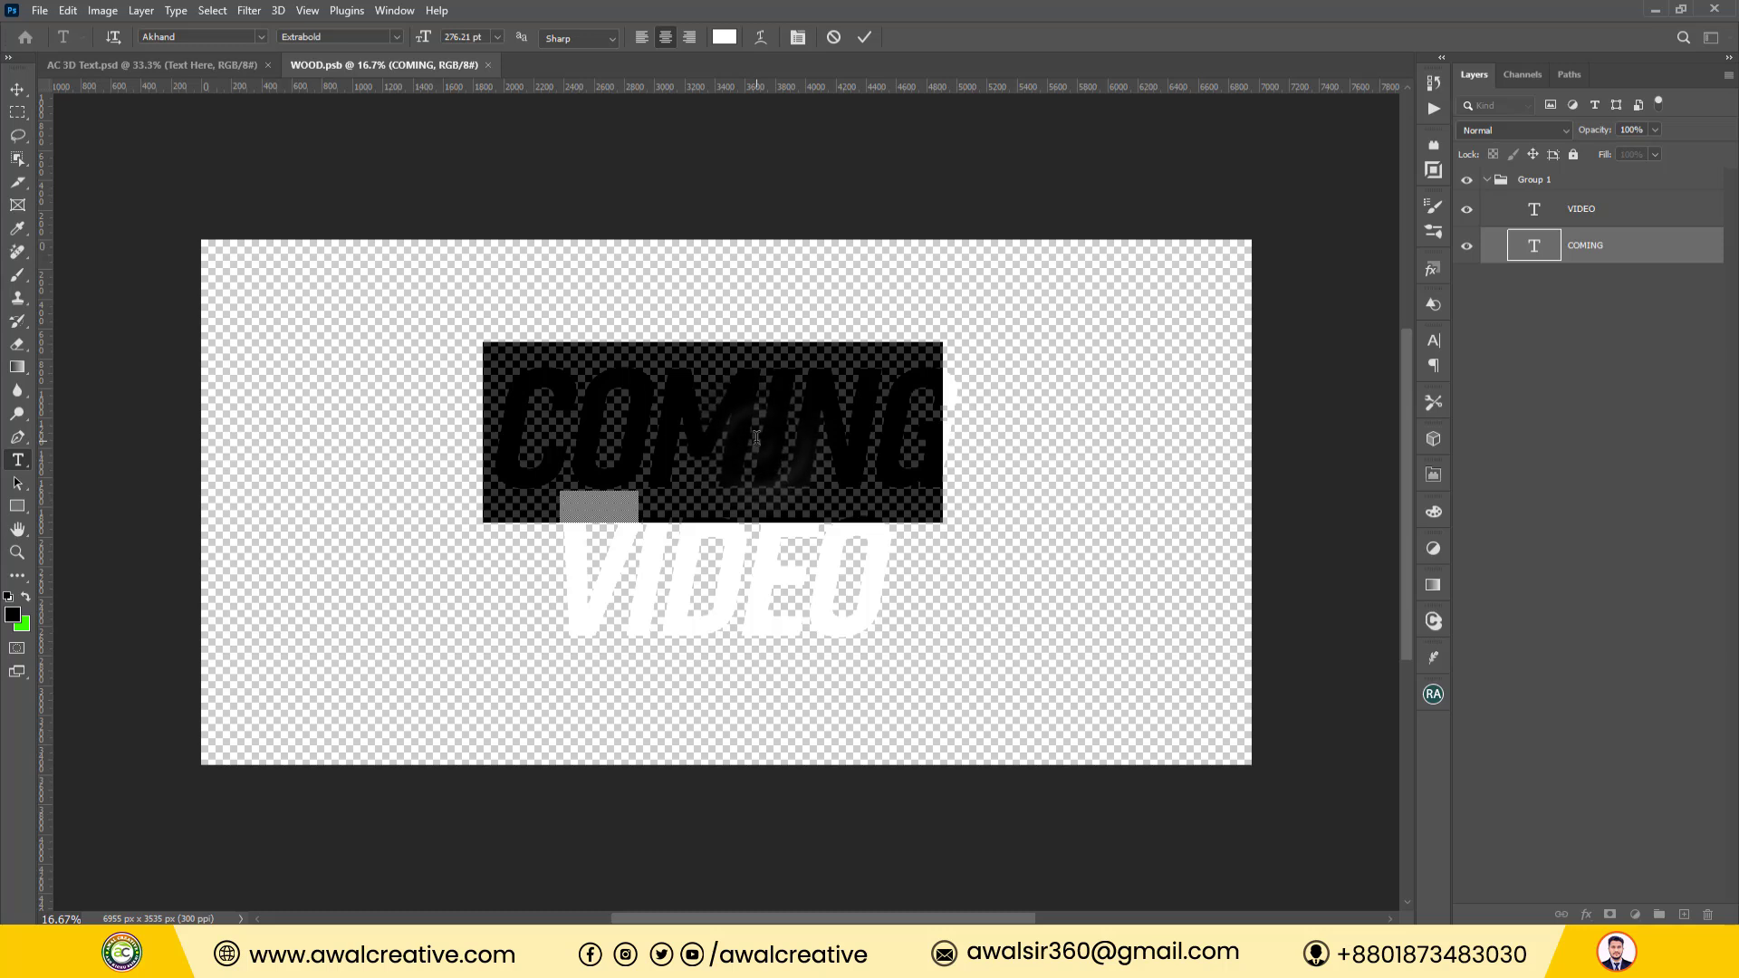
# Replace the COMING text with "WOOD" in the smart object's upper text layer.
pyautogui.write('WOOD')
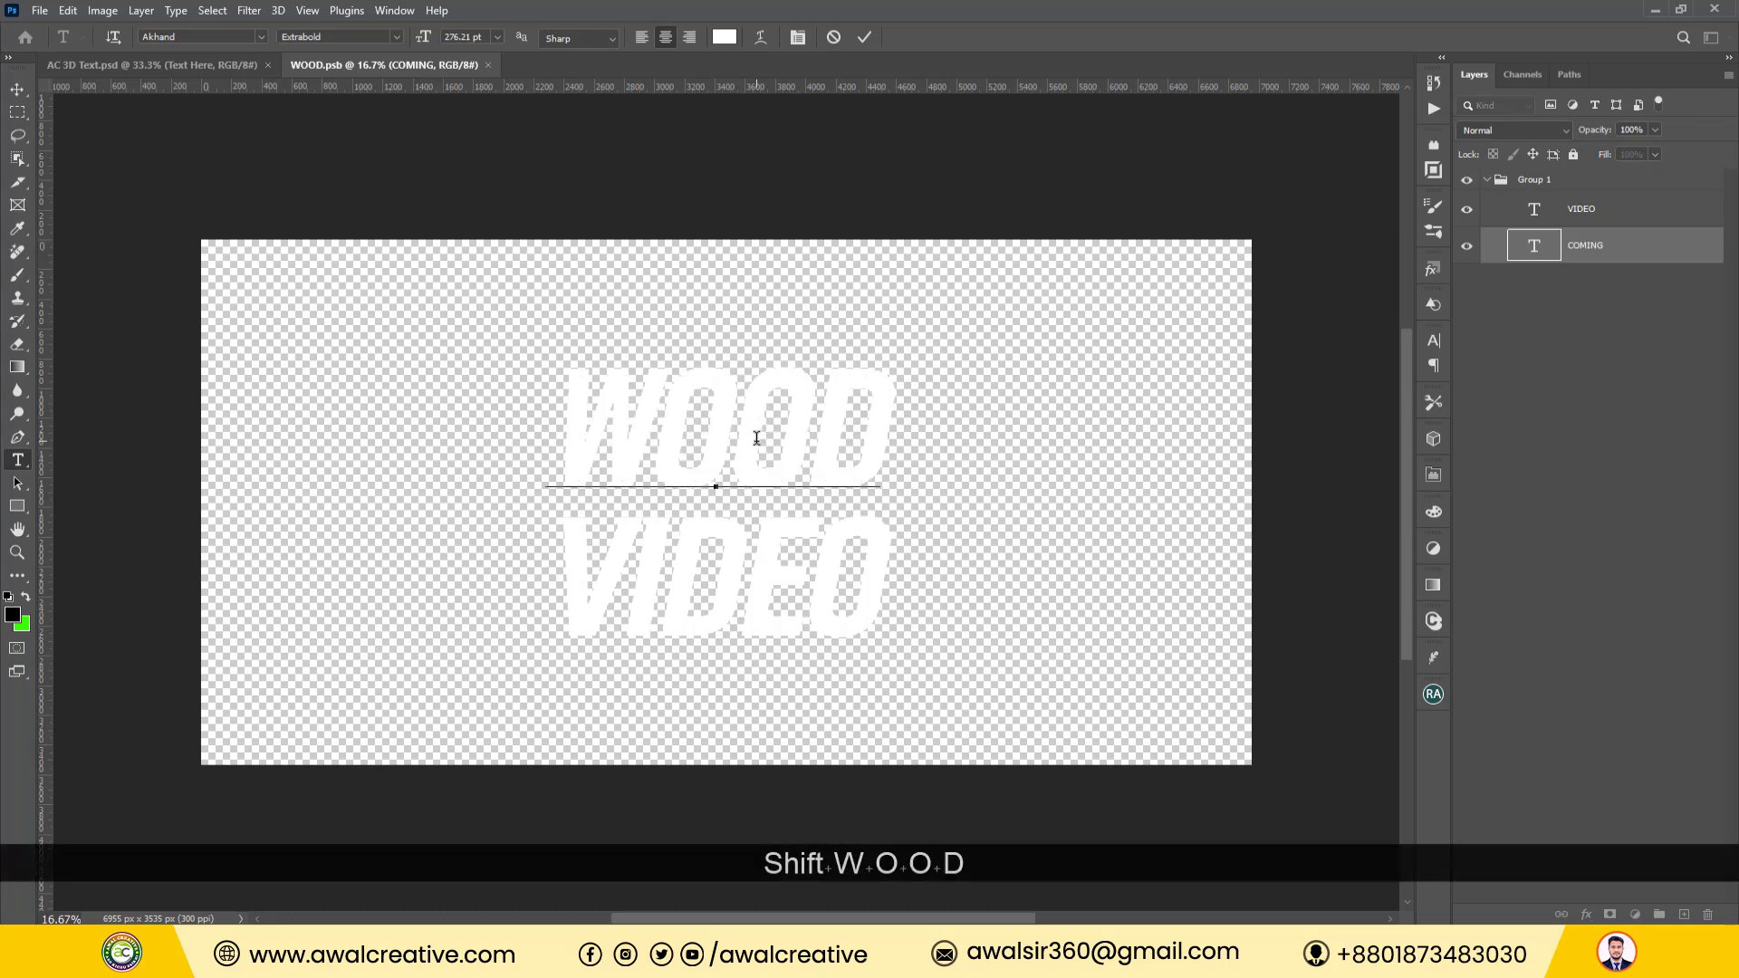
pyautogui.click(865, 37)
pyautogui.press('v')
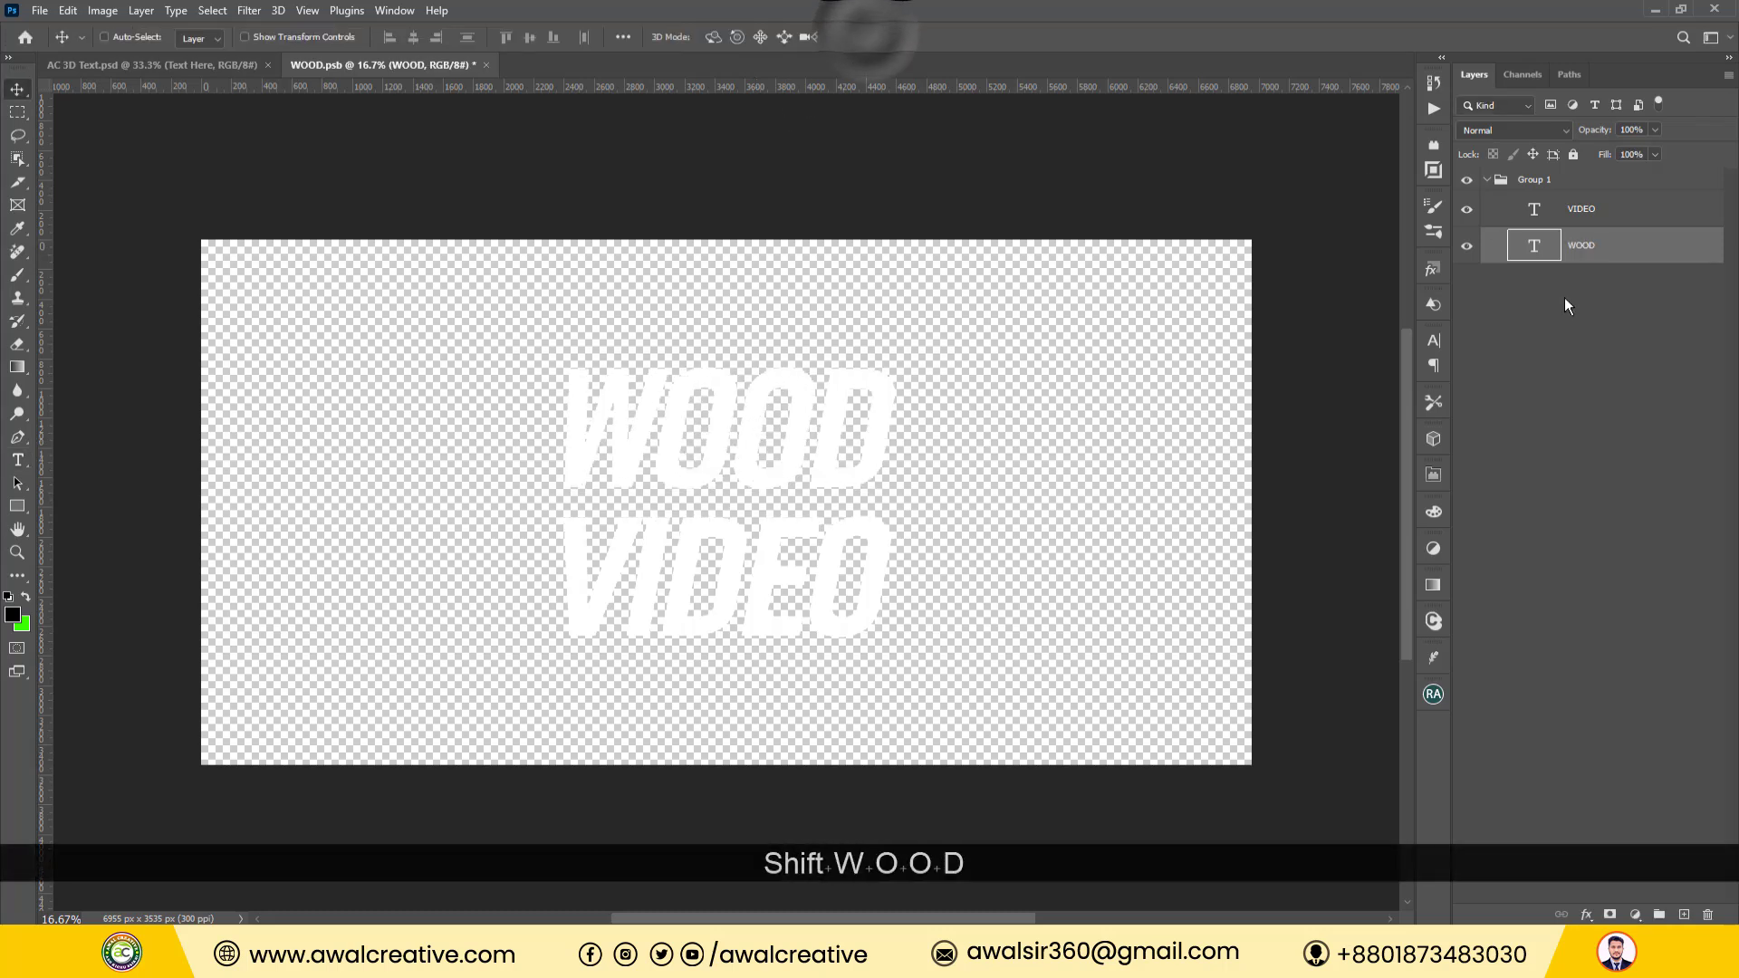
# Replace the VIDEO text with "AWAL CREATIVE", and close WOOD.psb with its changes saved.
pyautogui.doubleClick(1536, 210)
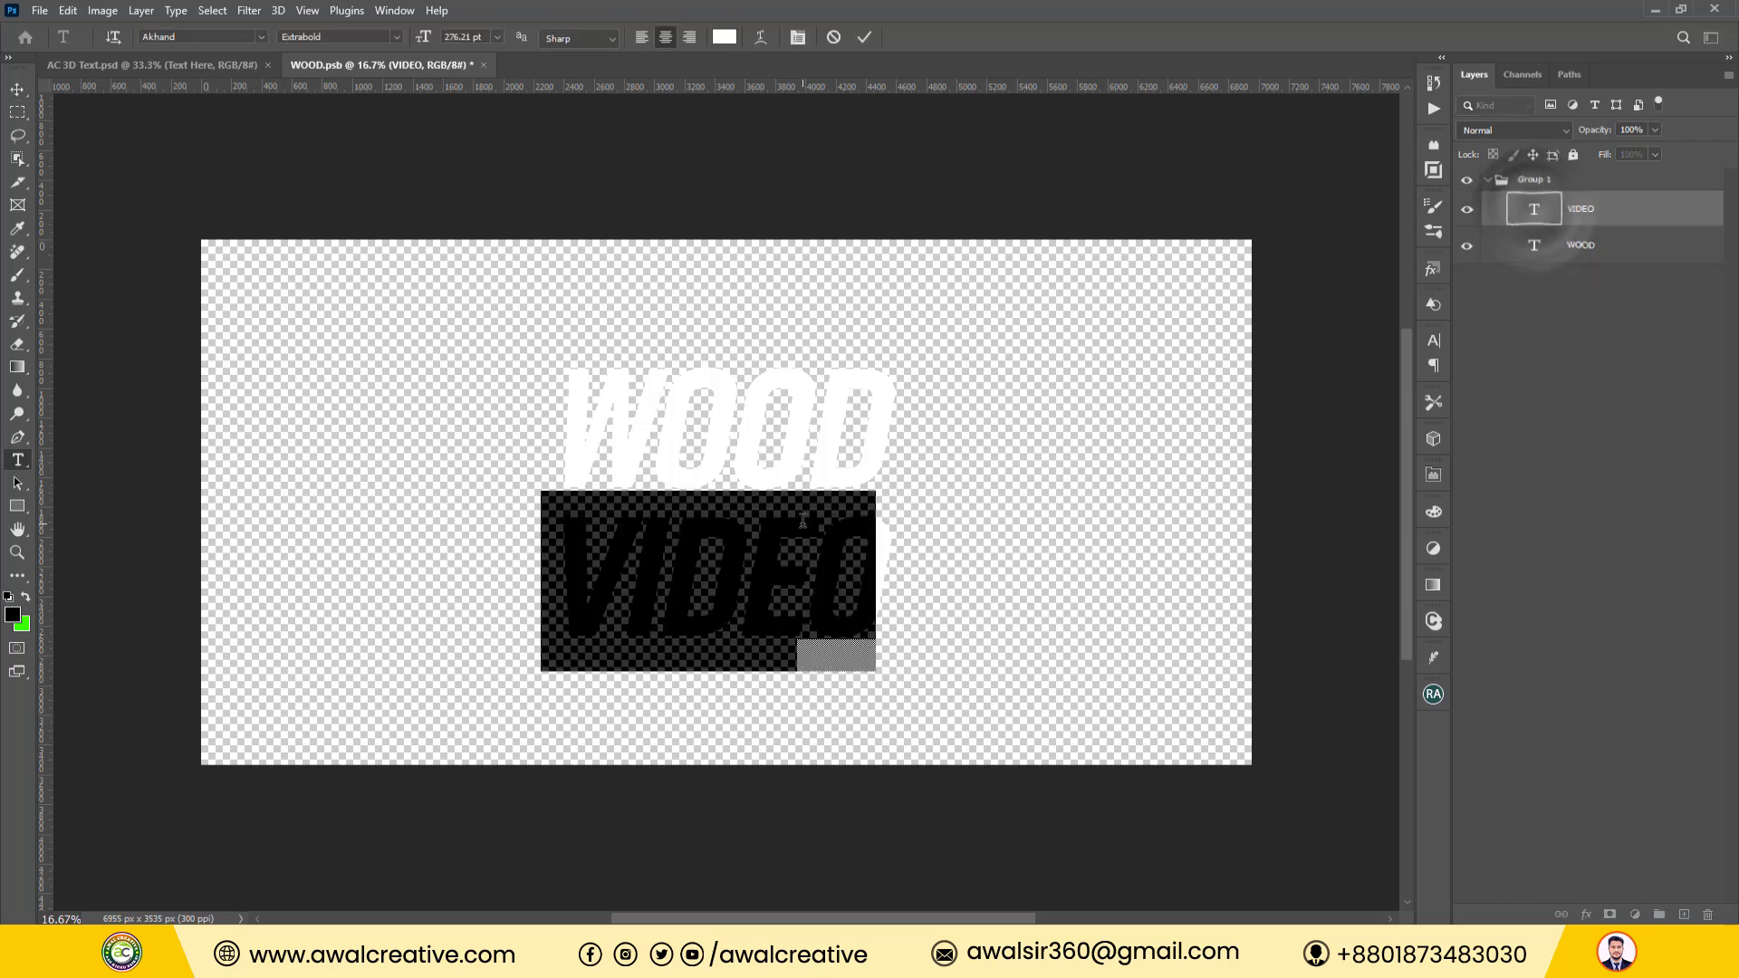
pyautogui.write('AWAL')
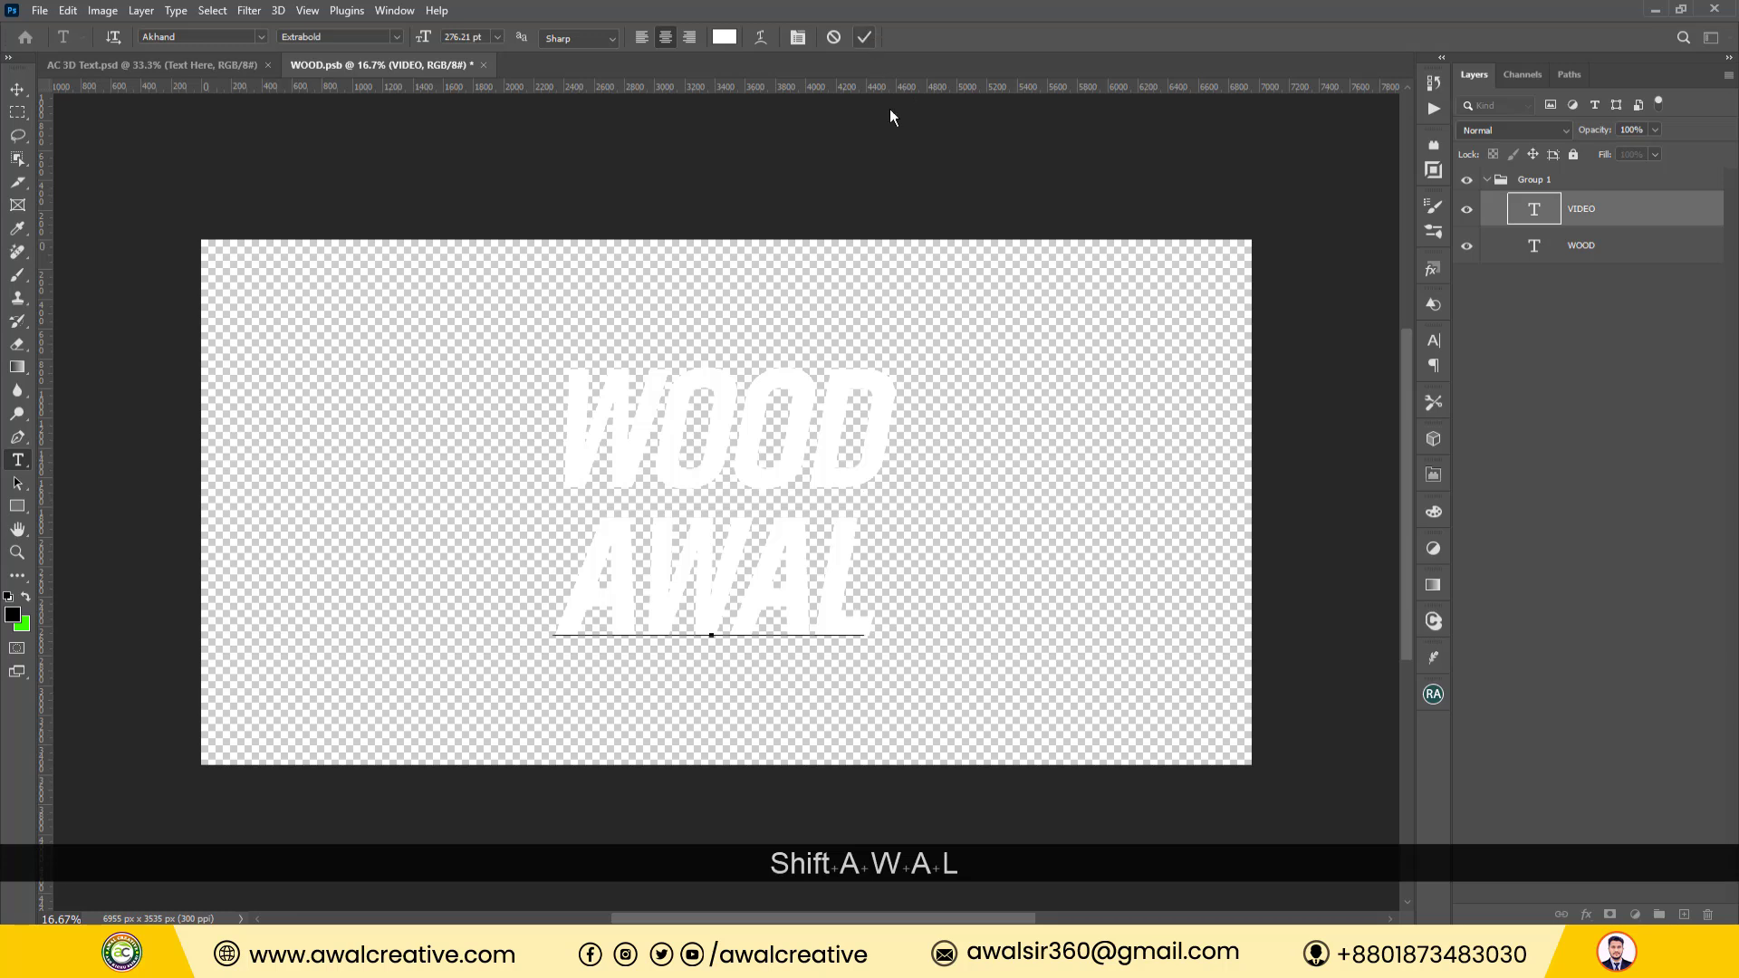
pyautogui.write(' CR')
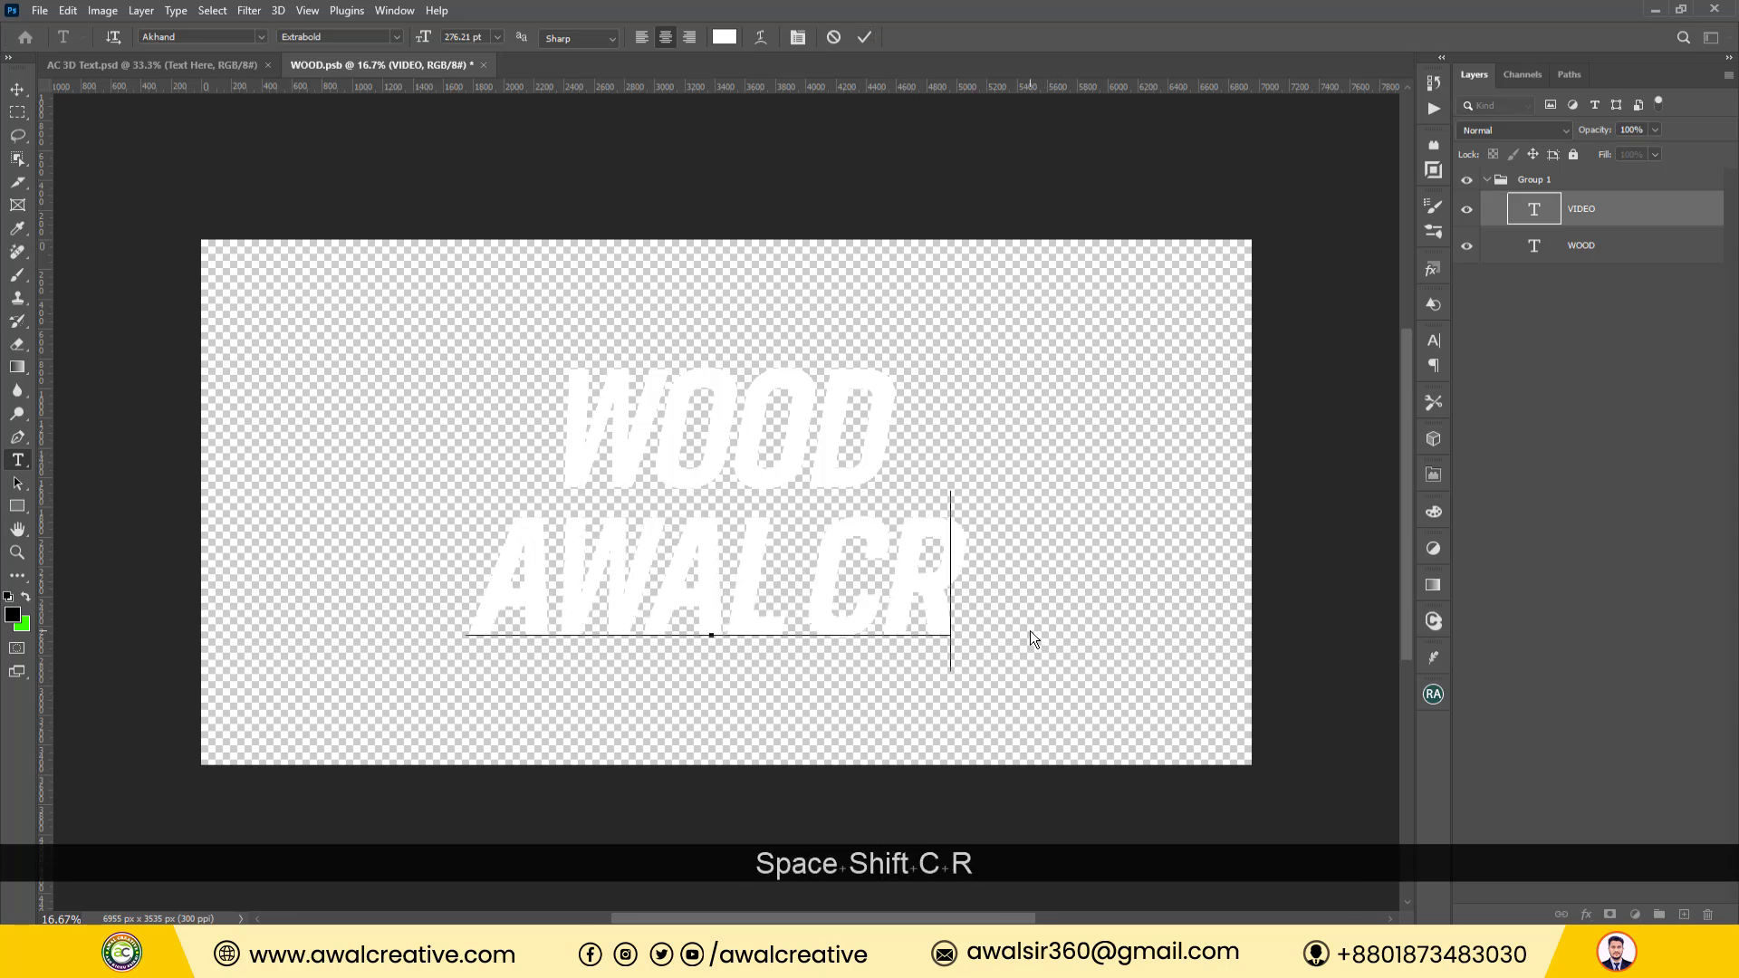
pyautogui.write('EATIVE')
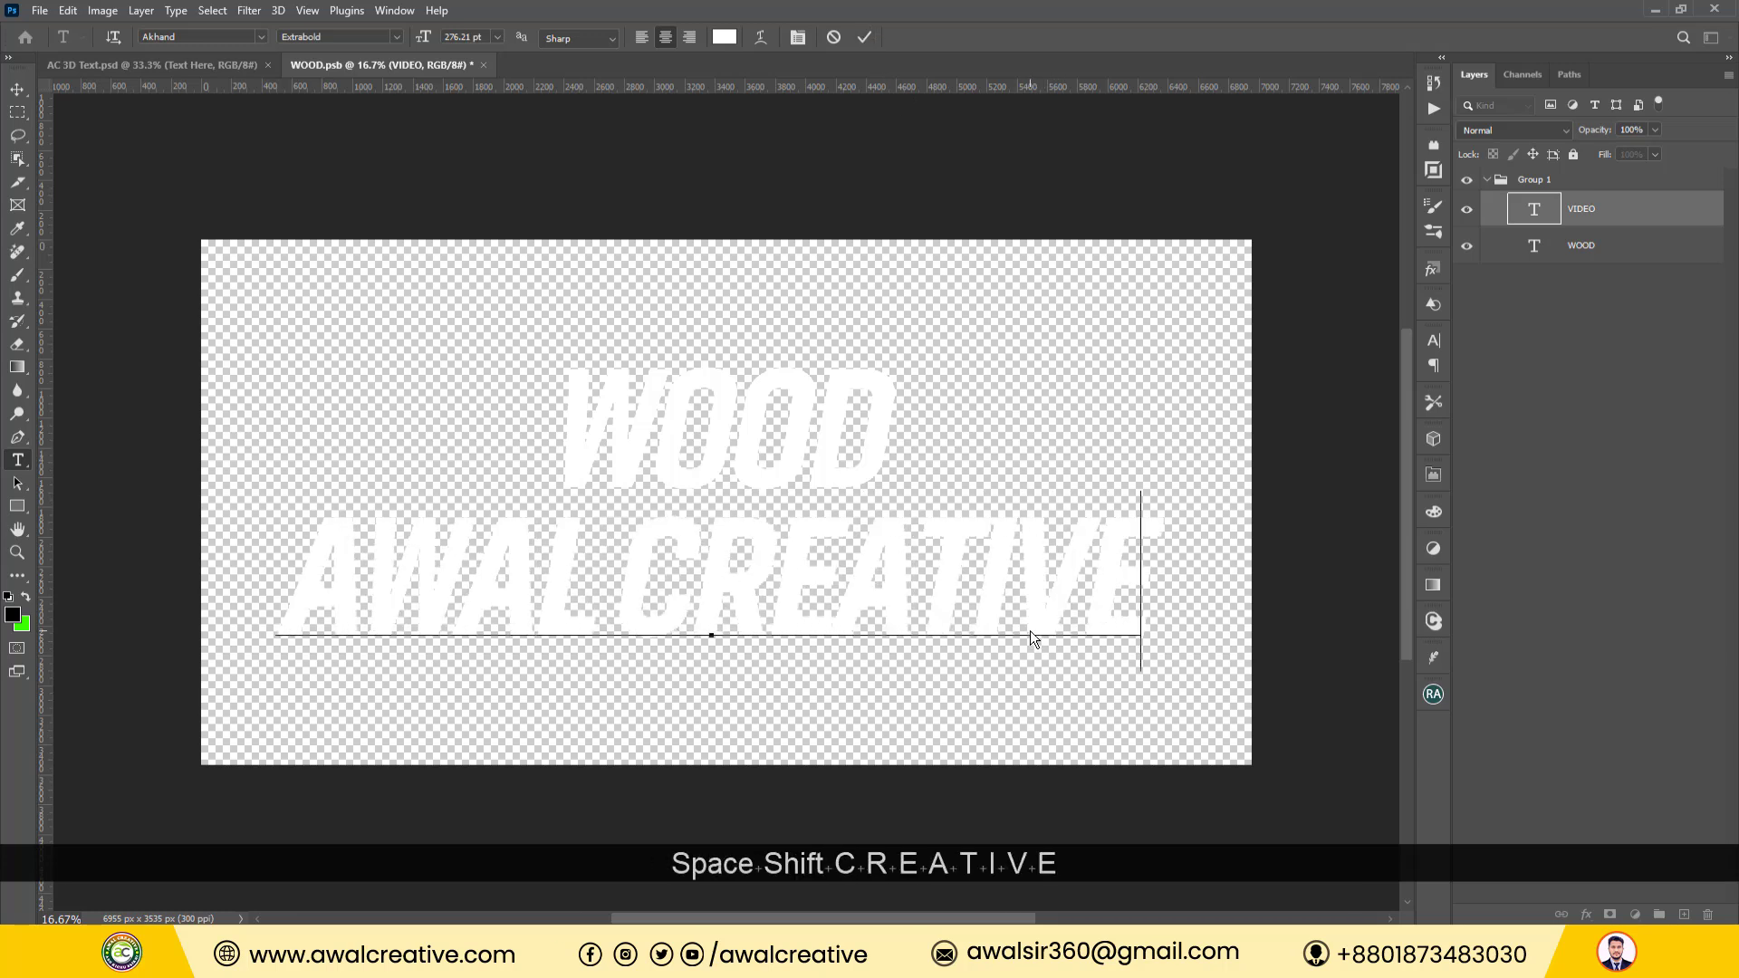
pyautogui.click(864, 36)
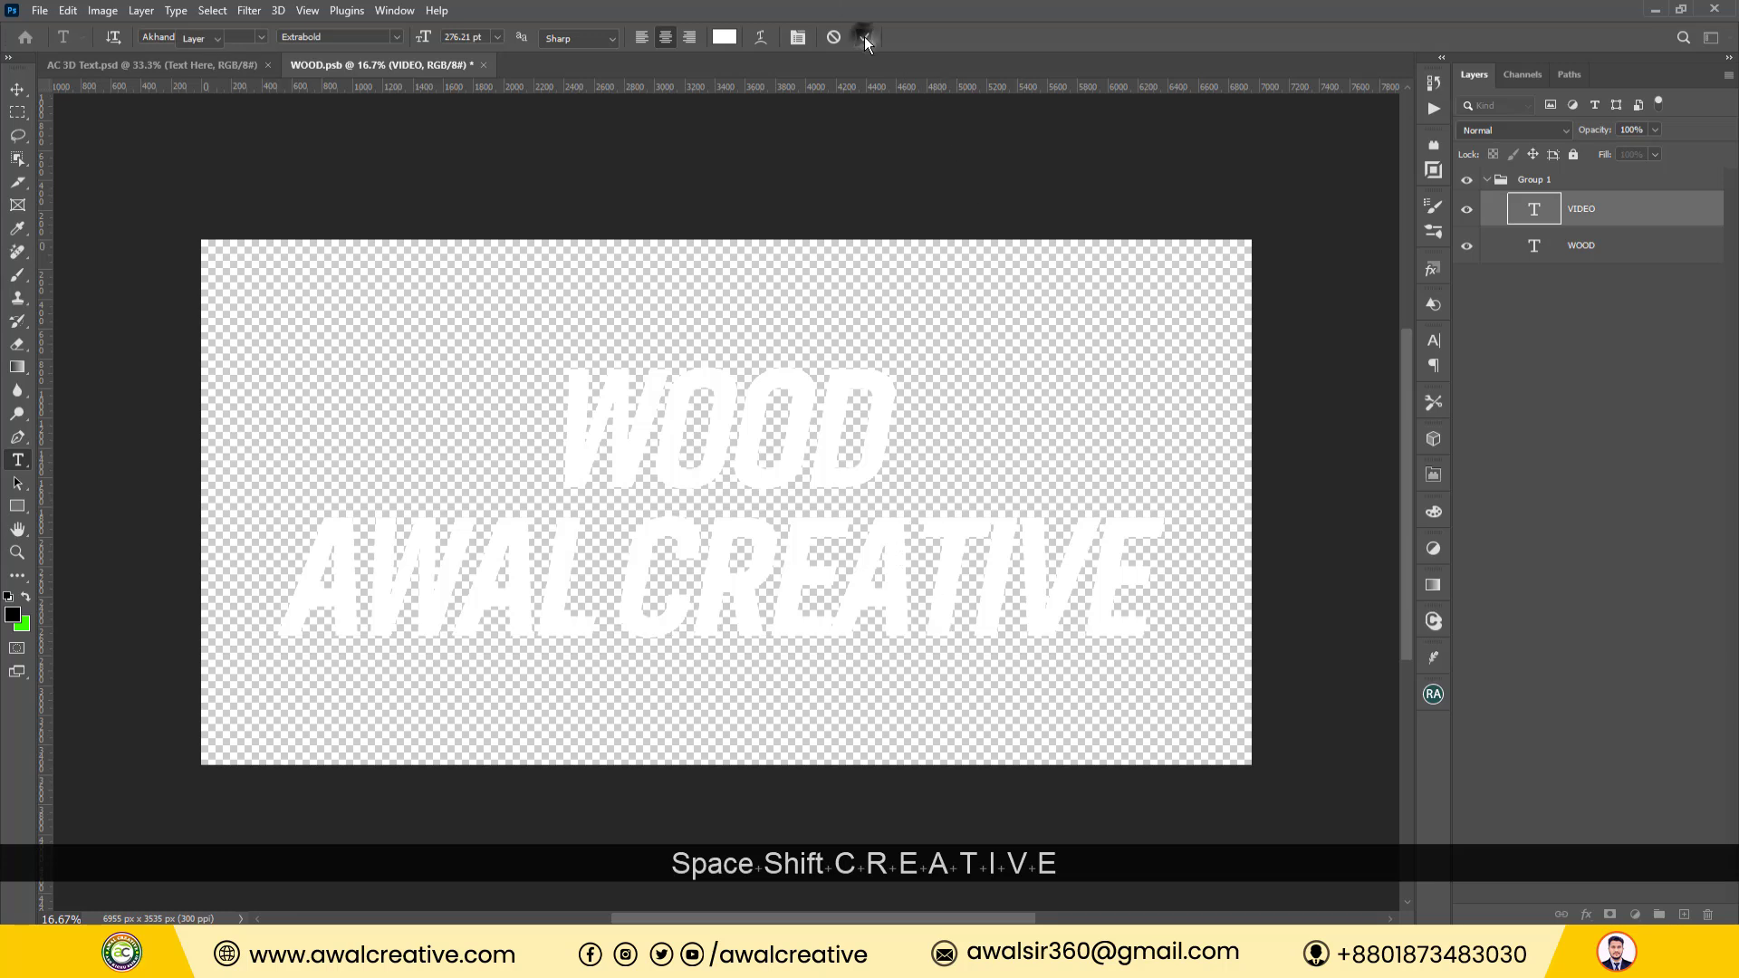
pyautogui.press('v')
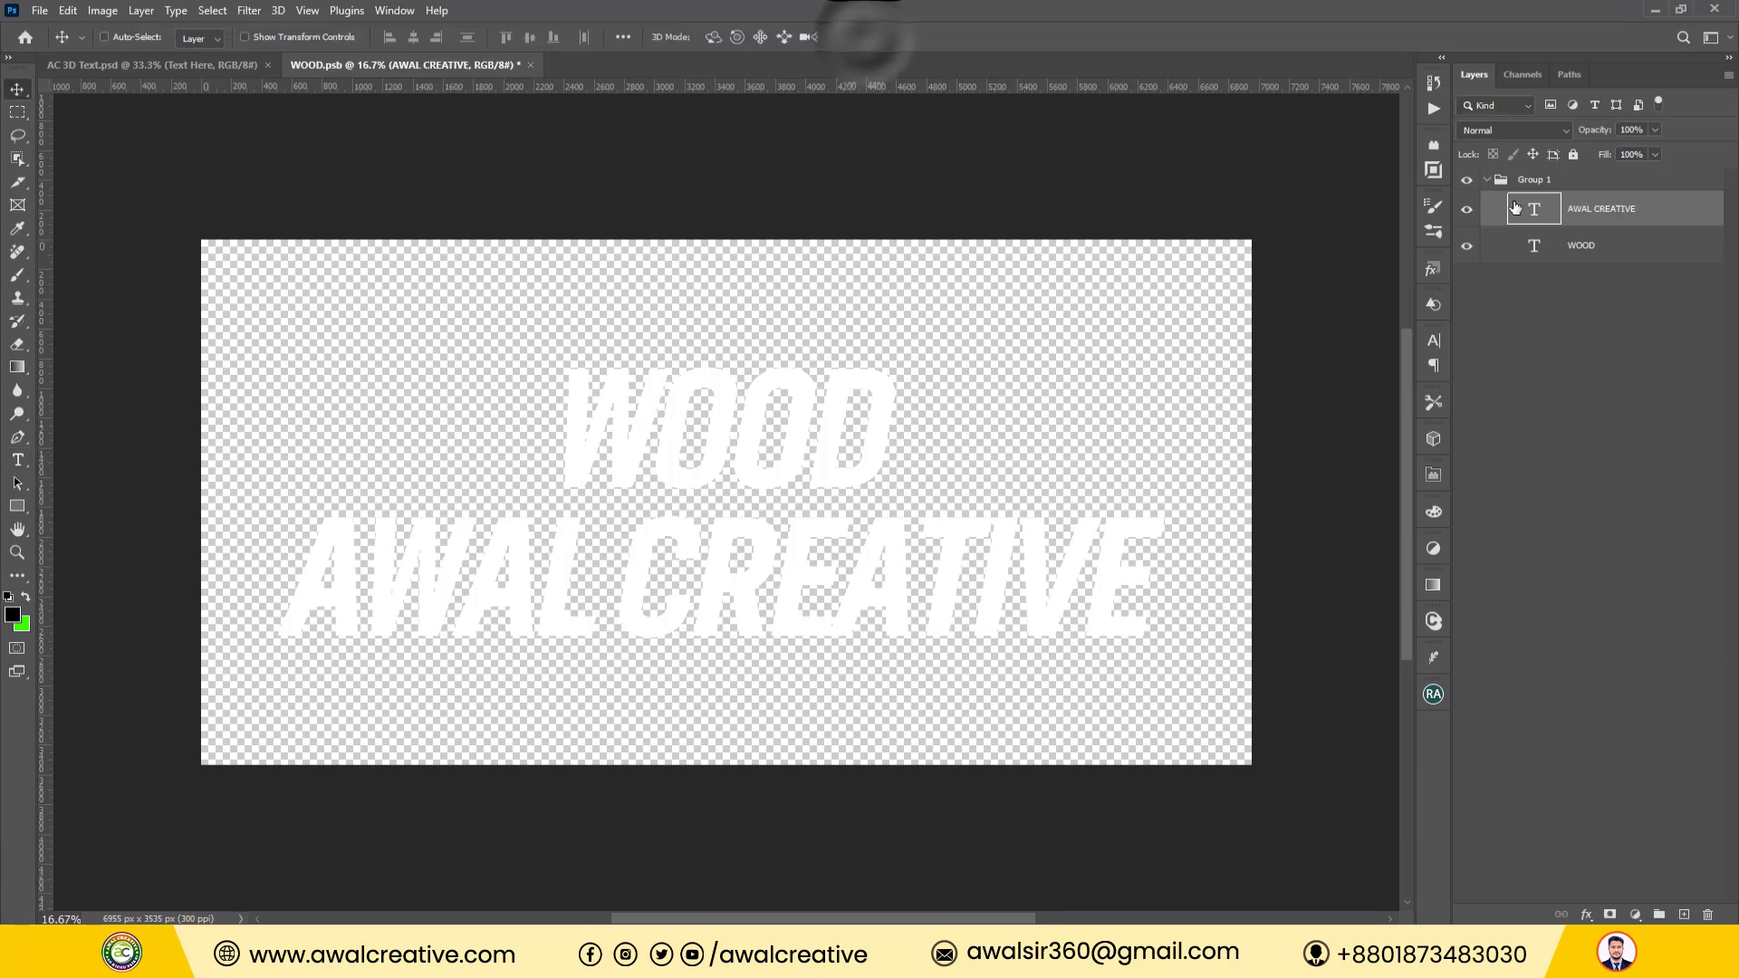
pyautogui.click(531, 65)
pyautogui.click(777, 352)
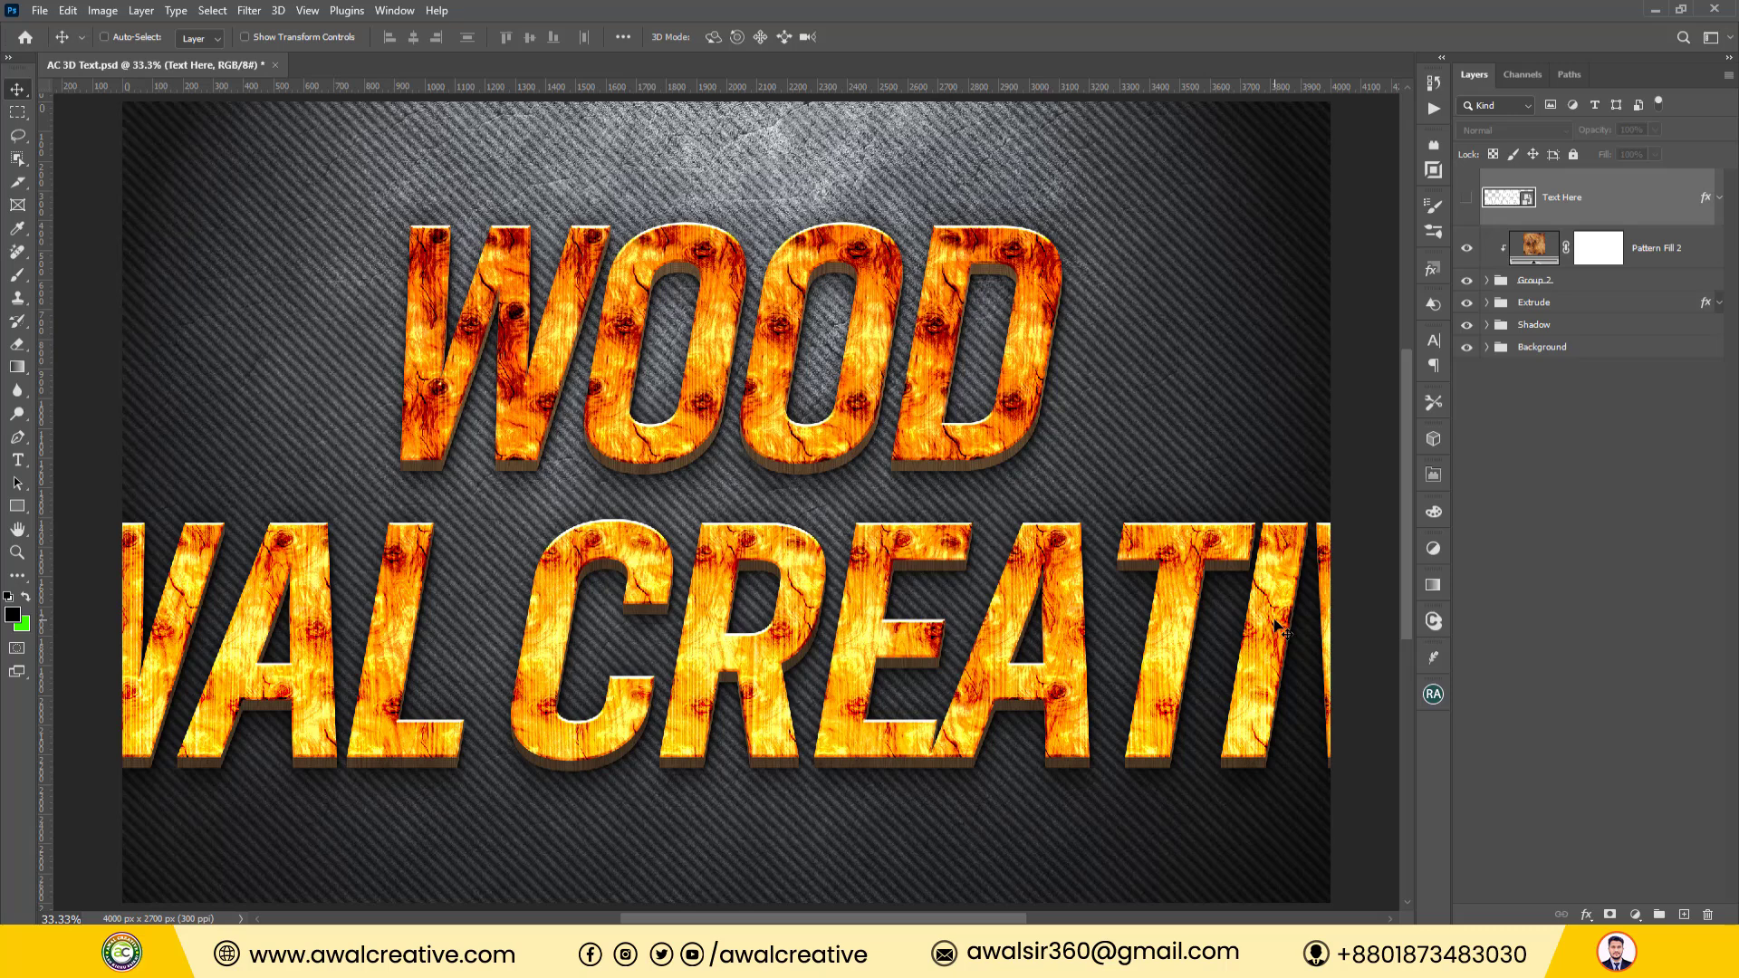
# Try scaling the AWAL CREATIVE text to about 40% in the Text Here smart object, and undo the smart object update.
pyautogui.doubleClick(1525, 198)
pyautogui.hotkey('ctrl', 't')
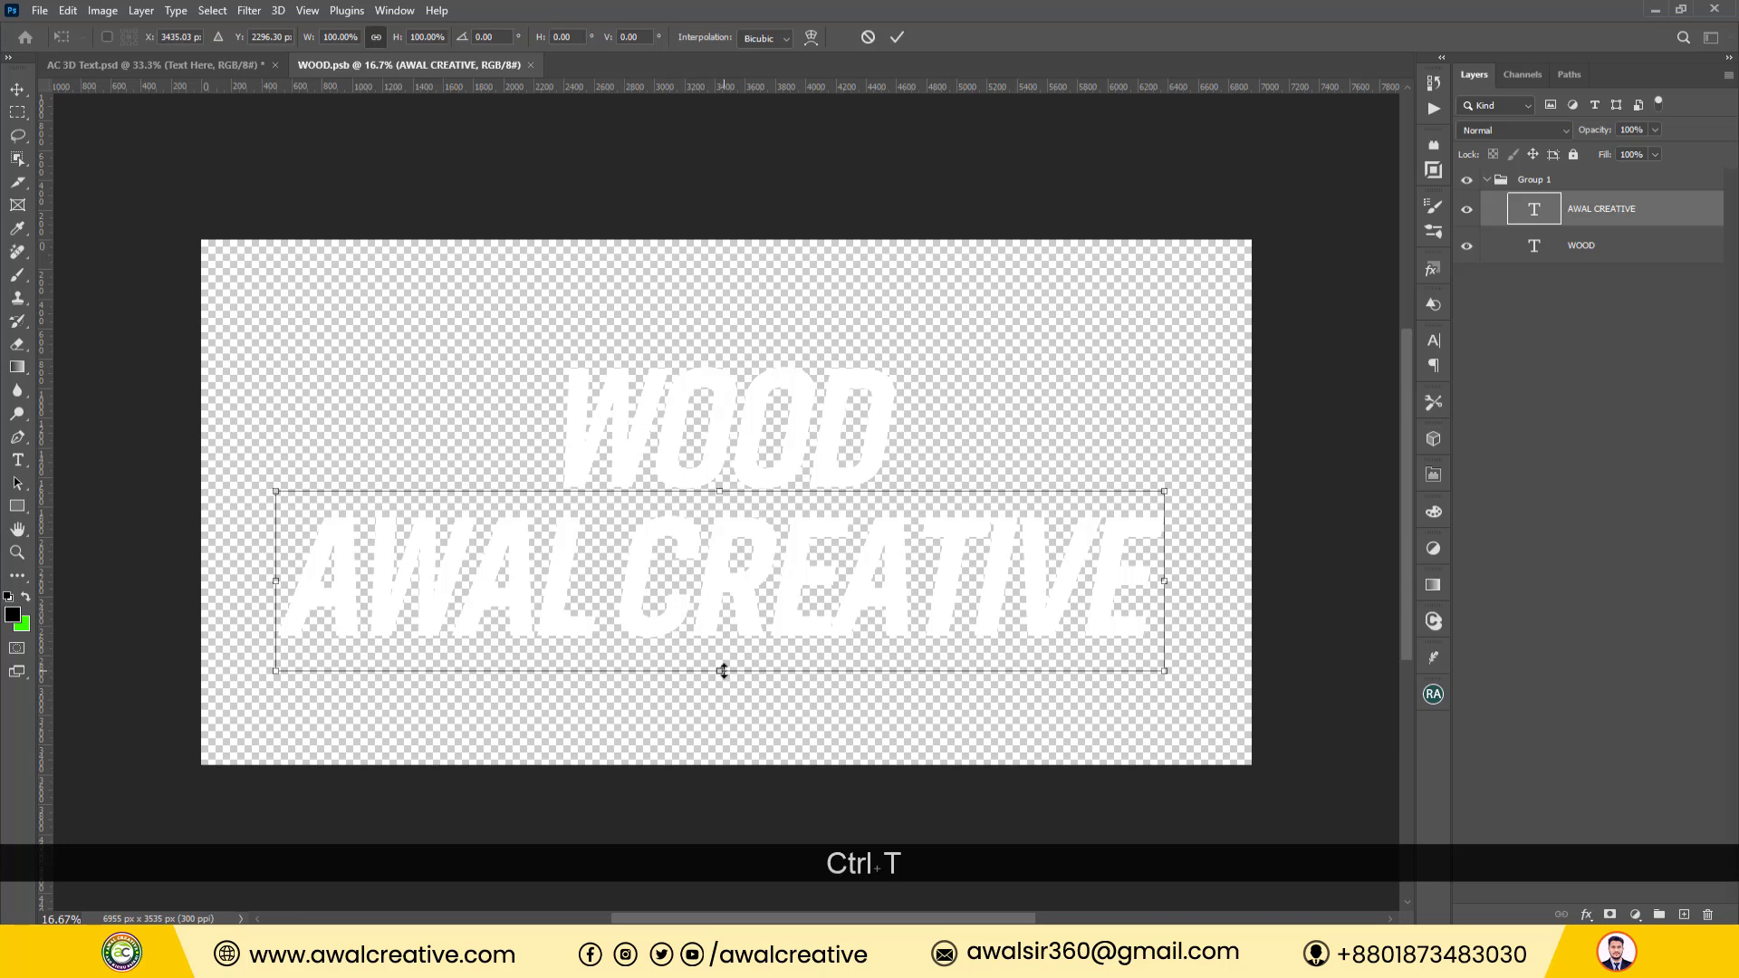
pyautogui.moveTo(722, 664); pyautogui.dragTo(735, 618)
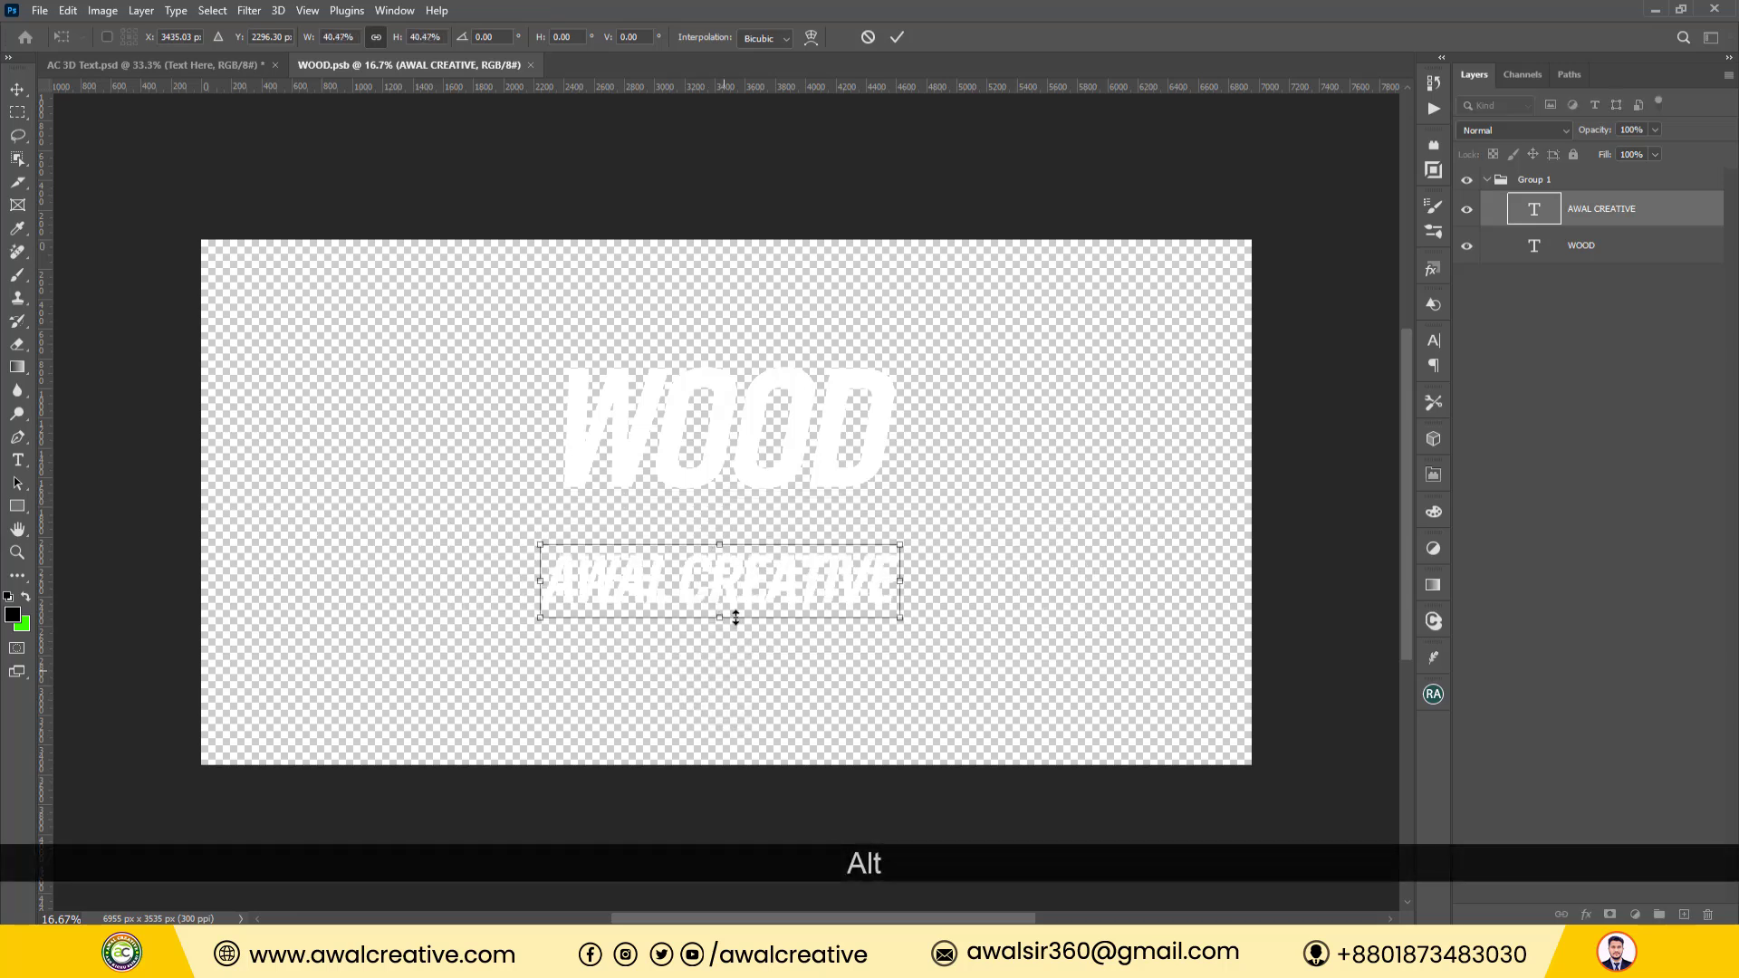
pyautogui.click(895, 38)
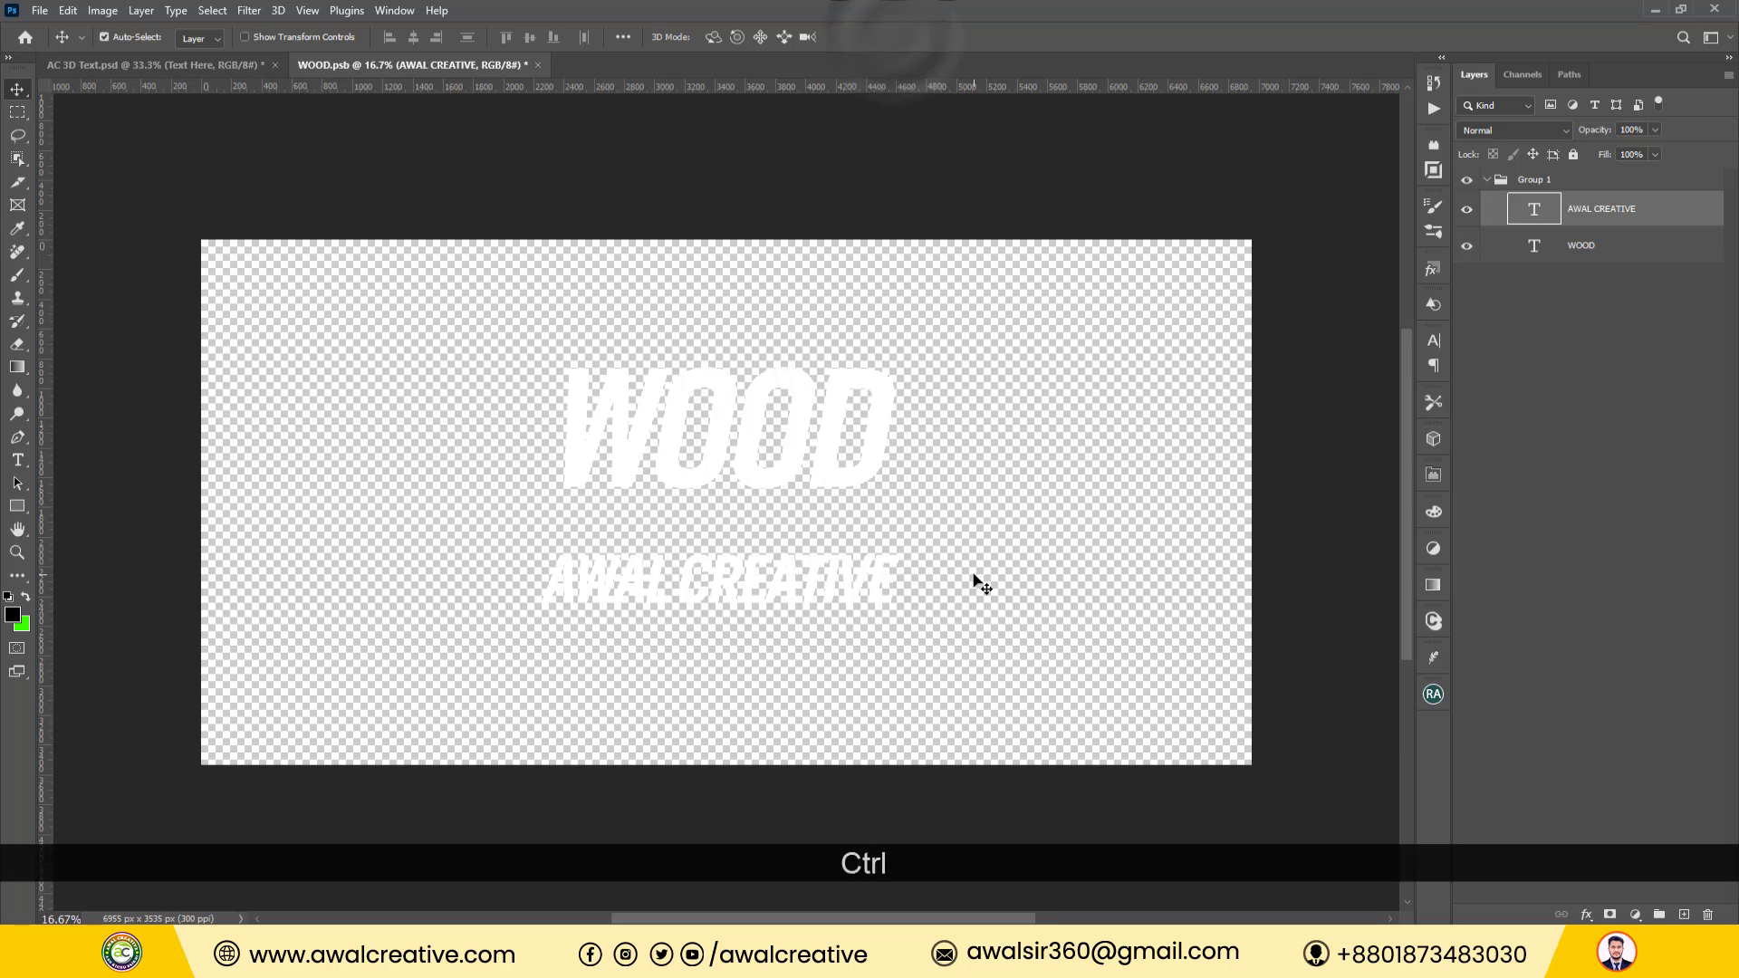
pyautogui.hotkey('ctrl', 's')
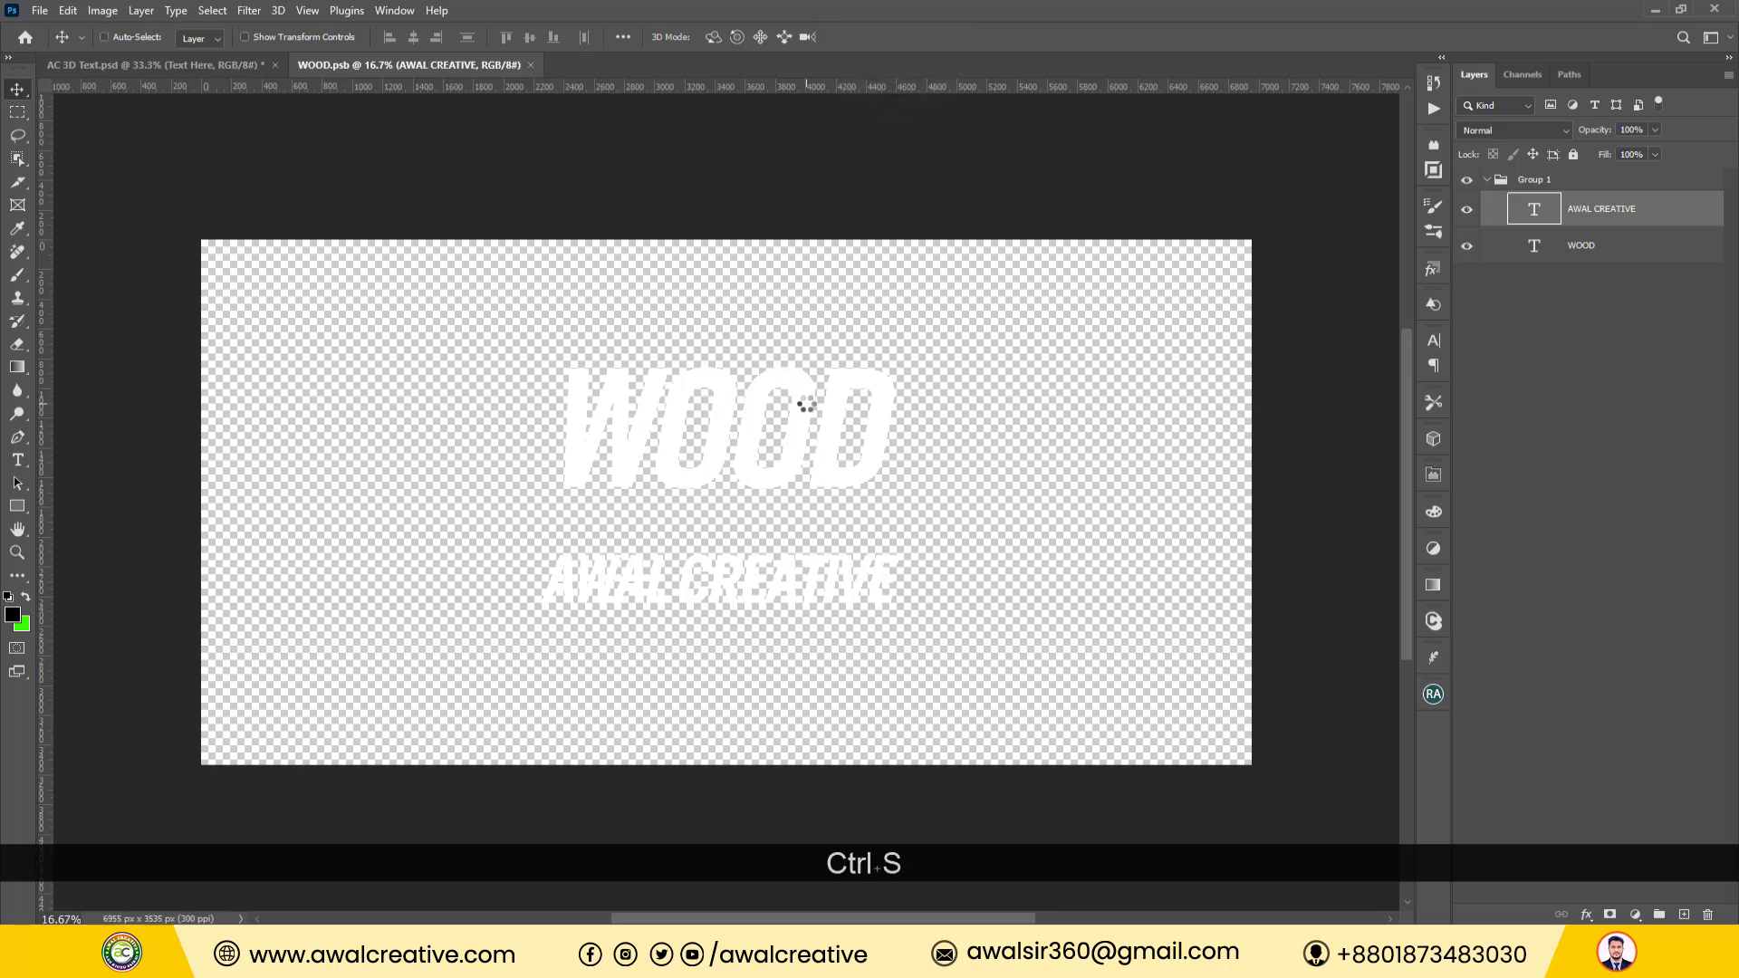
pyautogui.click(226, 65)
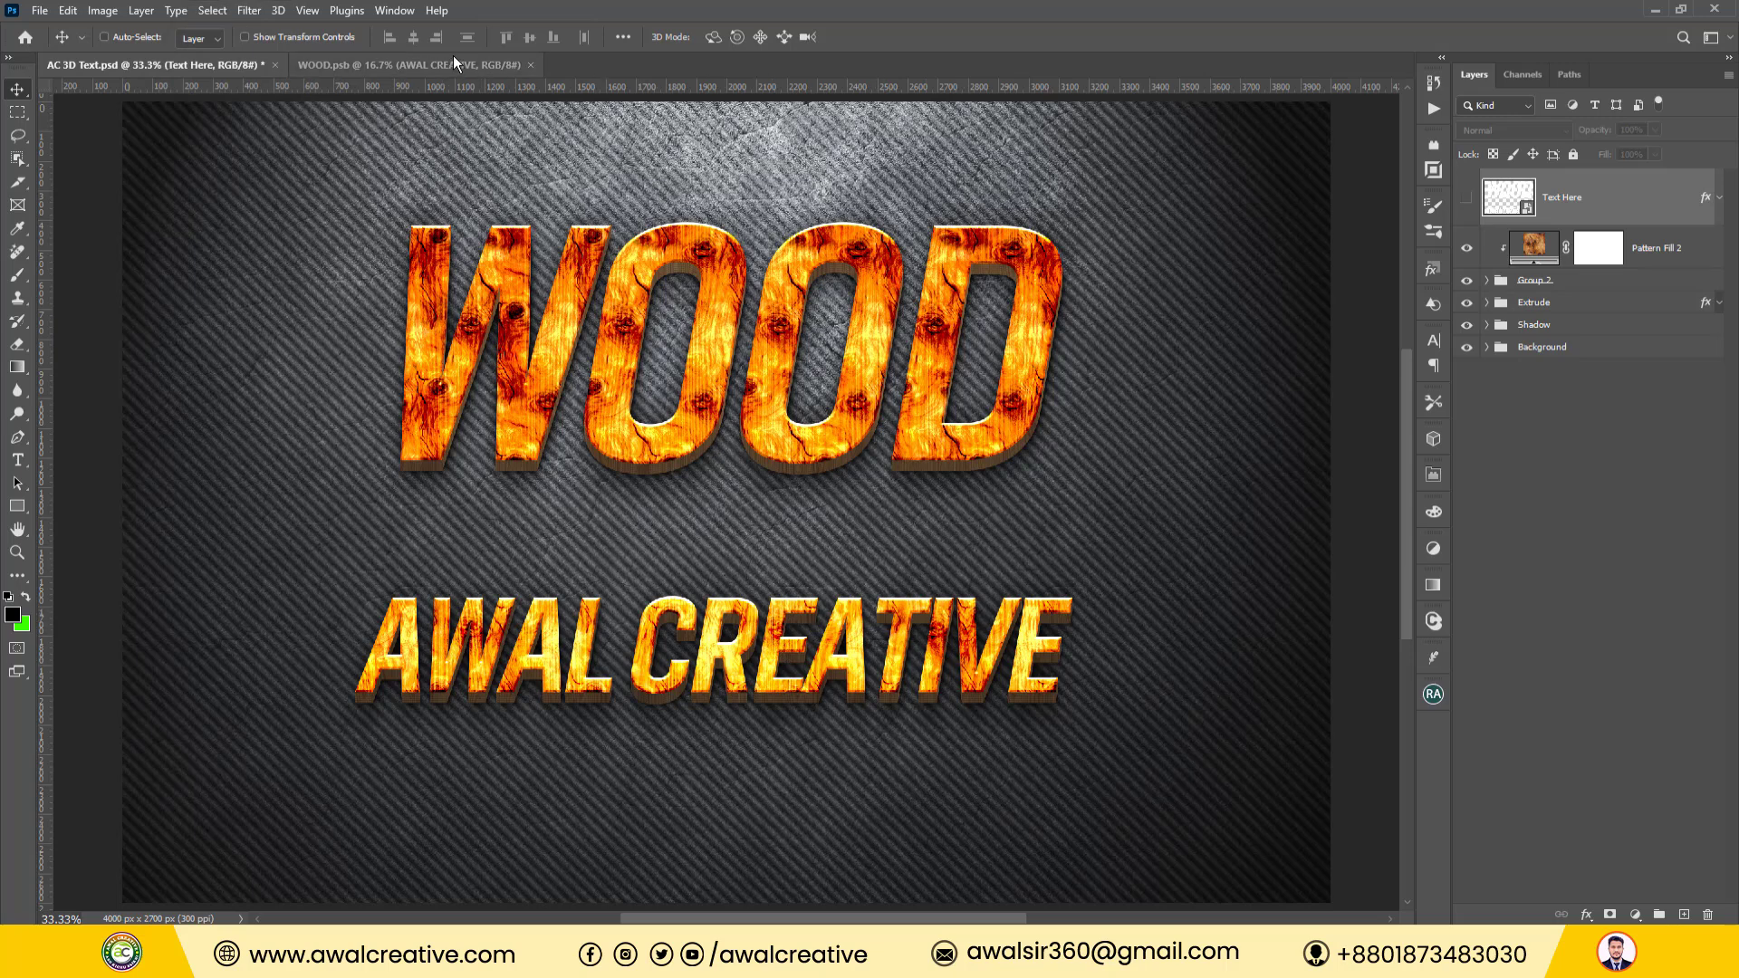
pyautogui.hotkey('ctrl', 'z')
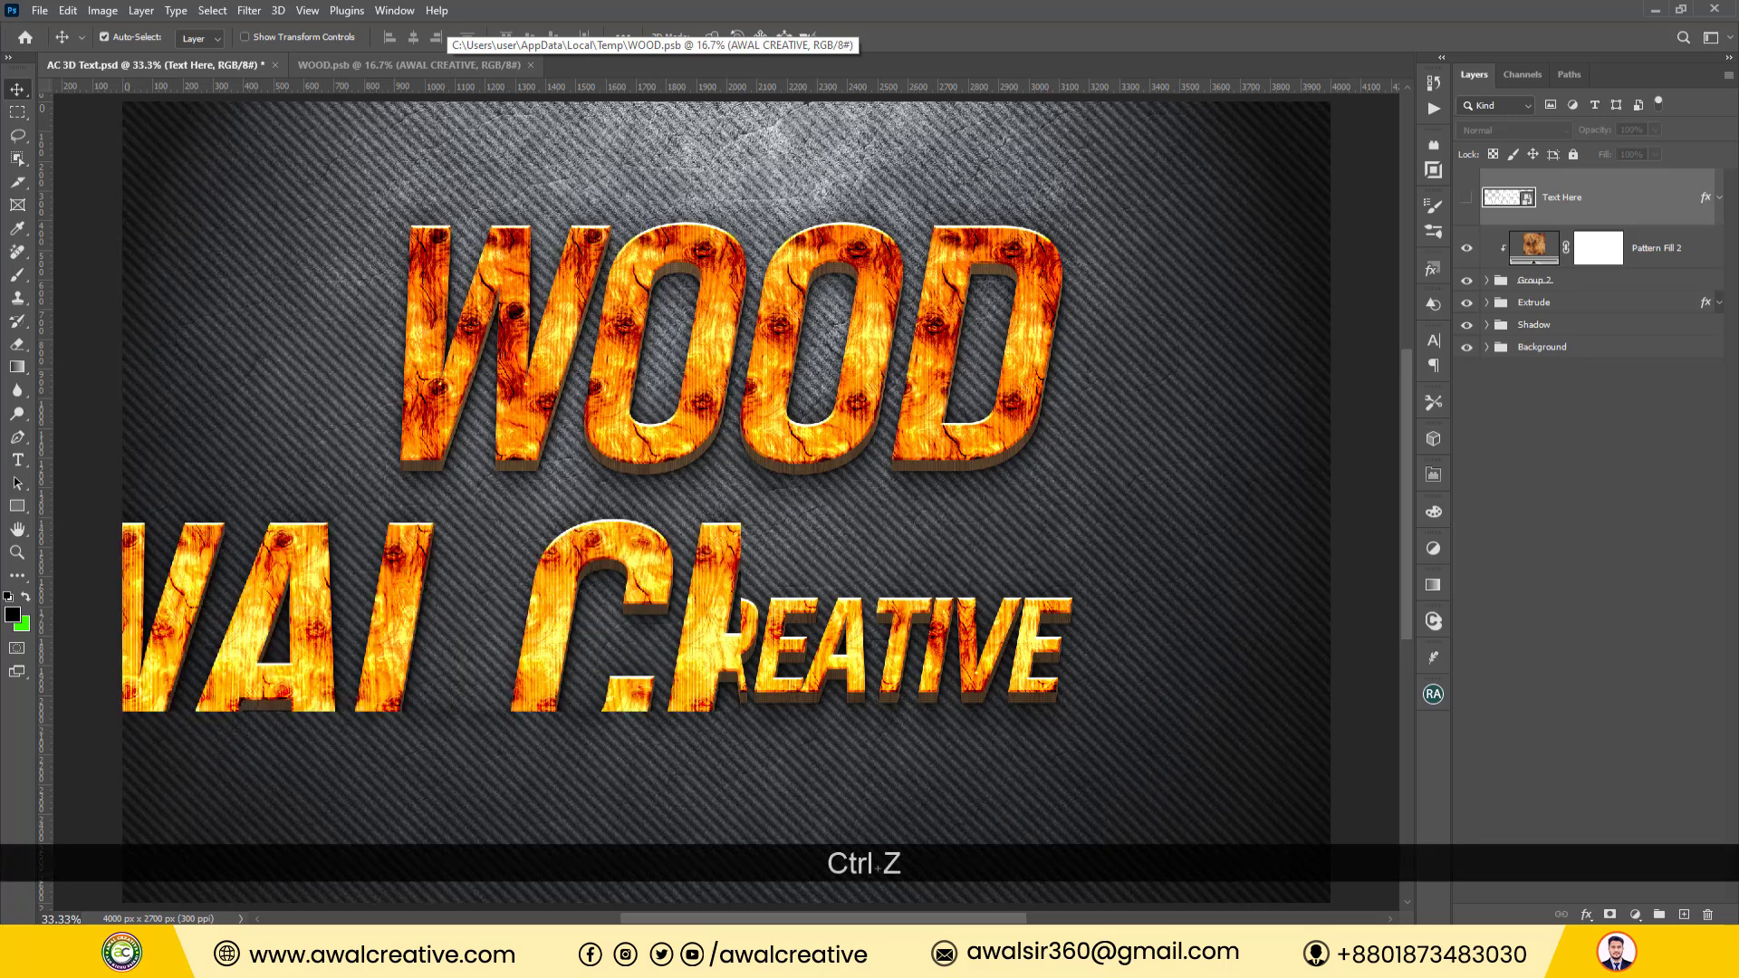
# Reopen the Text Here smart object, shorten AWAL CREATIVE to "AWAL", and close it with the changes saved.
pyautogui.doubleClick(1529, 203)
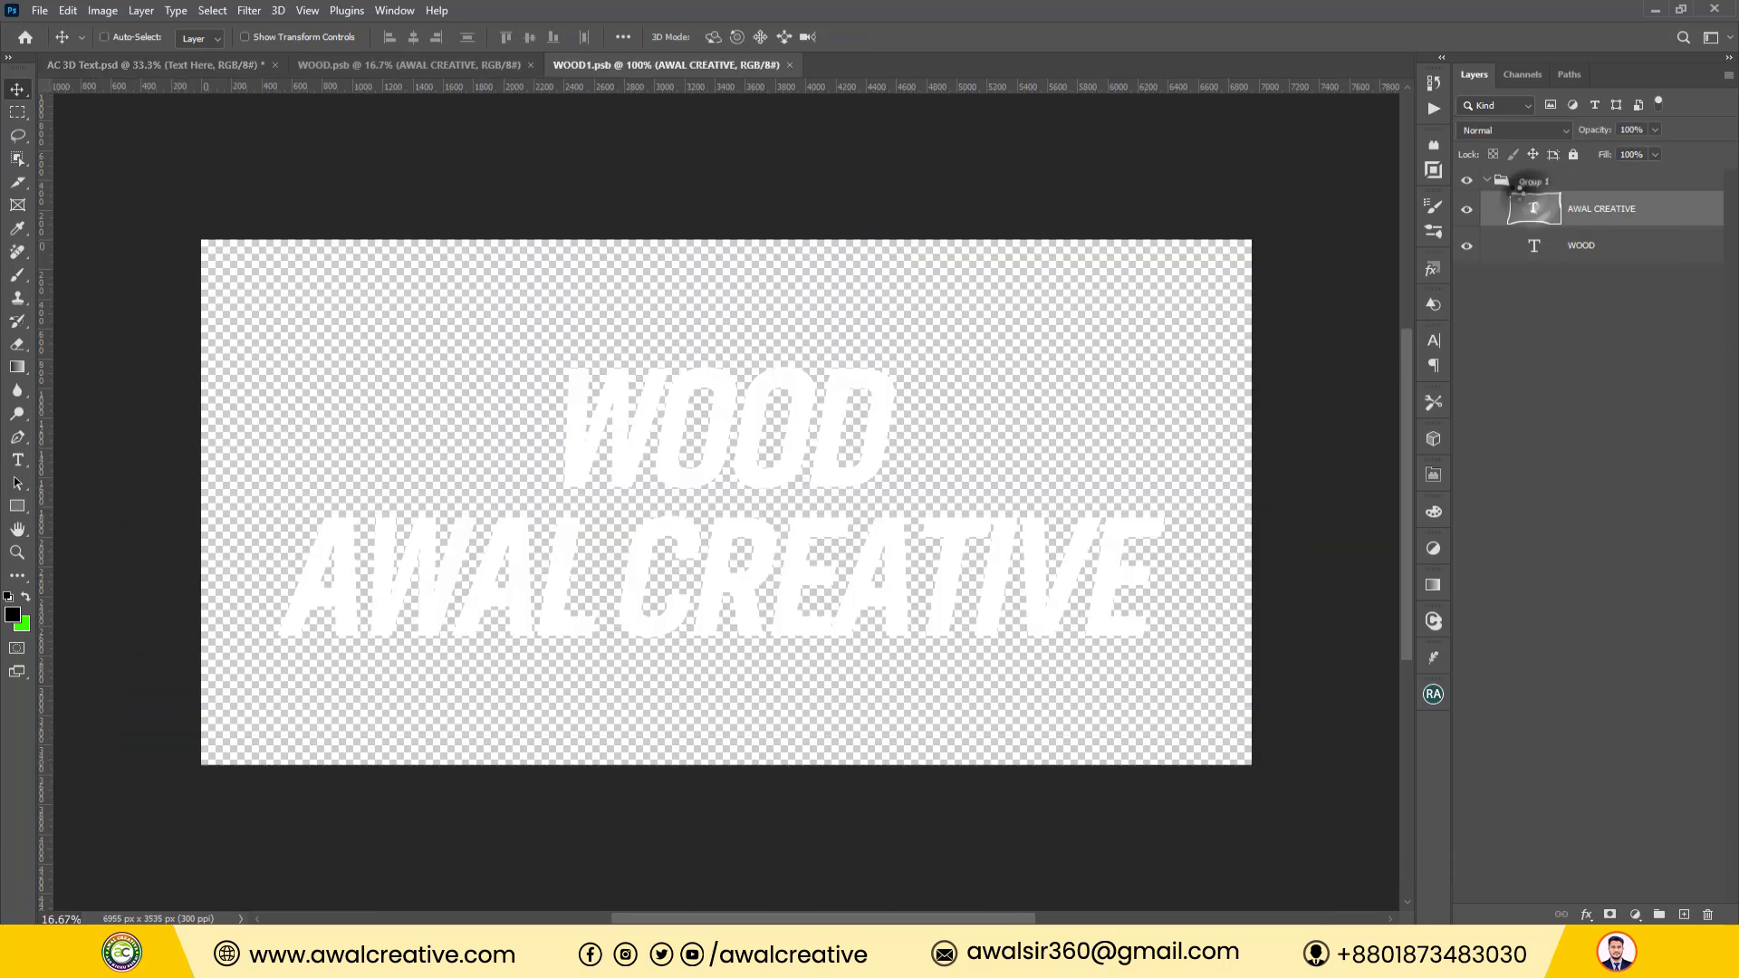
pyautogui.doubleClick(671, 571)
pyautogui.doubleClick(628, 563)
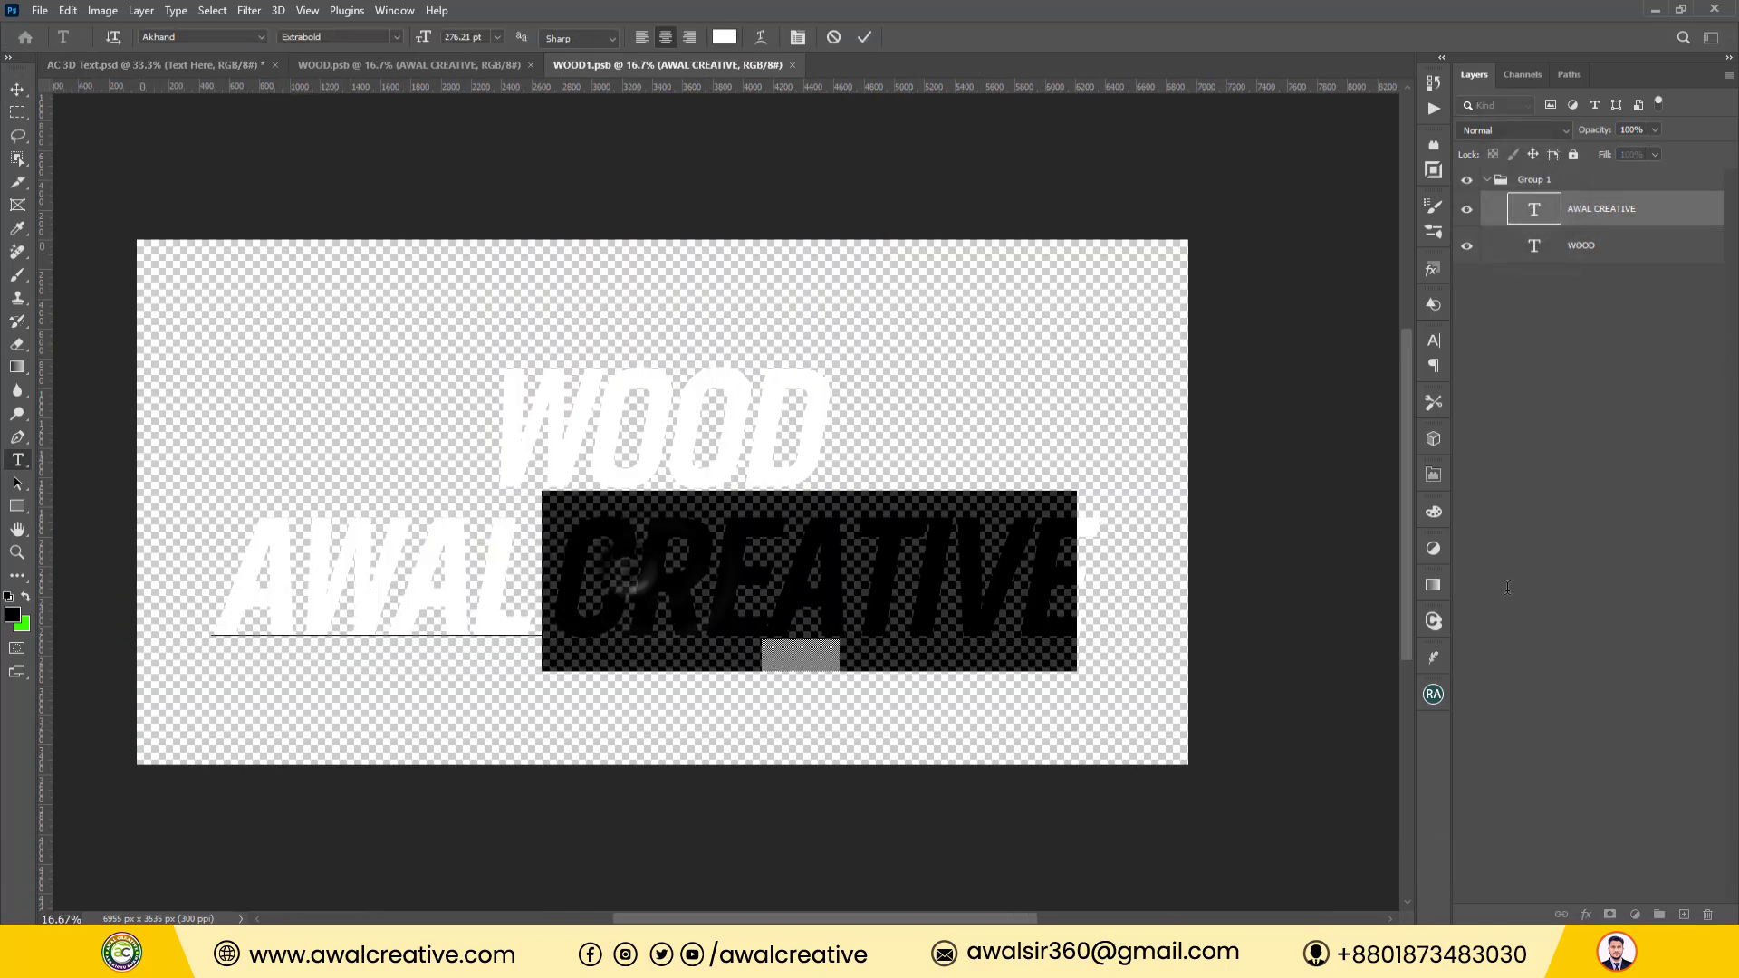
pyautogui.press('BackSpace')
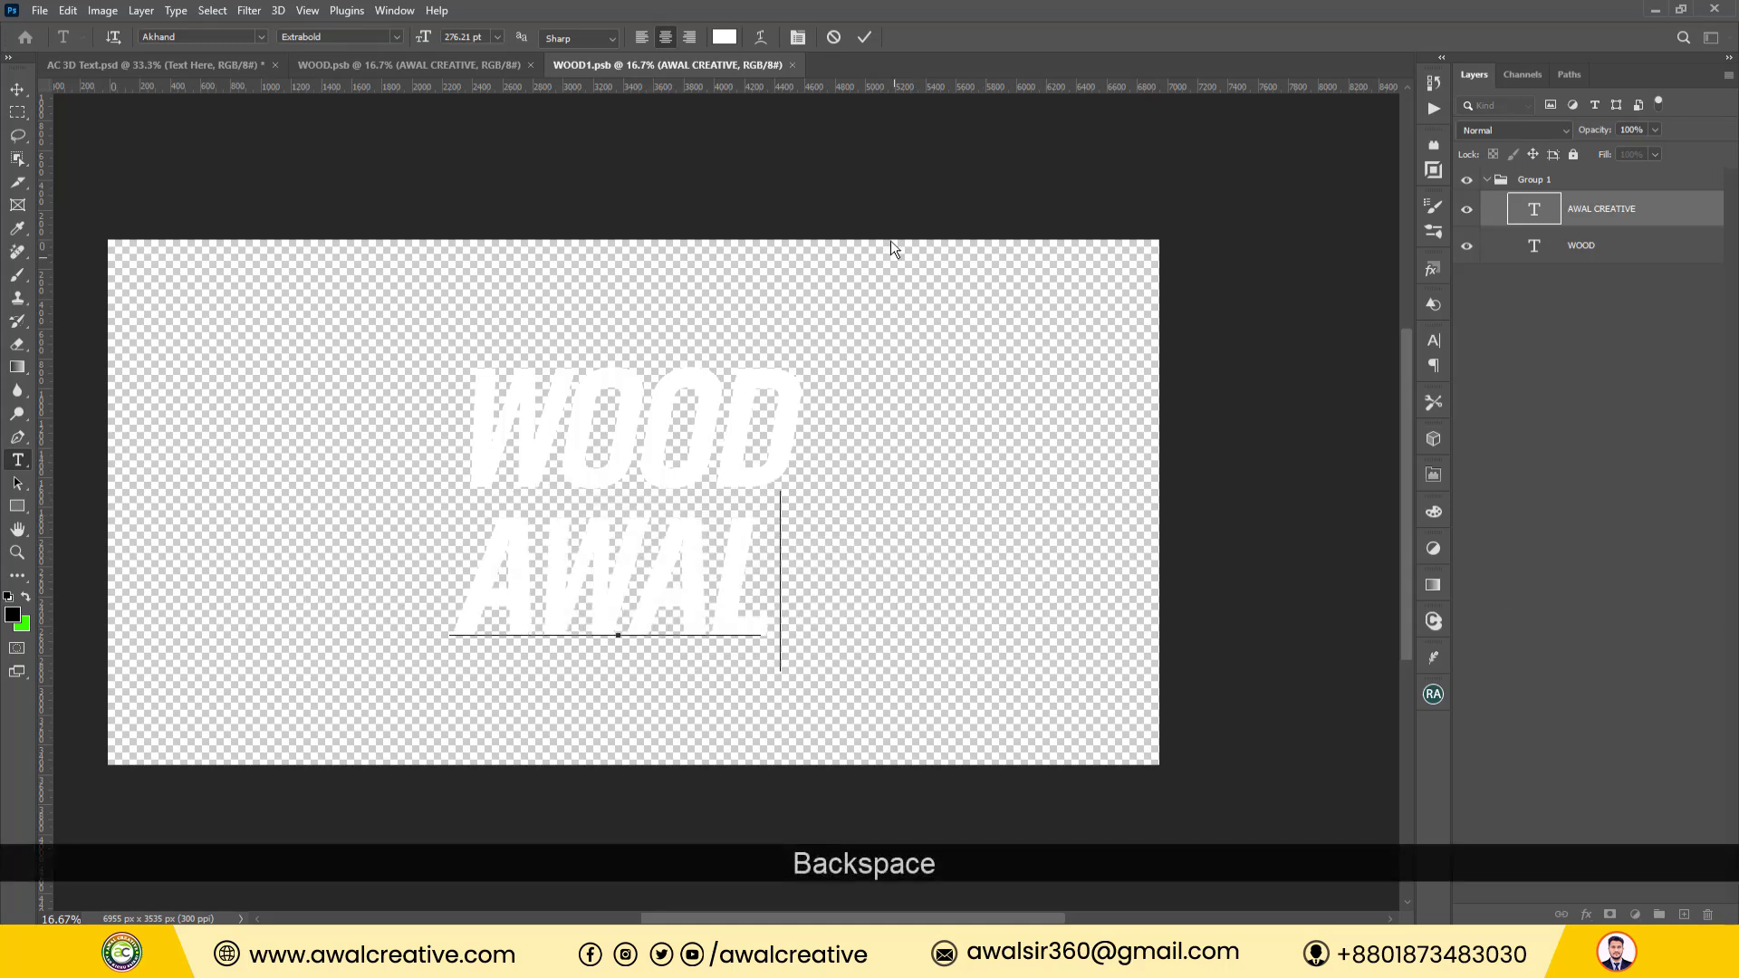
pyautogui.press('BackSpace')
pyautogui.click(868, 46)
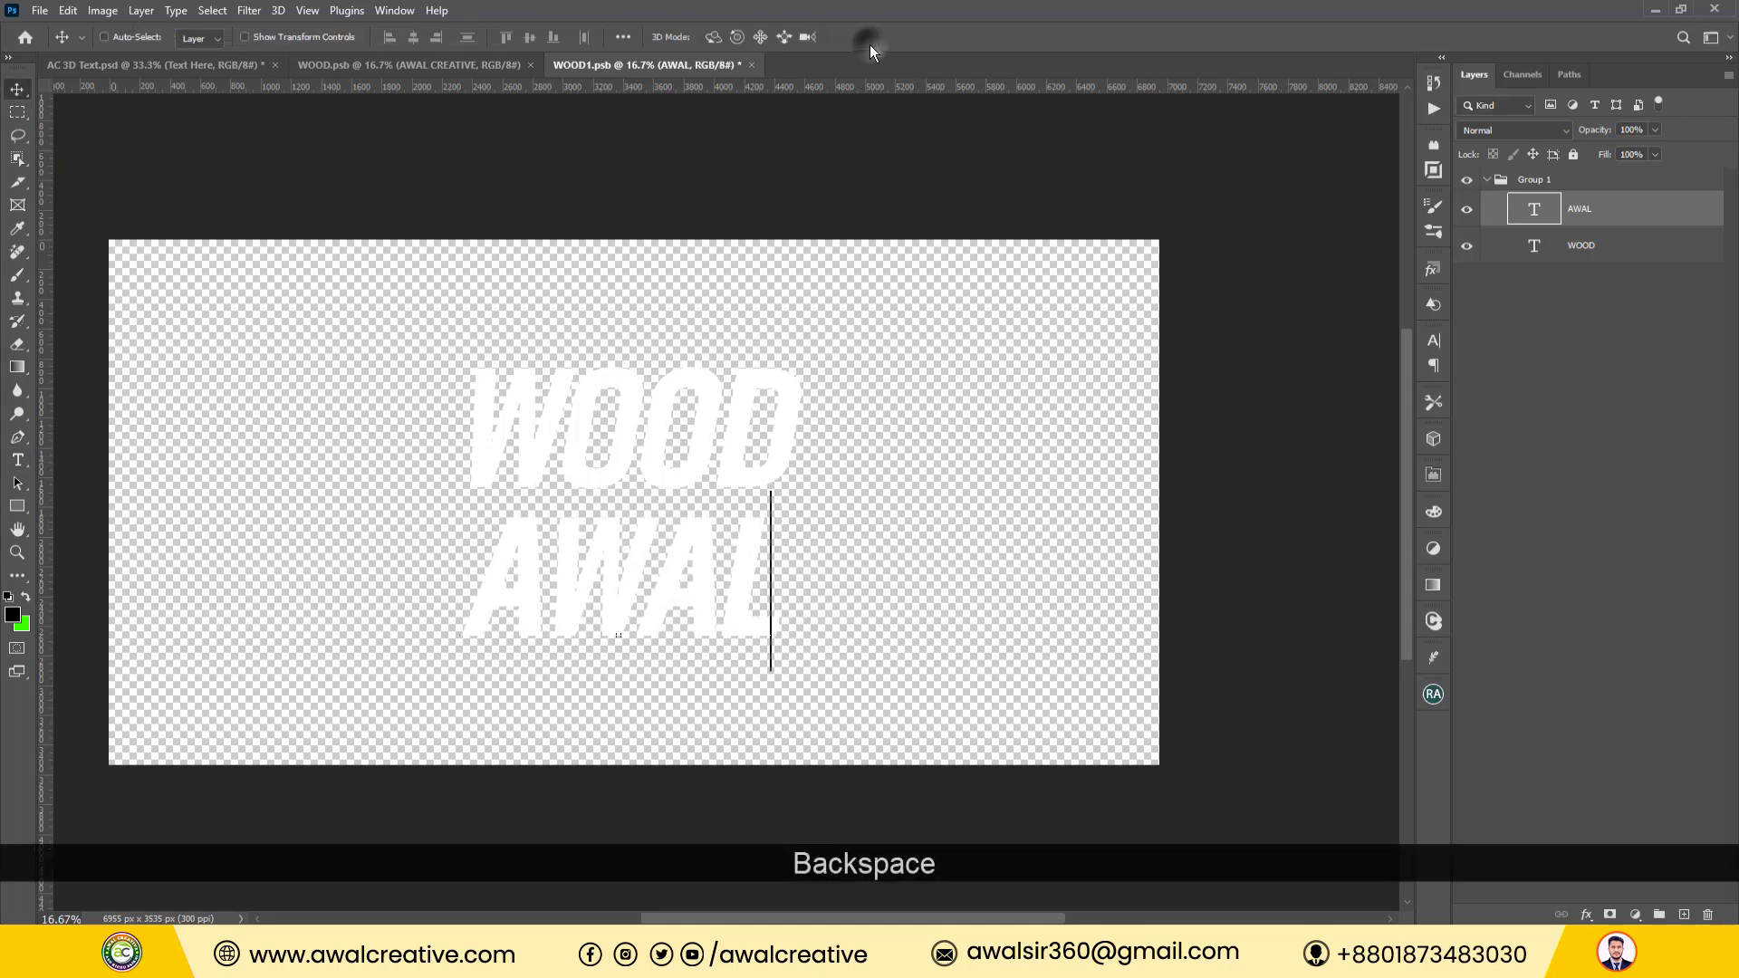
pyautogui.click(752, 65)
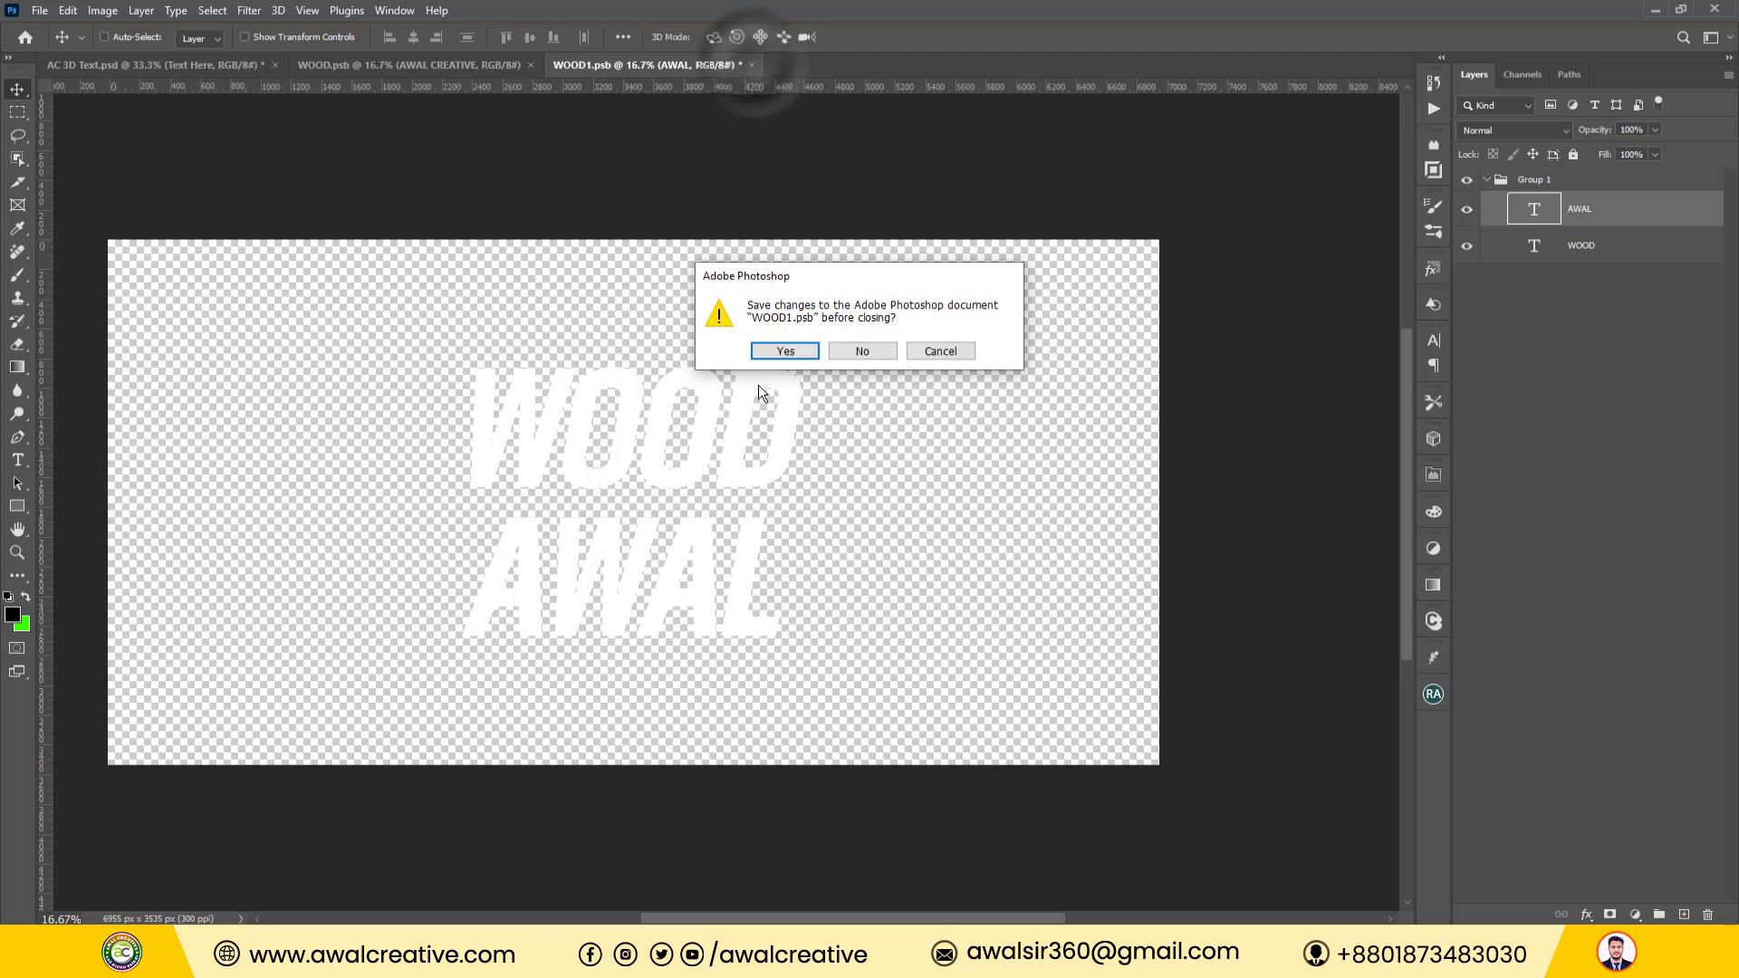
pyautogui.click(786, 349)
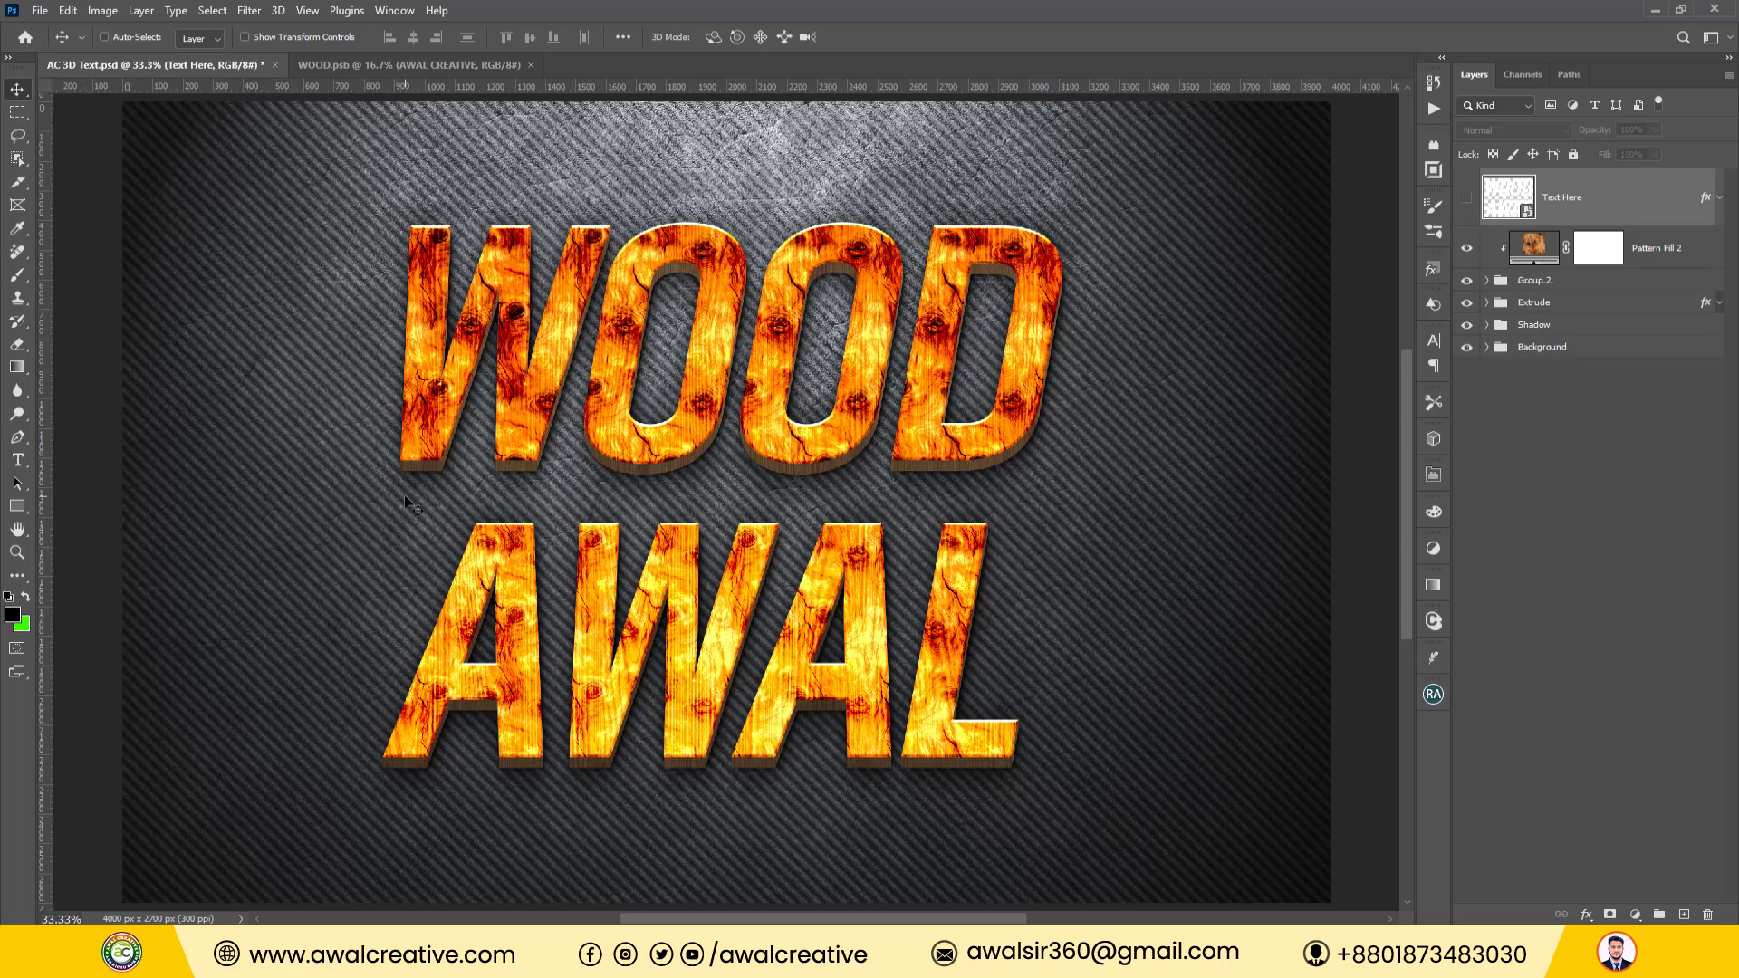
# Close the remaining WOOD.psb and AC 3D Text.psd documents, discarding the changes to the 3D text file.
pyautogui.click(532, 64)
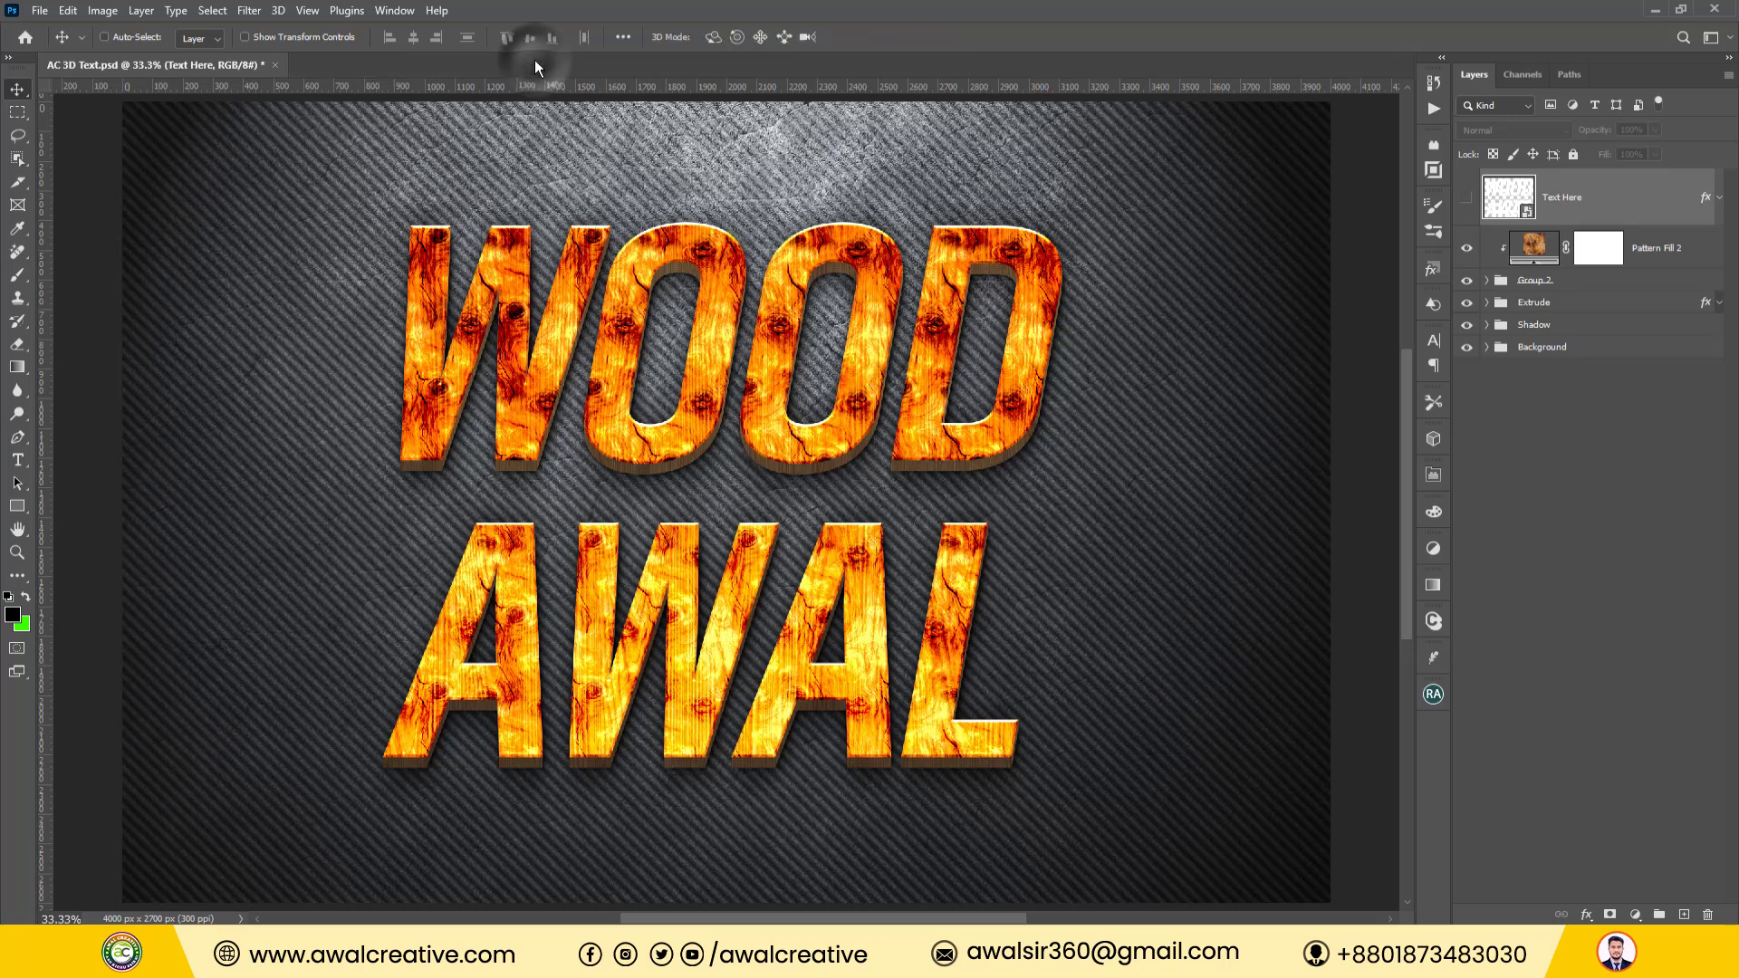
pyautogui.click(279, 63)
pyautogui.click(855, 353)
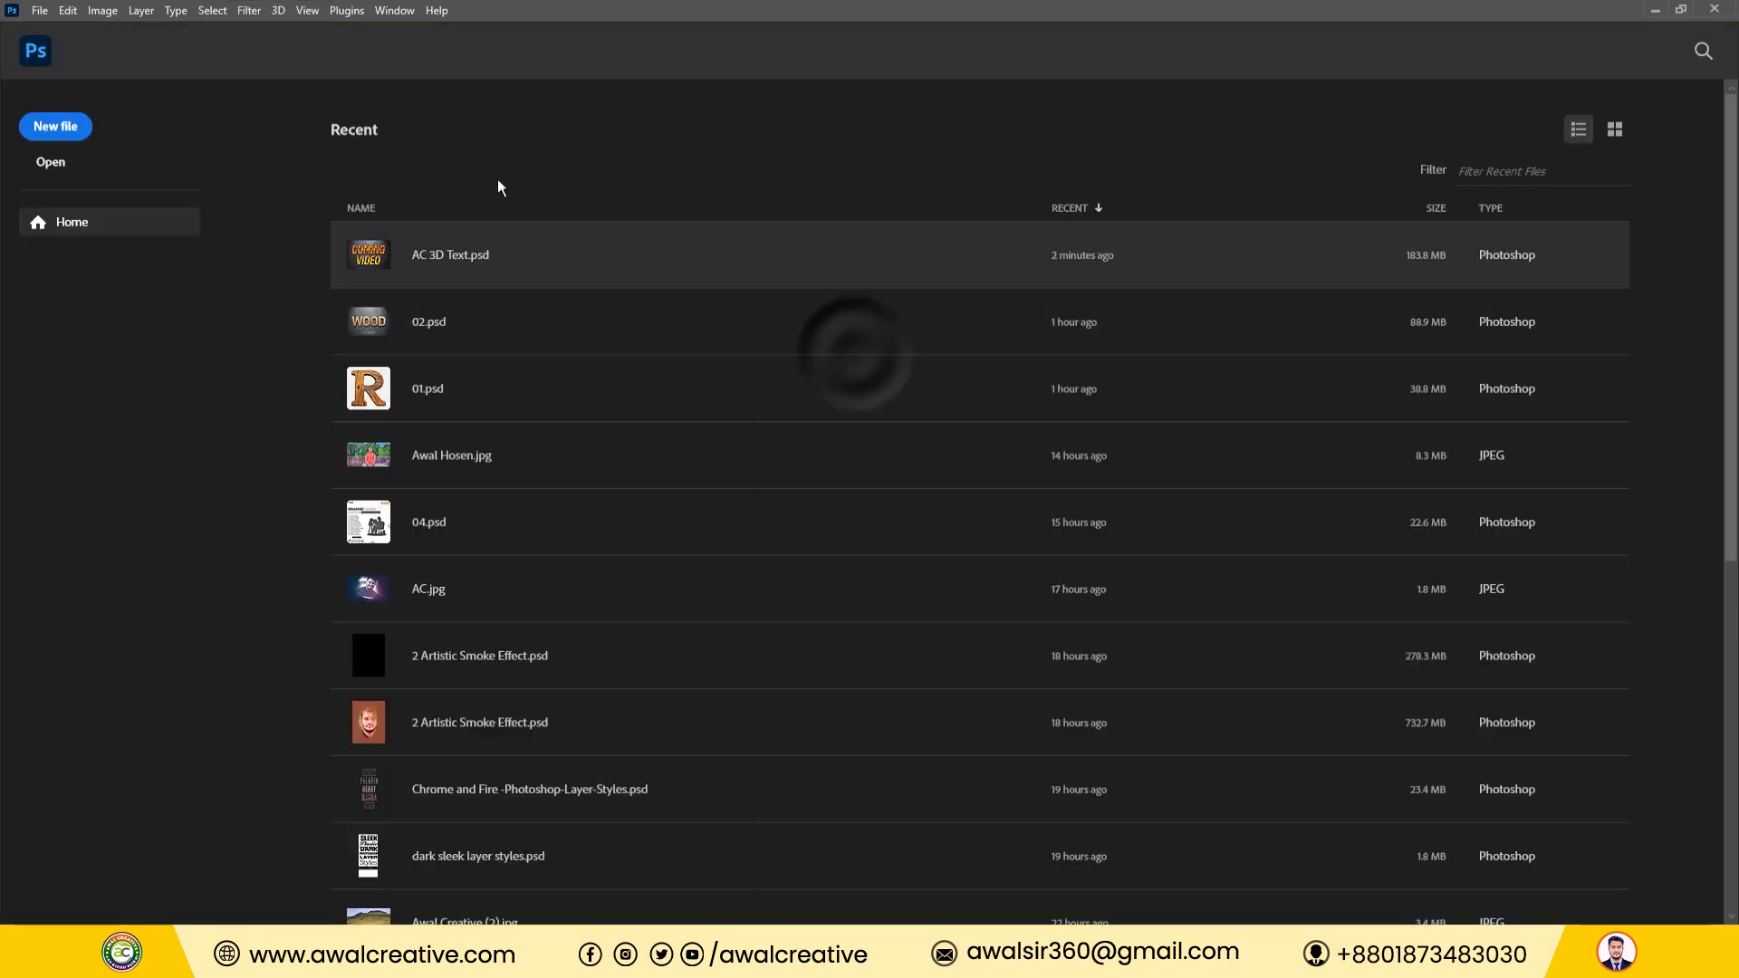
# Start a new document and name it "3D Text Design".
pyautogui.click(39, 10)
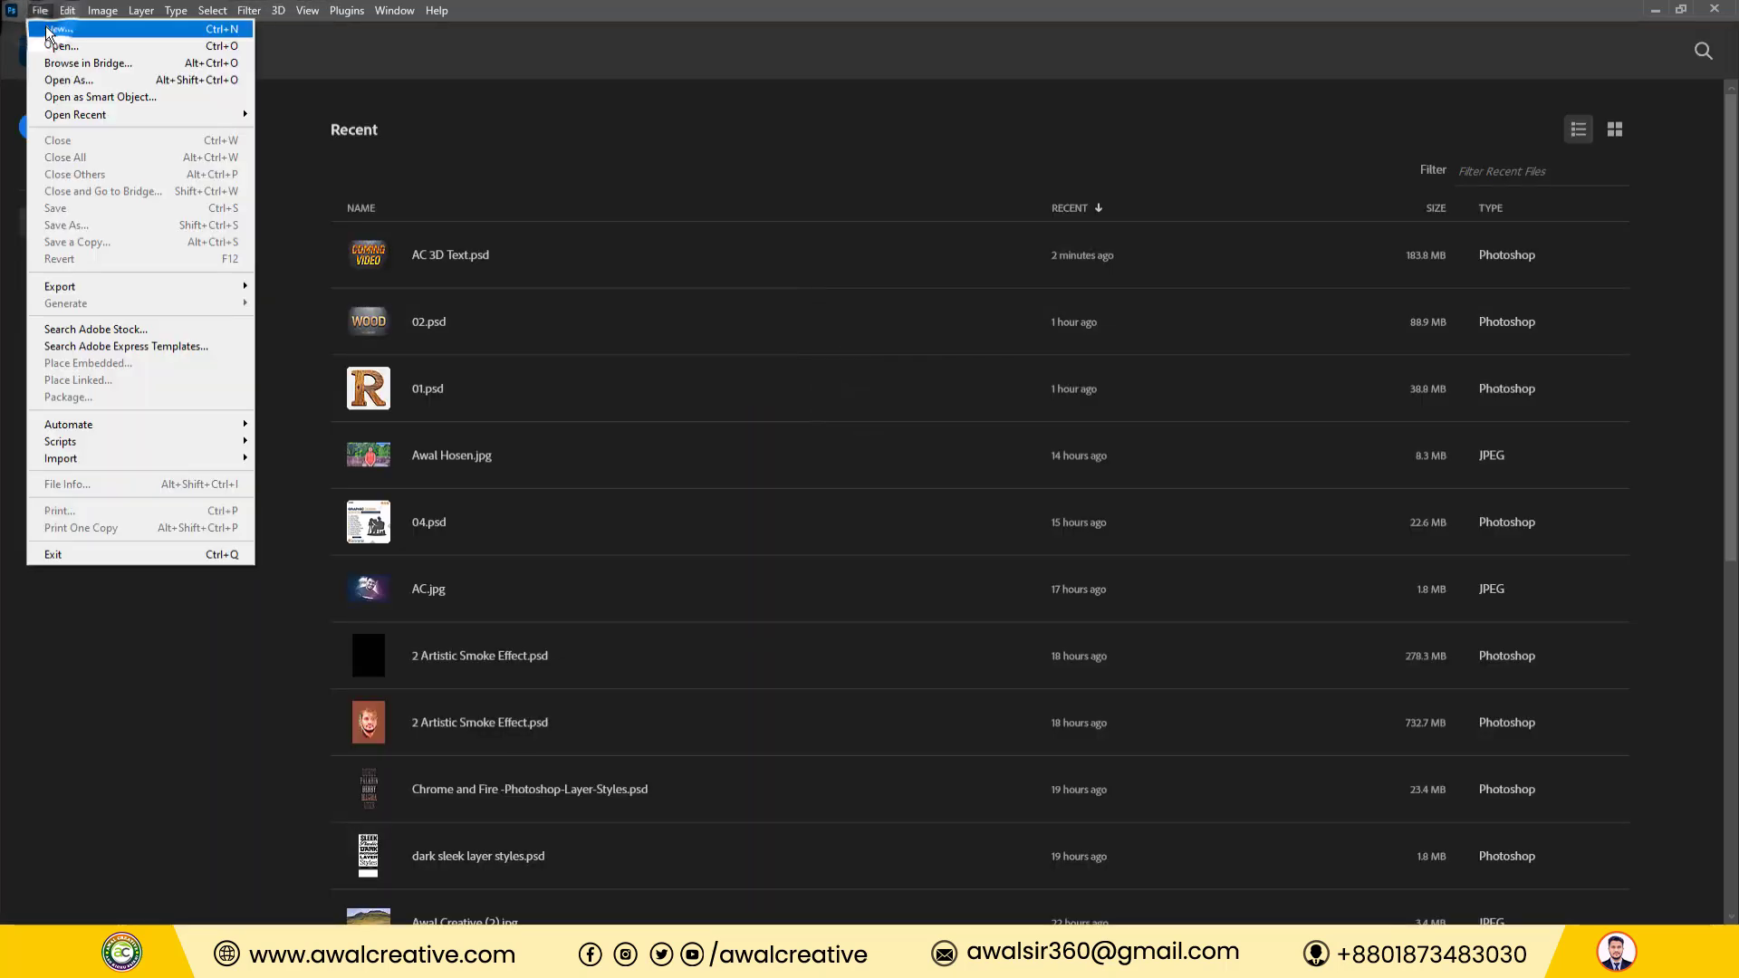
pyautogui.click(55, 30)
pyautogui.moveTo(703, 167); pyautogui.dragTo(726, 162)
pyautogui.click(1071, 276)
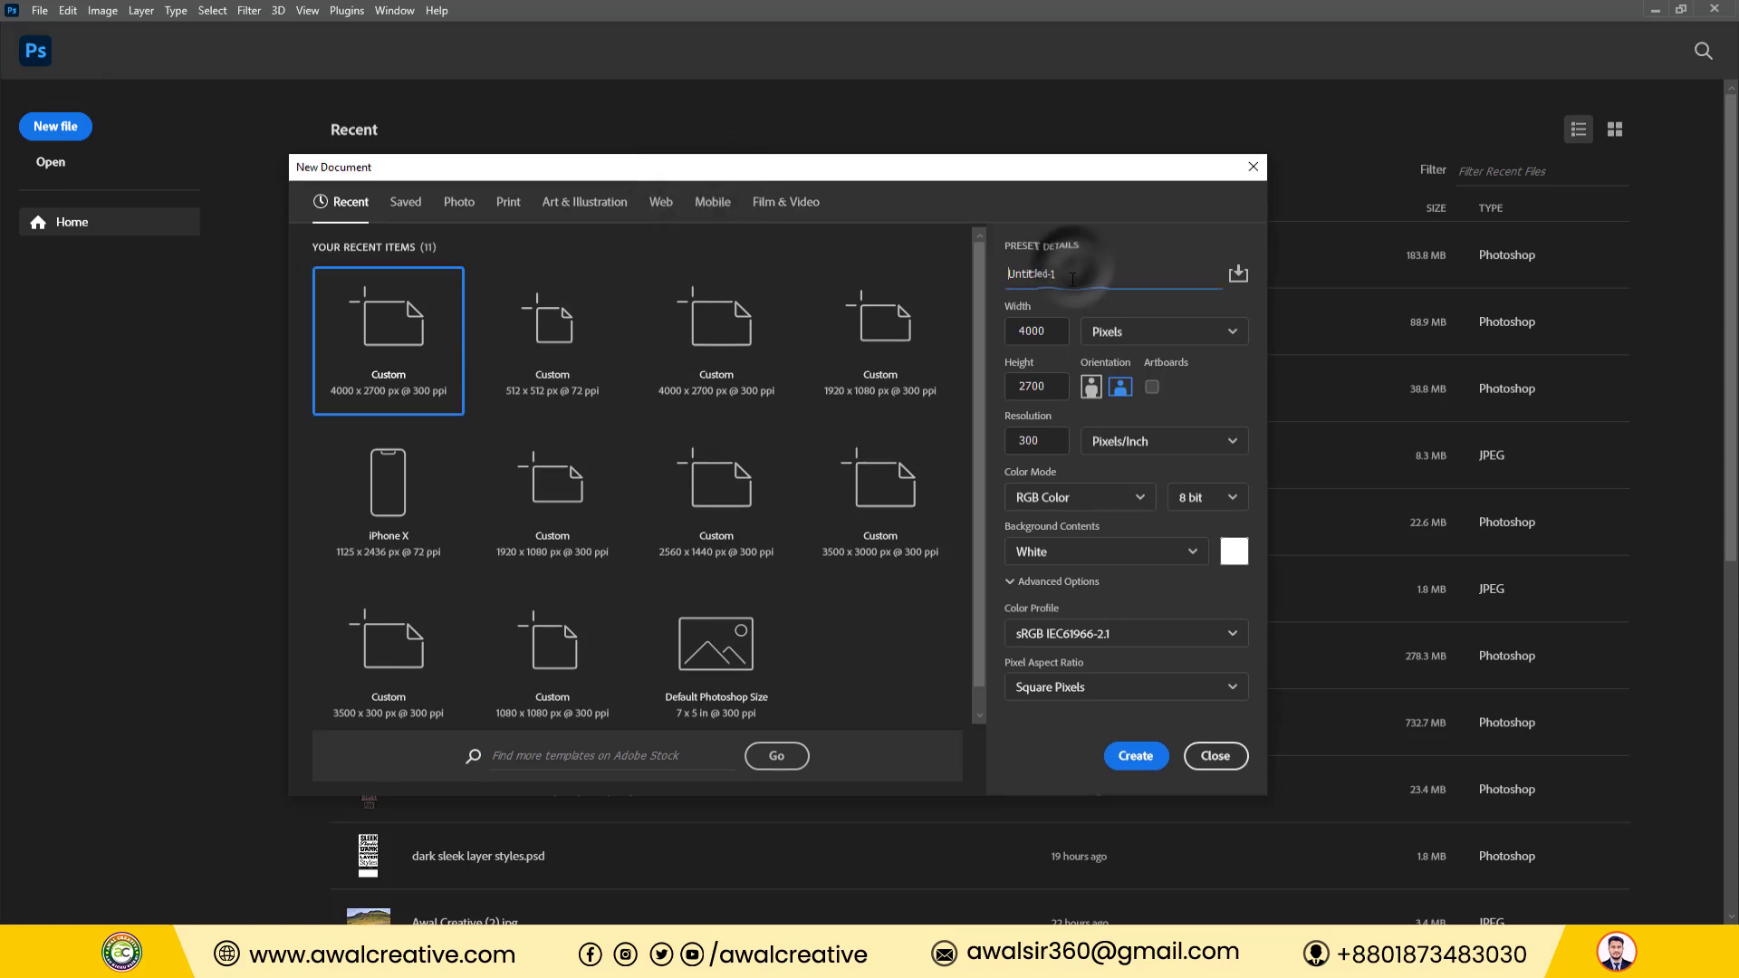
pyautogui.hotkey('ctrl', 'a')
pyautogui.write('3')
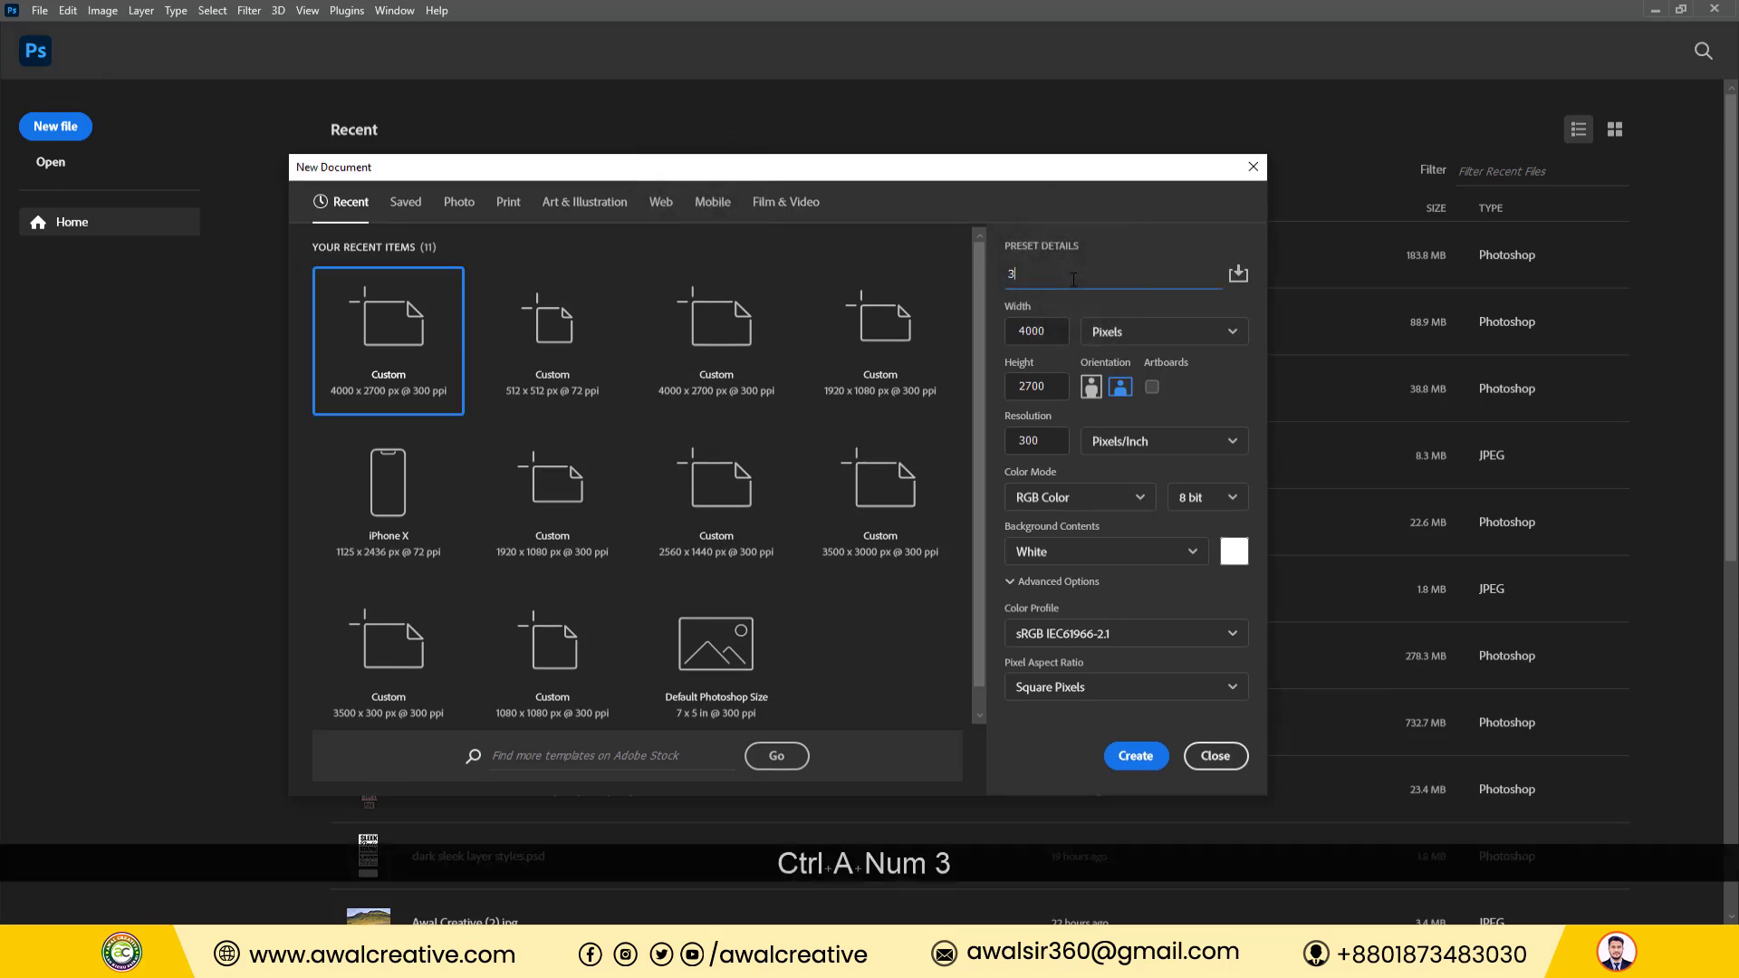
pyautogui.write('D ')
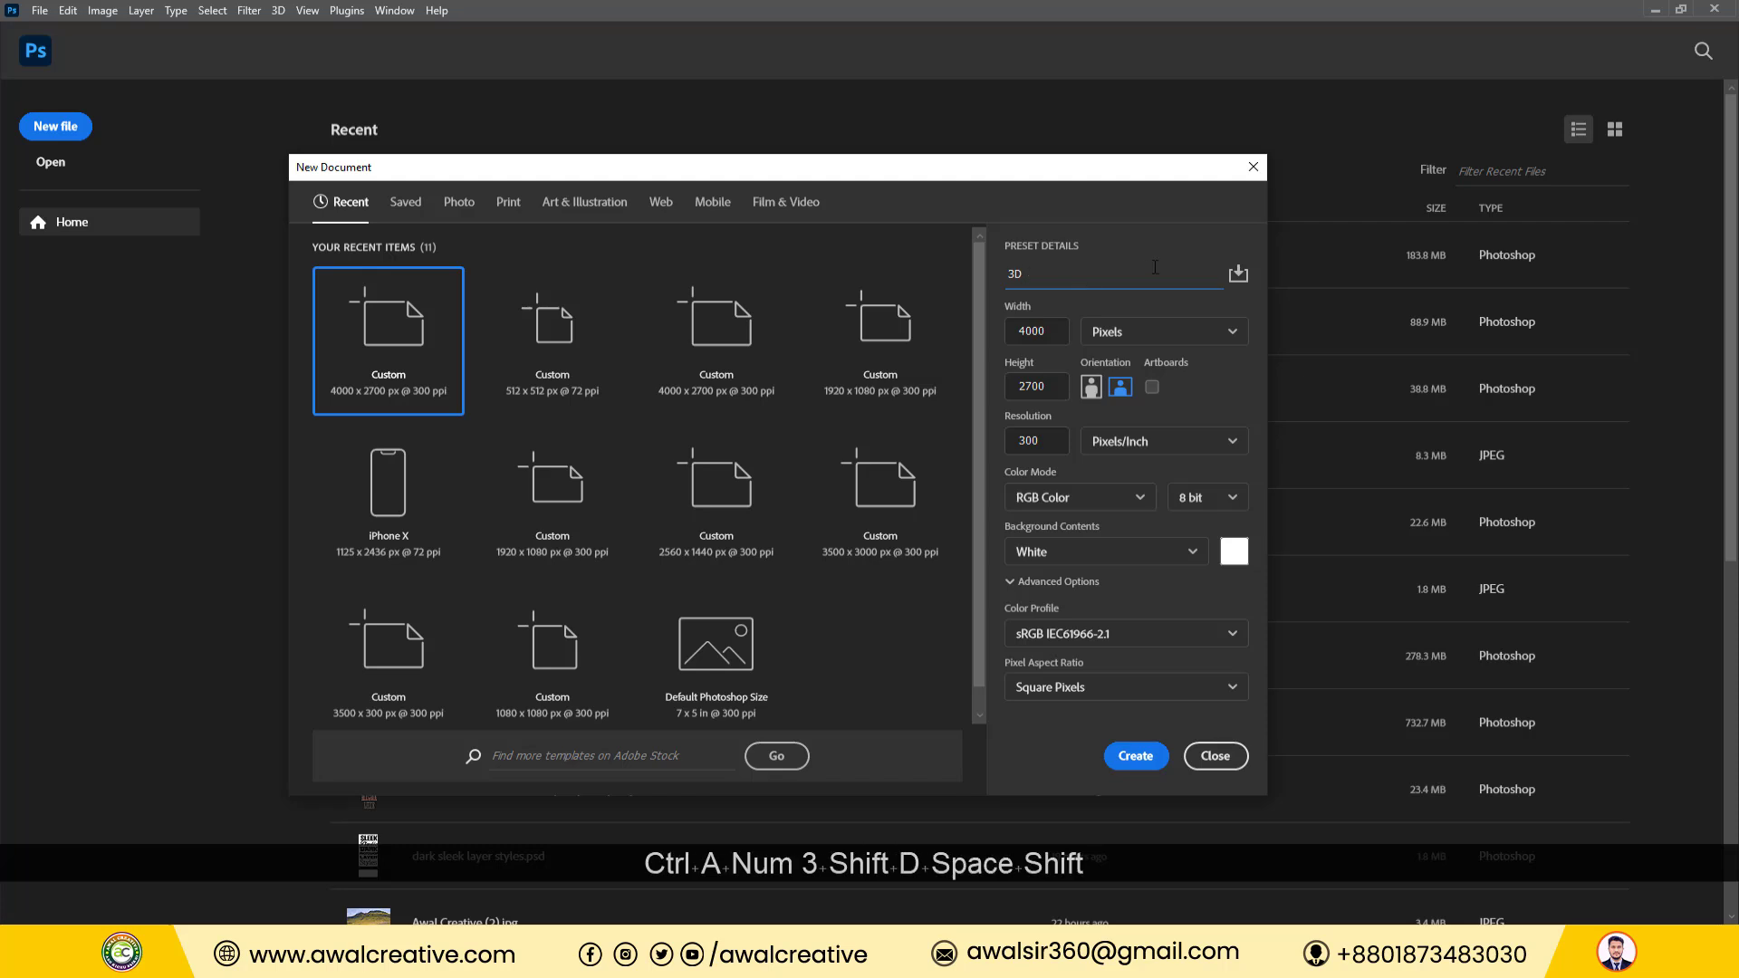
pyautogui.write('Text')
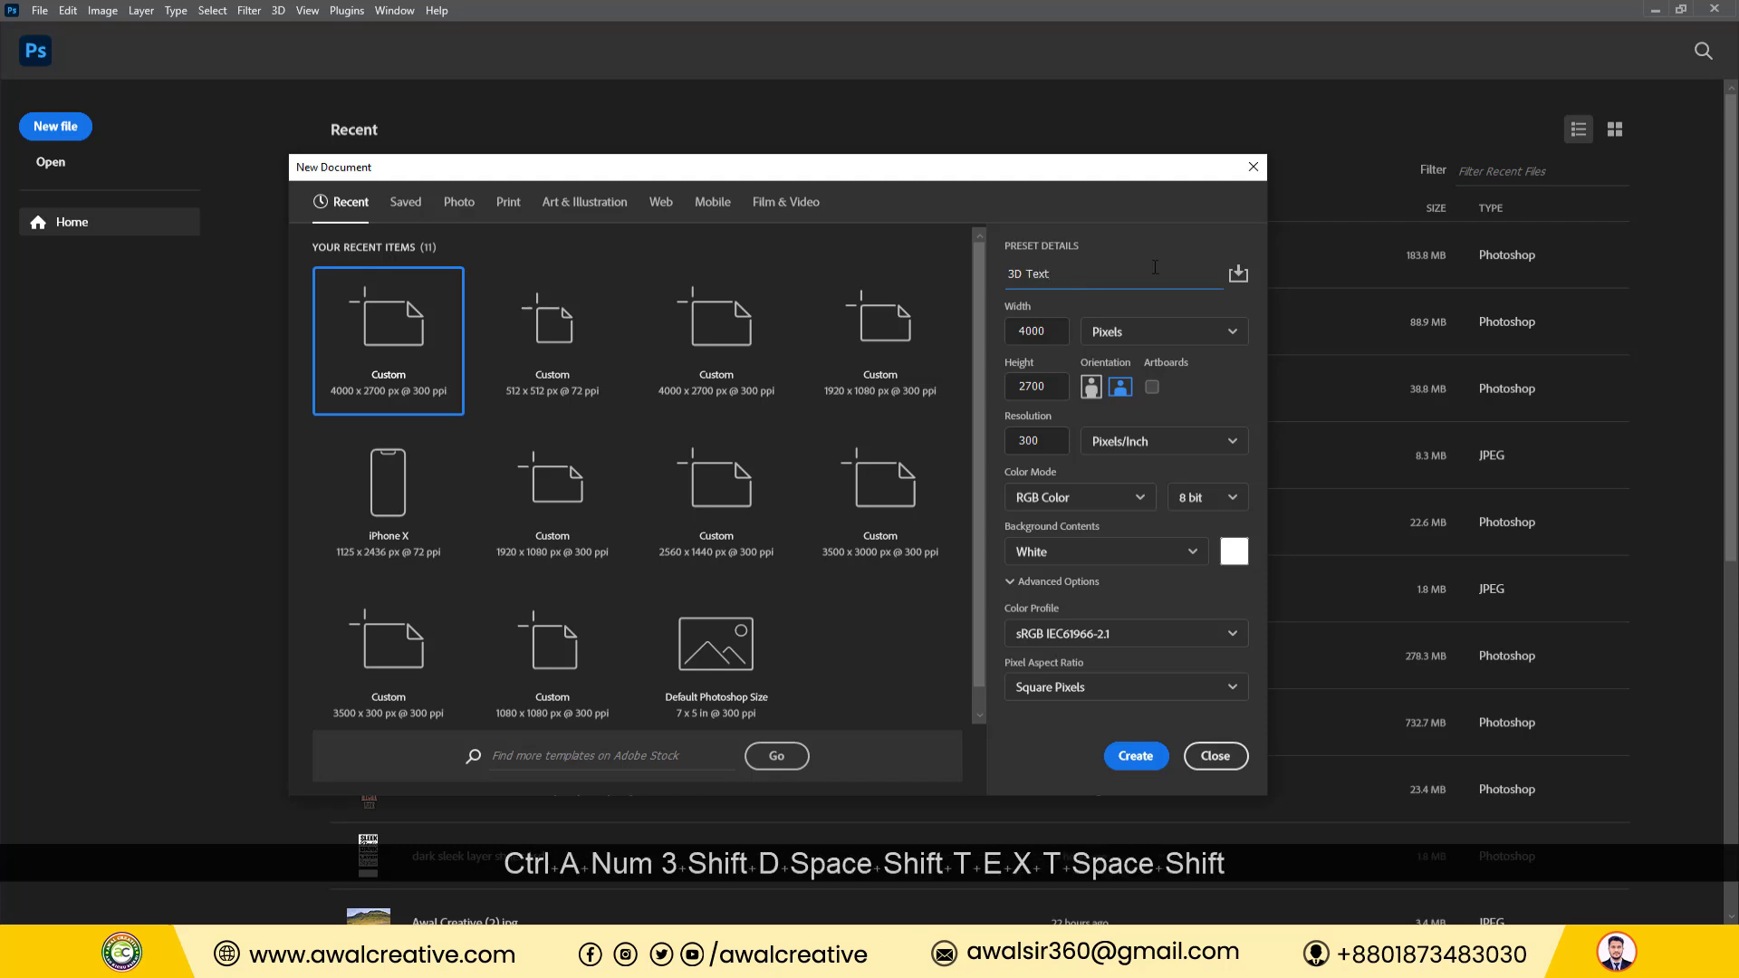
pyautogui.write(' Design')
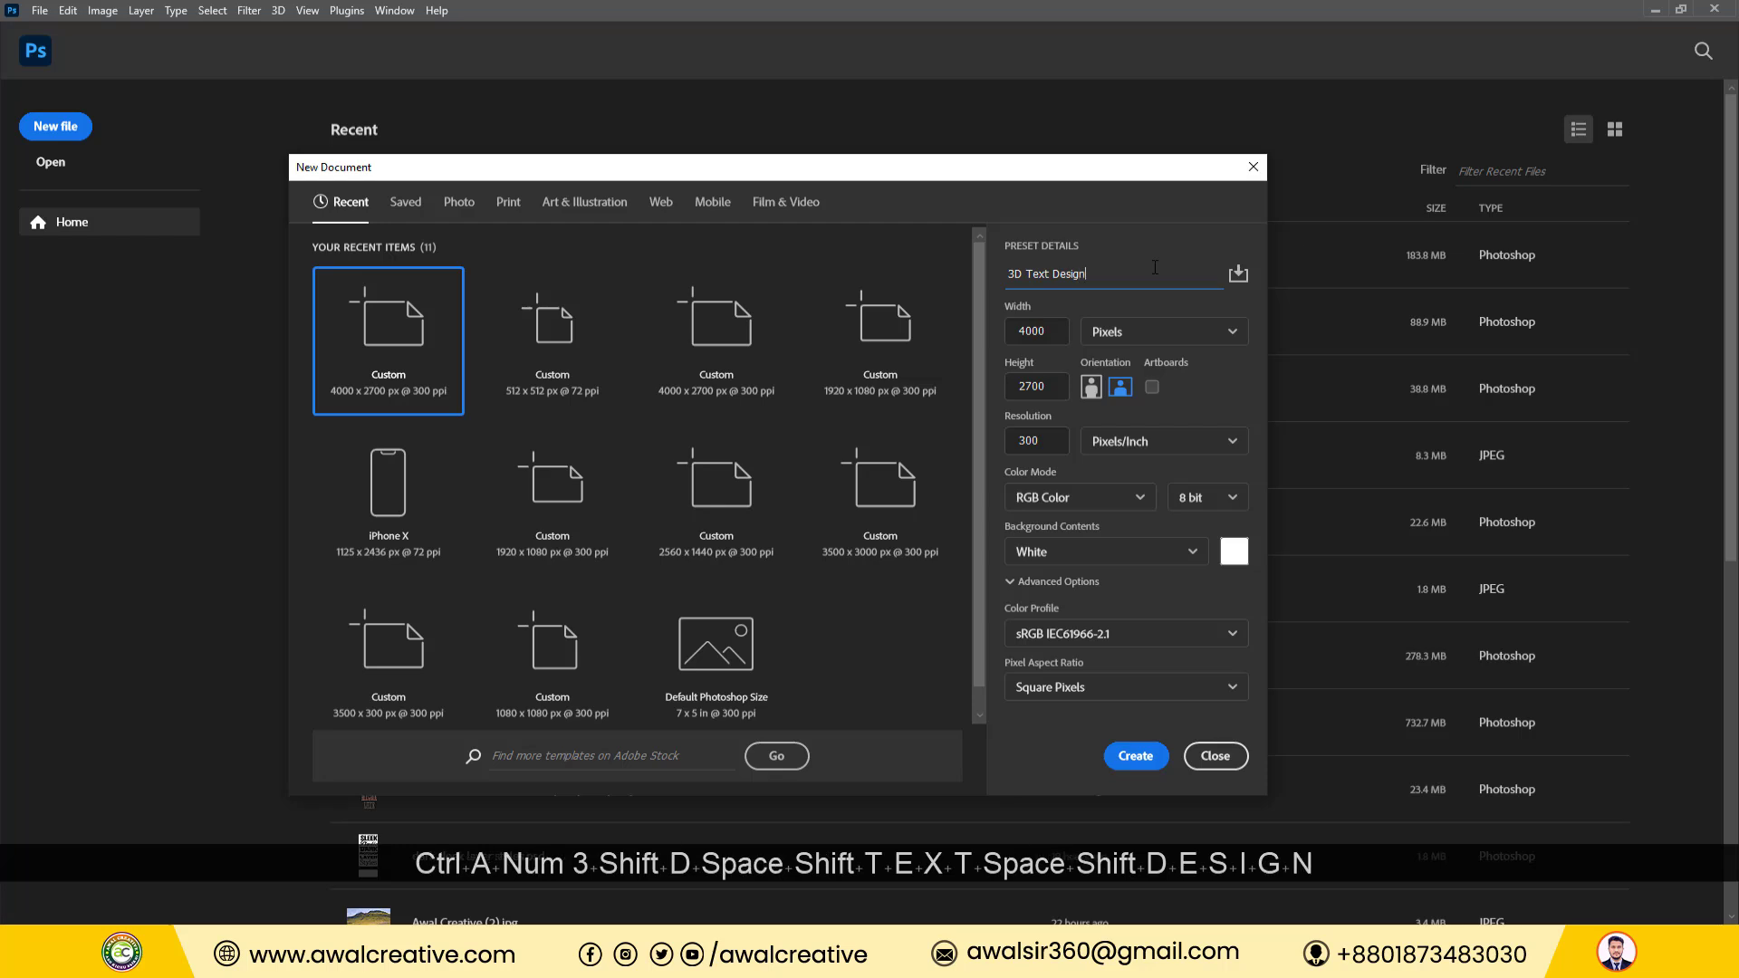
# Switch the new document's width unit to Inches and back to Pixels.
pyautogui.click(1136, 331)
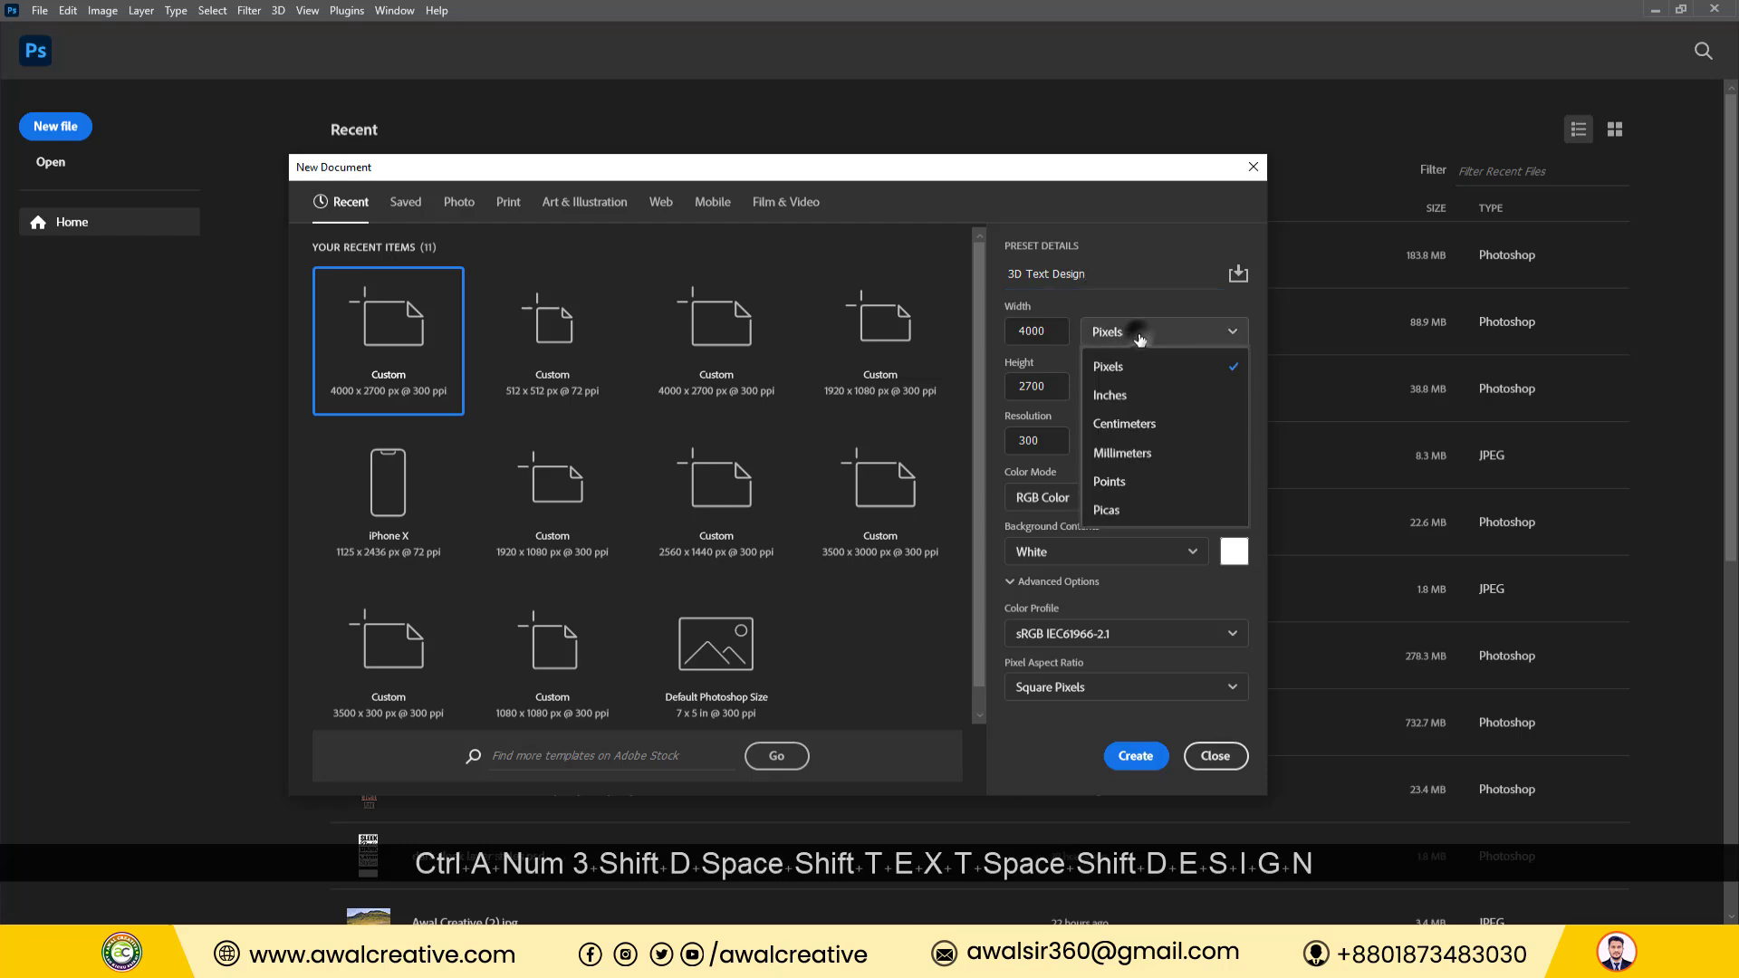
pyautogui.click(1126, 396)
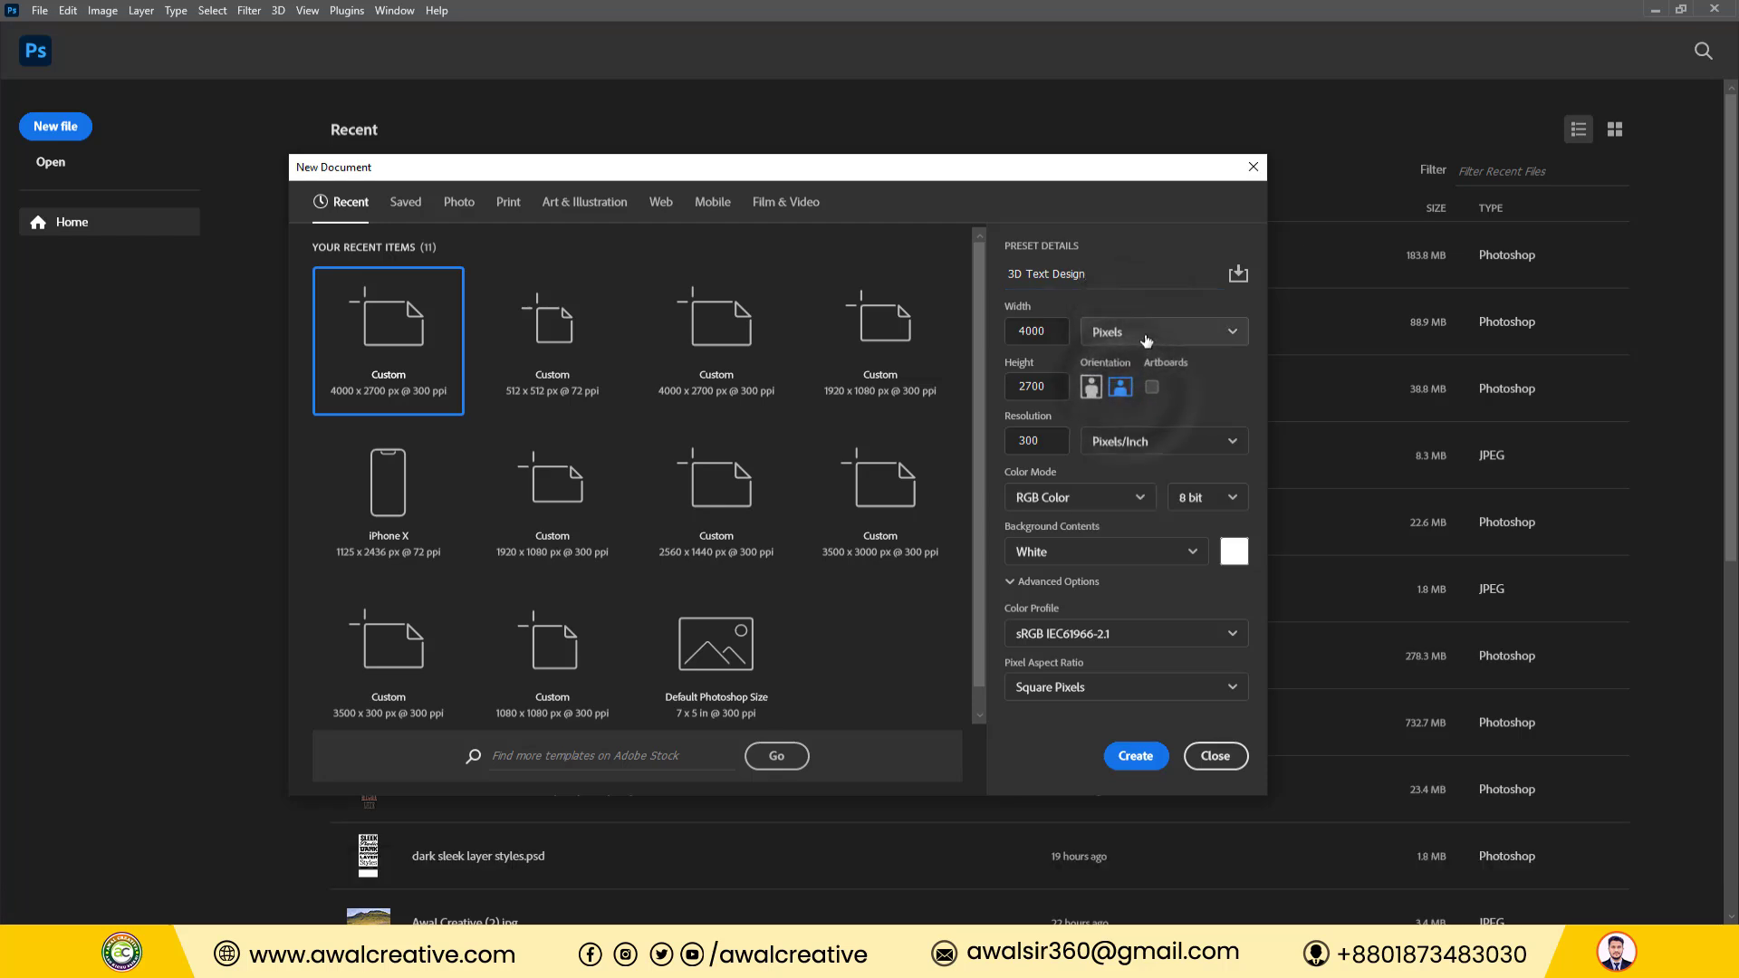
pyautogui.click(1112, 337)
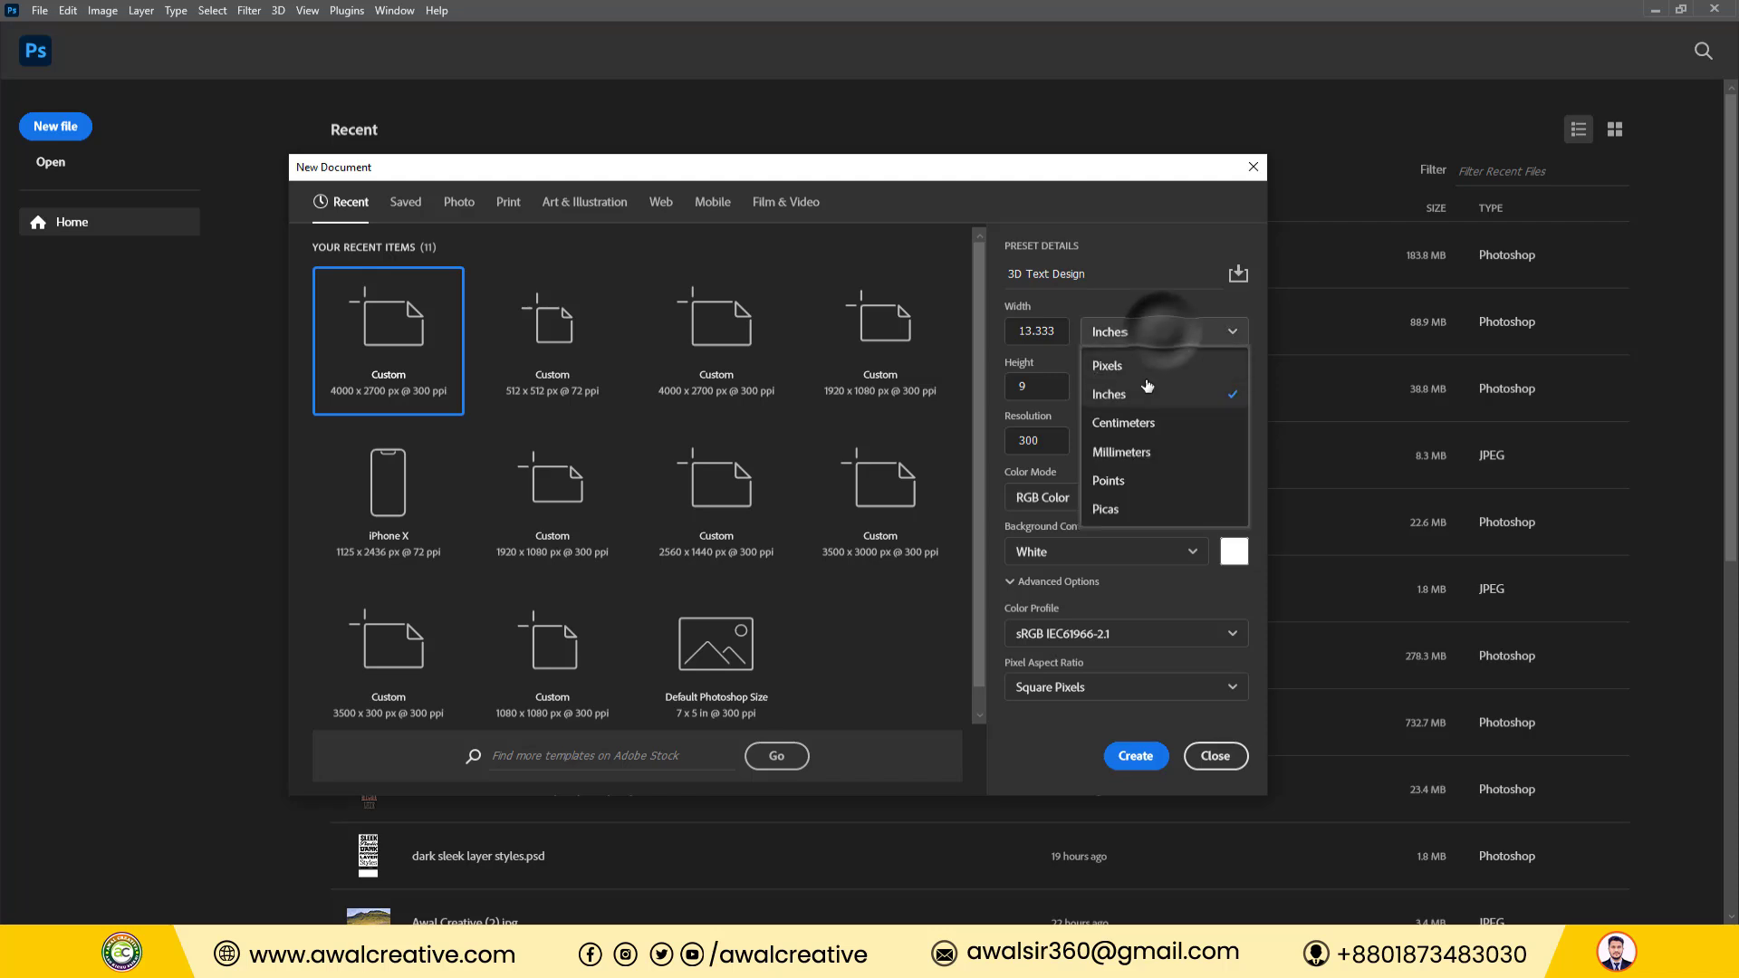
pyautogui.click(1123, 367)
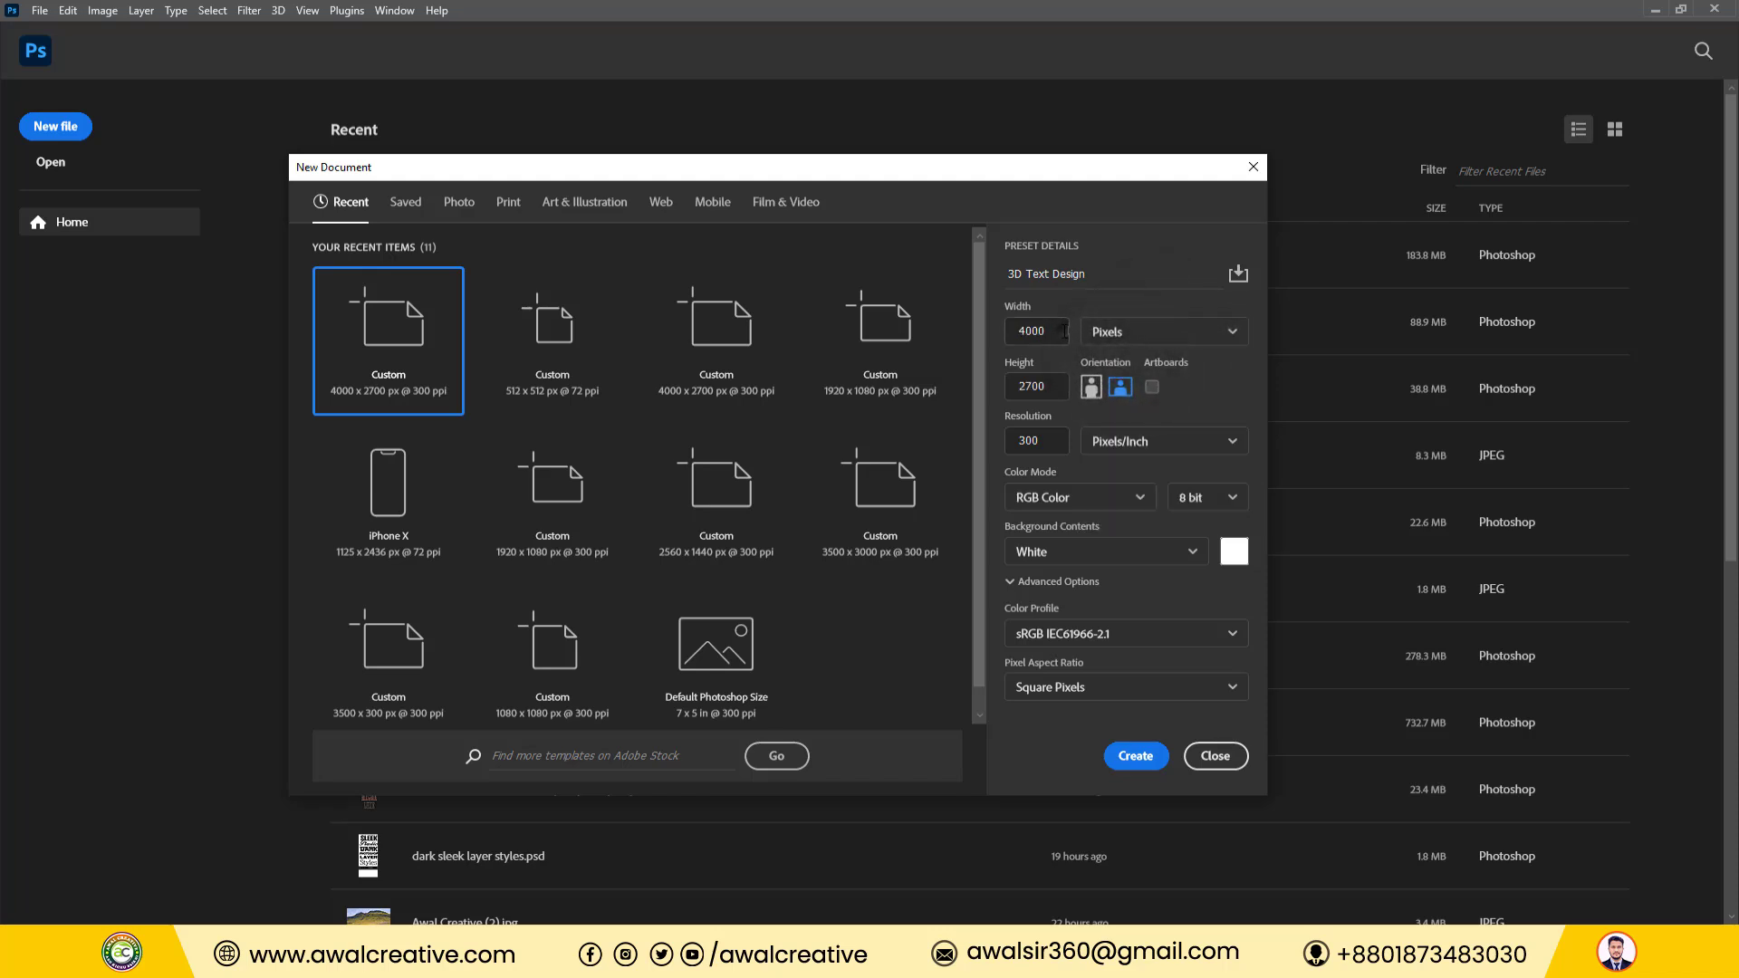
# Create the document at 4000 × 2700 pixels with a resolution of 300 pixels per inch.
pyautogui.doubleClick(1033, 331)
pyautogui.doubleClick(1033, 386)
pyautogui.doubleClick(1034, 441)
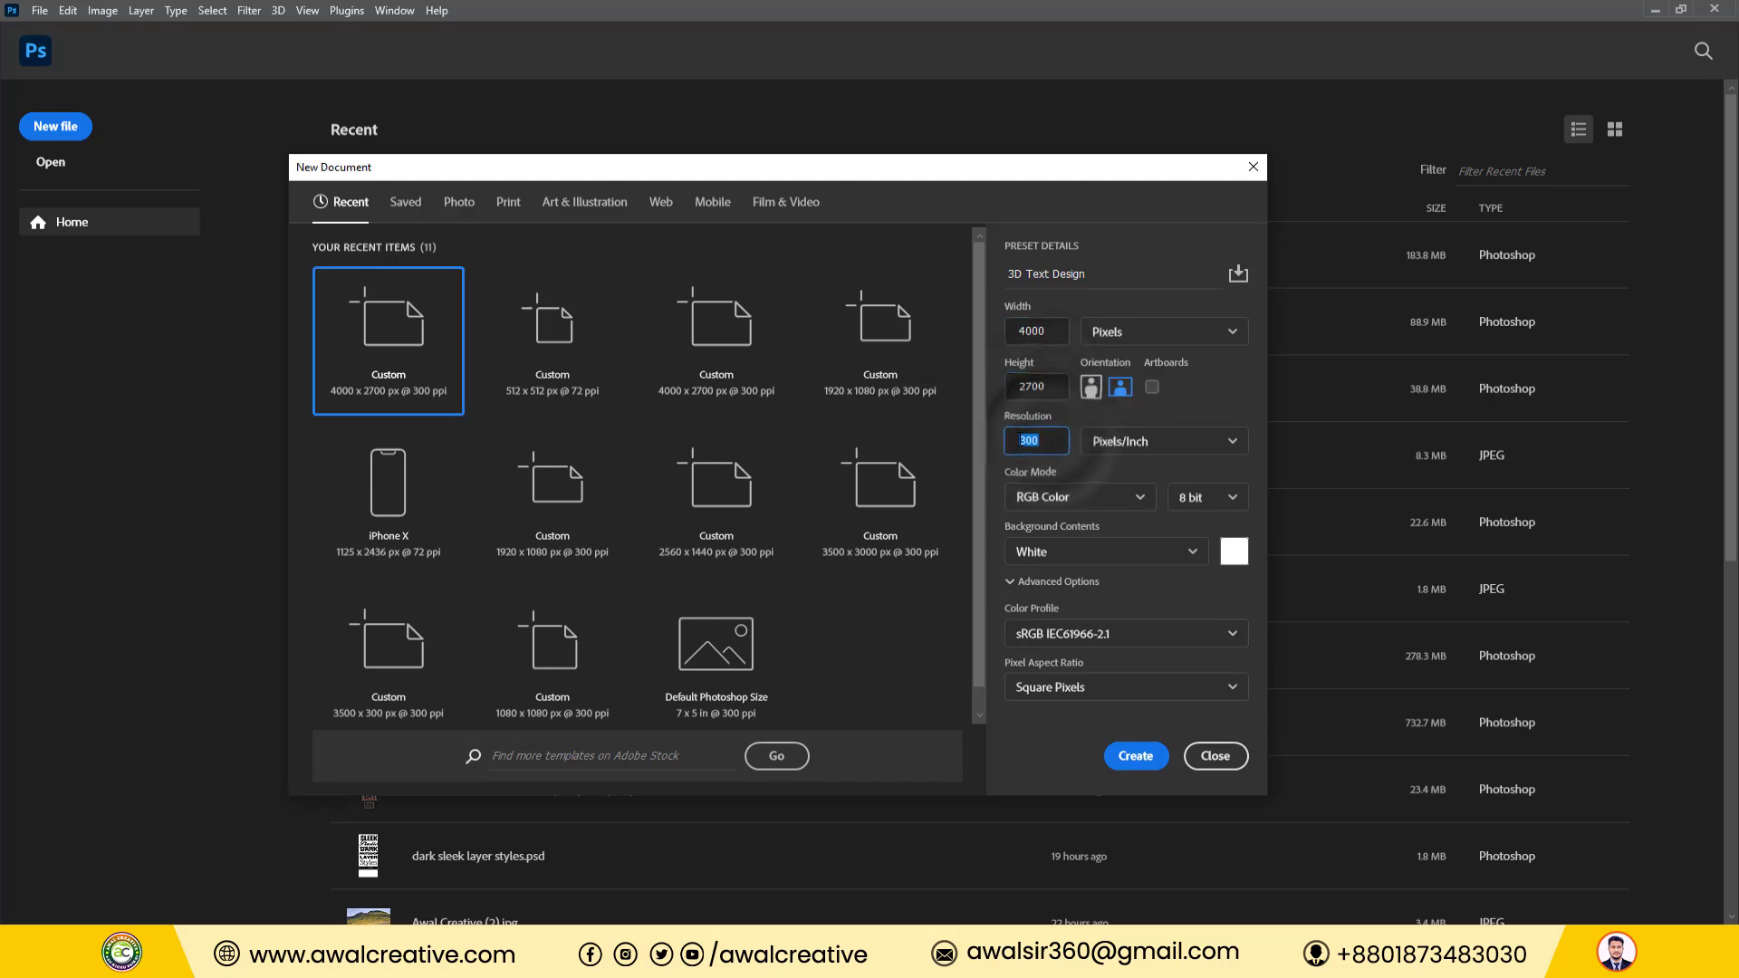
pyautogui.click(1136, 757)
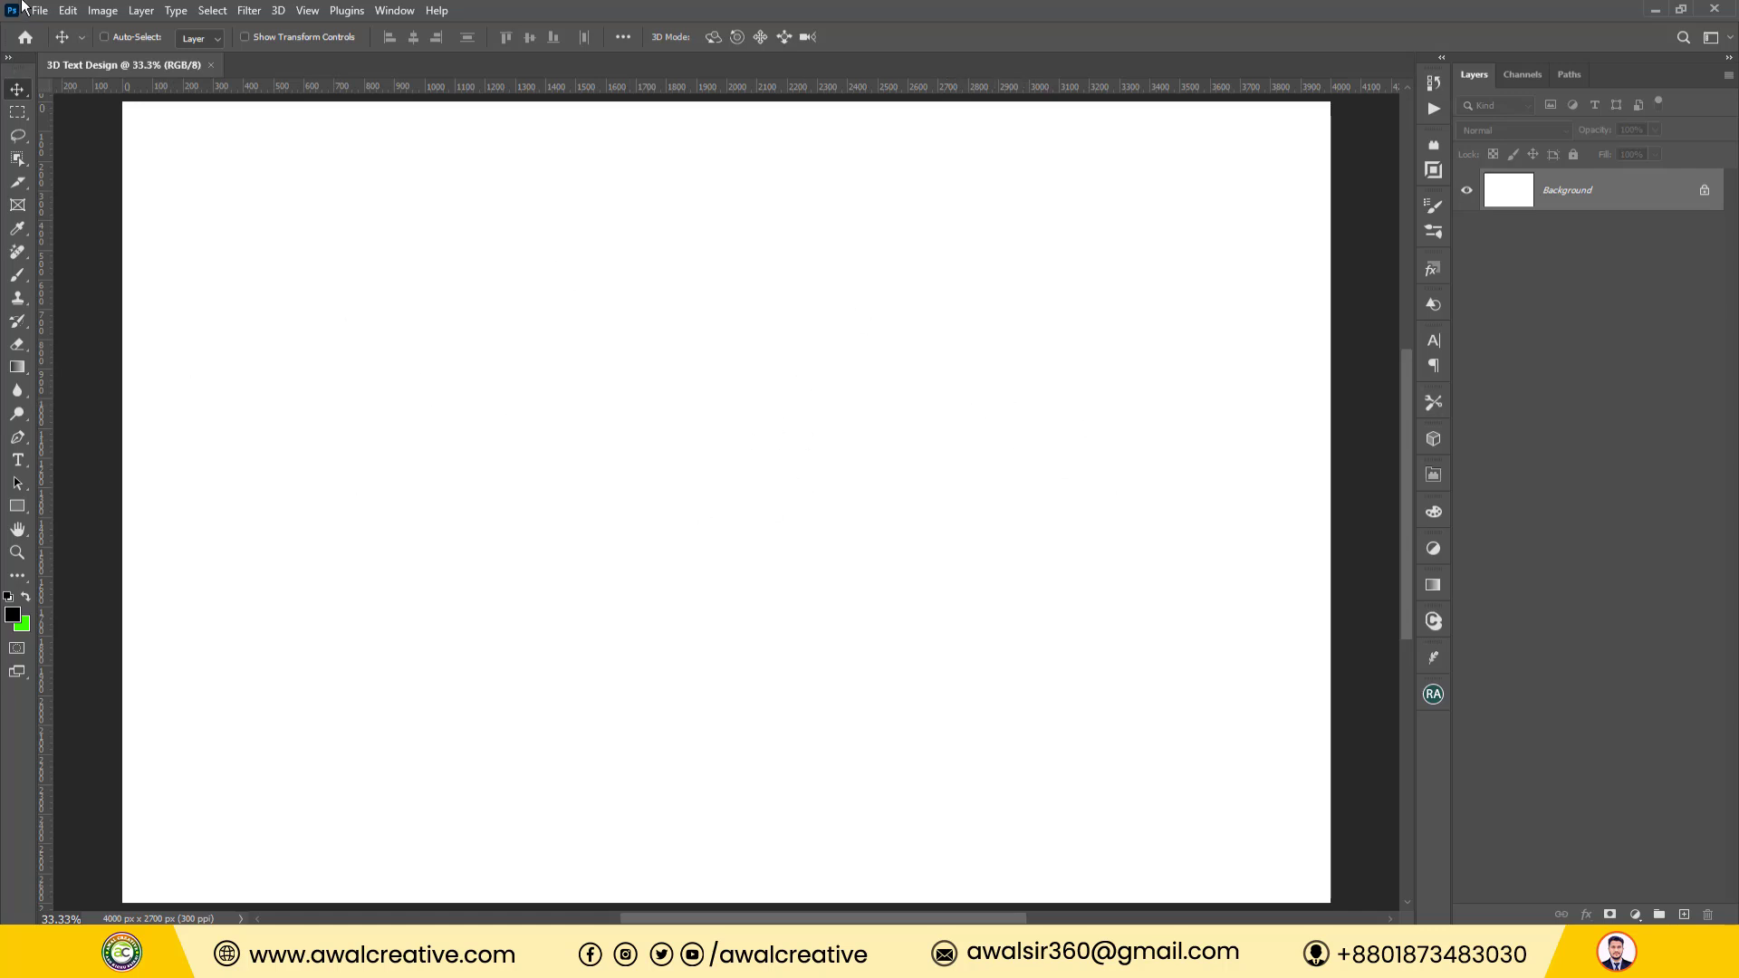
# Place the image Ac Bg 01.jpg from the AC Element folder into the document as an embedded object.
pyautogui.click(39, 11)
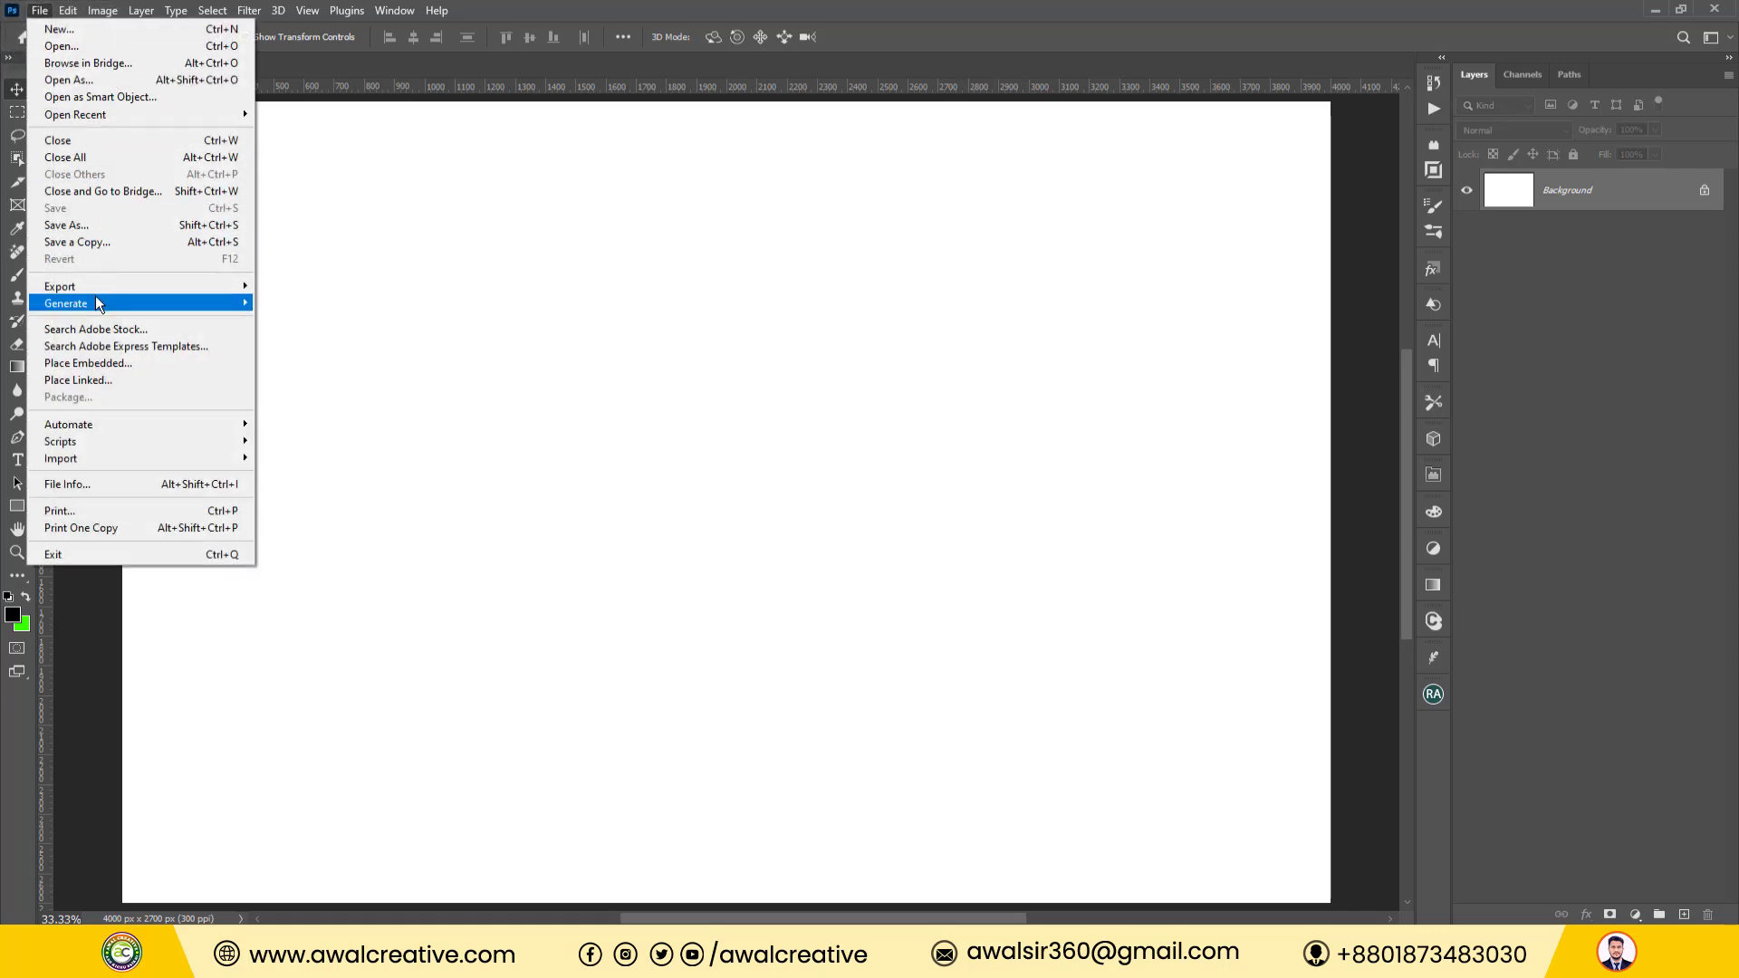
pyautogui.click(136, 362)
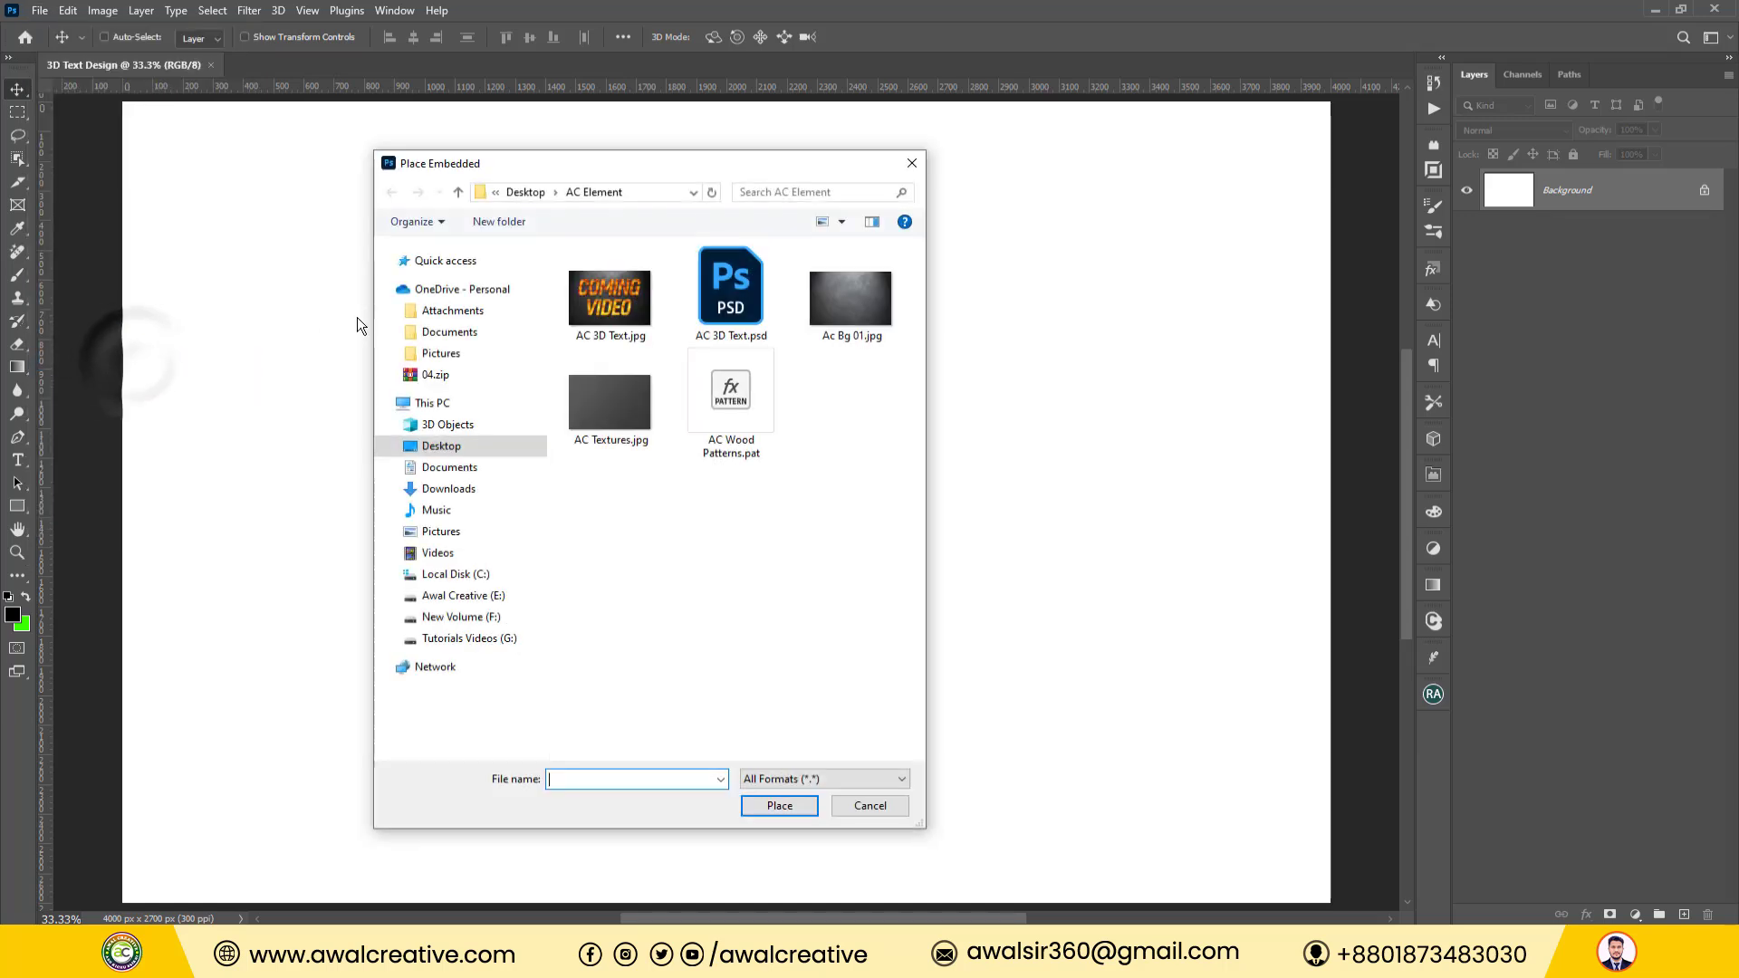
pyautogui.click(834, 311)
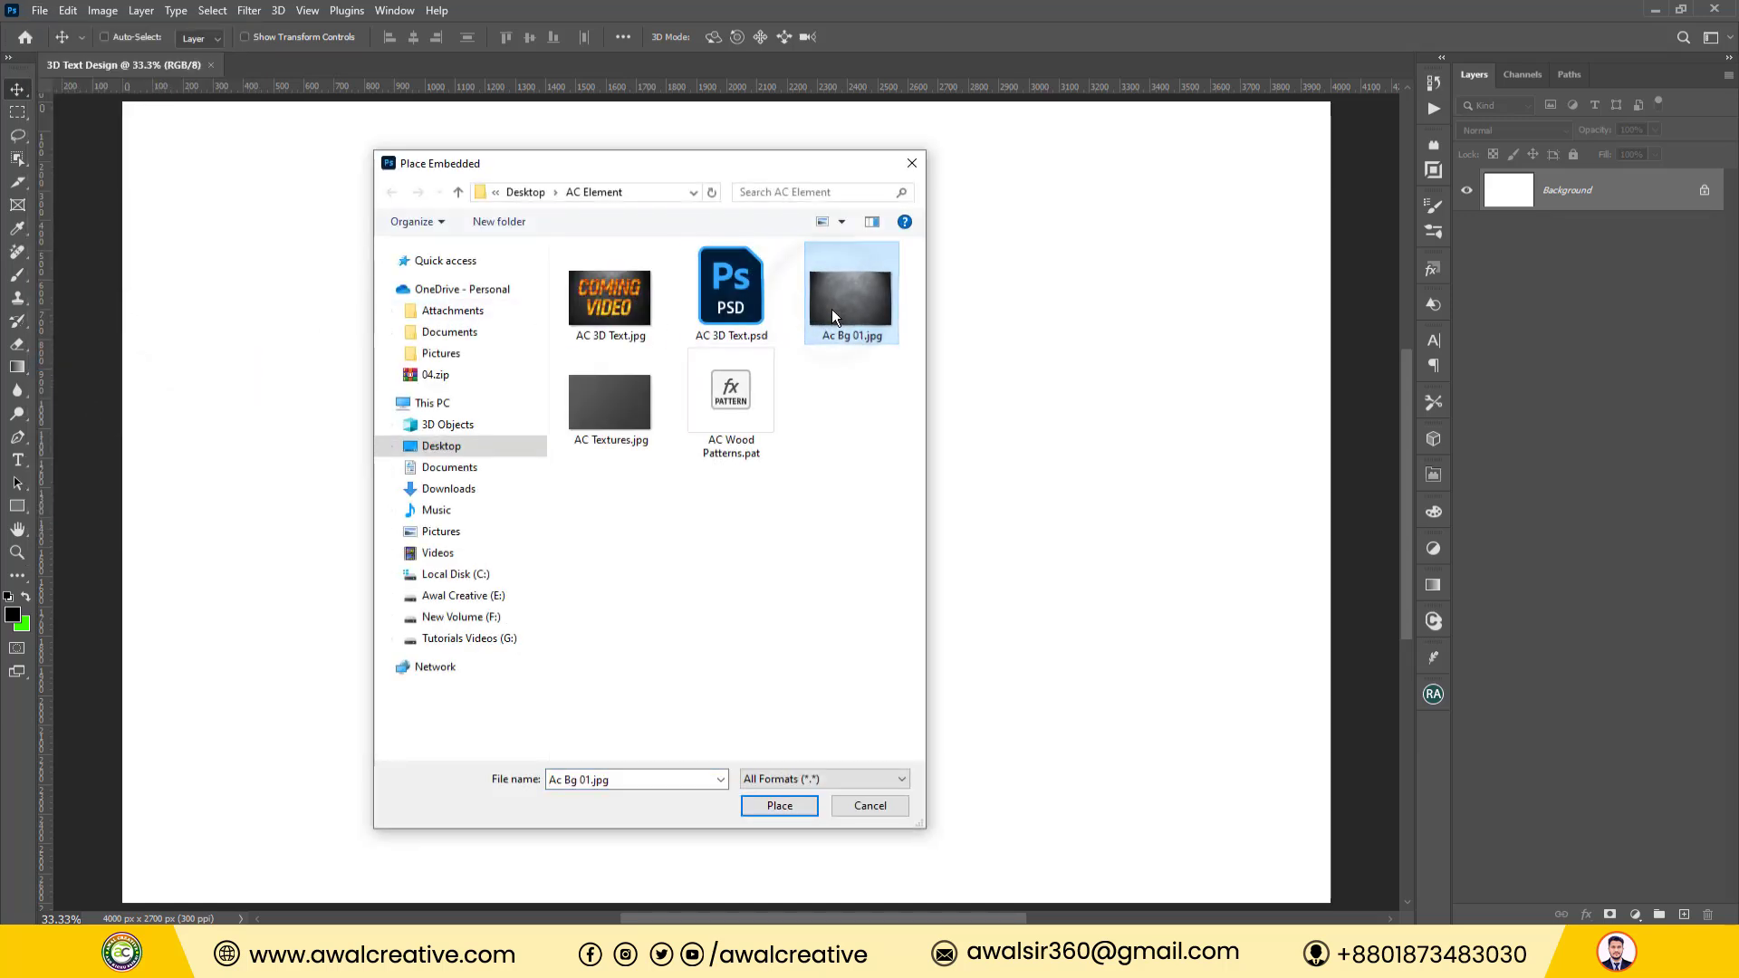
pyautogui.moveTo(659, 168); pyautogui.dragTo(788, 184)
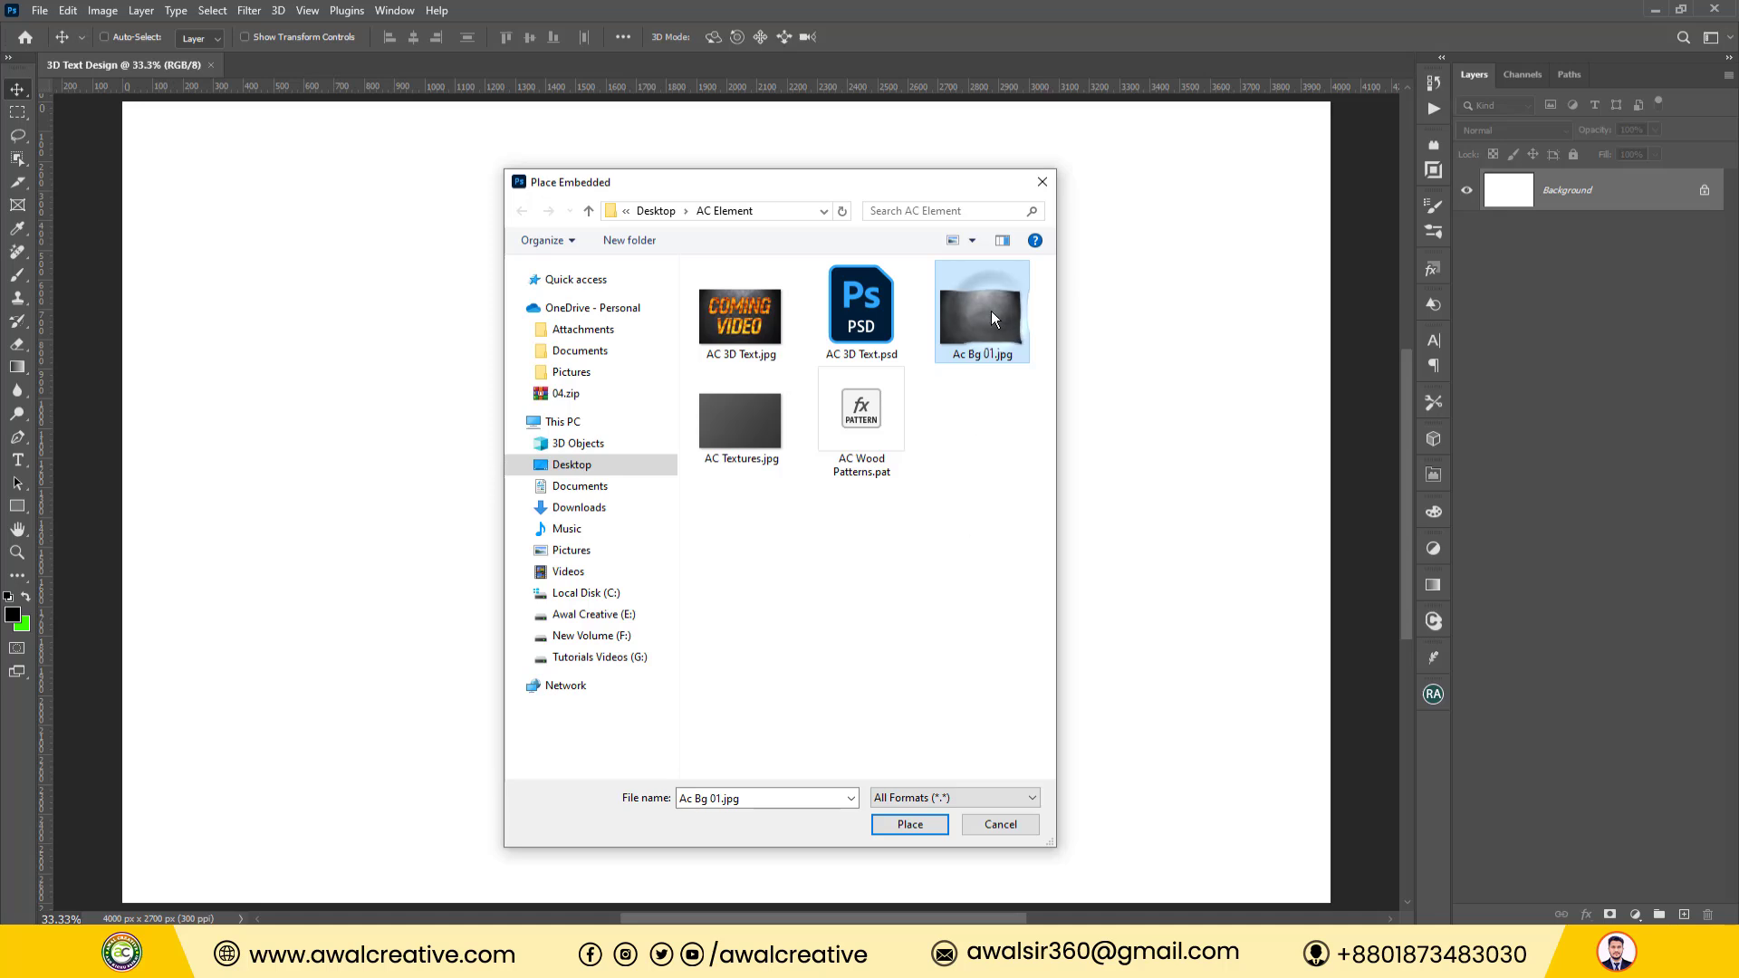
pyautogui.click(897, 823)
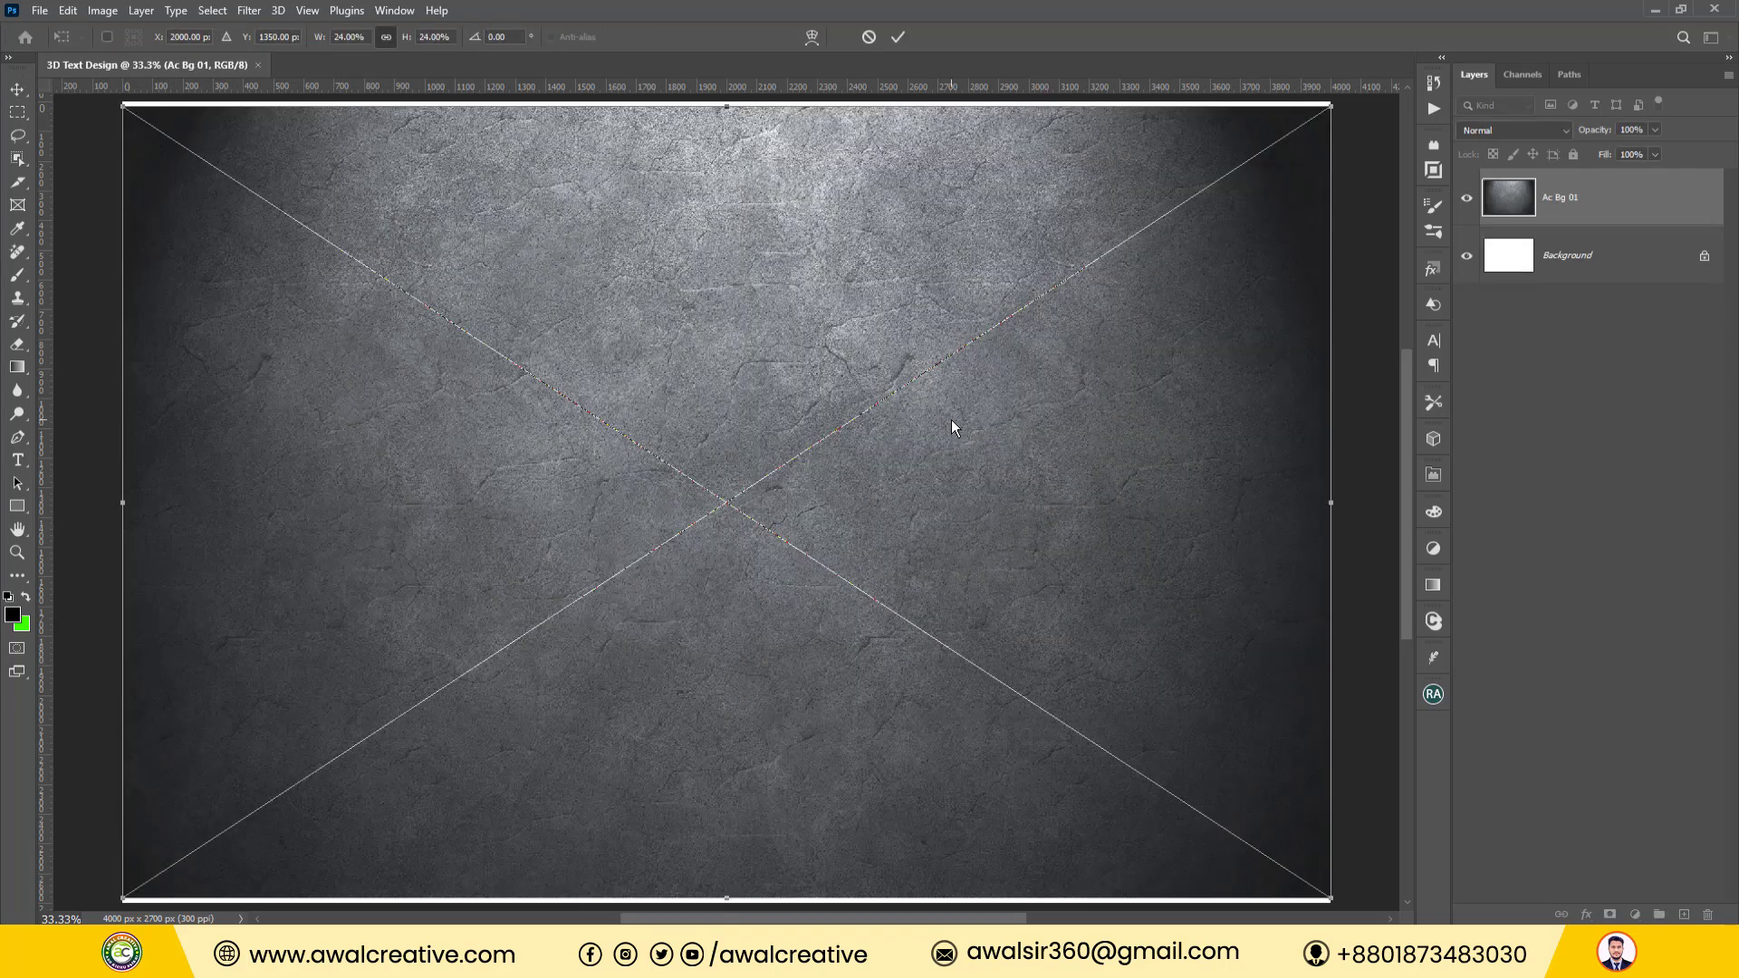
# Scale the placed background image up proportionally from its centre to 24.76% so it covers the whole canvas.
pyautogui.scroll(1, 790, 333)
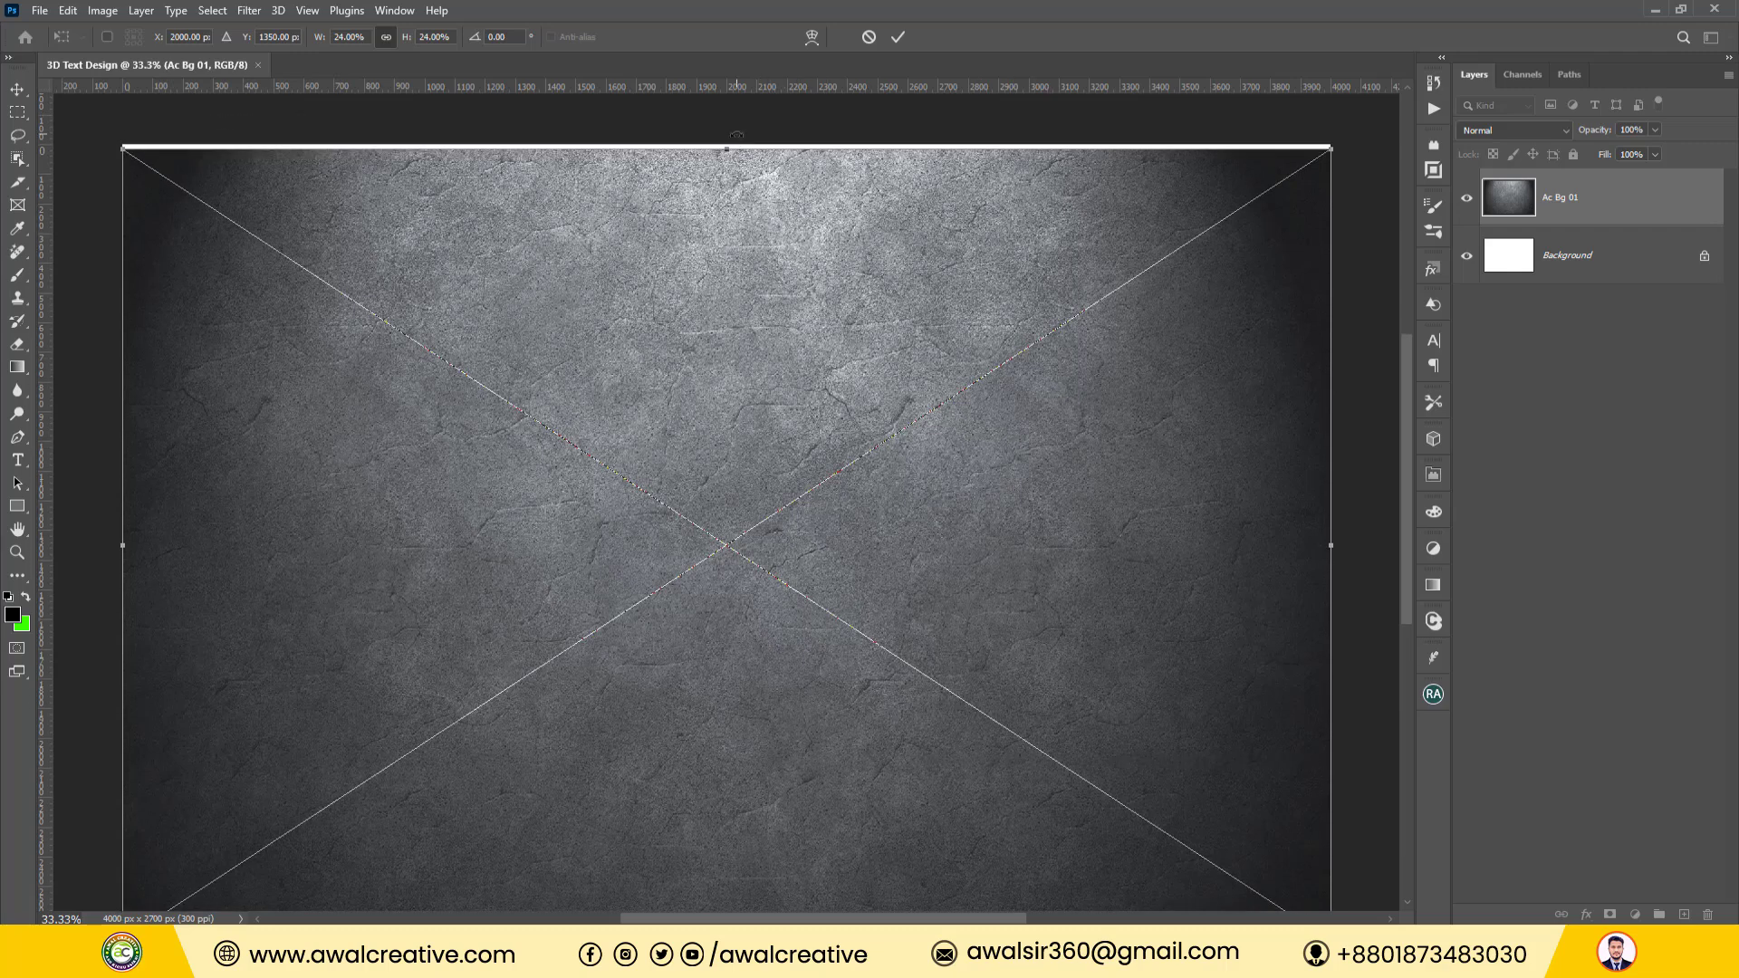
pyautogui.moveTo(735, 149); pyautogui.dragTo(741, 138)
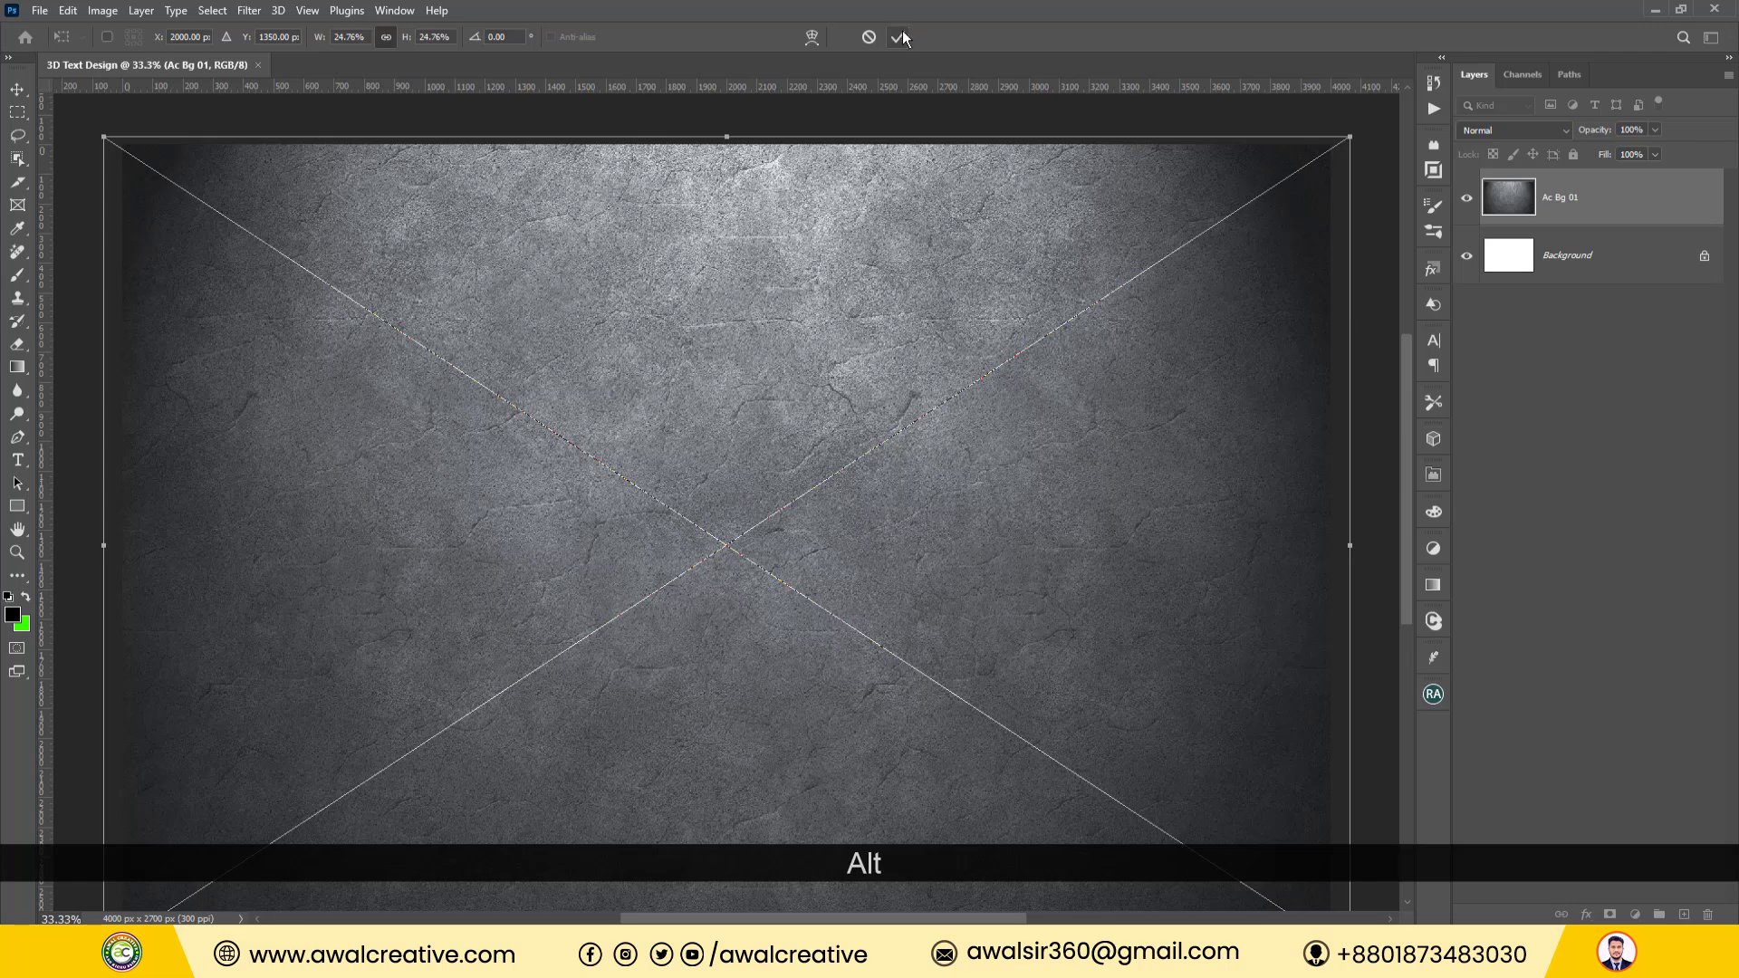
pyautogui.click(899, 37)
# Unlock and delete the original white Background layer.
pyautogui.click(1608, 401)
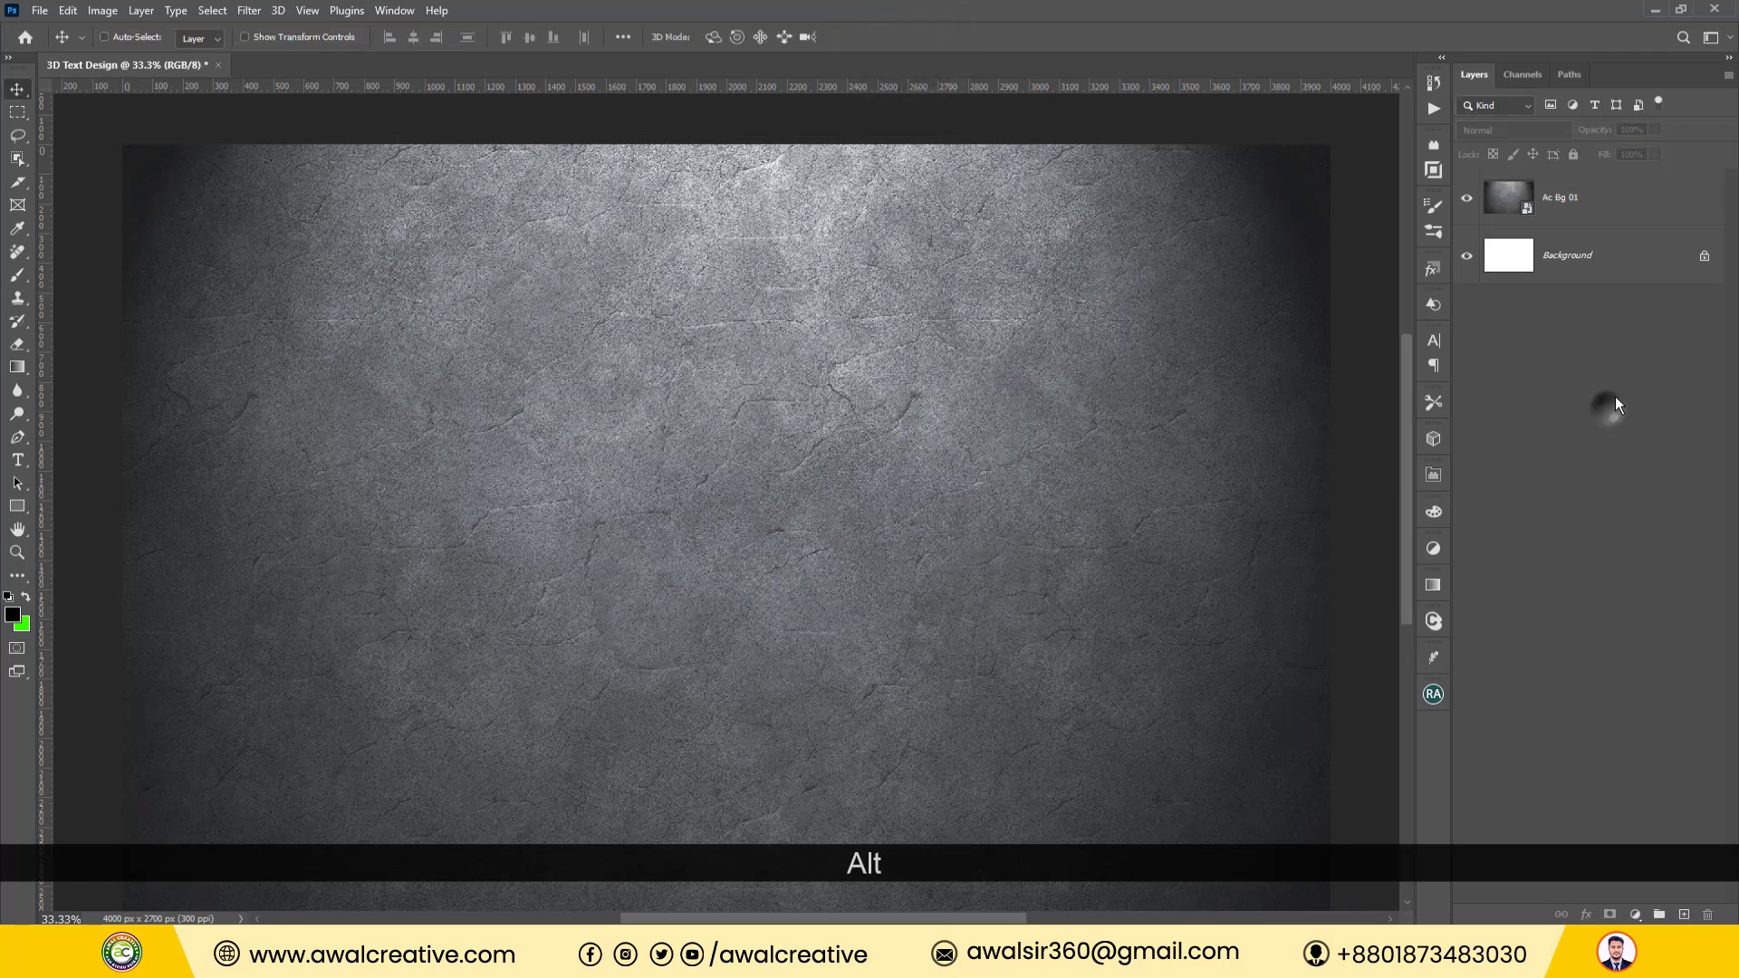
pyautogui.click(1702, 258)
pyautogui.moveTo(1703, 258); pyautogui.dragTo(1709, 915)
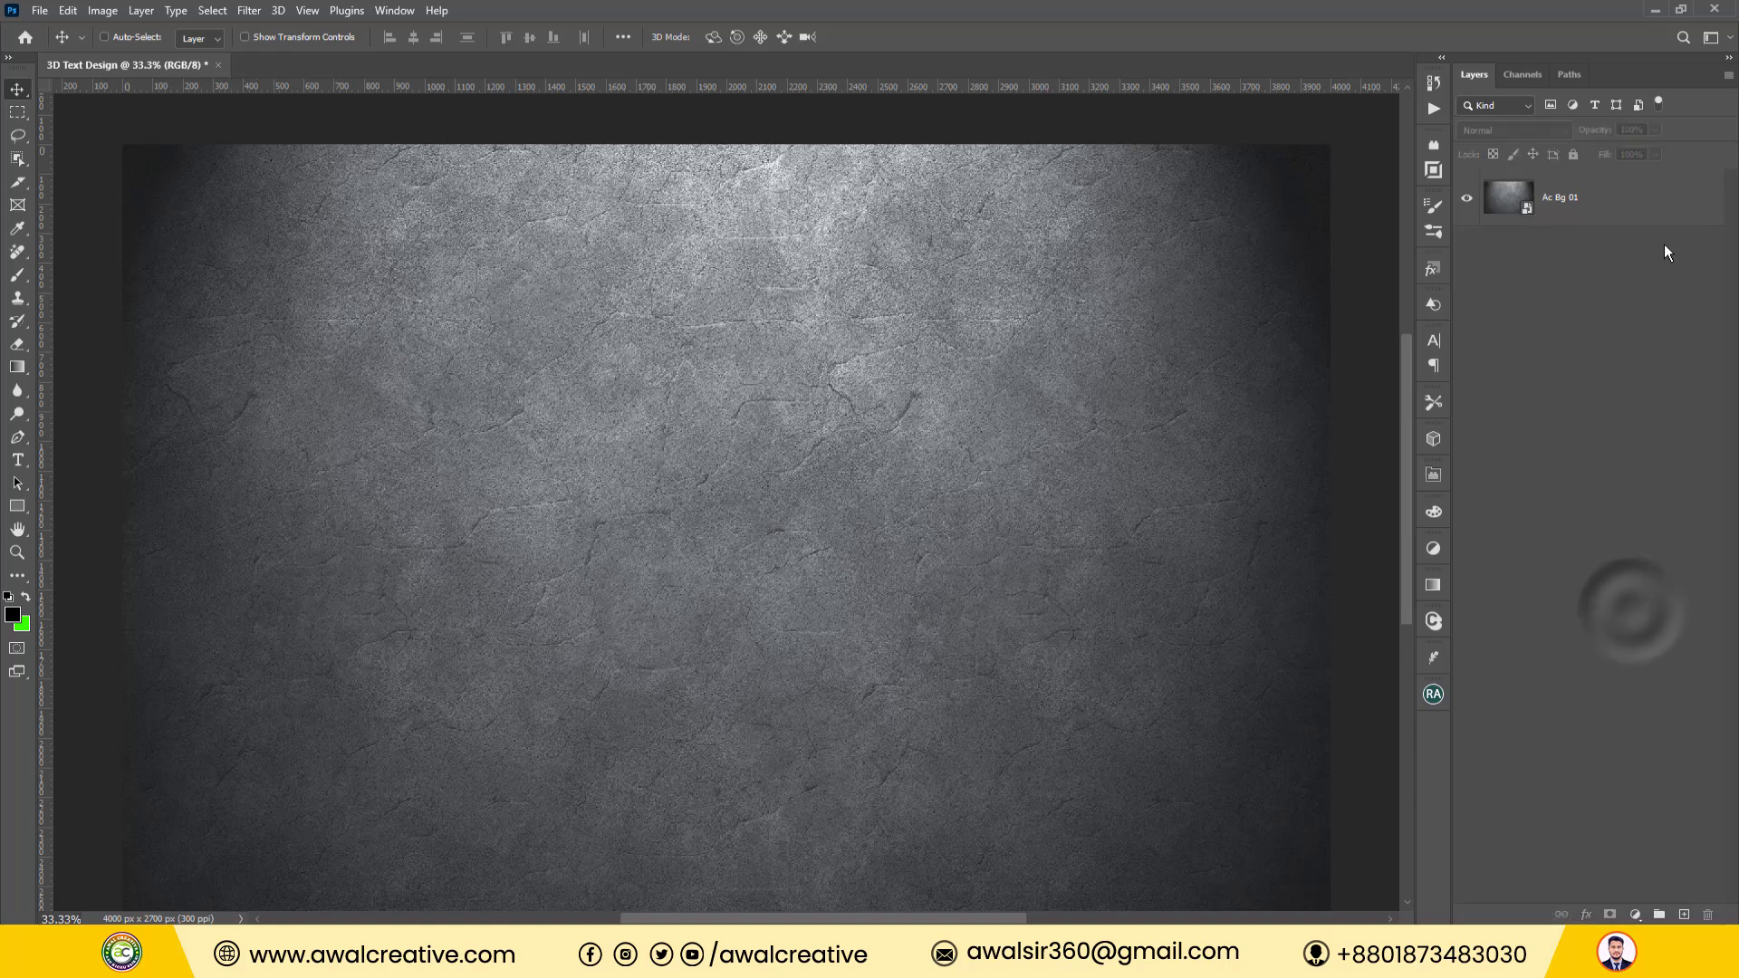
# Group the Ac Bg 01 layer and name the group "Background".
pyautogui.click(1574, 199)
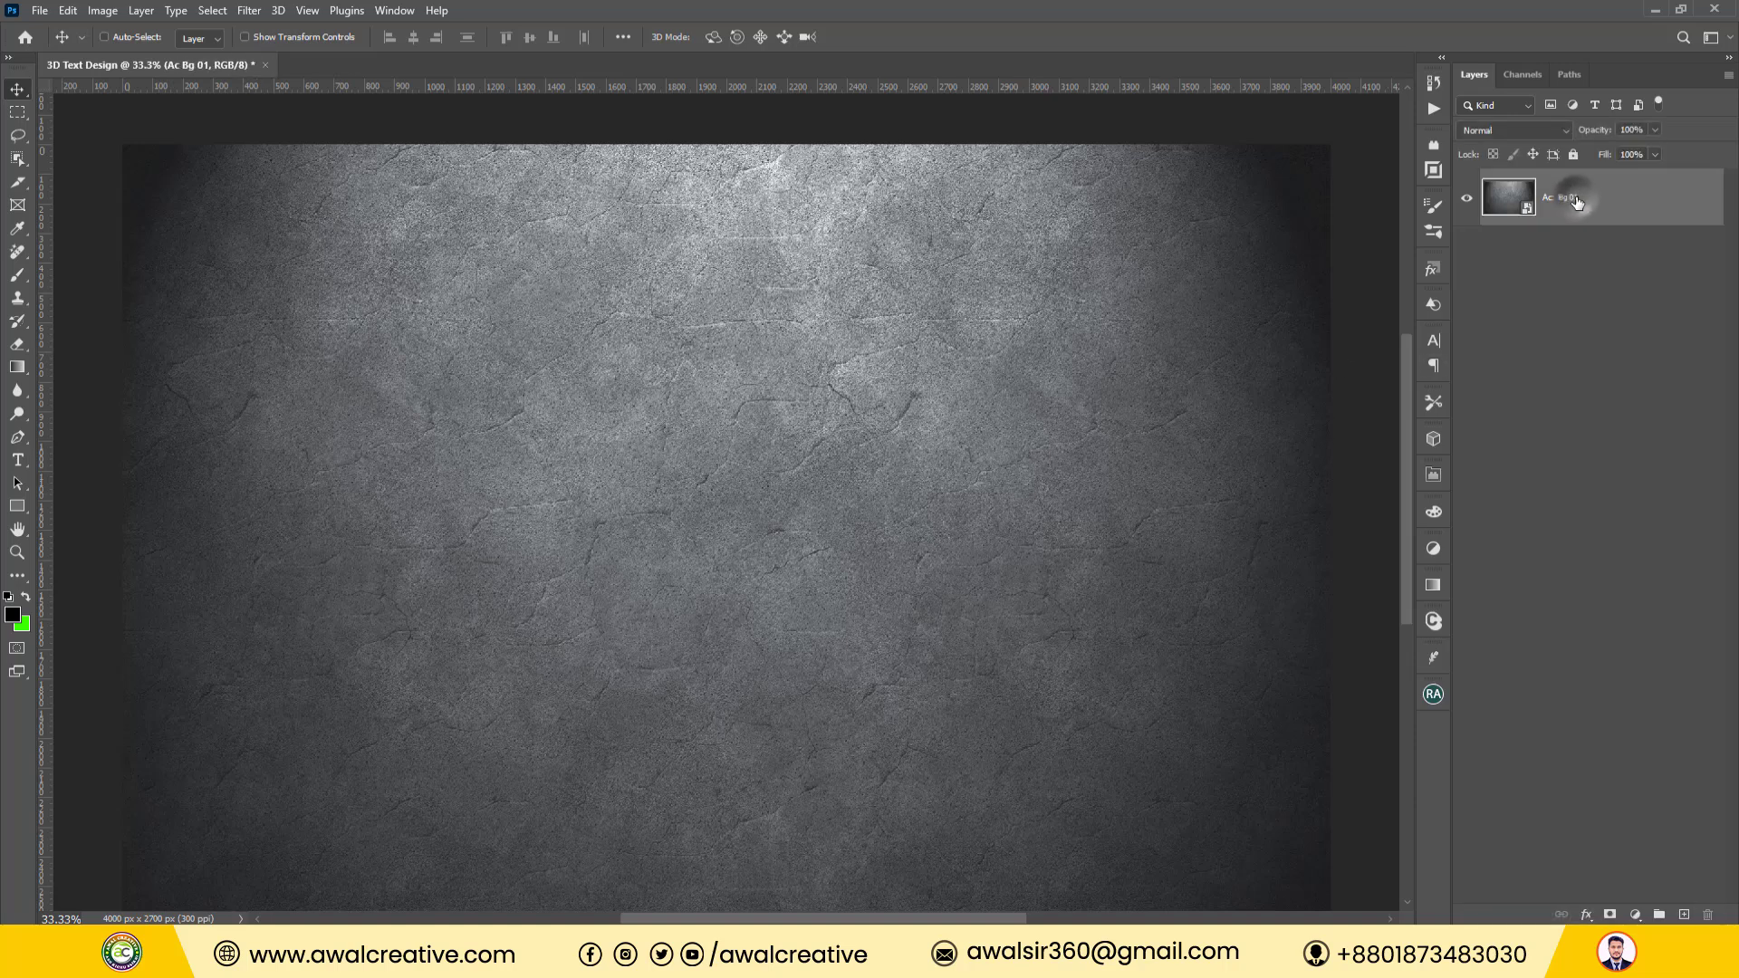
pyautogui.hotkey('ctrl', 'g')
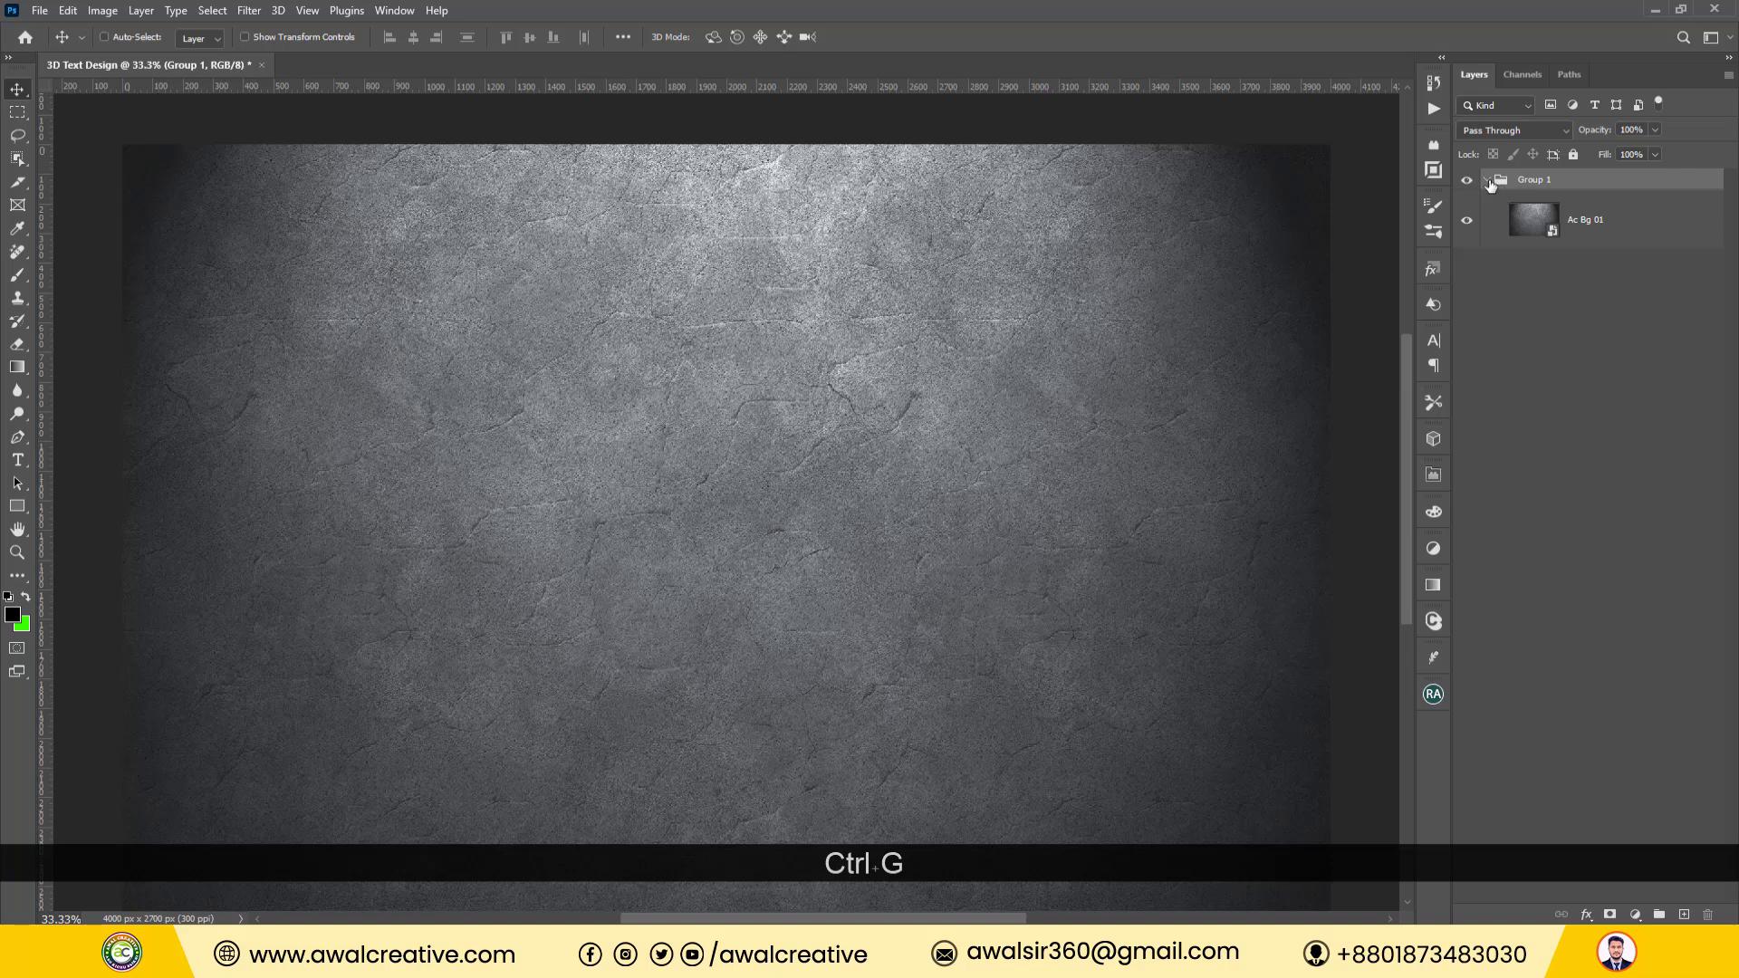
pyautogui.click(1487, 179)
pyautogui.doubleClick(1535, 179)
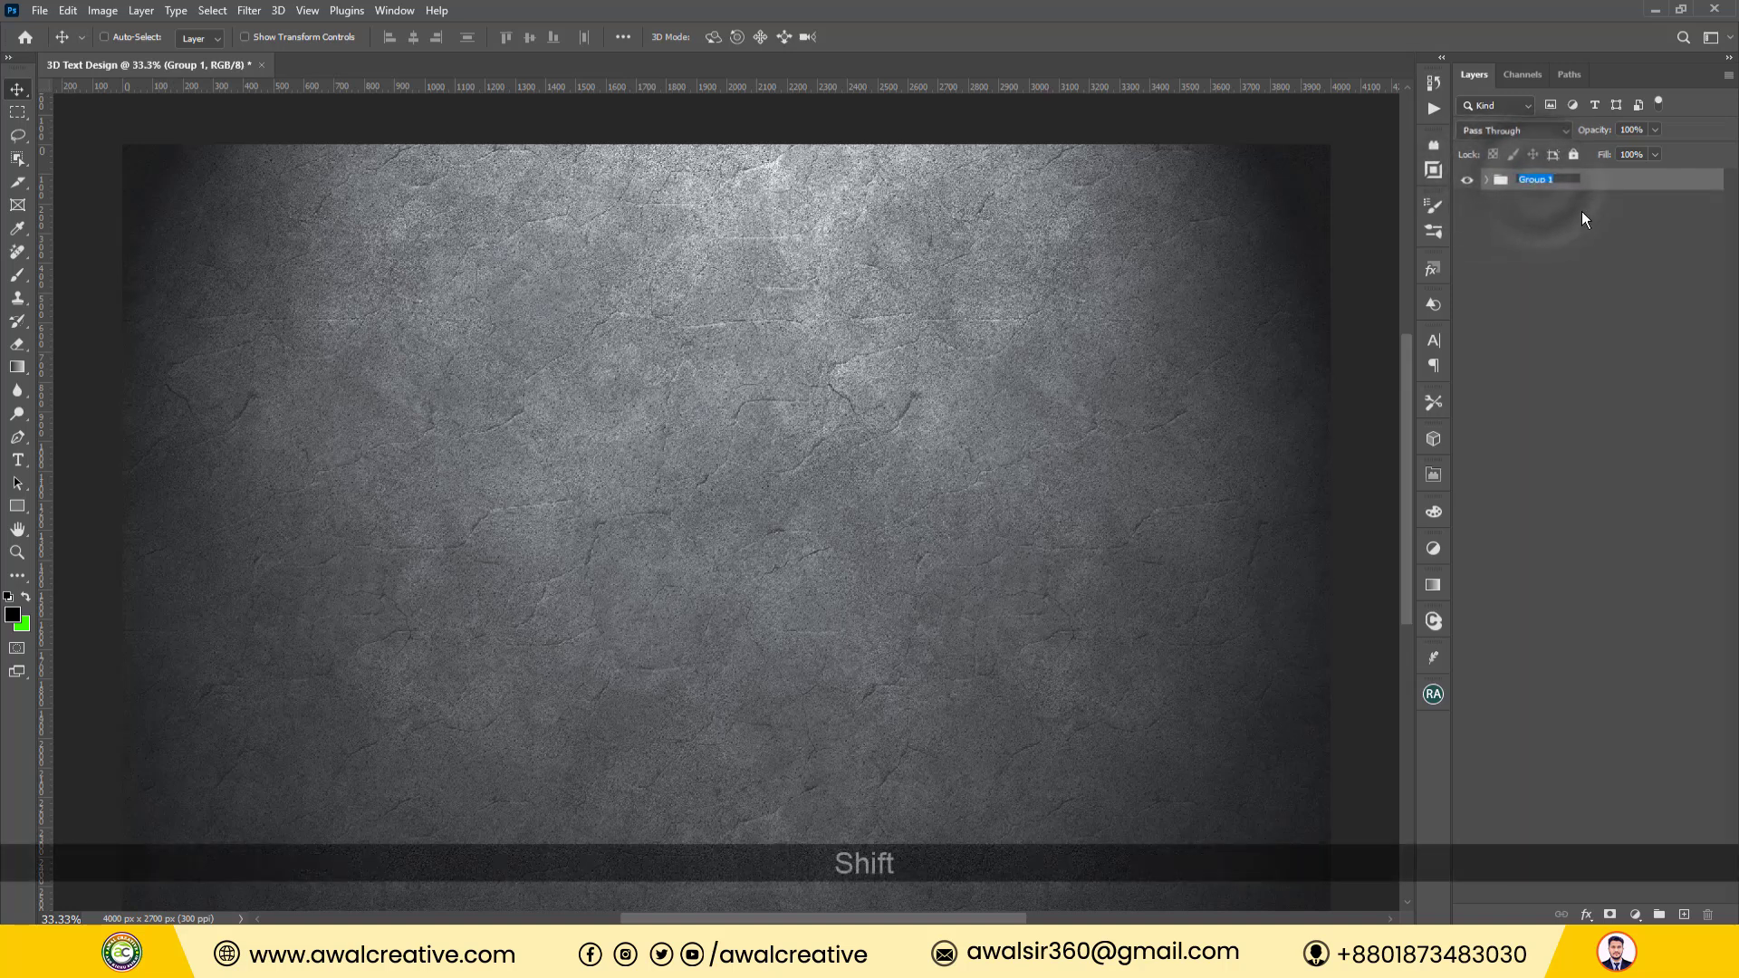
pyautogui.write('Background')
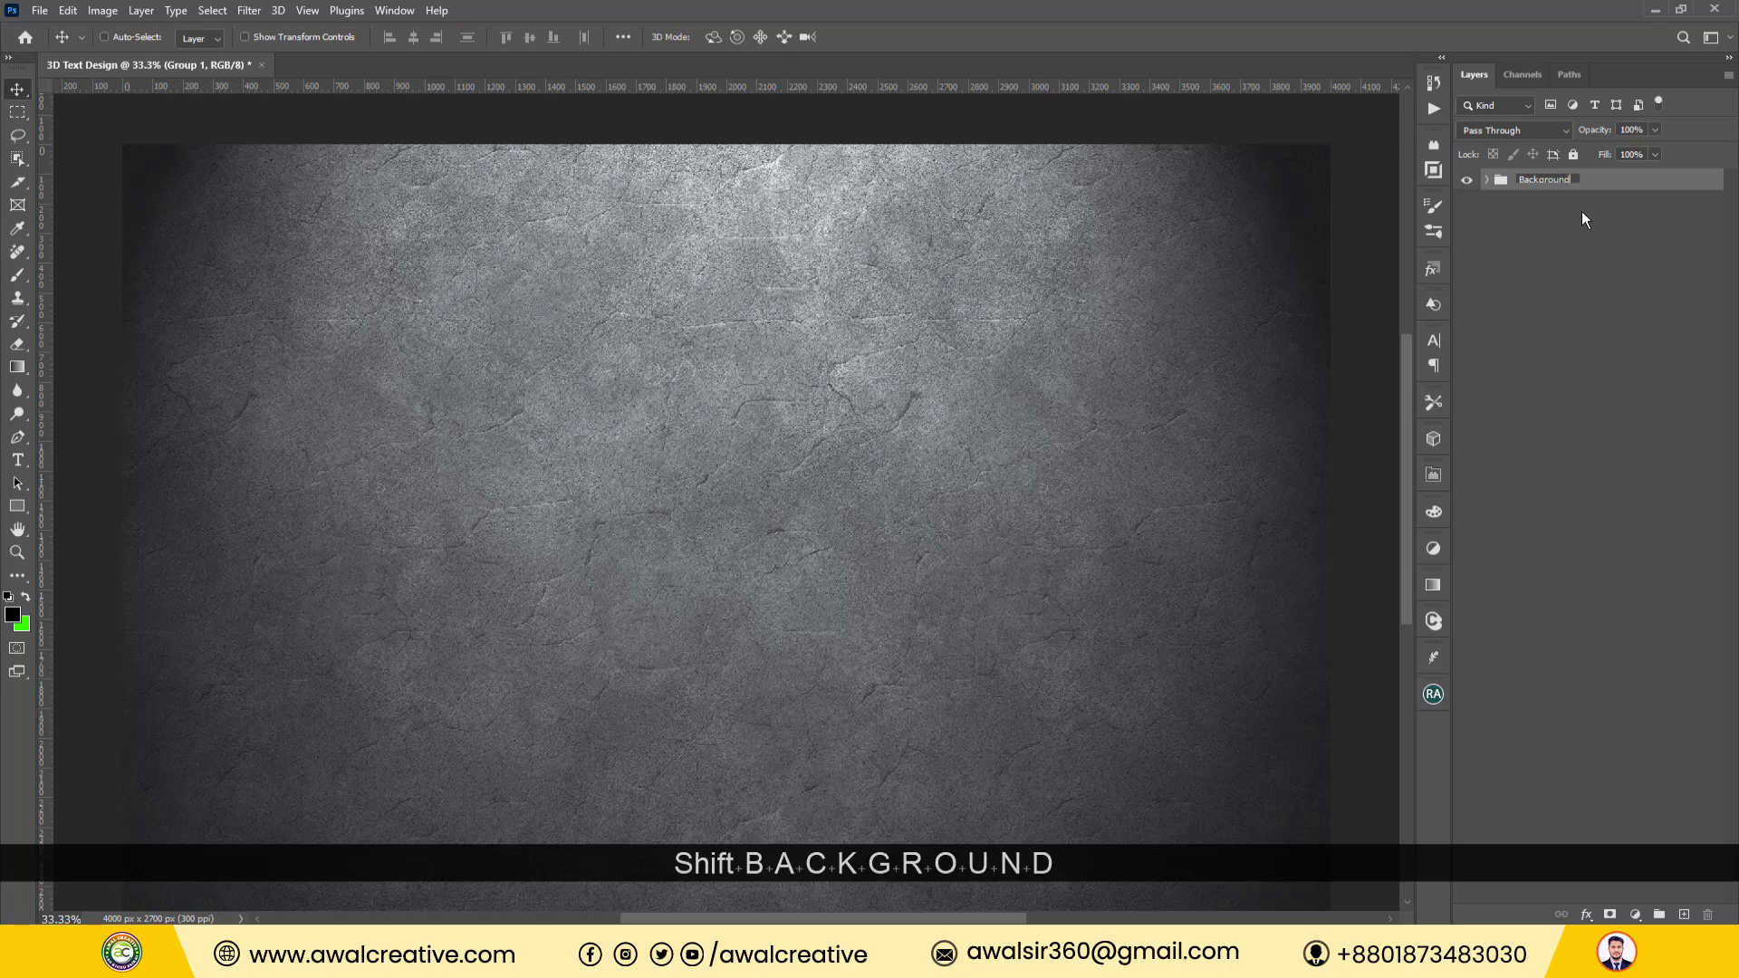
pyautogui.press('Return')
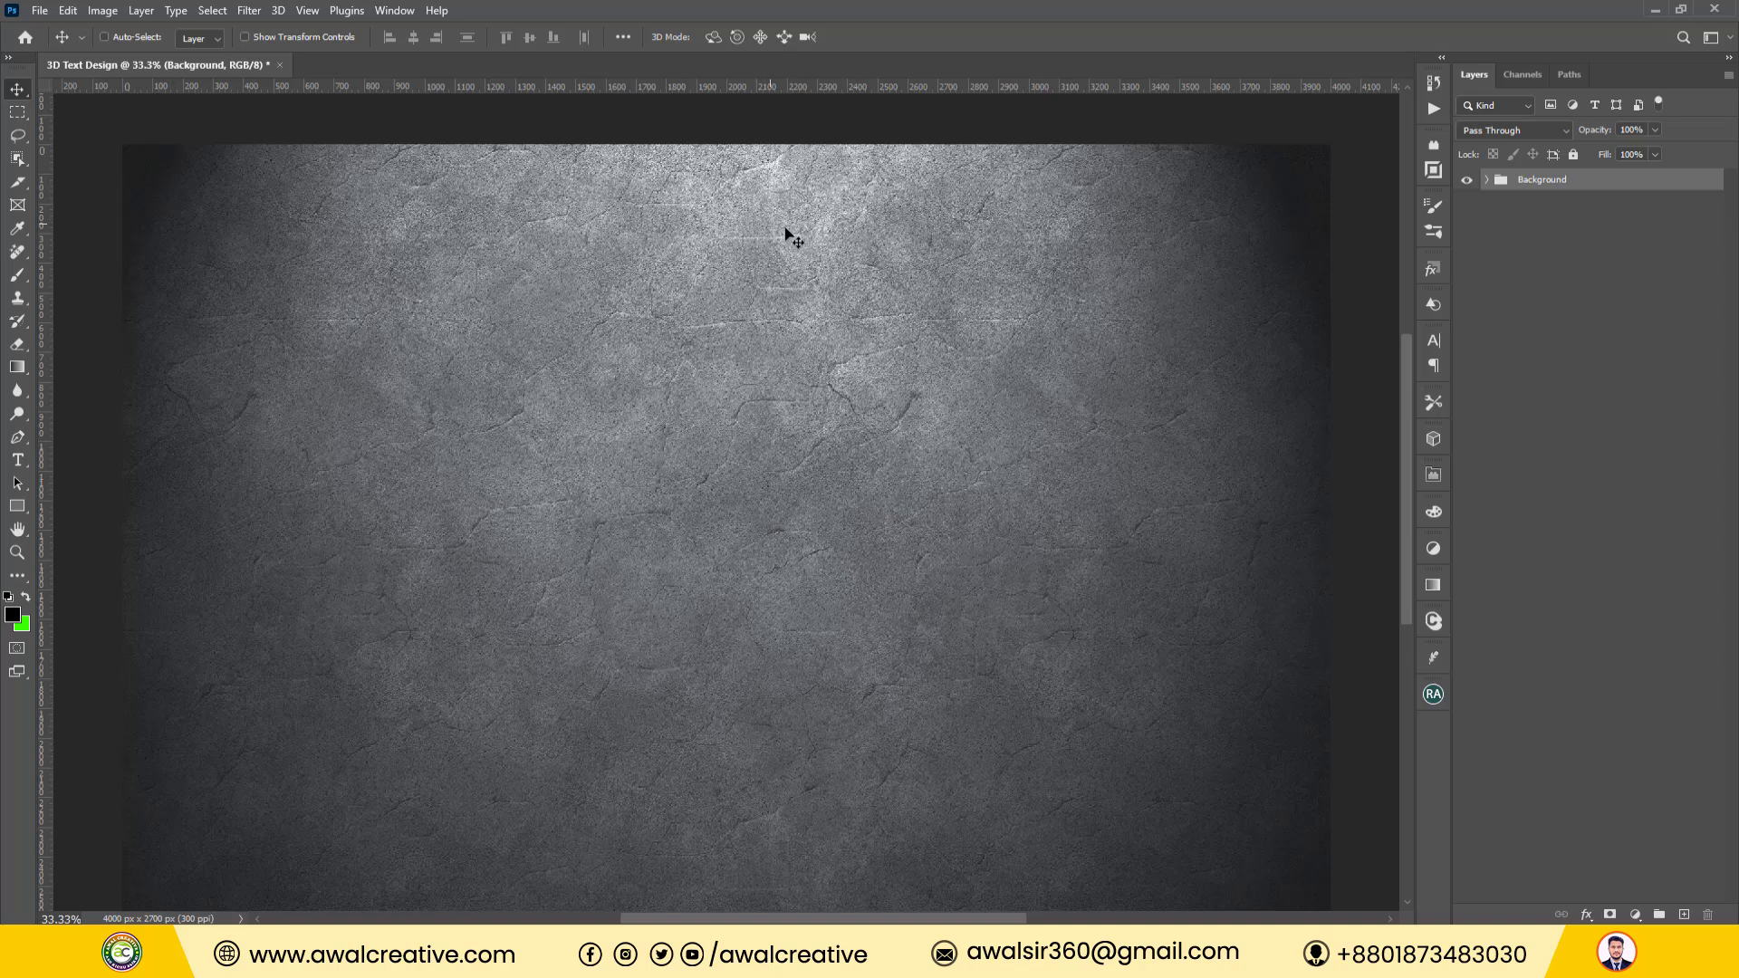
# Lock the Ac Bg 01 layer inside the Background group, then collapse the group.
pyautogui.click(1486, 180)
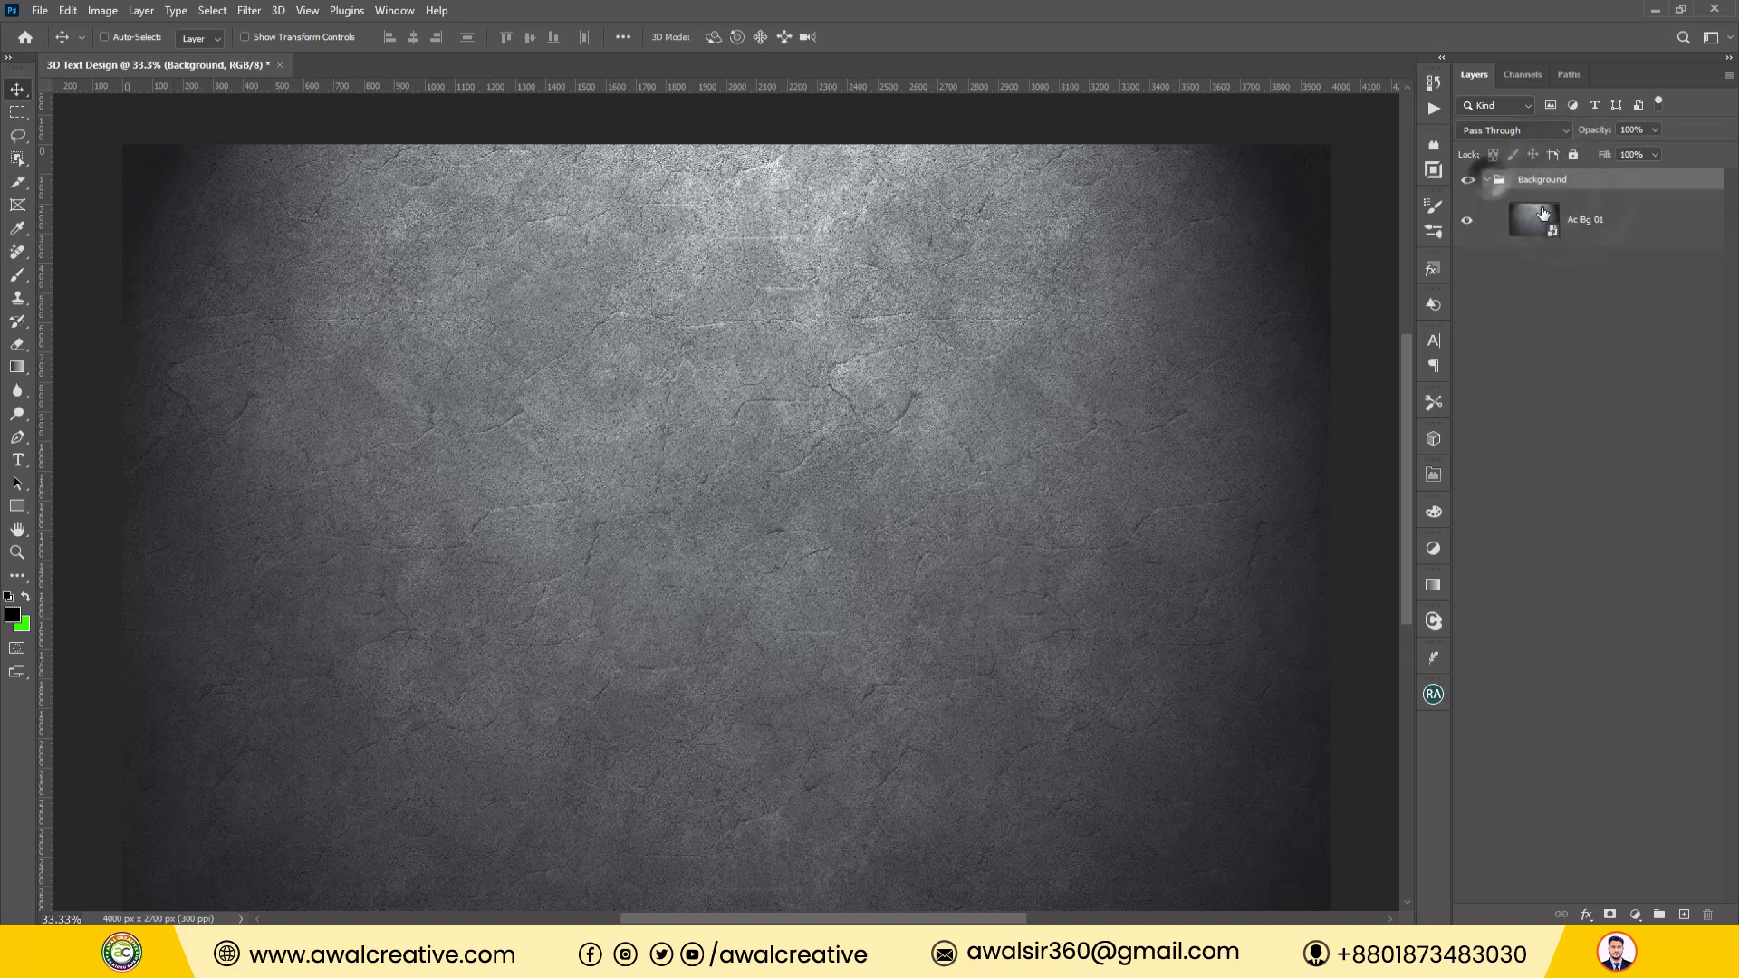
pyautogui.click(1631, 221)
pyautogui.click(1573, 154)
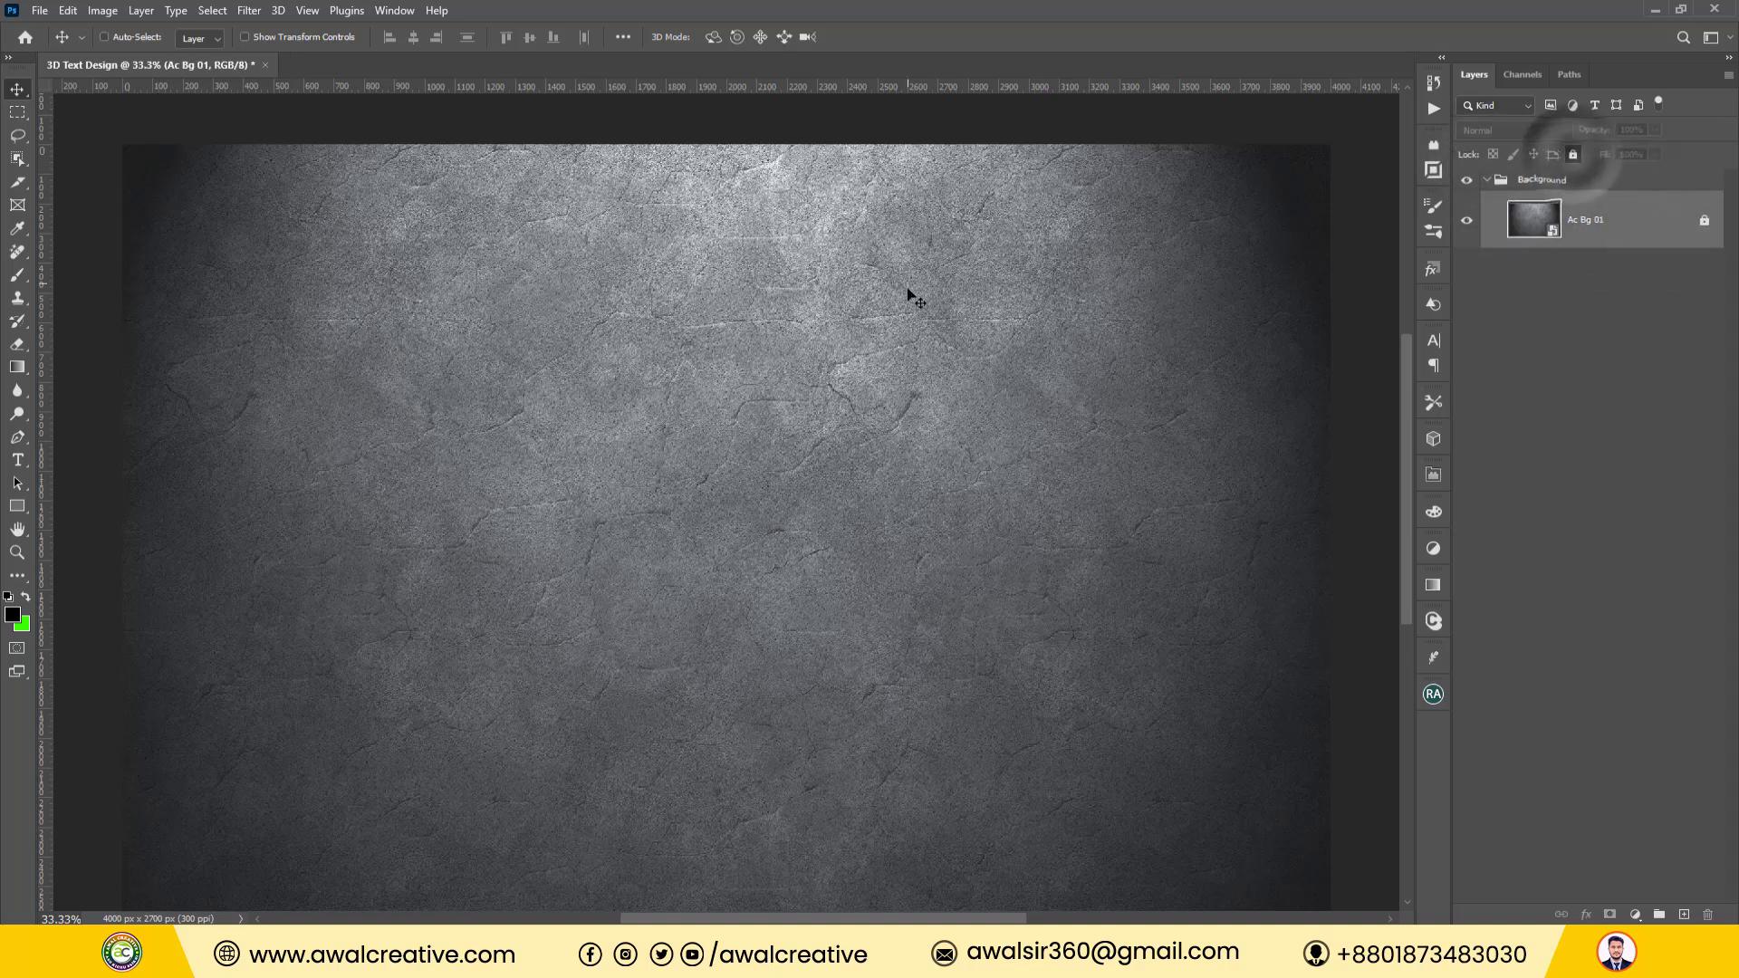
pyautogui.click(1487, 180)
pyautogui.click(1637, 337)
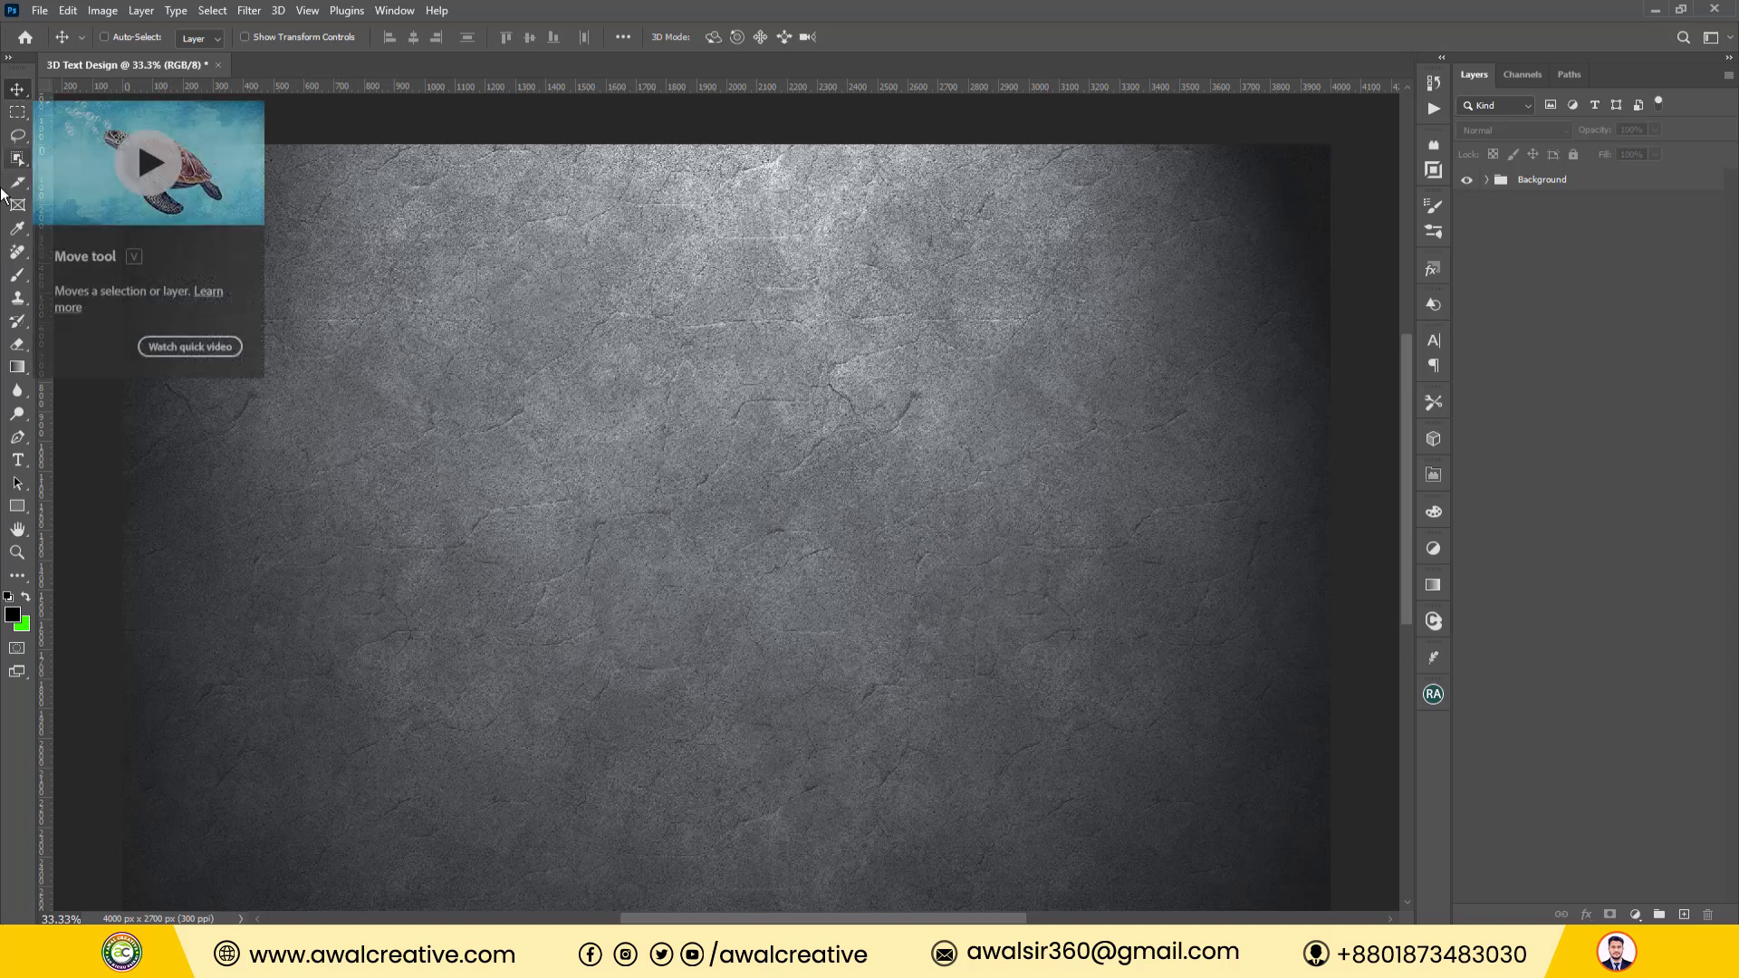
# Add a white text layer reading "WOOD" near the canvas centre in Akhand Extrabold at 36 pt.
pyautogui.click(18, 460)
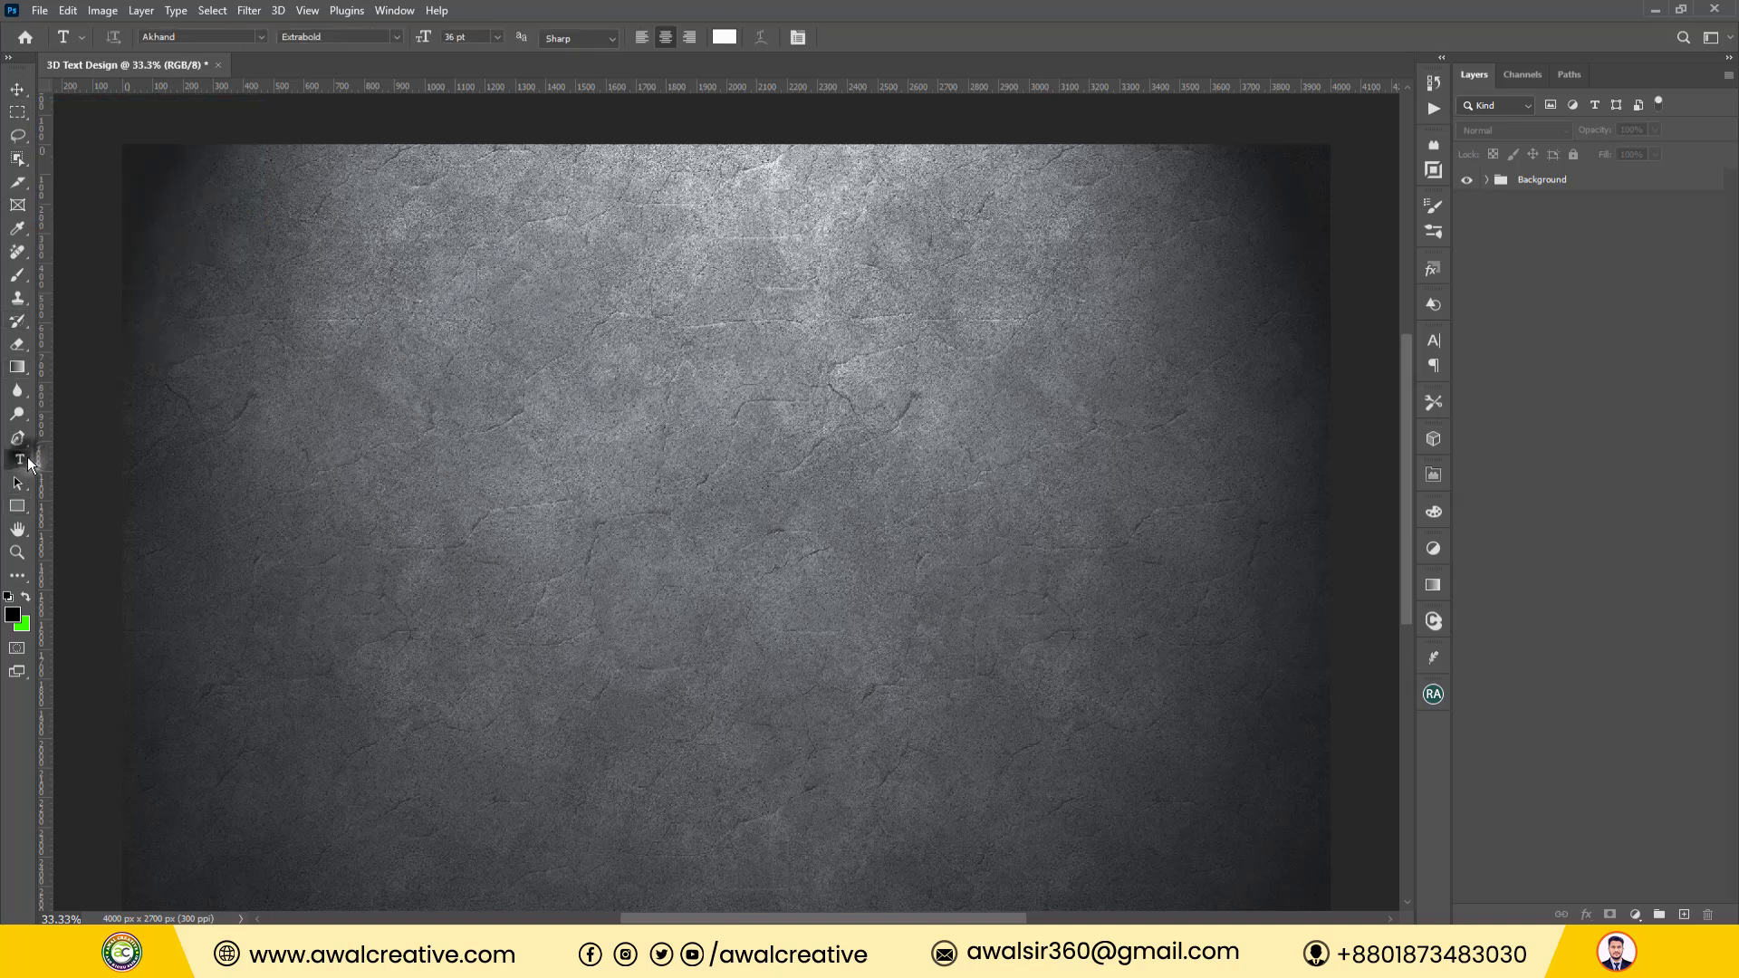
pyautogui.click(102, 462)
pyautogui.scroll(-2, 733, 465)
pyautogui.scroll(-2, 733, 465)
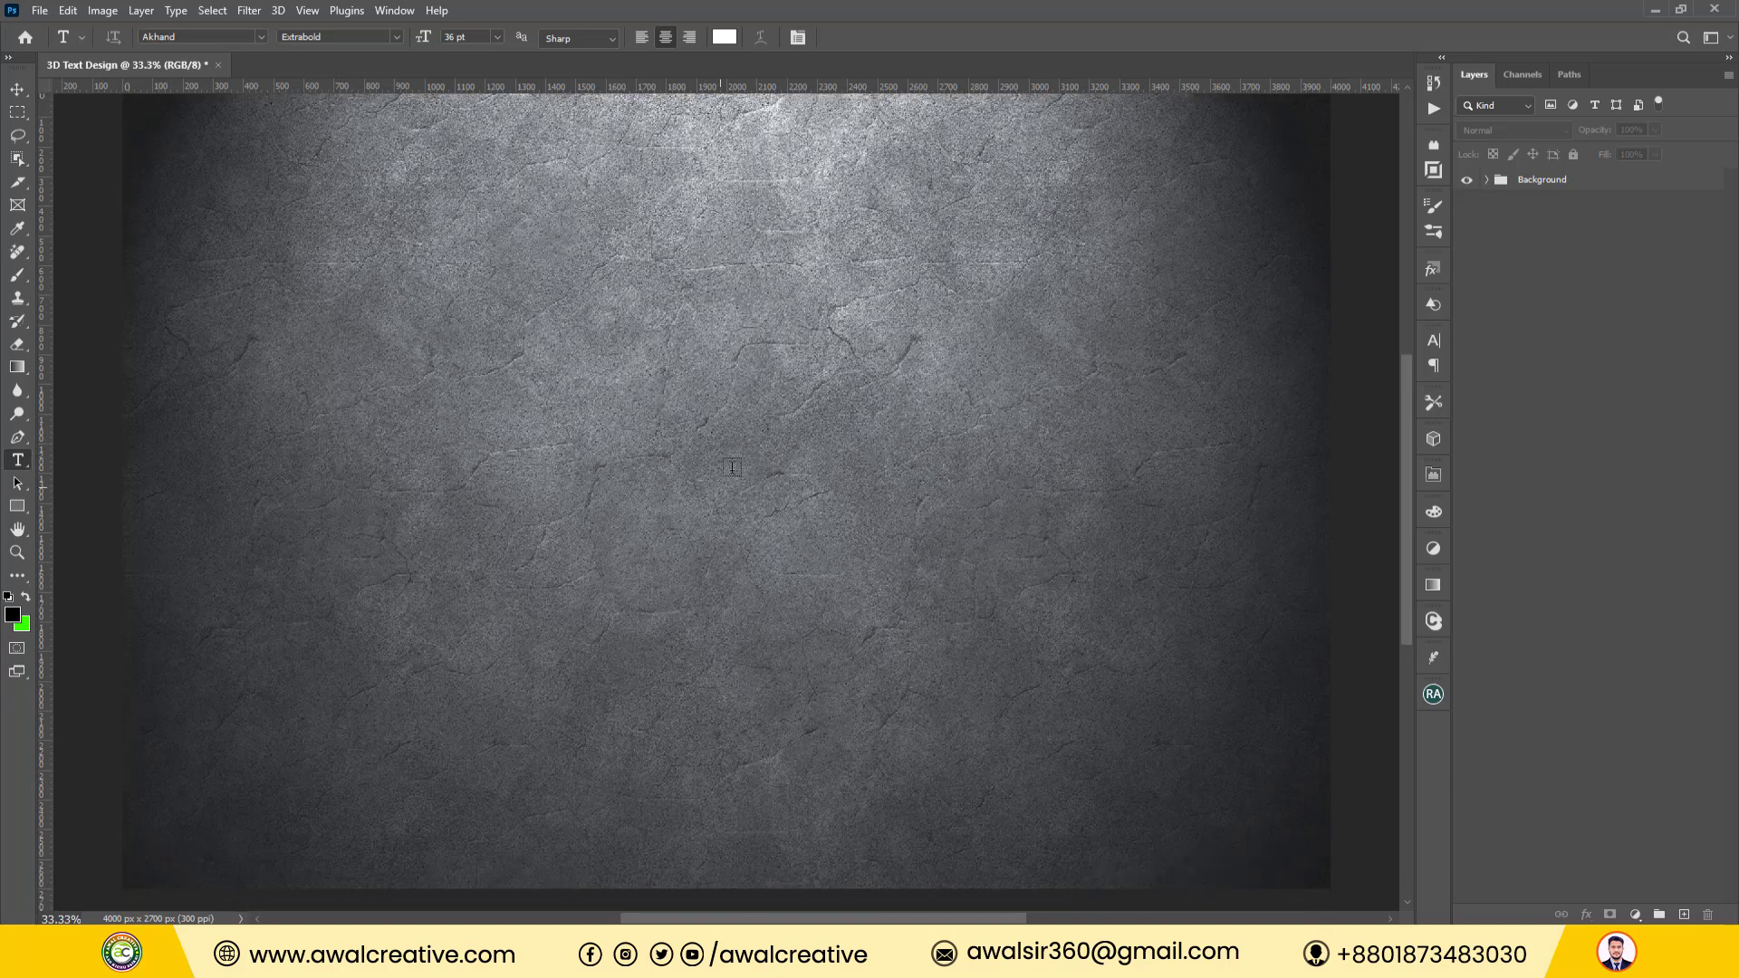
pyautogui.press('ctrl+KP_0')
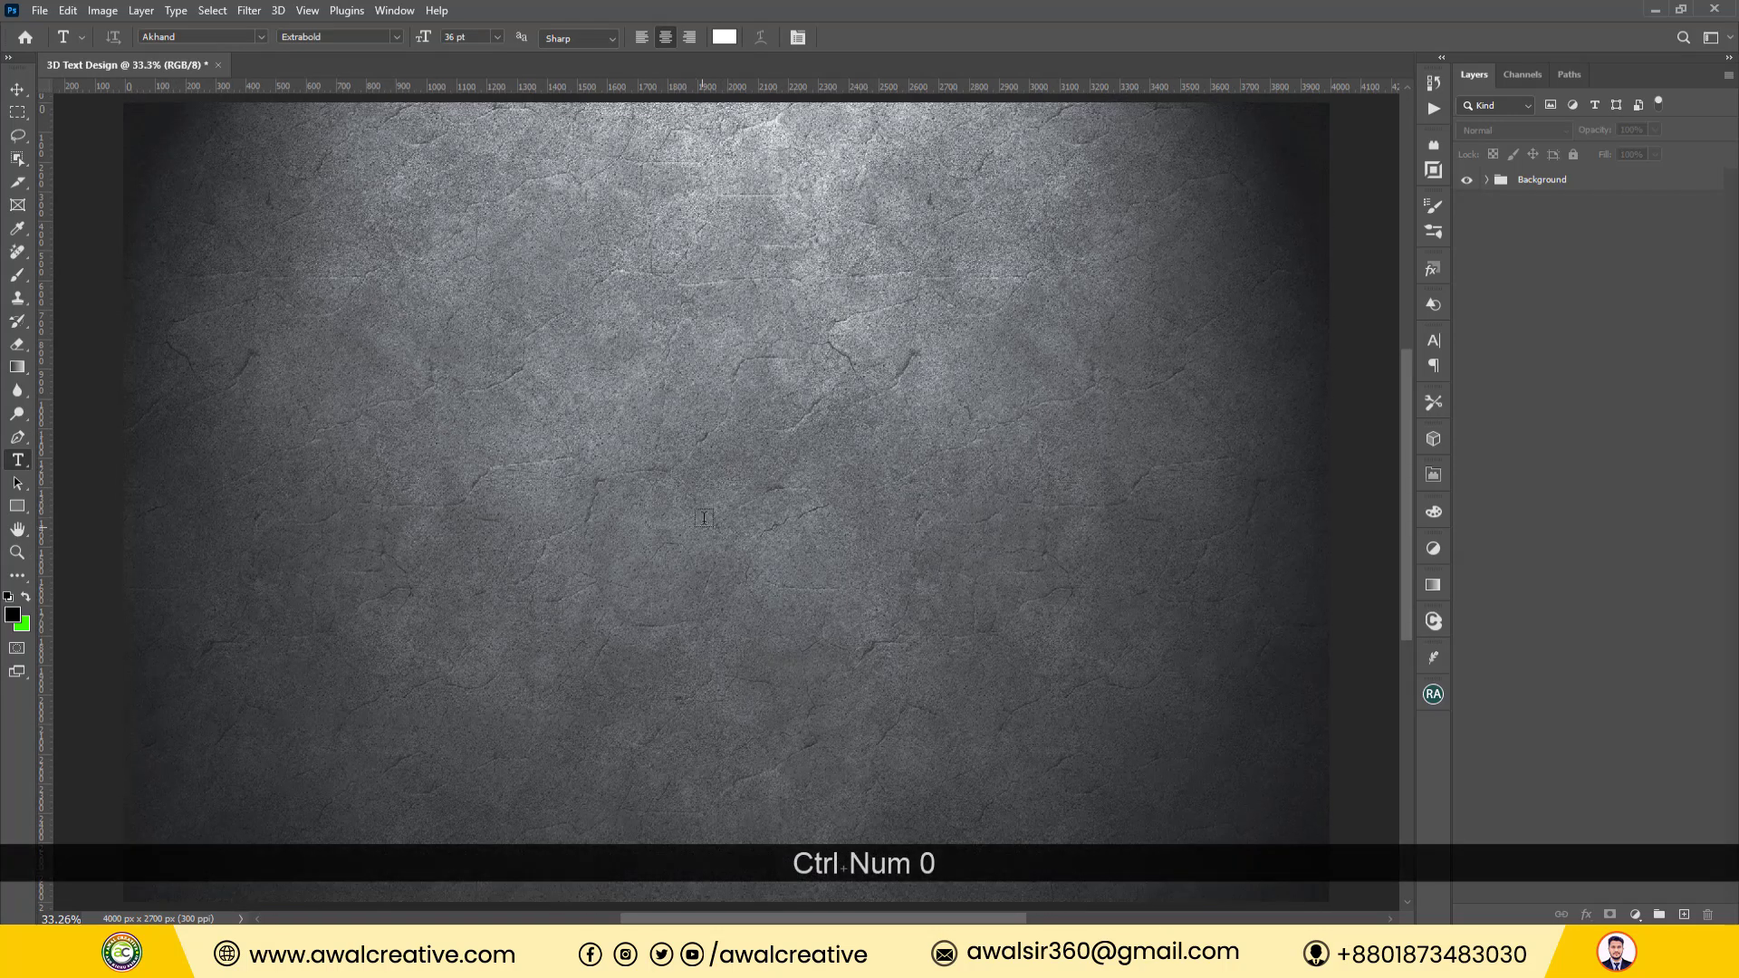
pyautogui.click(71, 920)
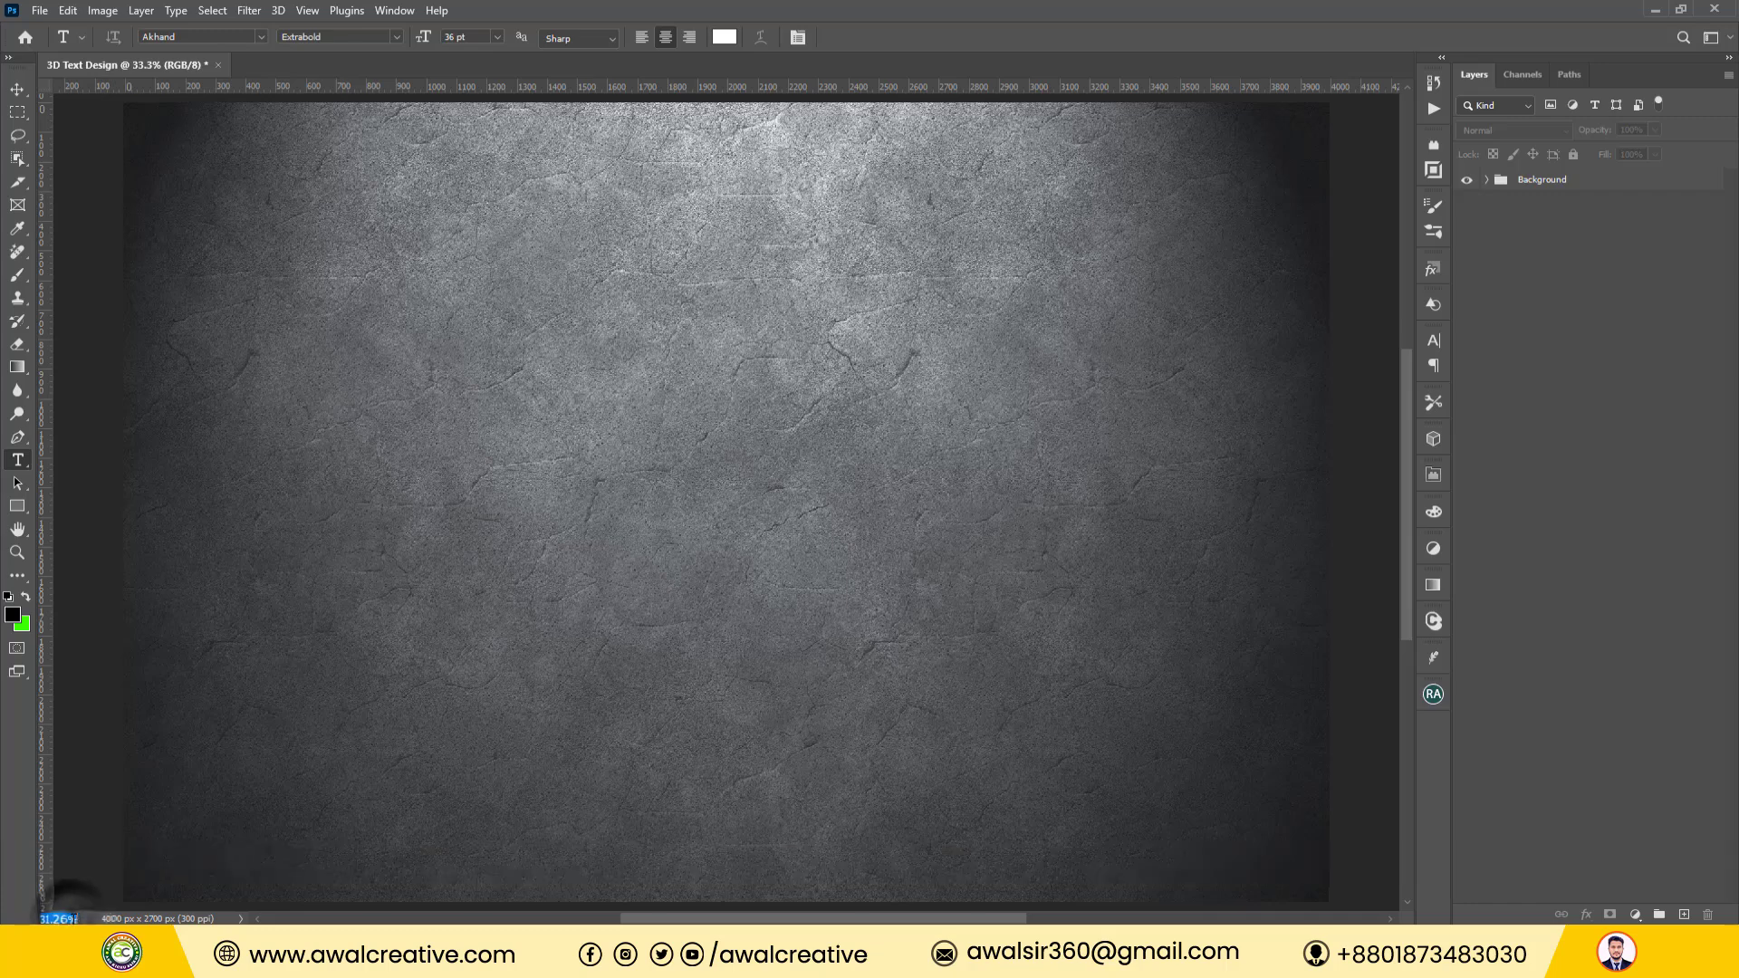
pyautogui.press('Return')
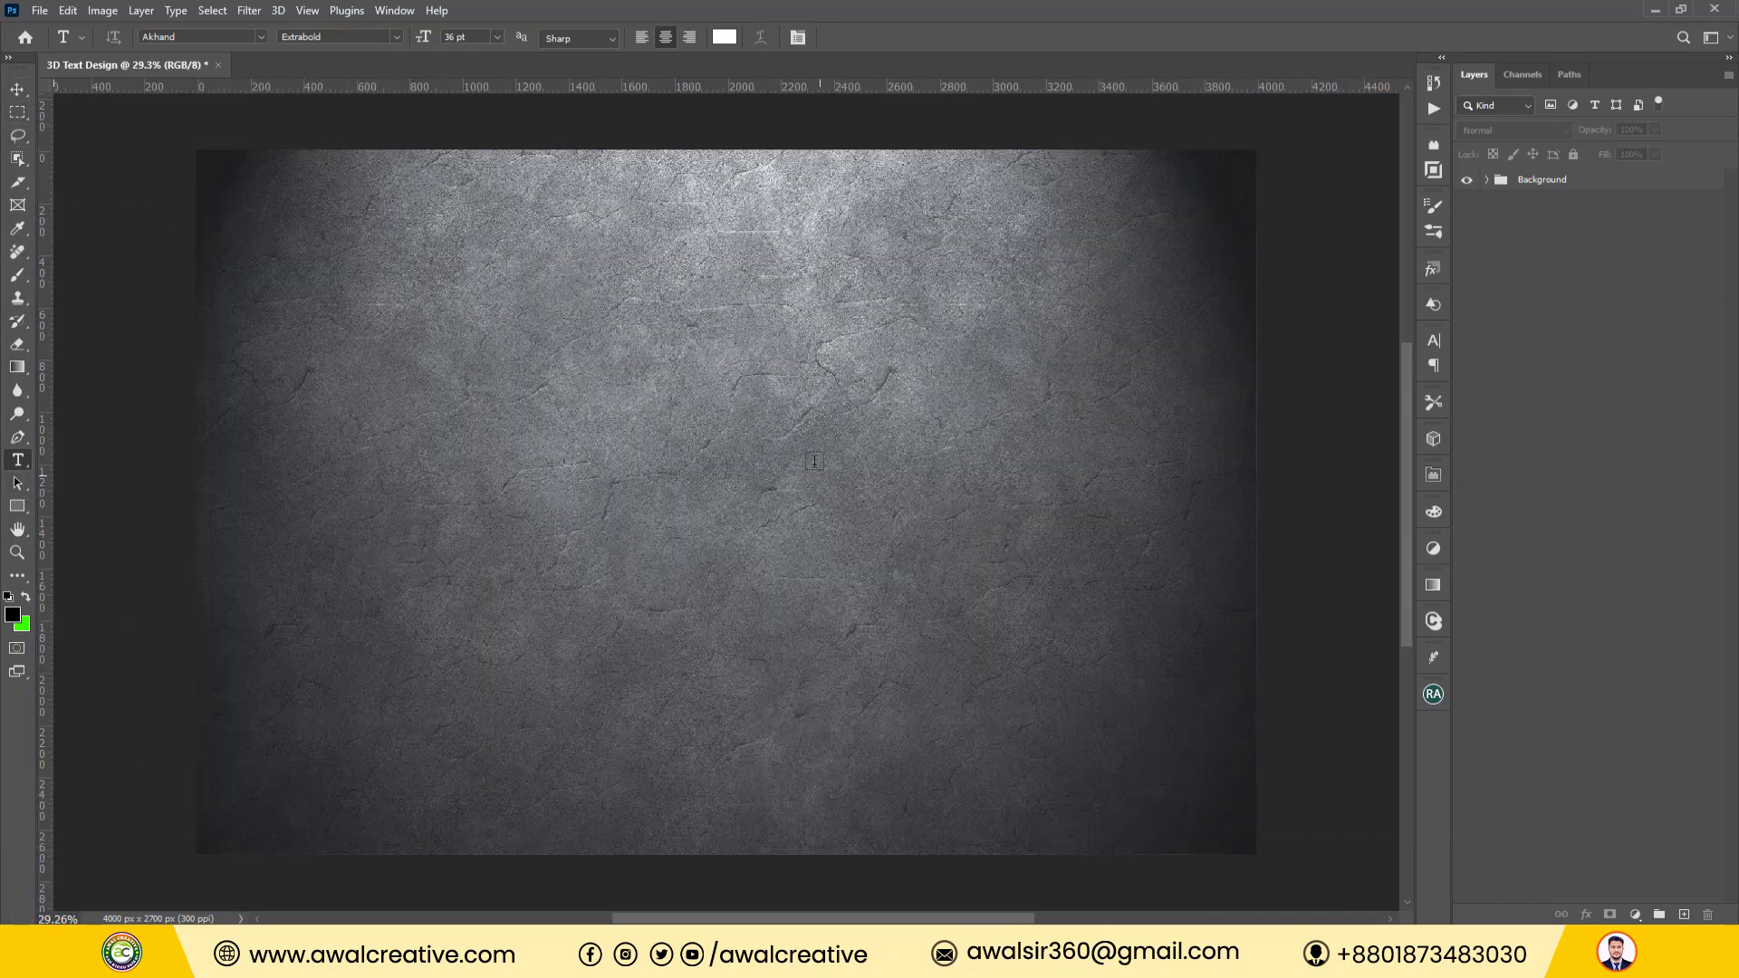
pyautogui.click(693, 506)
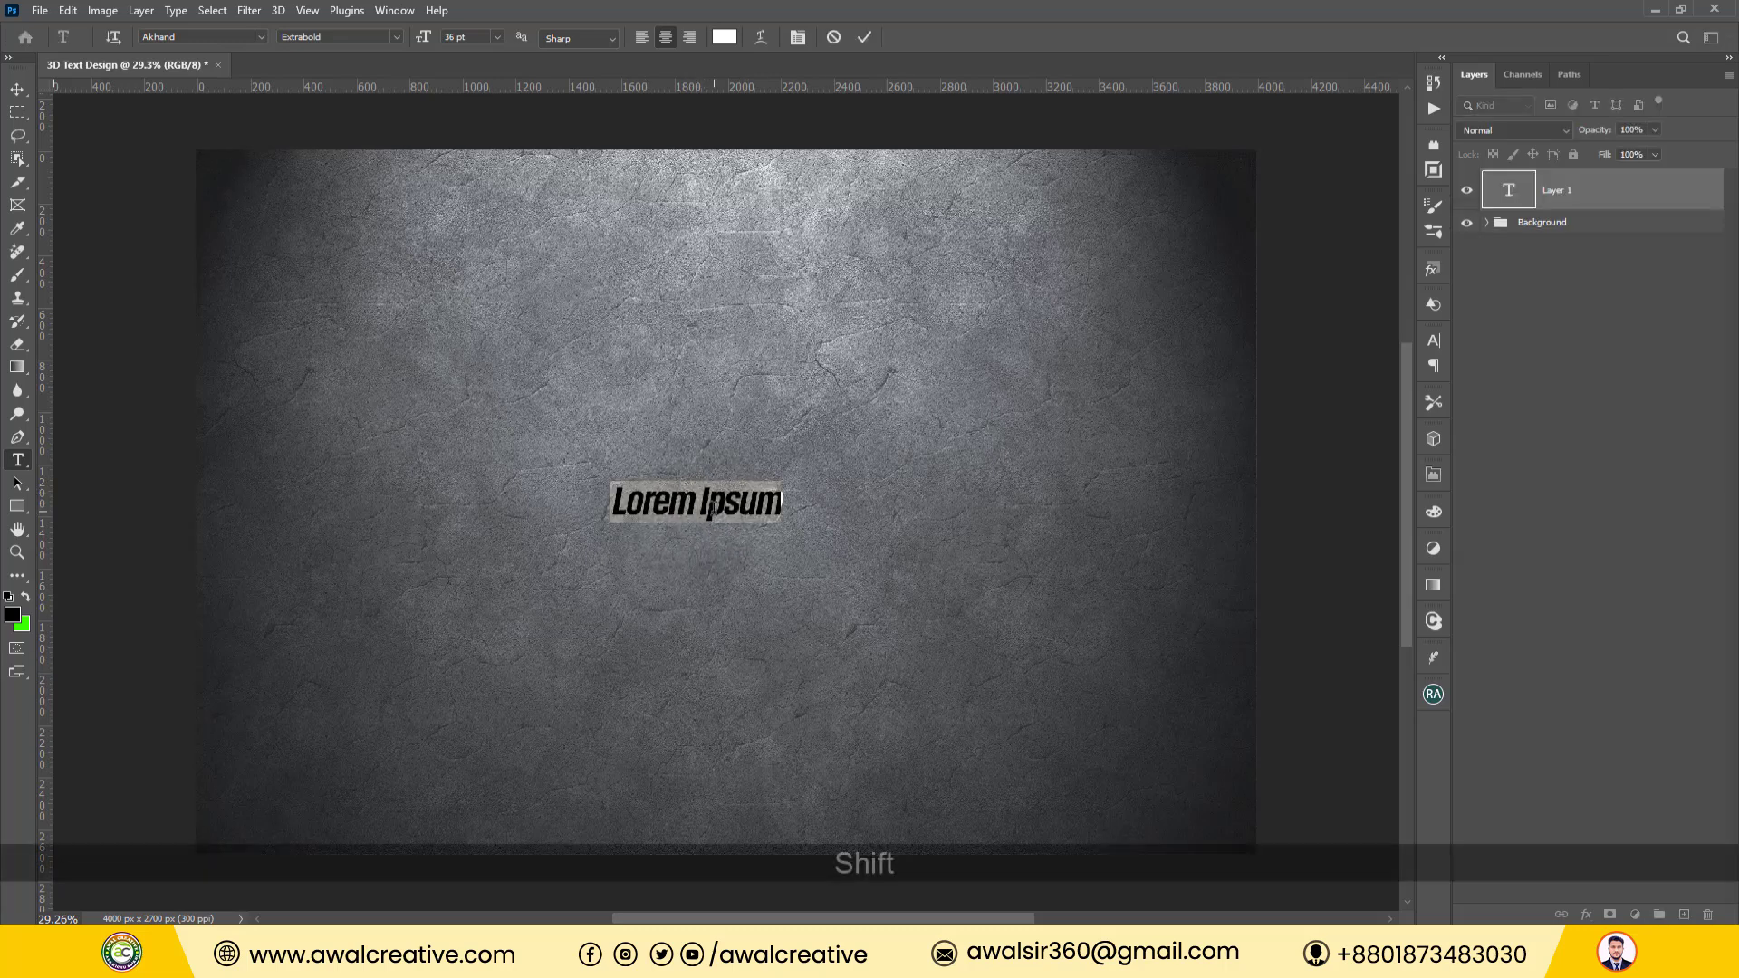
pyautogui.write('WOO')
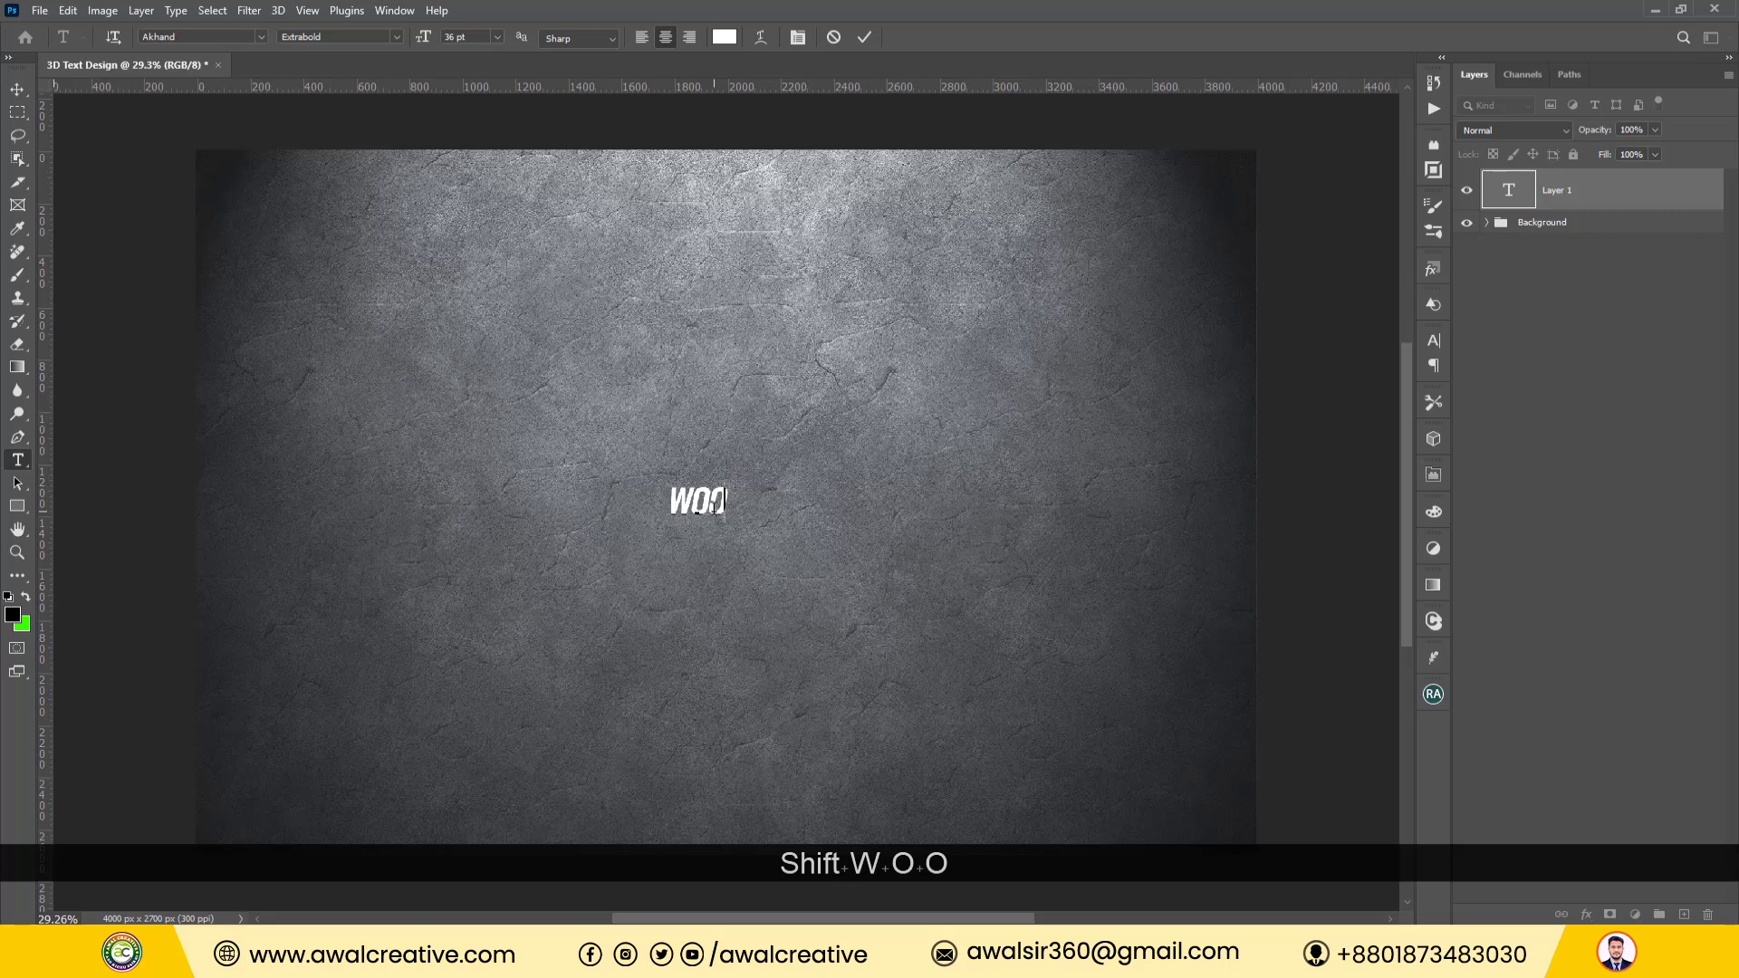
pyautogui.write('D')
pyautogui.click(17, 88)
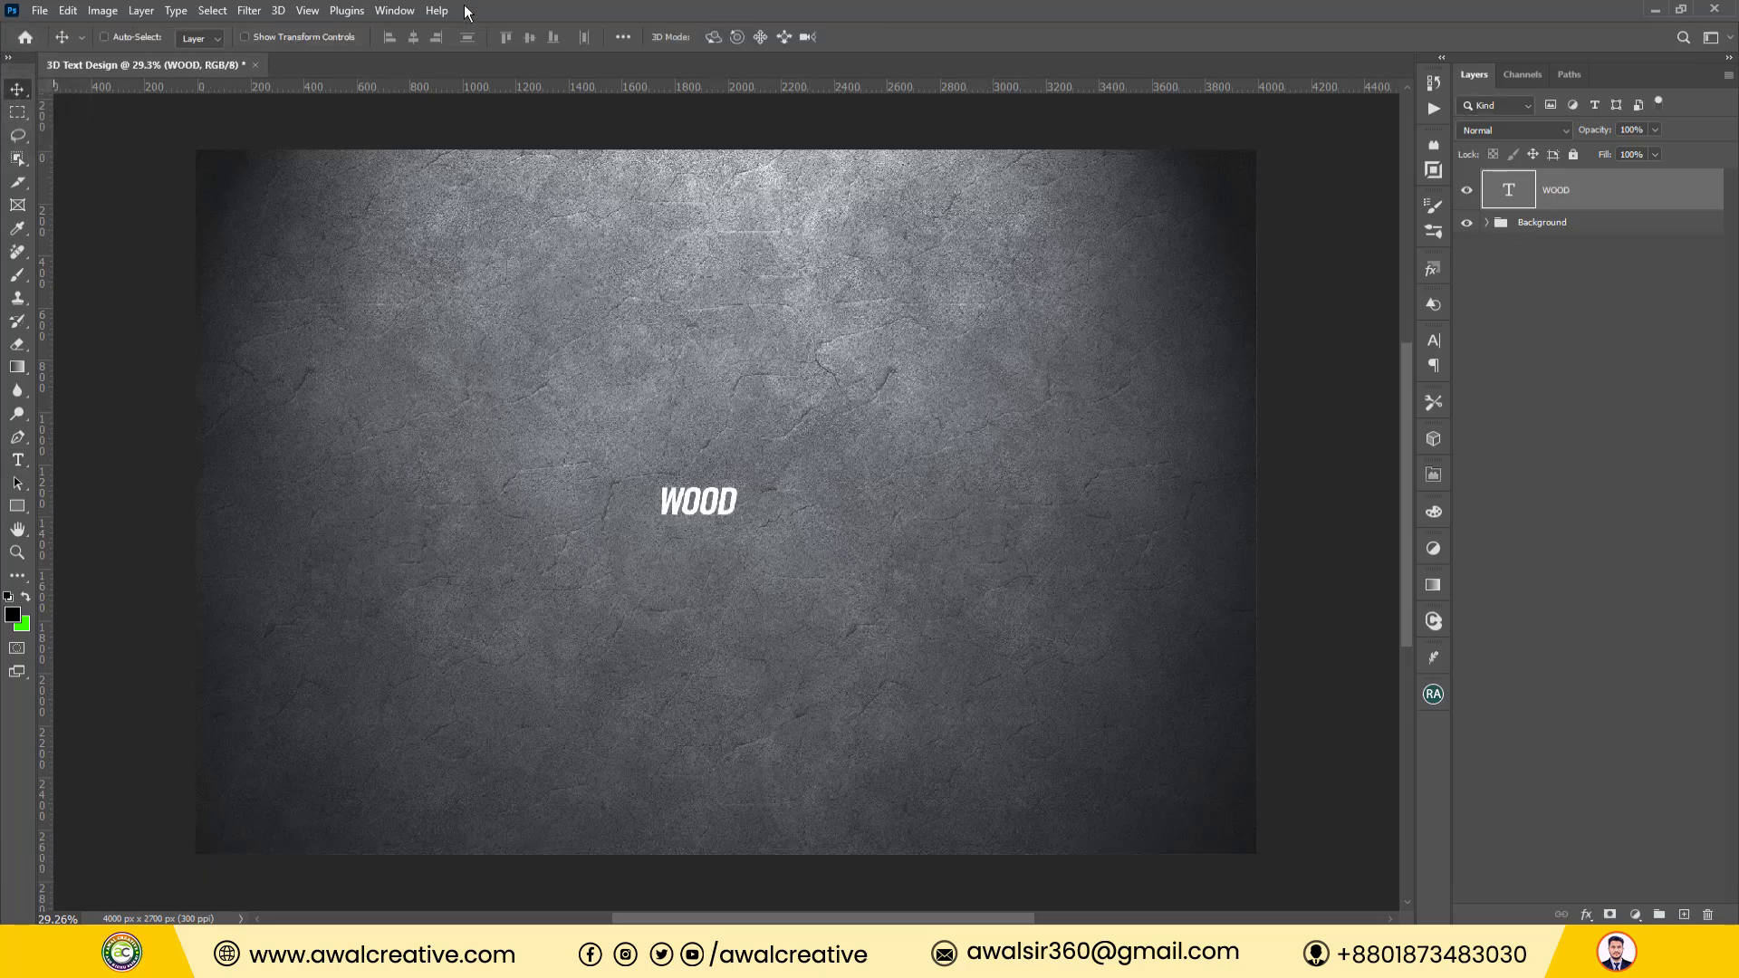
# Review the character and paragraph settings of the WOOD text.
pyautogui.click(394, 10)
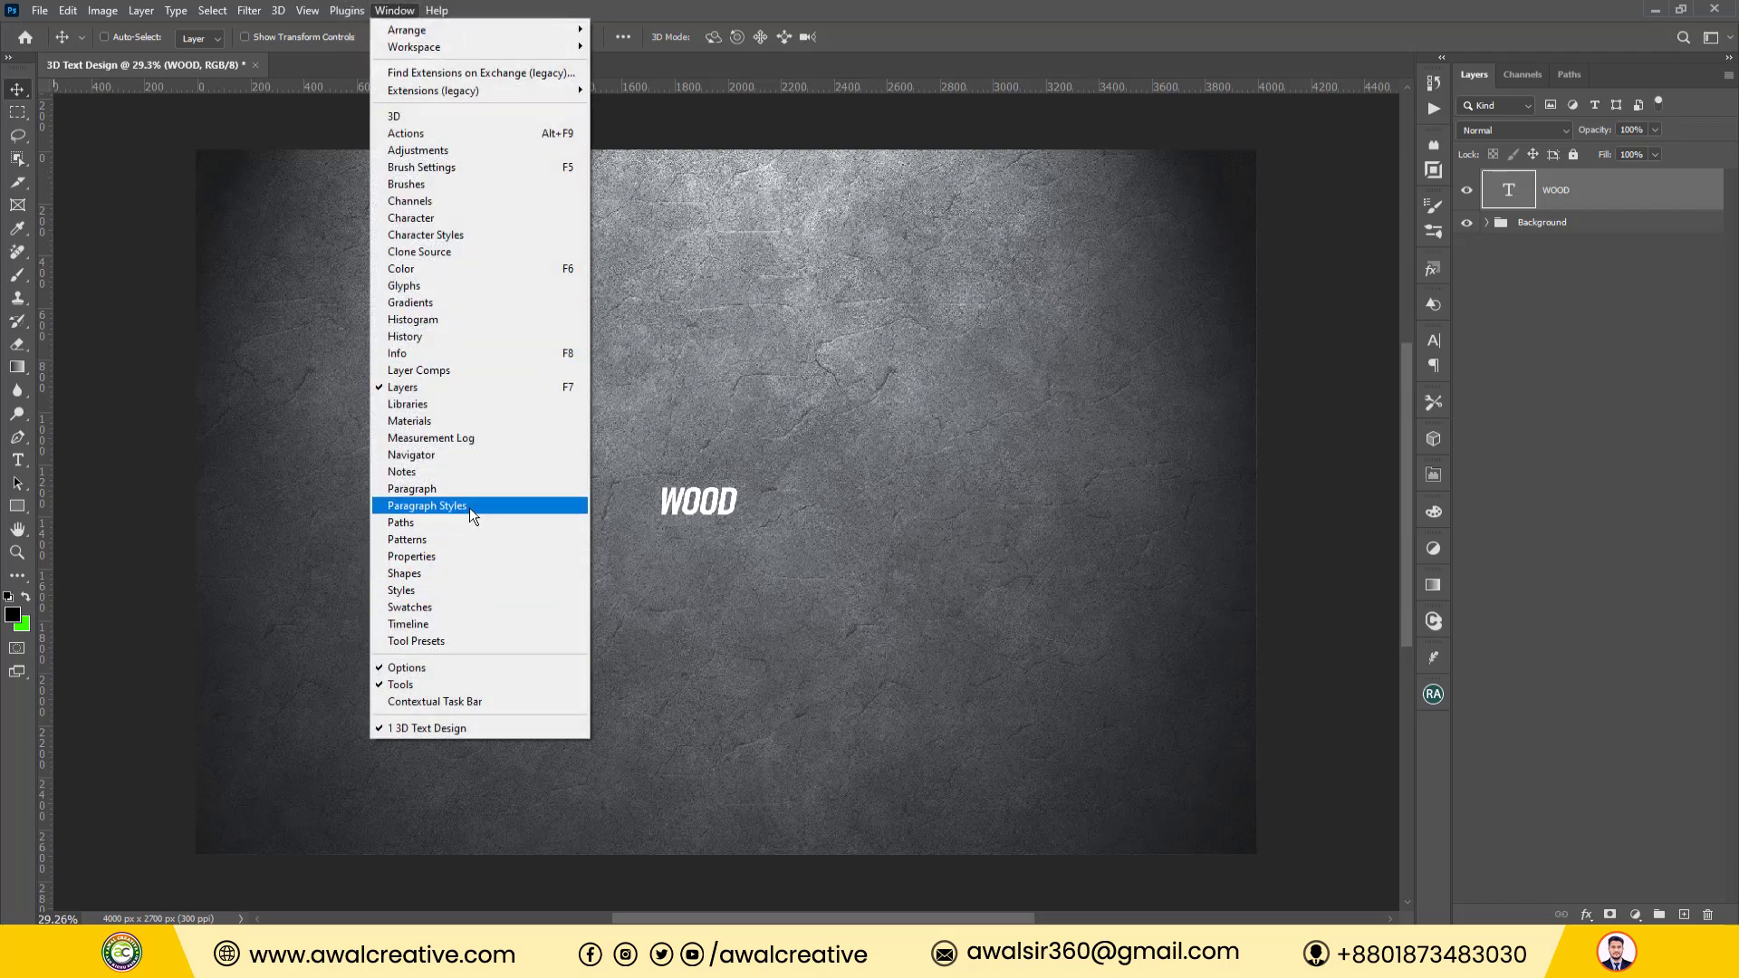
pyautogui.click(437, 217)
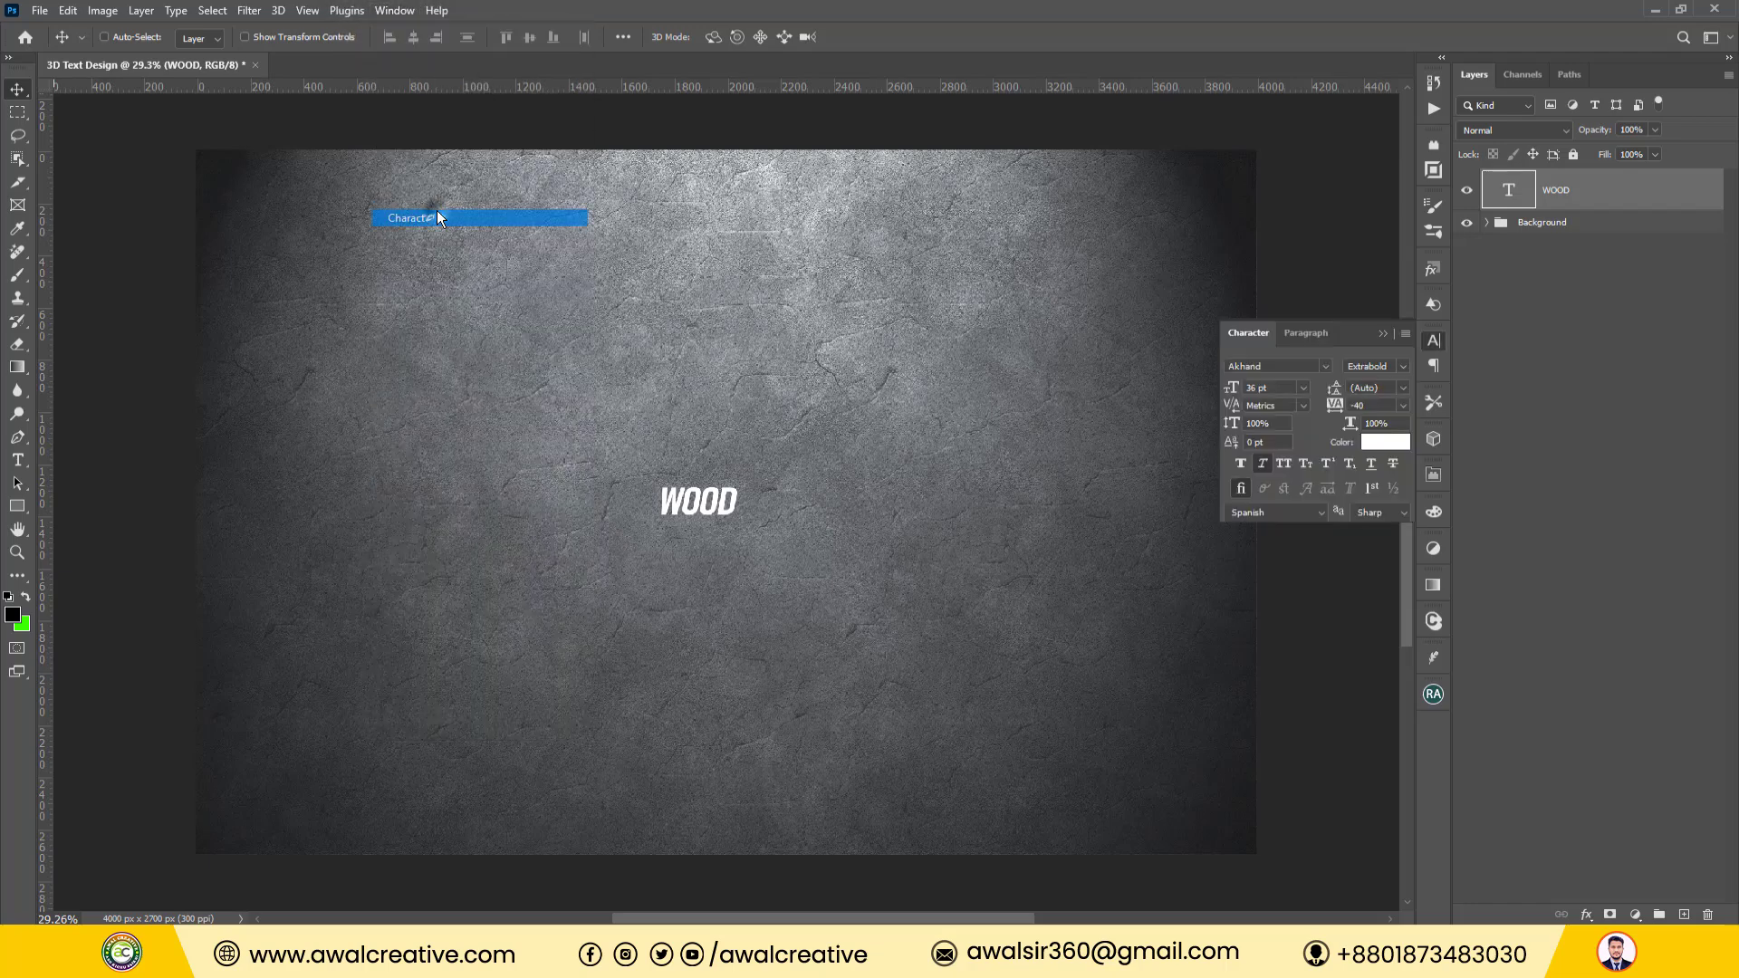
pyautogui.click(1301, 332)
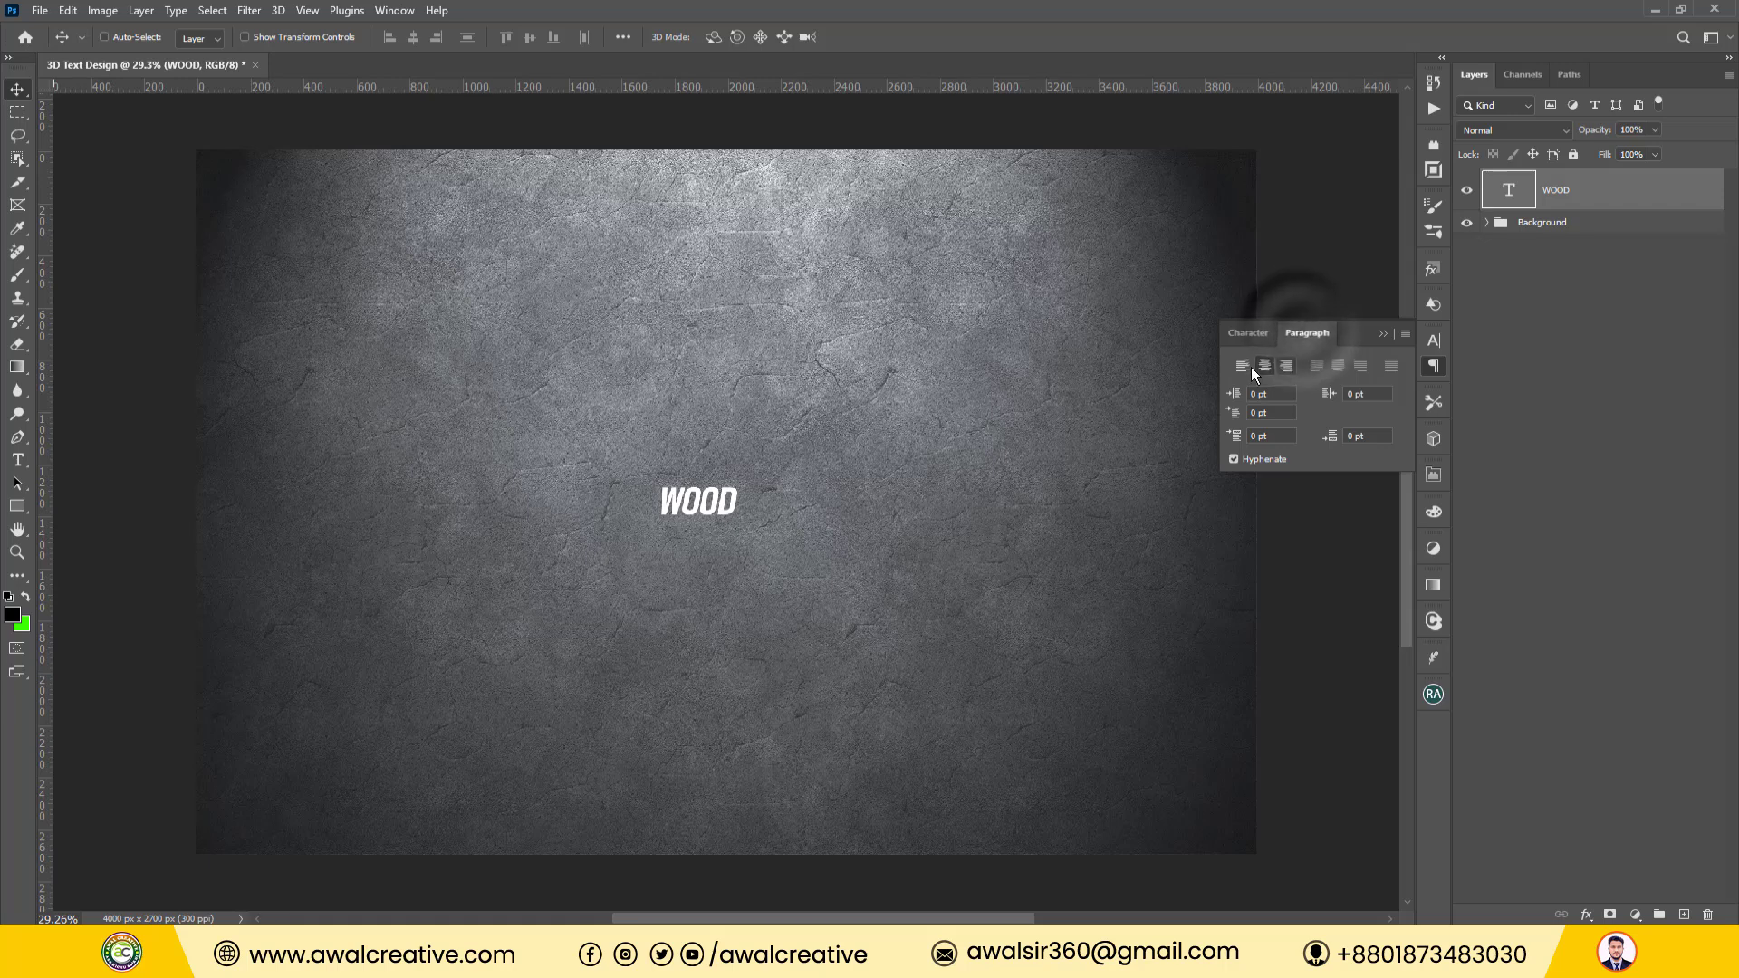
pyautogui.click(1377, 333)
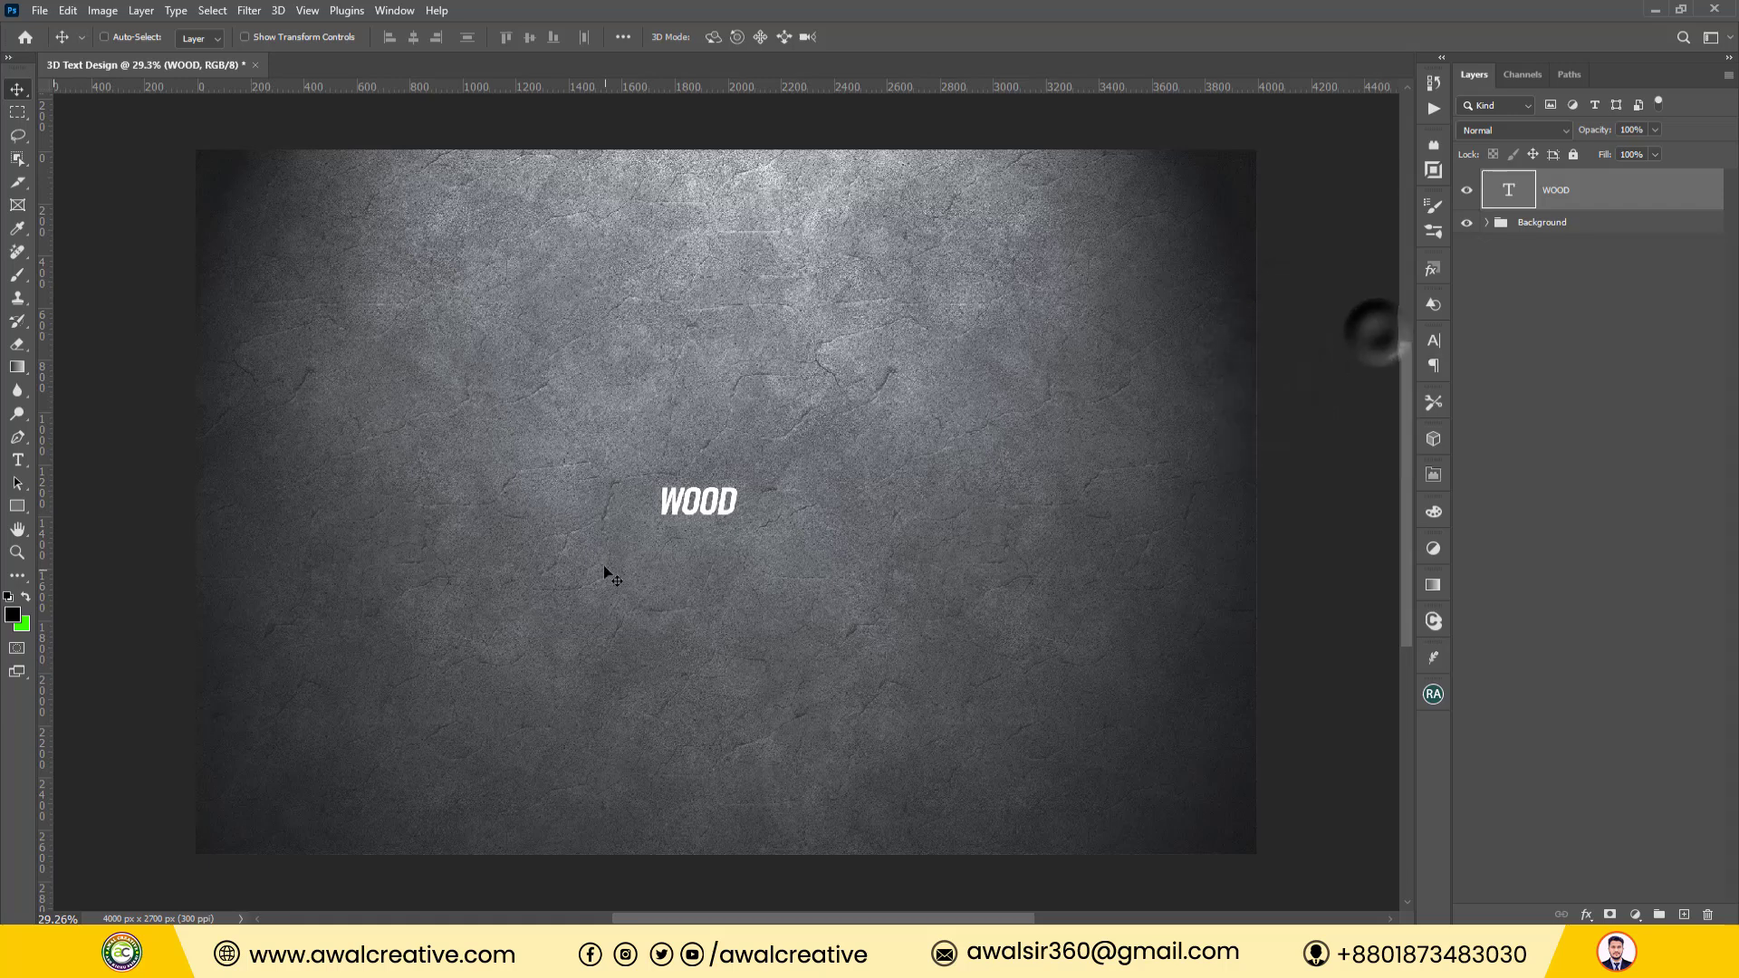
# Enlarge the WOOD text proportionally to about 2800 px wide and move it towards the middle of the canvas.
pyautogui.hotkey('ctrl', 't')
pyautogui.moveTo(708, 475); pyautogui.dragTo(716, 265)
pyautogui.moveTo(691, 530); pyautogui.dragTo(691, 592)
pyautogui.moveTo(691, 458); pyautogui.dragTo(739, 535)
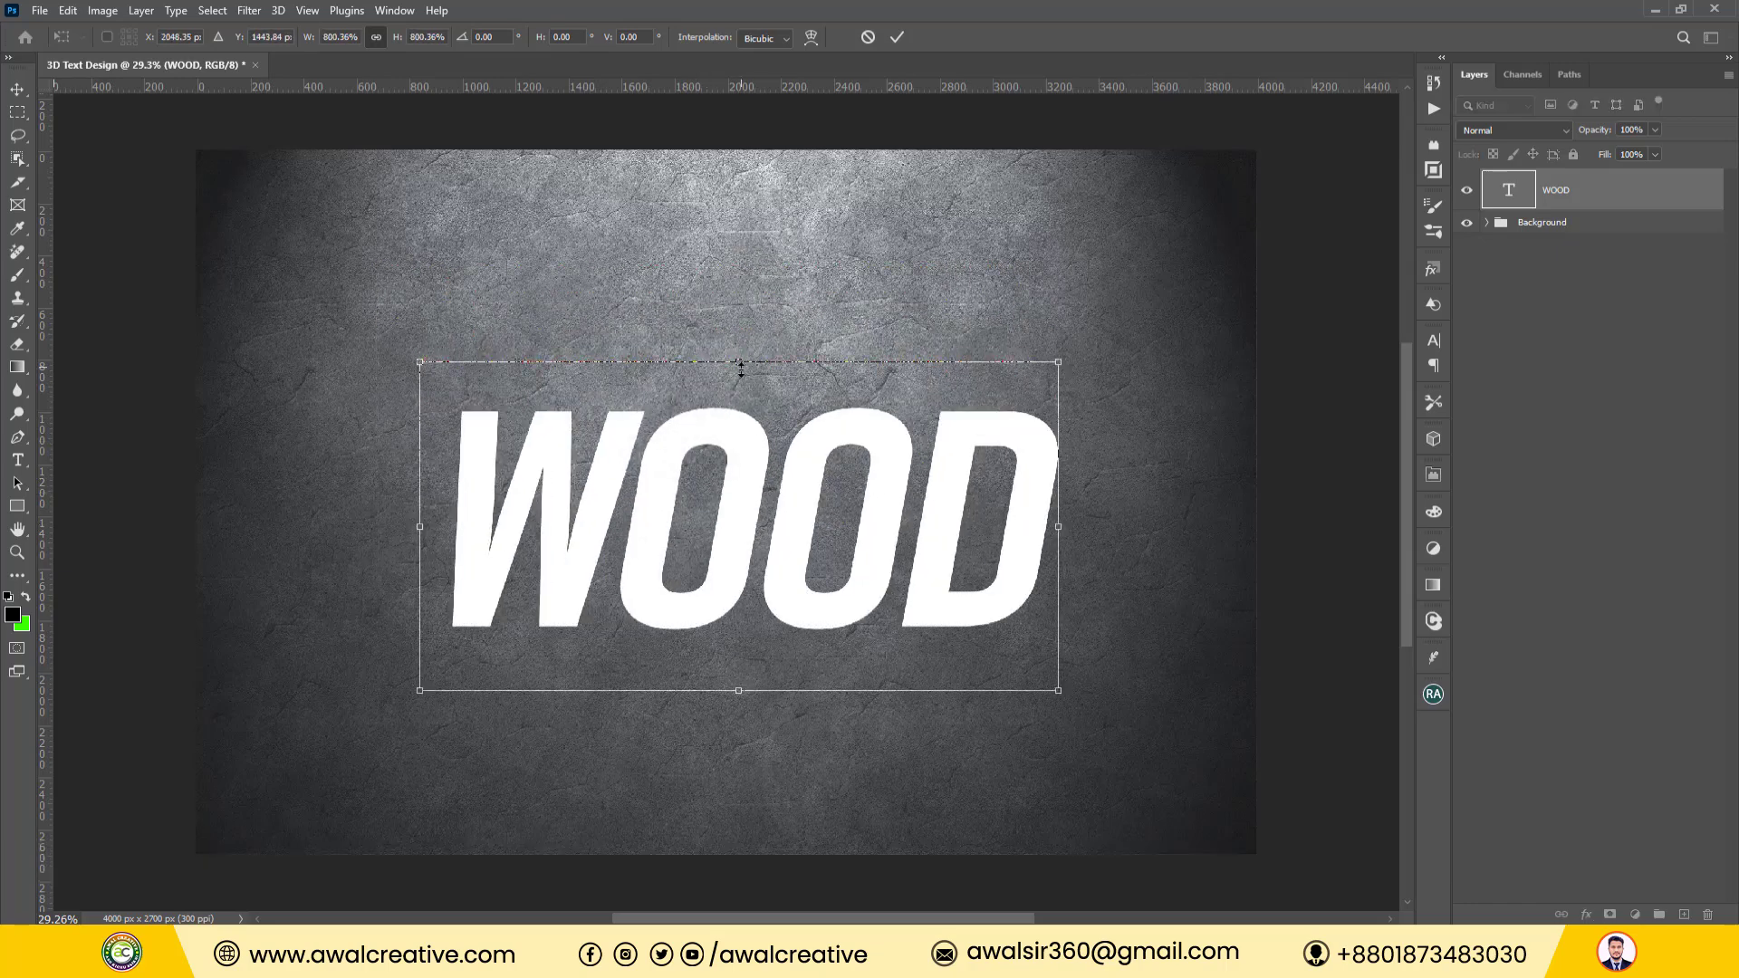
pyautogui.moveTo(739, 362); pyautogui.dragTo(739, 311)
pyautogui.moveTo(739, 686); pyautogui.dragTo(739, 710)
pyautogui.click(898, 38)
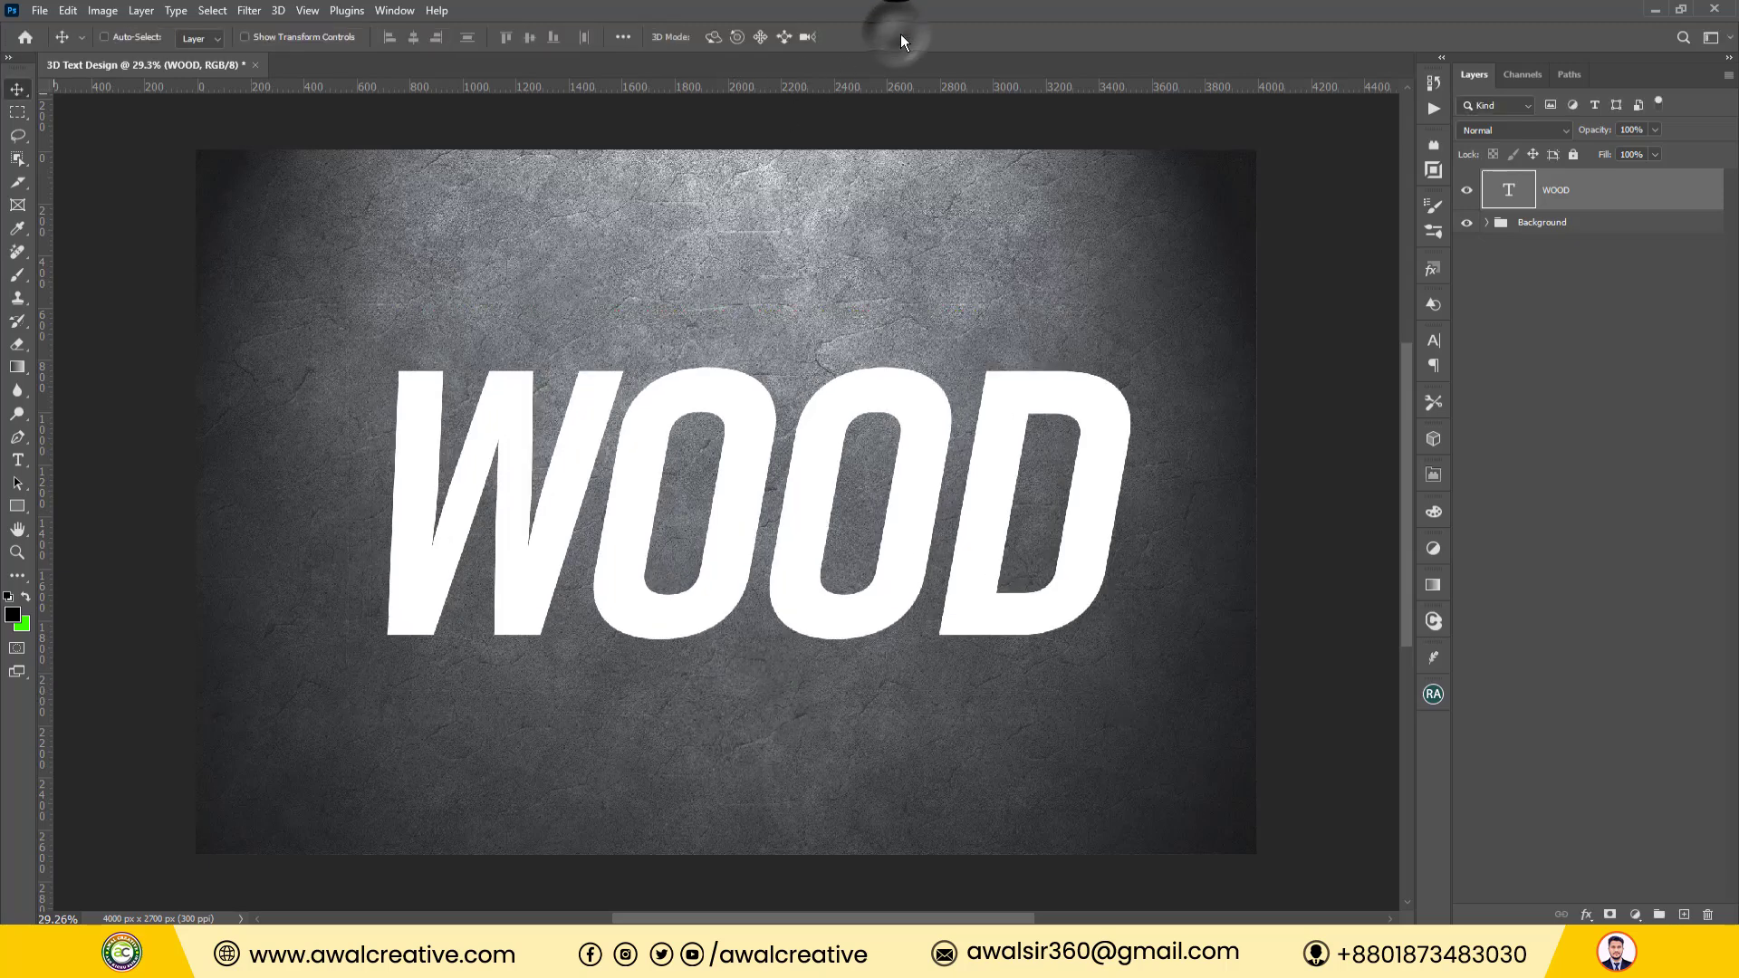
# Centre the WOOD text on the canvas, then clear the selection and deselect the layer.
pyautogui.hotkey('ctrl', 'a')
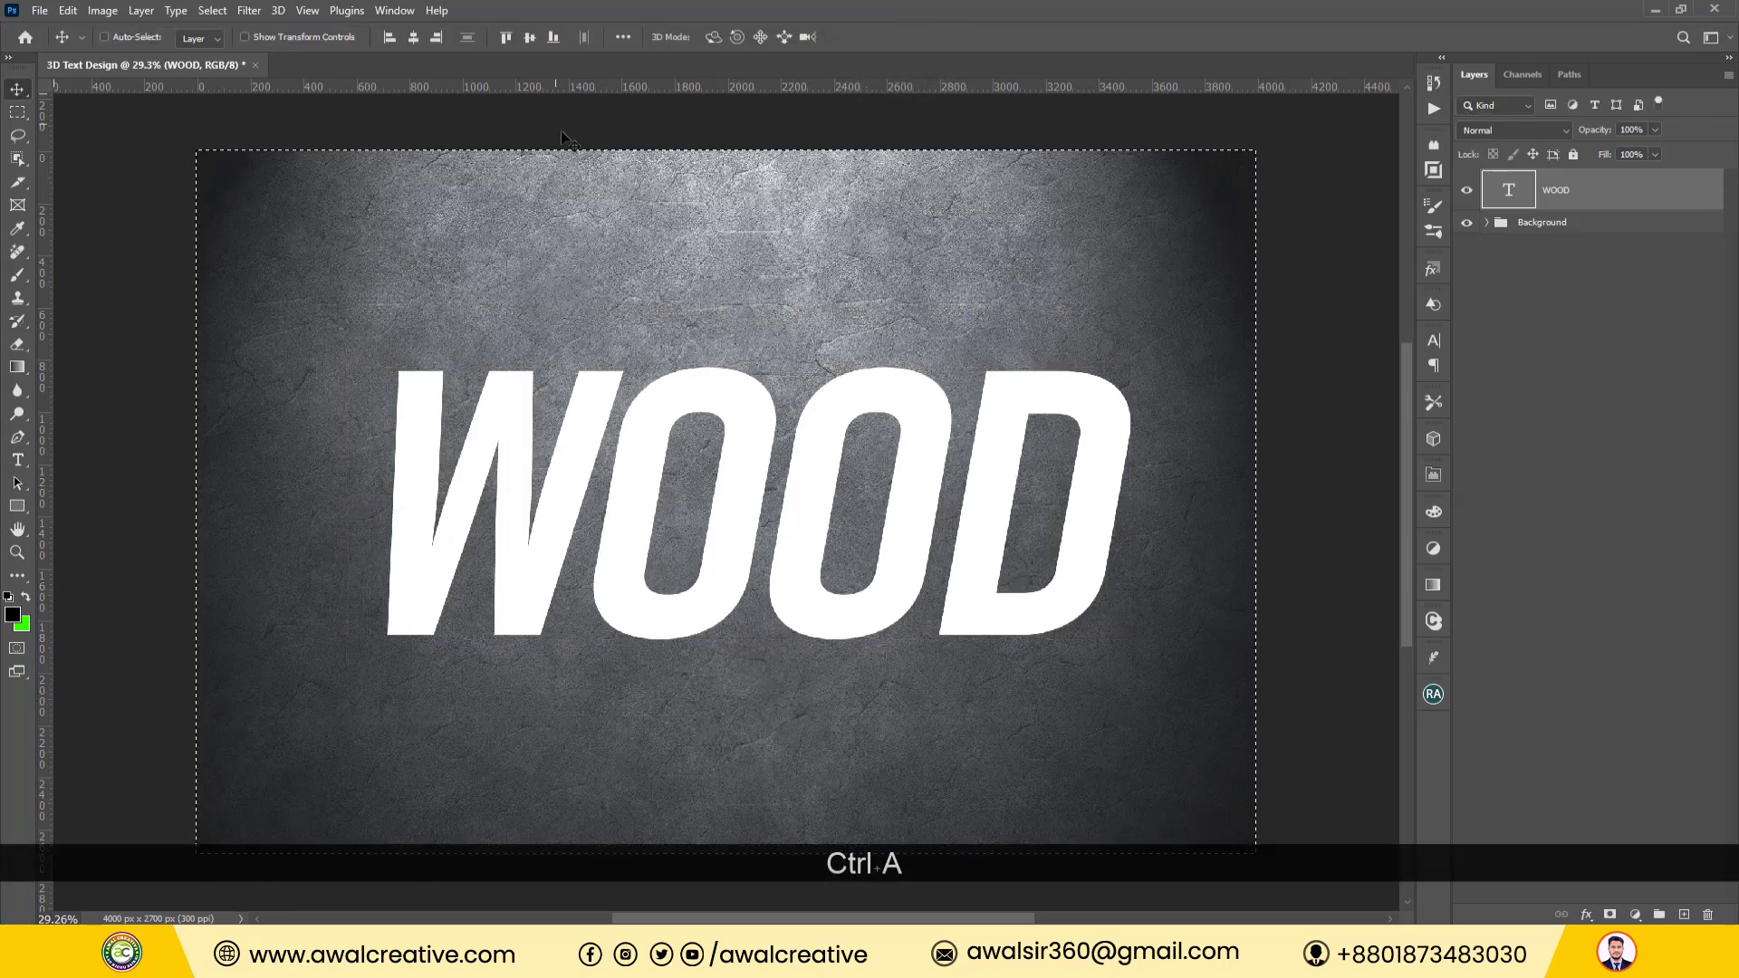
pyautogui.click(414, 37)
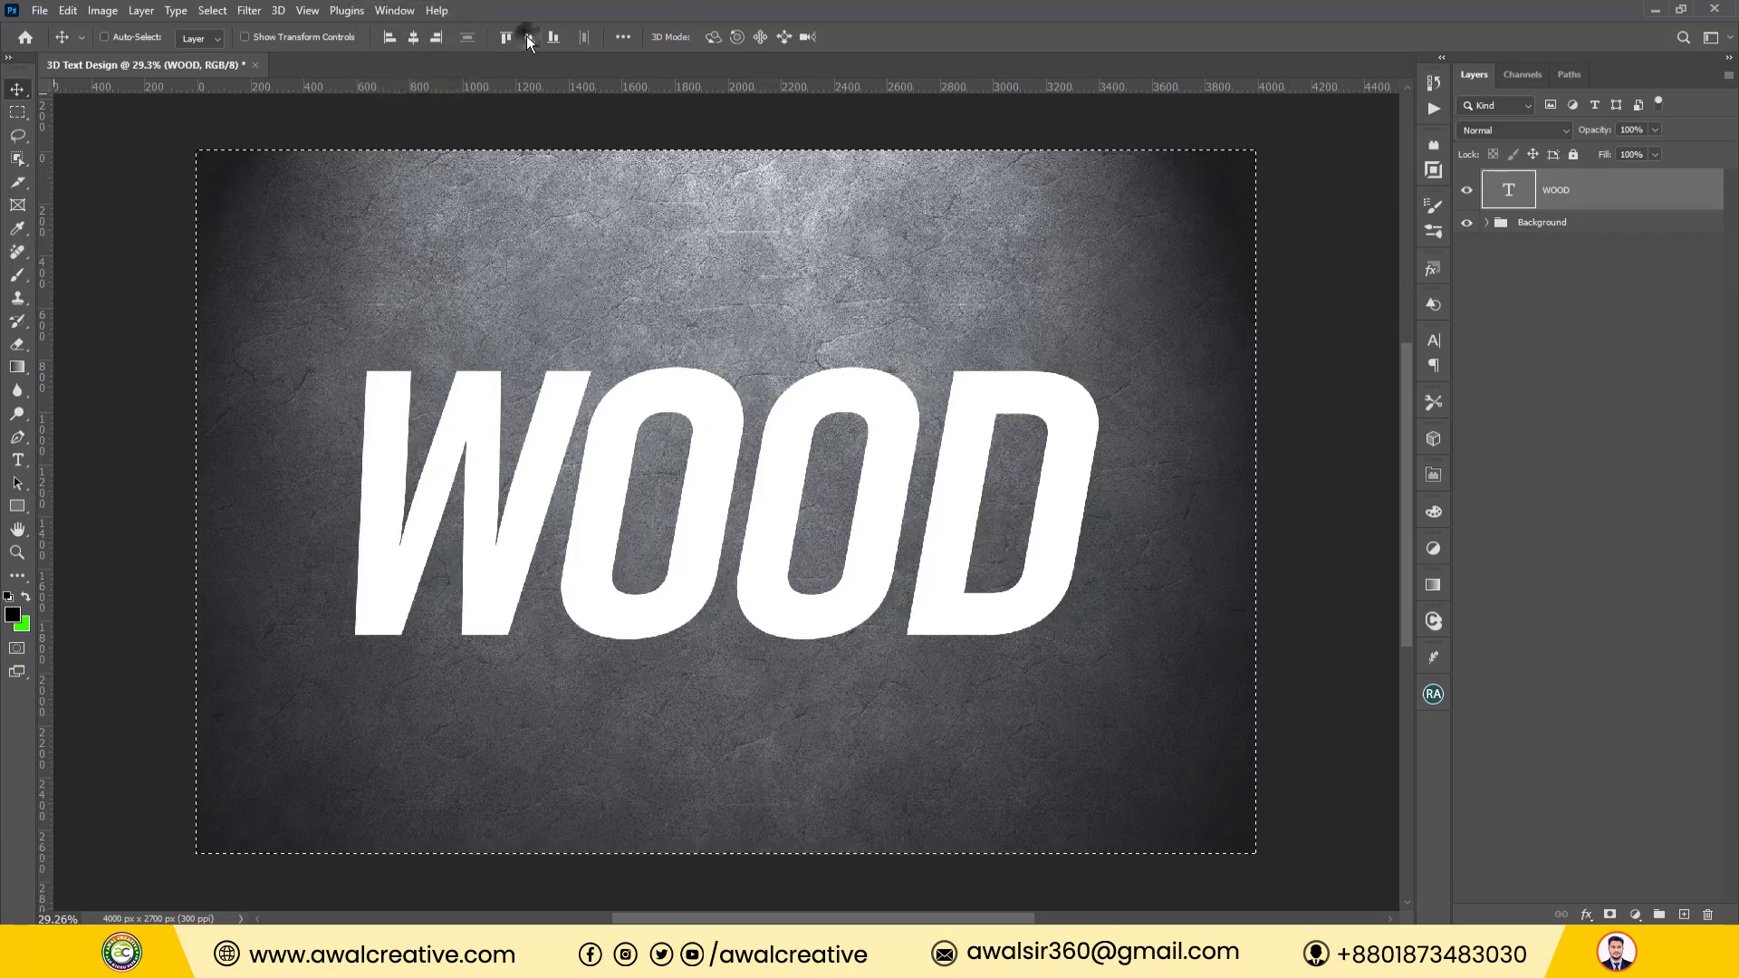
pyautogui.press('ctrl')
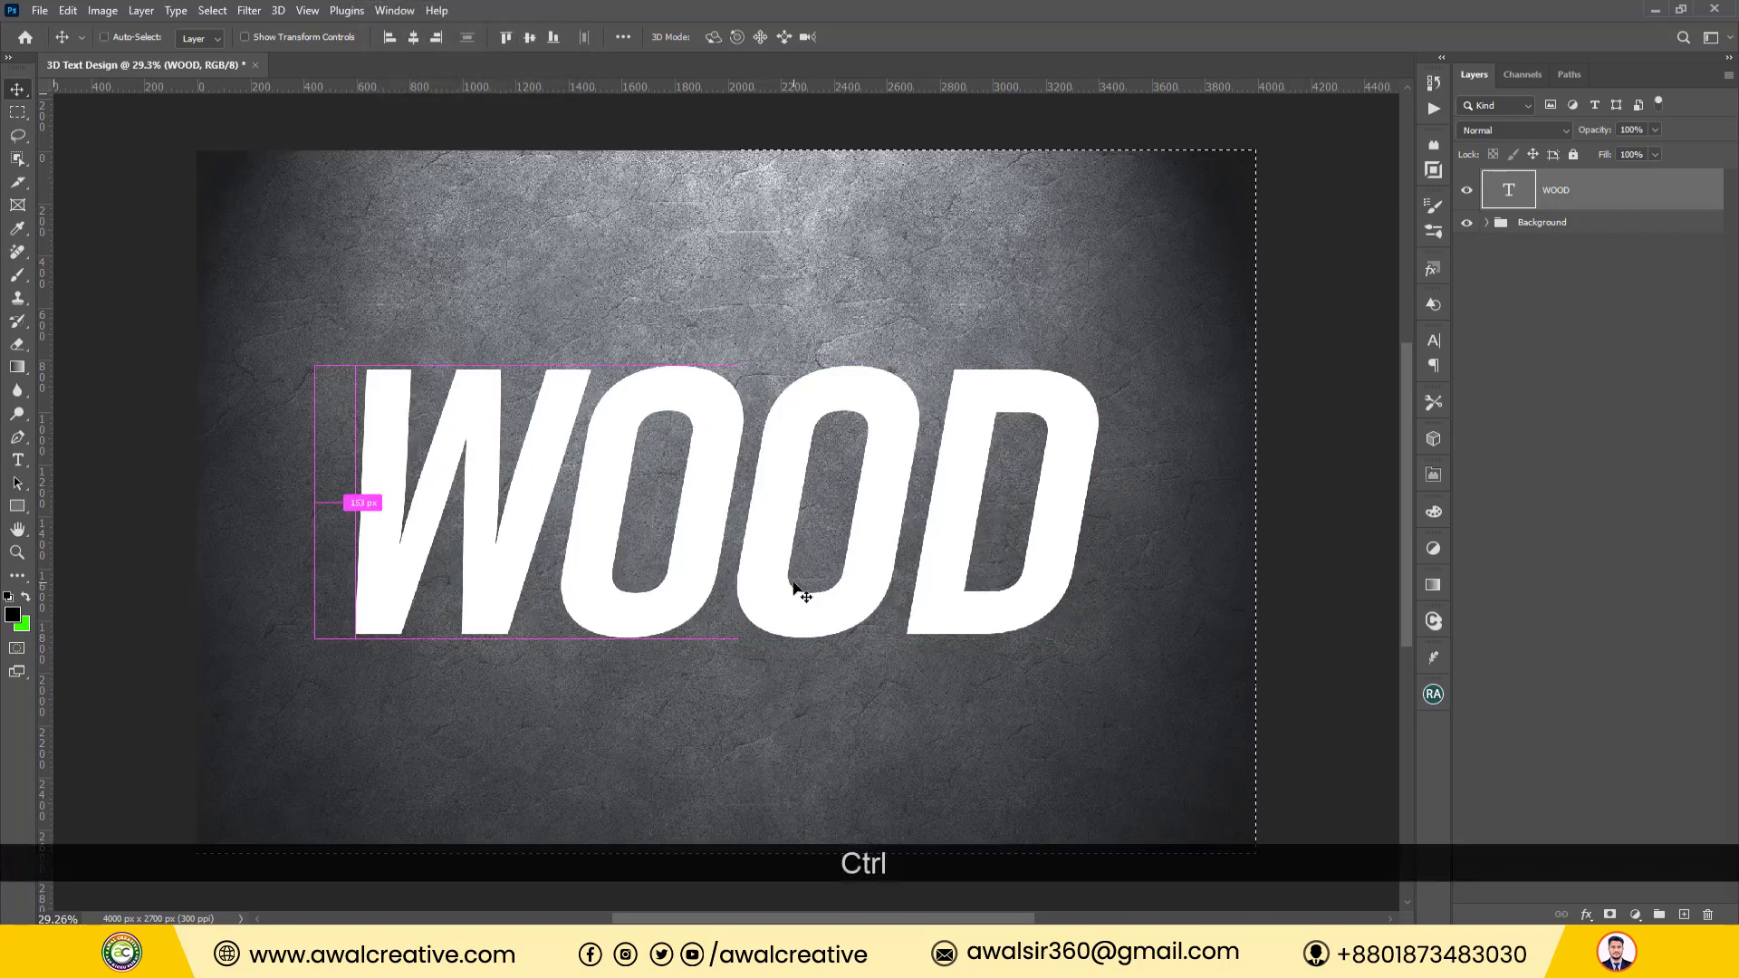
pyautogui.hotkey('ctrl', 'd')
pyautogui.click(1630, 435)
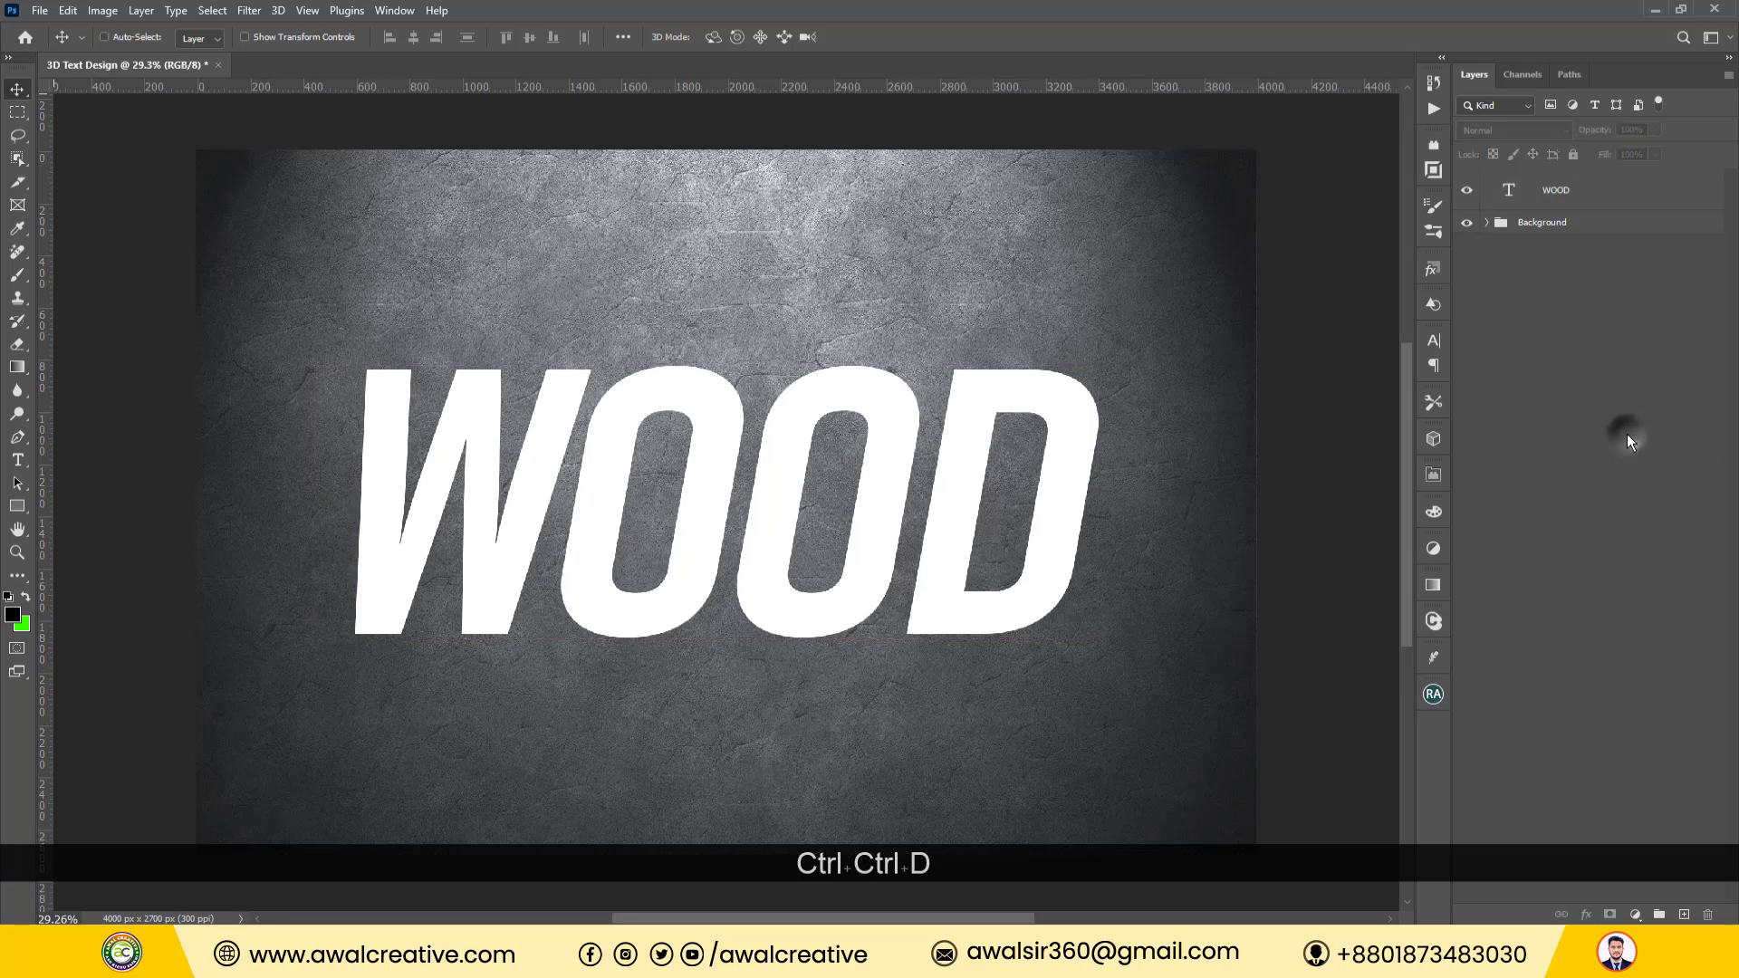
# Convert the WOOD text layer to a Smart Object and duplicate it.
pyautogui.scroll(-1, 943, 470)
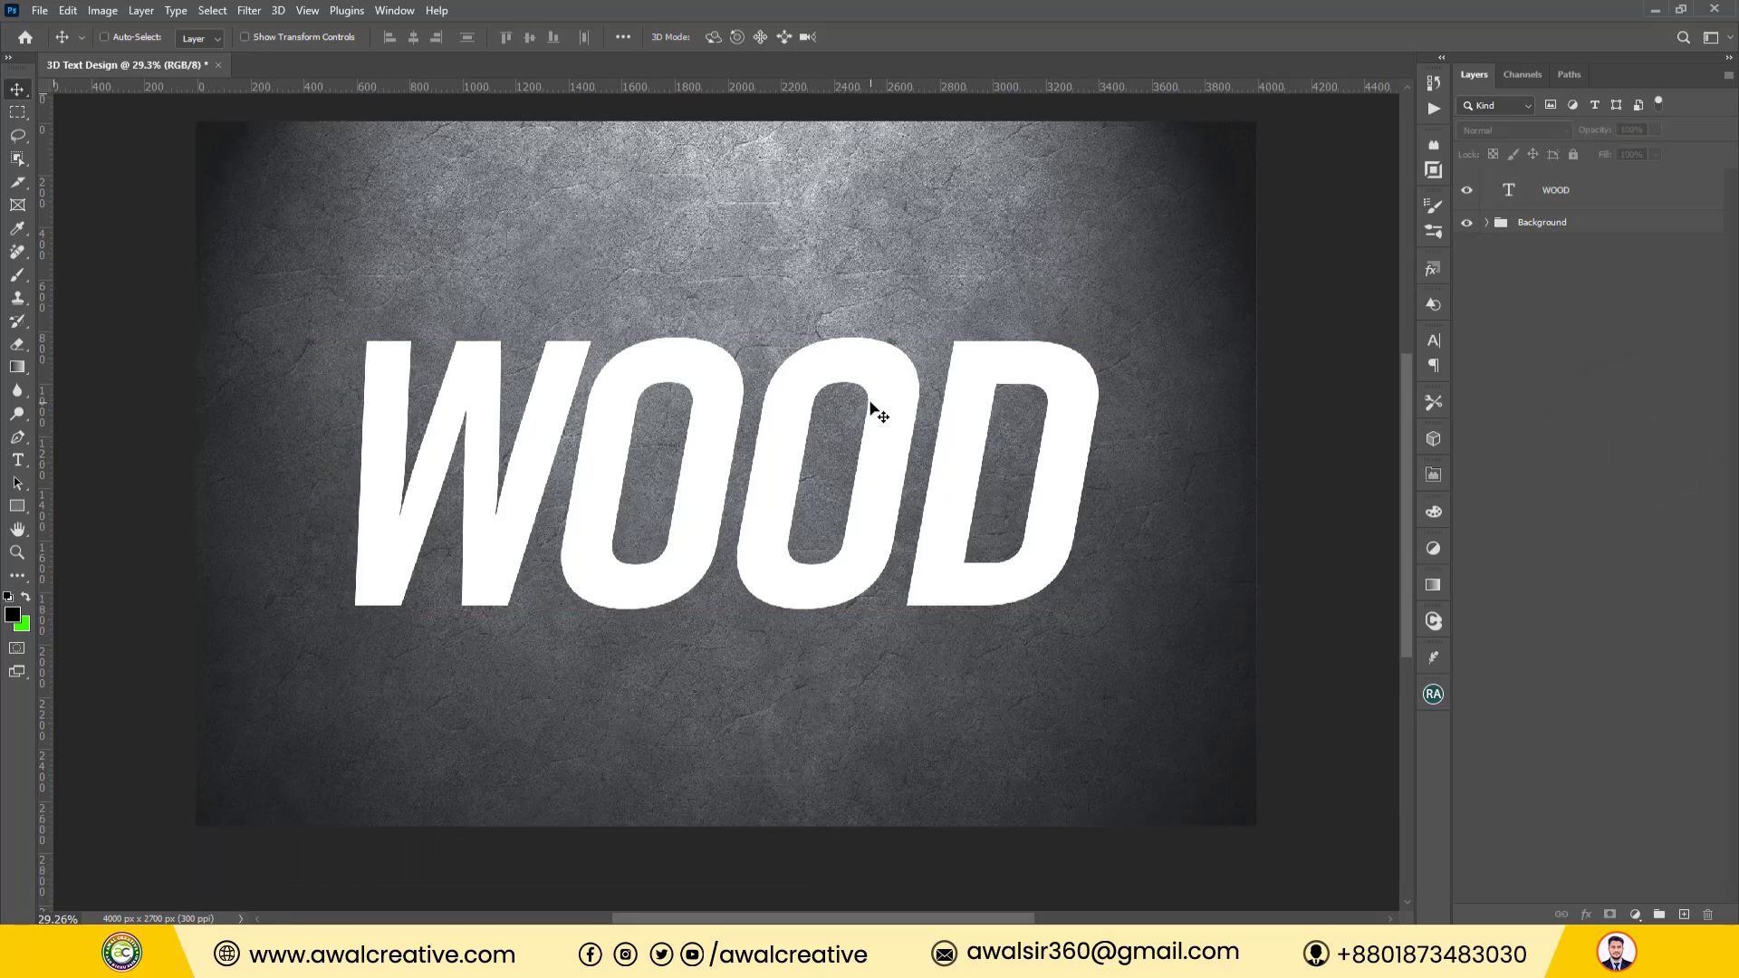
pyautogui.scroll(1, 871, 404)
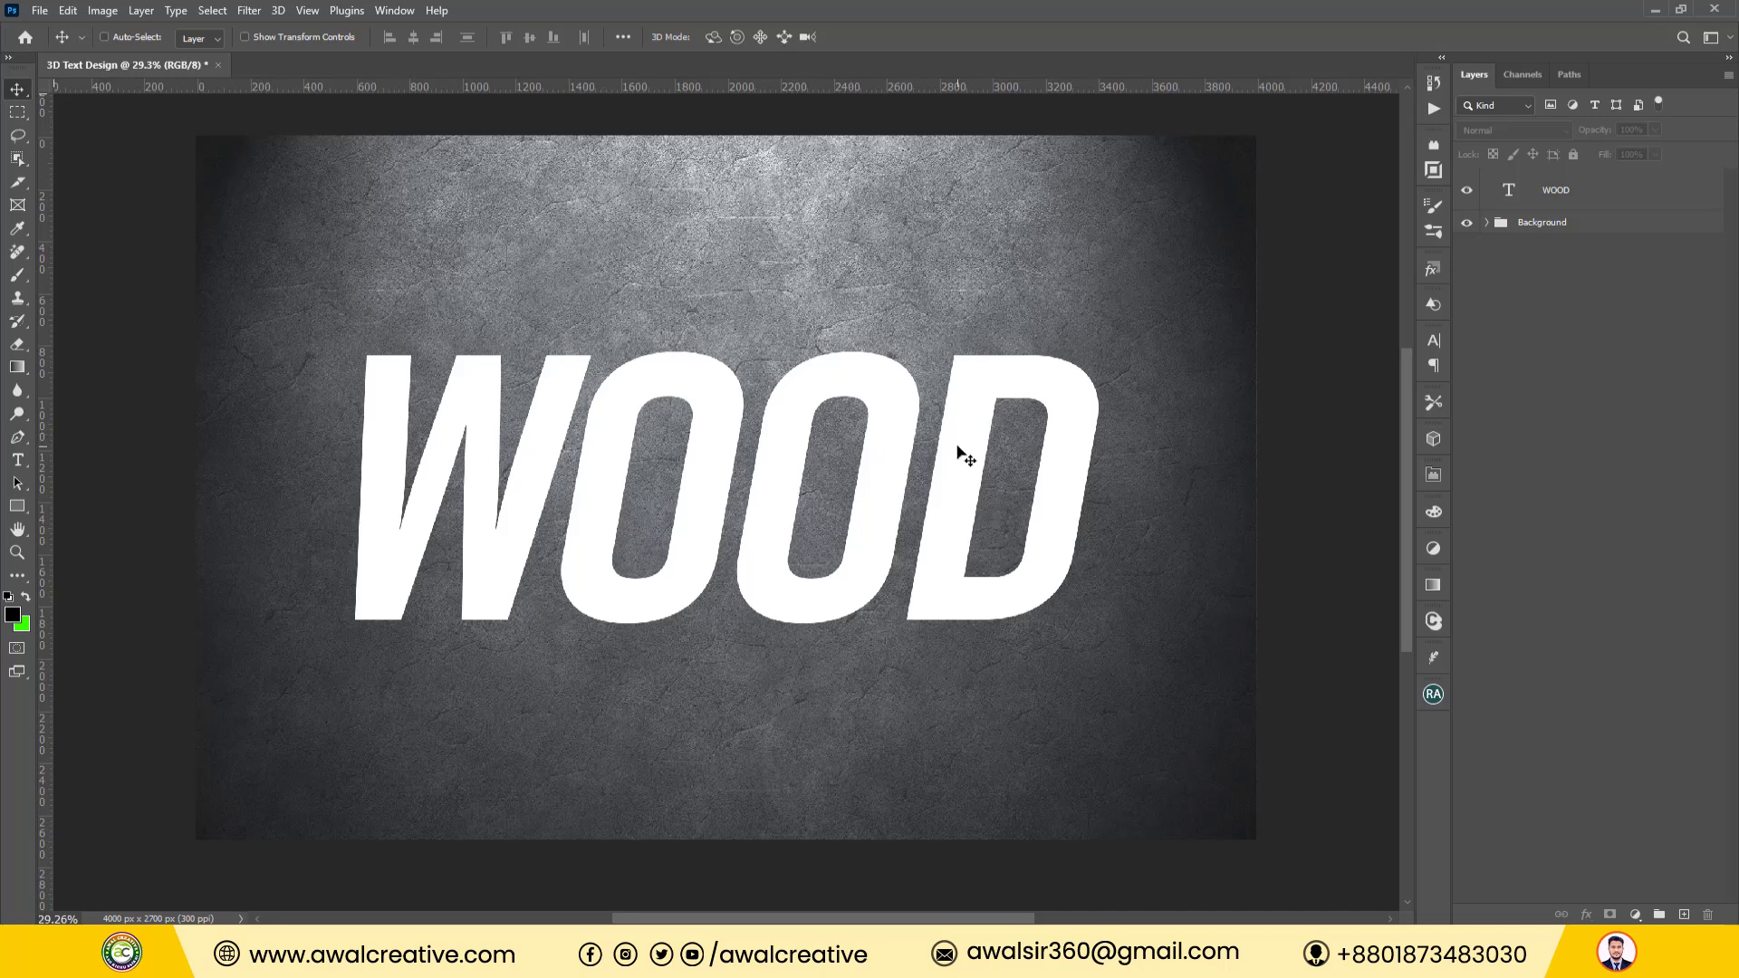
pyautogui.click(1556, 193)
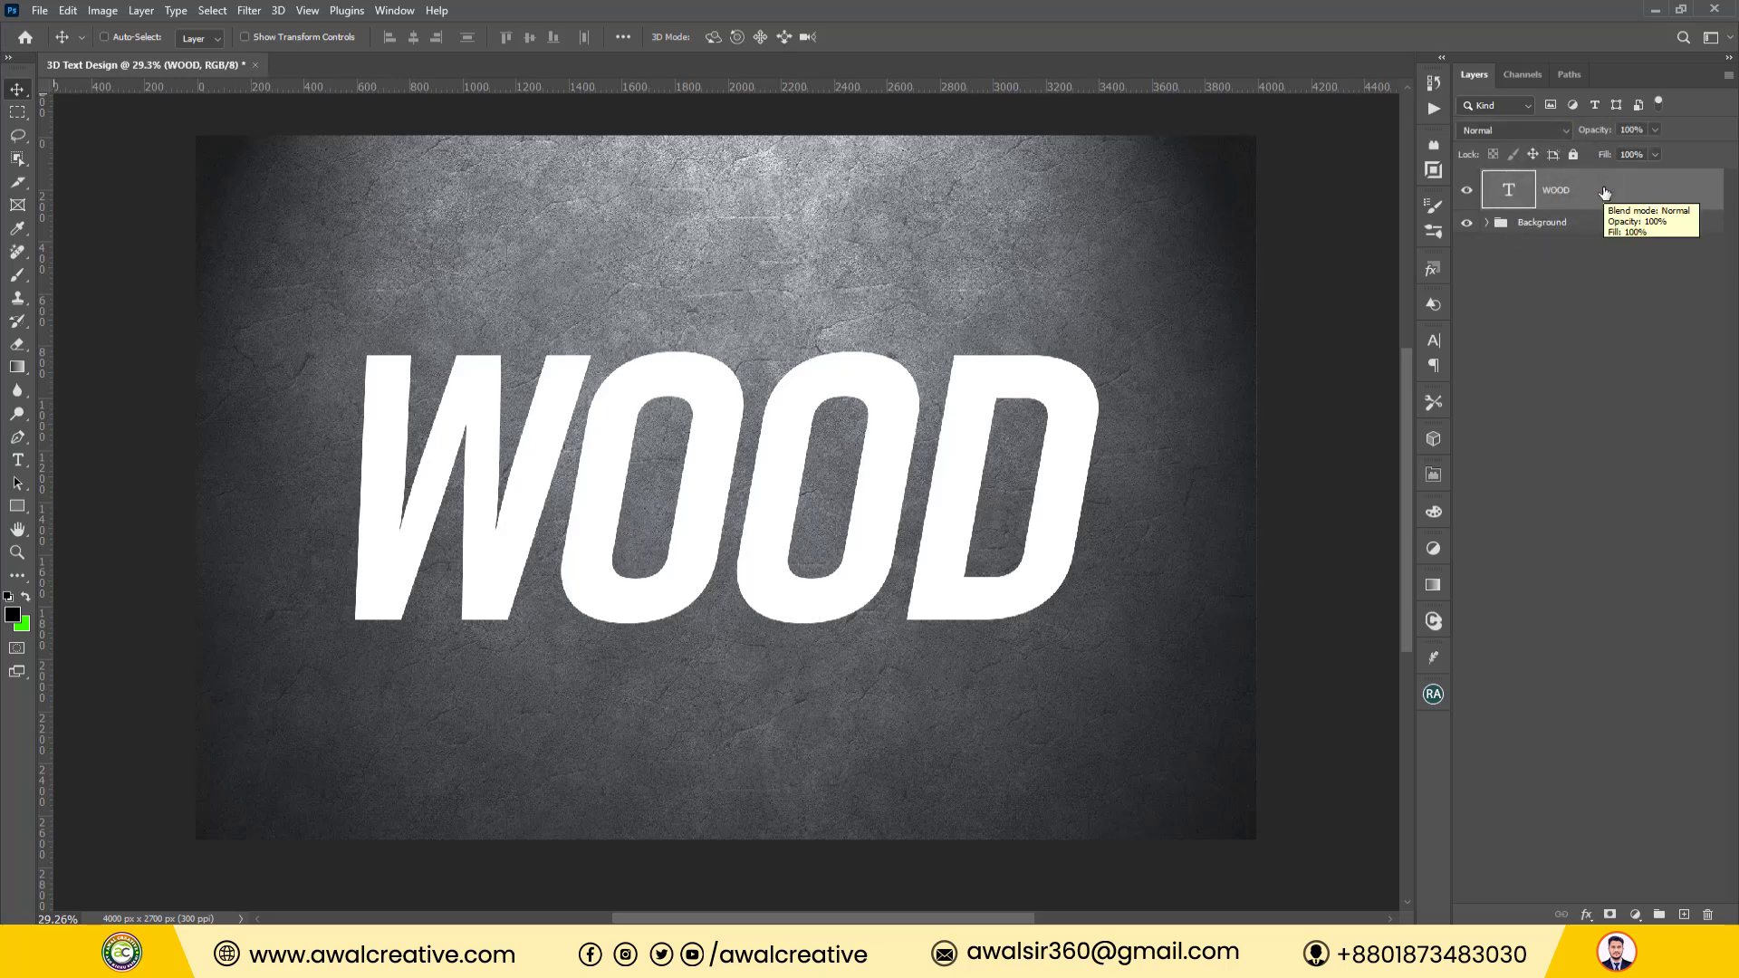
pyautogui.rightClick(1565, 192)
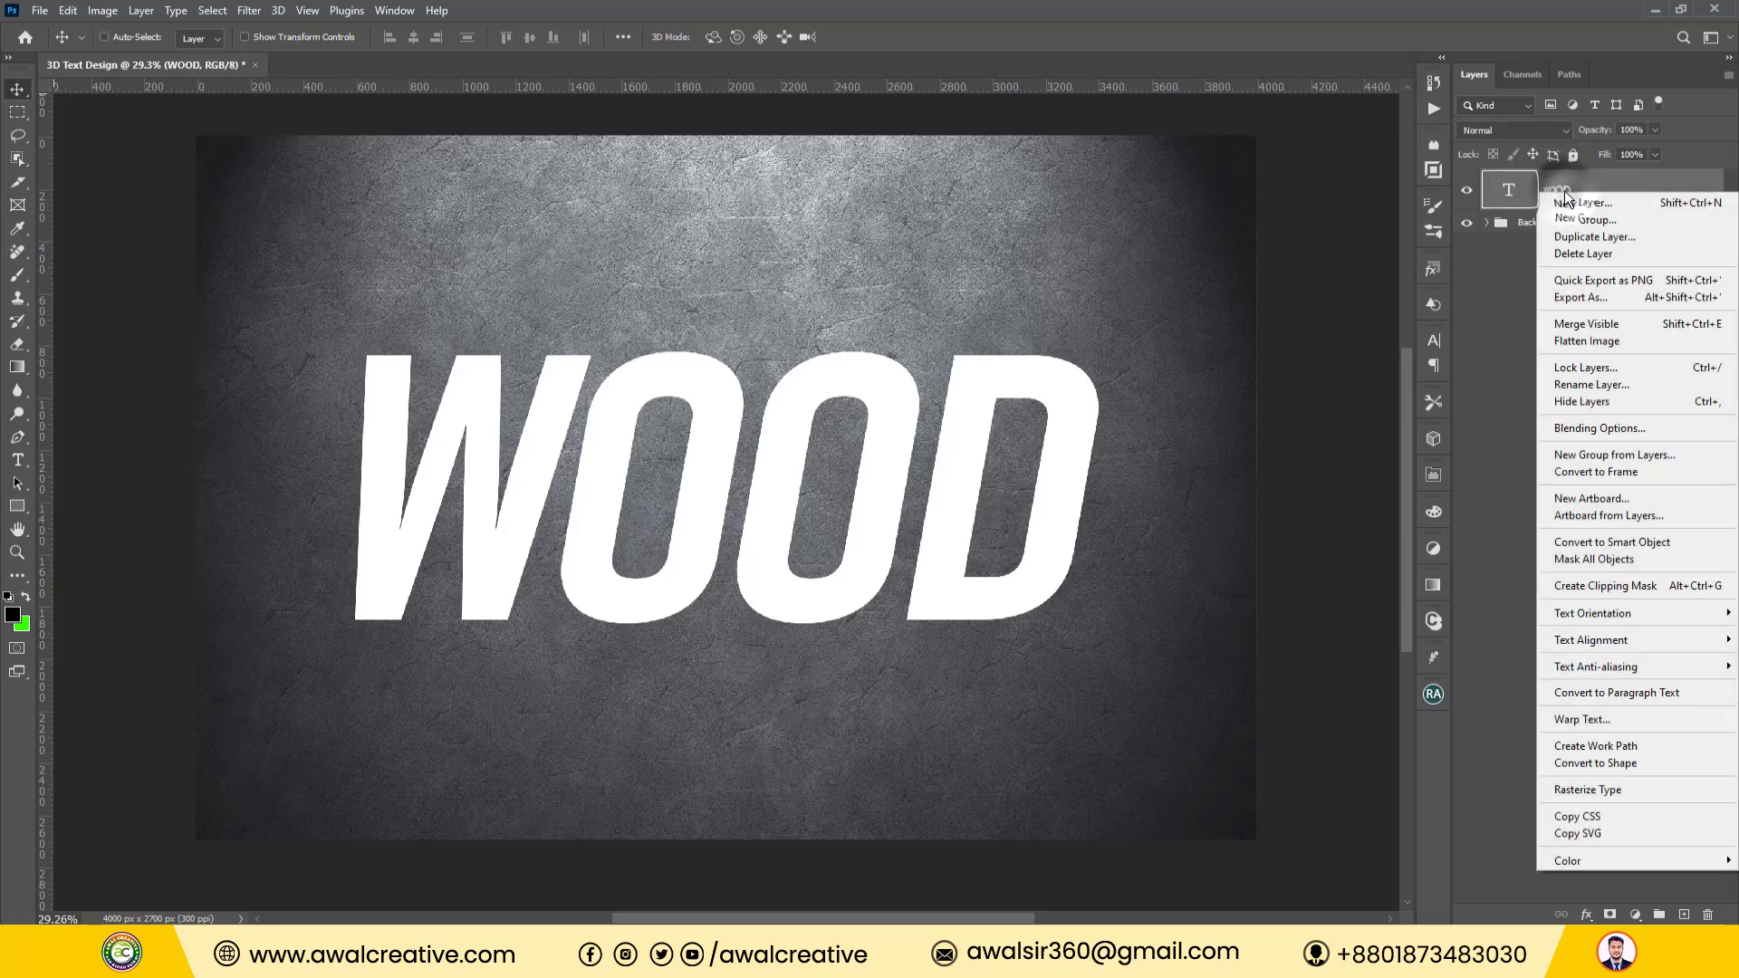
pyautogui.click(1643, 542)
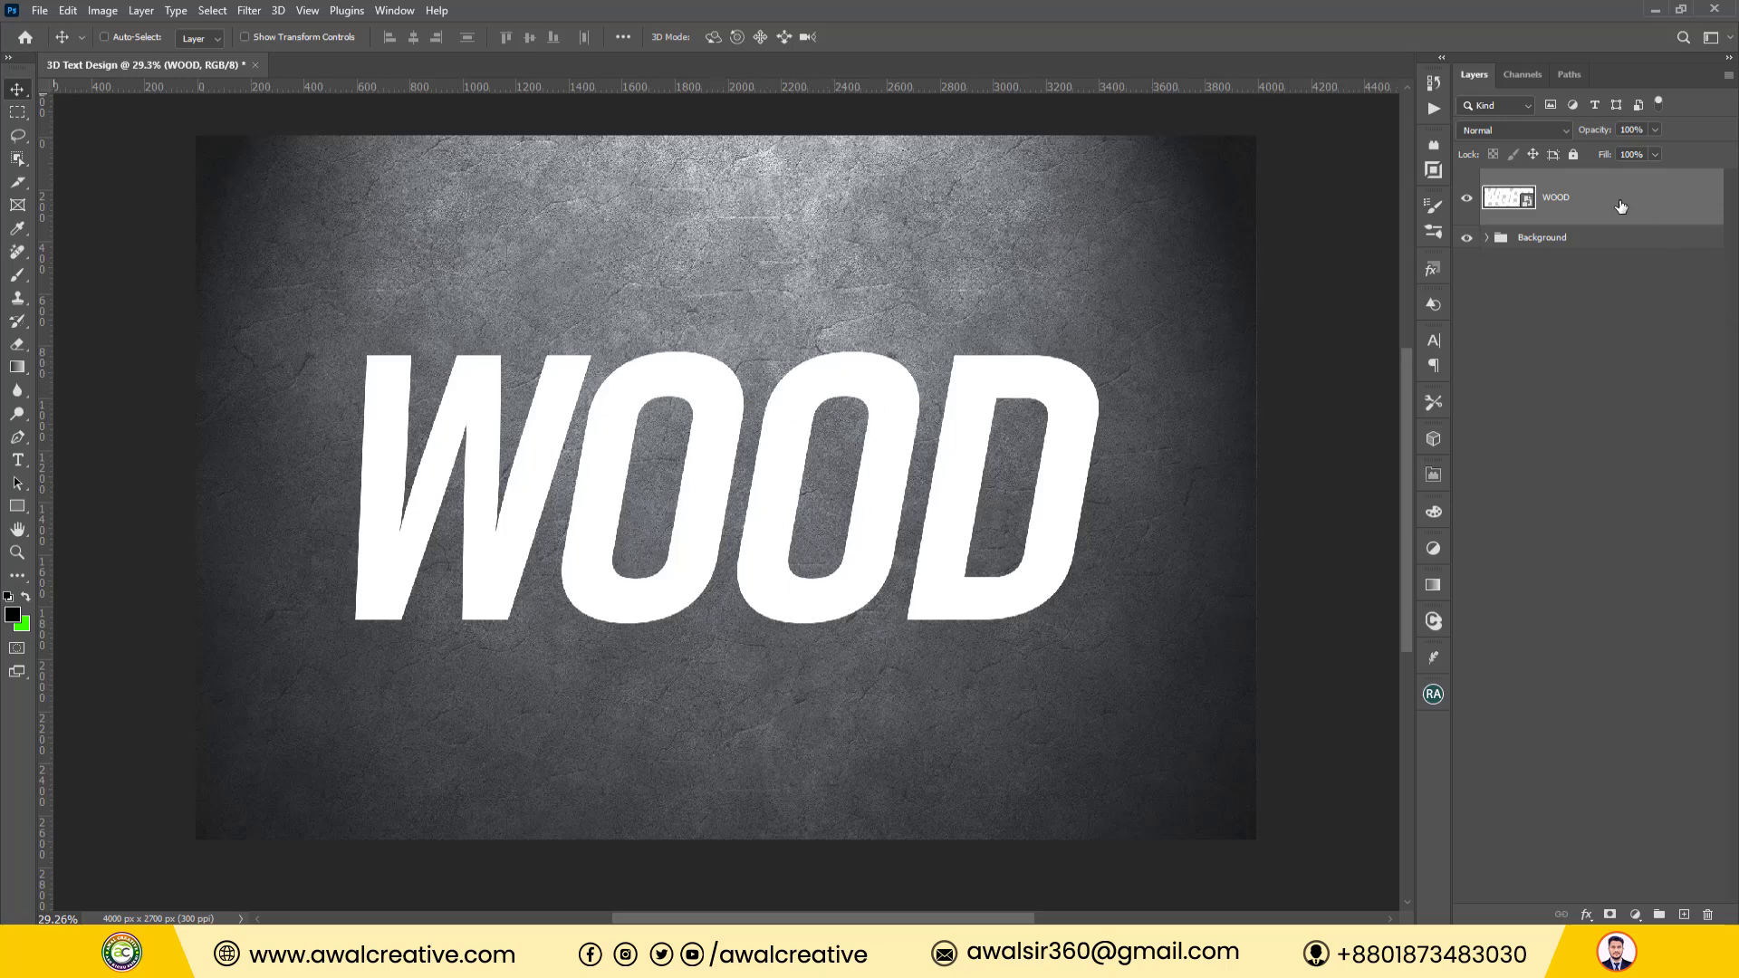
pyautogui.moveTo(1577, 204); pyautogui.dragTo(1674, 903)
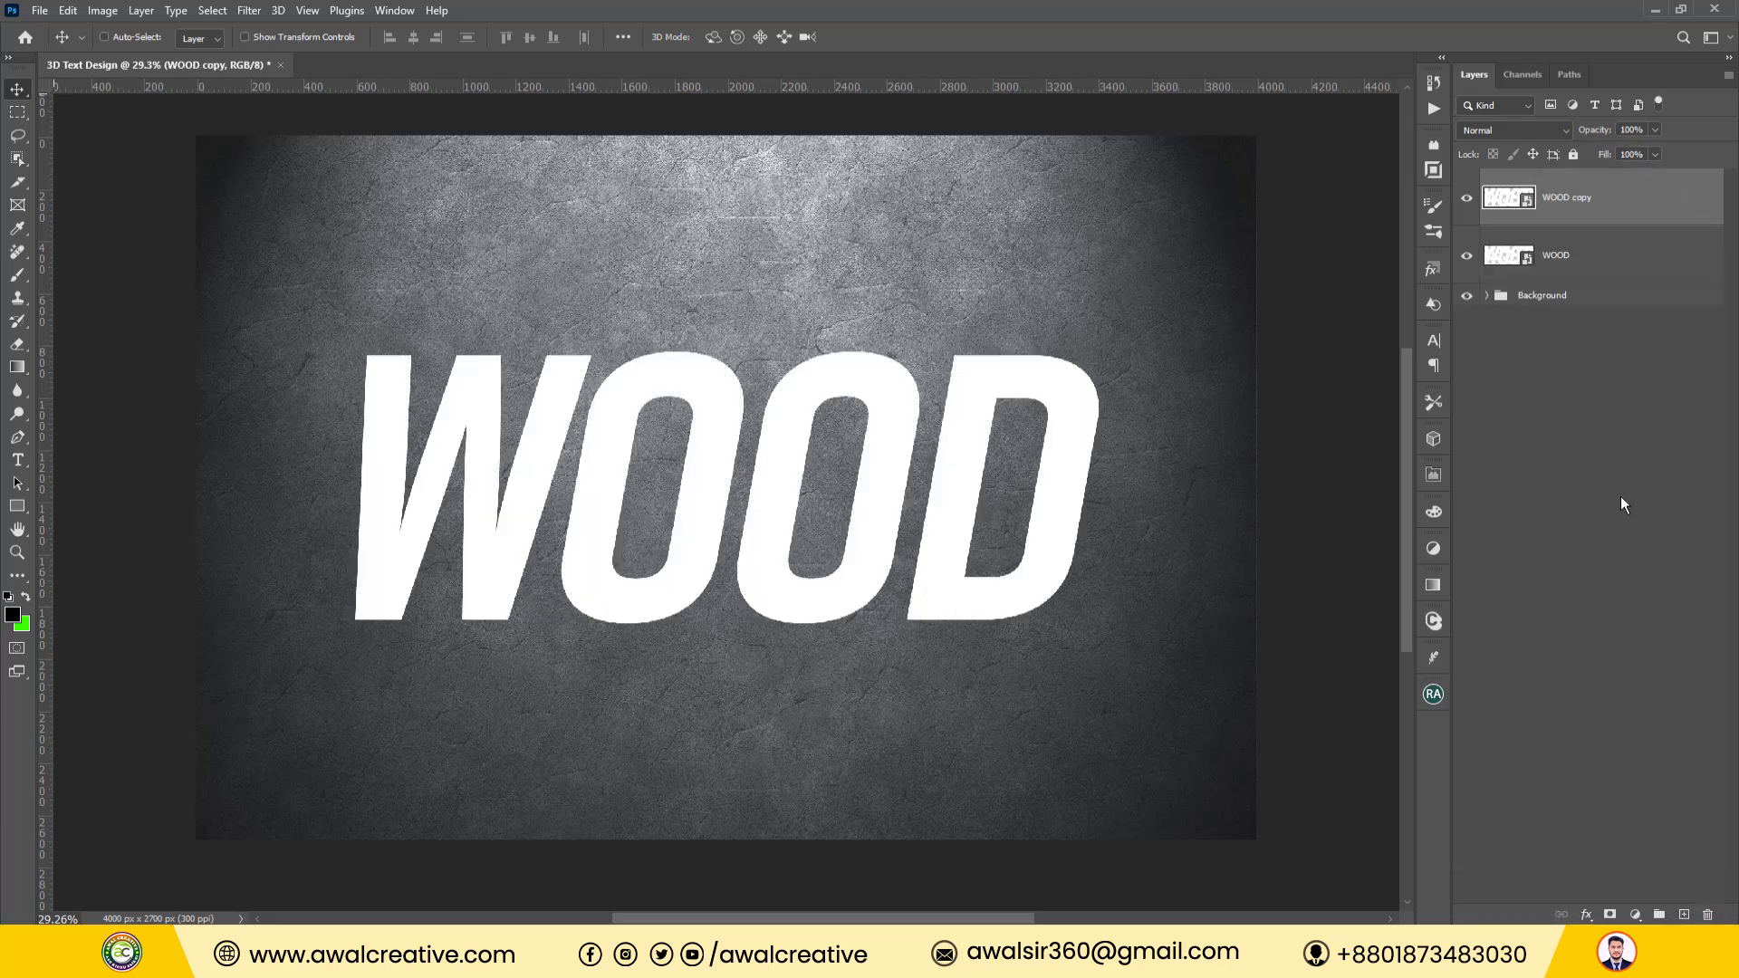
# Rename the upper WOOD copy as S1 and the original WOOD layer below it as S2.
pyautogui.doubleClick(1568, 199)
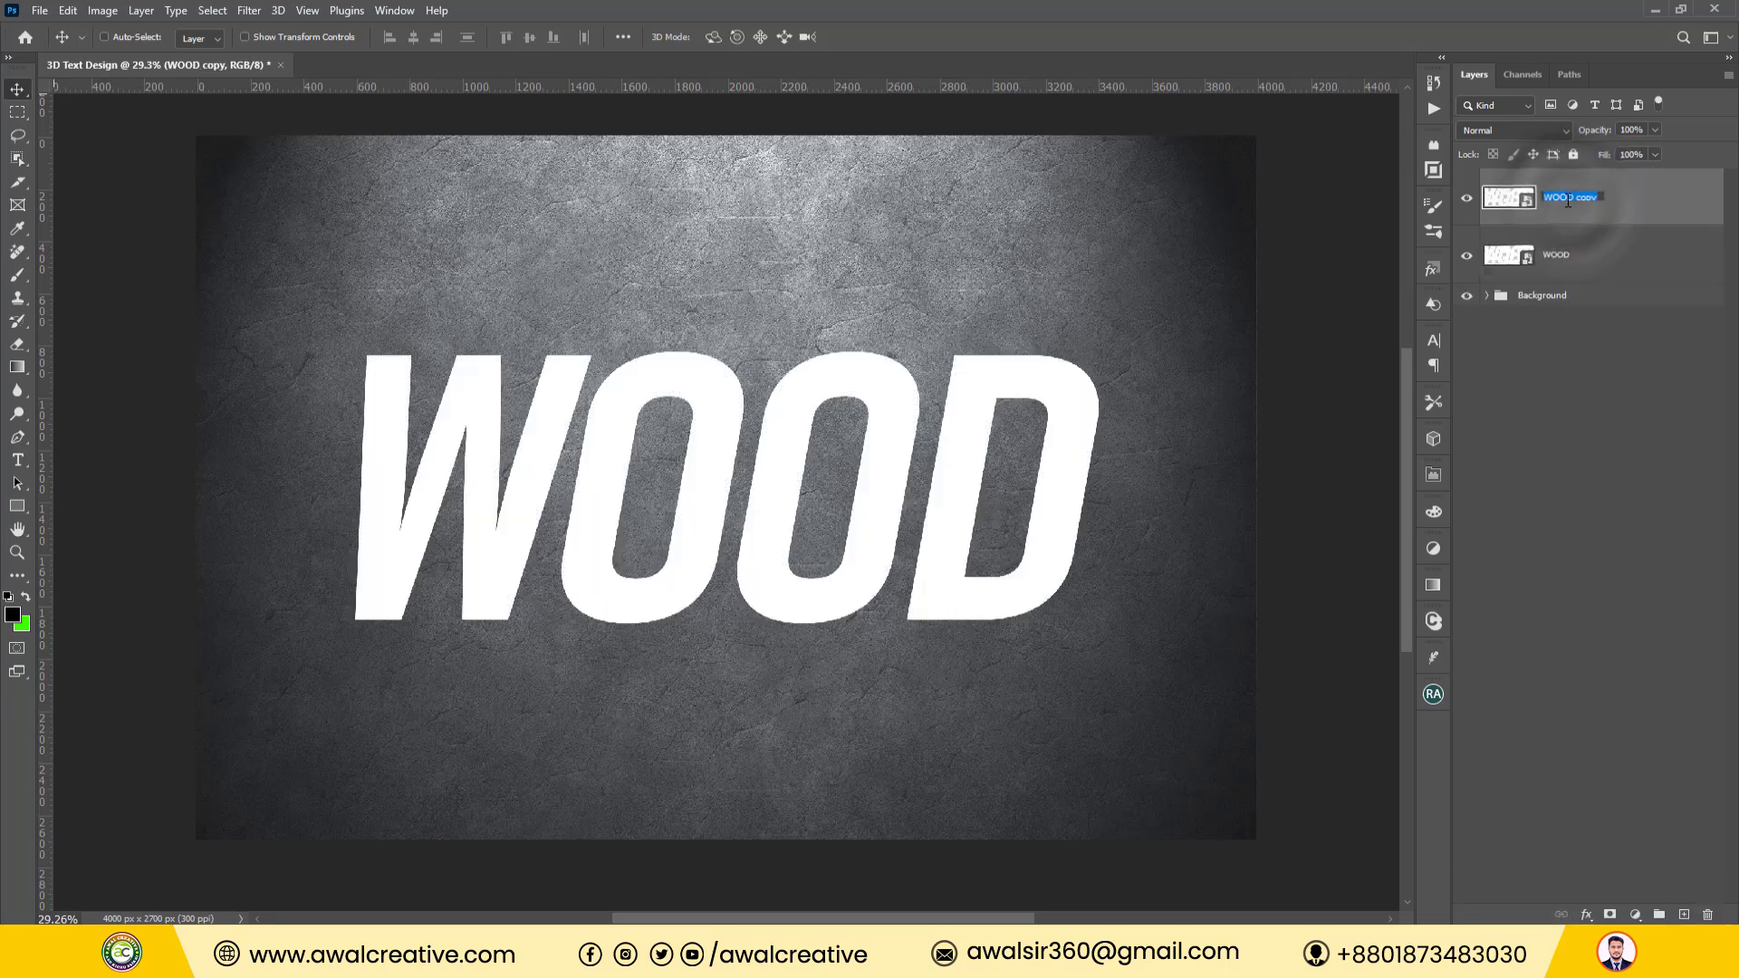
pyautogui.write('S')
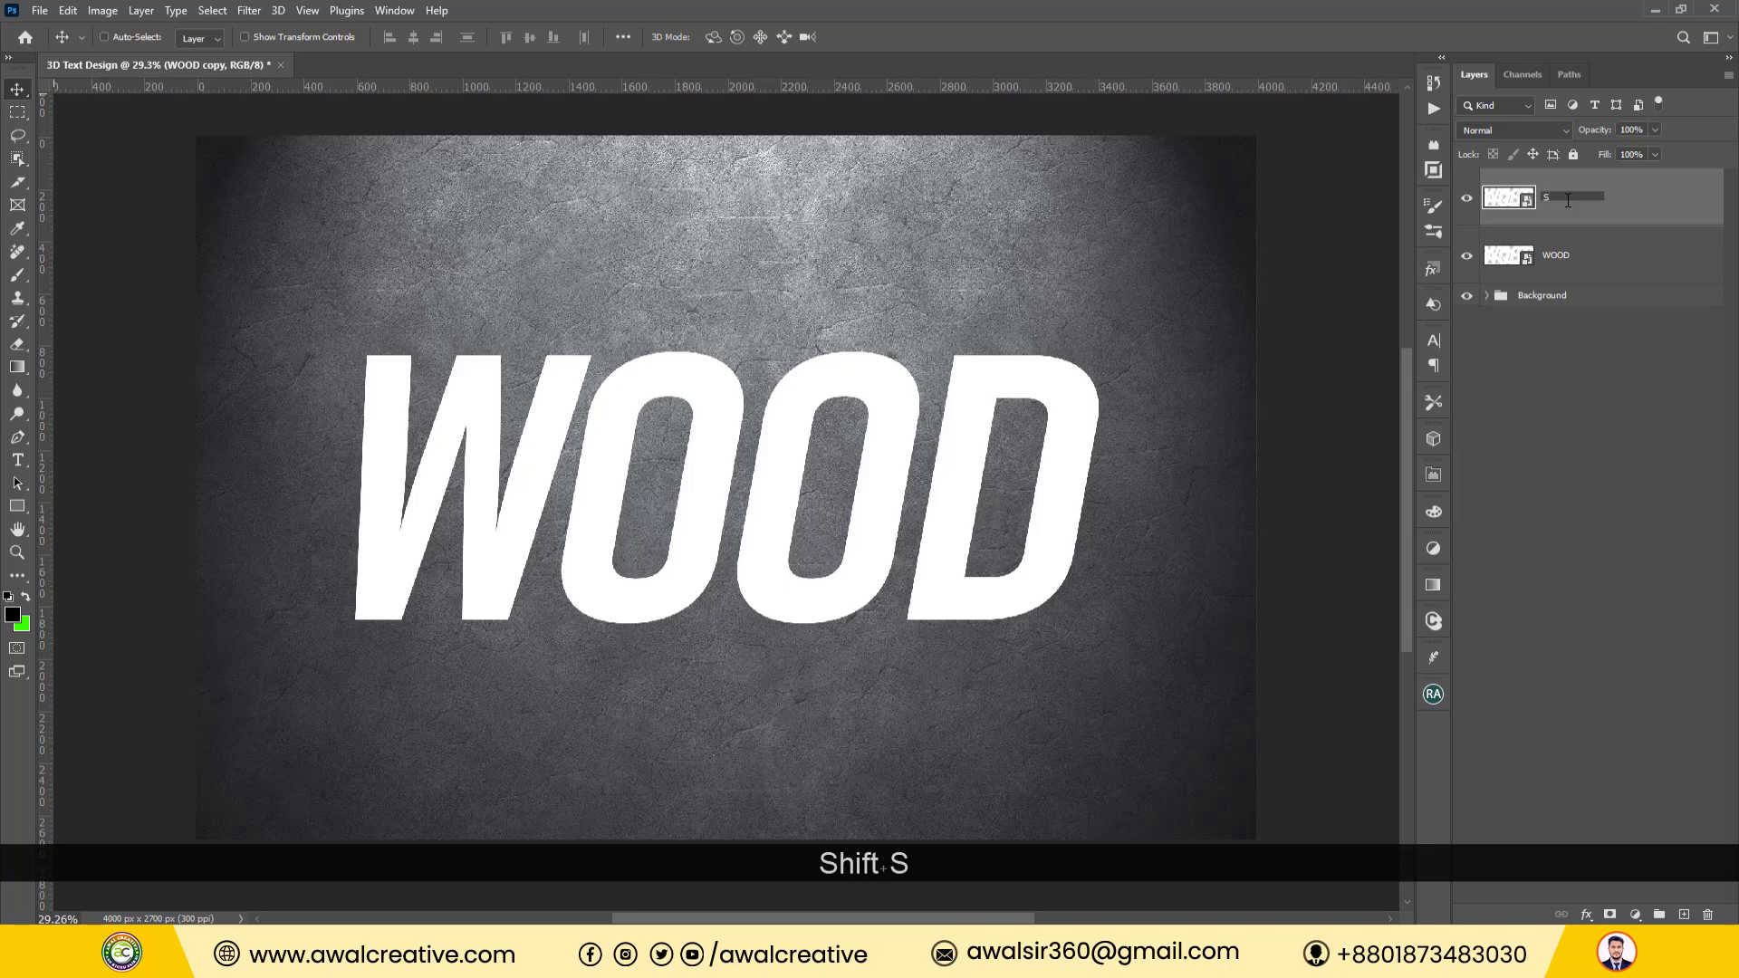
pyautogui.write('1')
pyautogui.press('Return')
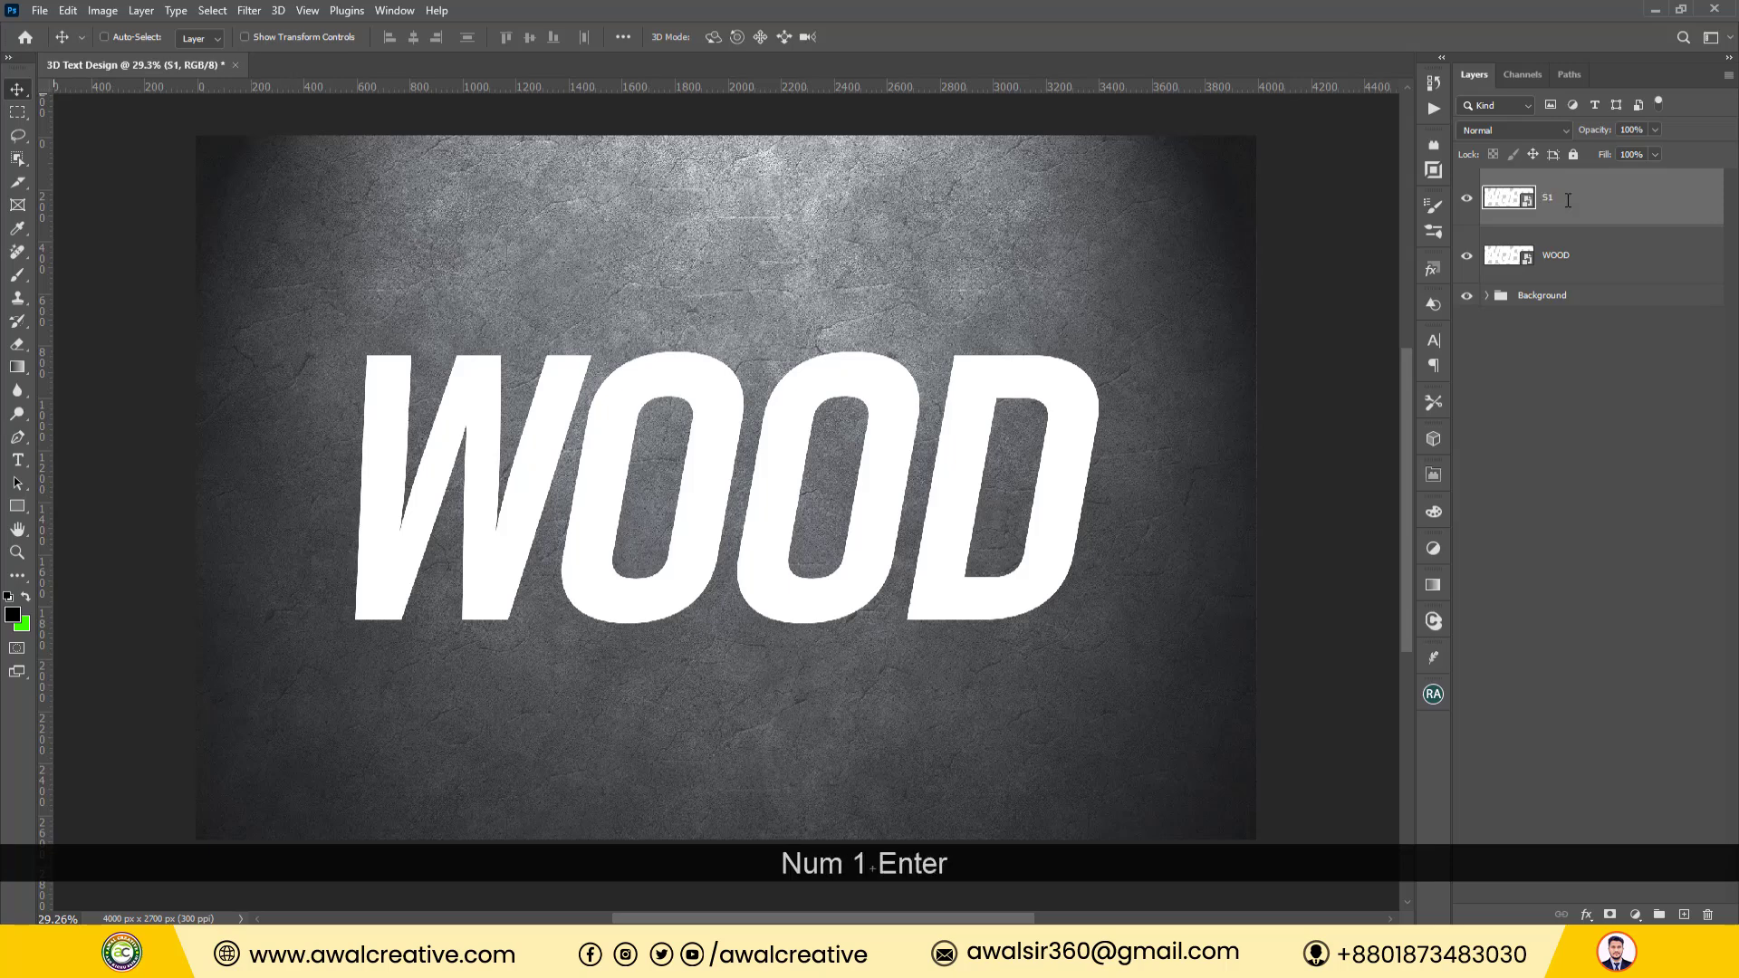
pyautogui.click(1560, 255)
pyautogui.doubleClick(1558, 255)
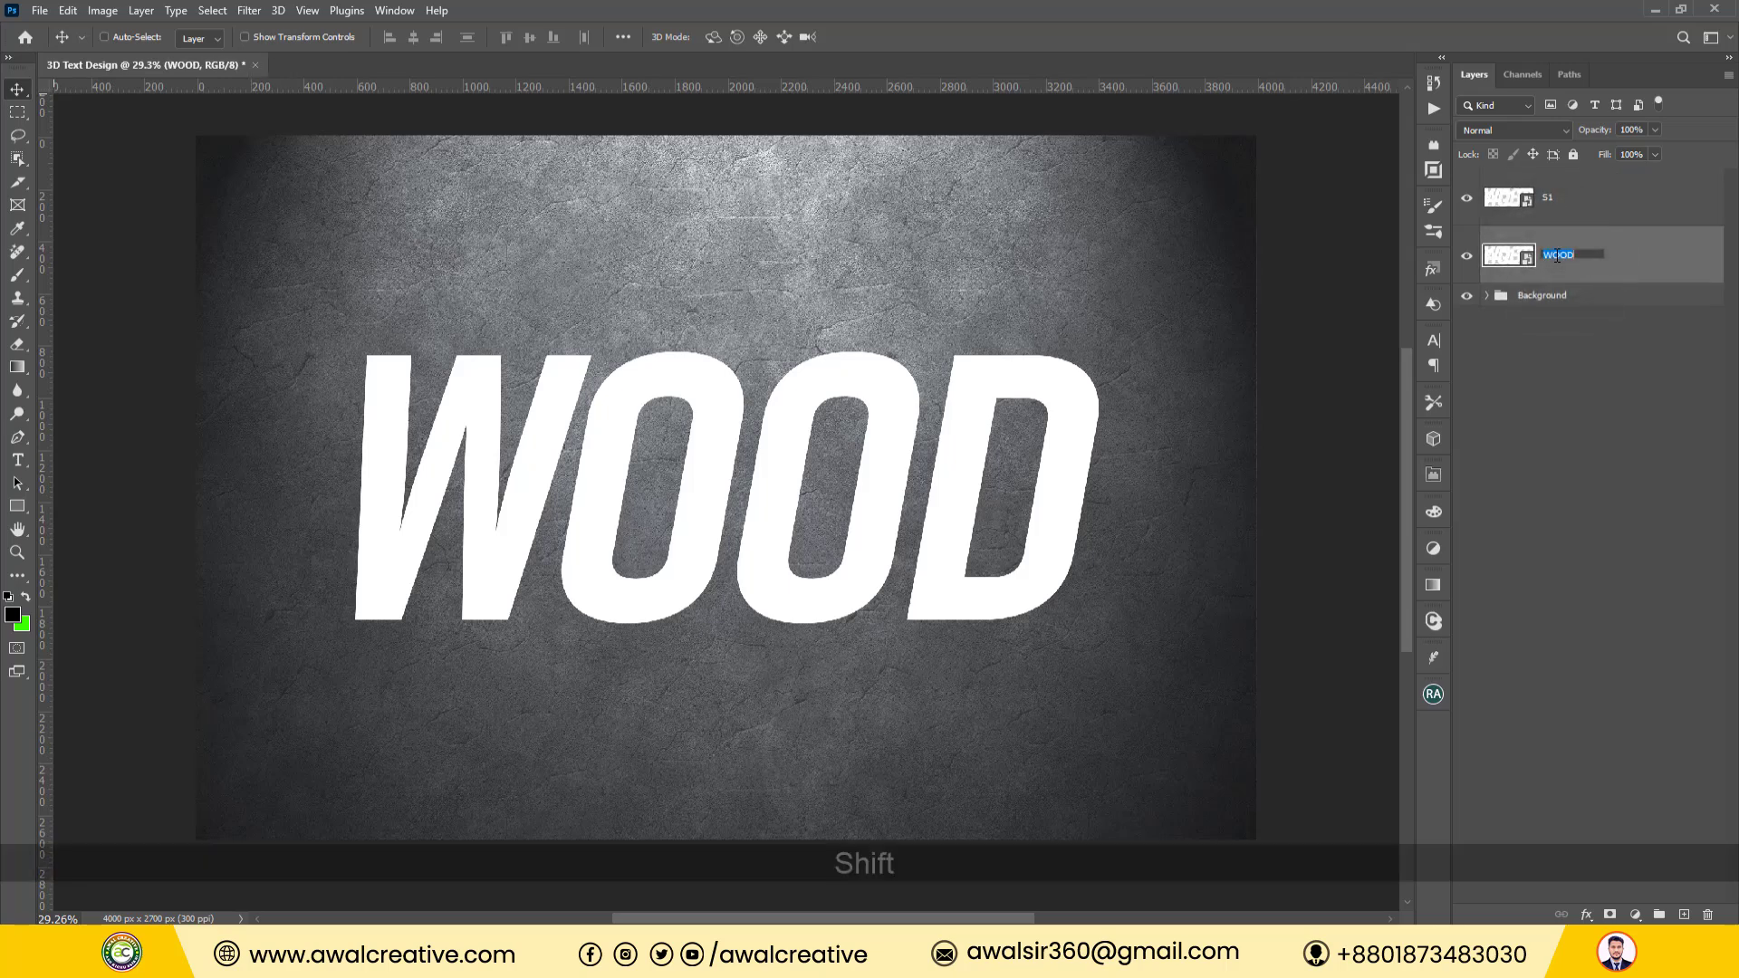
pyautogui.write('S2')
pyautogui.press('Return')
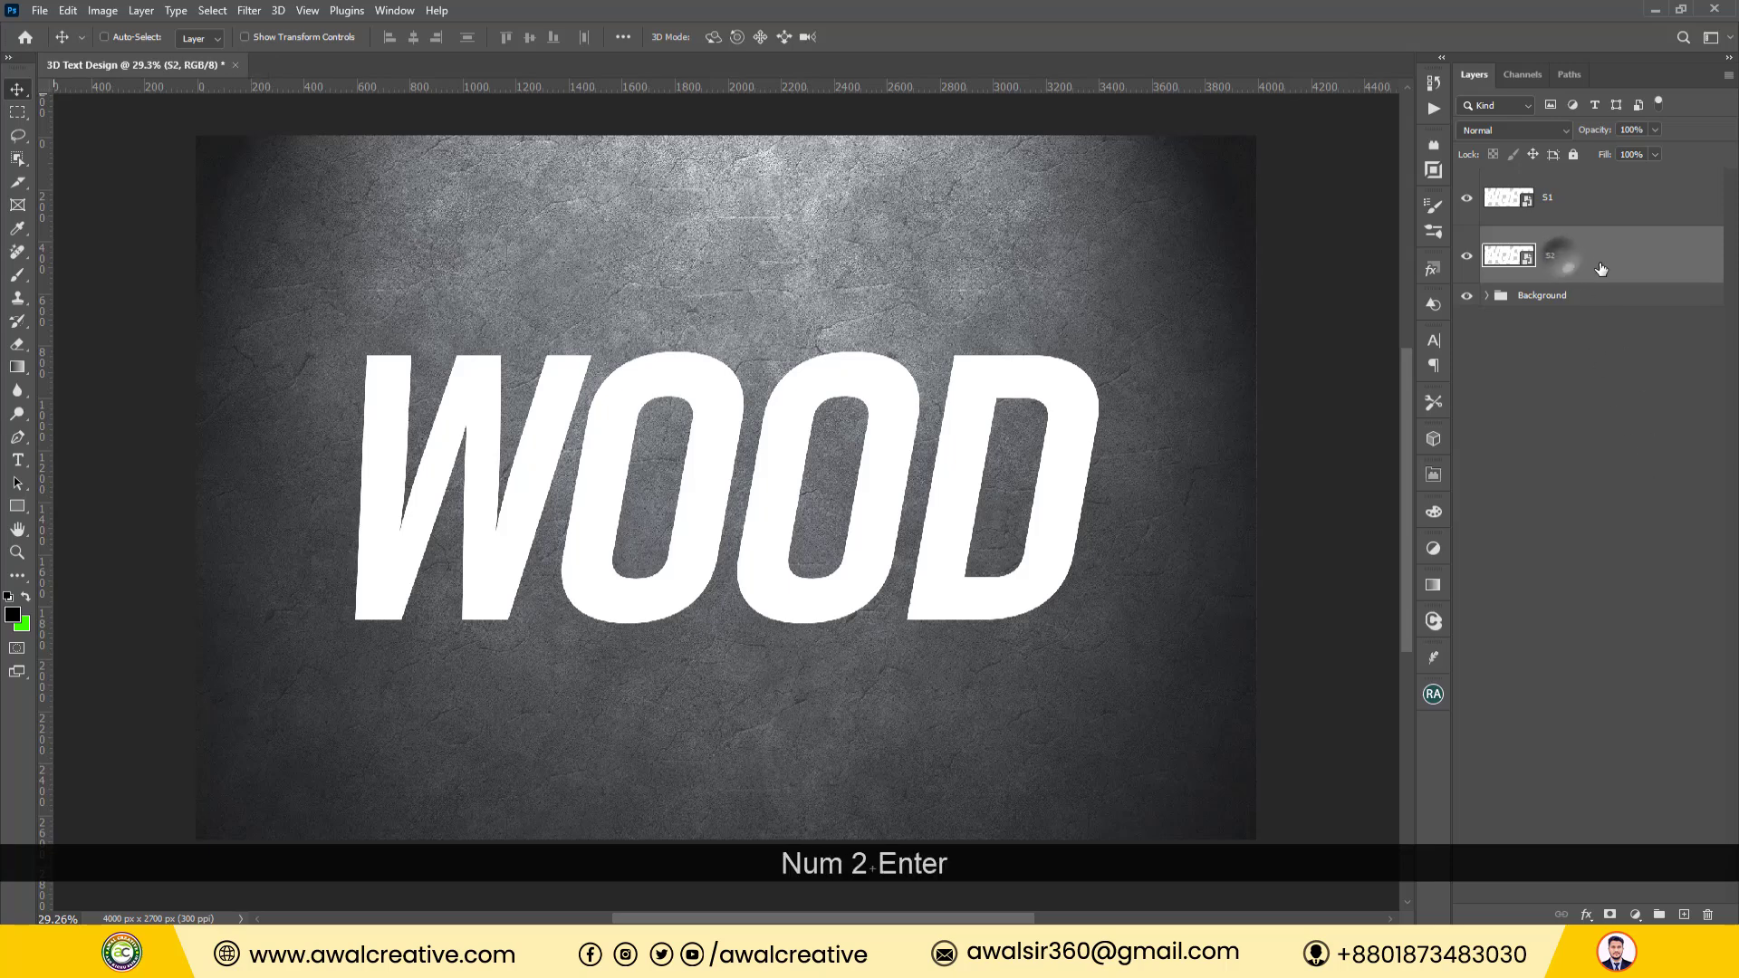
# Hide layer S1, then open the blending options of S2 and reset the effects list to its default.
pyautogui.click(1467, 198)
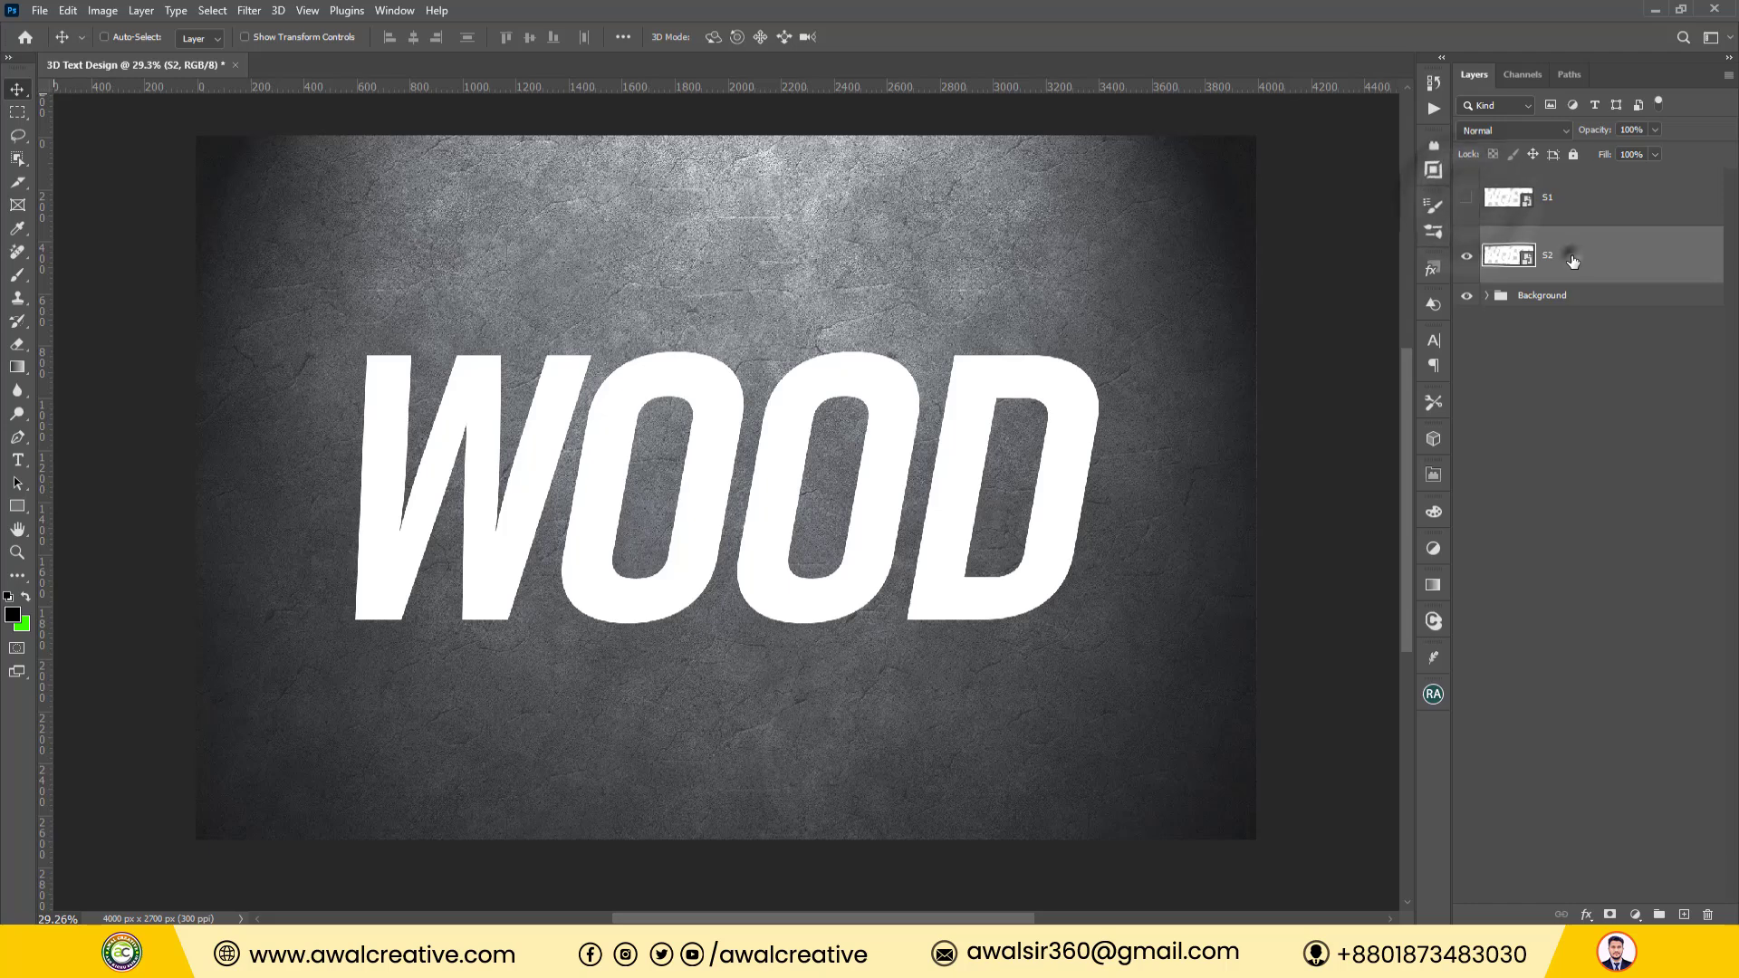
pyautogui.click(1573, 257)
pyautogui.rightClick(1578, 256)
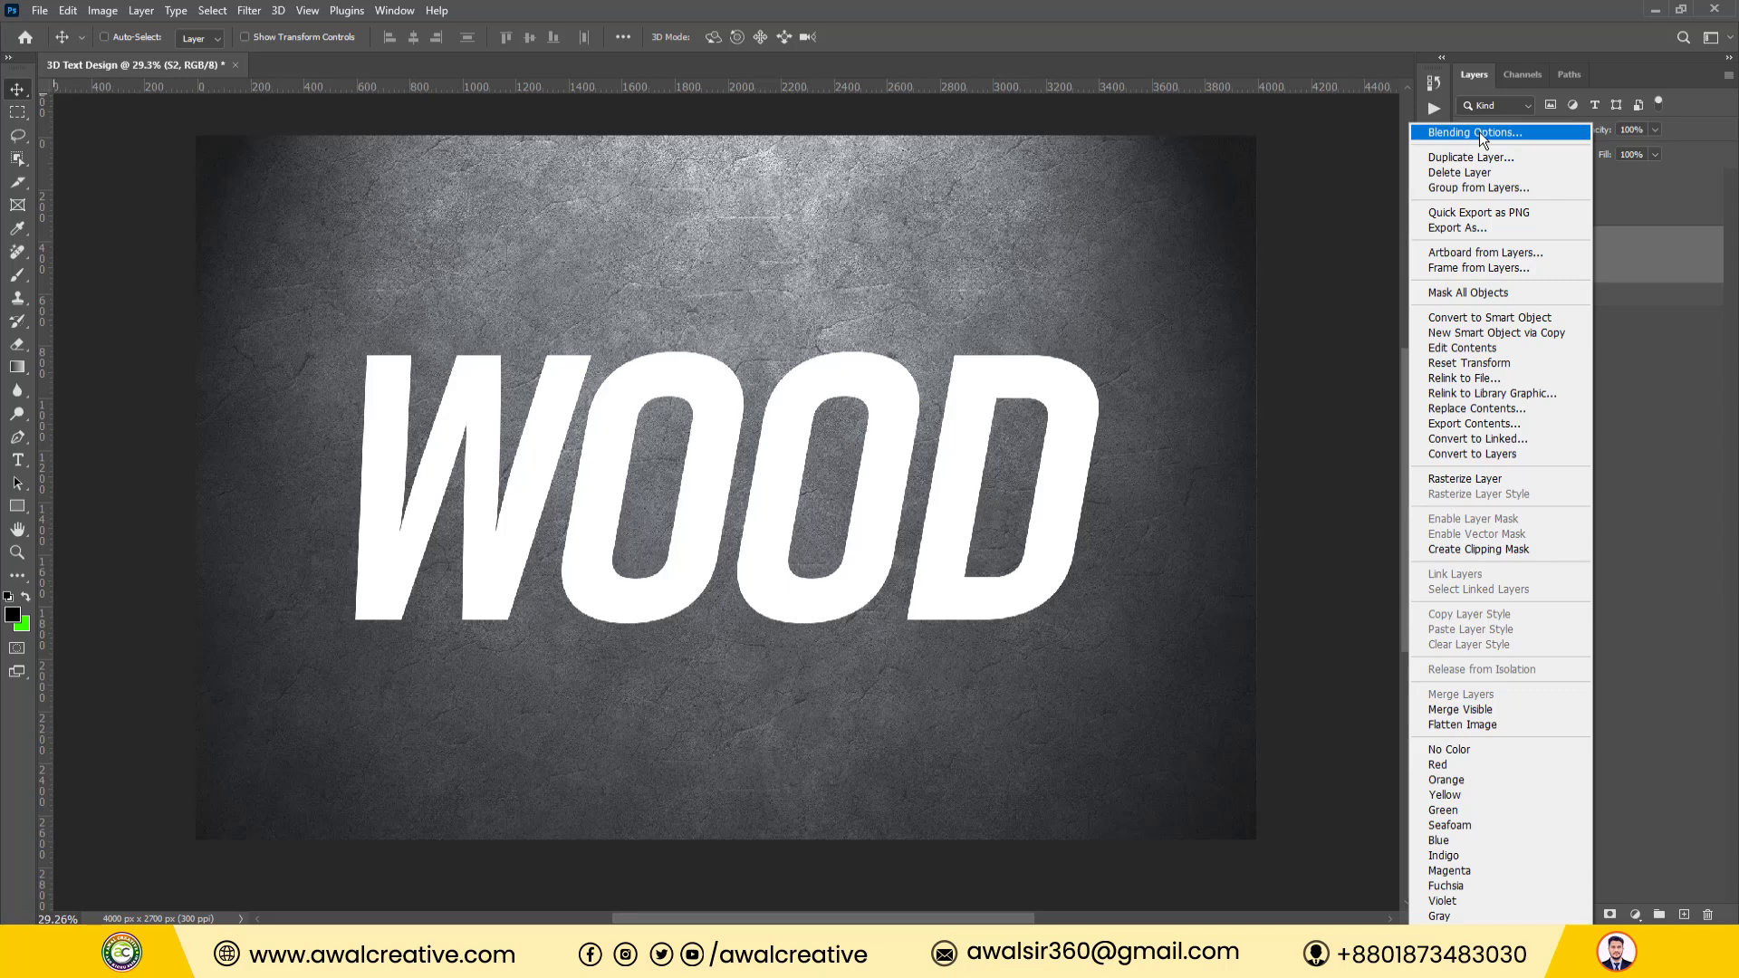
pyautogui.click(1480, 132)
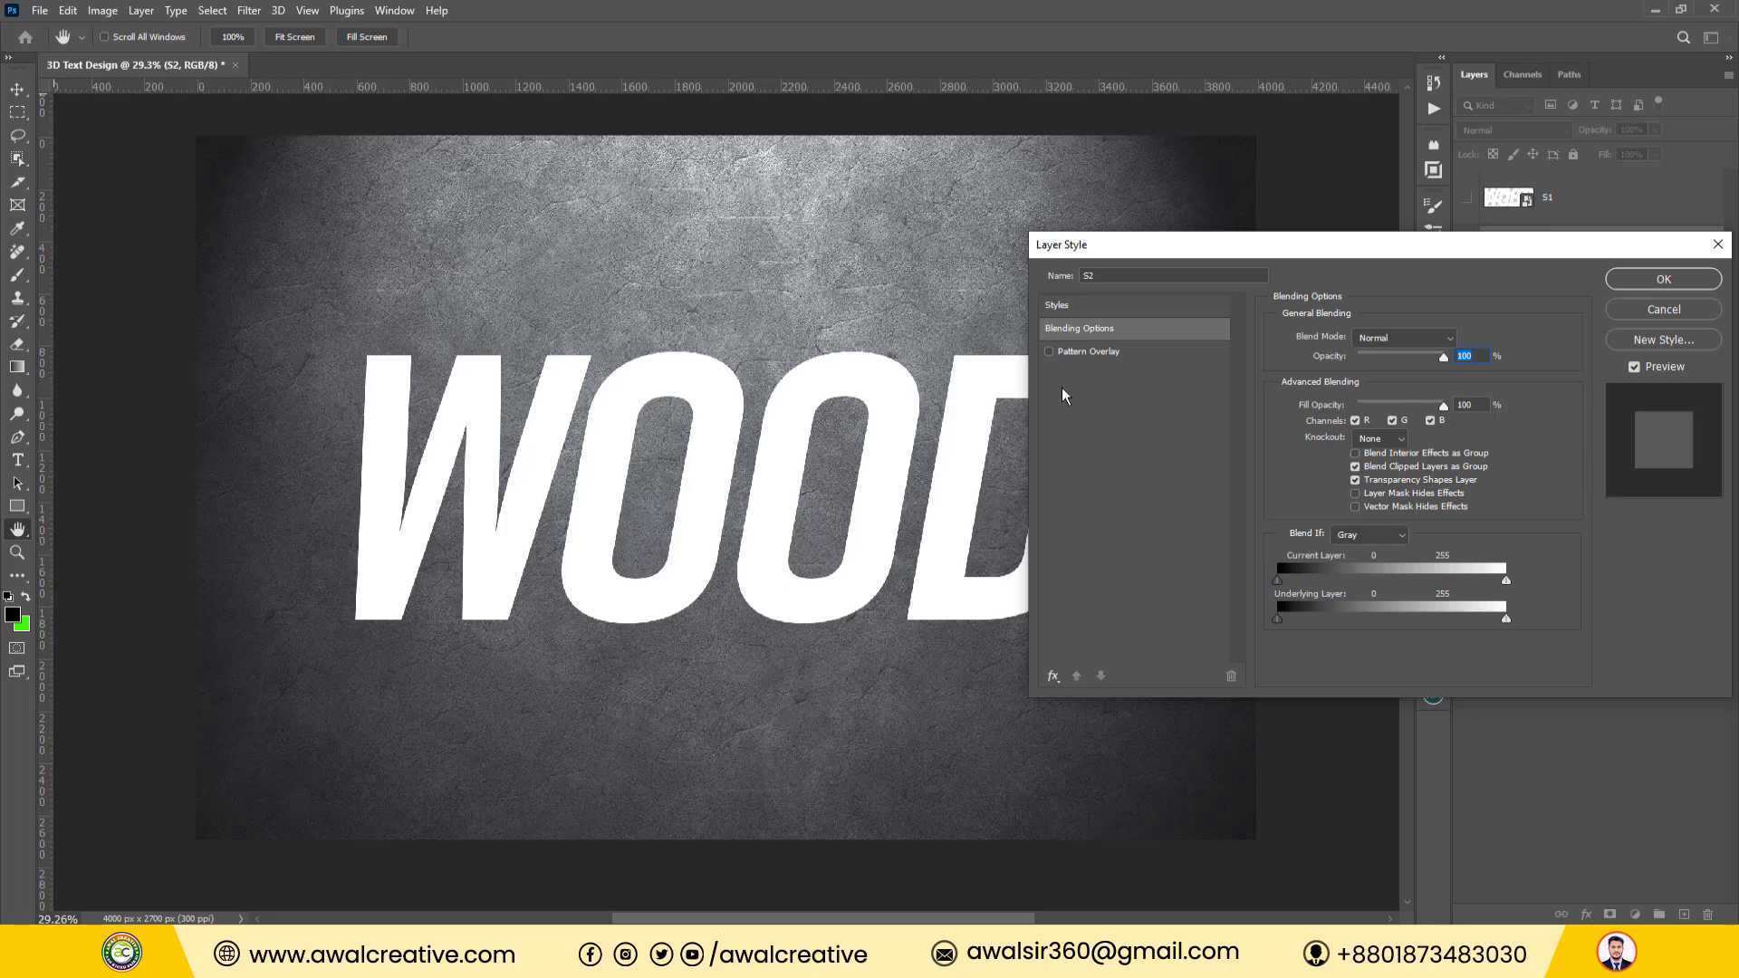
pyautogui.click(1052, 676)
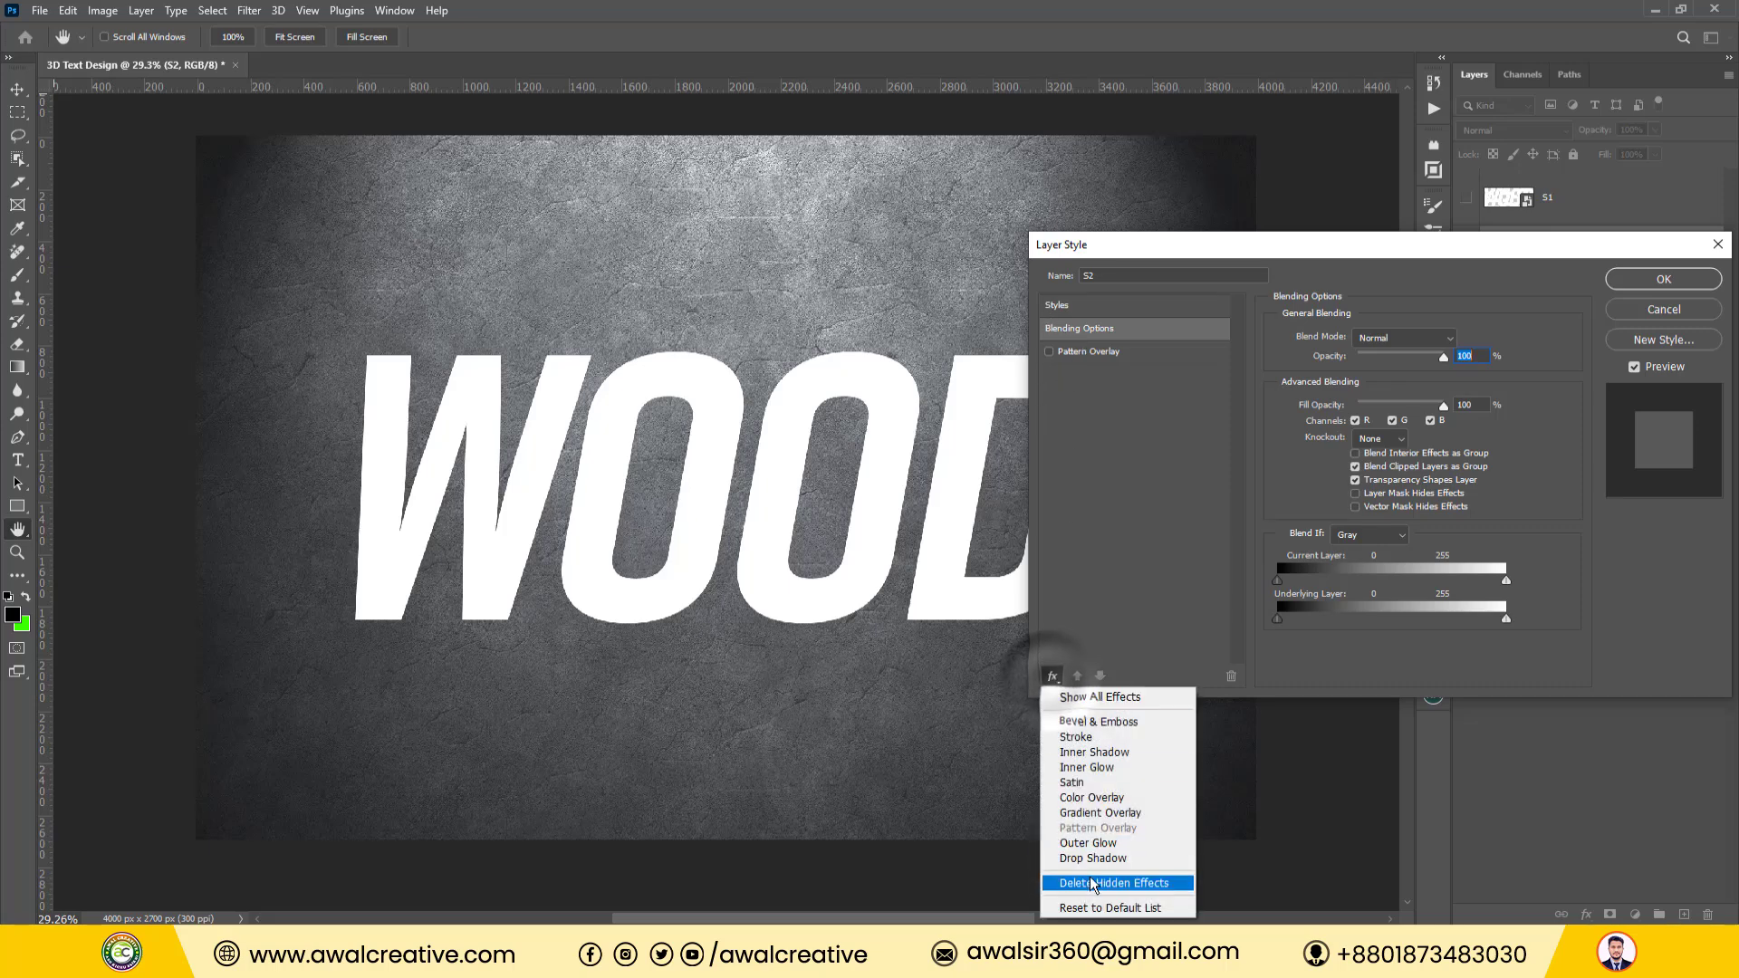
pyautogui.click(1091, 907)
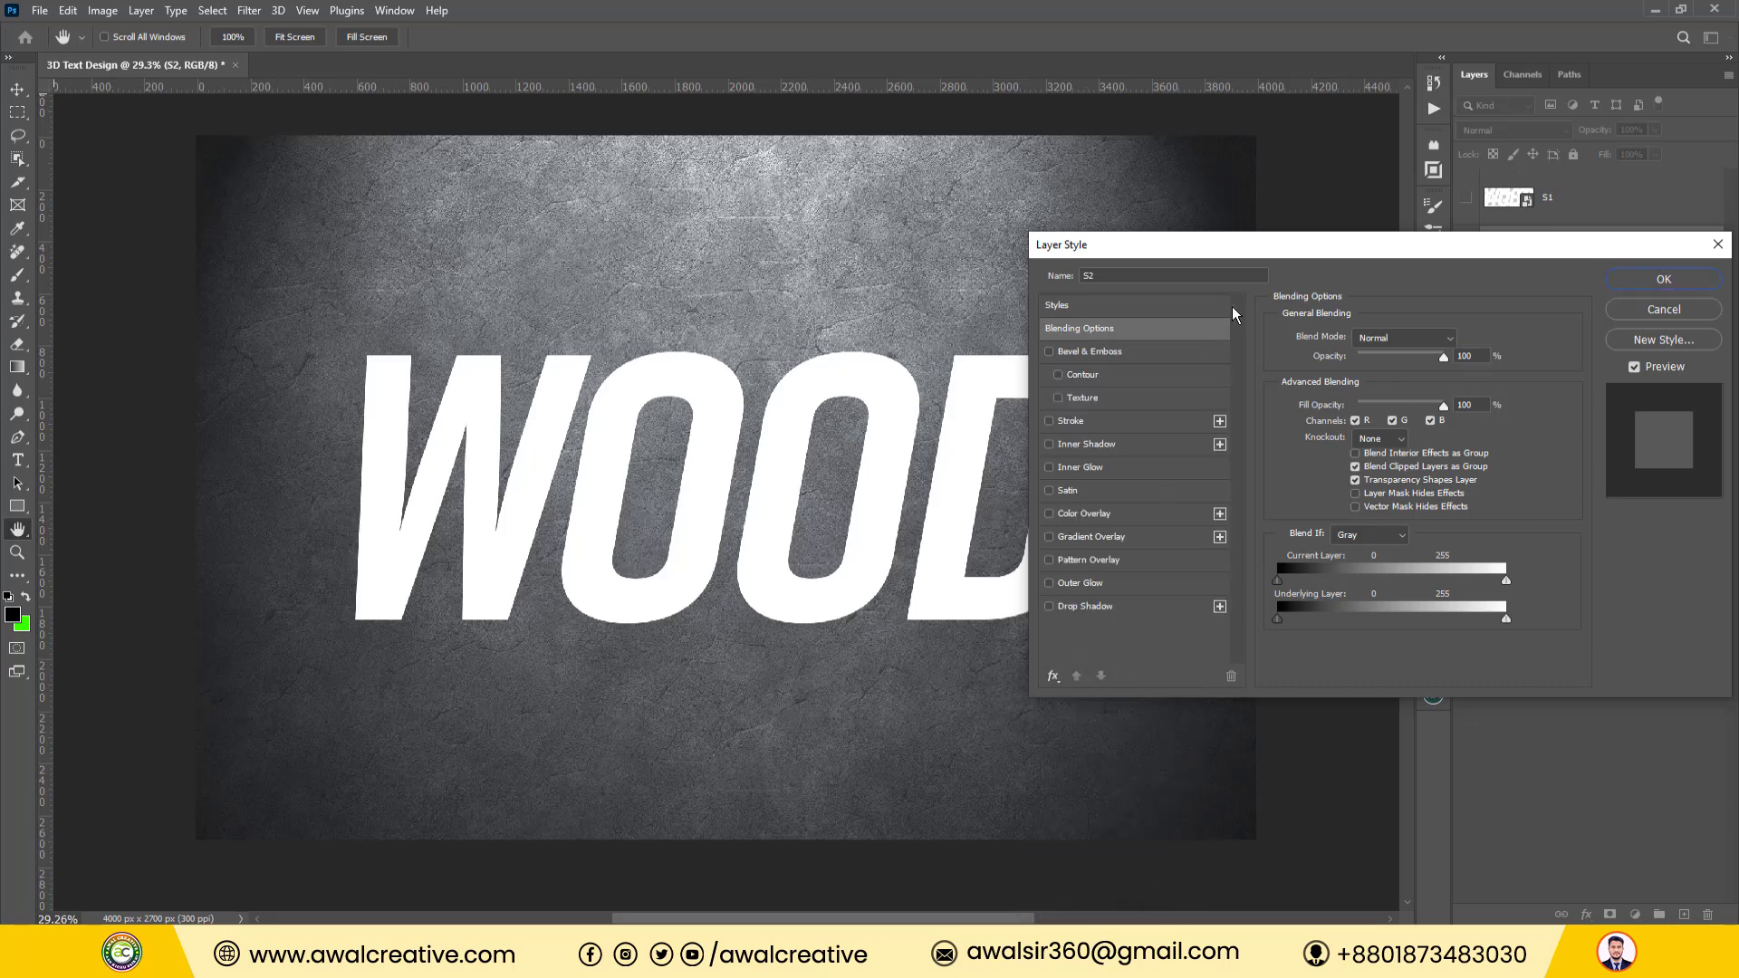
# Apply a black (000000) Color Overlay to S2 and collapse its effects in the layer list.
pyautogui.click(1101, 507)
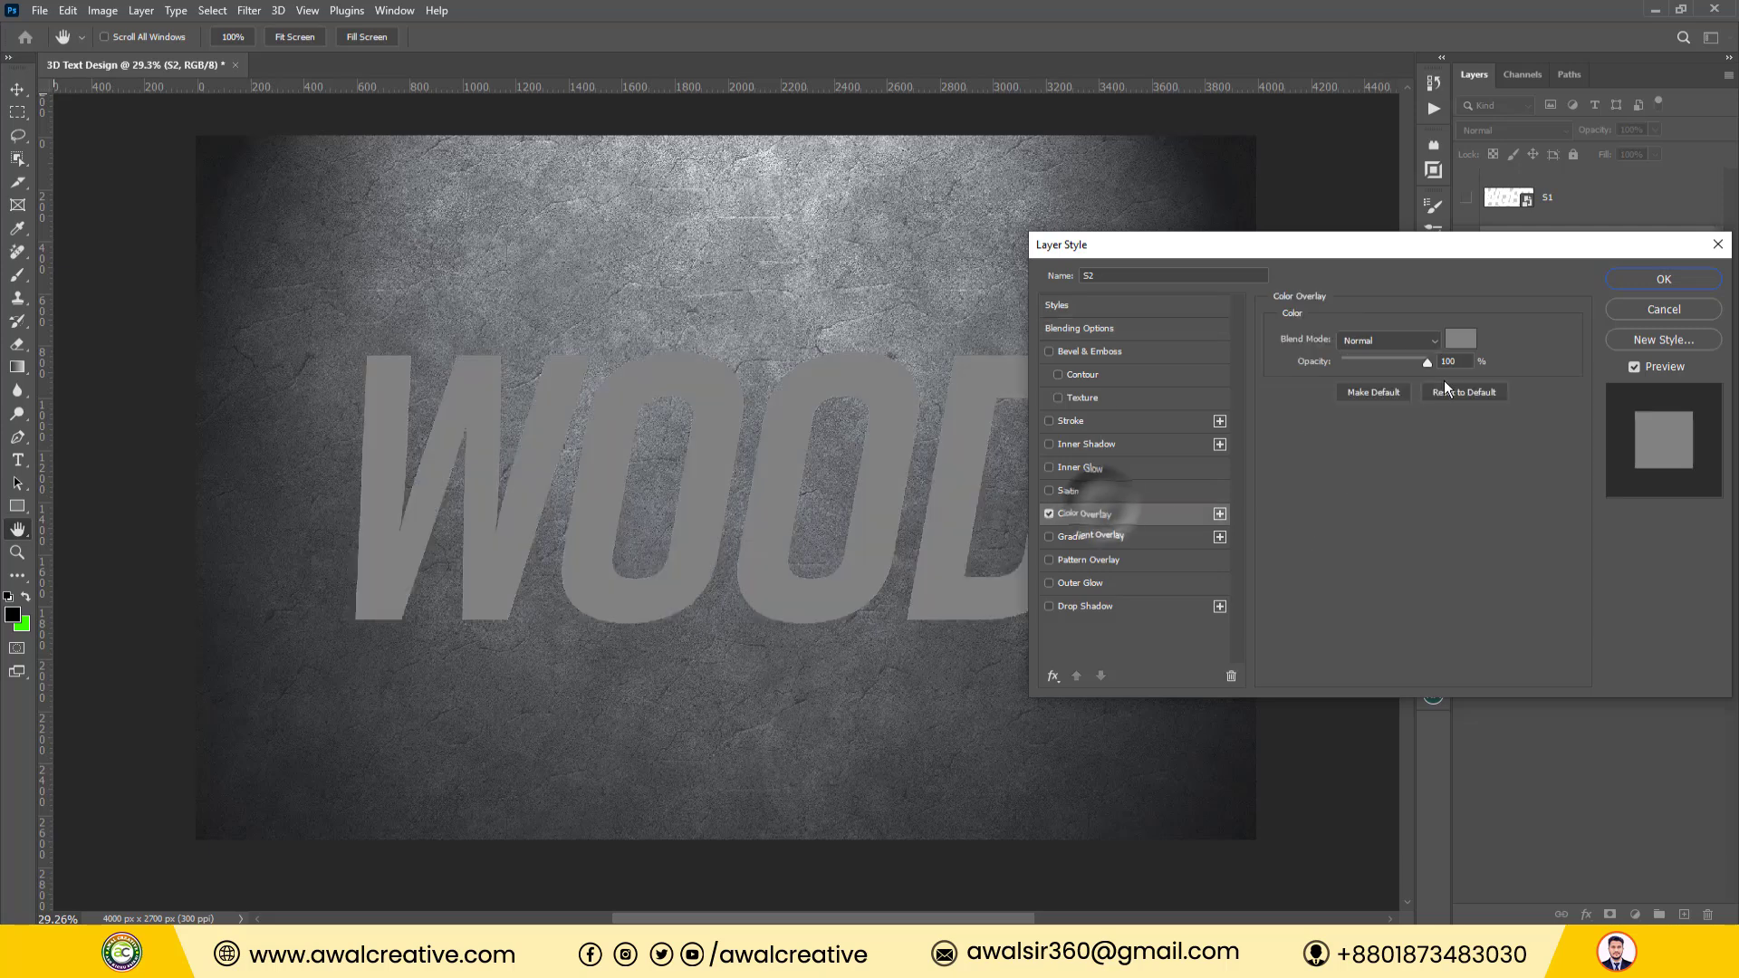
pyautogui.click(1466, 345)
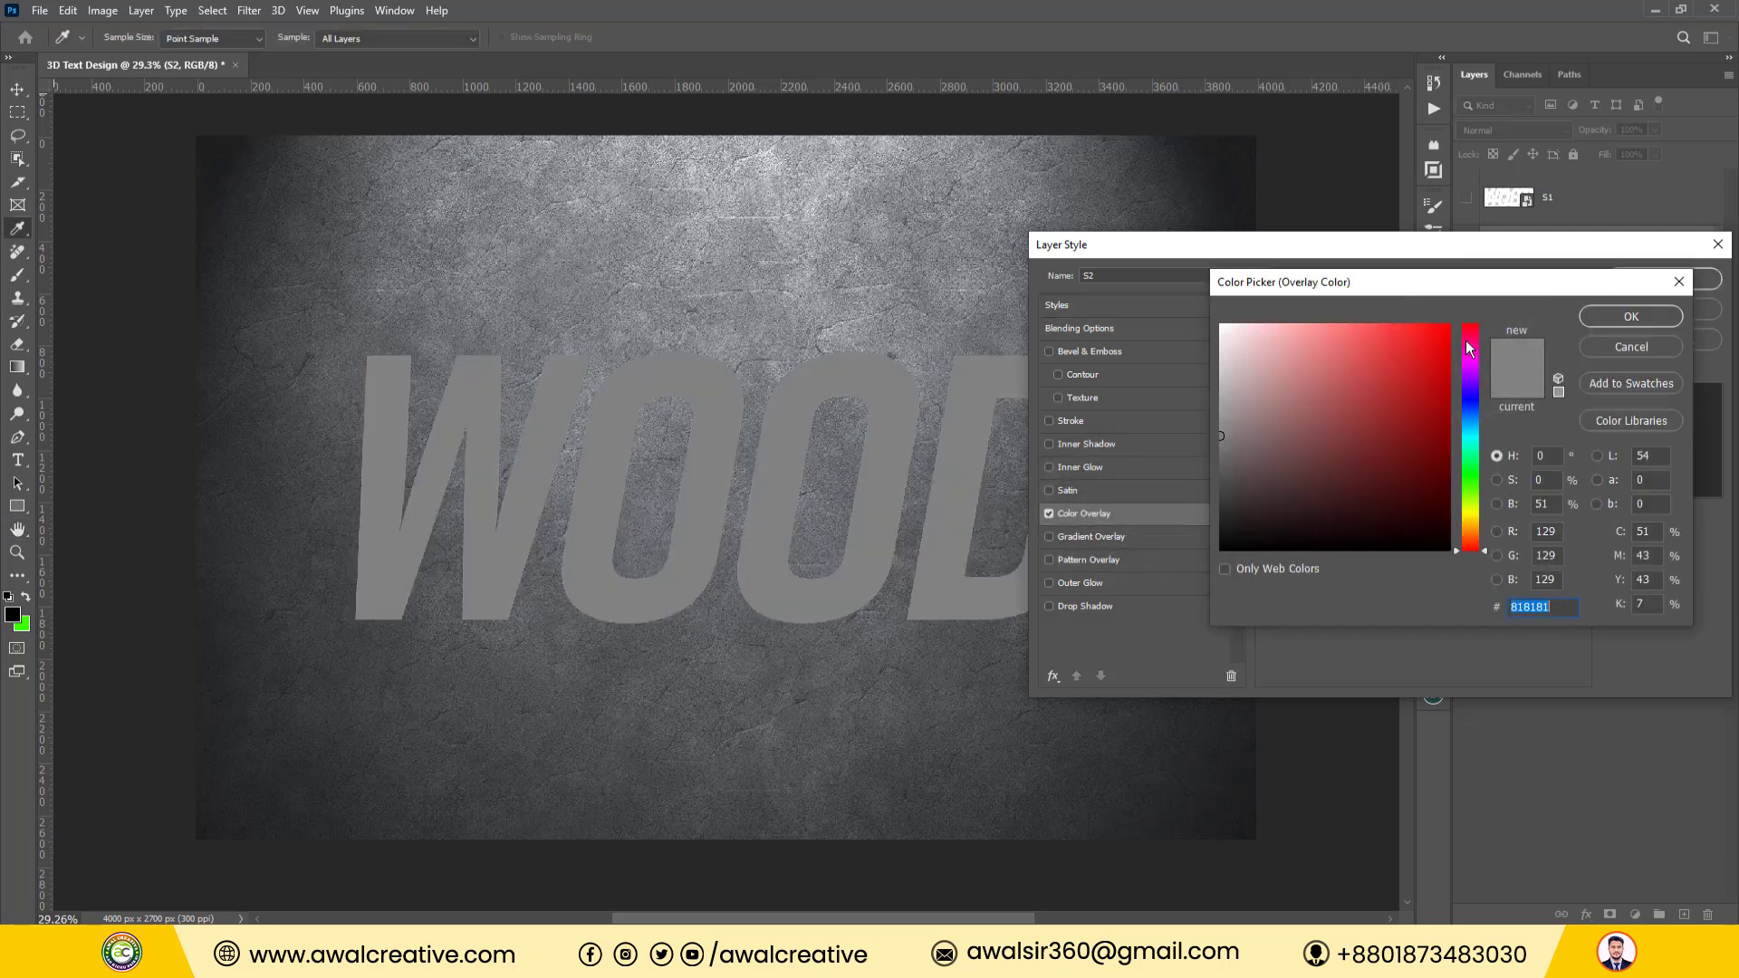
pyautogui.moveTo(1374, 485); pyautogui.dragTo(1066, 603)
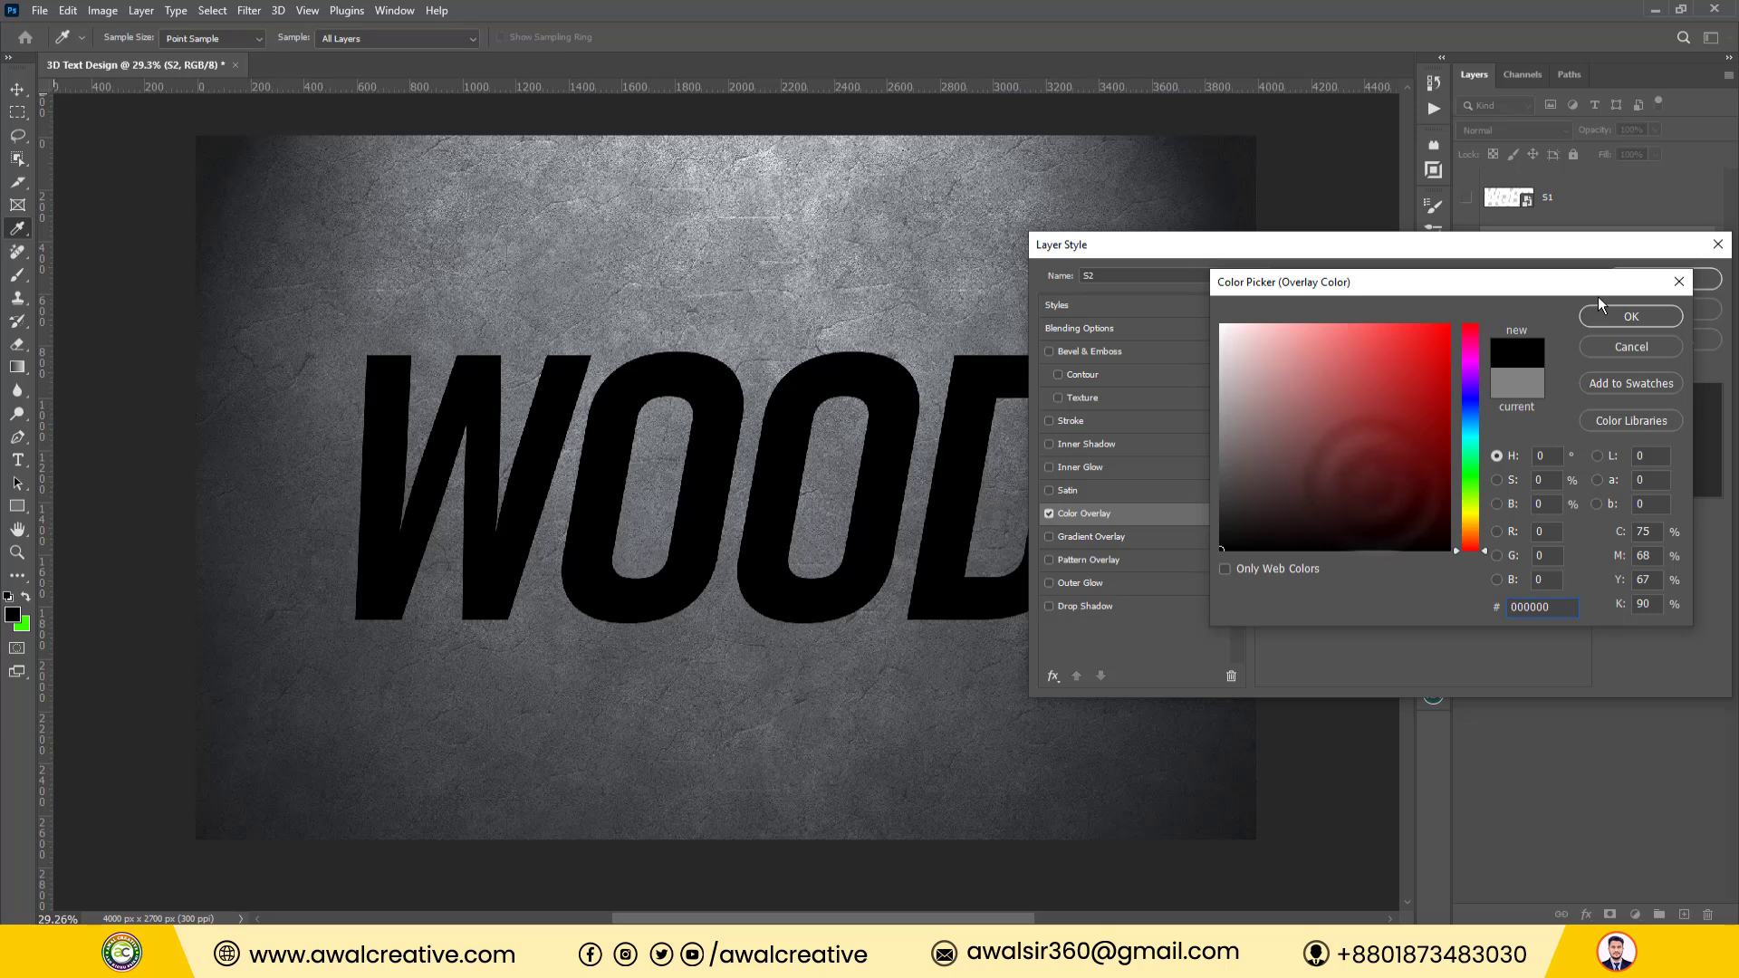
pyautogui.click(1588, 322)
pyautogui.click(1663, 277)
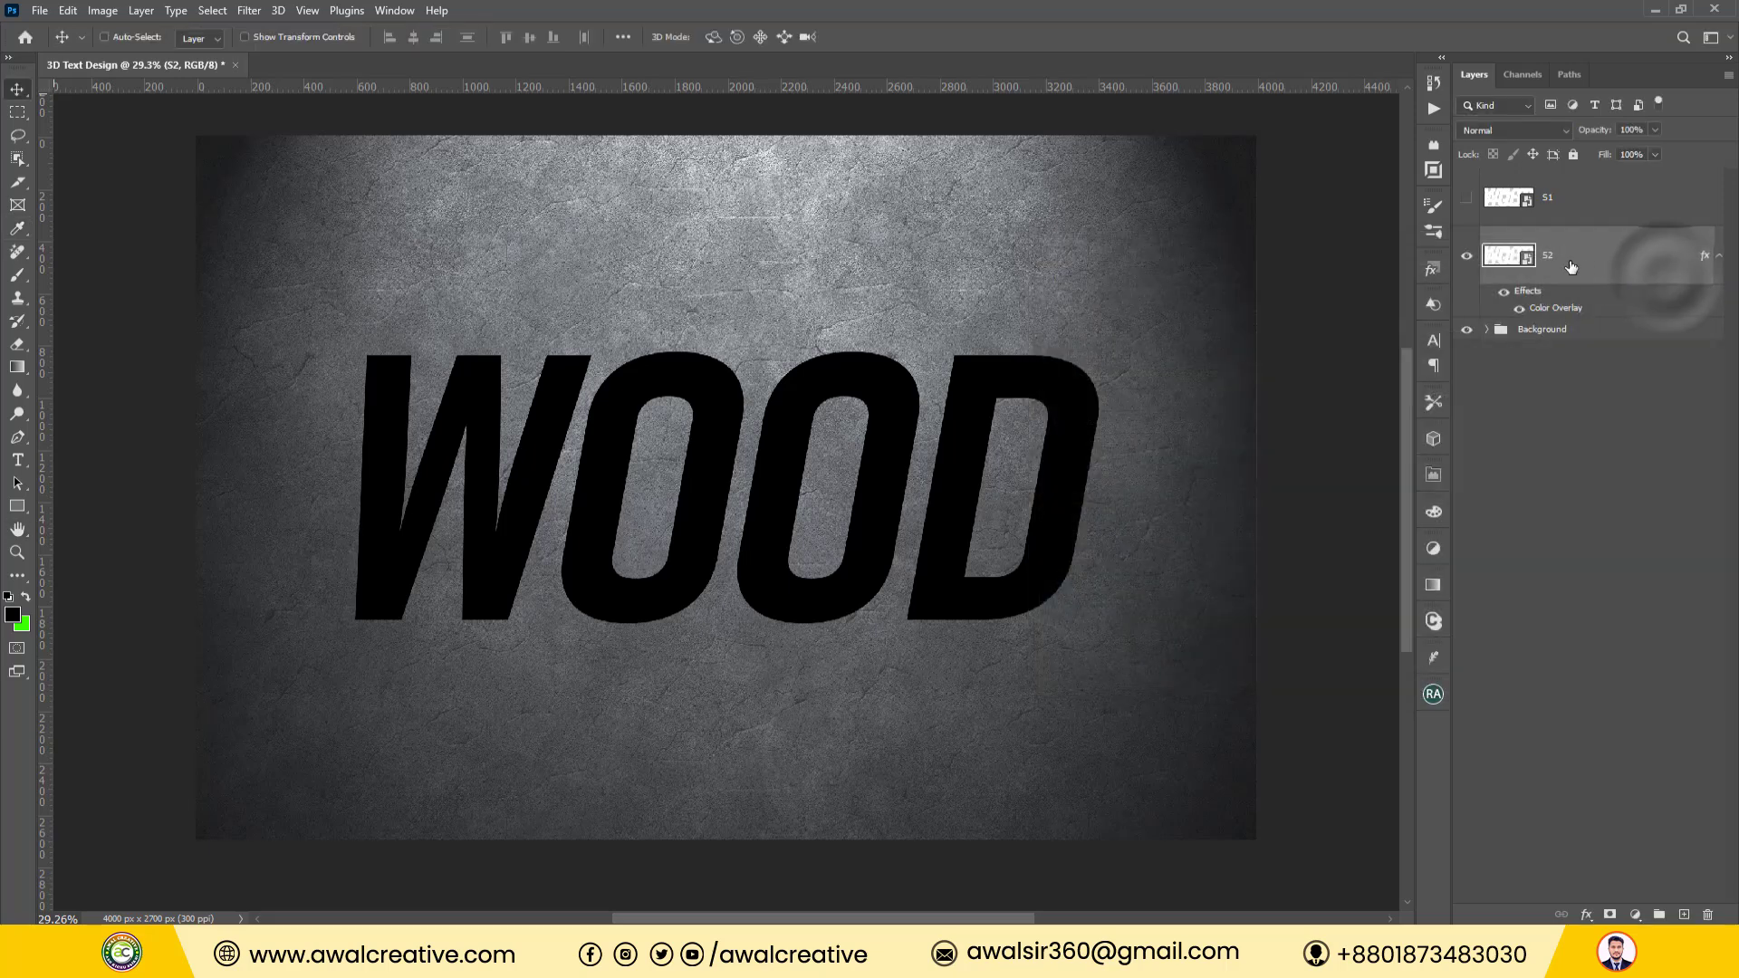
pyautogui.click(1720, 256)
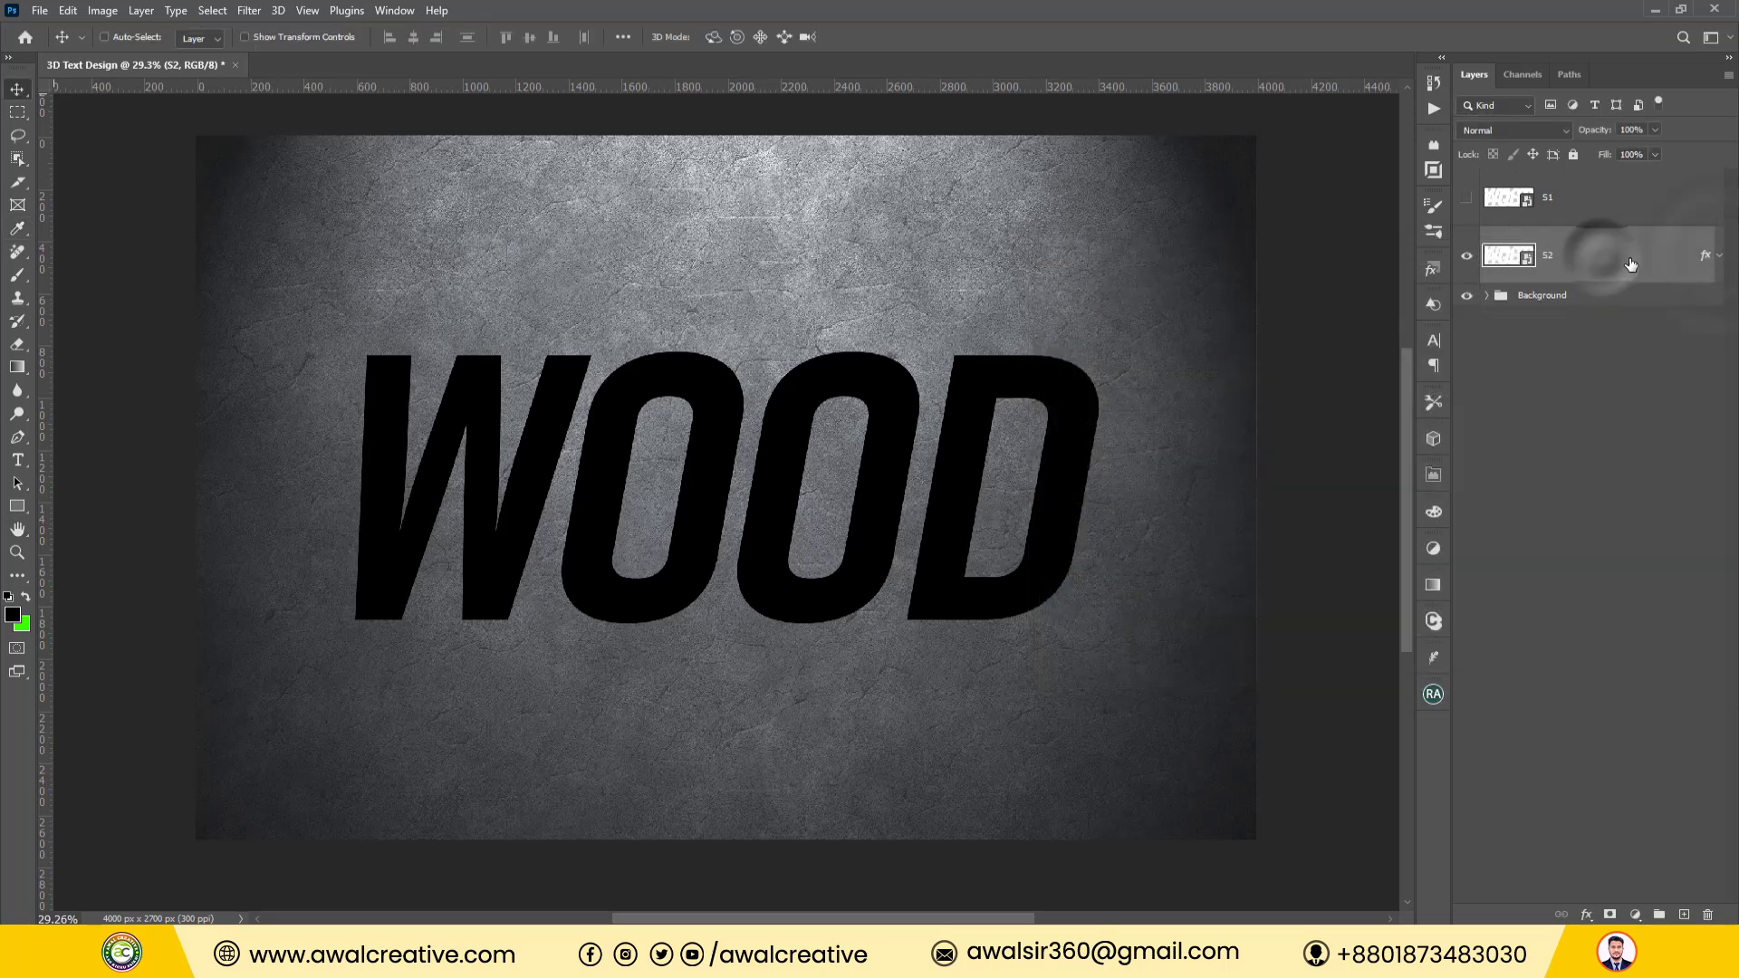
# Apply a Motion Blur to S2 with an angle of -90° and a distance of 200 pixels.
pyautogui.click(252, 10)
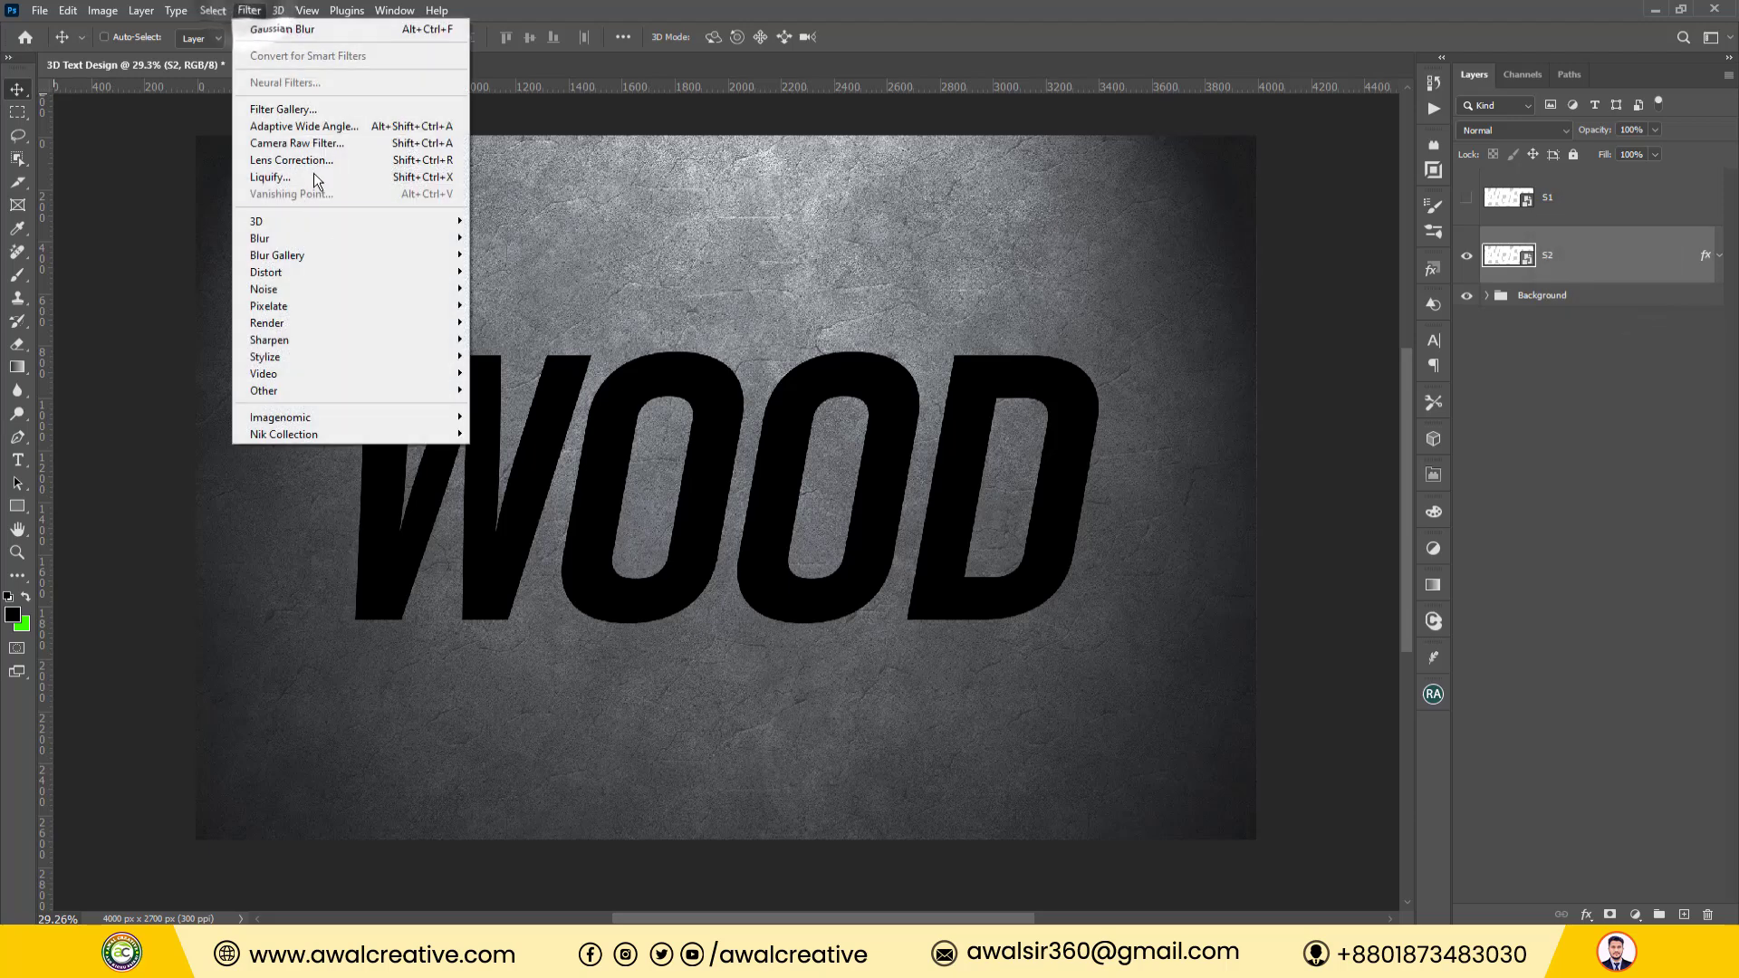
pyautogui.moveTo(351, 237)
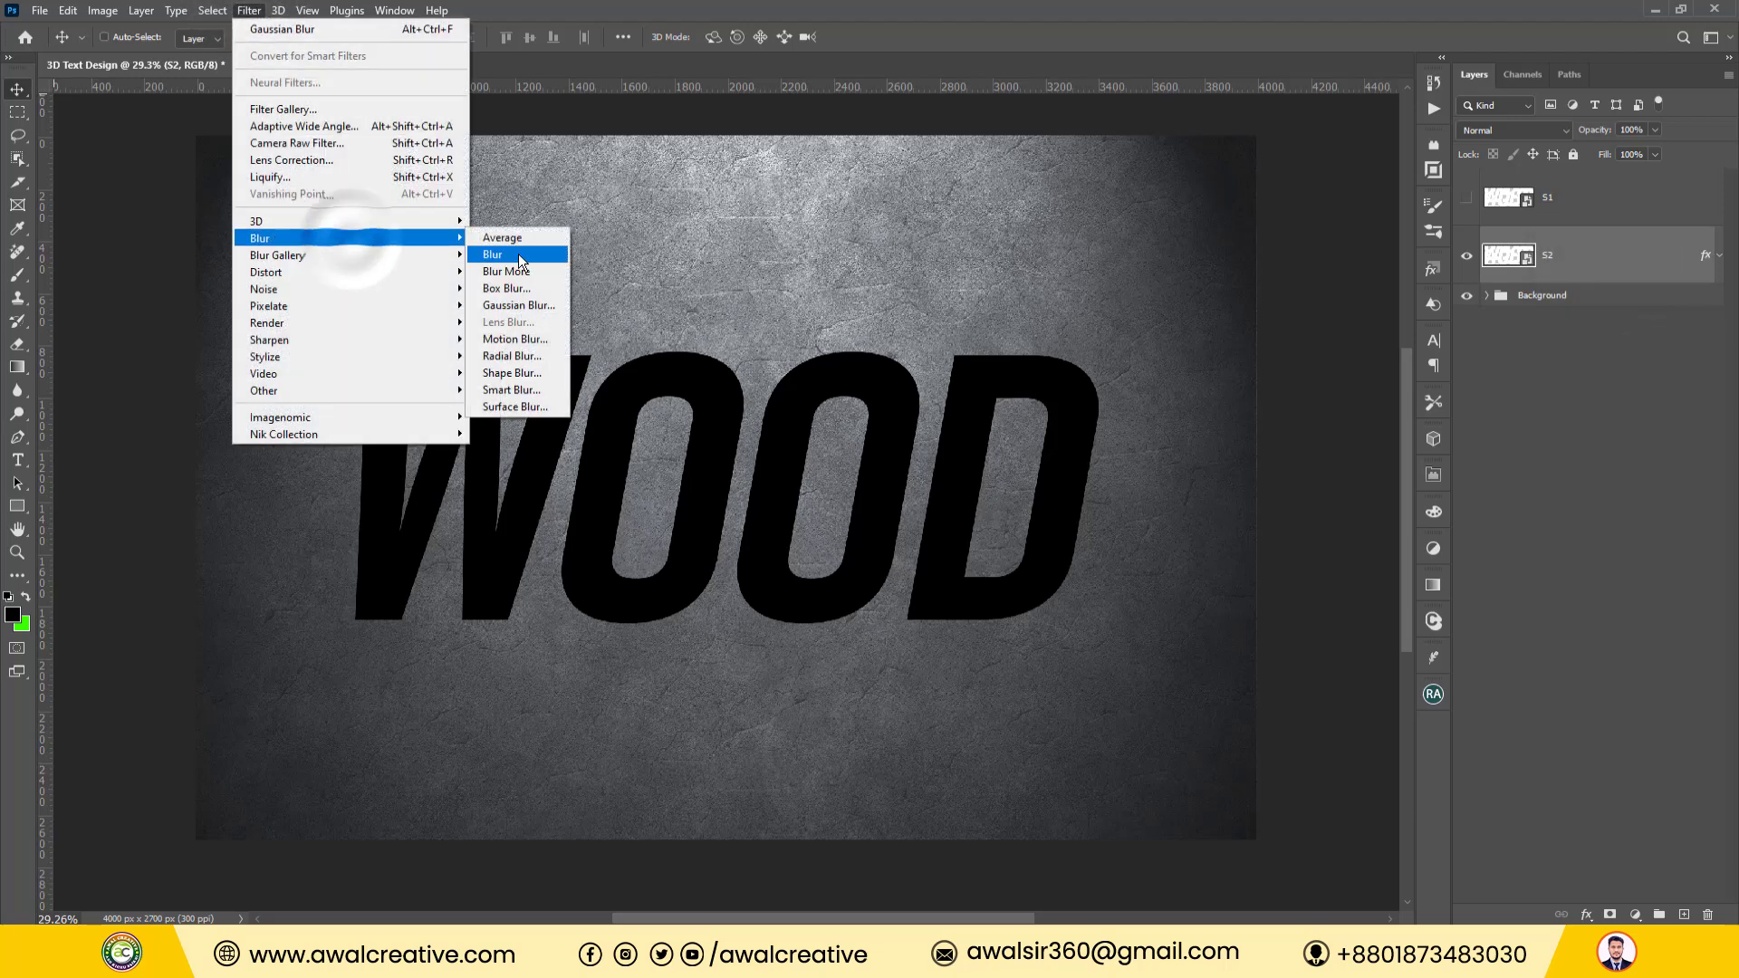
pyautogui.click(514, 338)
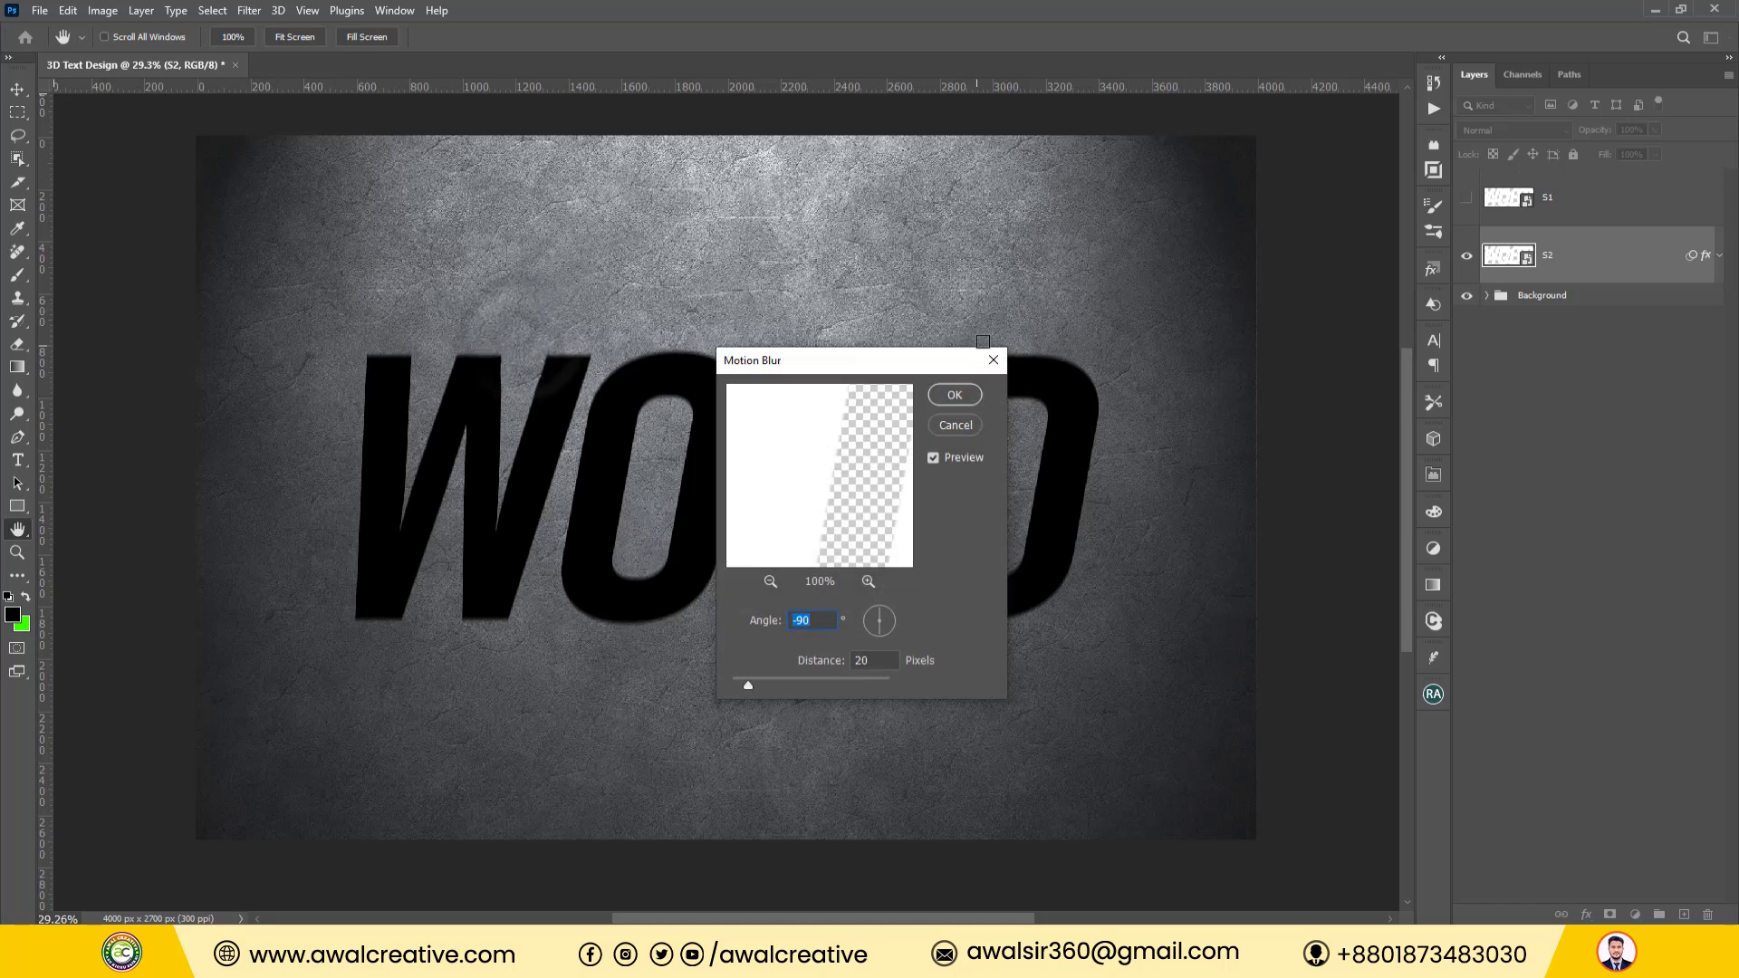
pyautogui.doubleClick(822, 619)
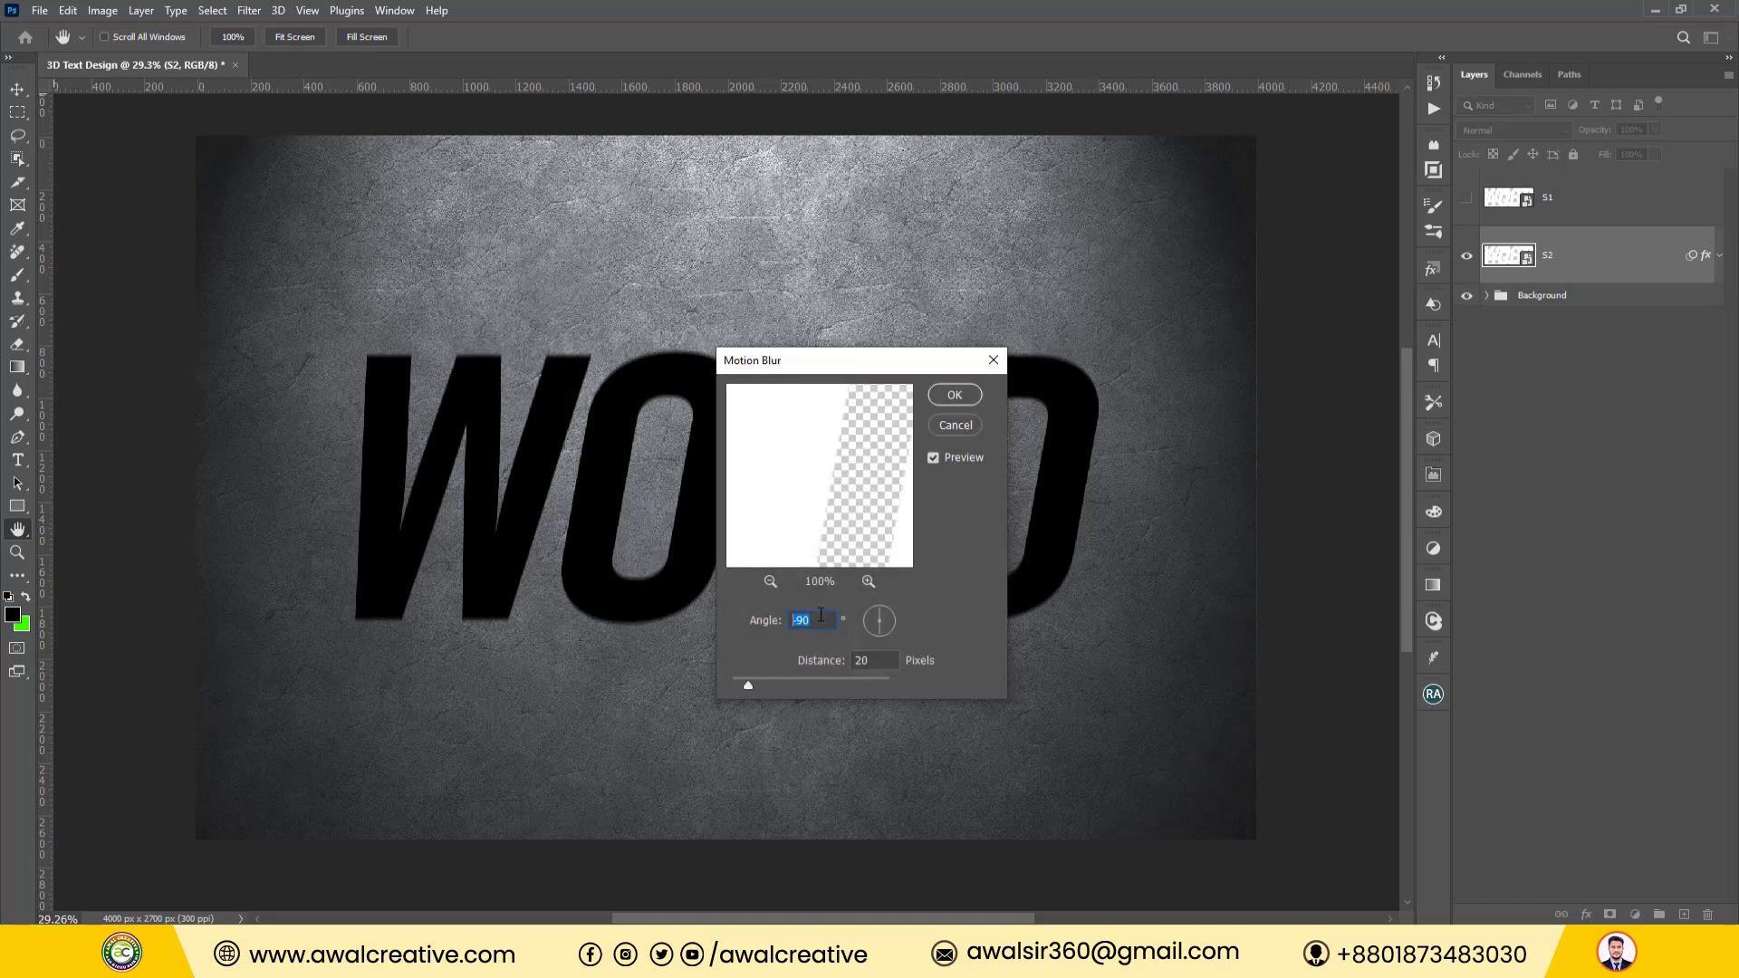
pyautogui.doubleClick(865, 660)
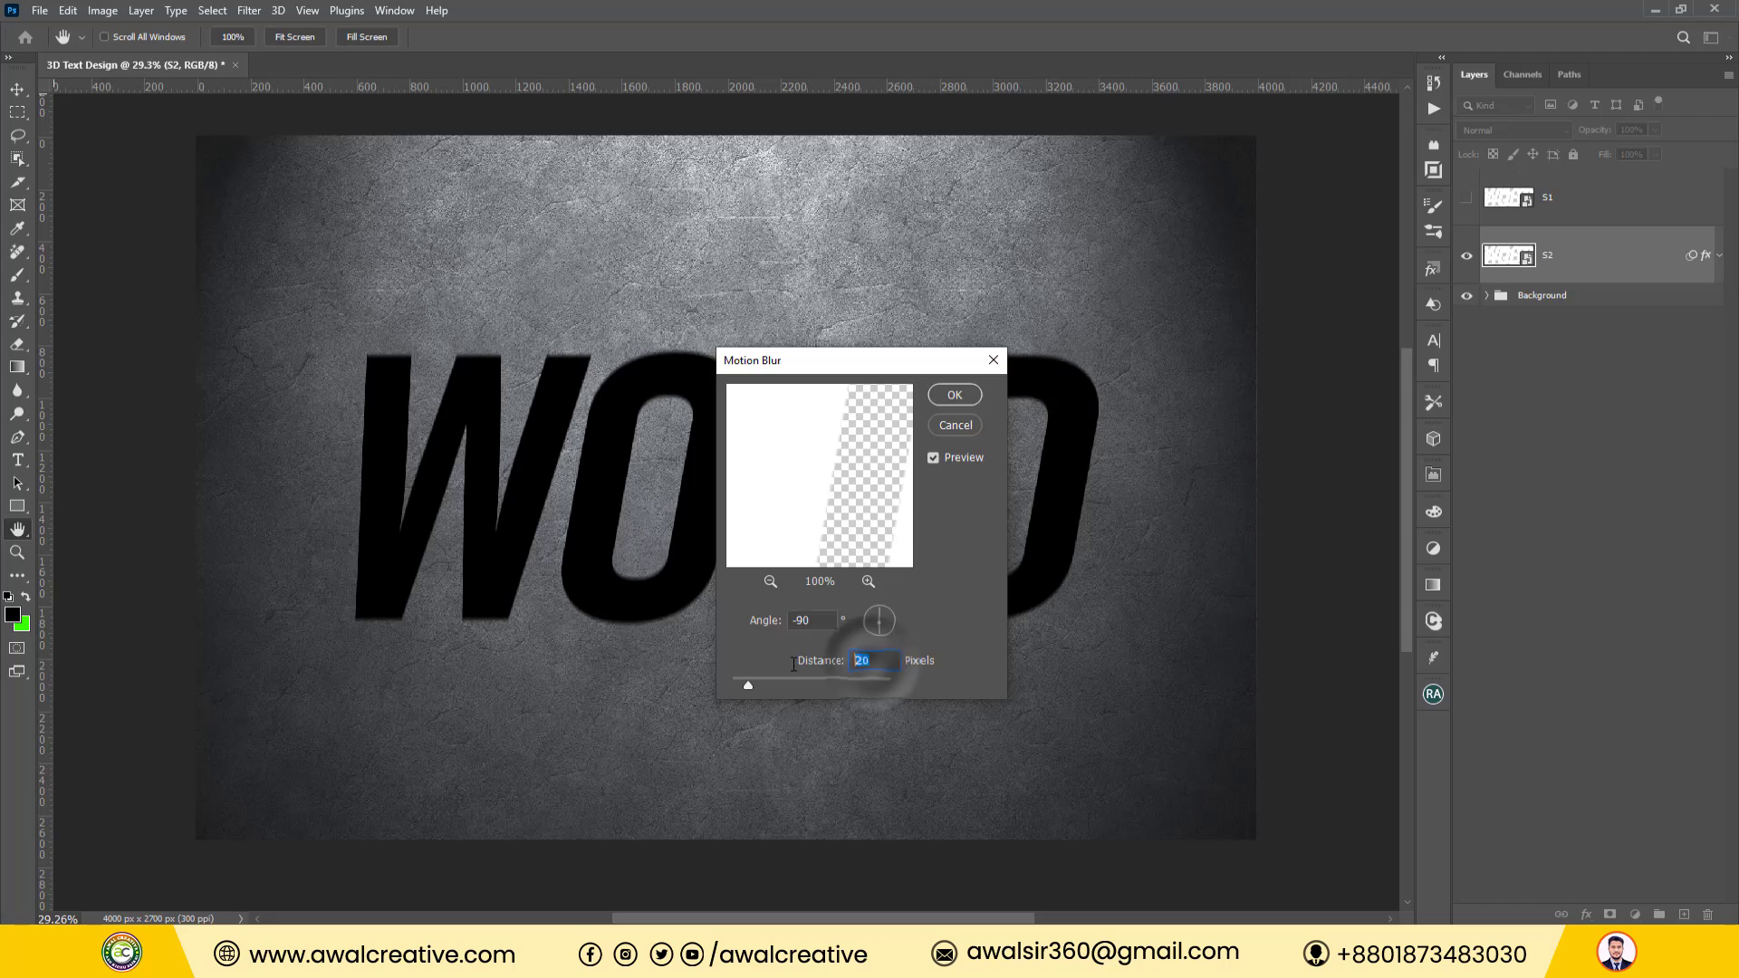
pyautogui.write('200')
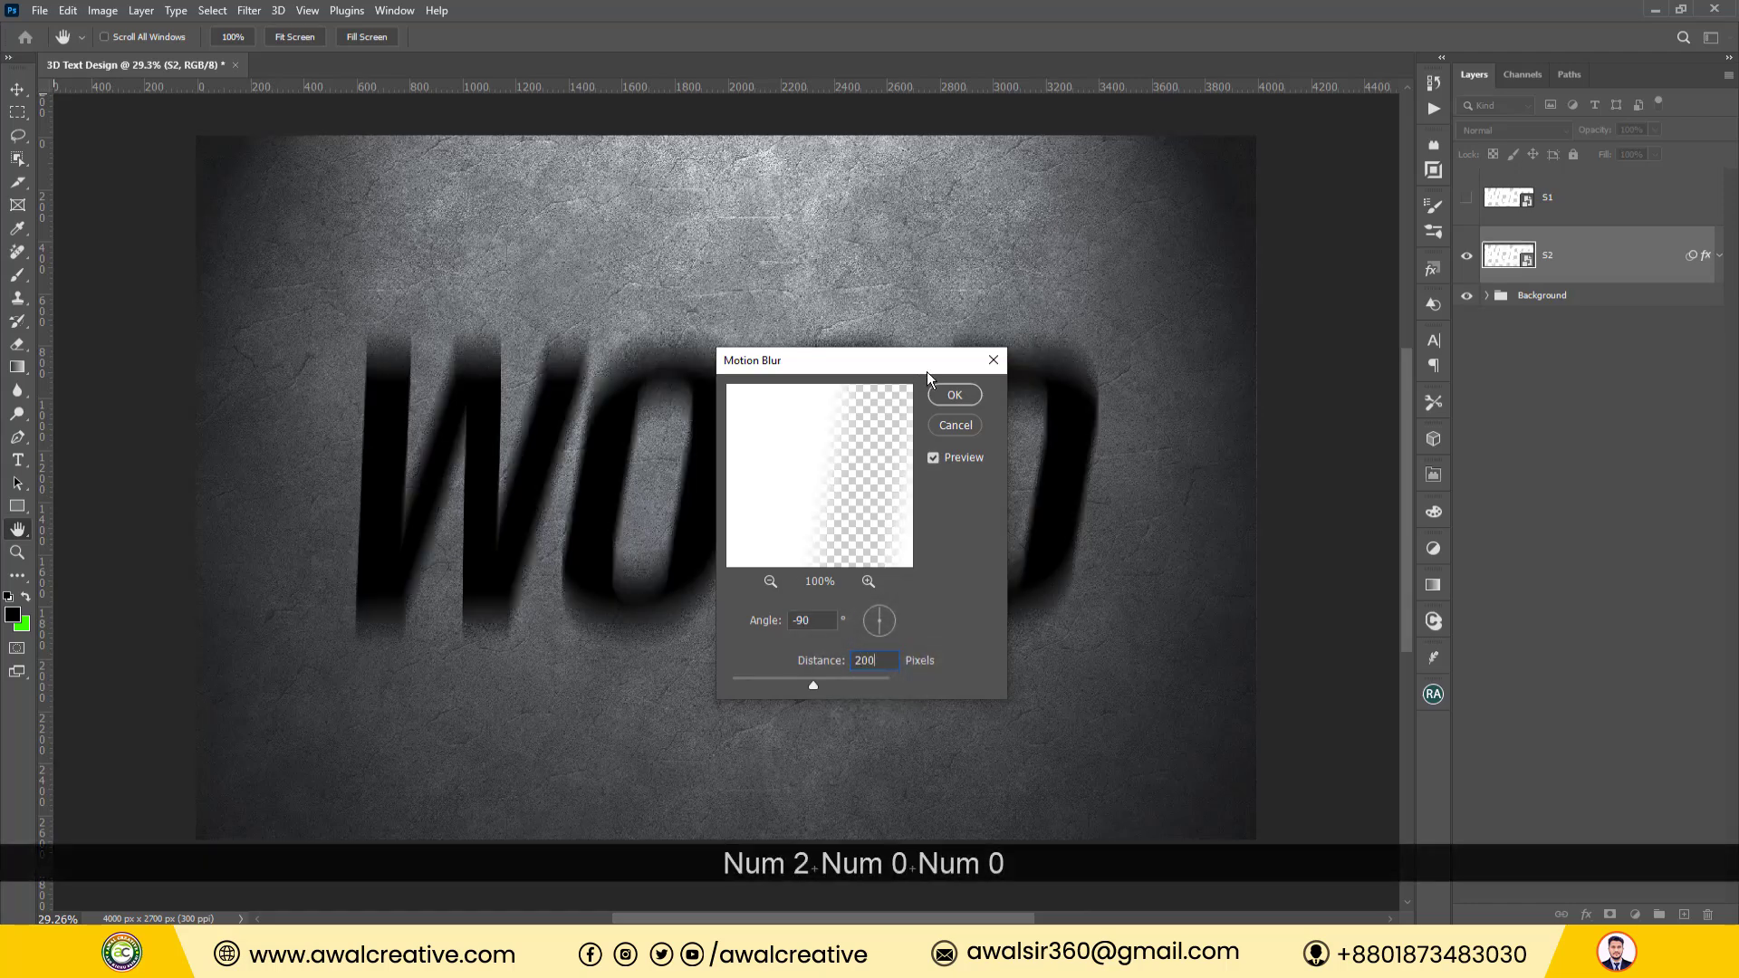
pyautogui.click(953, 396)
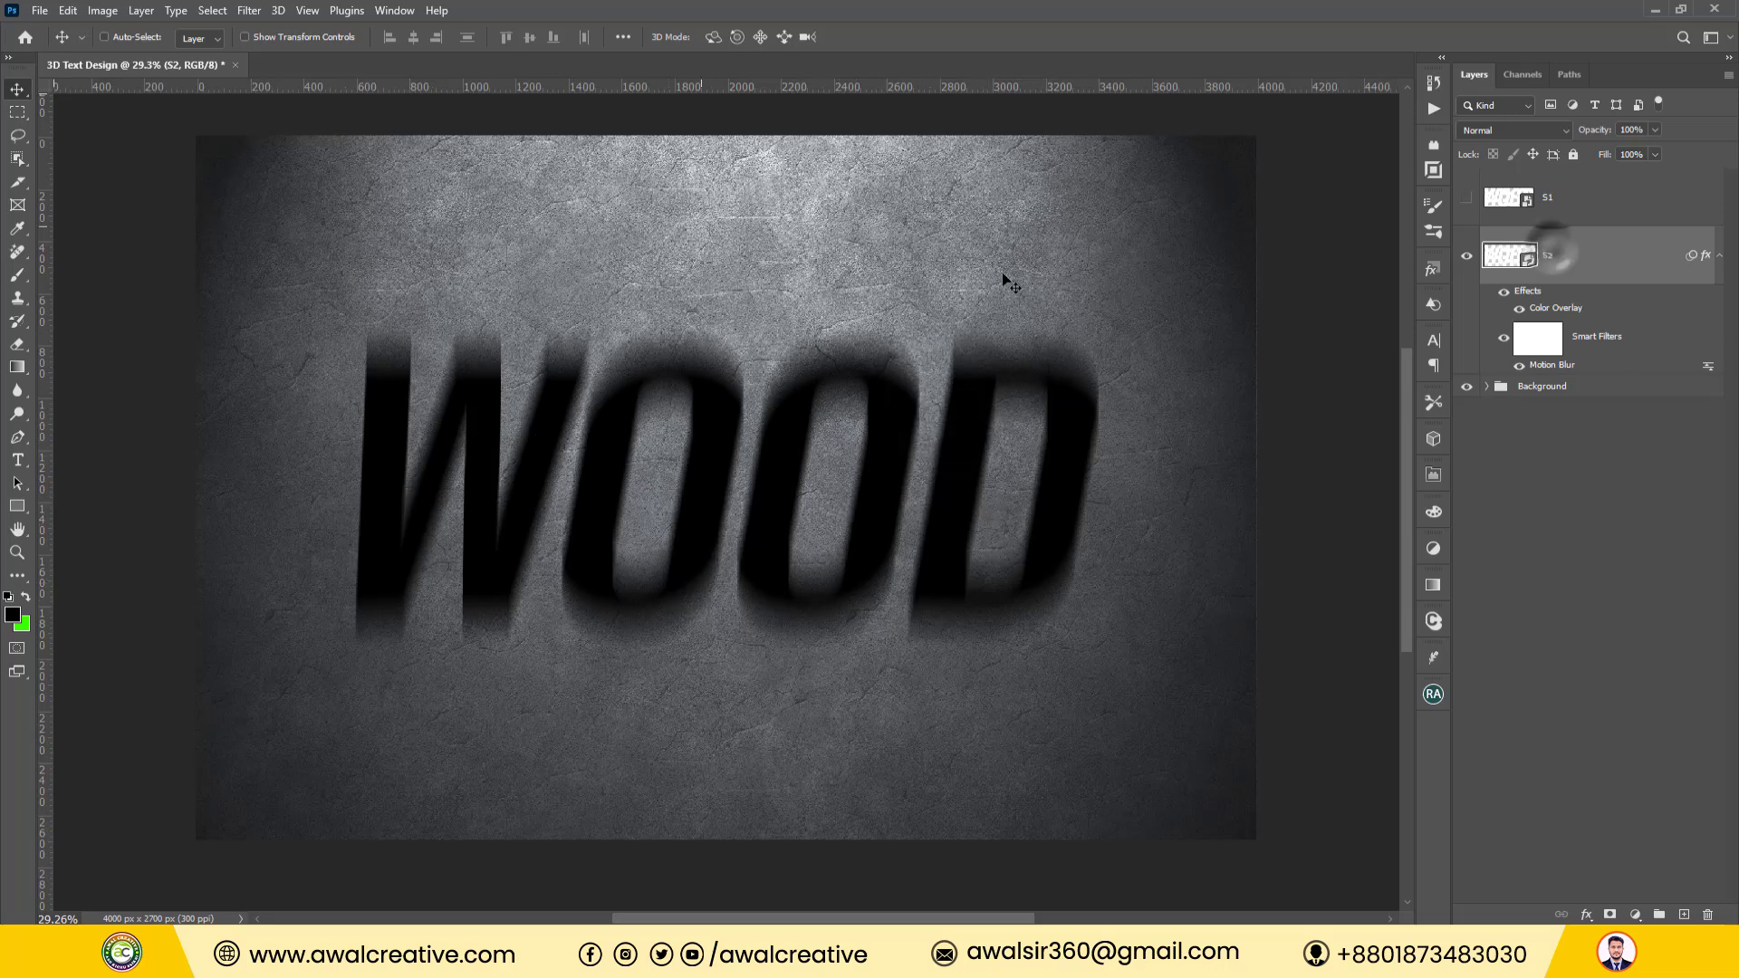
# Apply a Gaussian Blur with a 25-pixel radius to S2.
pyautogui.click(245, 10)
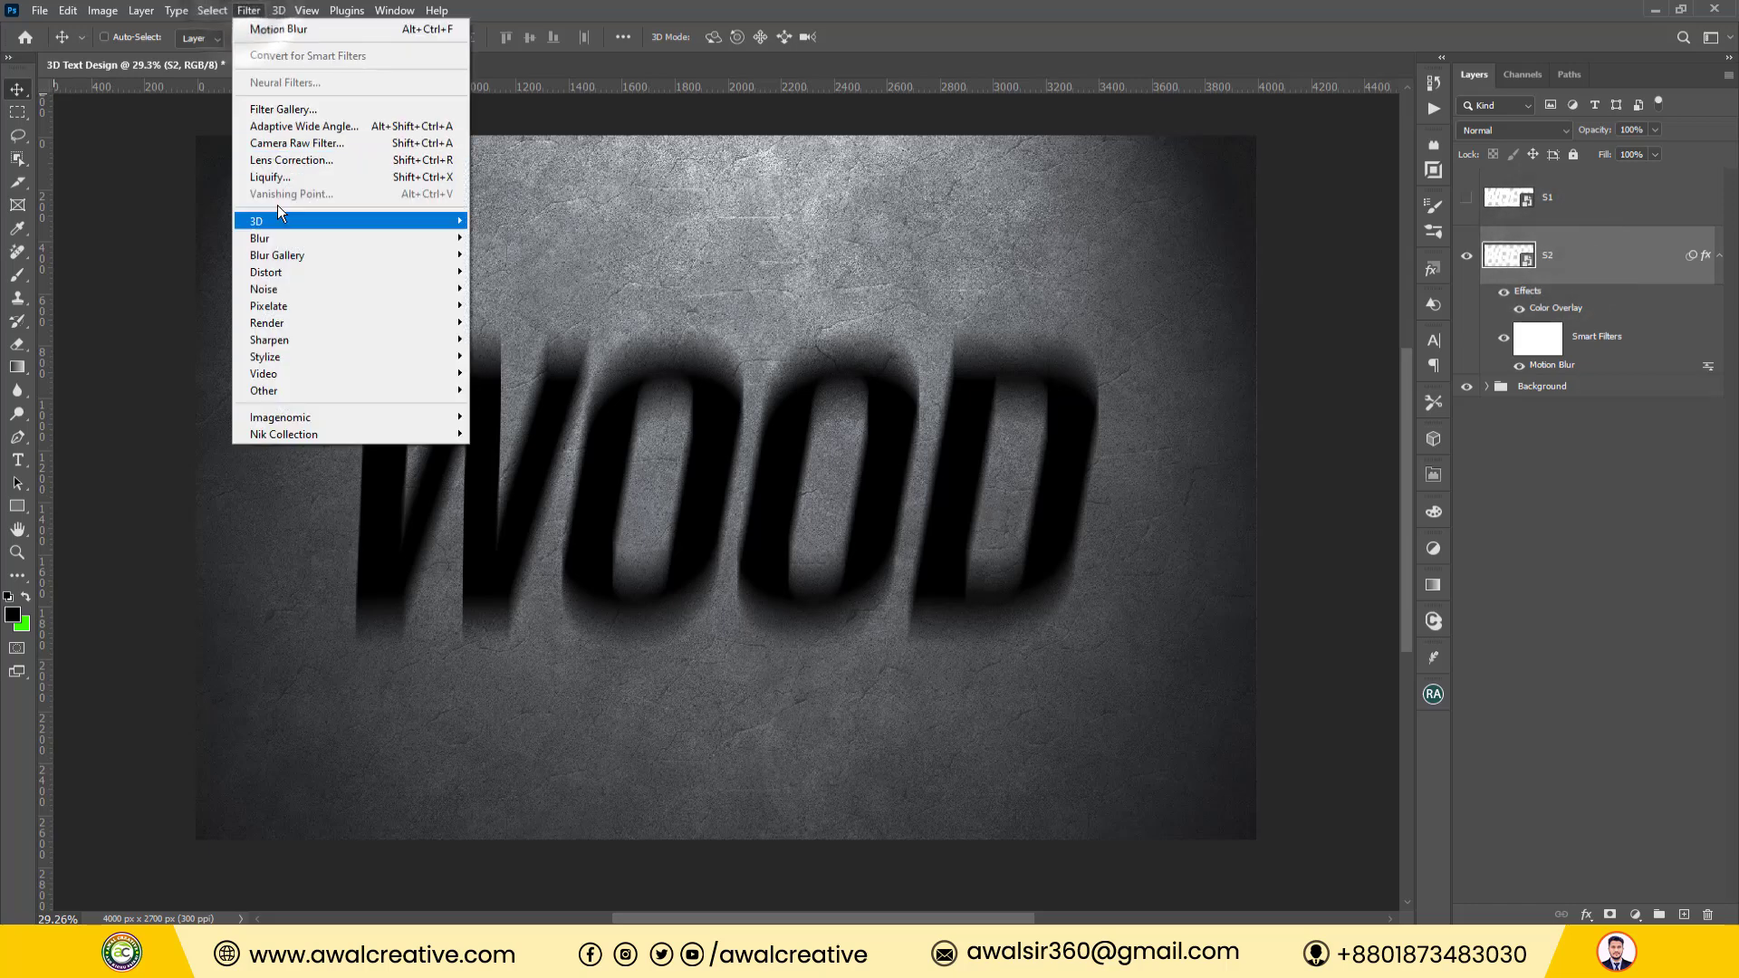
pyautogui.moveTo(271, 238)
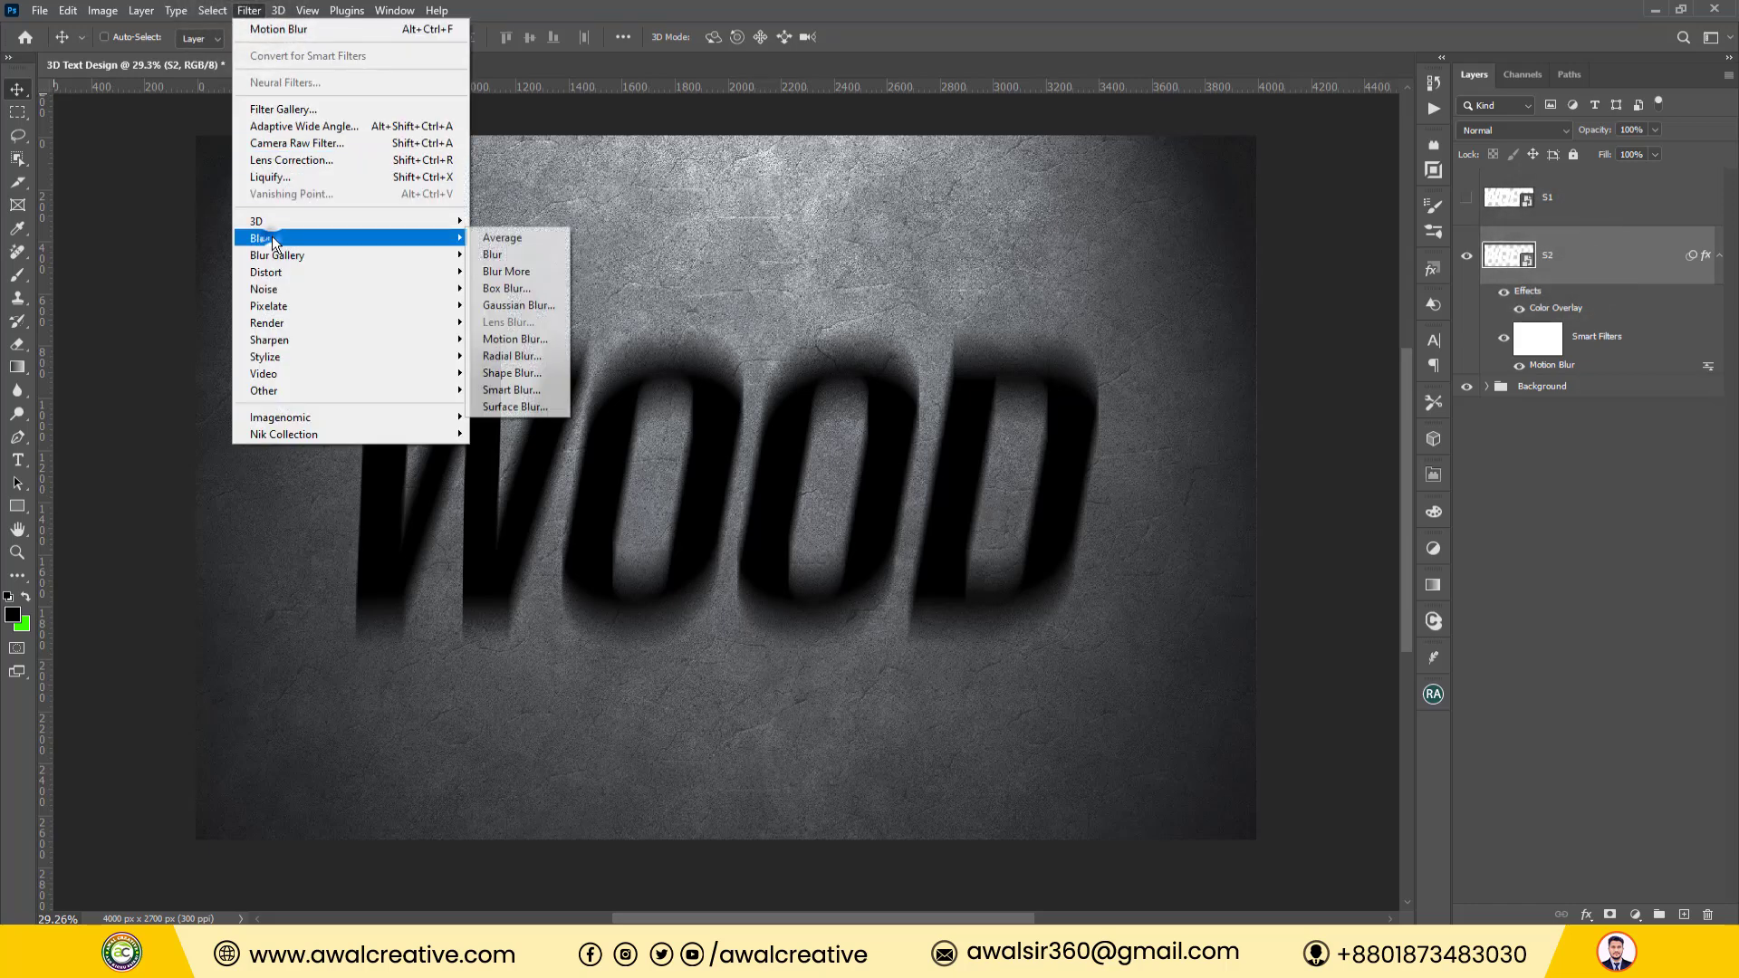
pyautogui.click(533, 306)
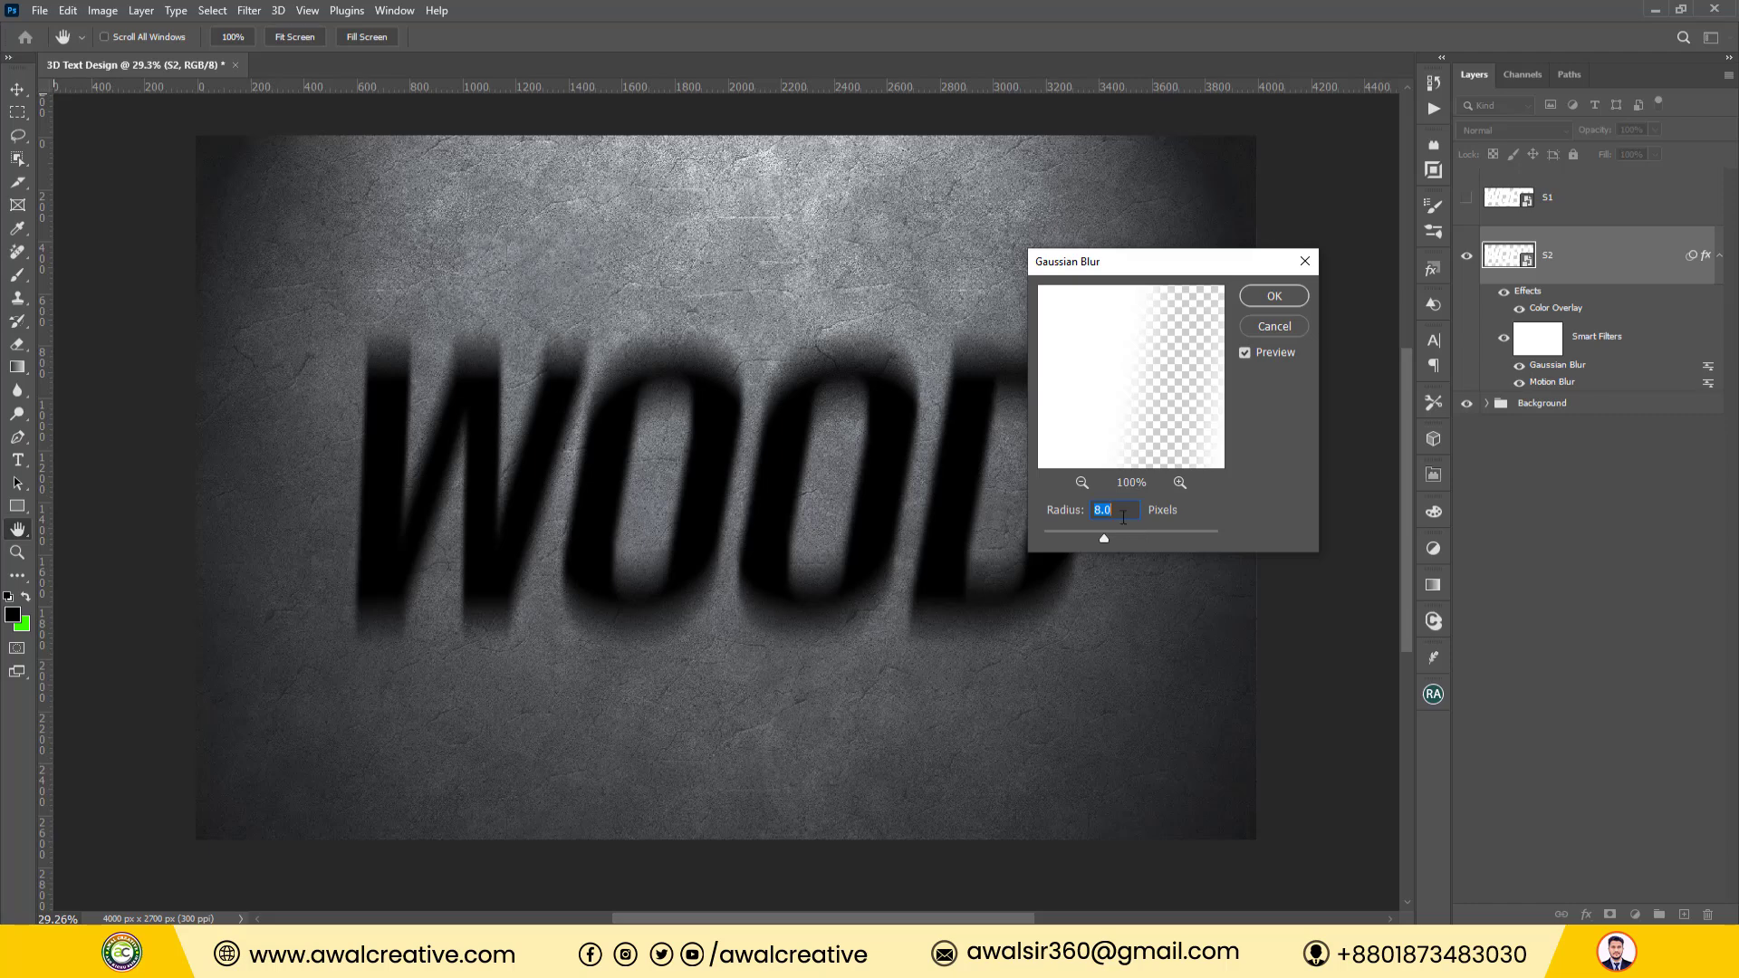
pyautogui.write('25')
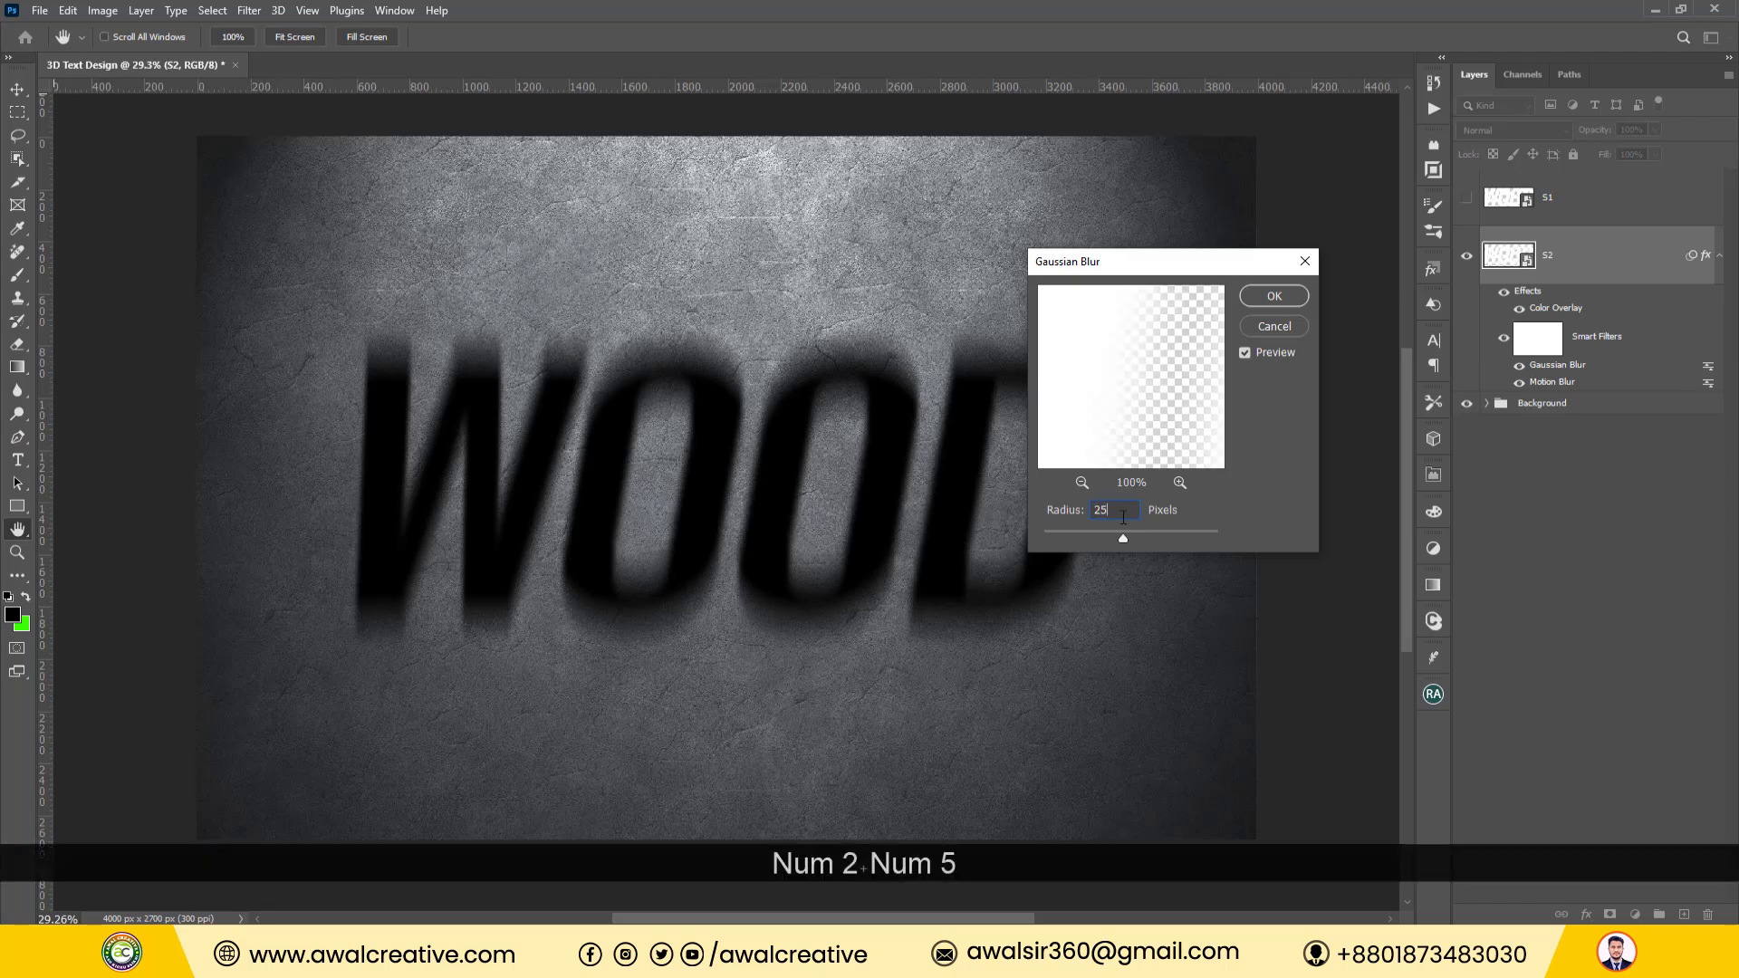
pyautogui.click(1275, 296)
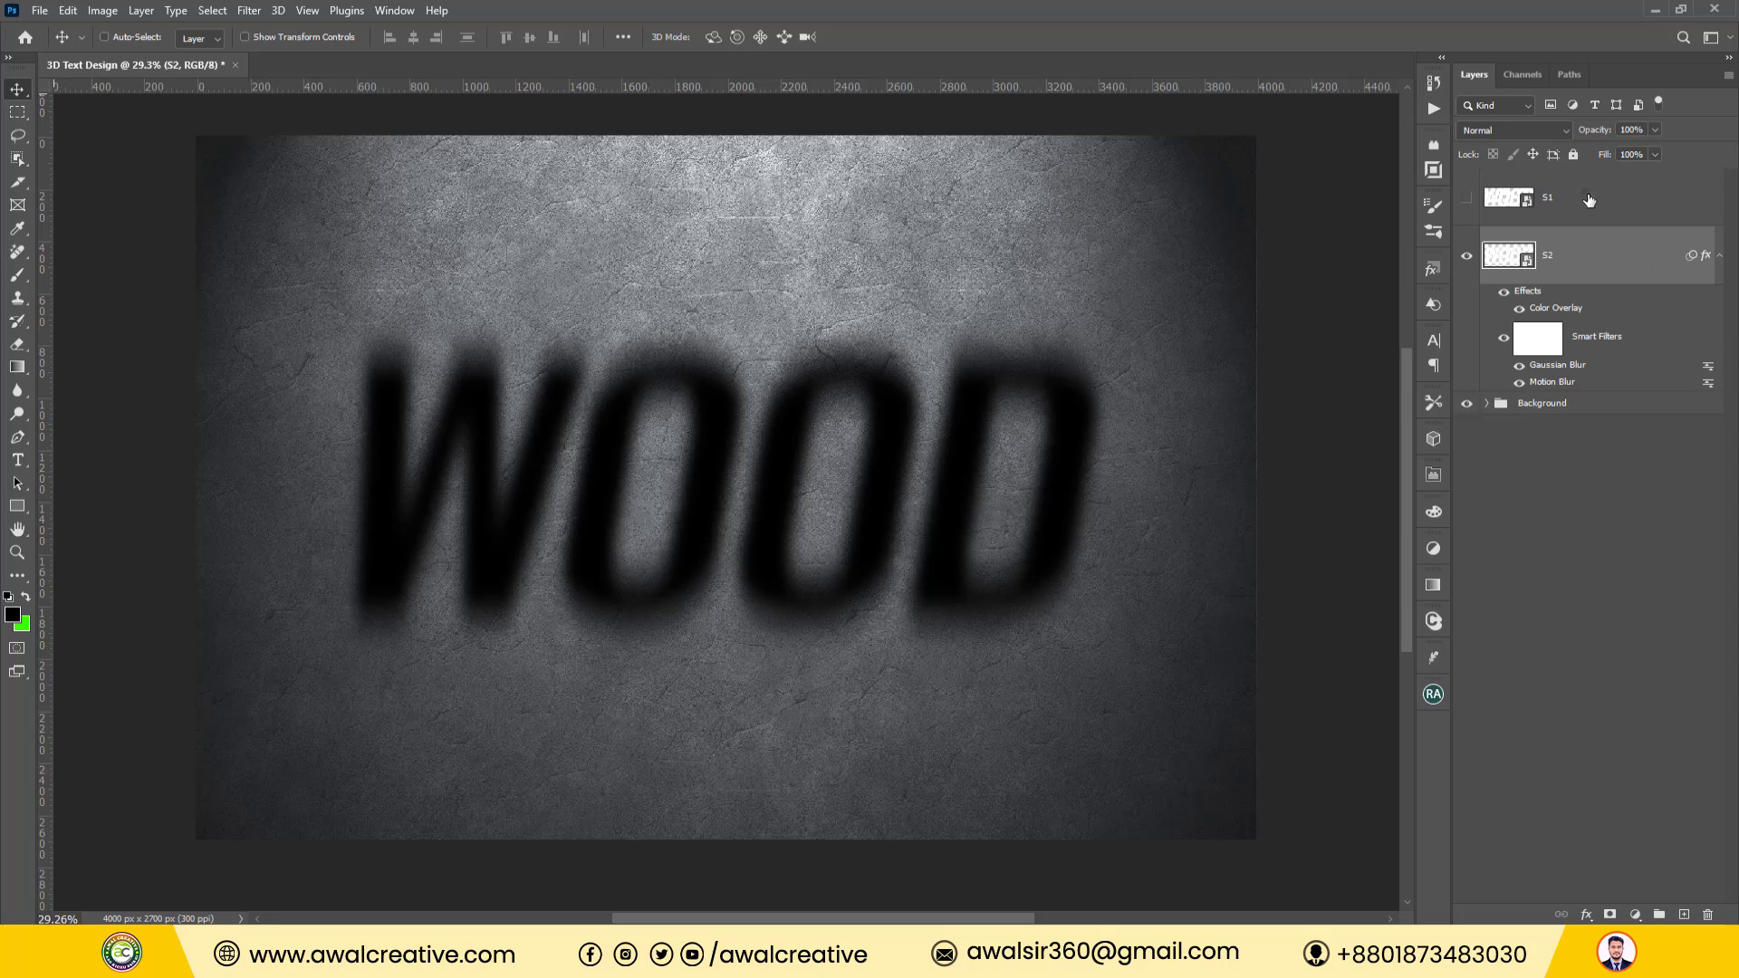
# Delete the hidden S1 layer and duplicate the blurred S2 layer.
pyautogui.press('Delete')
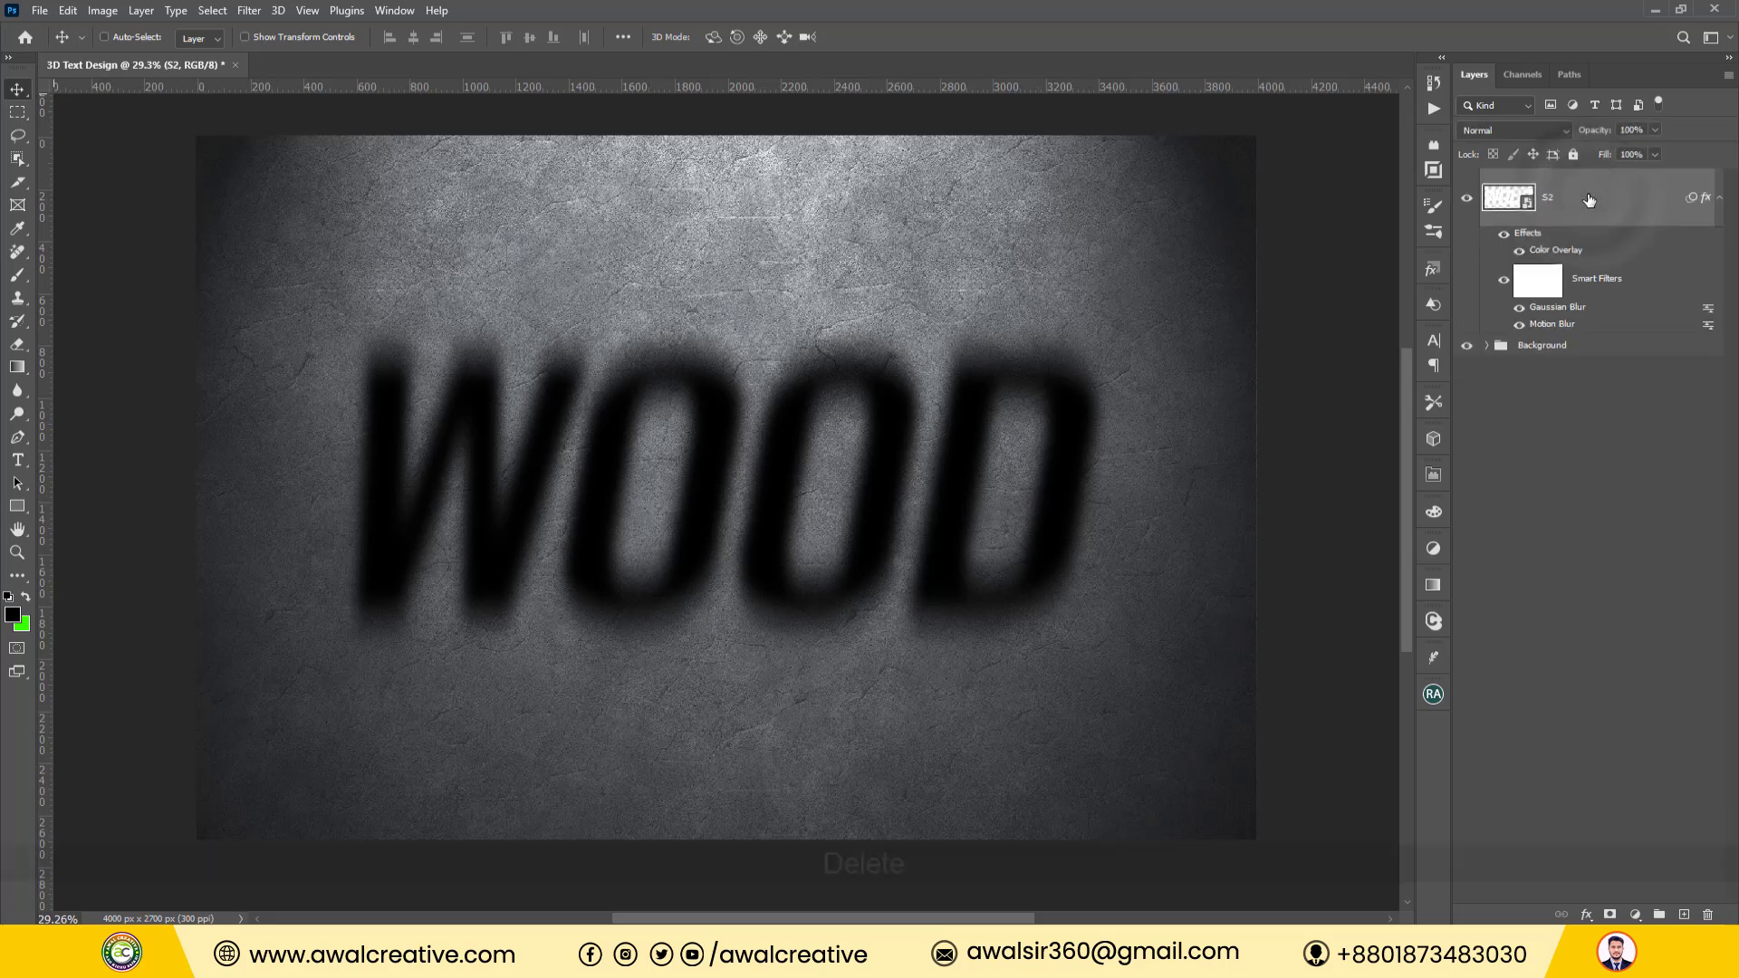
pyautogui.click(1718, 199)
pyautogui.moveTo(1556, 205); pyautogui.dragTo(1684, 914)
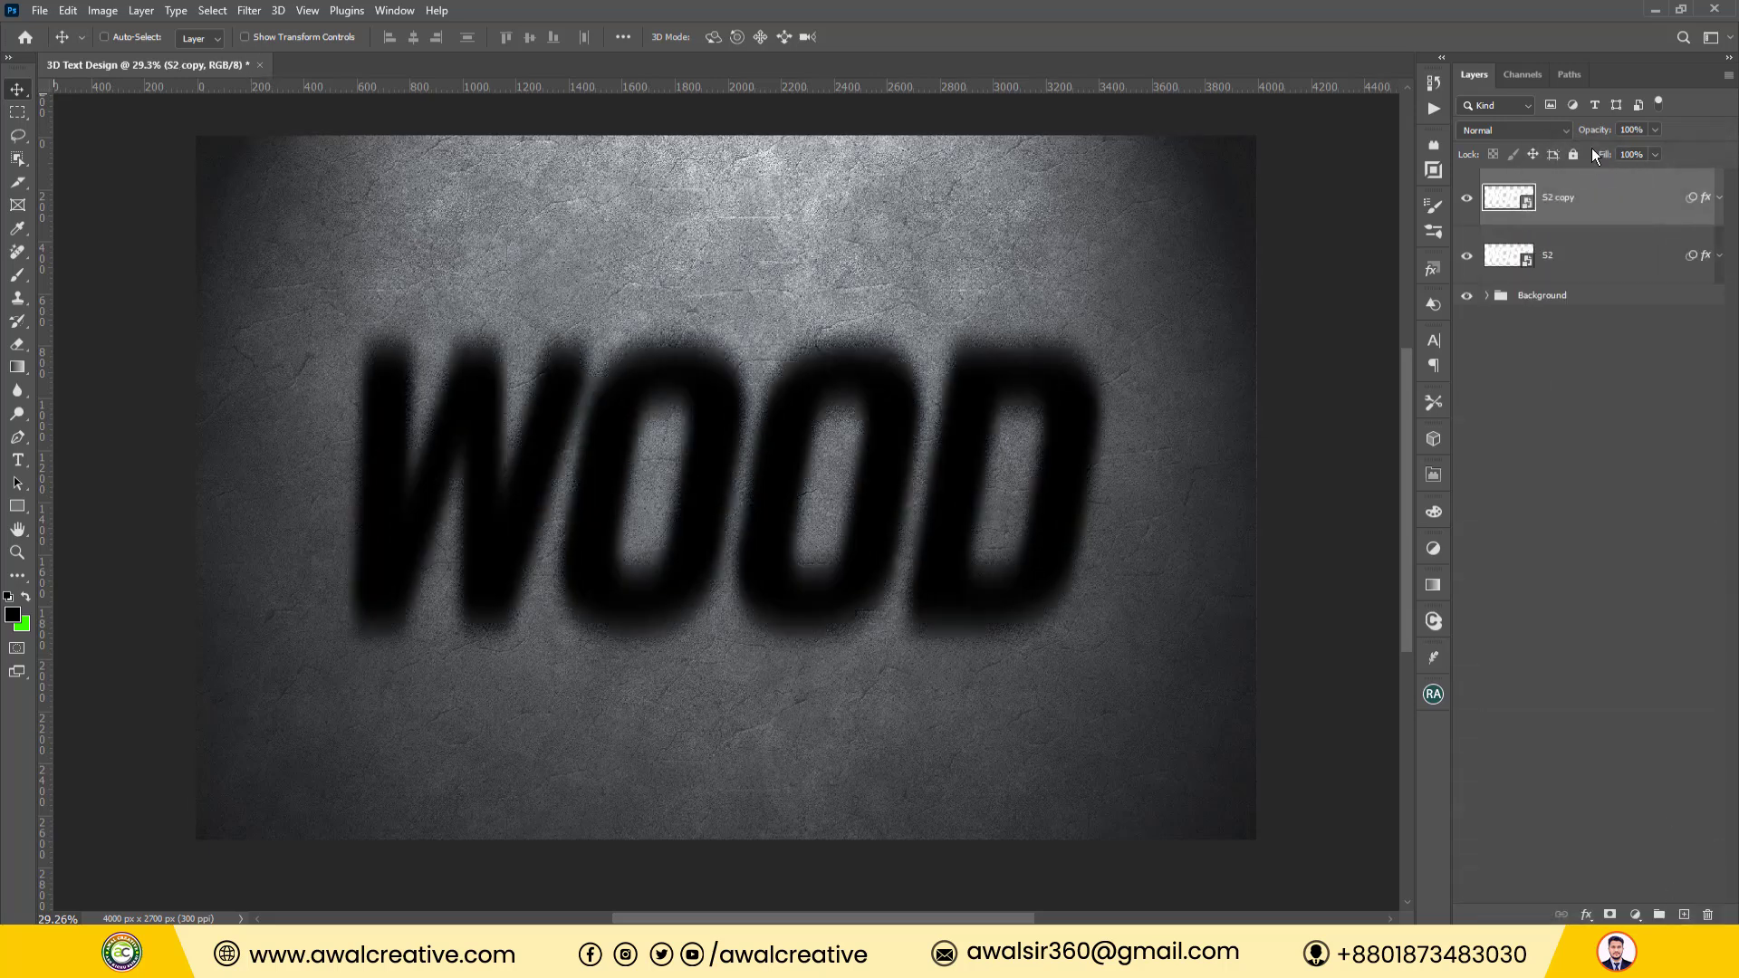
# Rename the S2 copy layer as S1.
pyautogui.doubleClick(1560, 198)
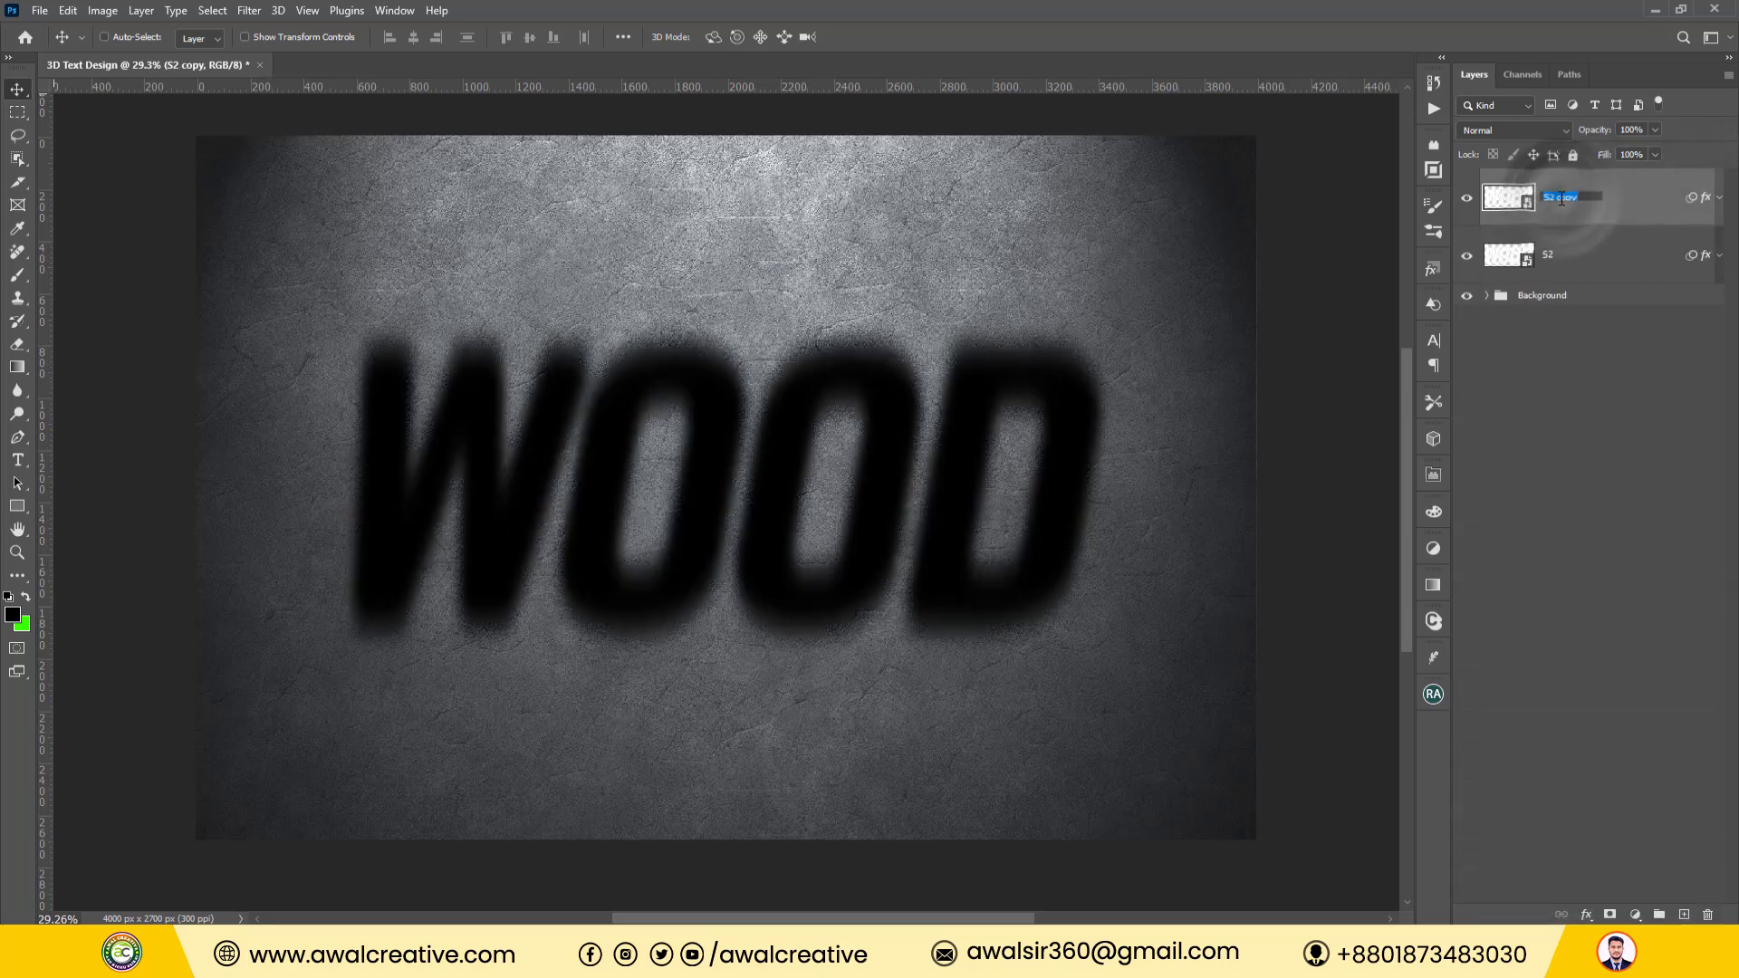
pyautogui.write('S1')
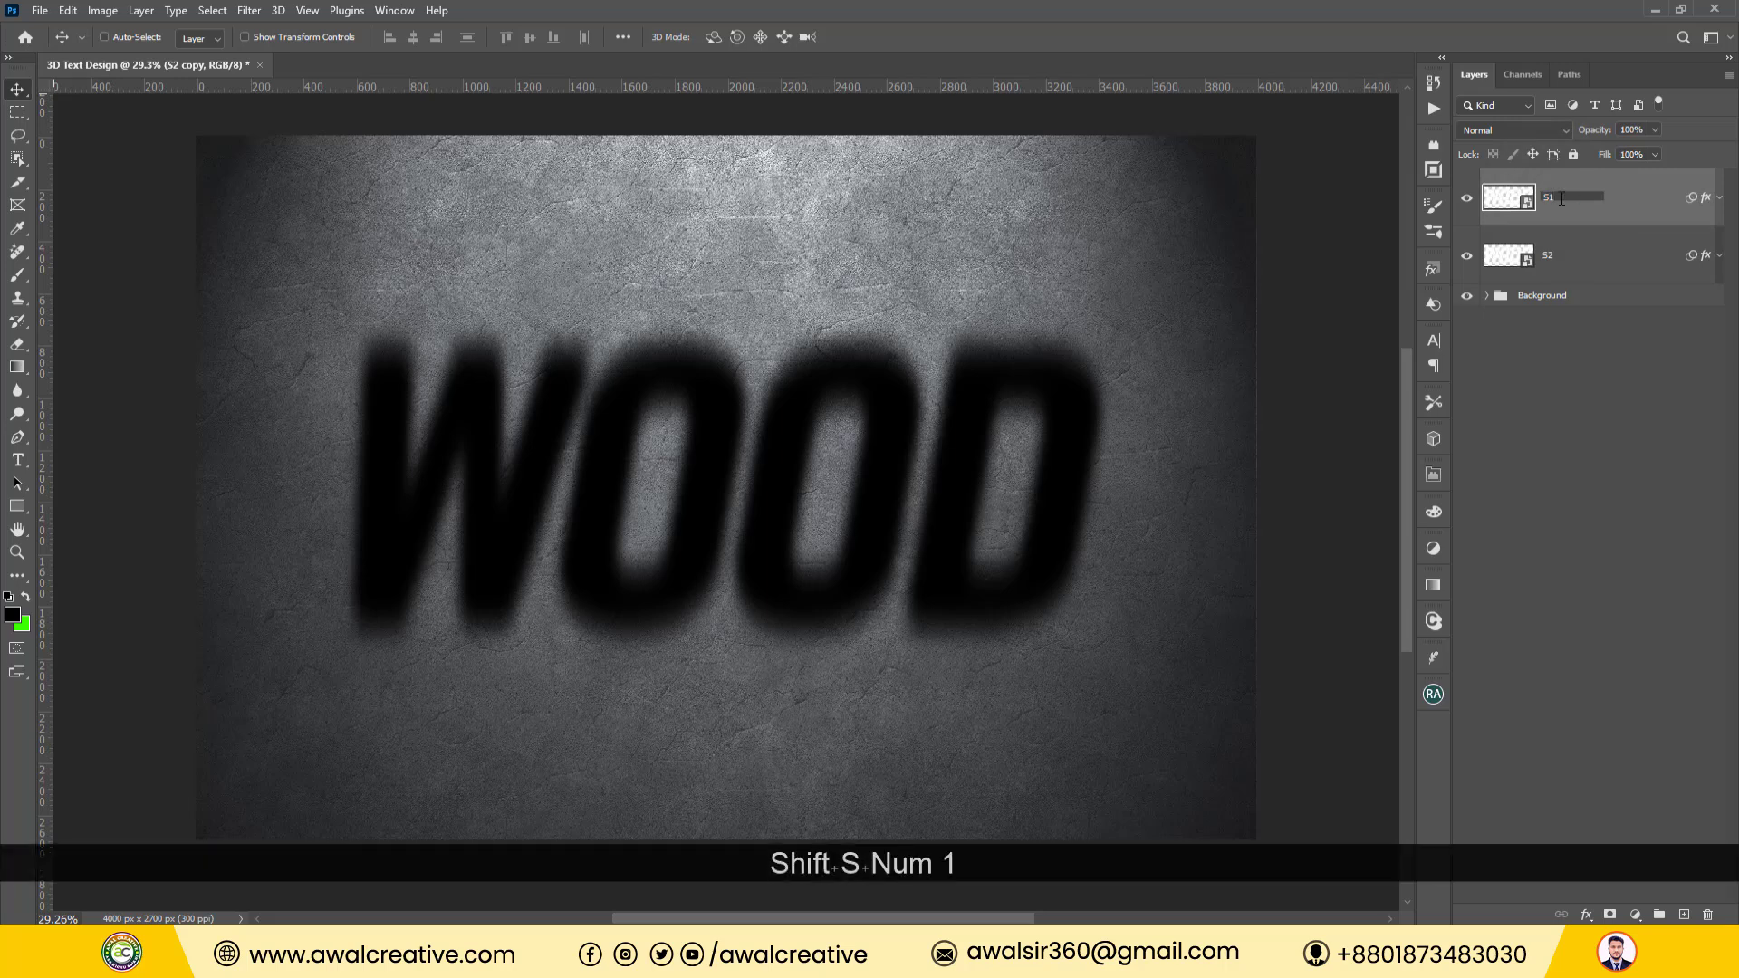
pyautogui.click(1654, 206)
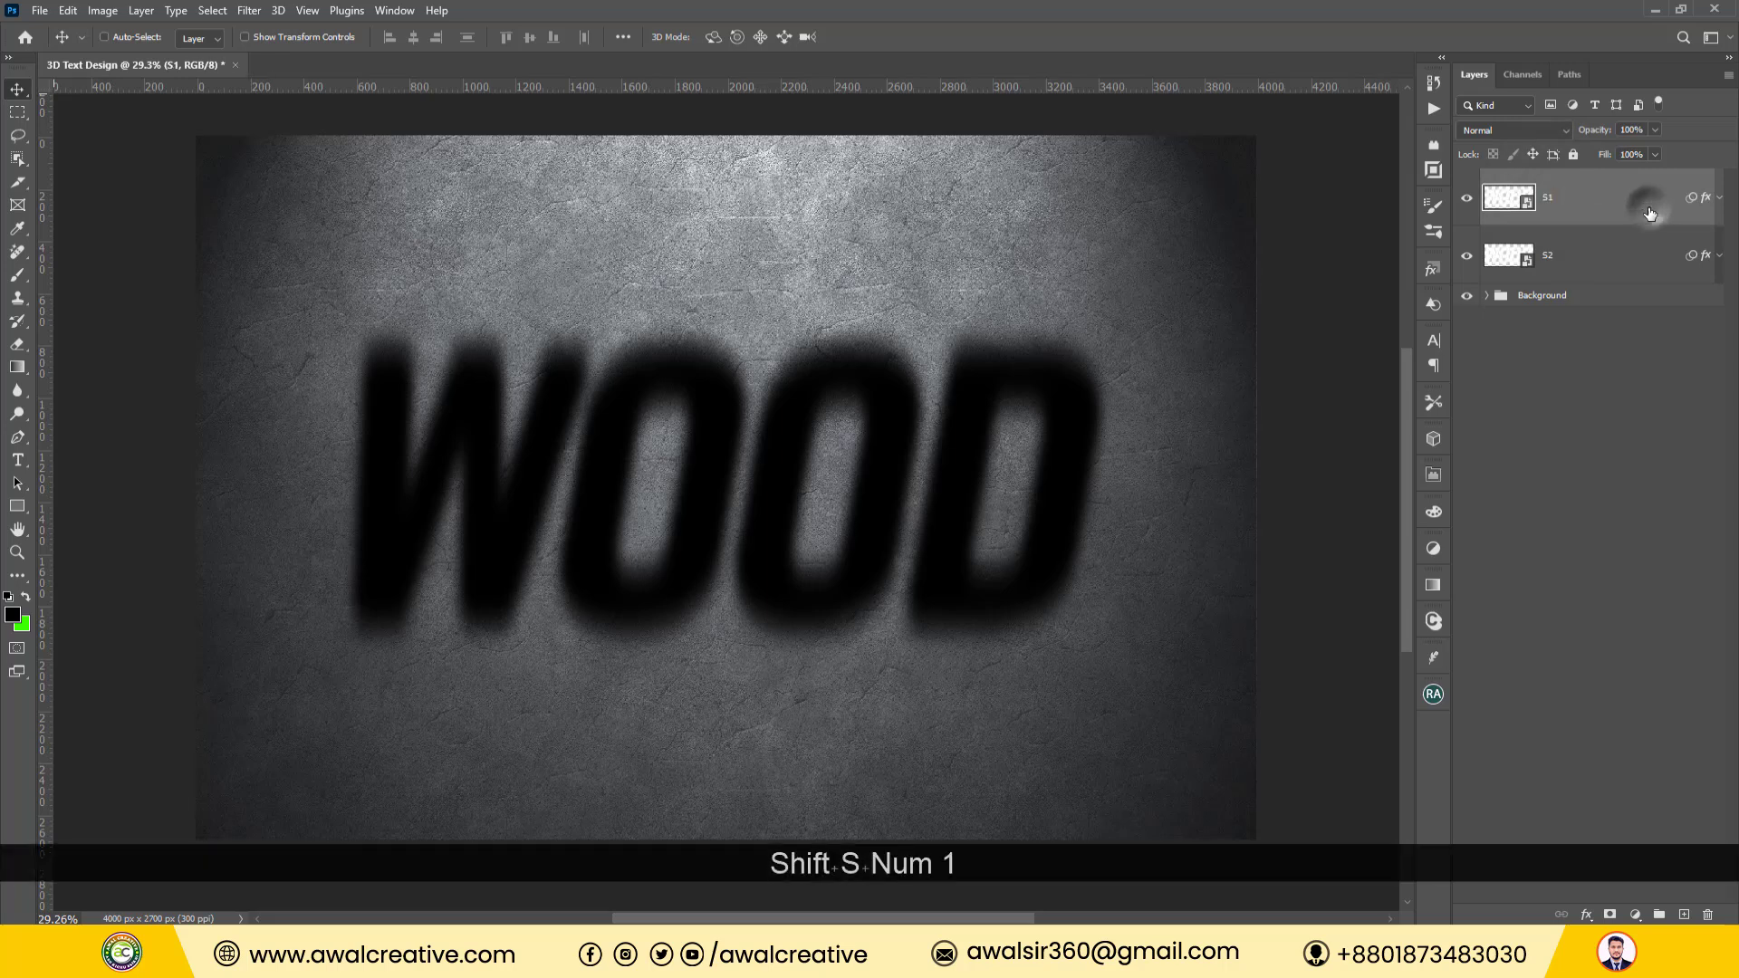
# Set the Motion Blur distance of the S1 layer to 20 pixels.
pyautogui.click(1721, 200)
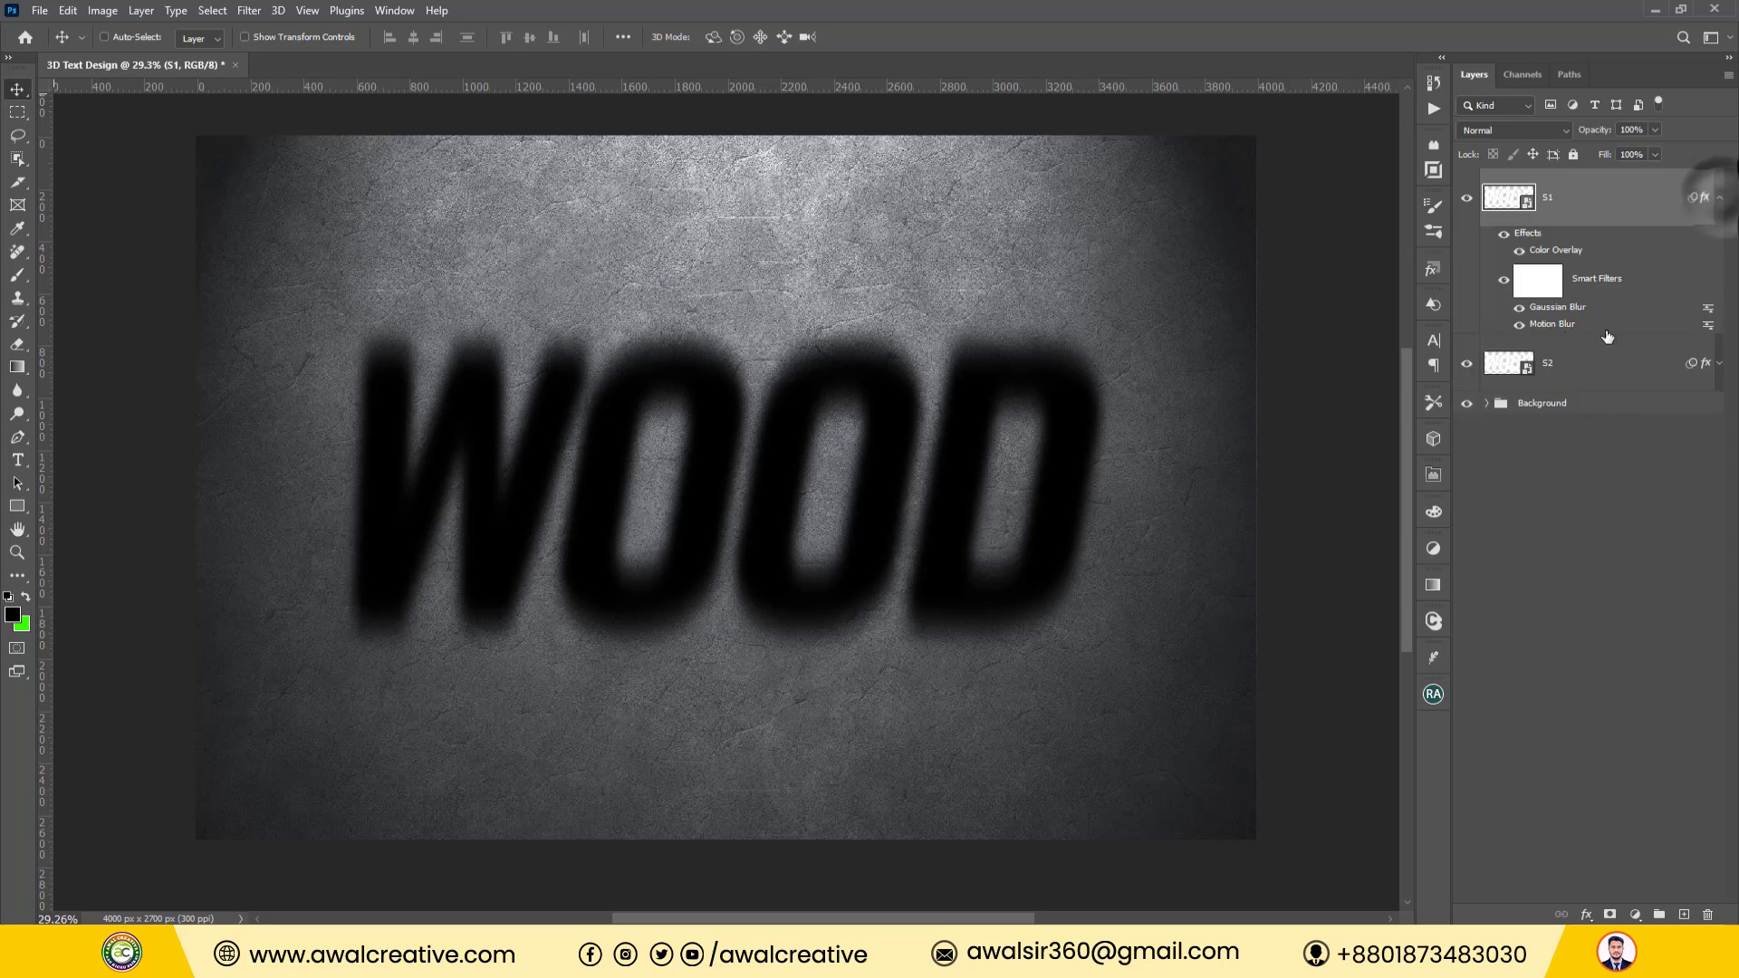
pyautogui.click(1556, 326)
pyautogui.doubleClick(1556, 326)
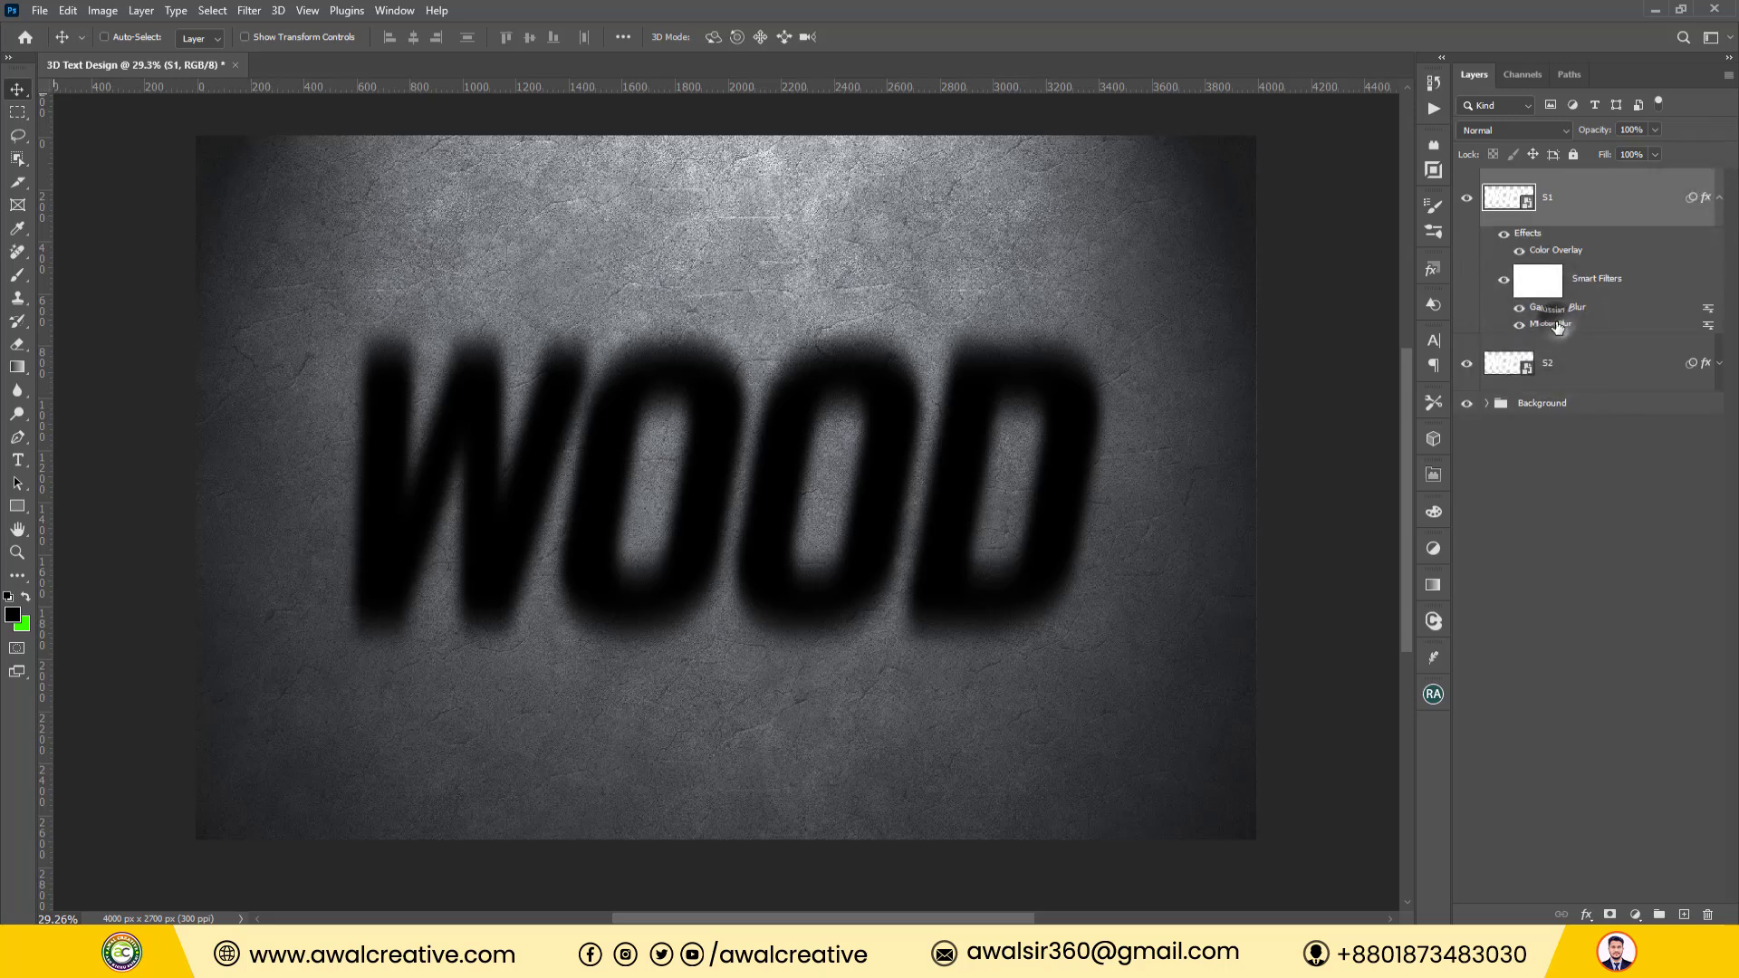
pyautogui.click(872, 362)
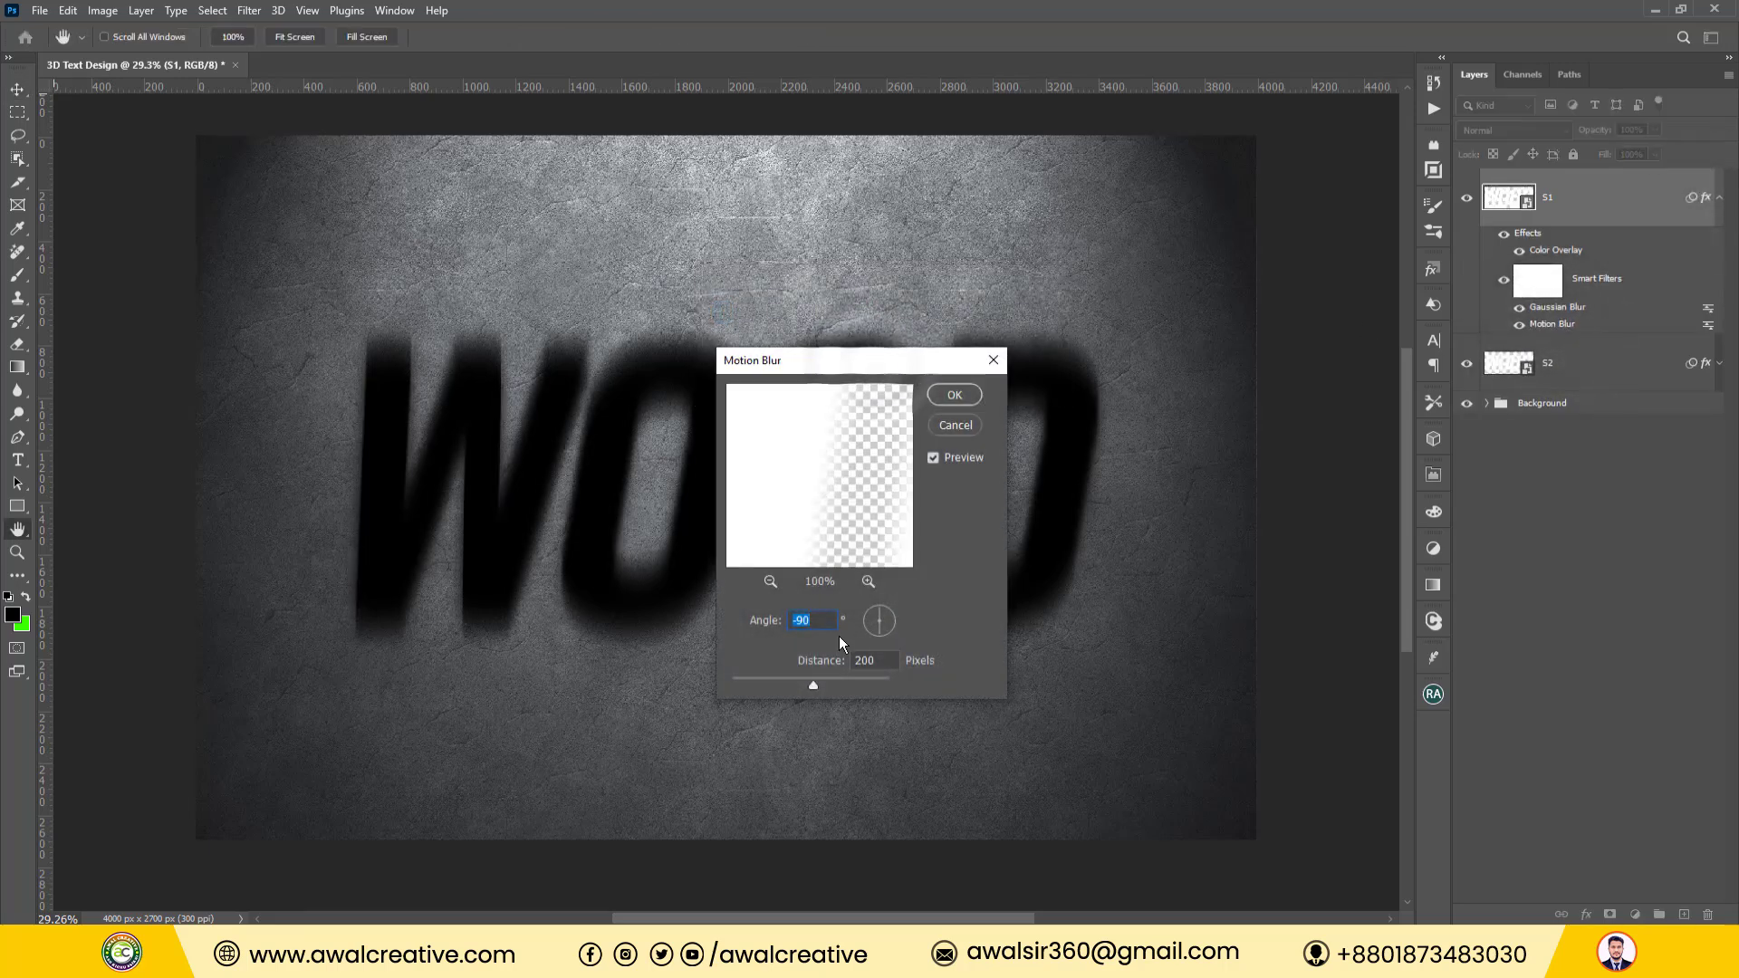
pyautogui.doubleClick(867, 660)
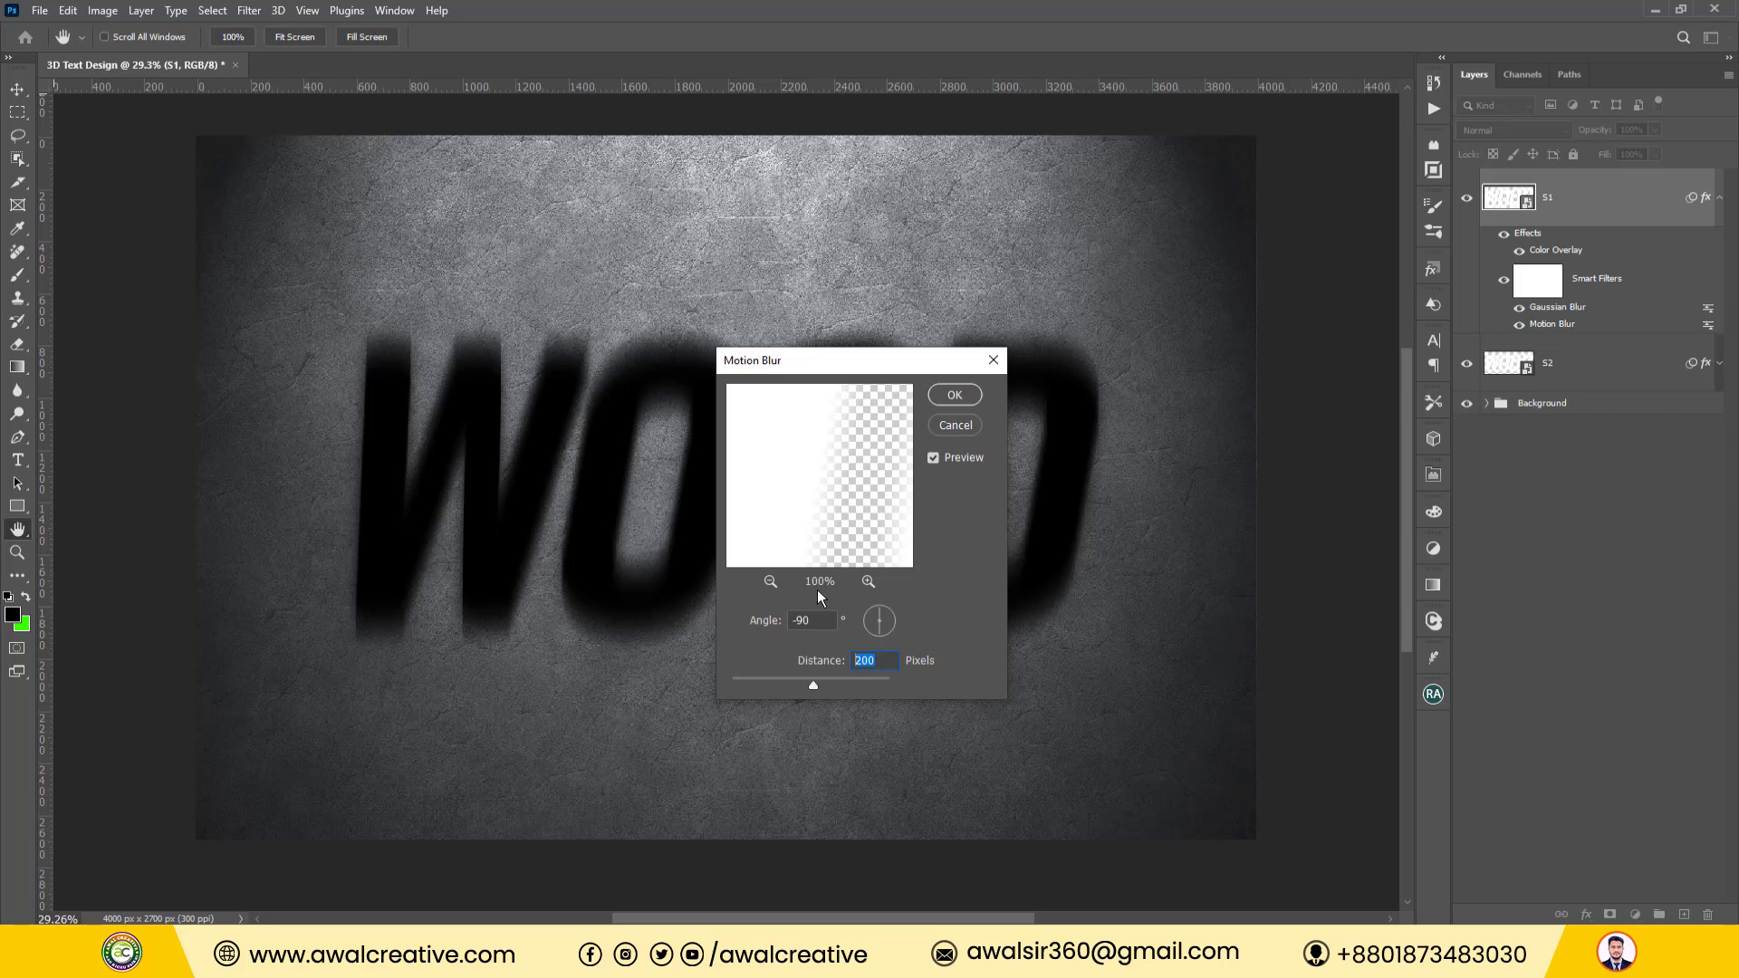
pyautogui.write('20')
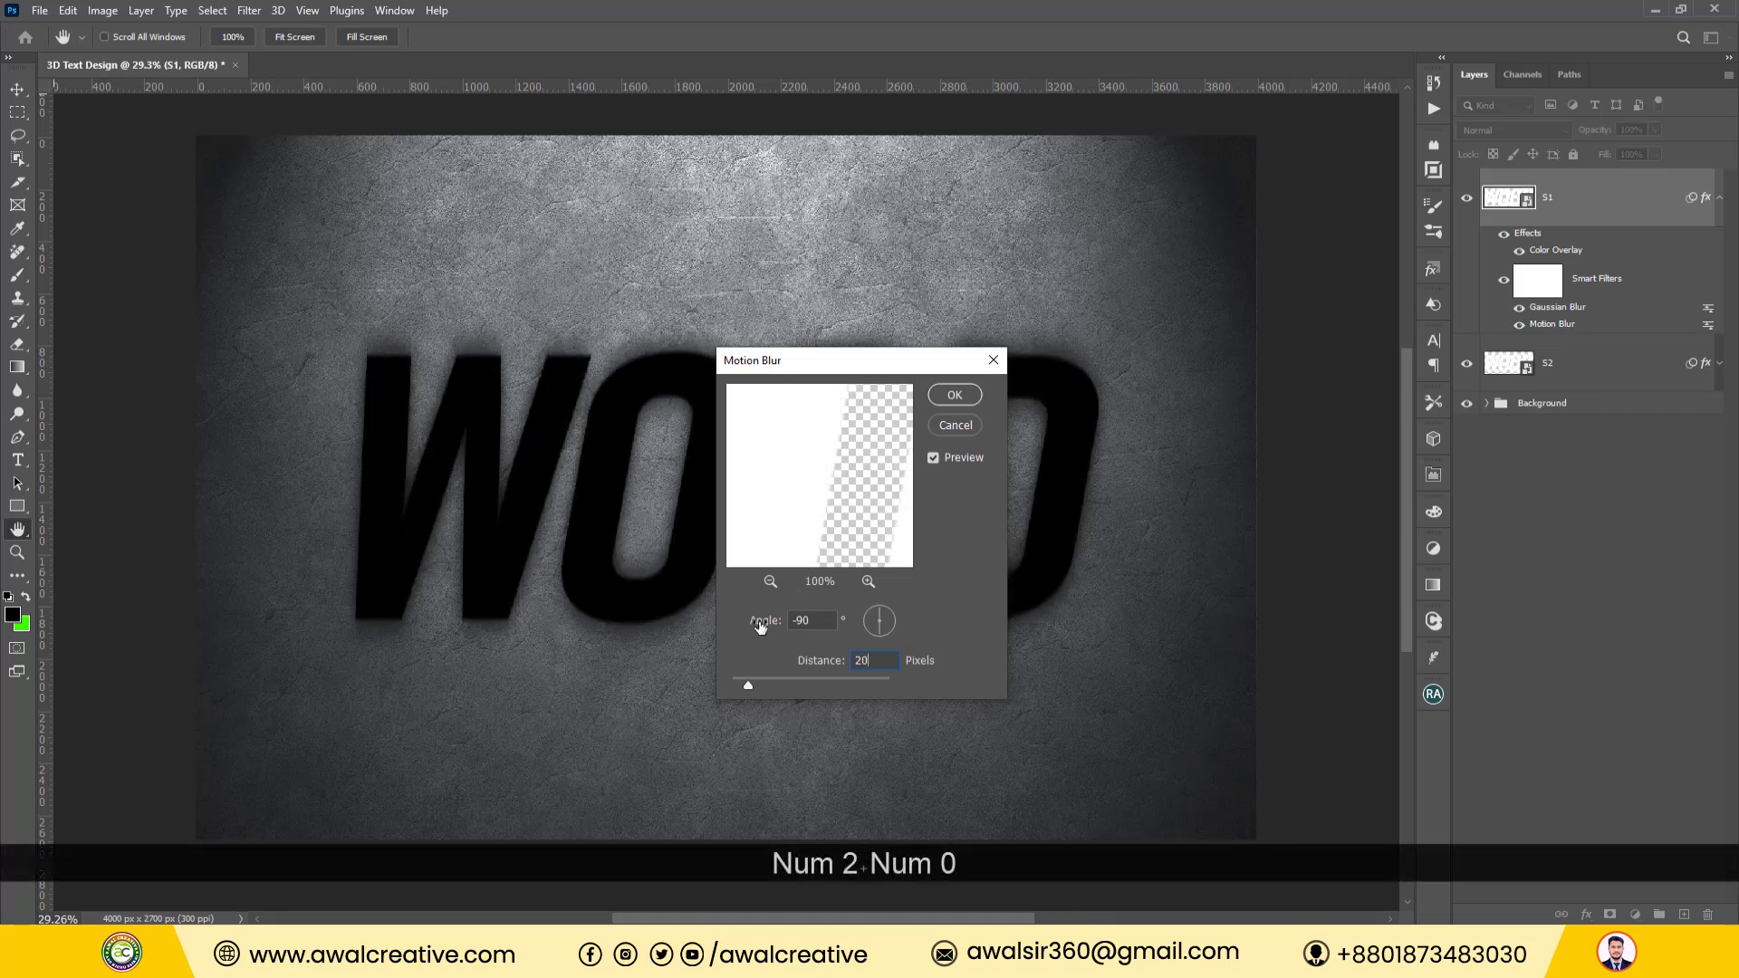
pyautogui.click(945, 399)
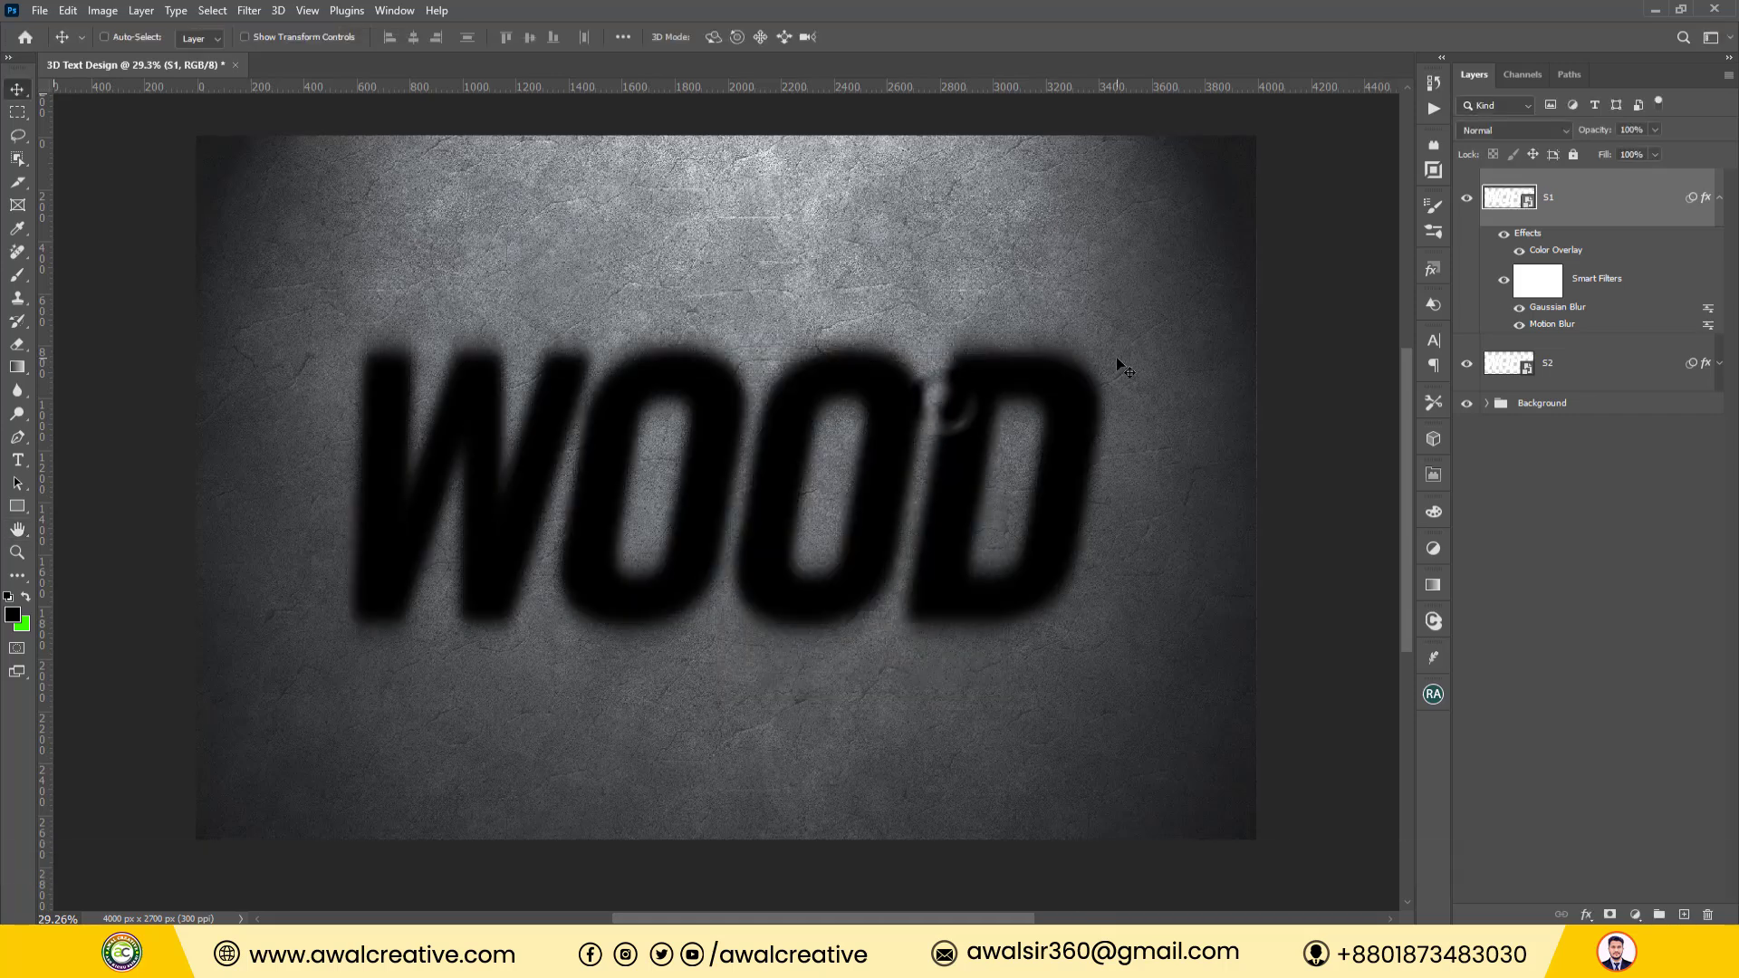
# Set the Gaussian Blur radius of S1 to 8 pixels and collapse its effects in the layer list.
pyautogui.doubleClick(1560, 309)
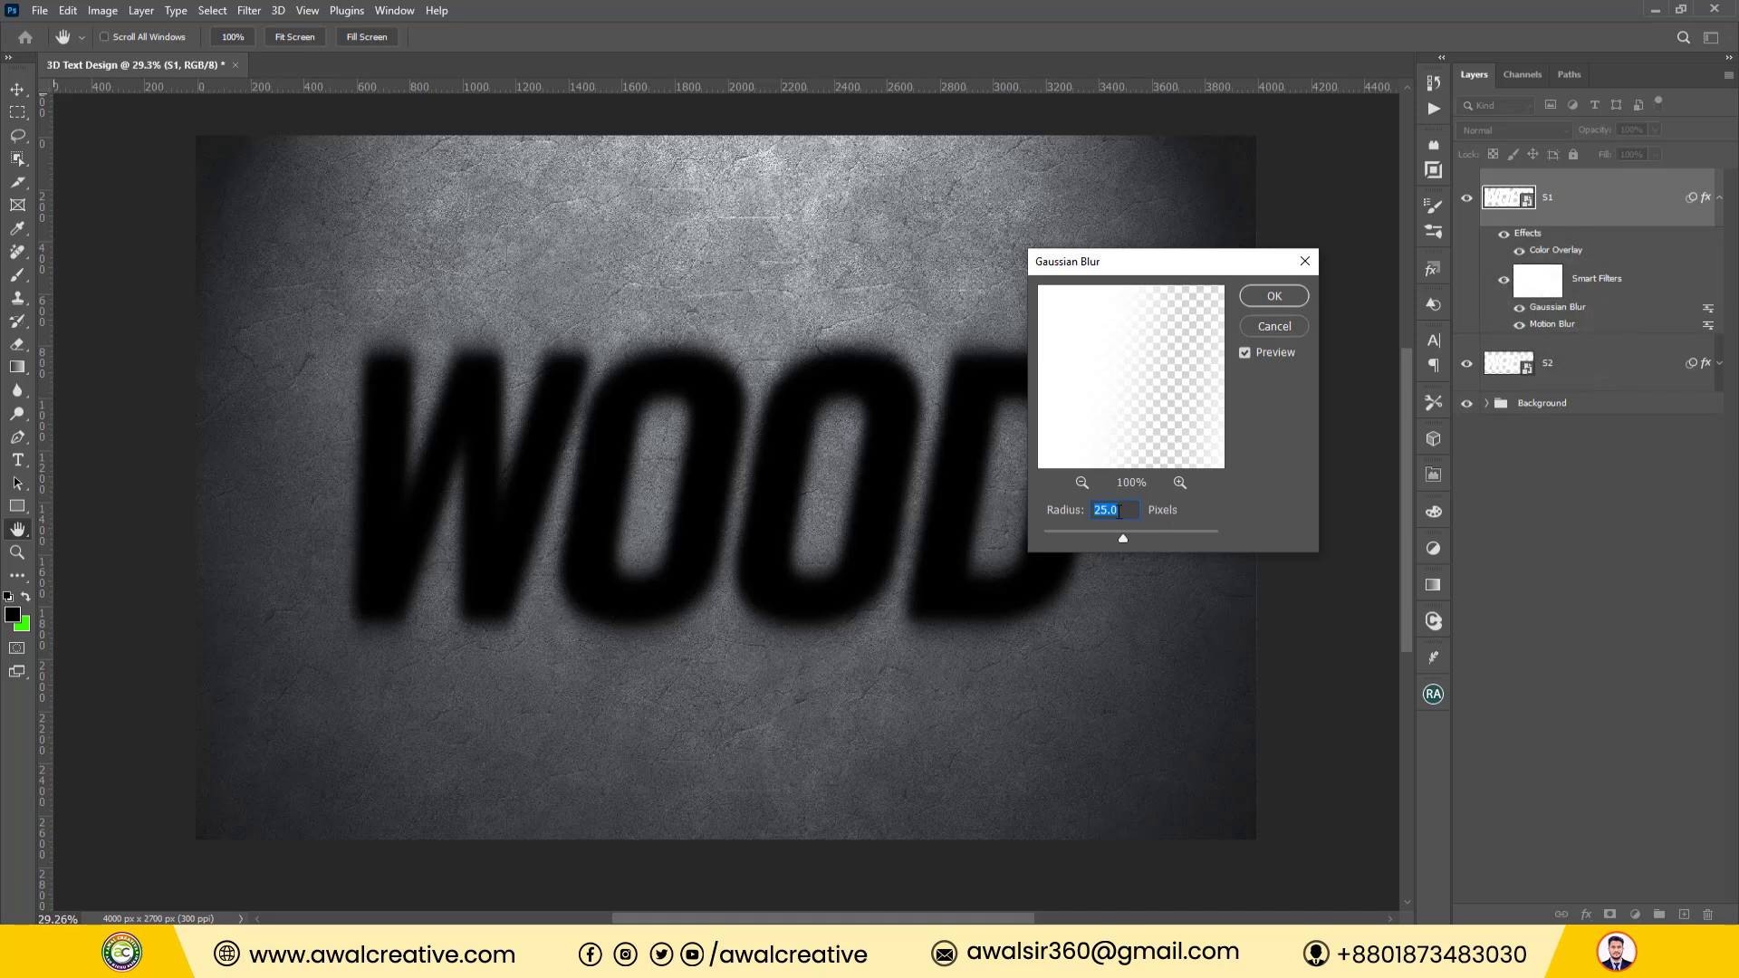
pyautogui.write('8')
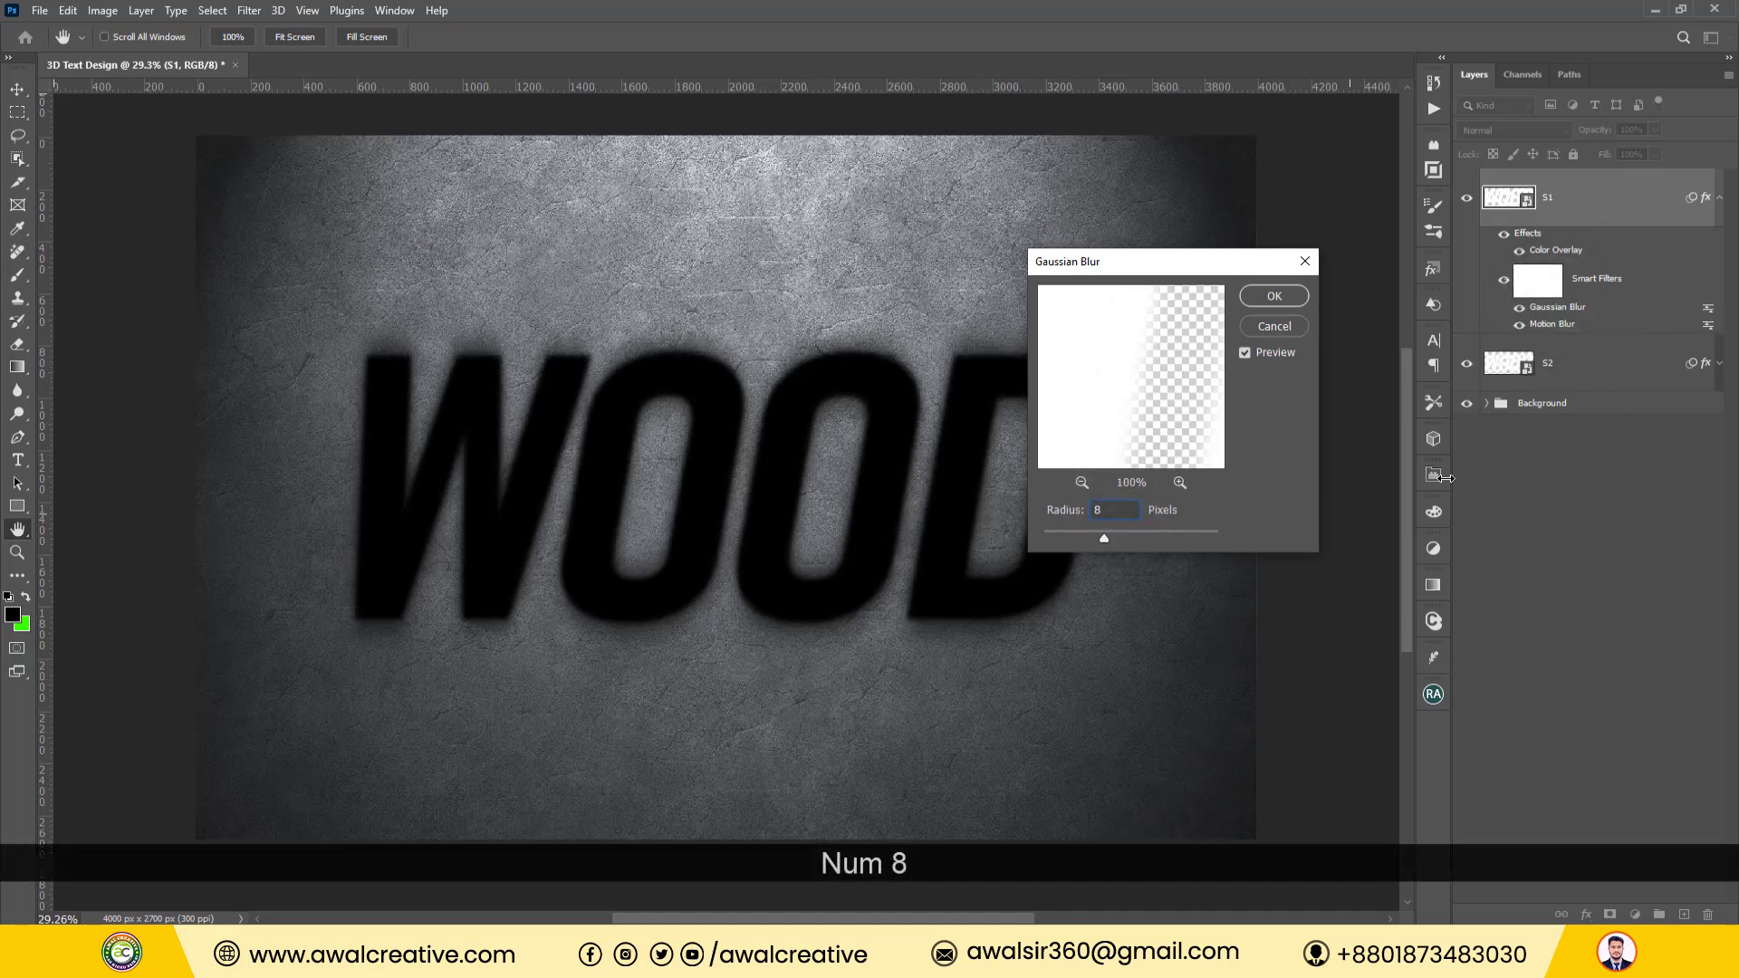
pyautogui.click(1274, 295)
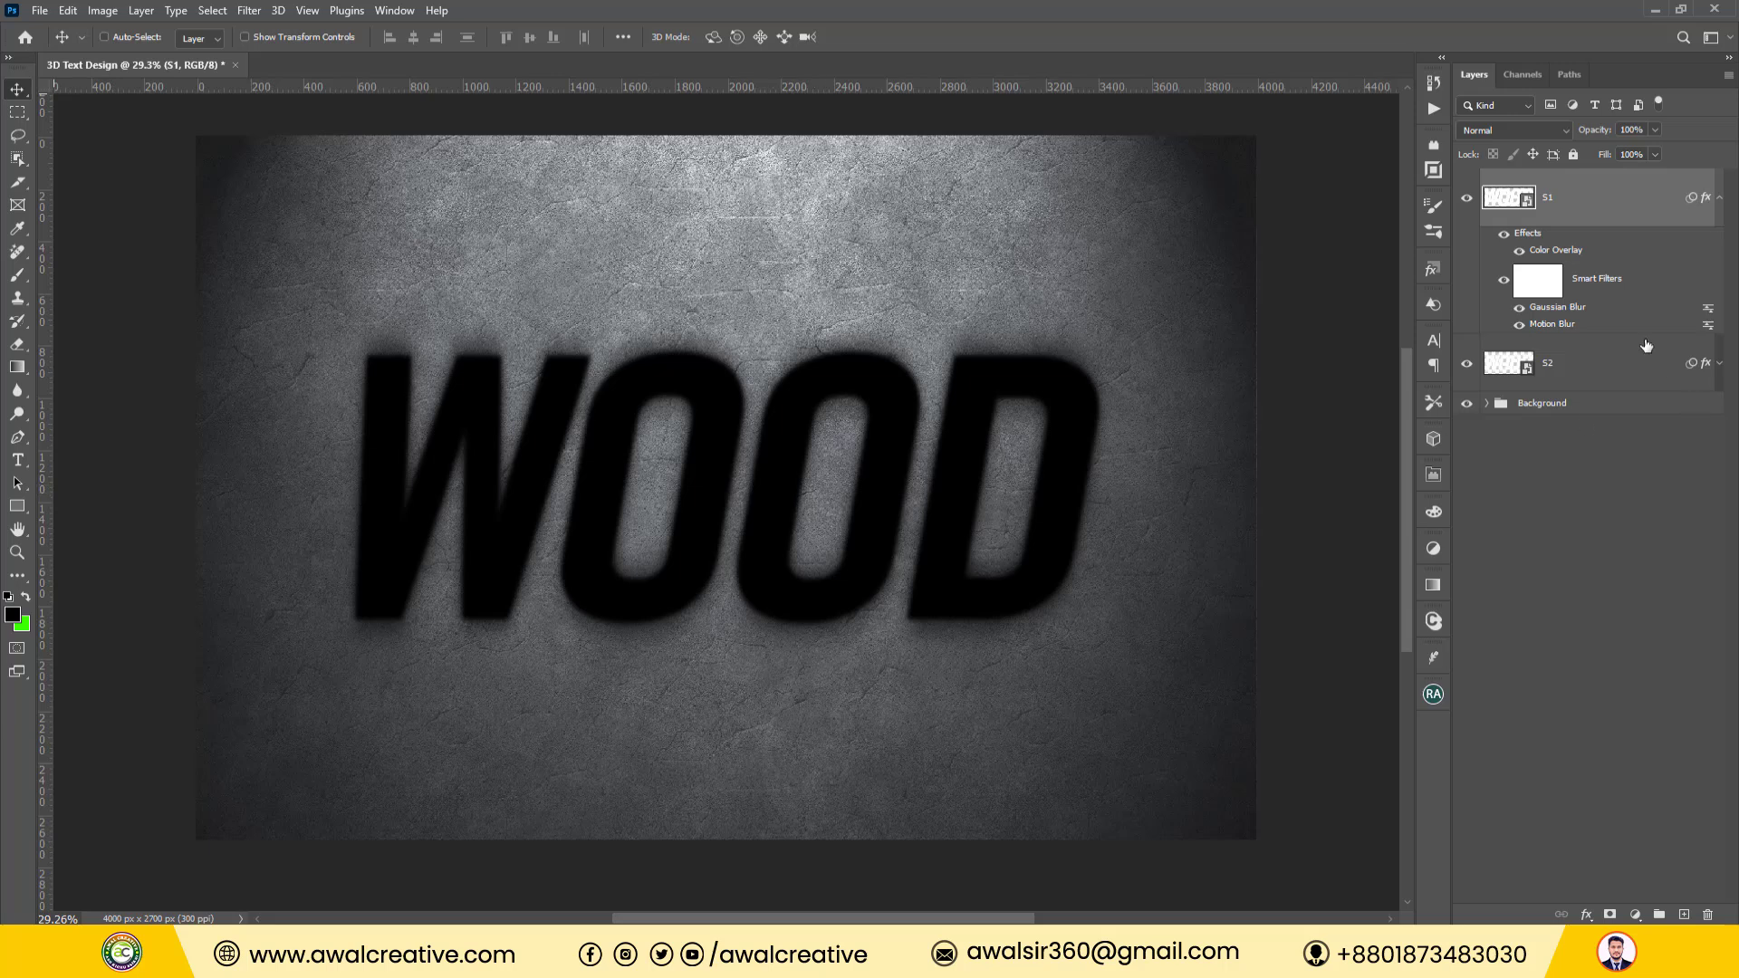
pyautogui.click(1718, 195)
pyautogui.click(1719, 256)
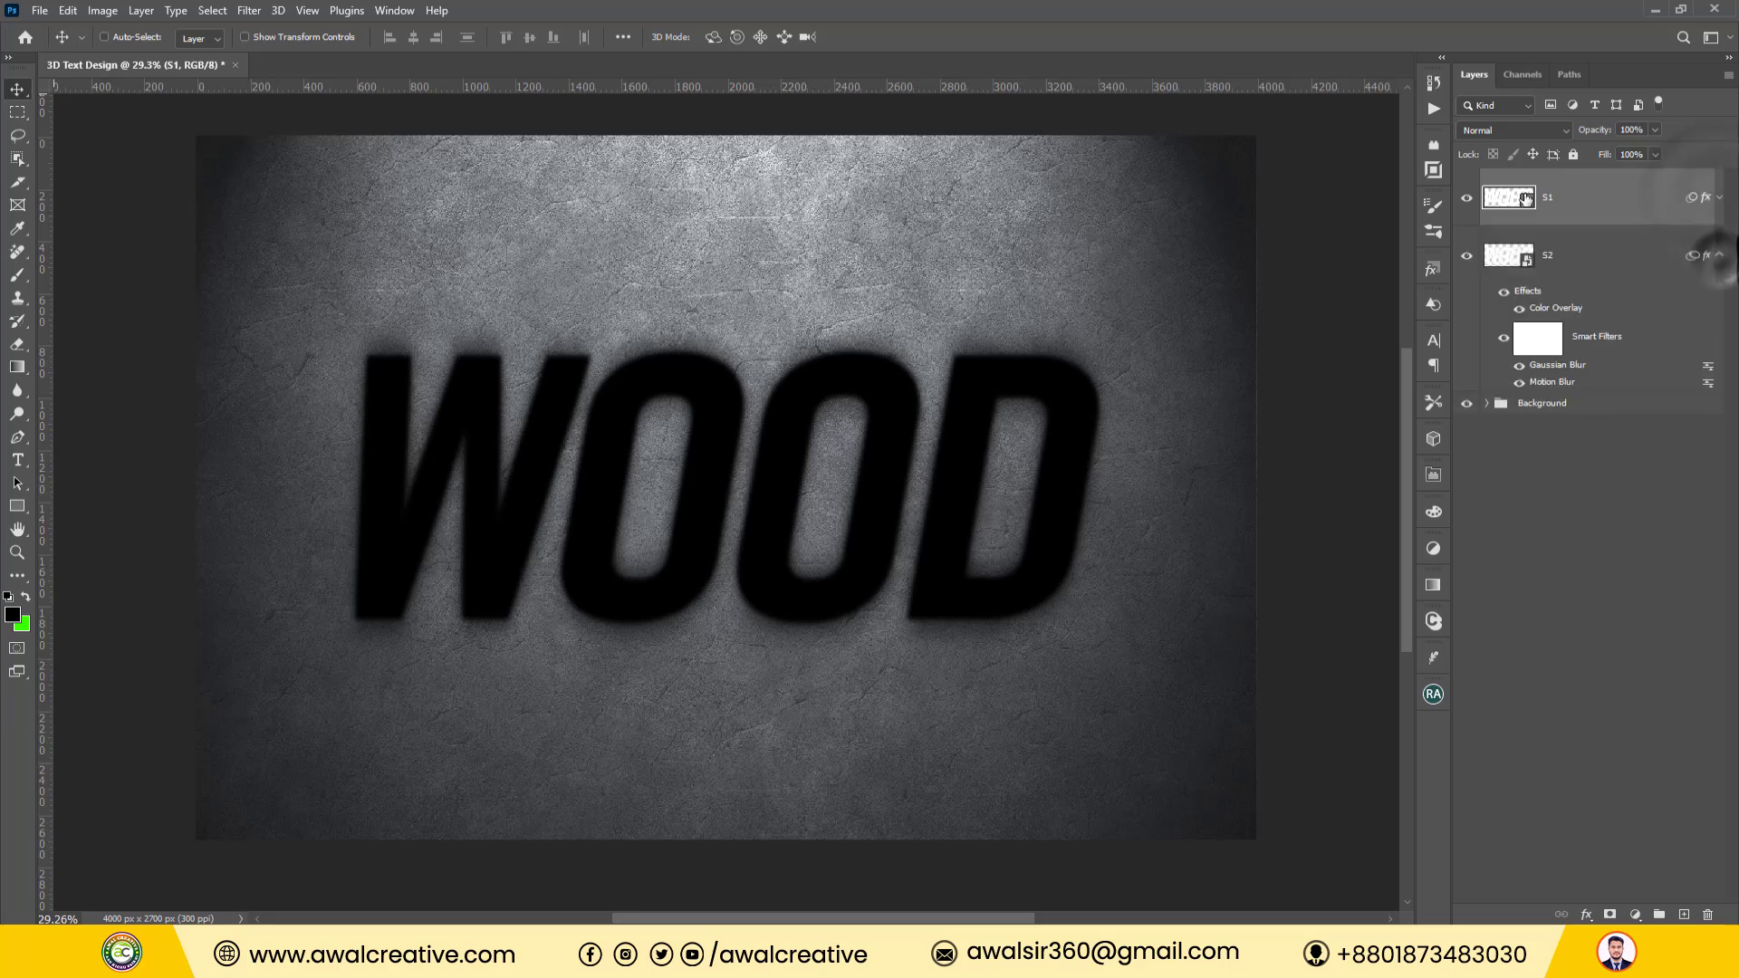
pyautogui.click(1719, 256)
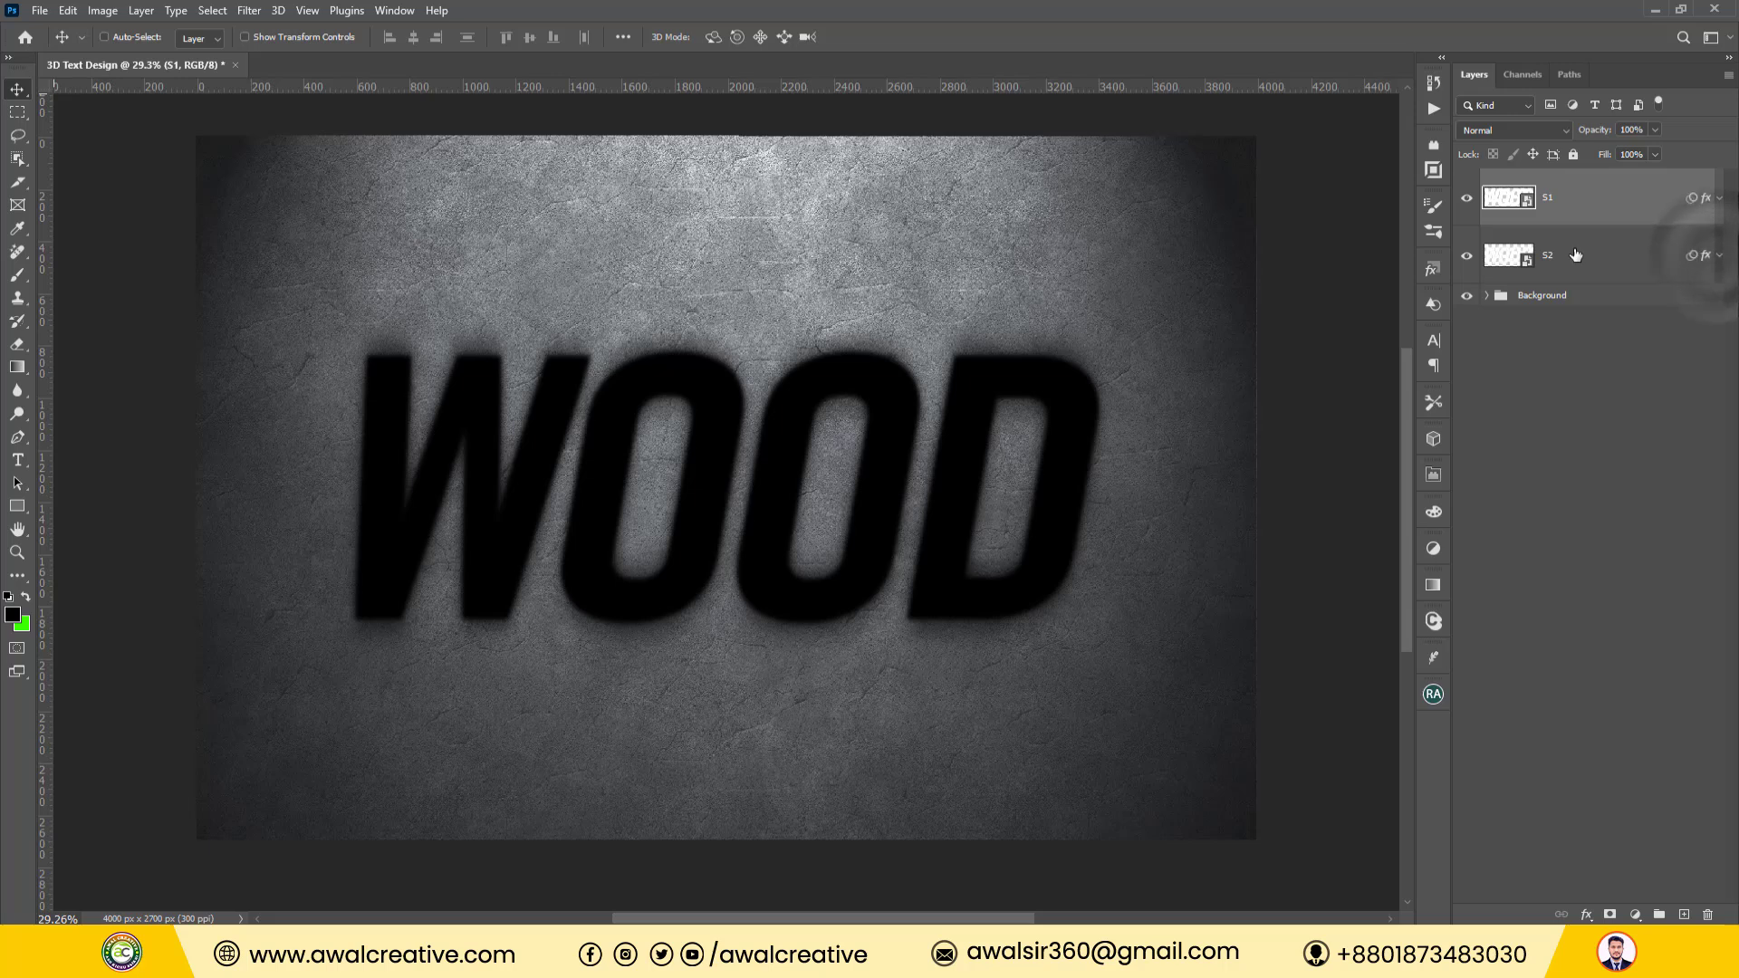
# Group the S1 and S2 layers and name the group Shadow.
pyautogui.click(1581, 249)
pyautogui.keyDown('shift'); pyautogui.click(1574, 207); pyautogui.keyUp('shift')
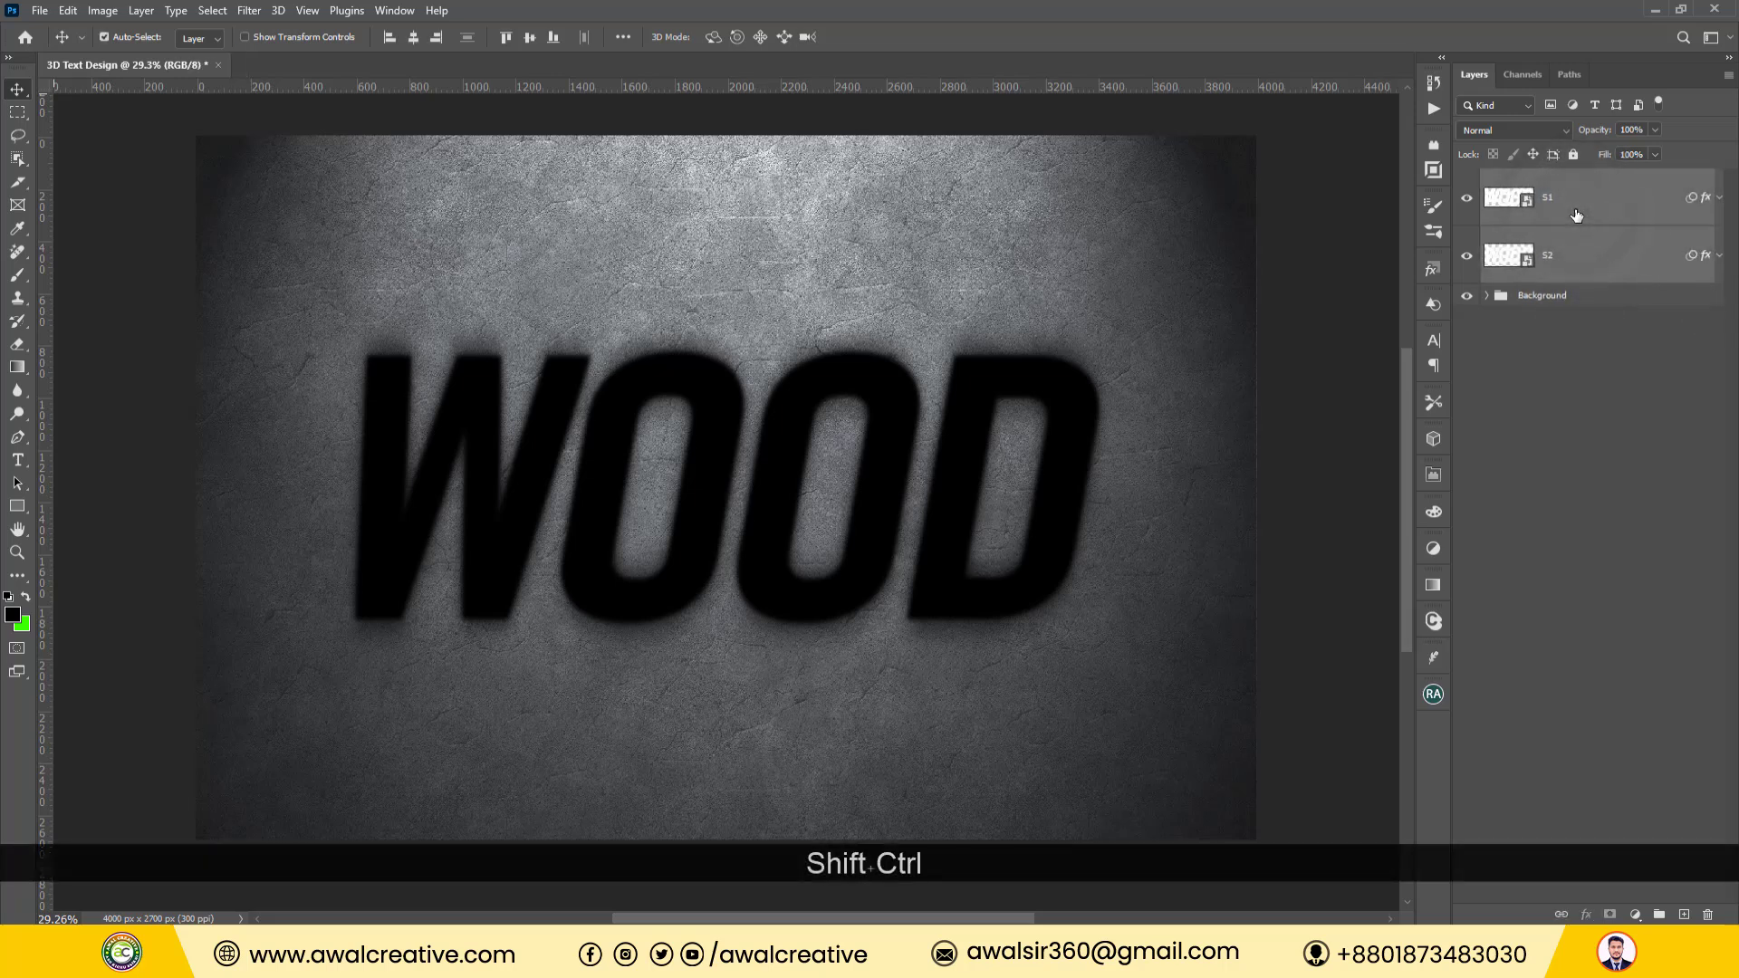
pyautogui.hotkey('ctrl', 'g')
pyautogui.doubleClick(1529, 180)
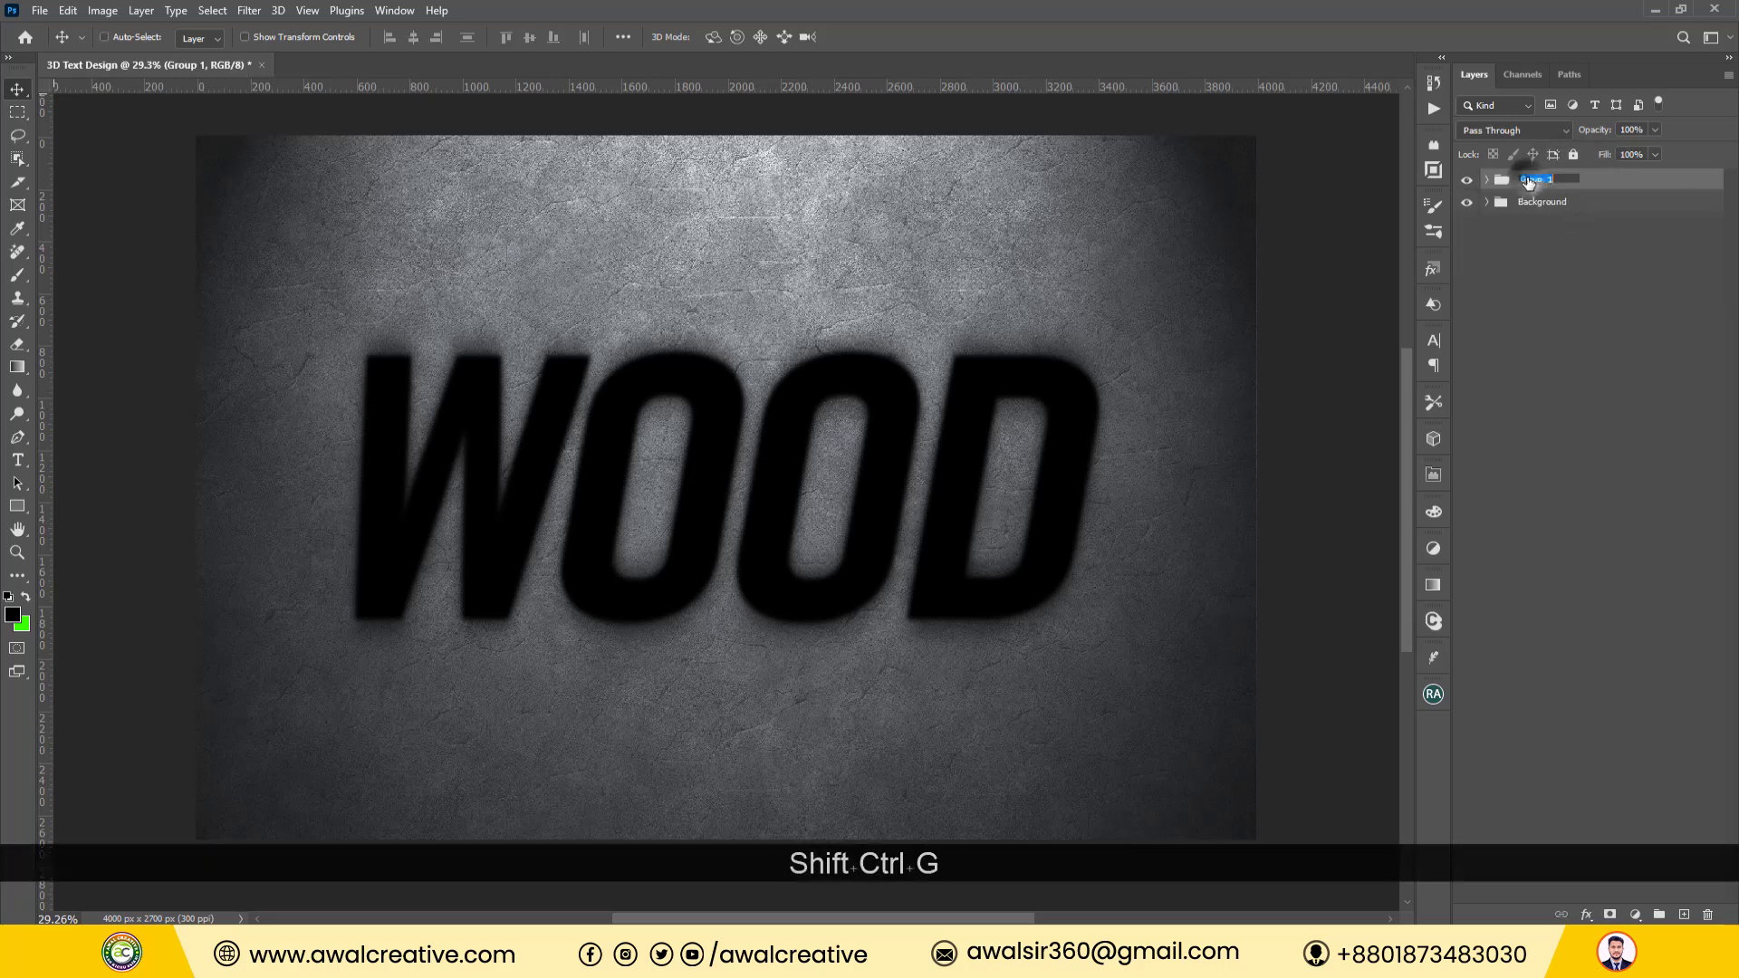
pyautogui.write('Shadow')
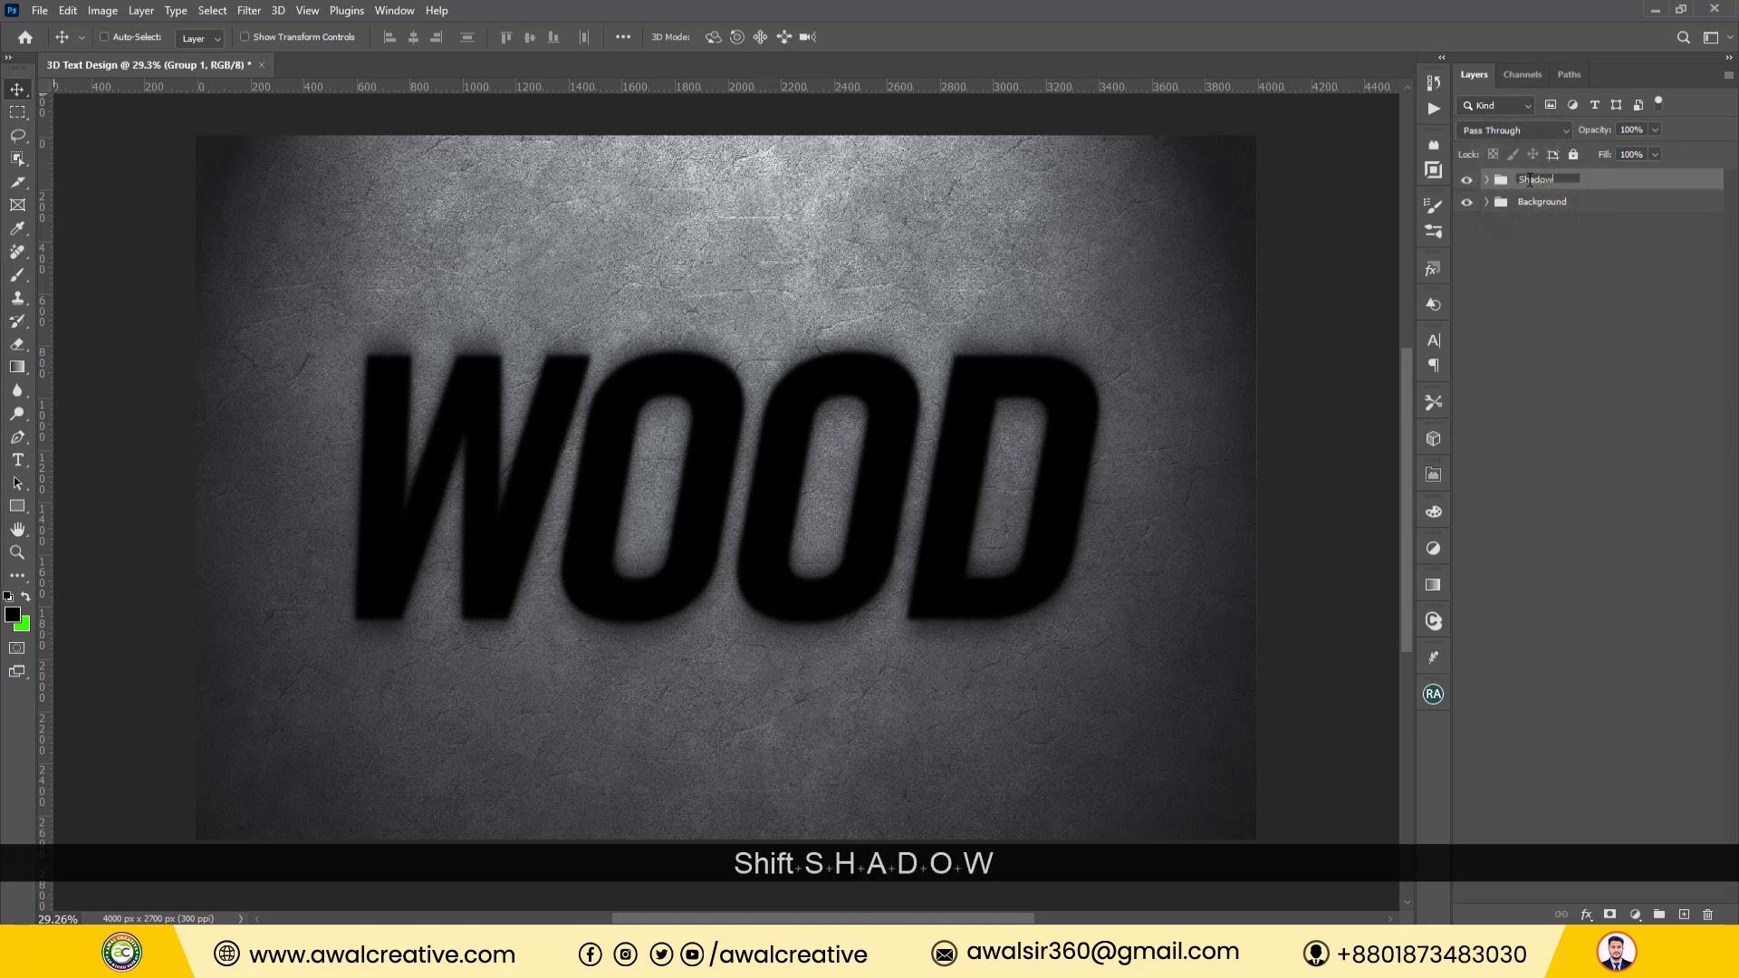
pyautogui.press('Return')
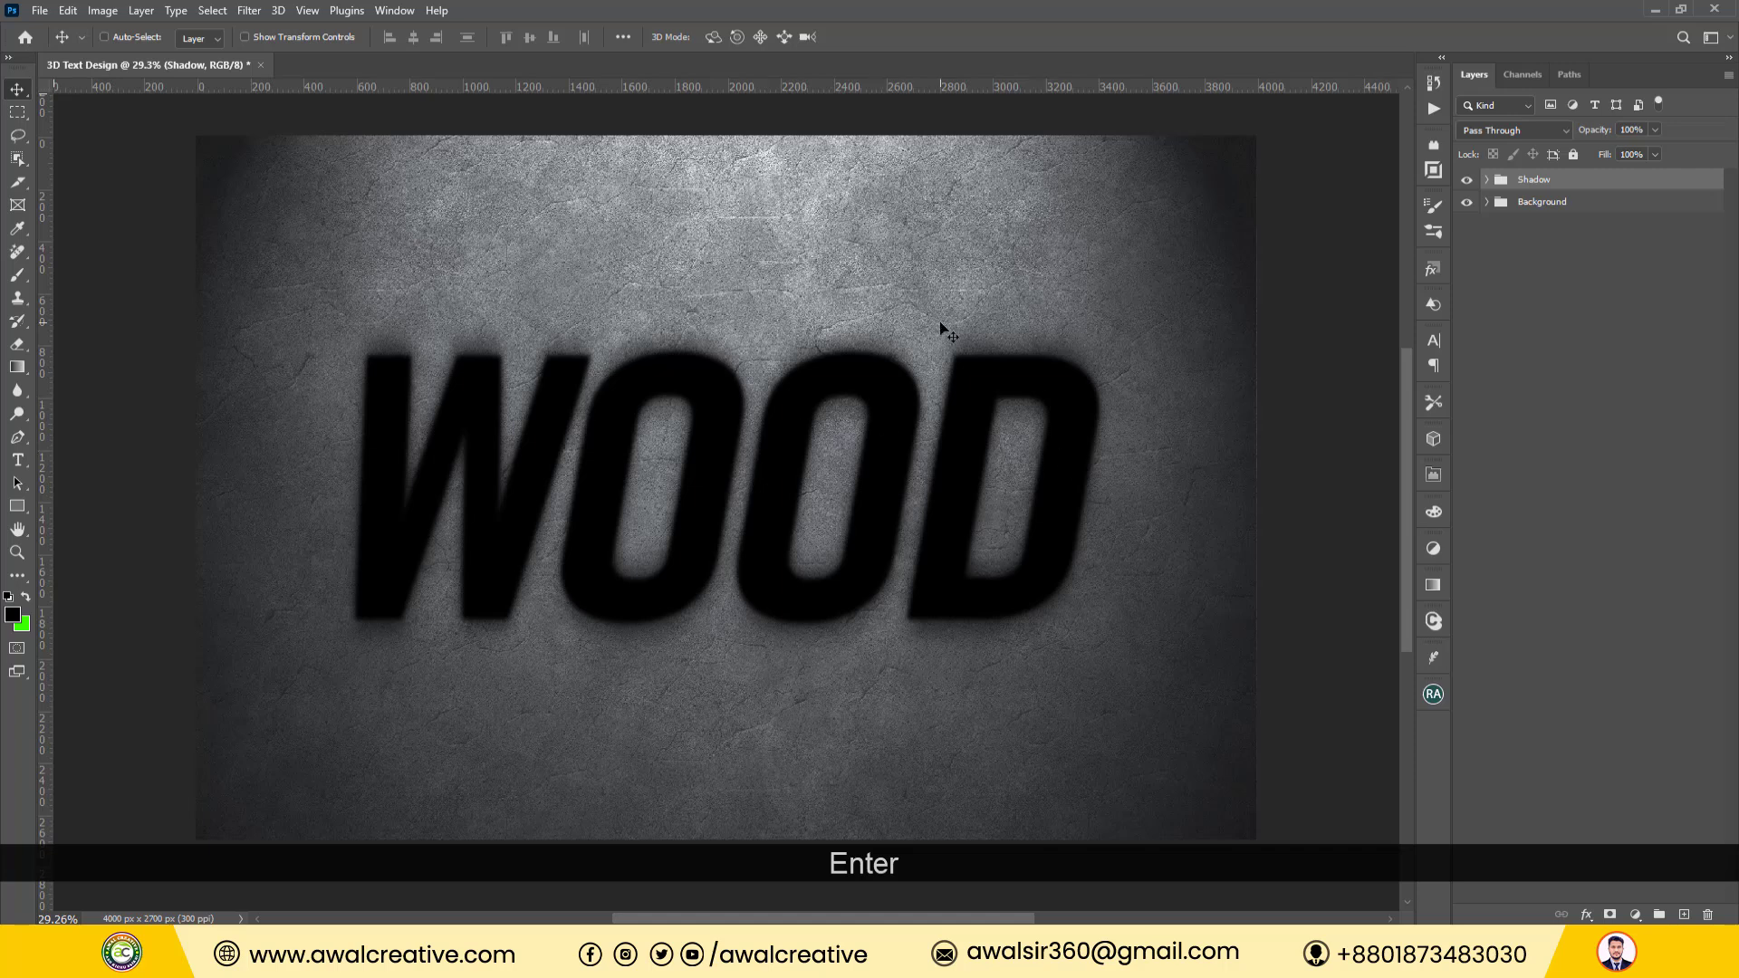
# Duplicate the S1 layer as 3D and move the duplicate out of the Shadow group, directly above it.
pyautogui.click(1488, 184)
pyautogui.click(1590, 222)
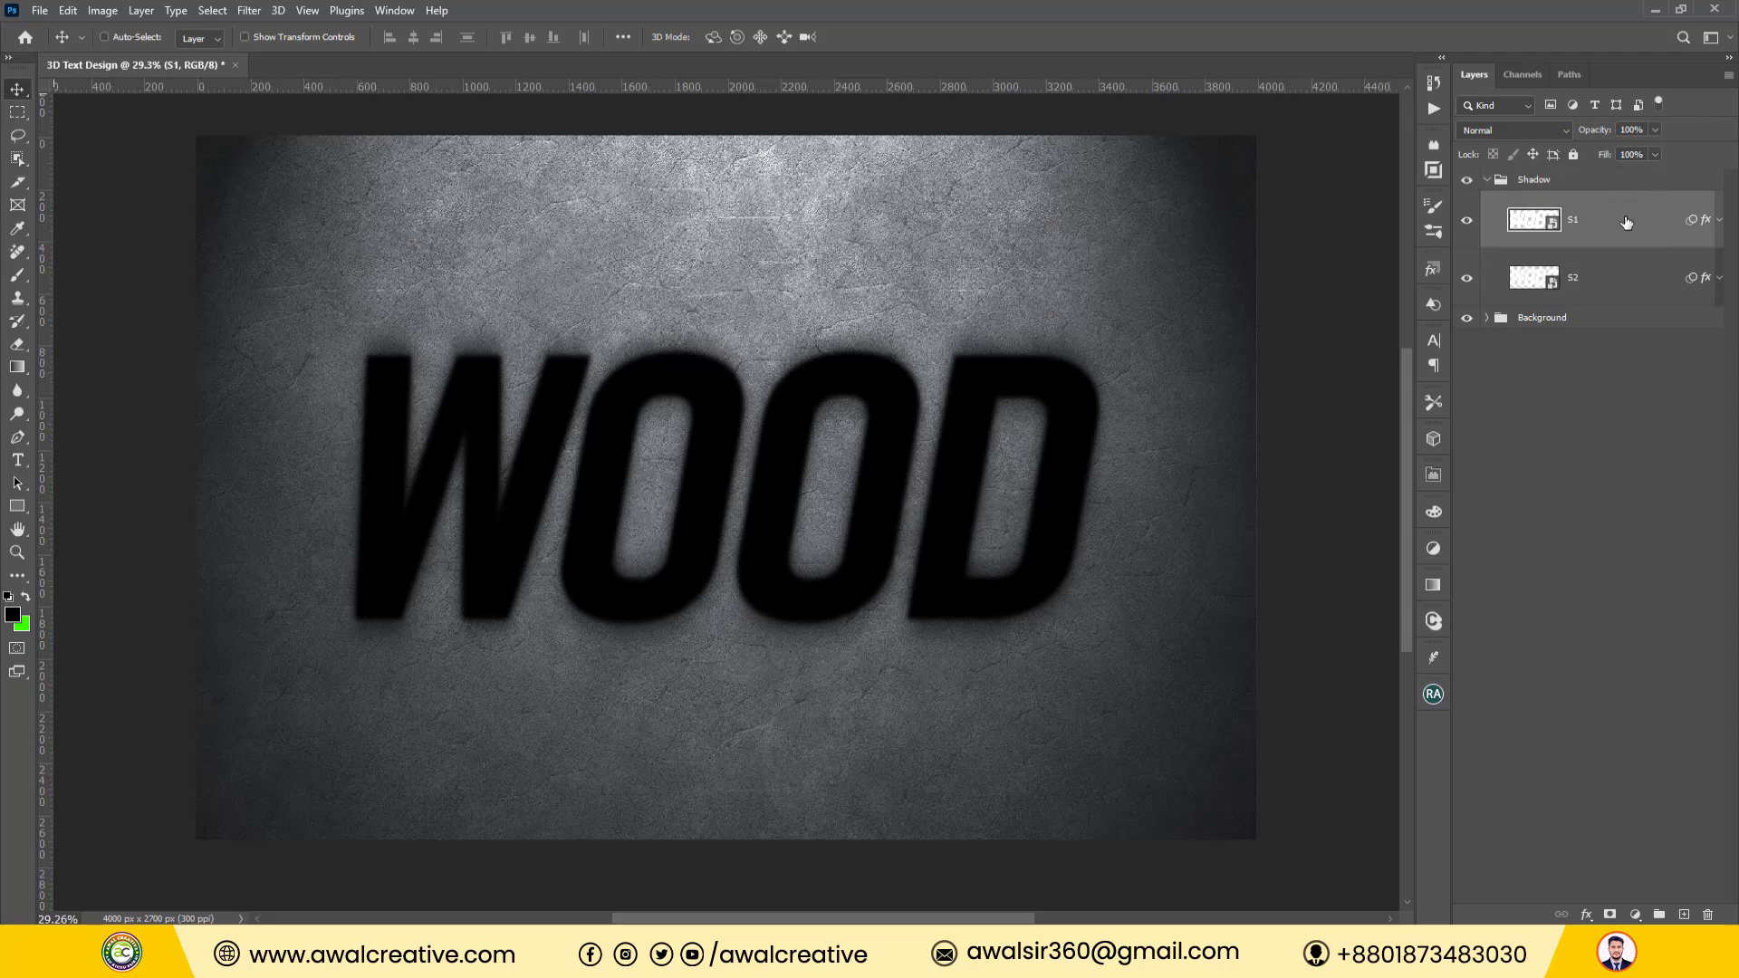
pyautogui.rightClick(1626, 222)
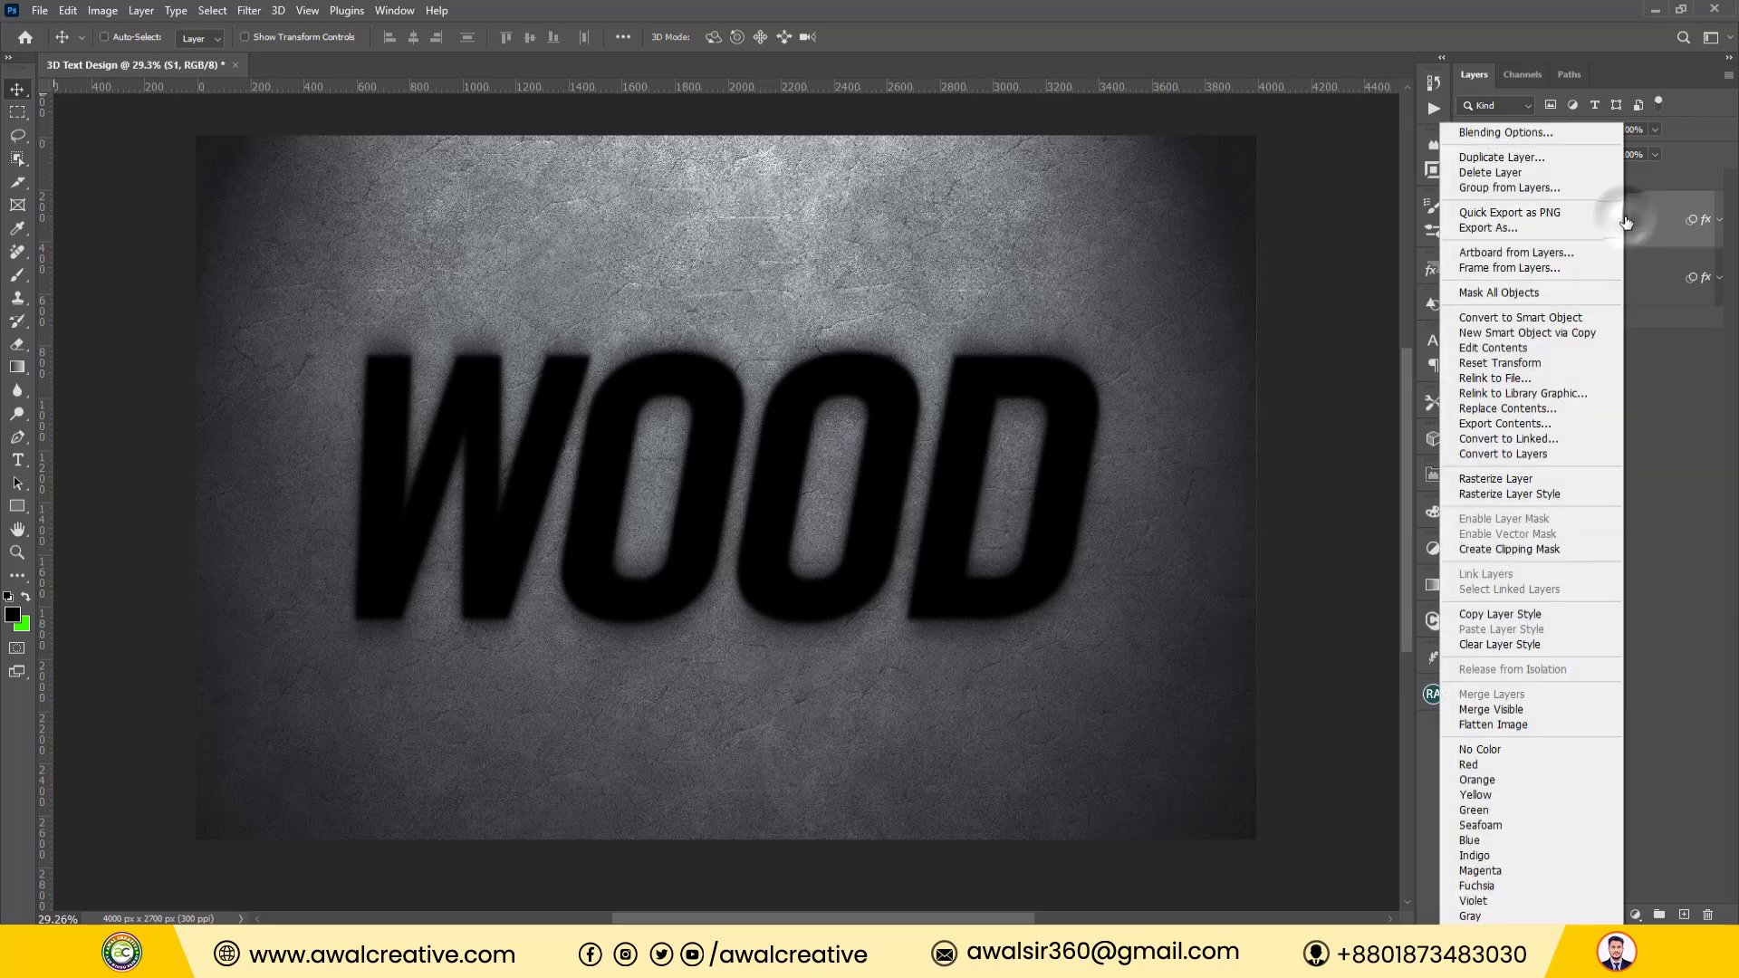
pyautogui.click(1501, 157)
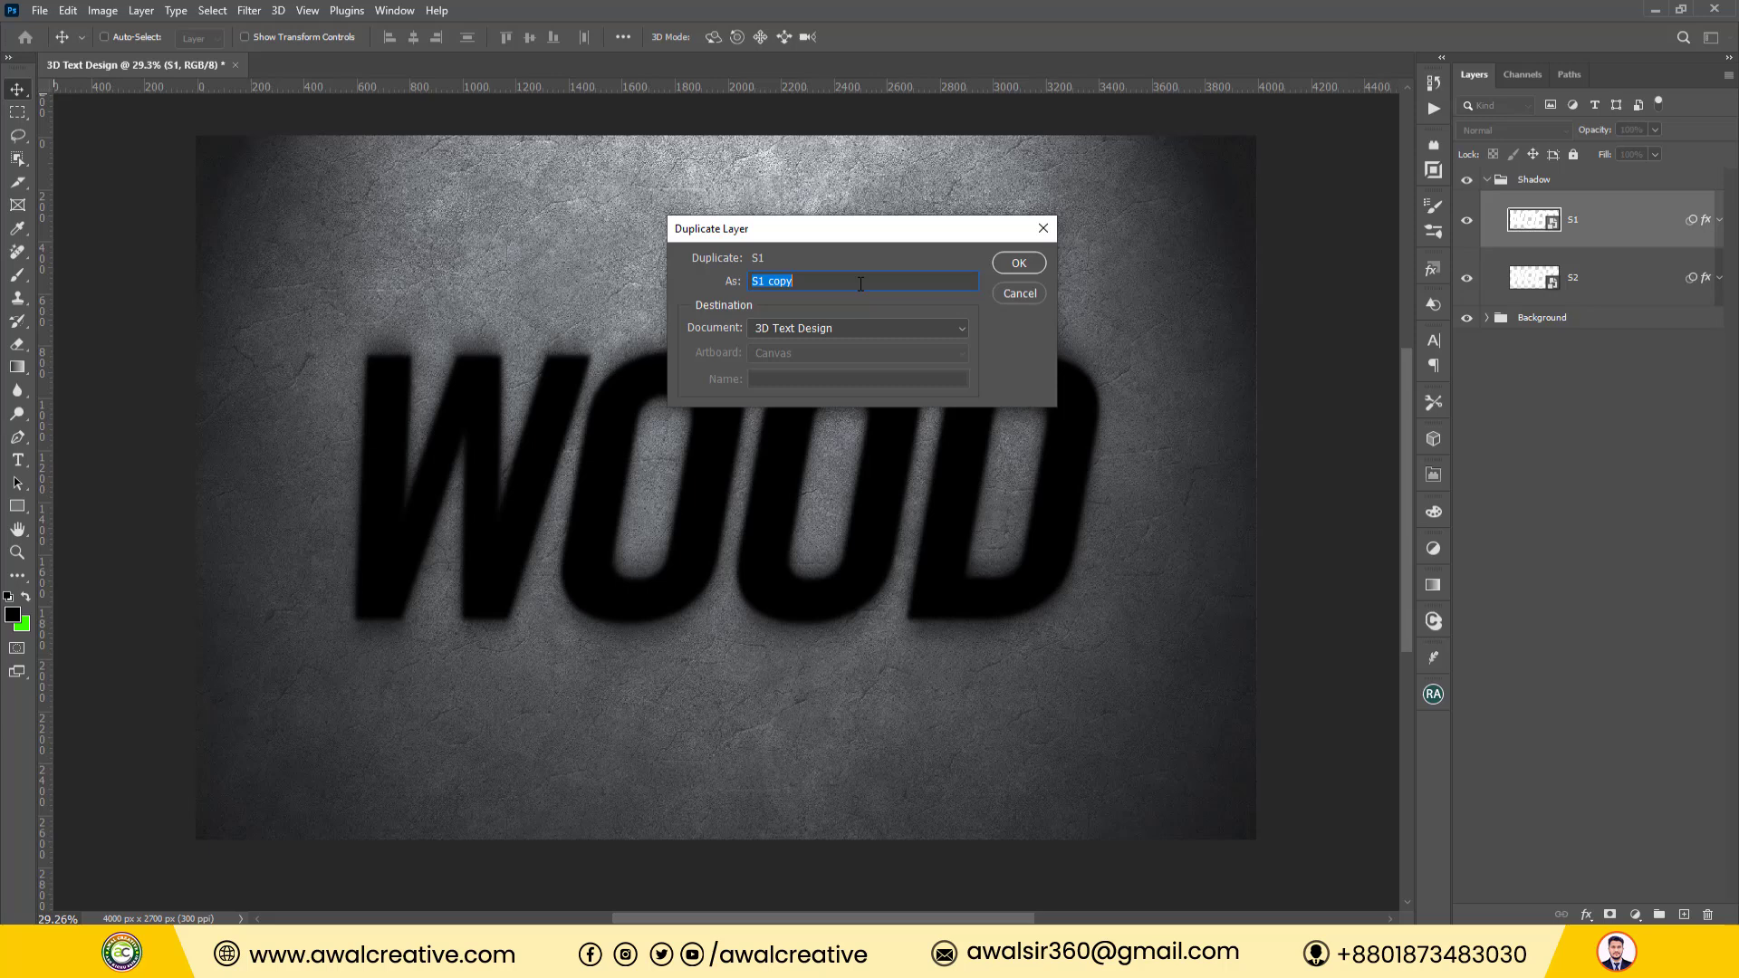
pyautogui.write('3D')
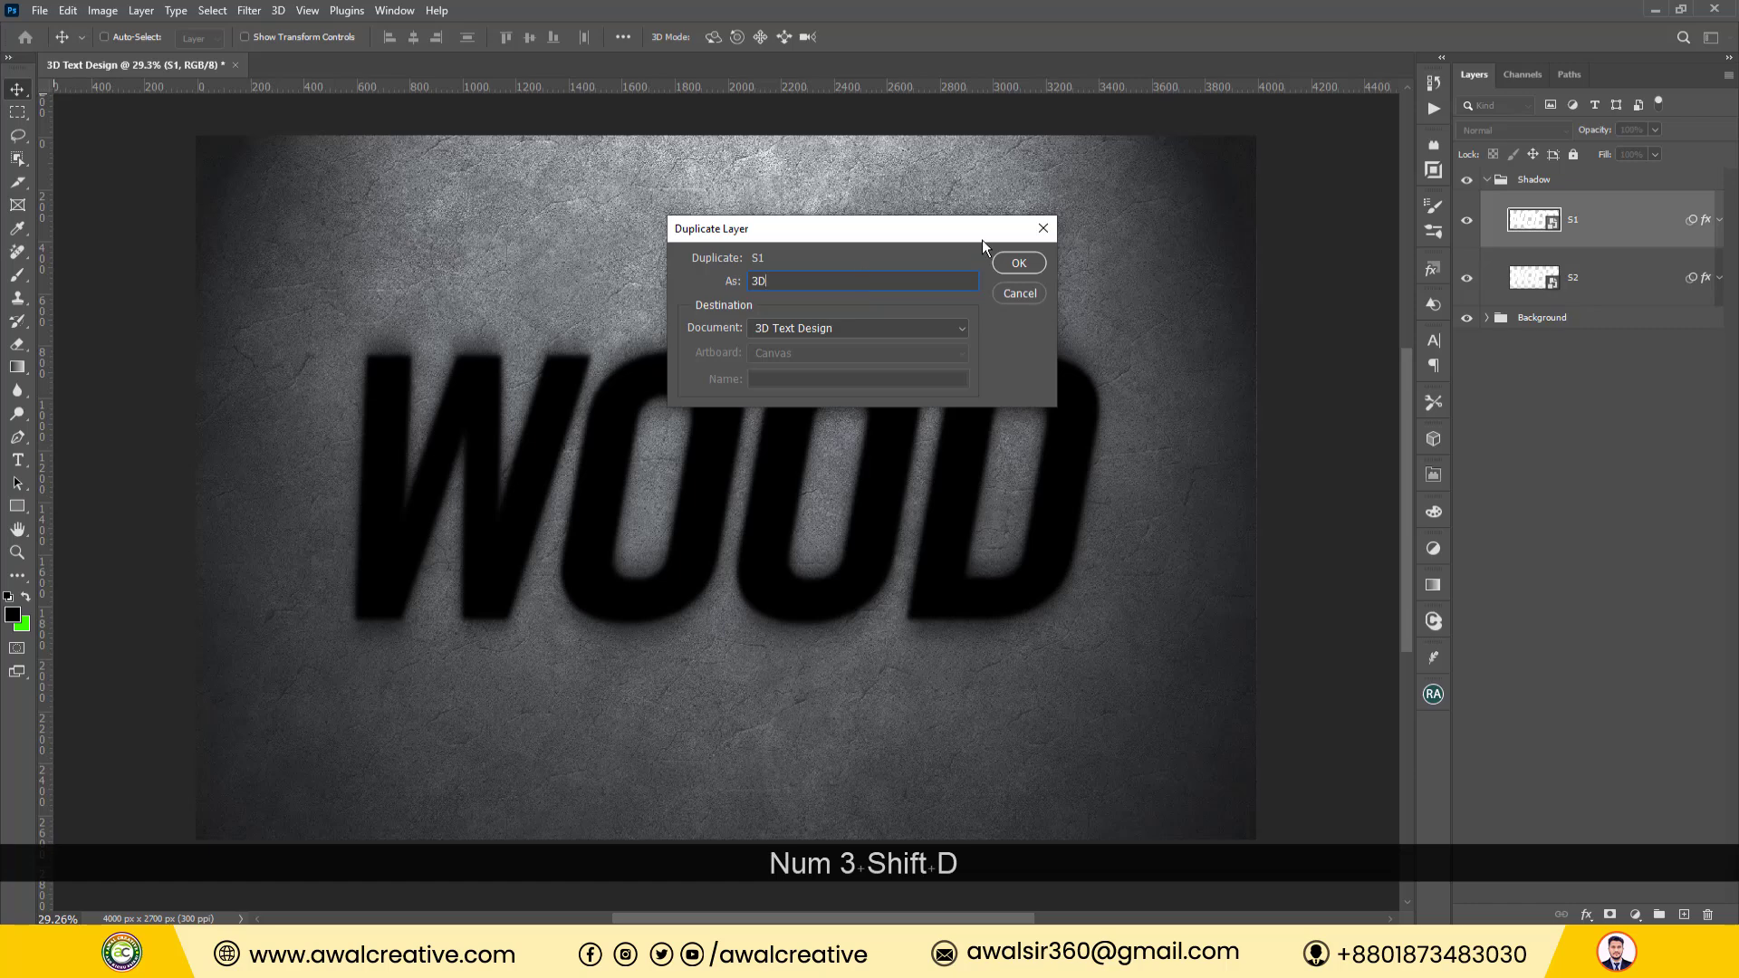
pyautogui.click(1018, 263)
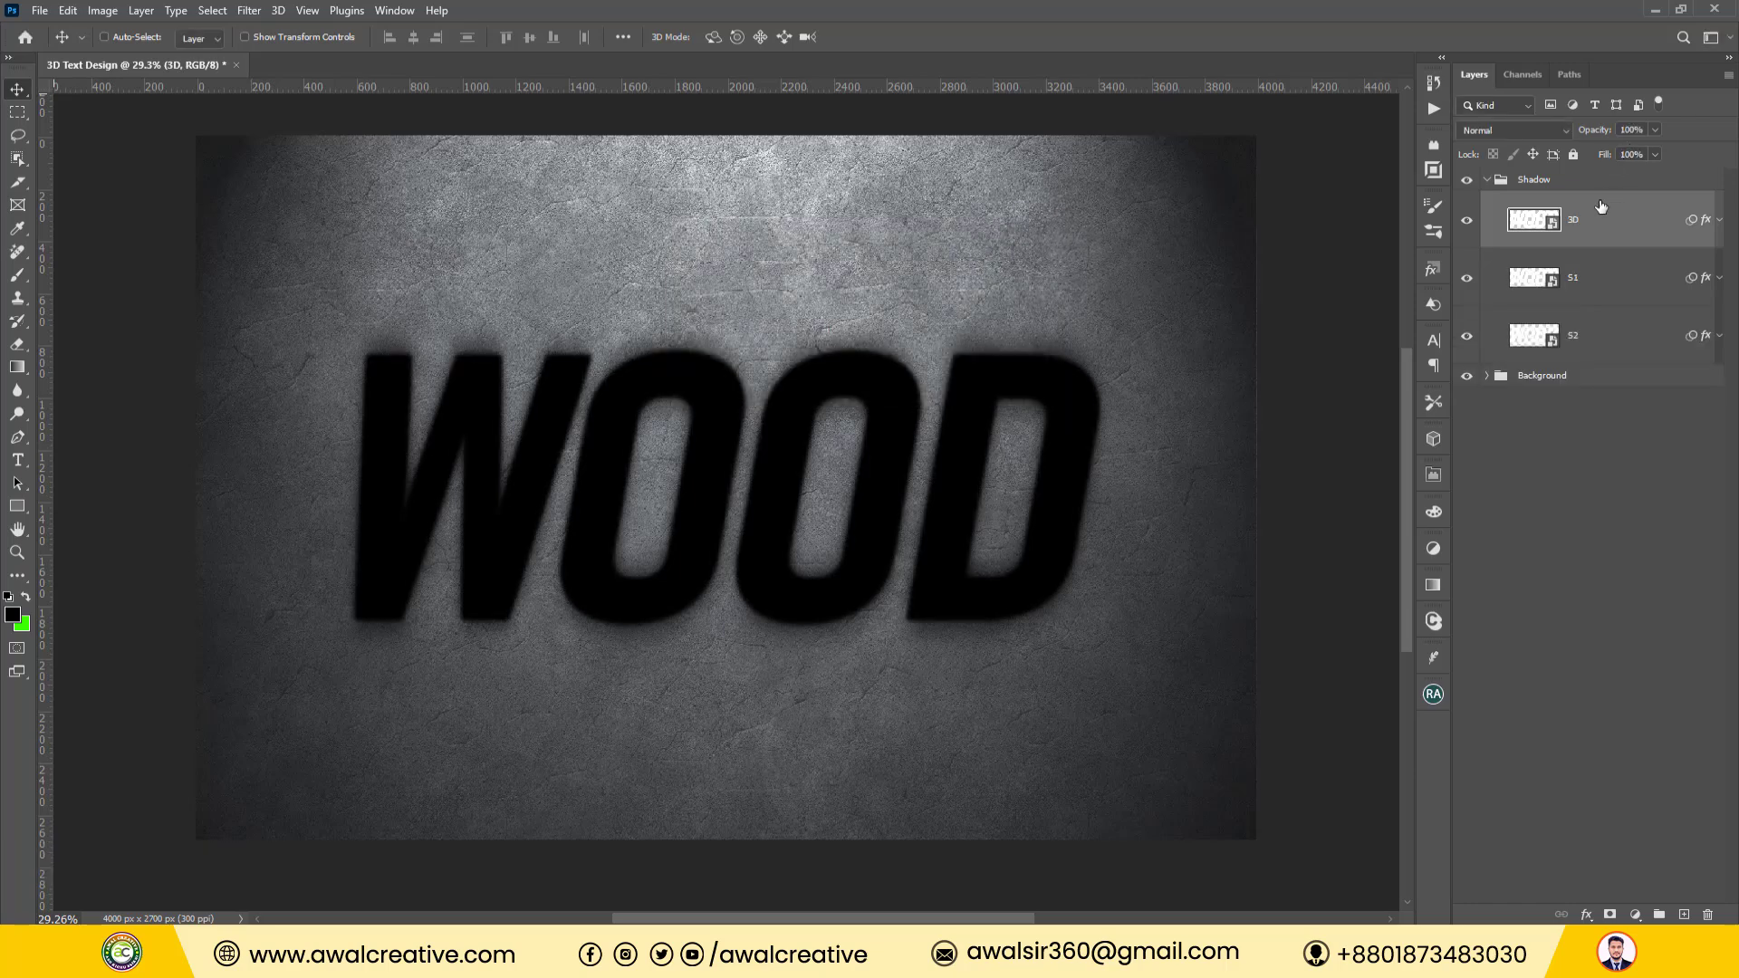
pyautogui.moveTo(1584, 229); pyautogui.dragTo(1562, 172)
pyautogui.click(1487, 238)
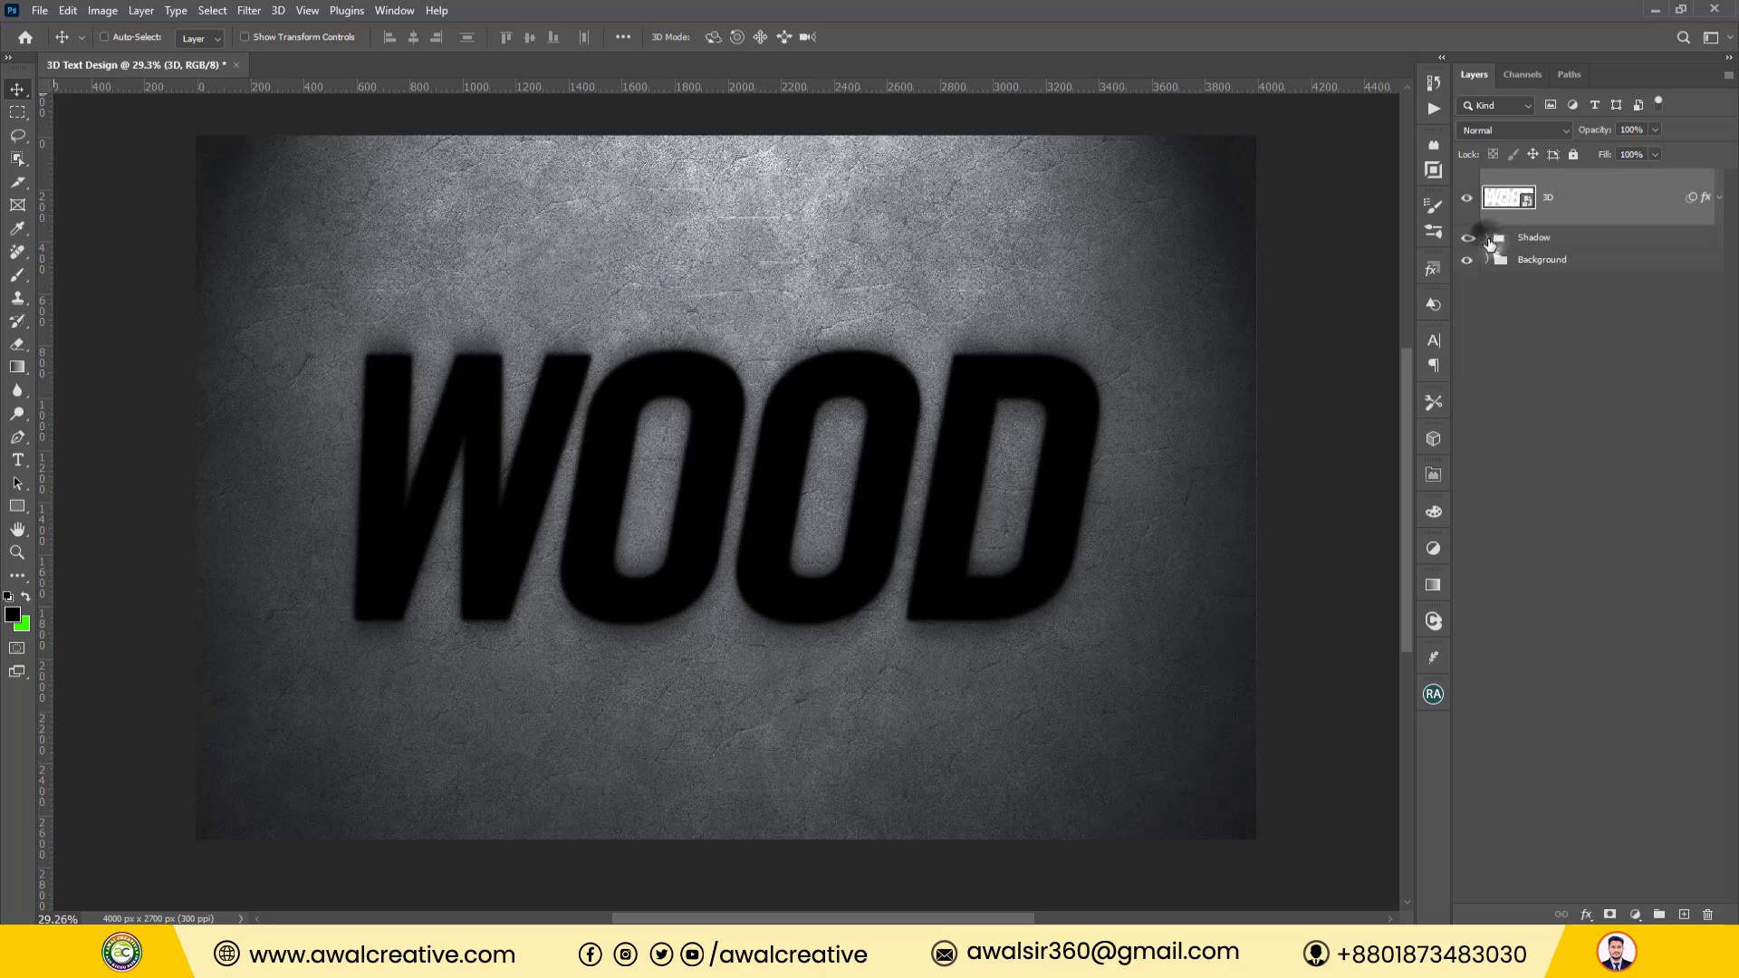
# Delete the Color Overlay effect and all smart filters from the 3D layer.
pyautogui.click(1718, 198)
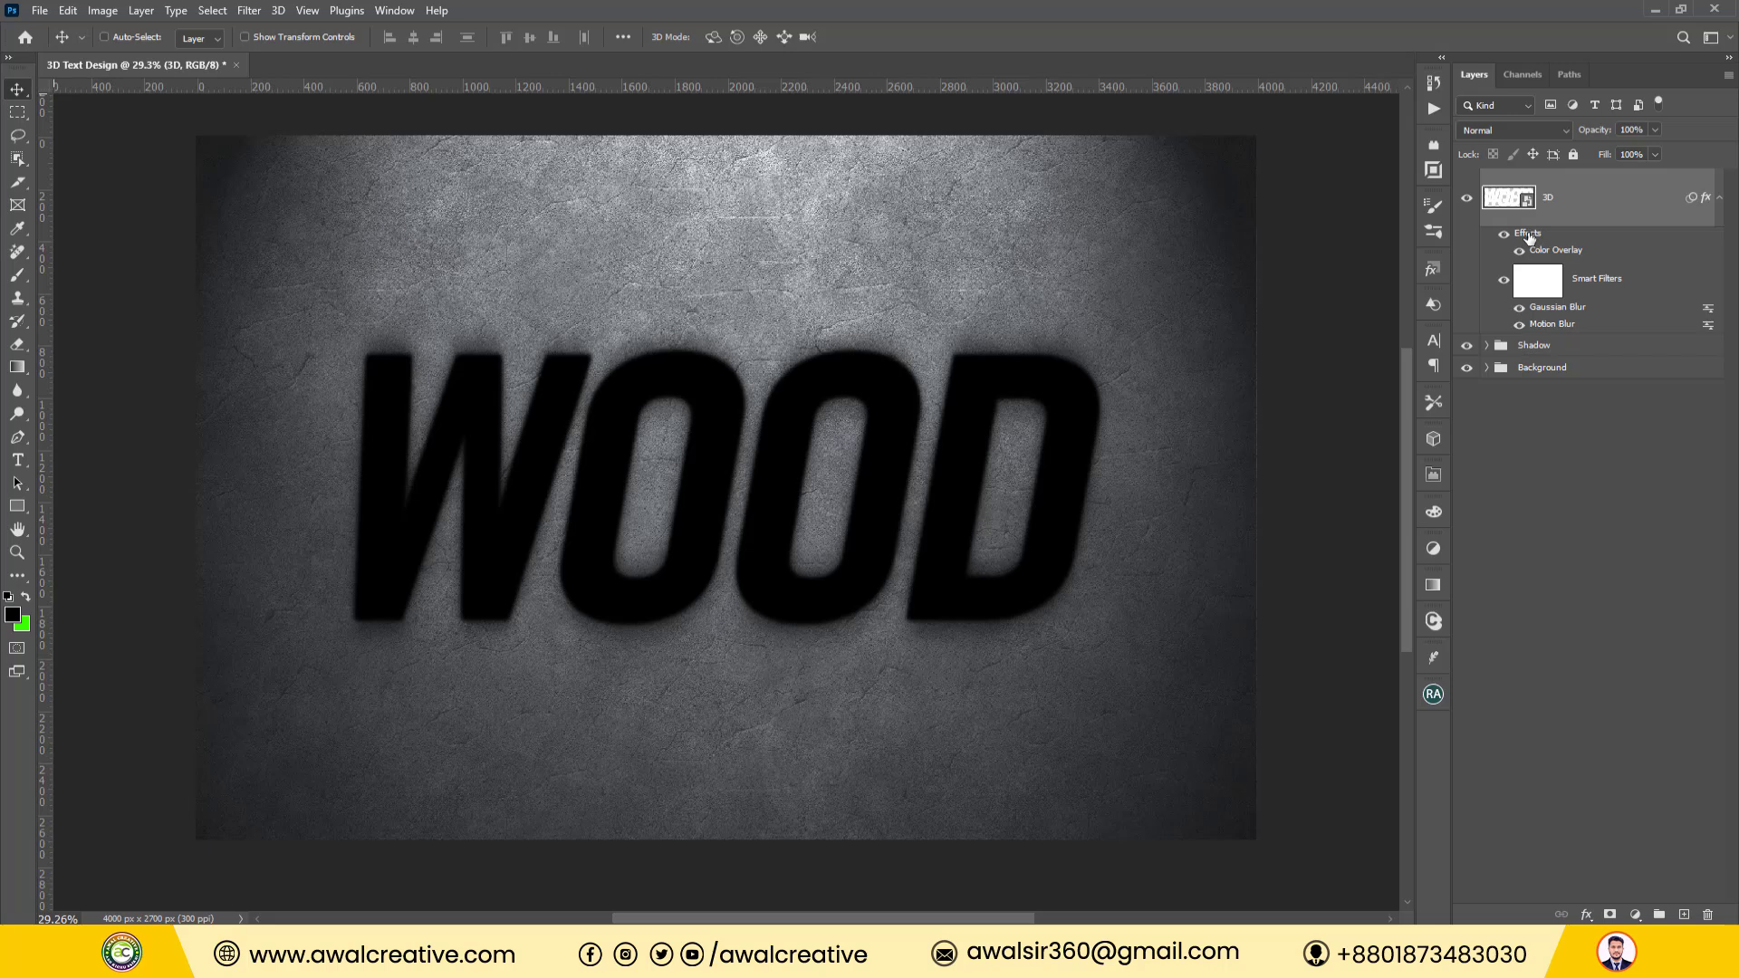
pyautogui.moveTo(1530, 236); pyautogui.dragTo(1707, 915)
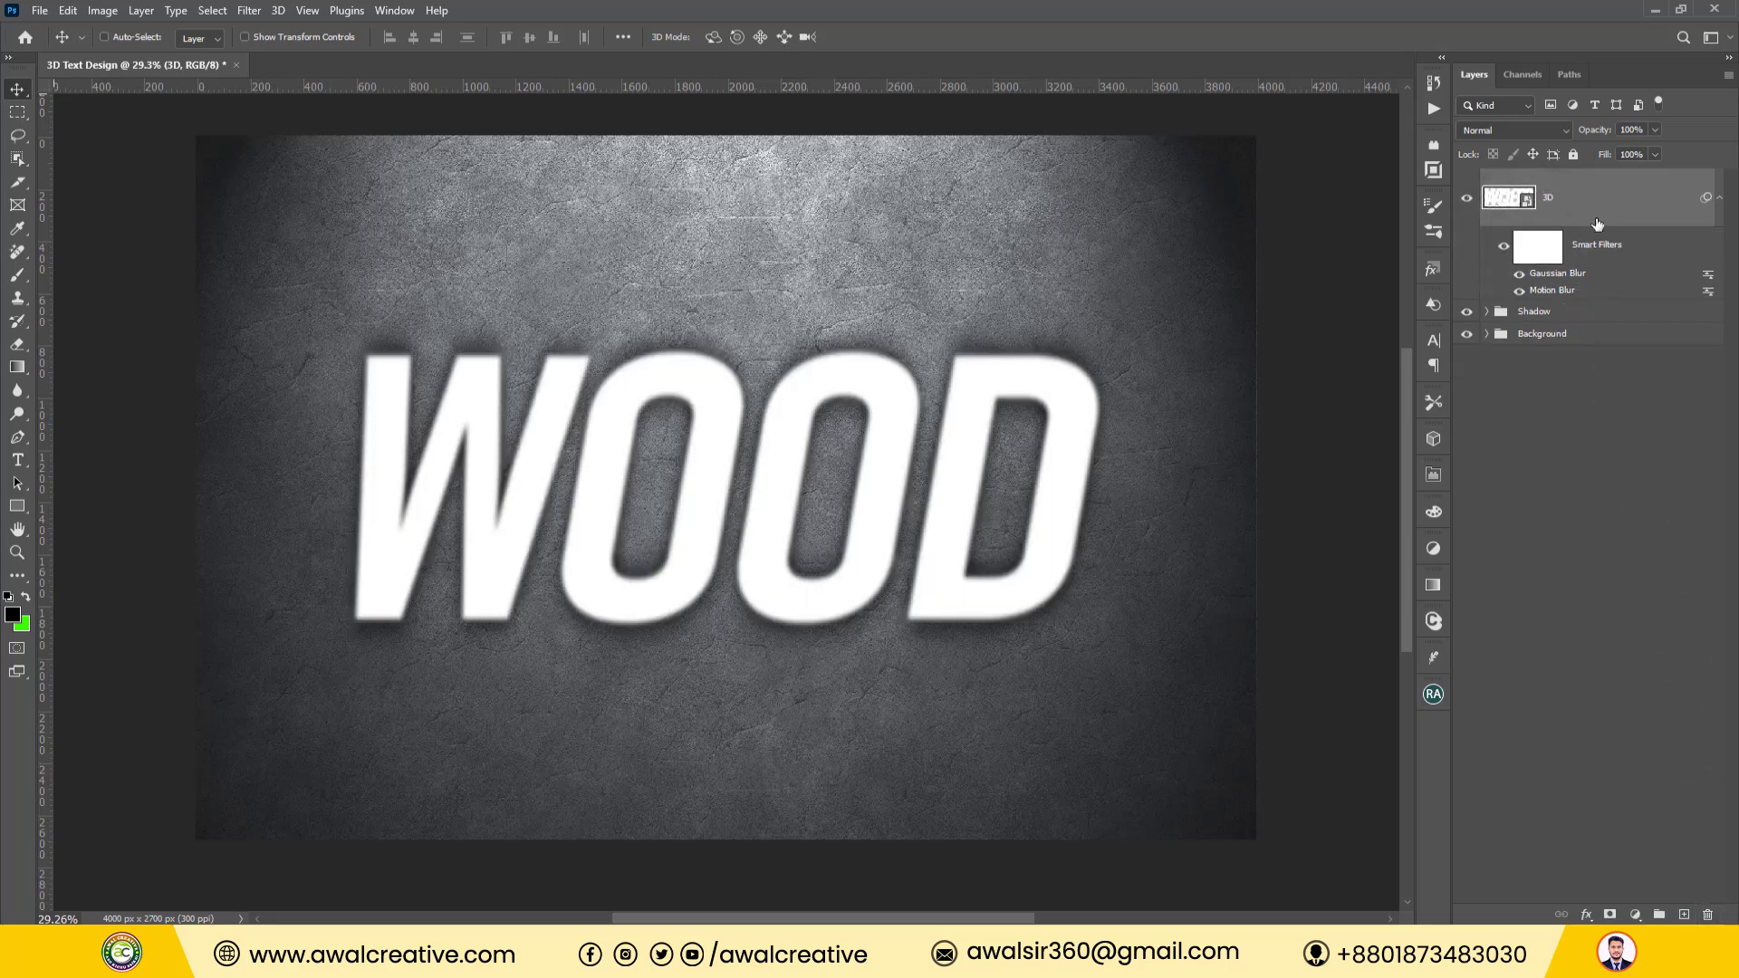
pyautogui.click(1720, 199)
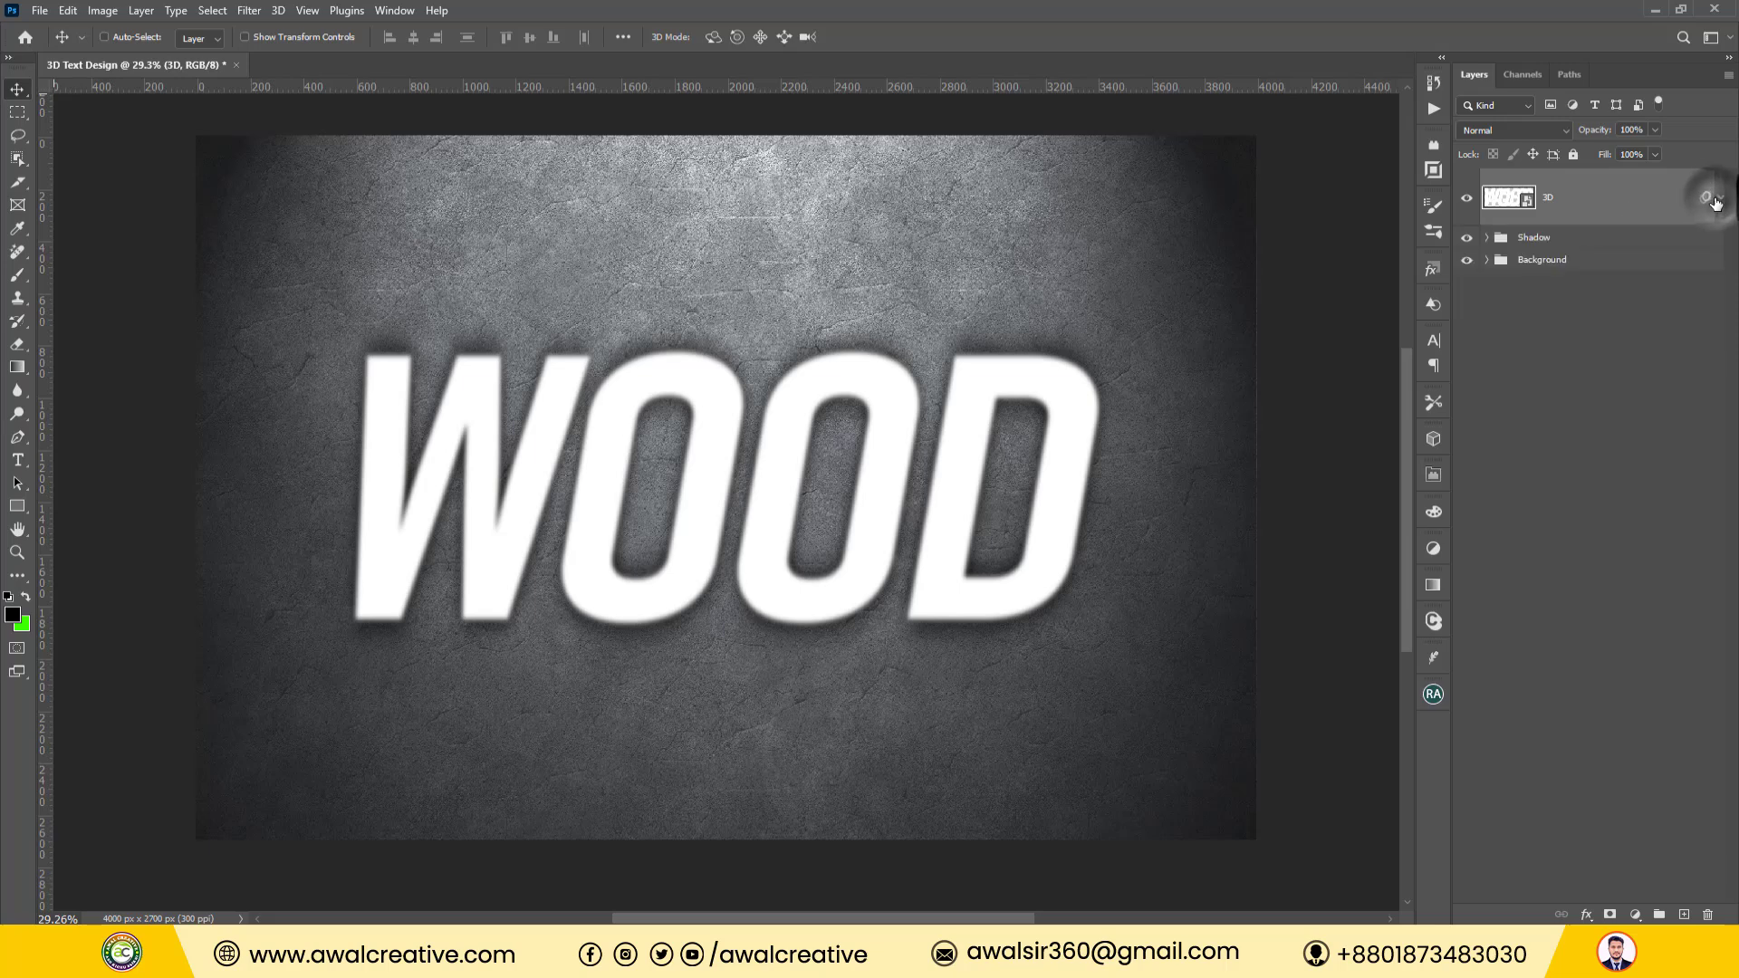
pyautogui.click(1720, 198)
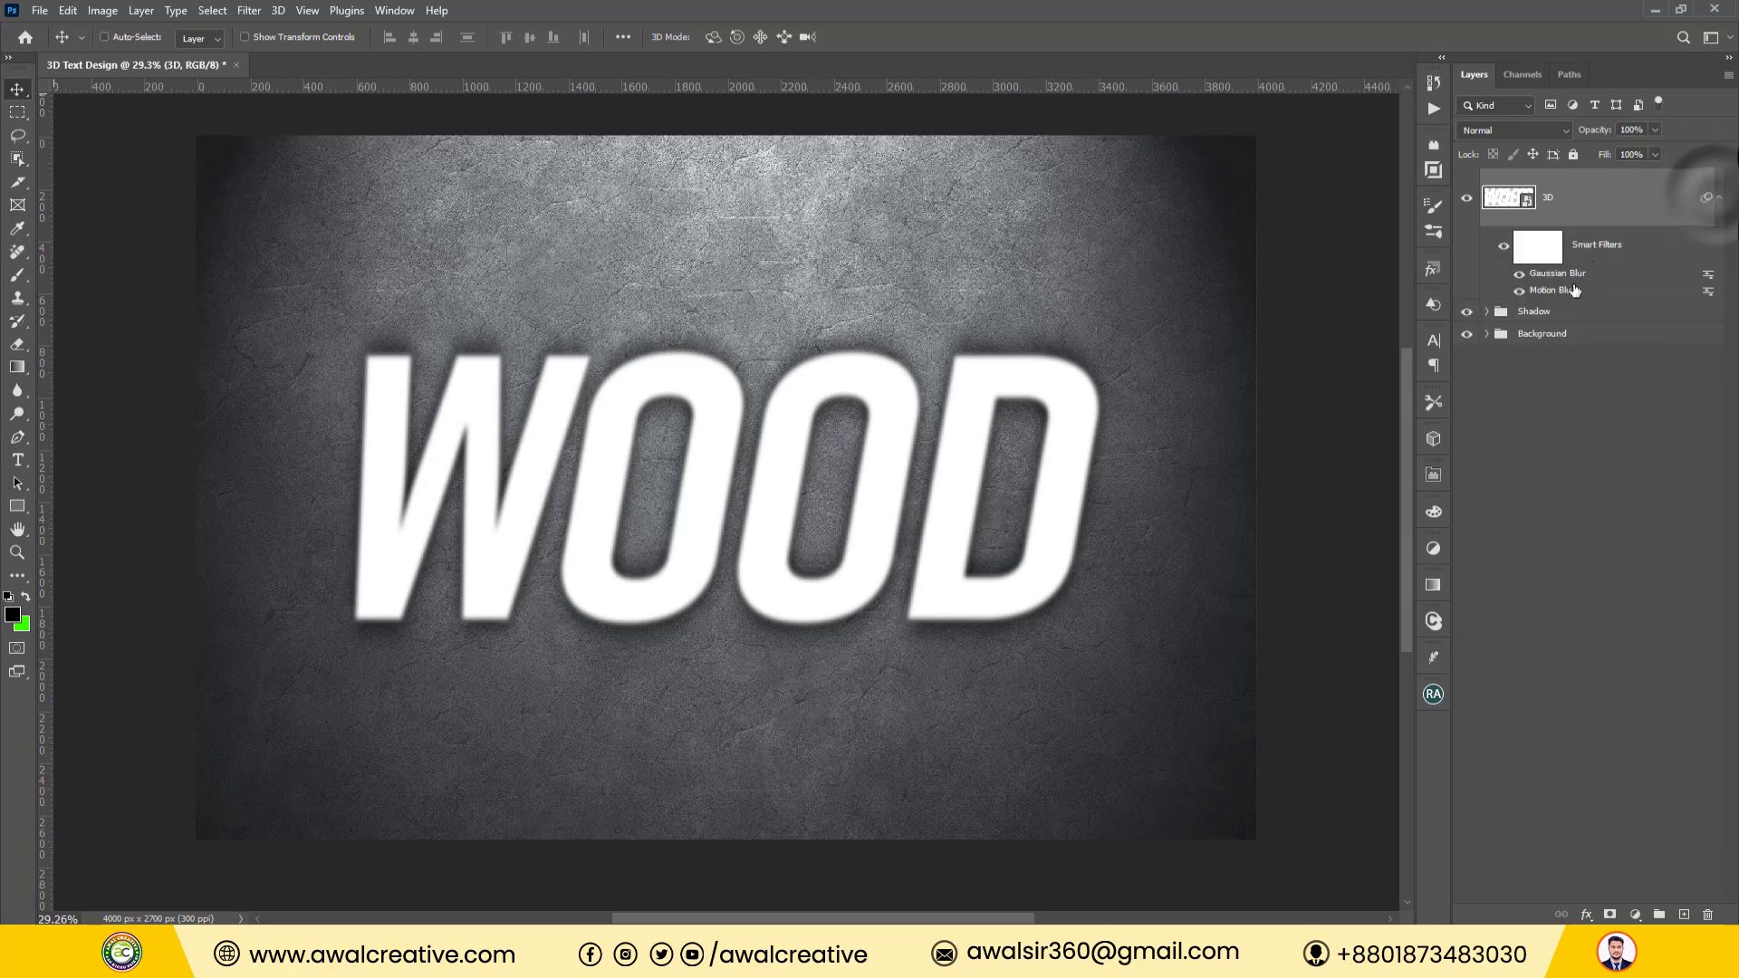
pyautogui.moveTo(1570, 283); pyautogui.dragTo(1707, 914)
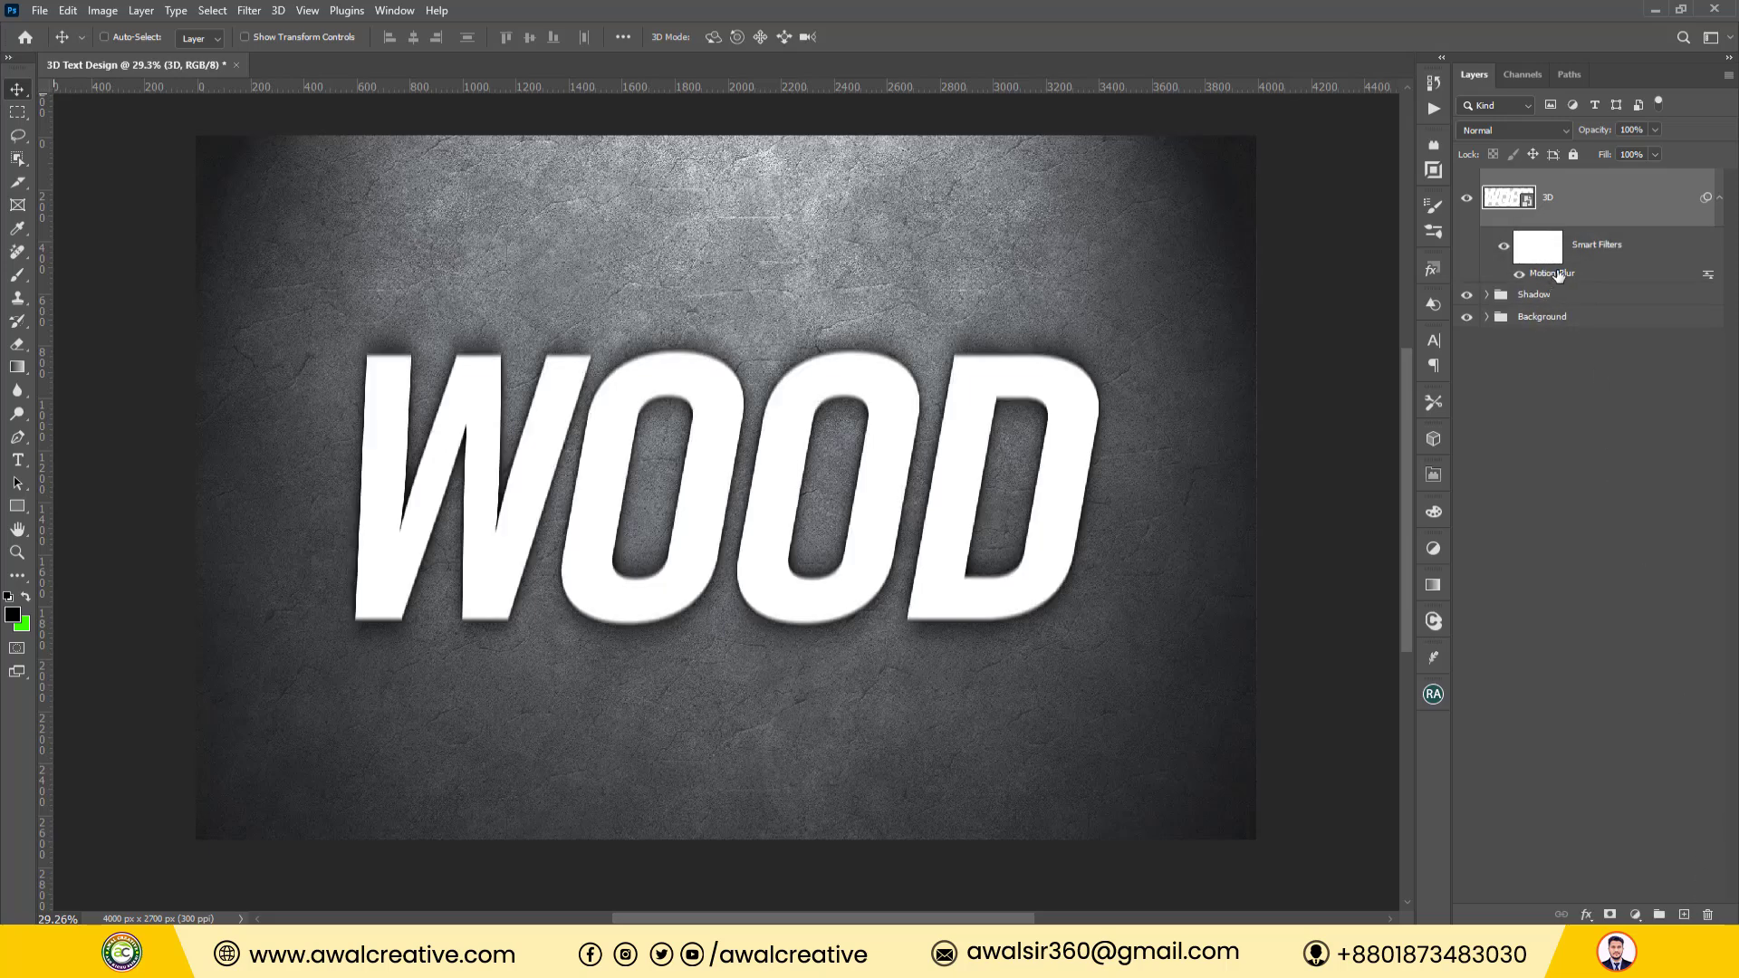
pyautogui.moveTo(1584, 253); pyautogui.dragTo(1707, 914)
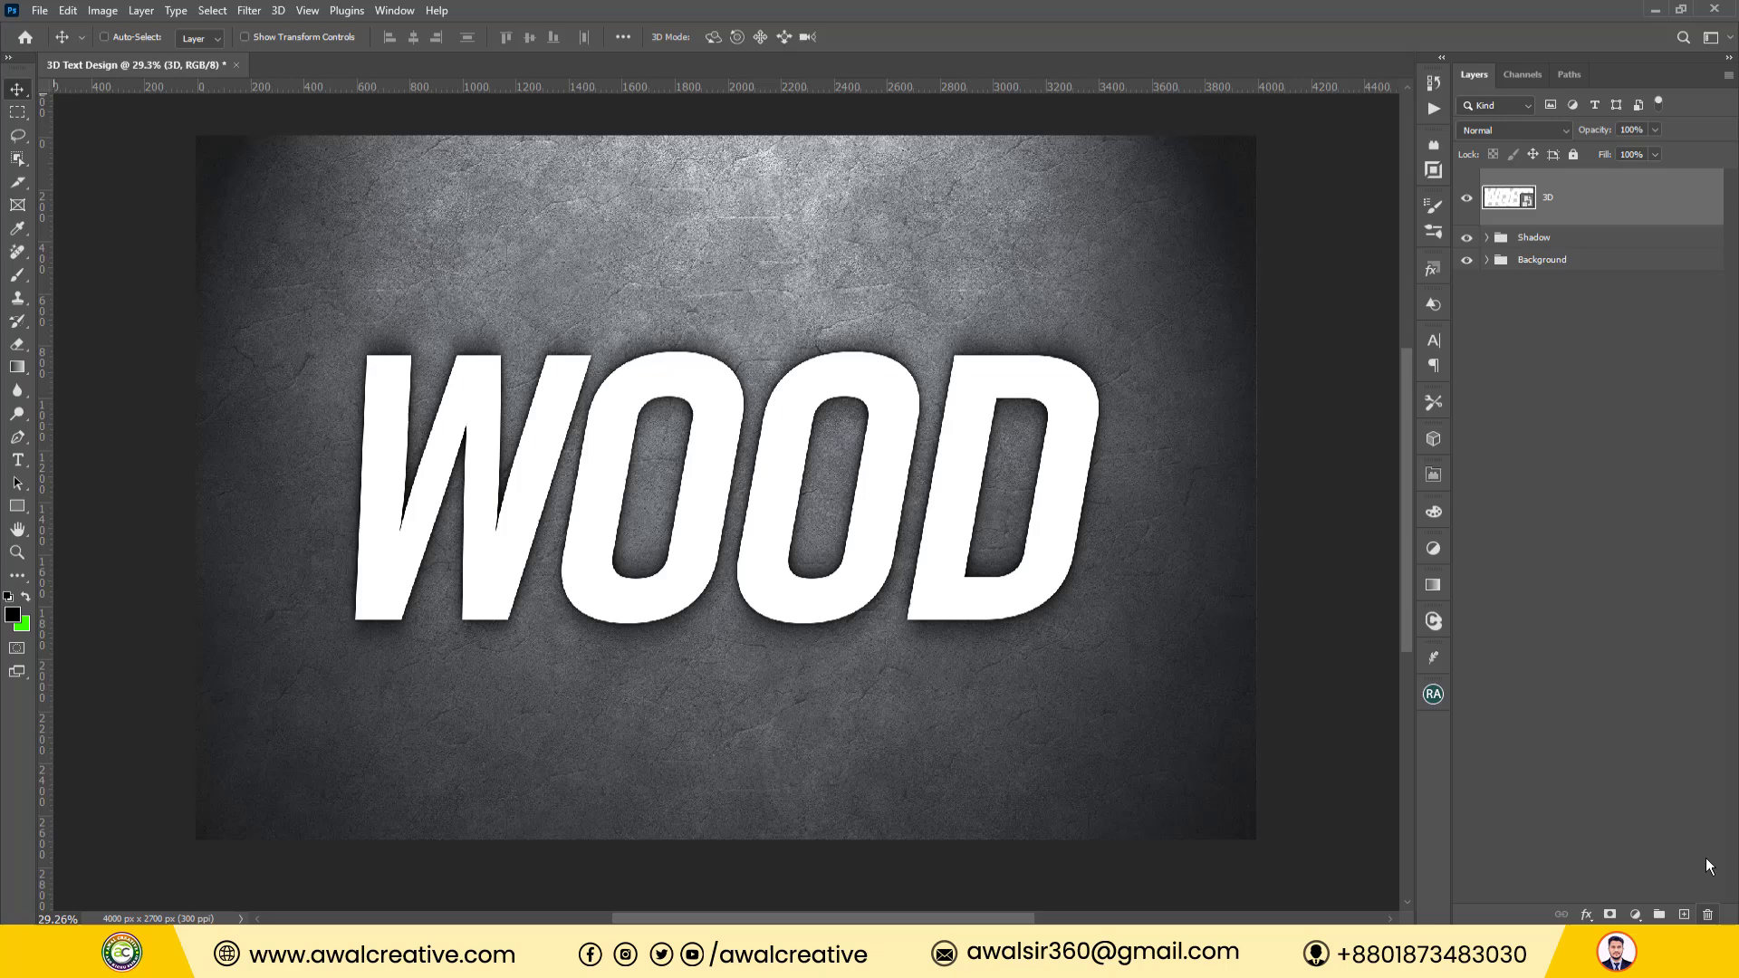
# Add a Gradient Overlay effect to the 3D layer.
pyautogui.click(1596, 194)
pyautogui.click(1575, 204)
pyautogui.click(1568, 189)
pyautogui.rightClick(1568, 188)
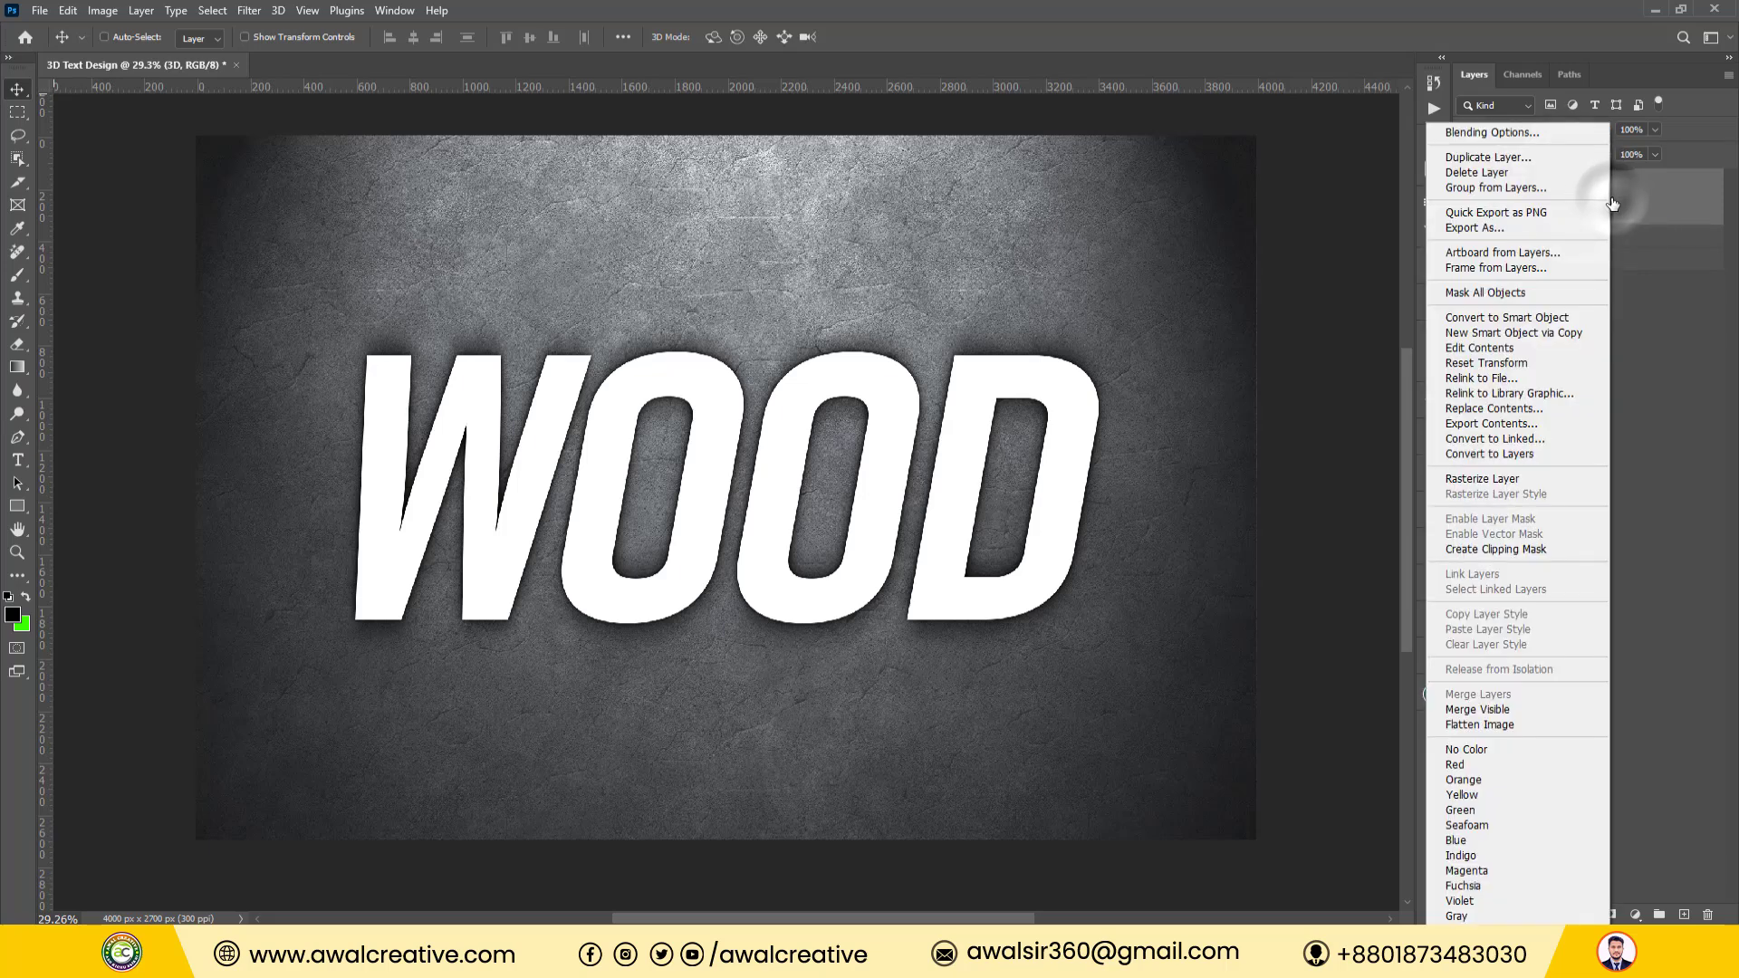
pyautogui.click(1540, 135)
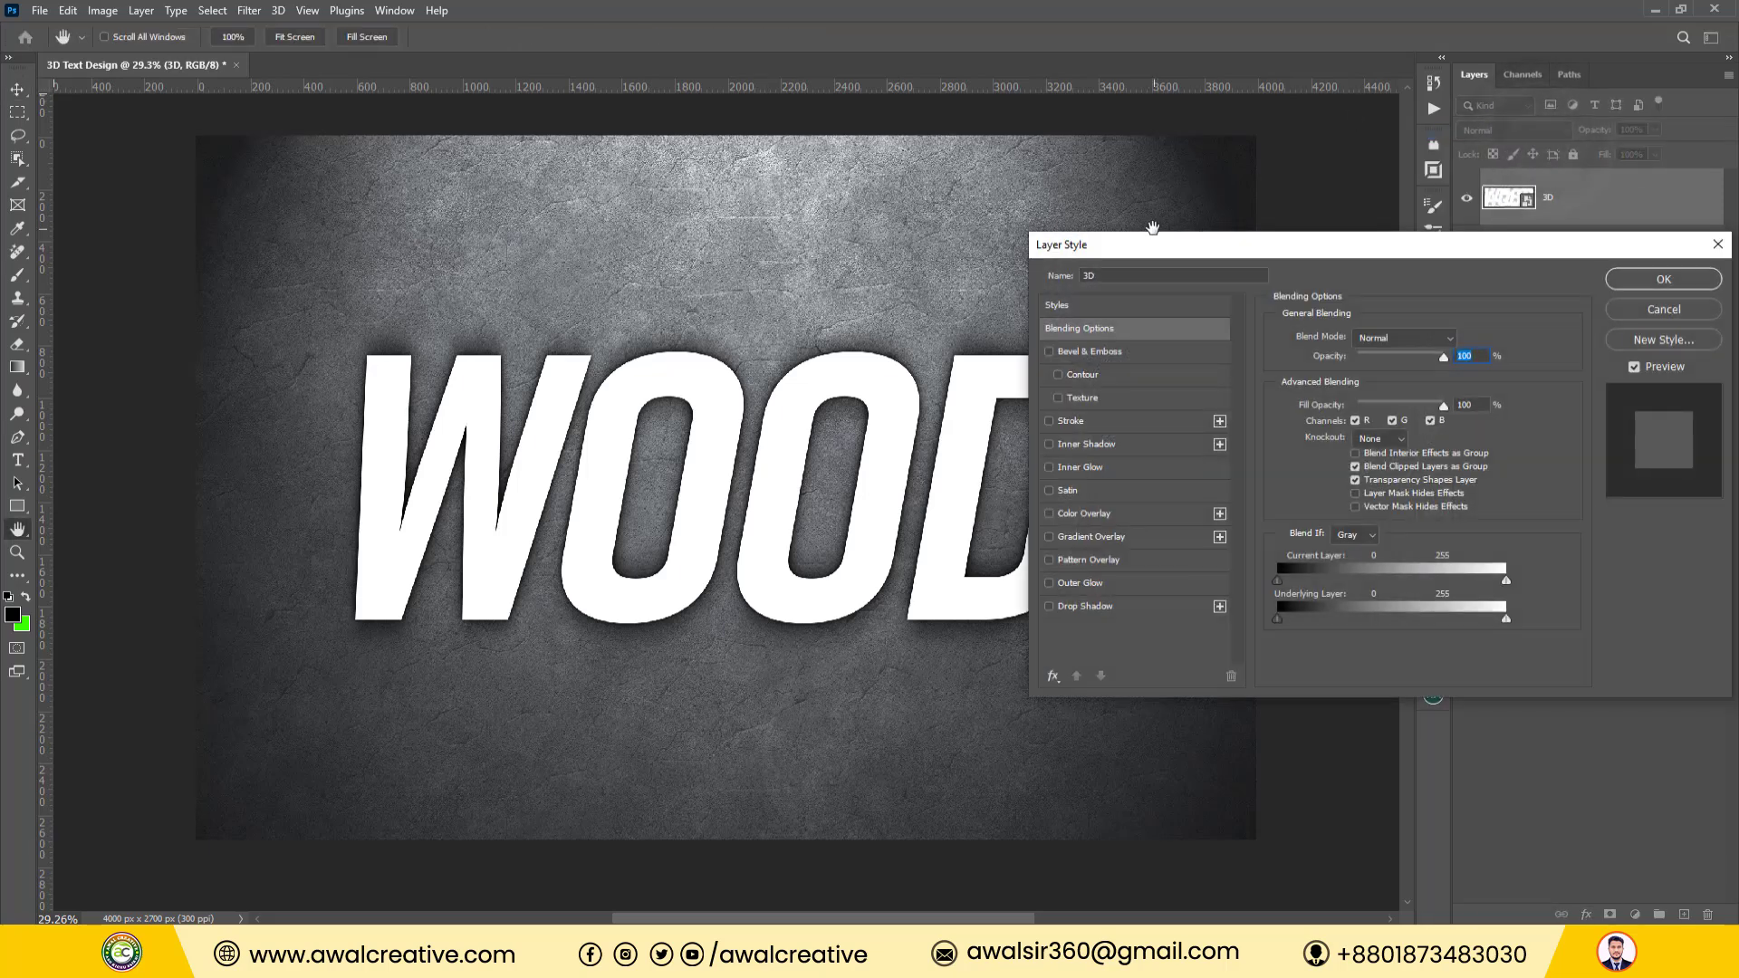
pyautogui.moveTo(1147, 255); pyautogui.dragTo(1096, 181)
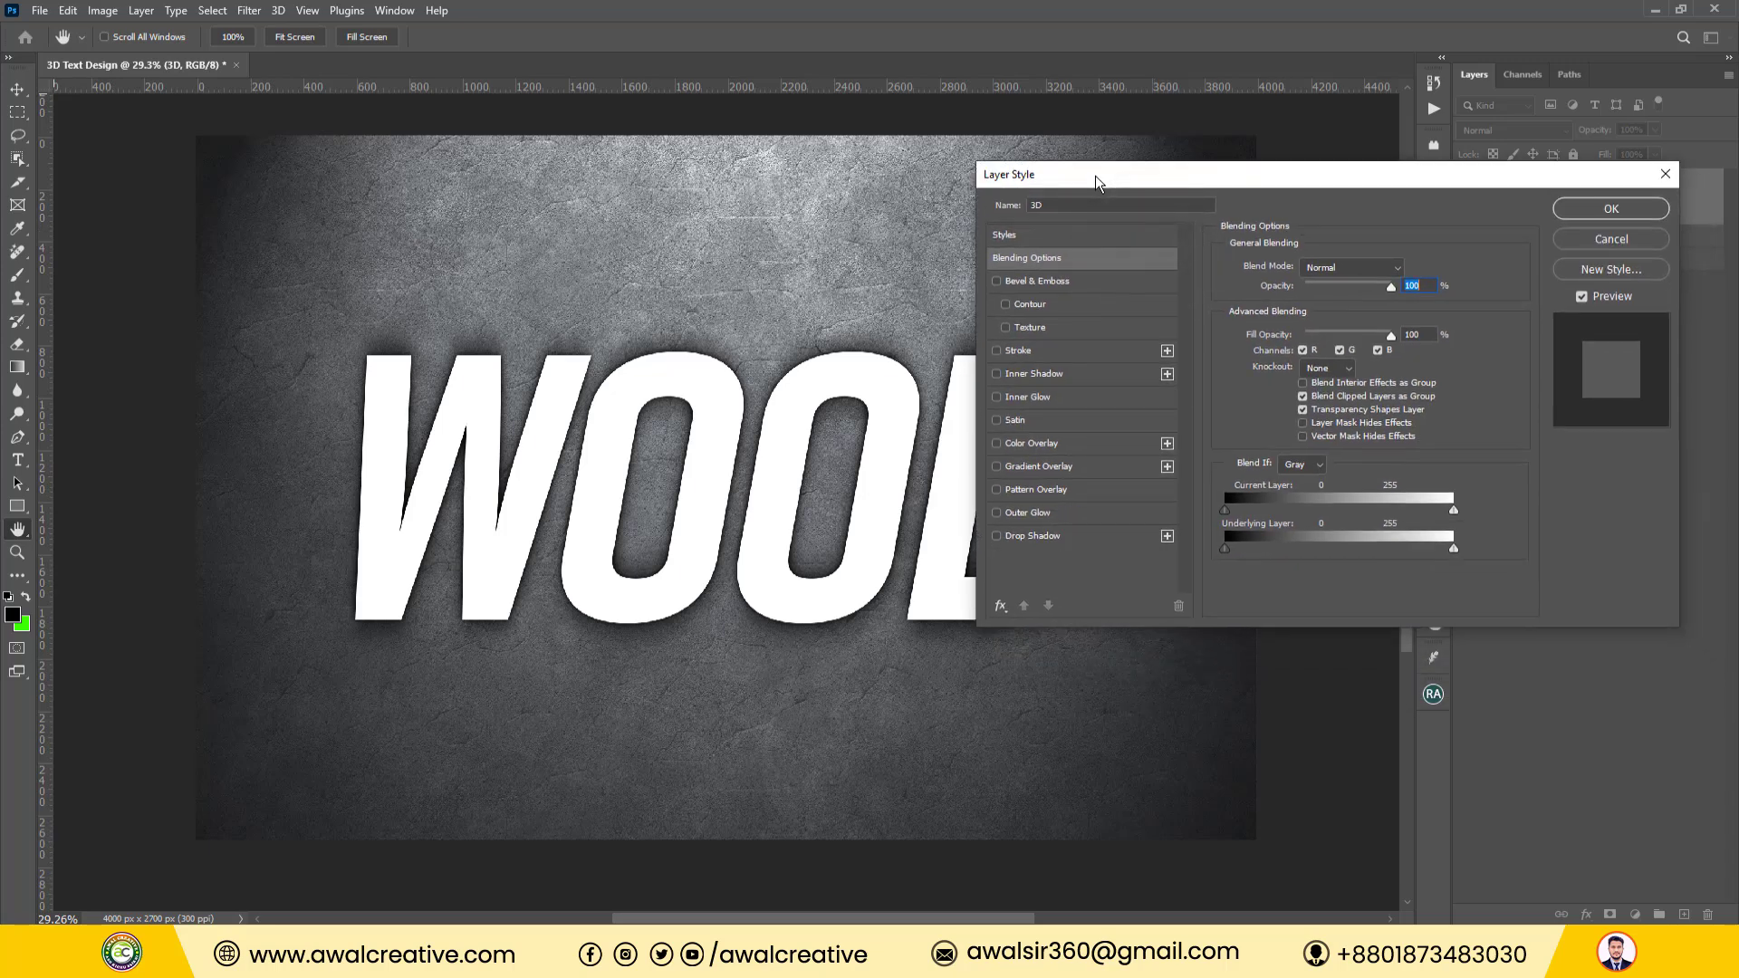
pyautogui.click(1056, 471)
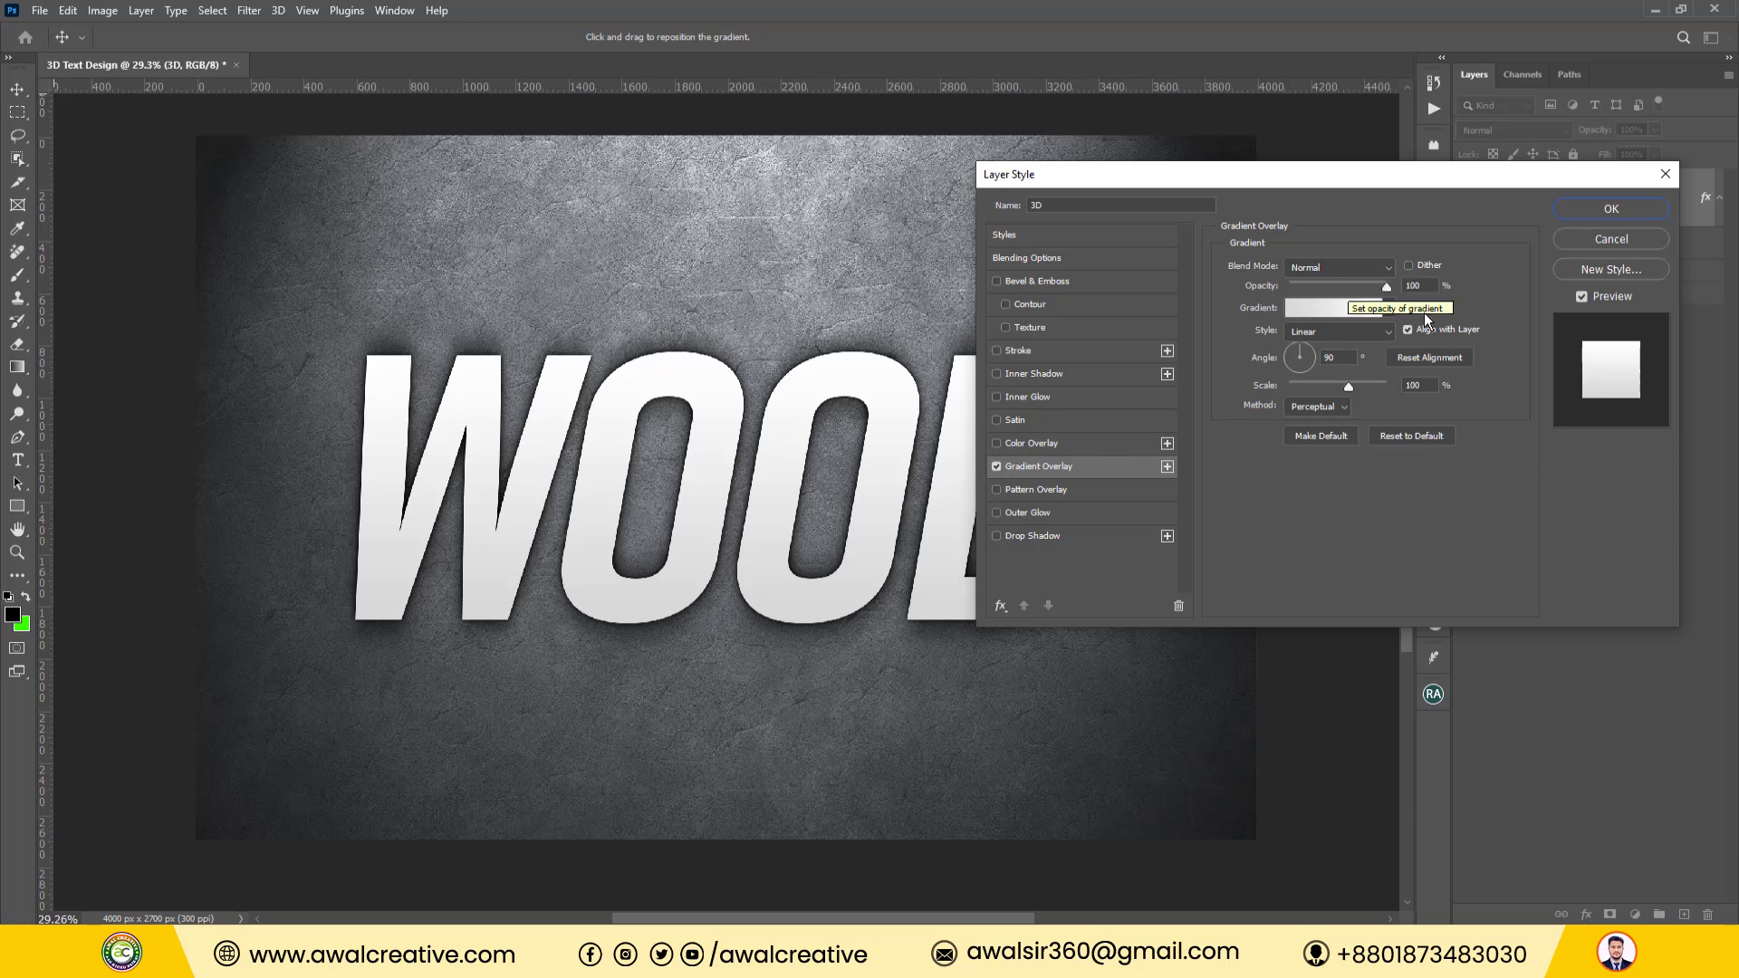
# Set the Gradient Overlay's starting color stop at location 0 to b7b6b6.
pyautogui.click(1358, 310)
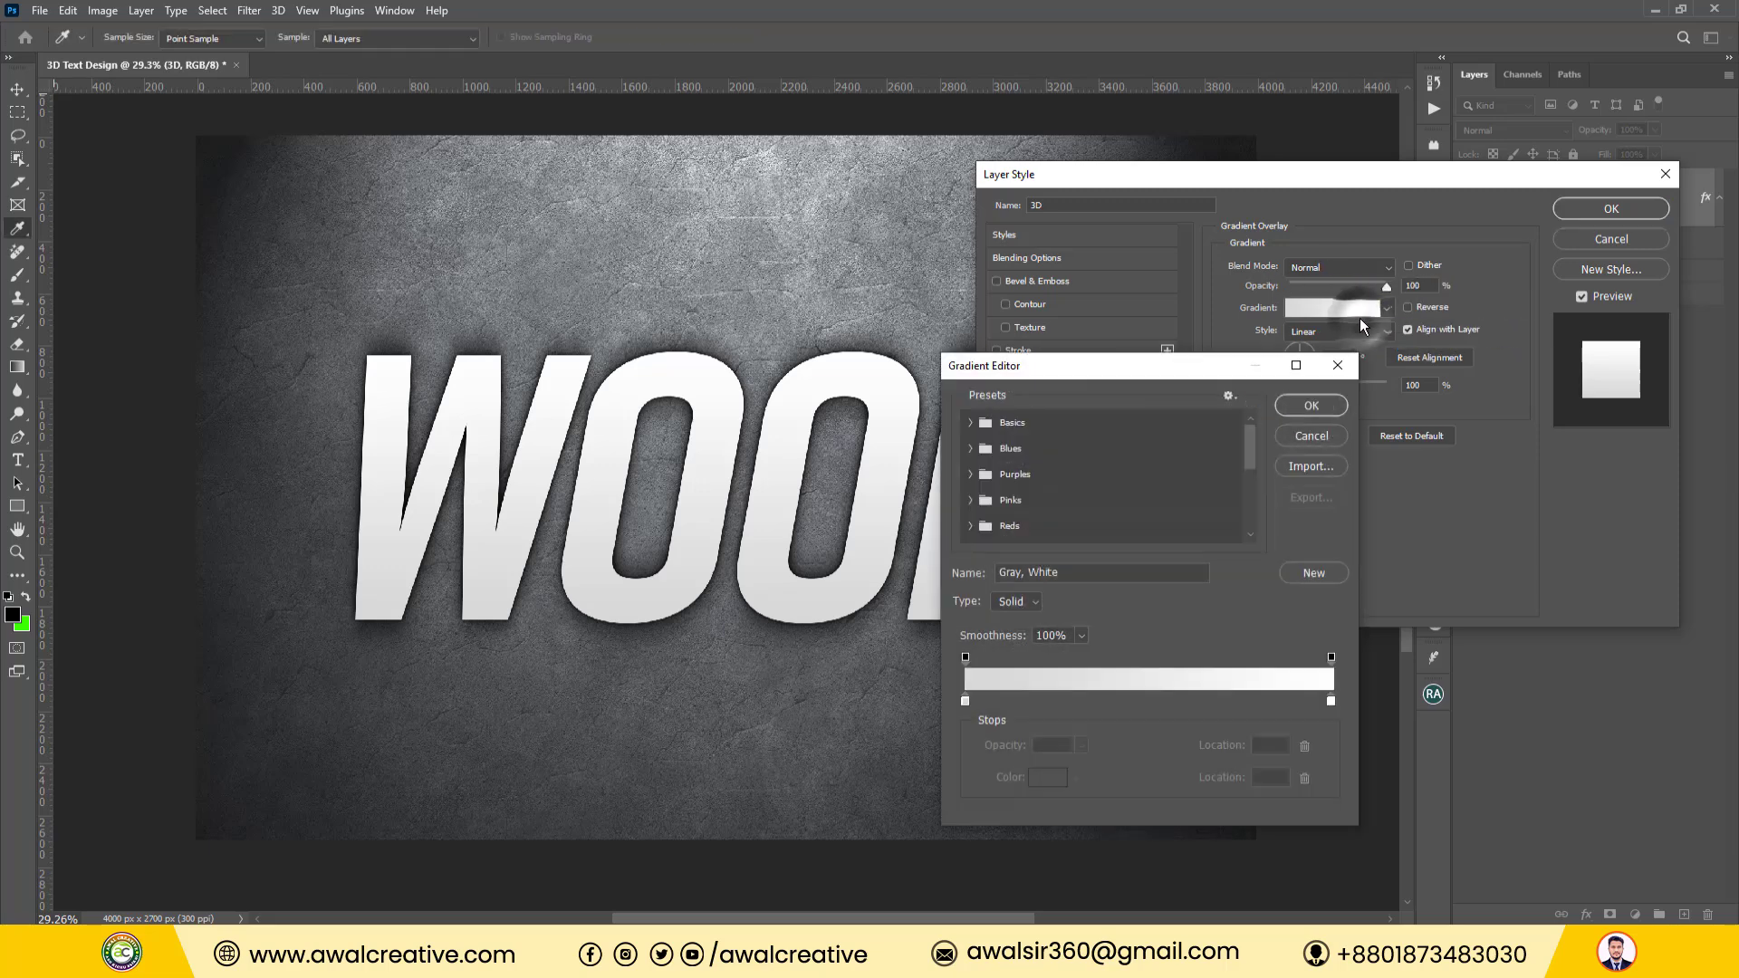
pyautogui.click(965, 702)
pyautogui.click(1048, 777)
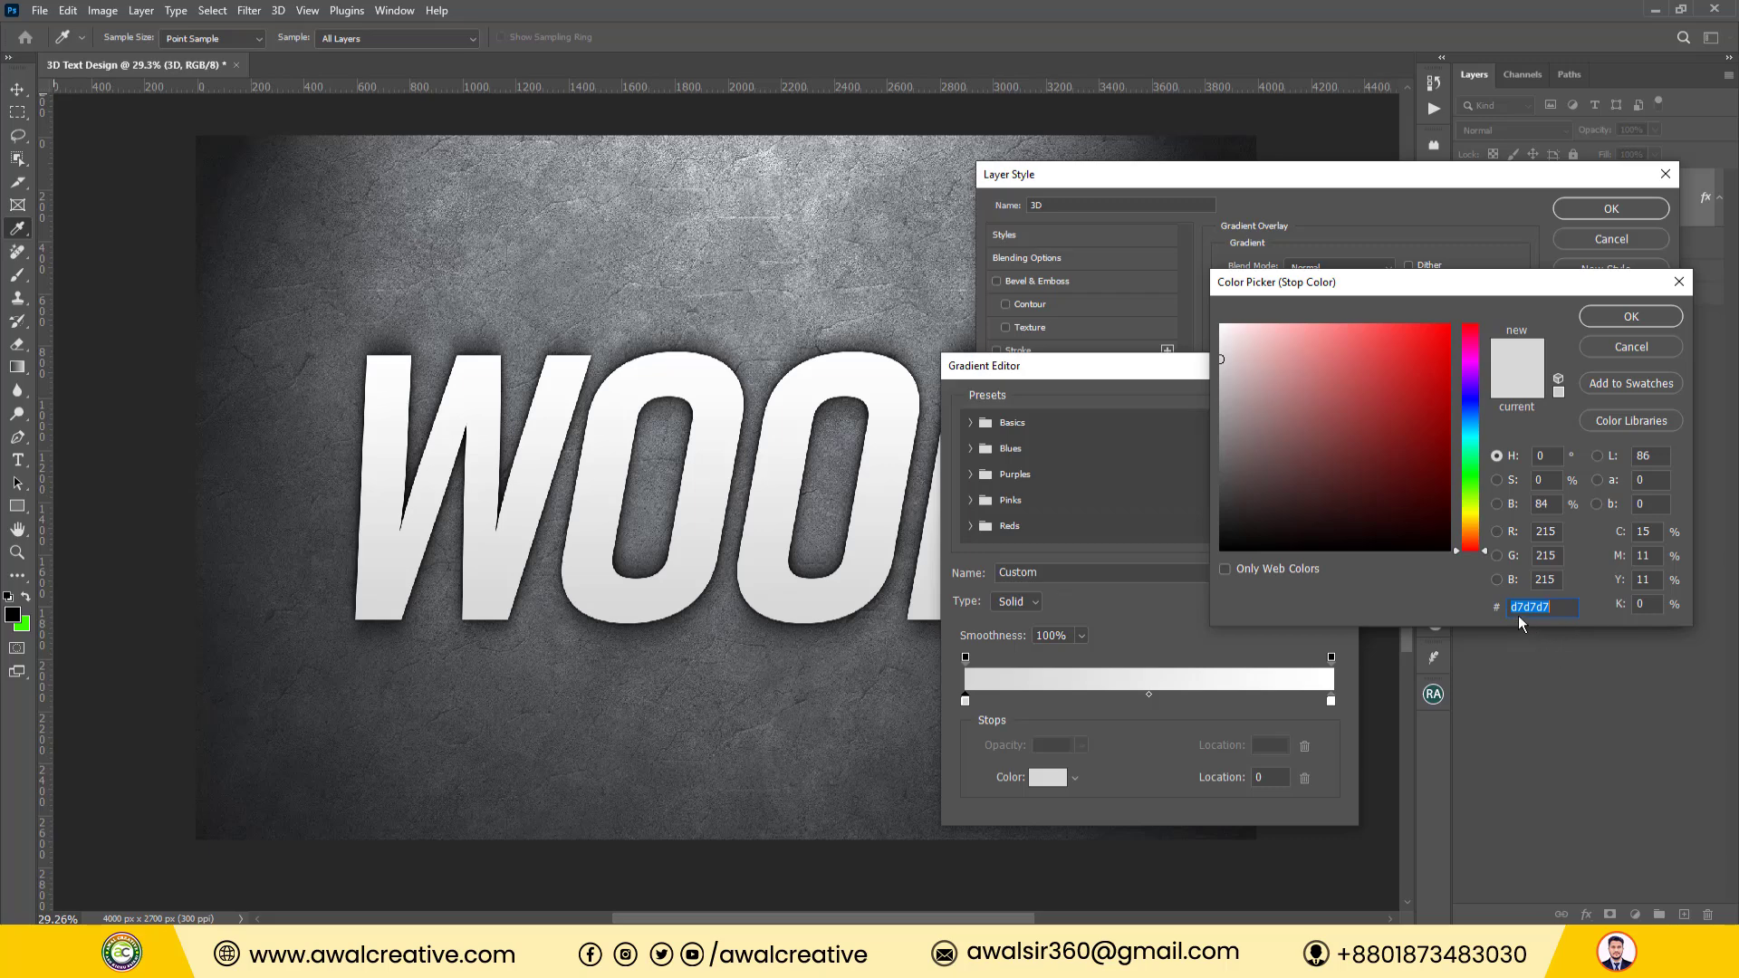
pyautogui.doubleClick(1567, 606)
pyautogui.write('b')
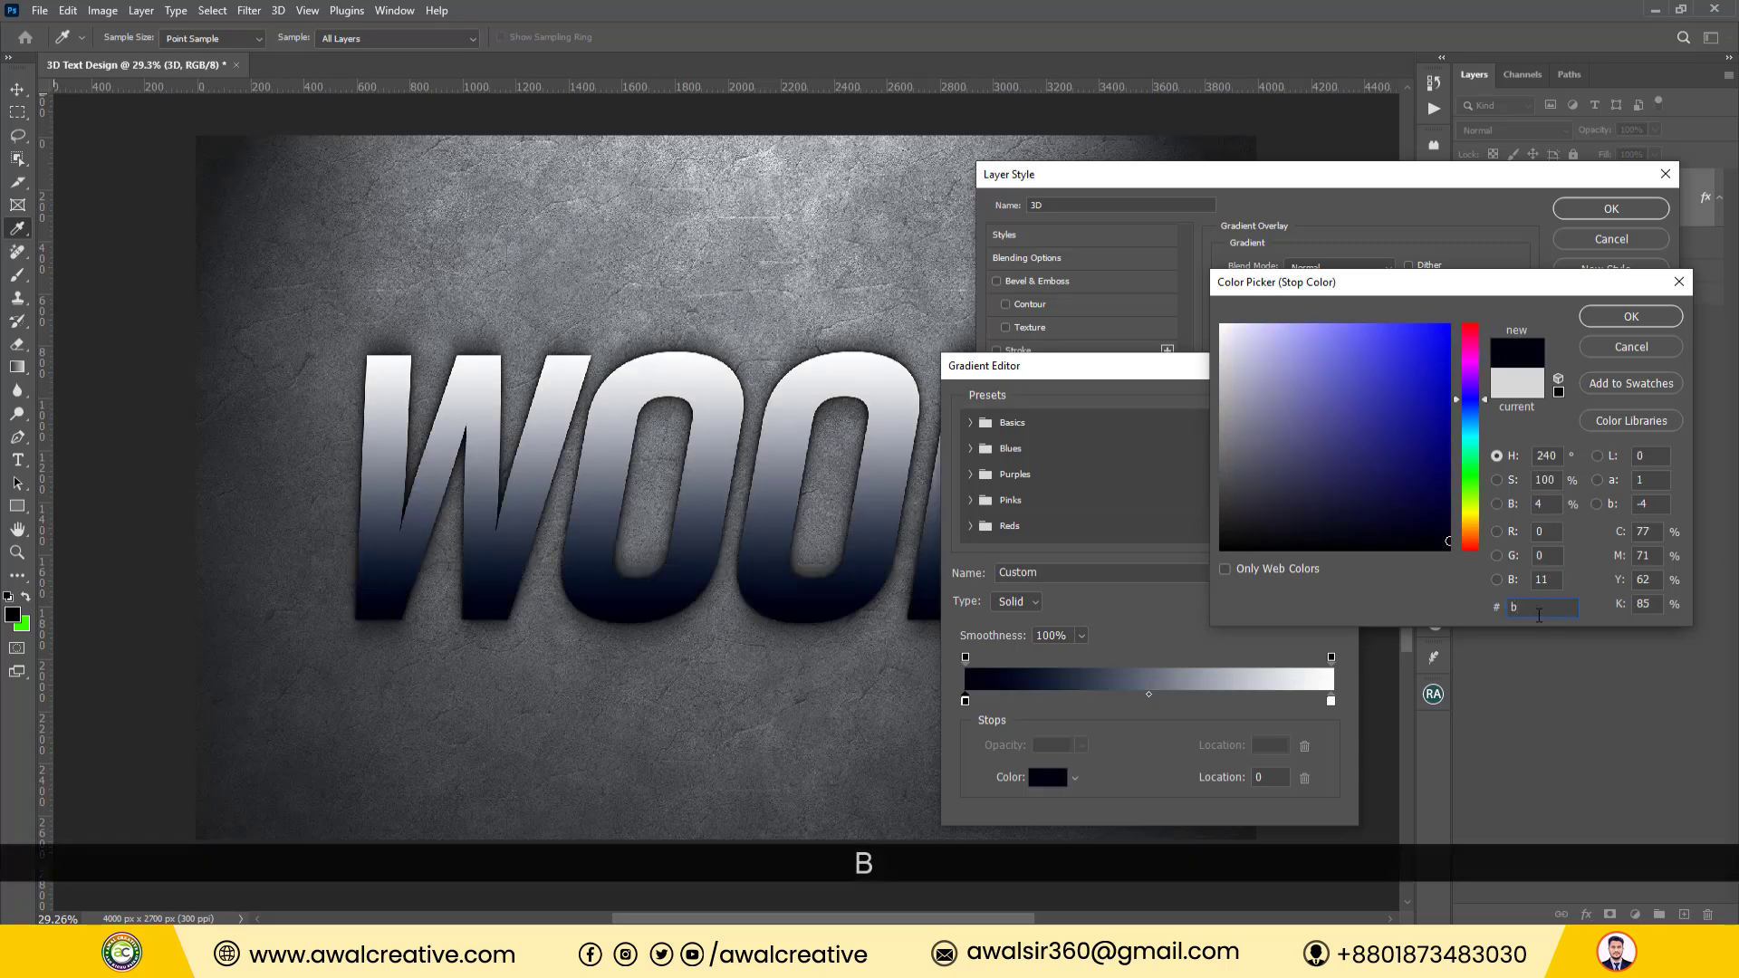
pyautogui.write('7b6b')
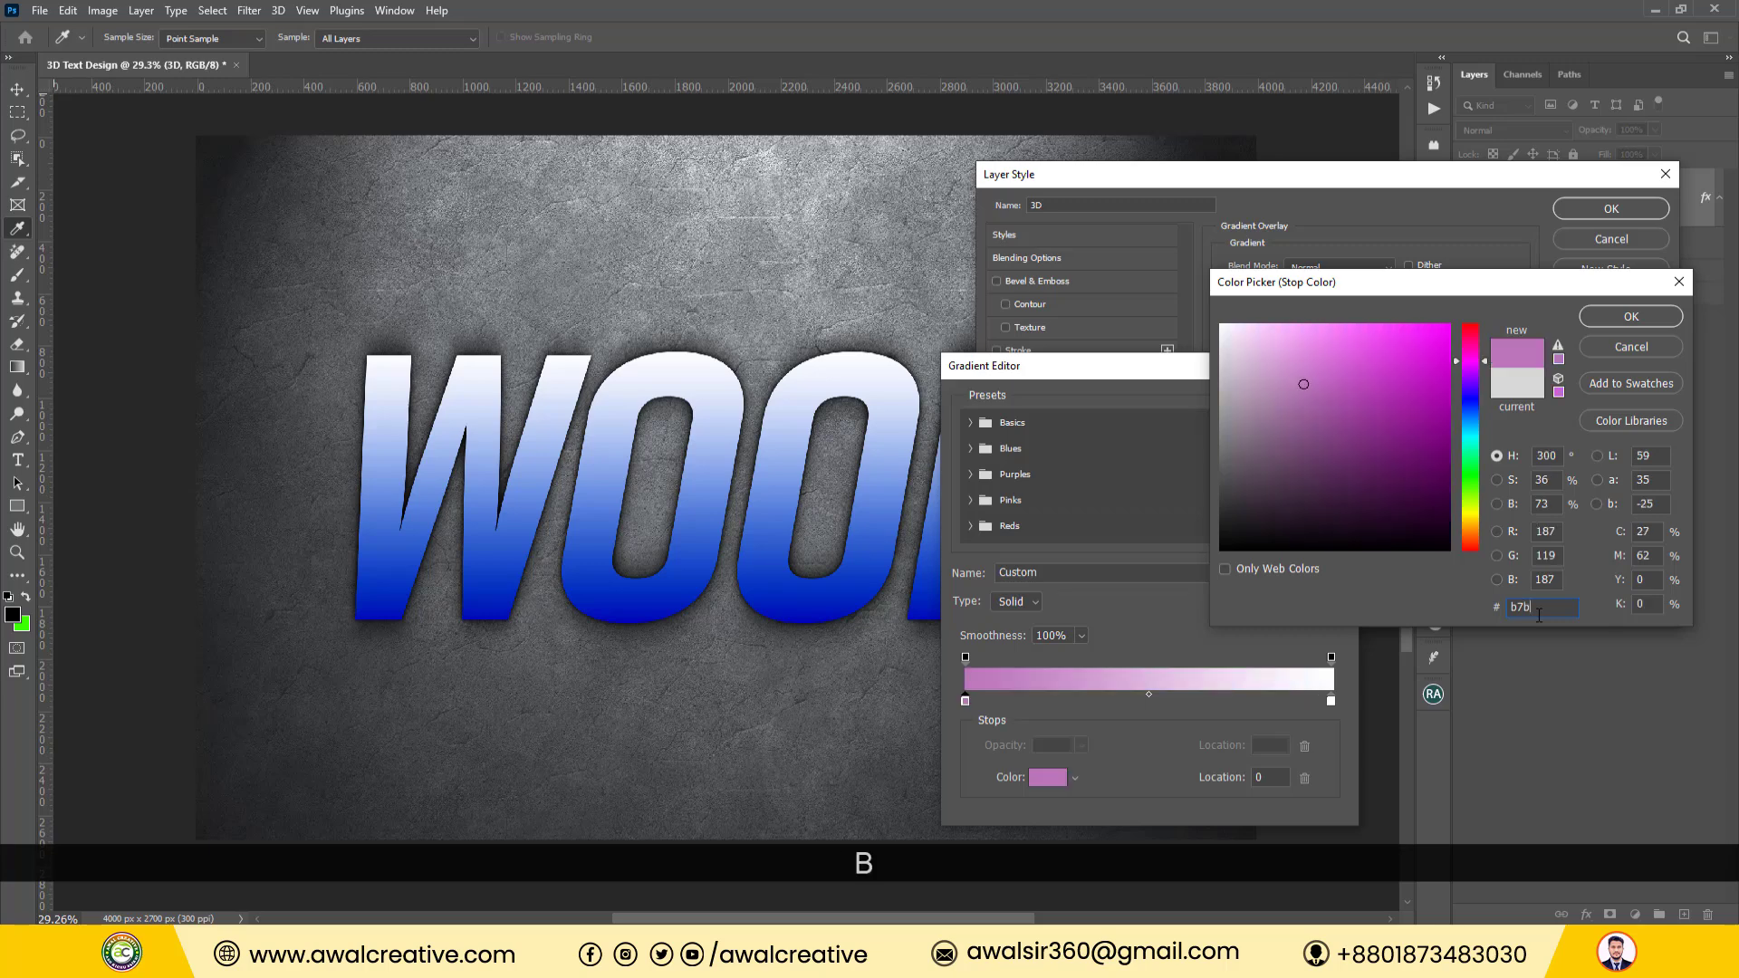
pyautogui.write('6')
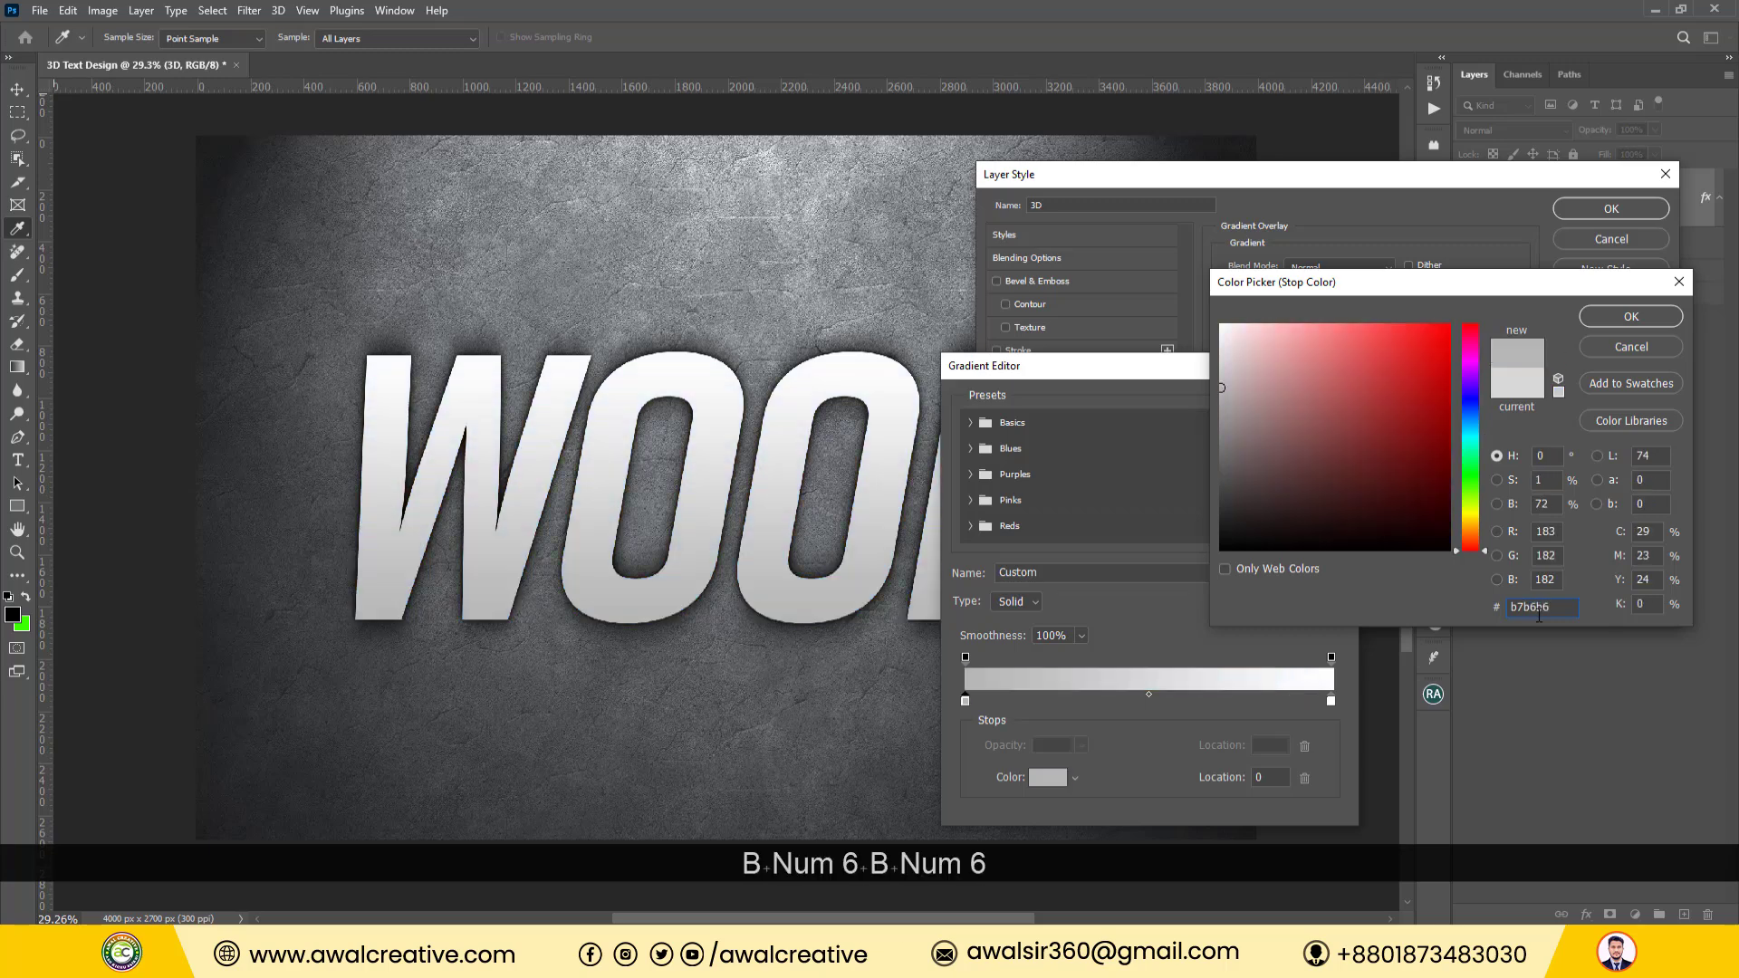
pyautogui.click(1601, 315)
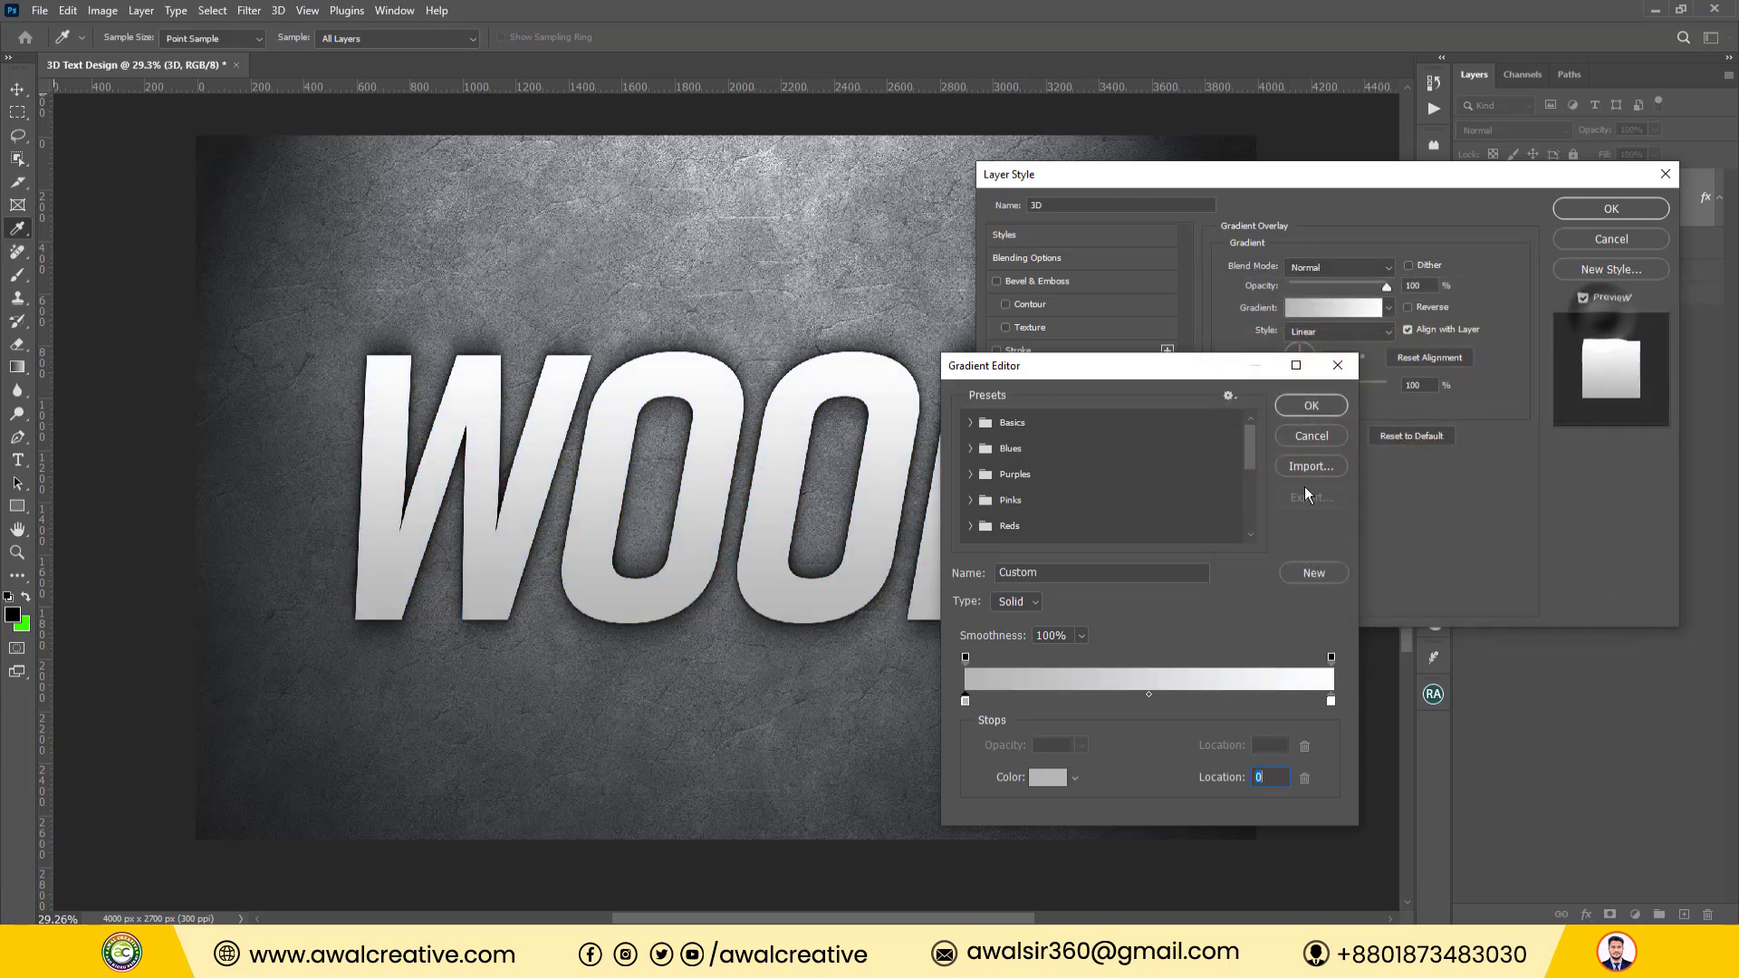
# Use white (ffffff) for the gradient's end stop at location 100 and accept the gradient.
pyautogui.click(1330, 700)
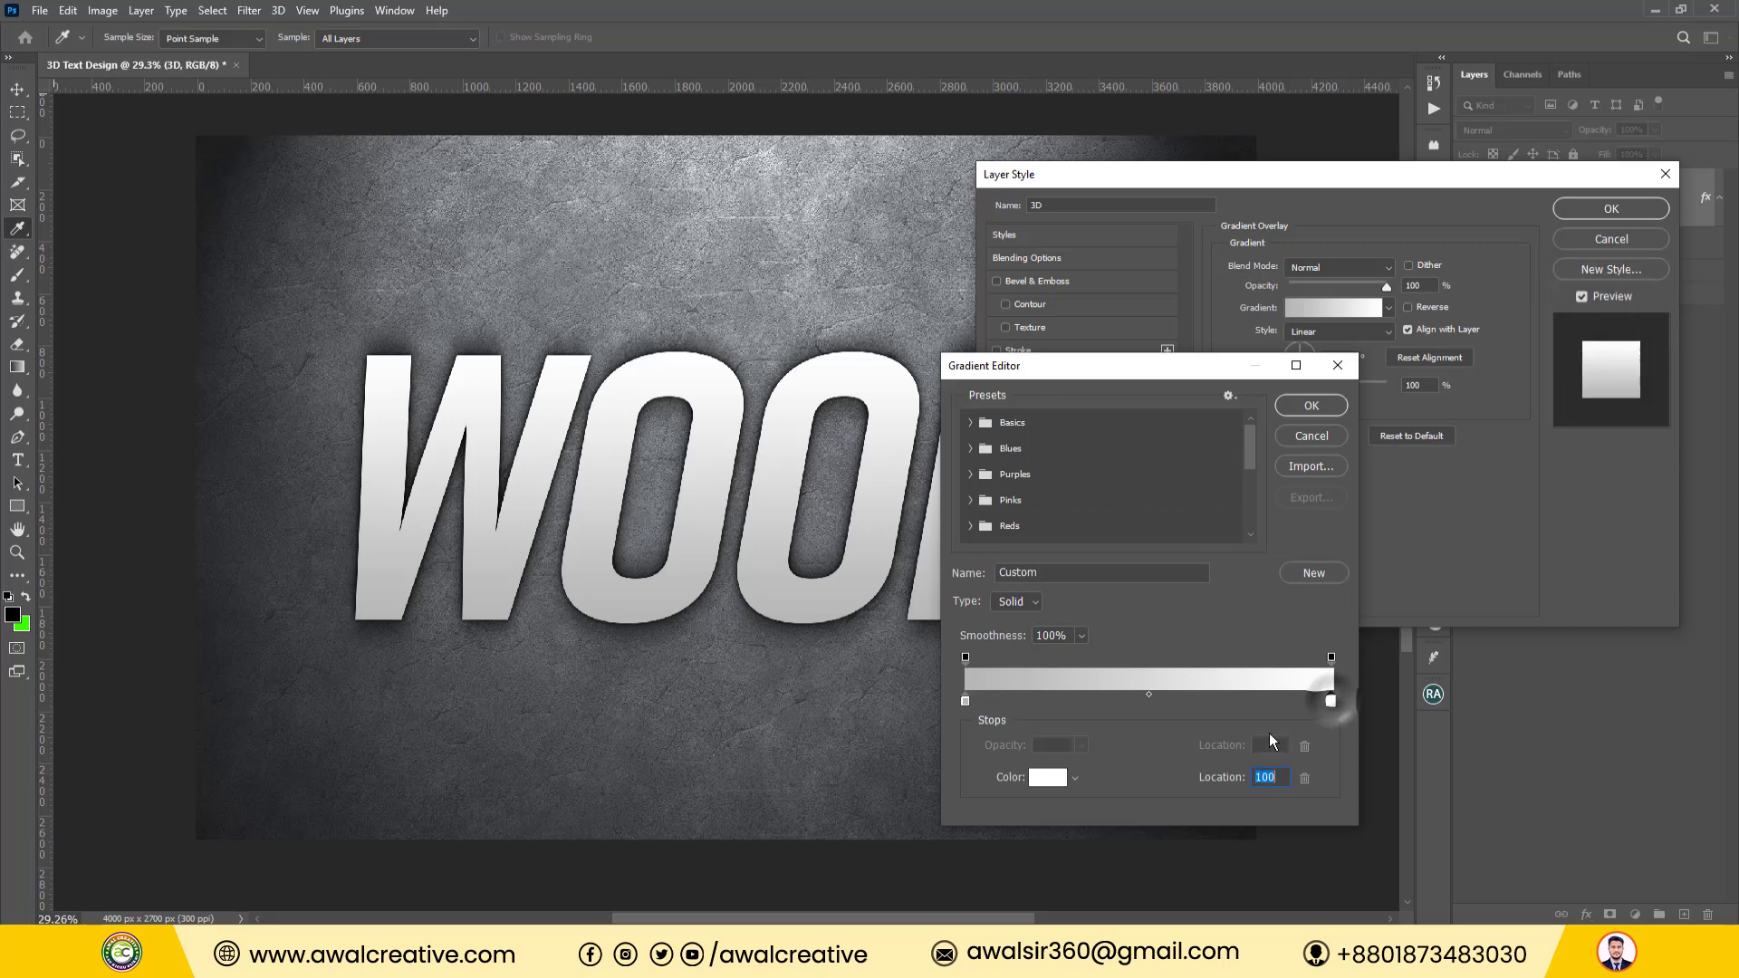
pyautogui.click(1062, 782)
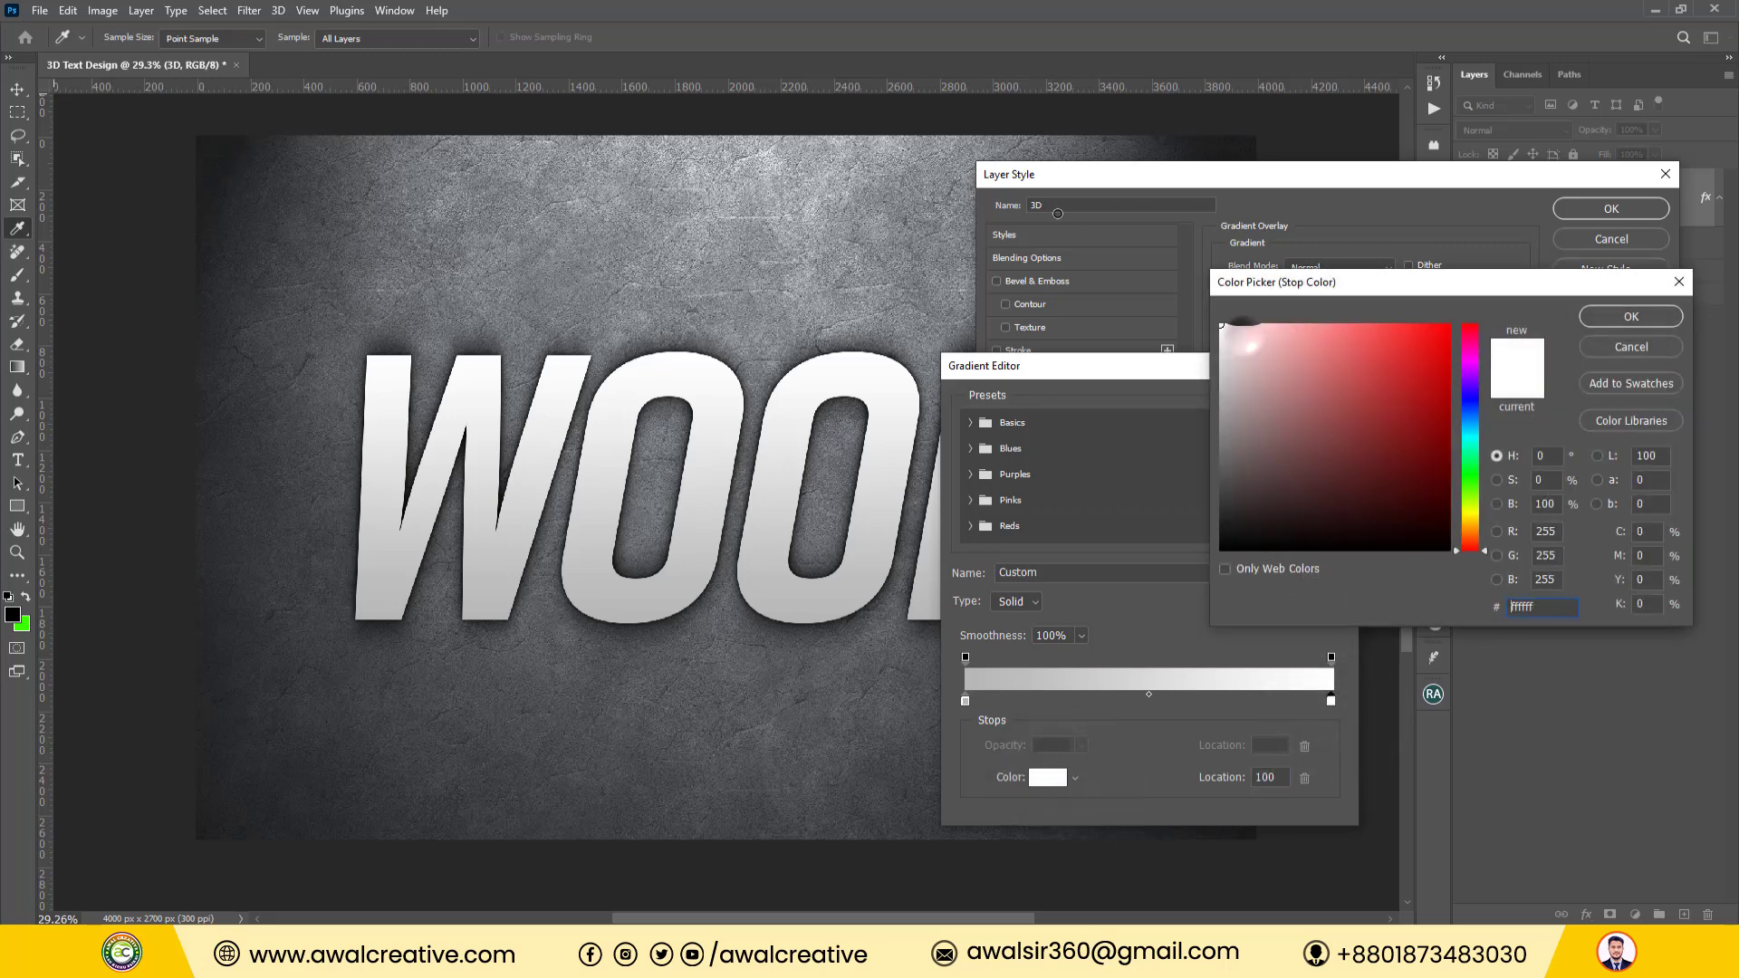
pyautogui.click(1667, 316)
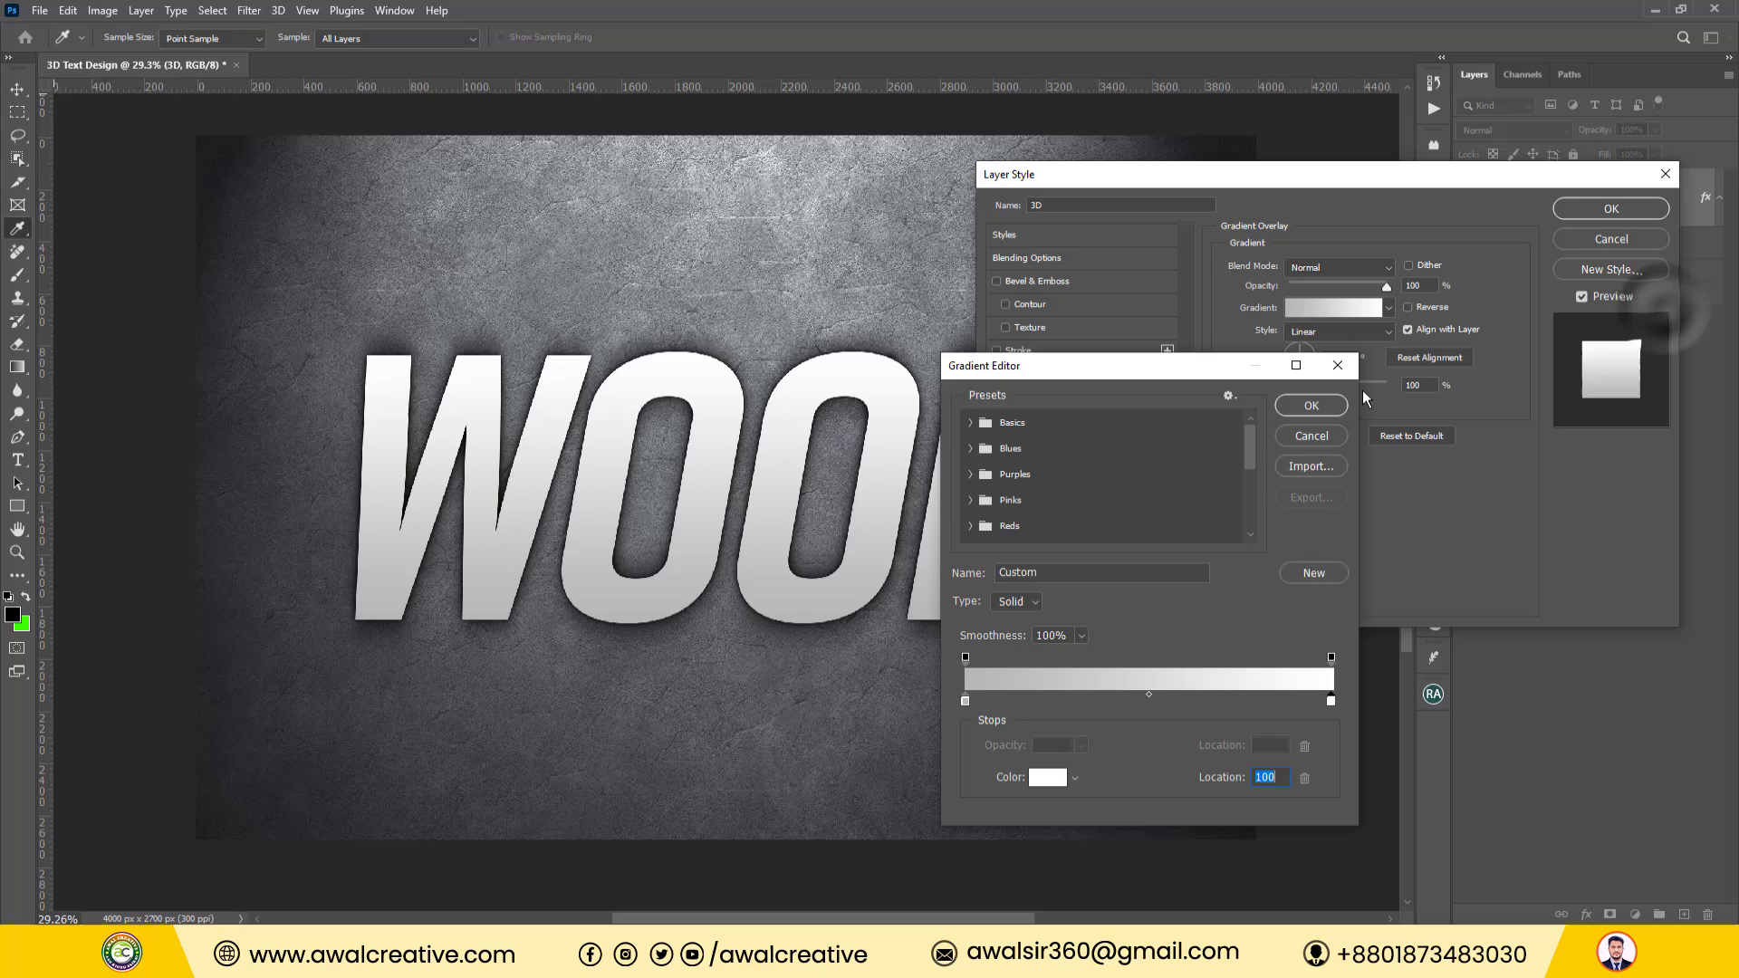
pyautogui.click(1317, 401)
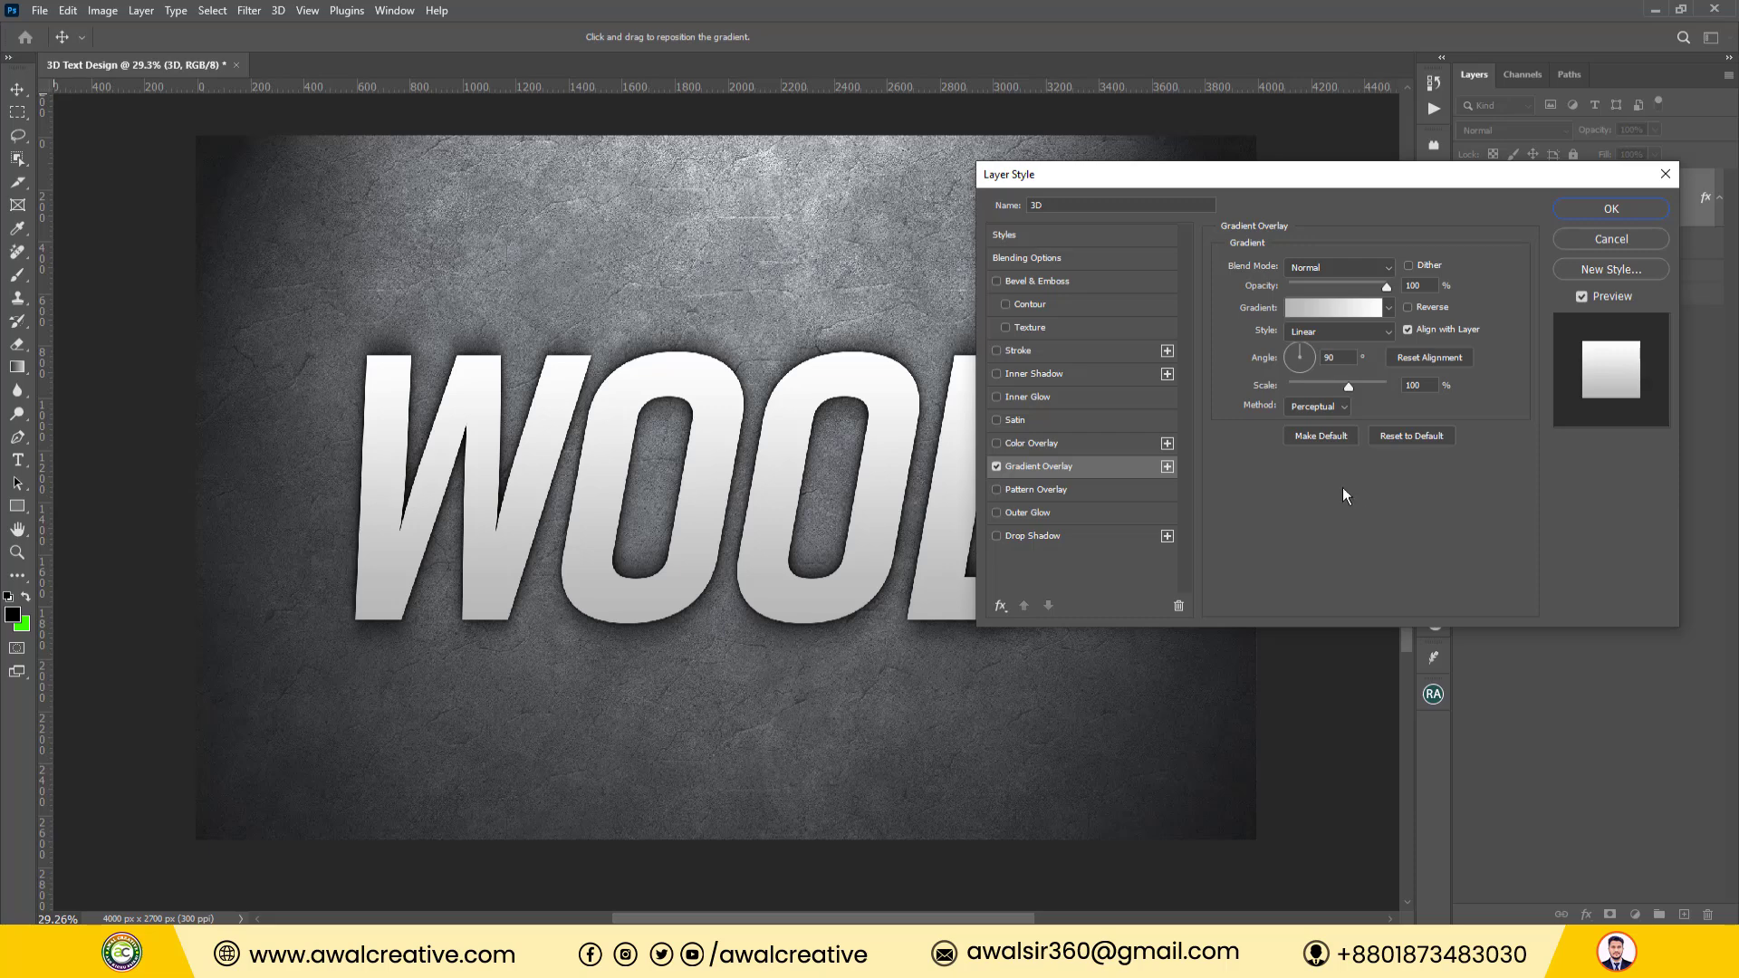
# Add a Bevel & Emboss effect to the 3D layer with Inner Bevel style, 230% depth and 5 px size.
pyautogui.click(1060, 284)
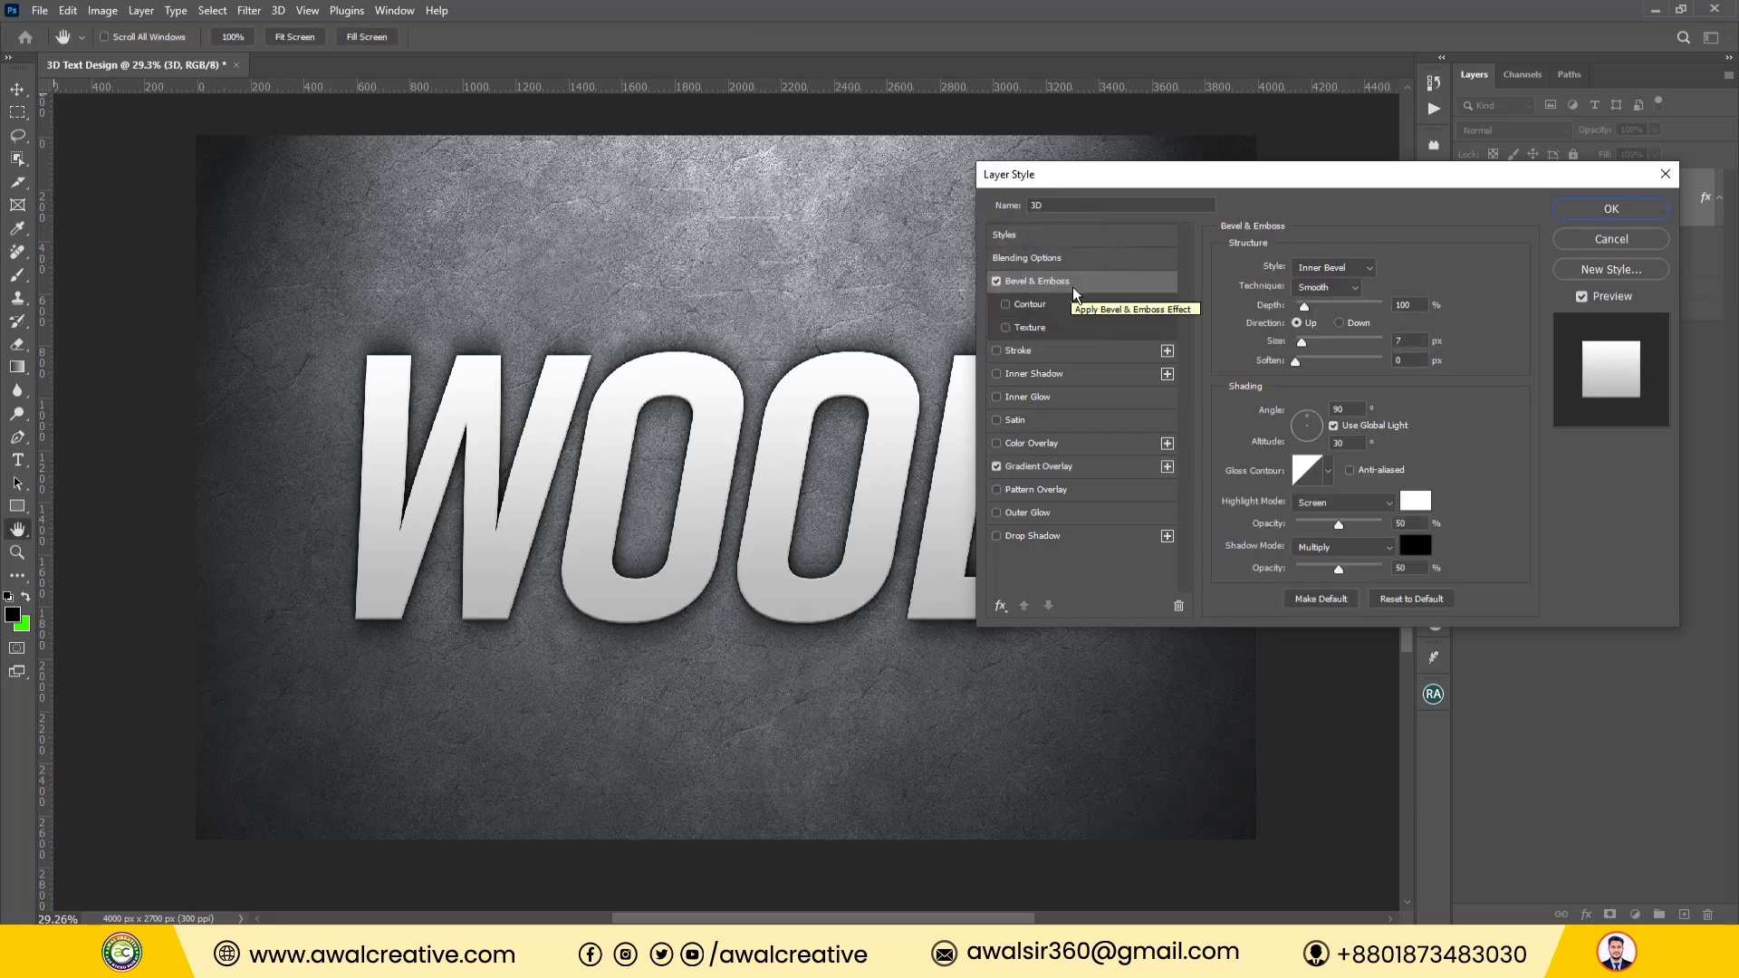
pyautogui.click(1344, 268)
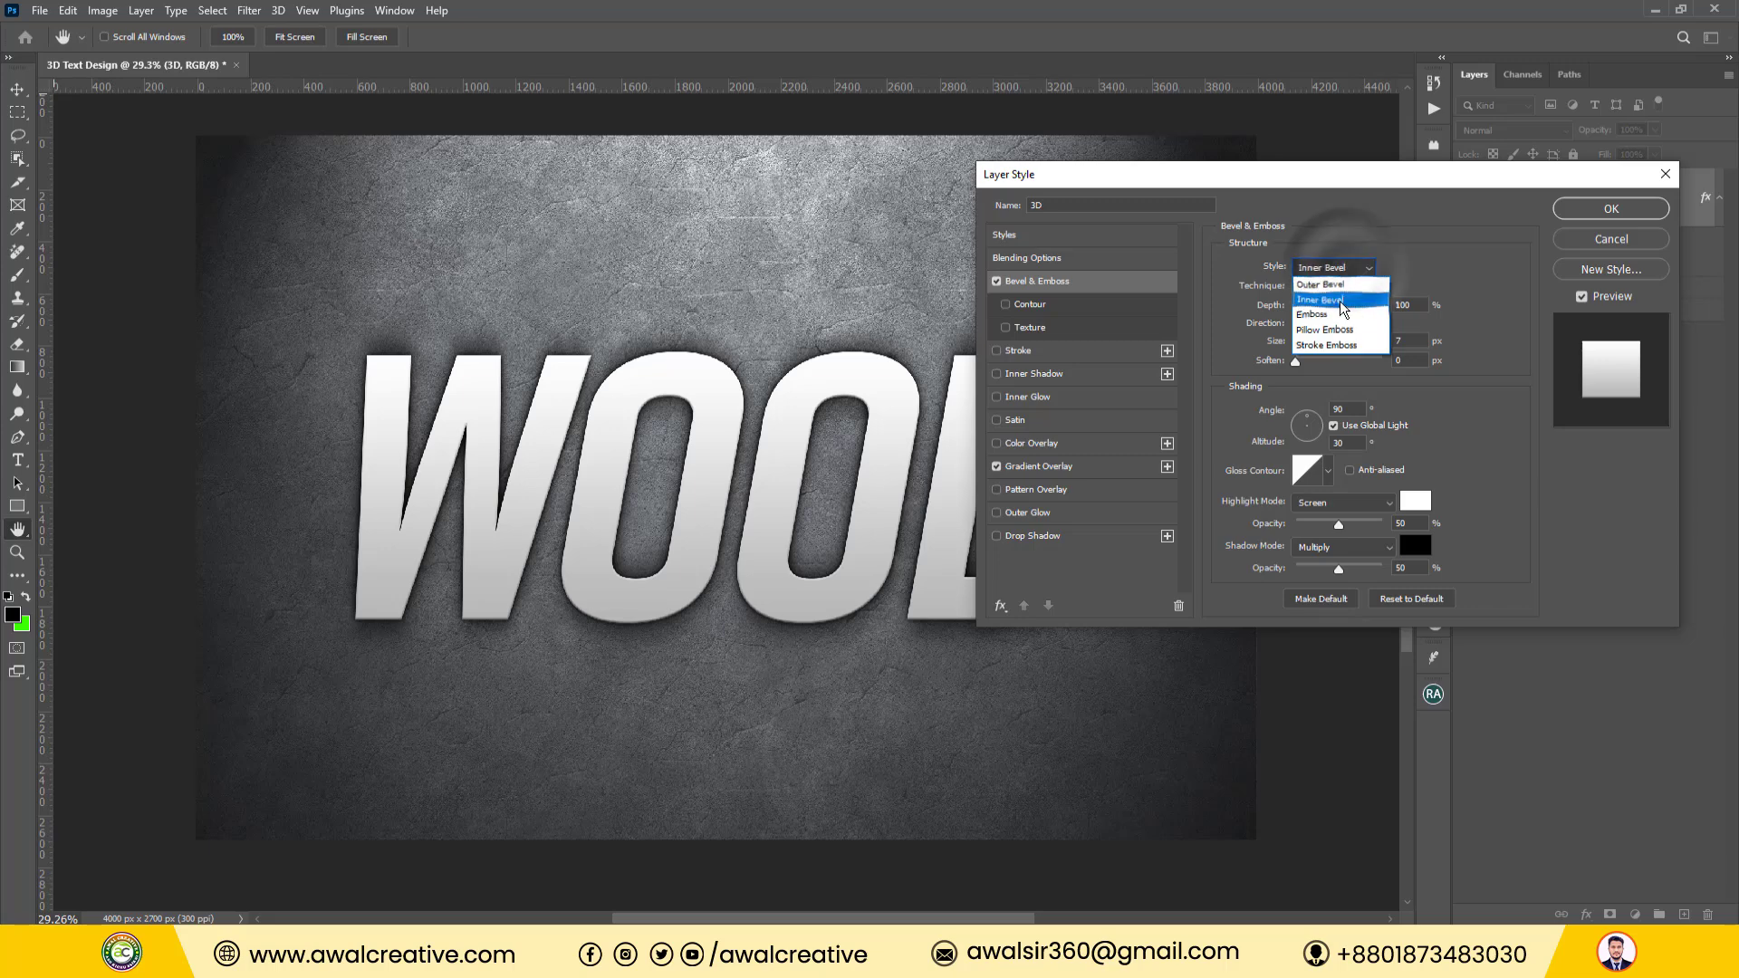
pyautogui.click(1354, 299)
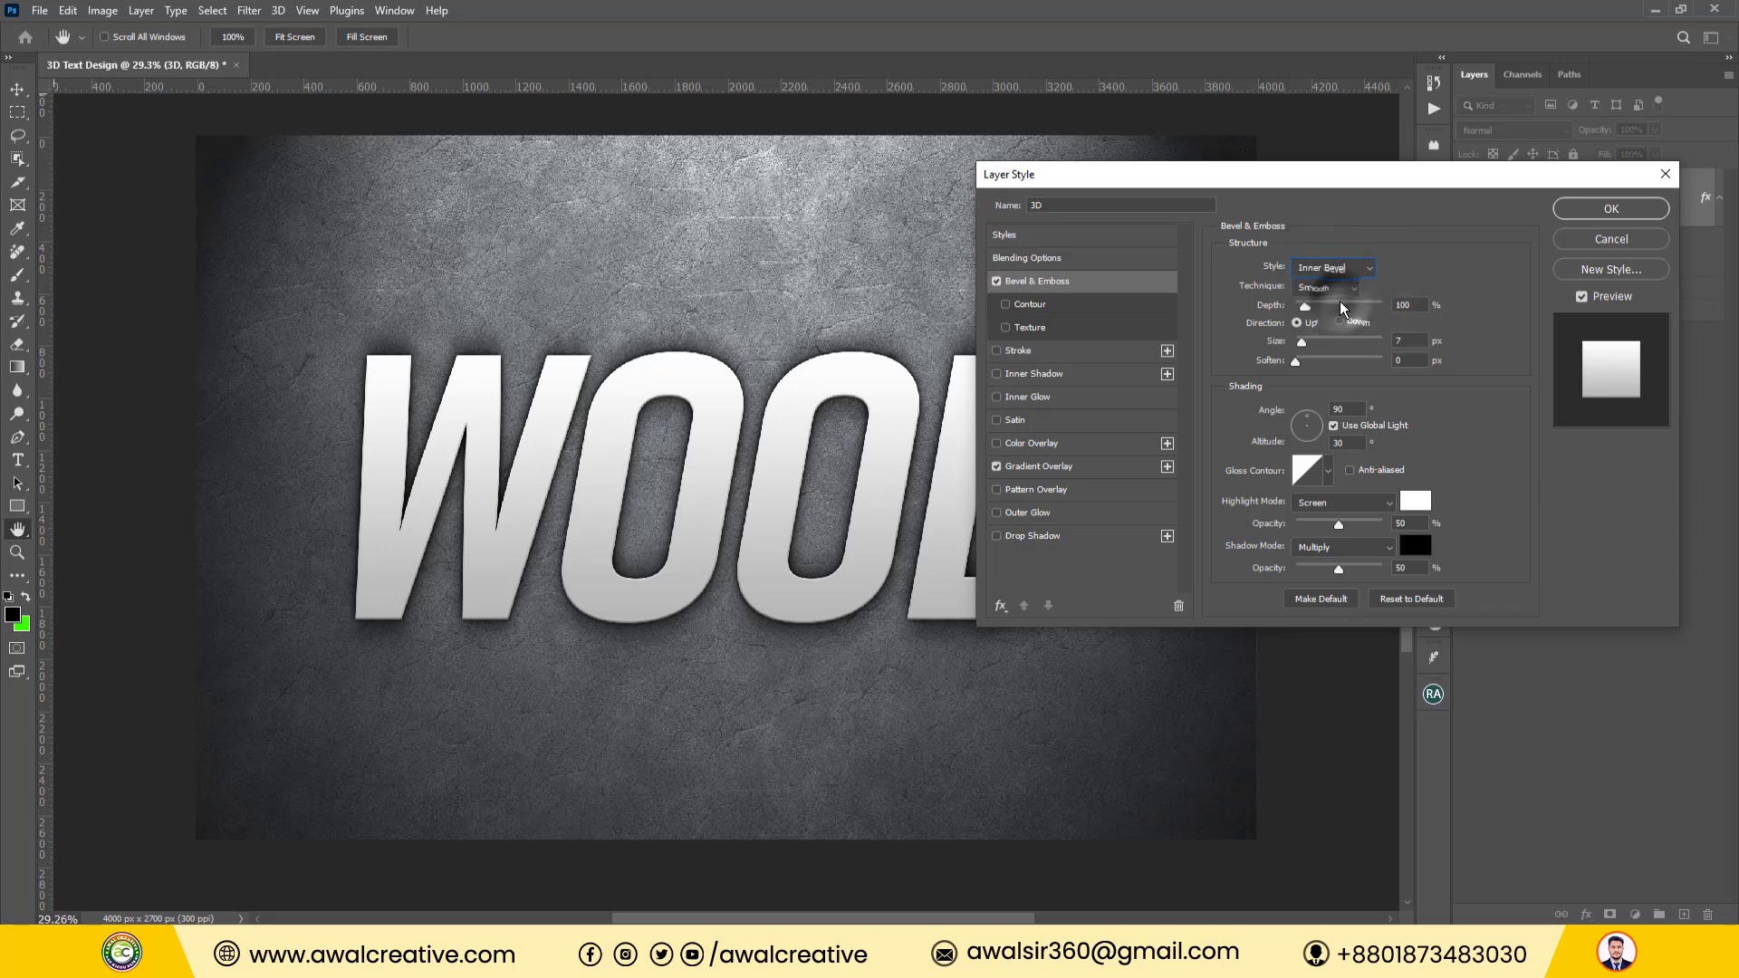
pyautogui.doubleClick(1431, 304)
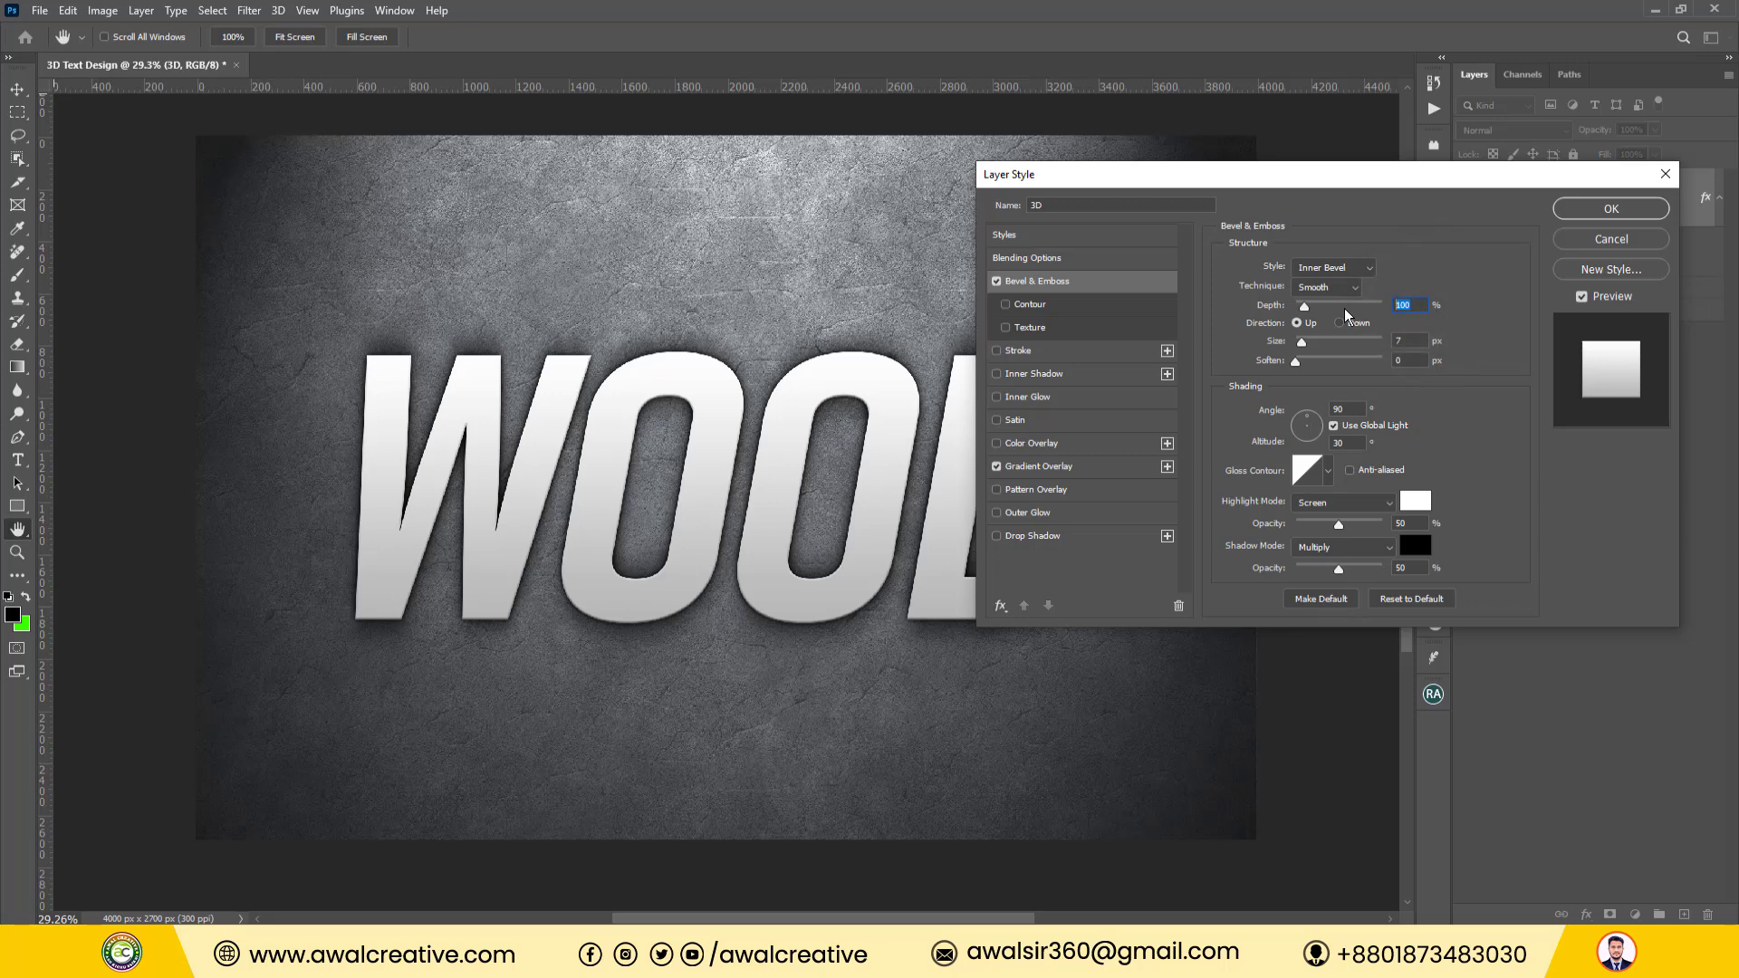
pyautogui.write('230')
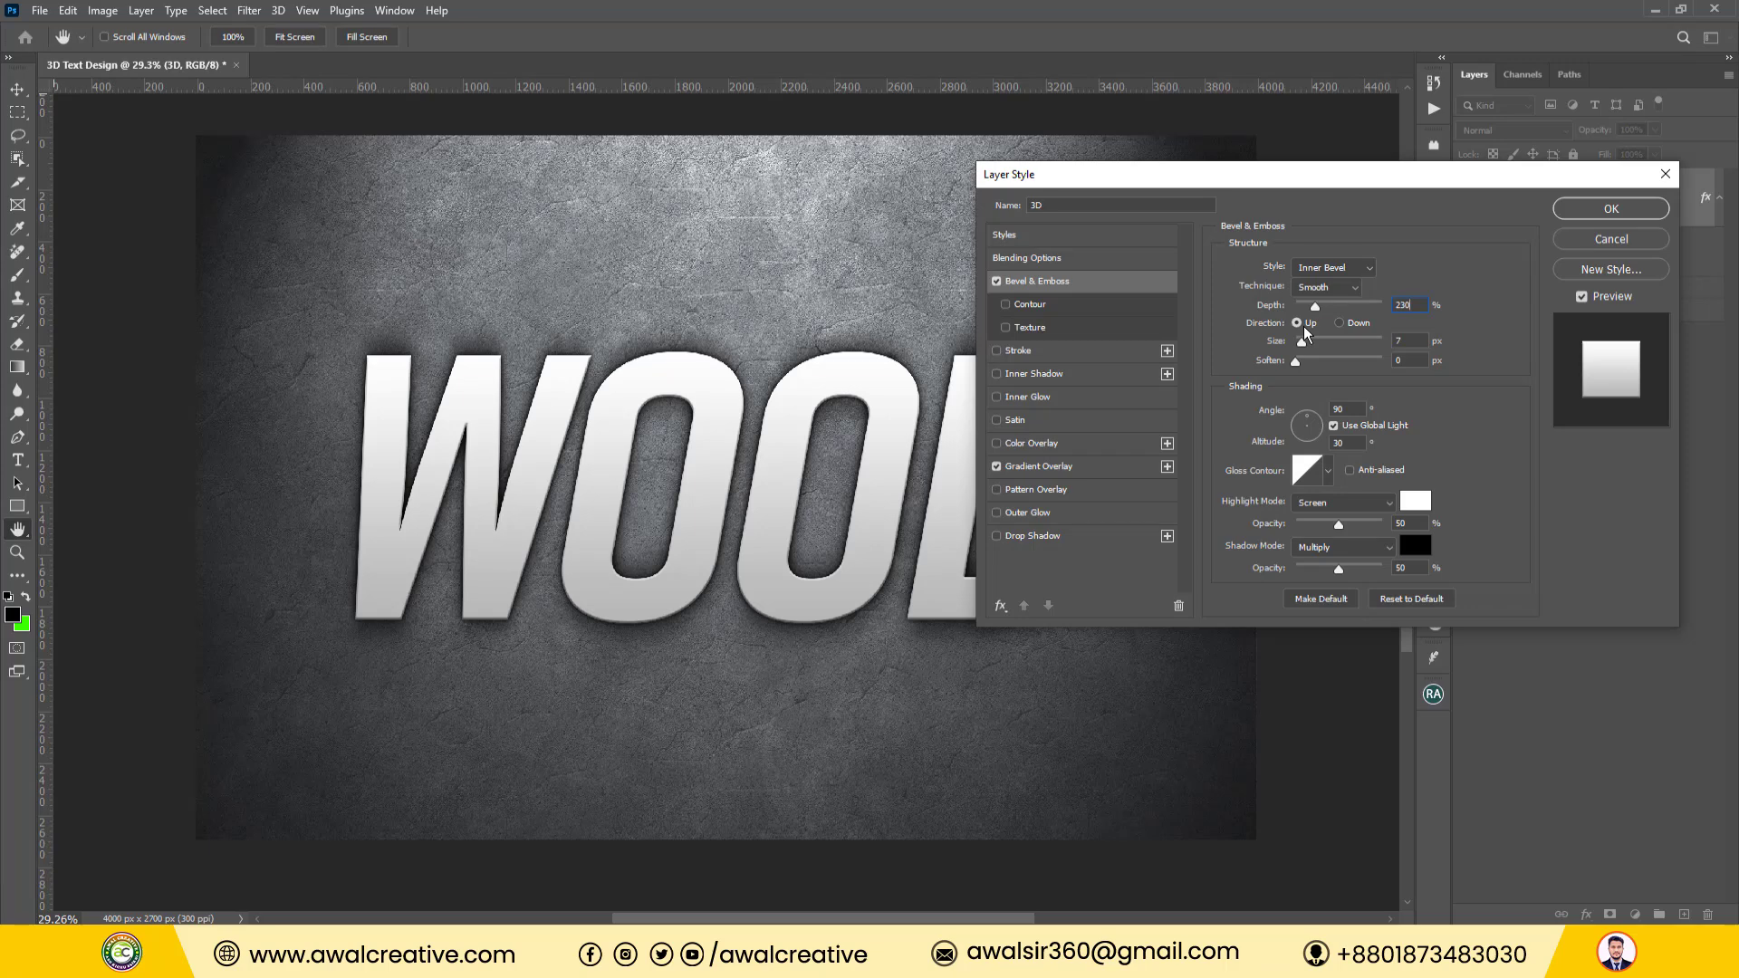
pyautogui.doubleClick(1403, 340)
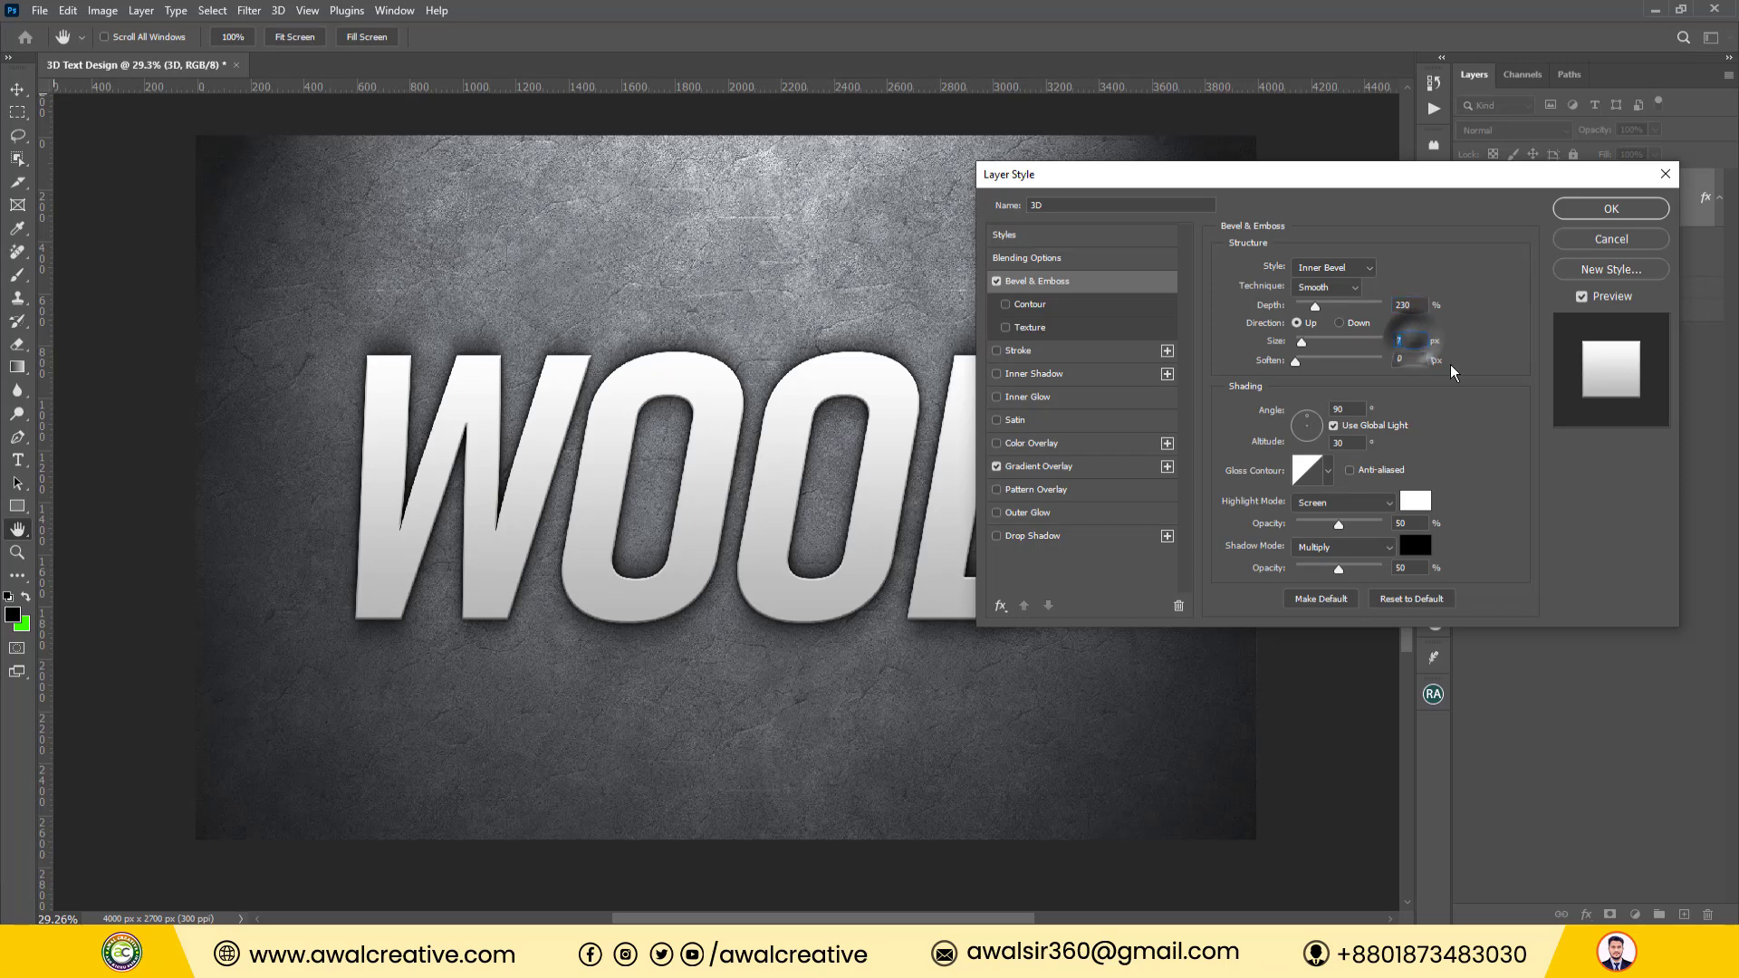
pyautogui.write('5')
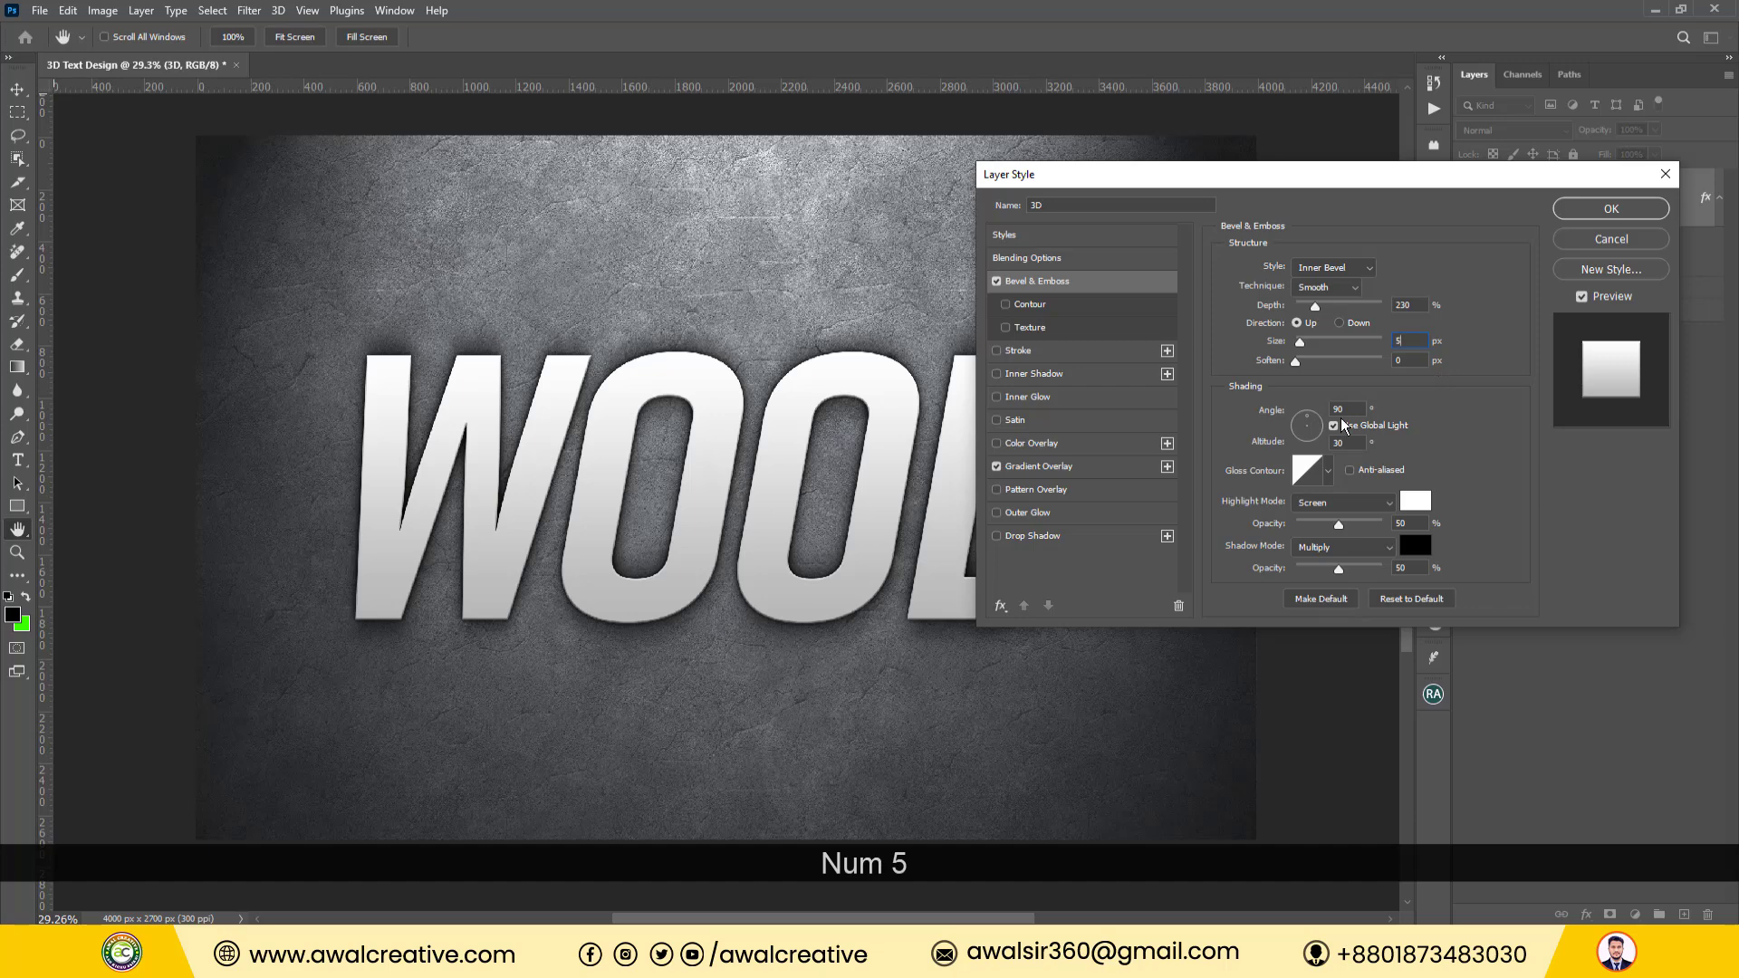
# Turn off Use Global Light for the bevel and set its highlight mode to Linear Dodge (Add) with white ffffff.
pyautogui.doubleClick(1342, 443)
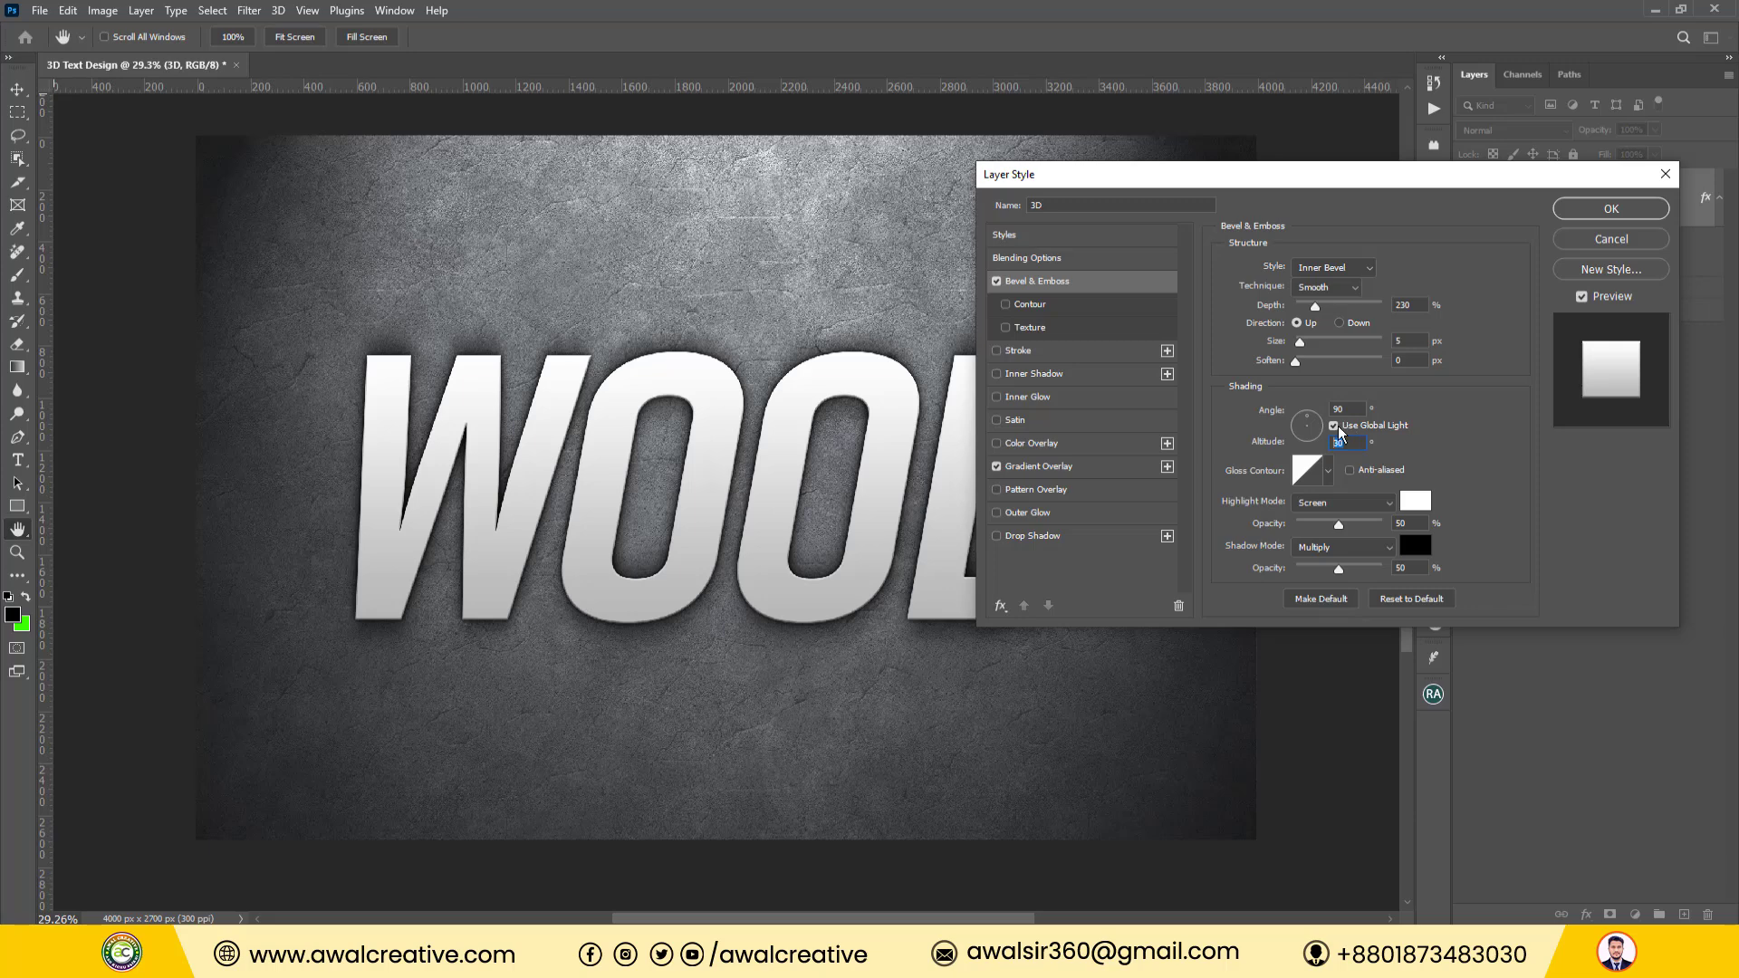
pyautogui.click(1337, 427)
pyautogui.click(1347, 443)
pyautogui.click(1390, 502)
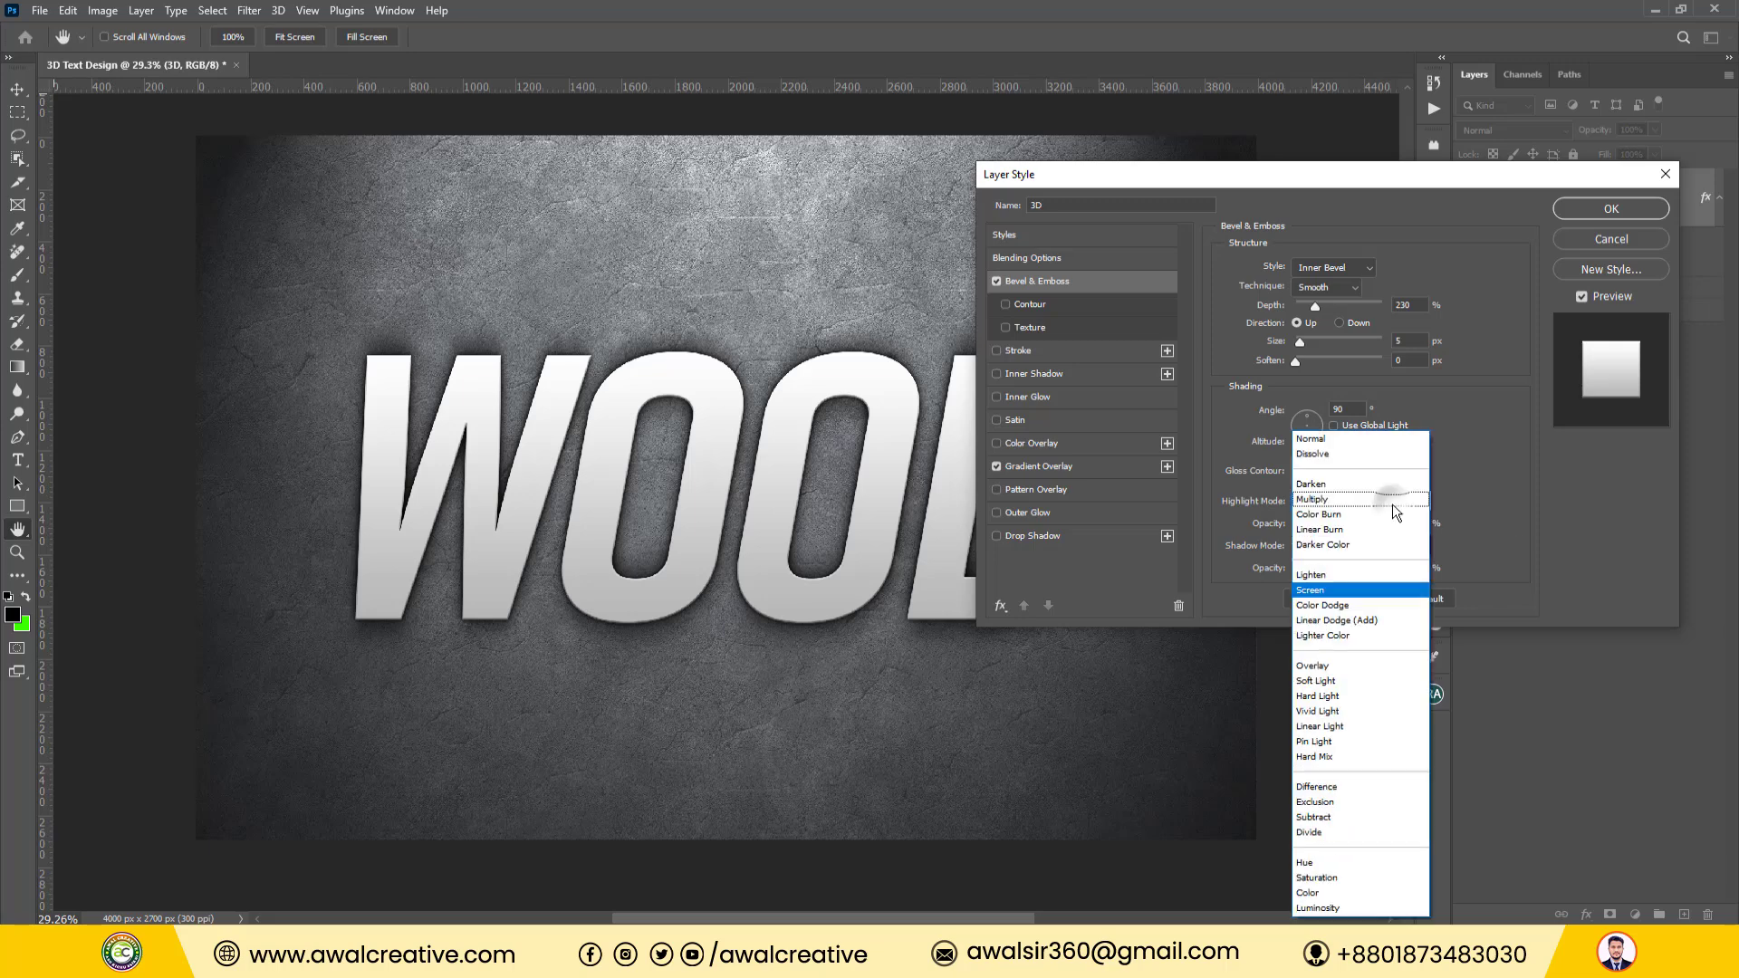
pyautogui.click(1341, 619)
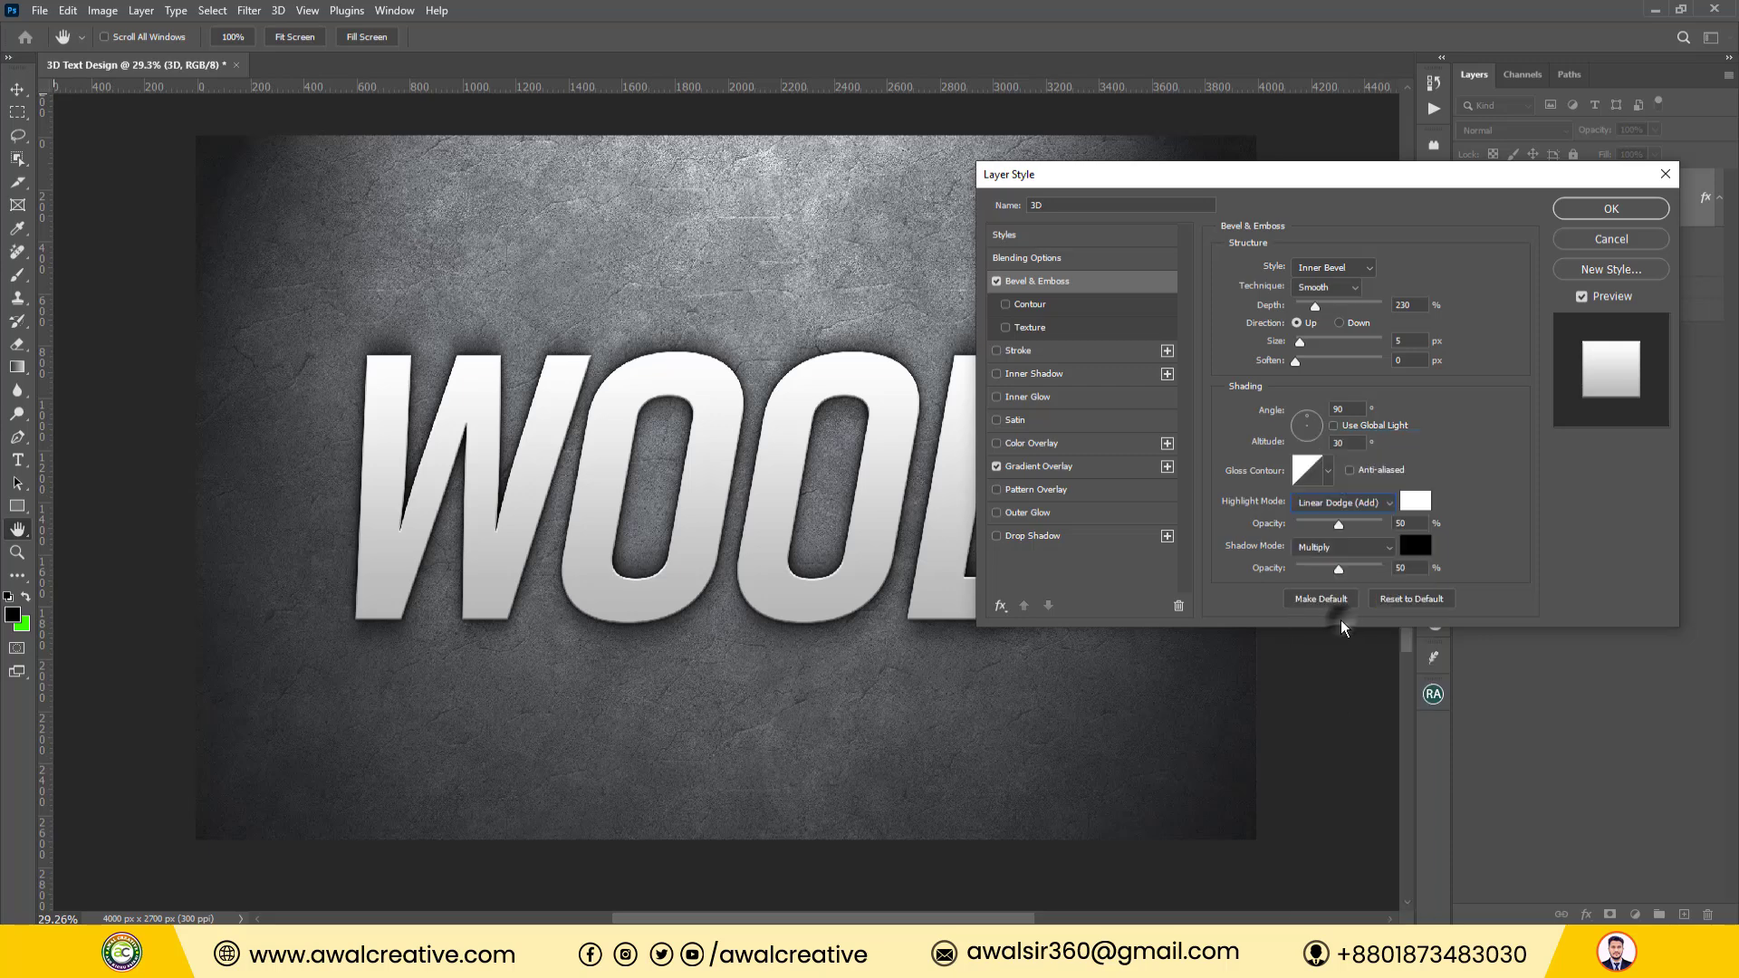
pyautogui.click(1415, 507)
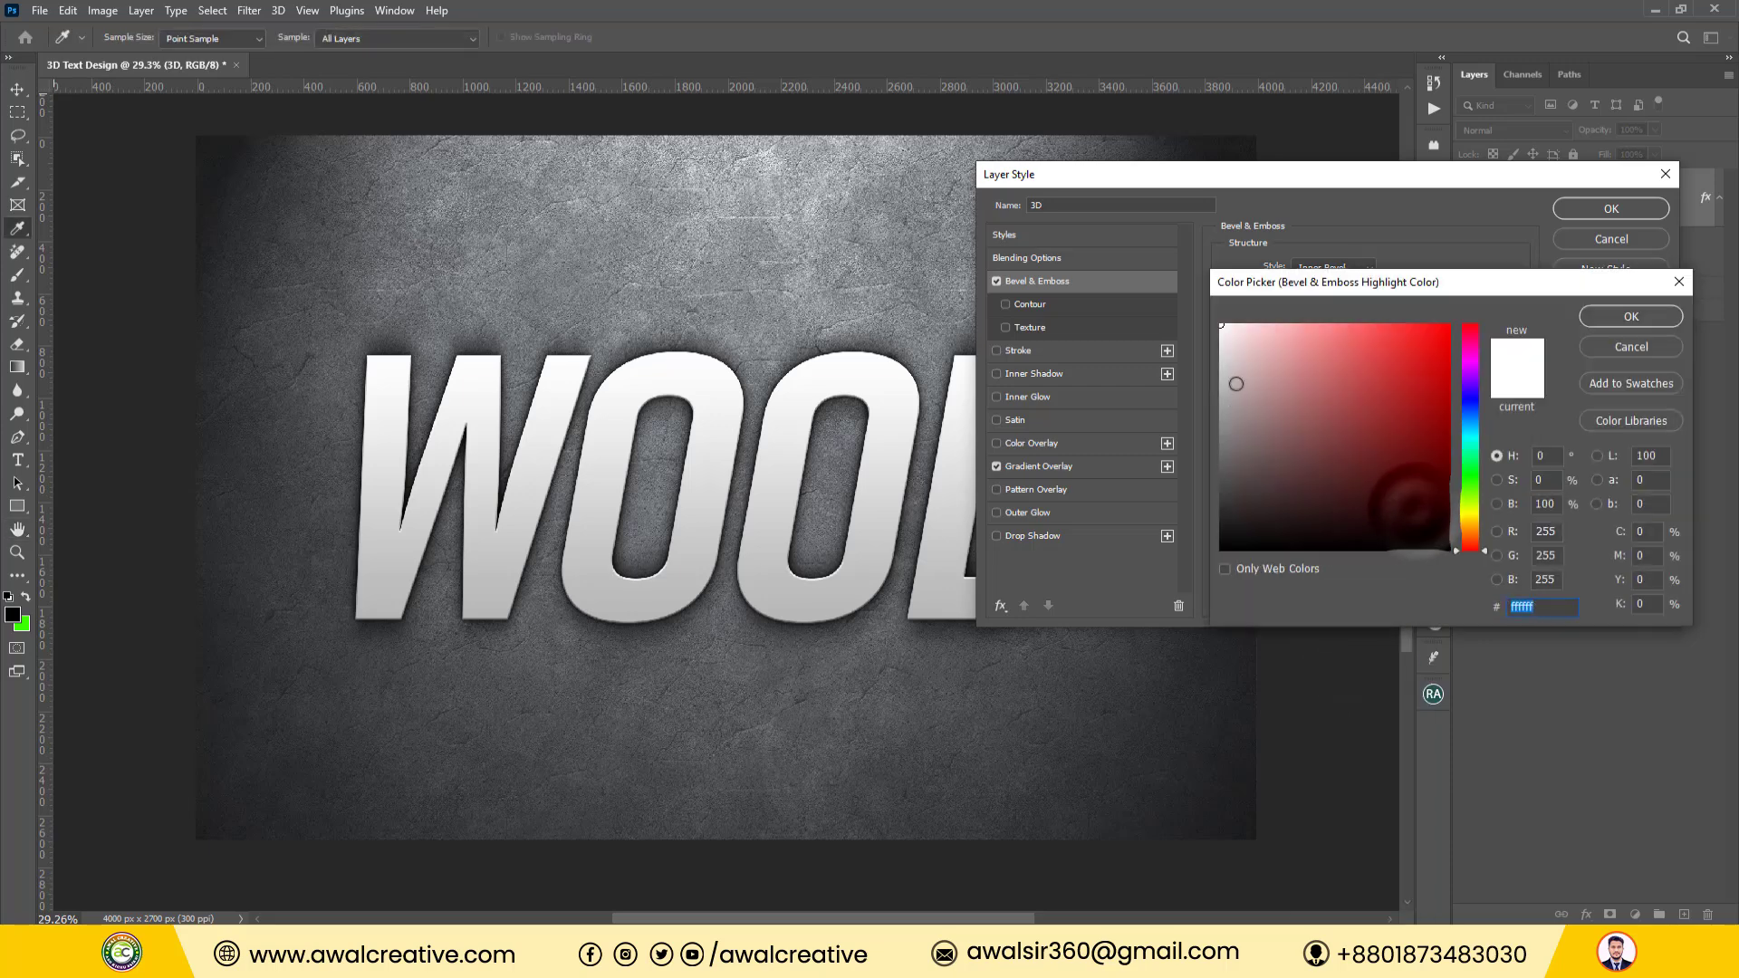
pyautogui.click(1621, 317)
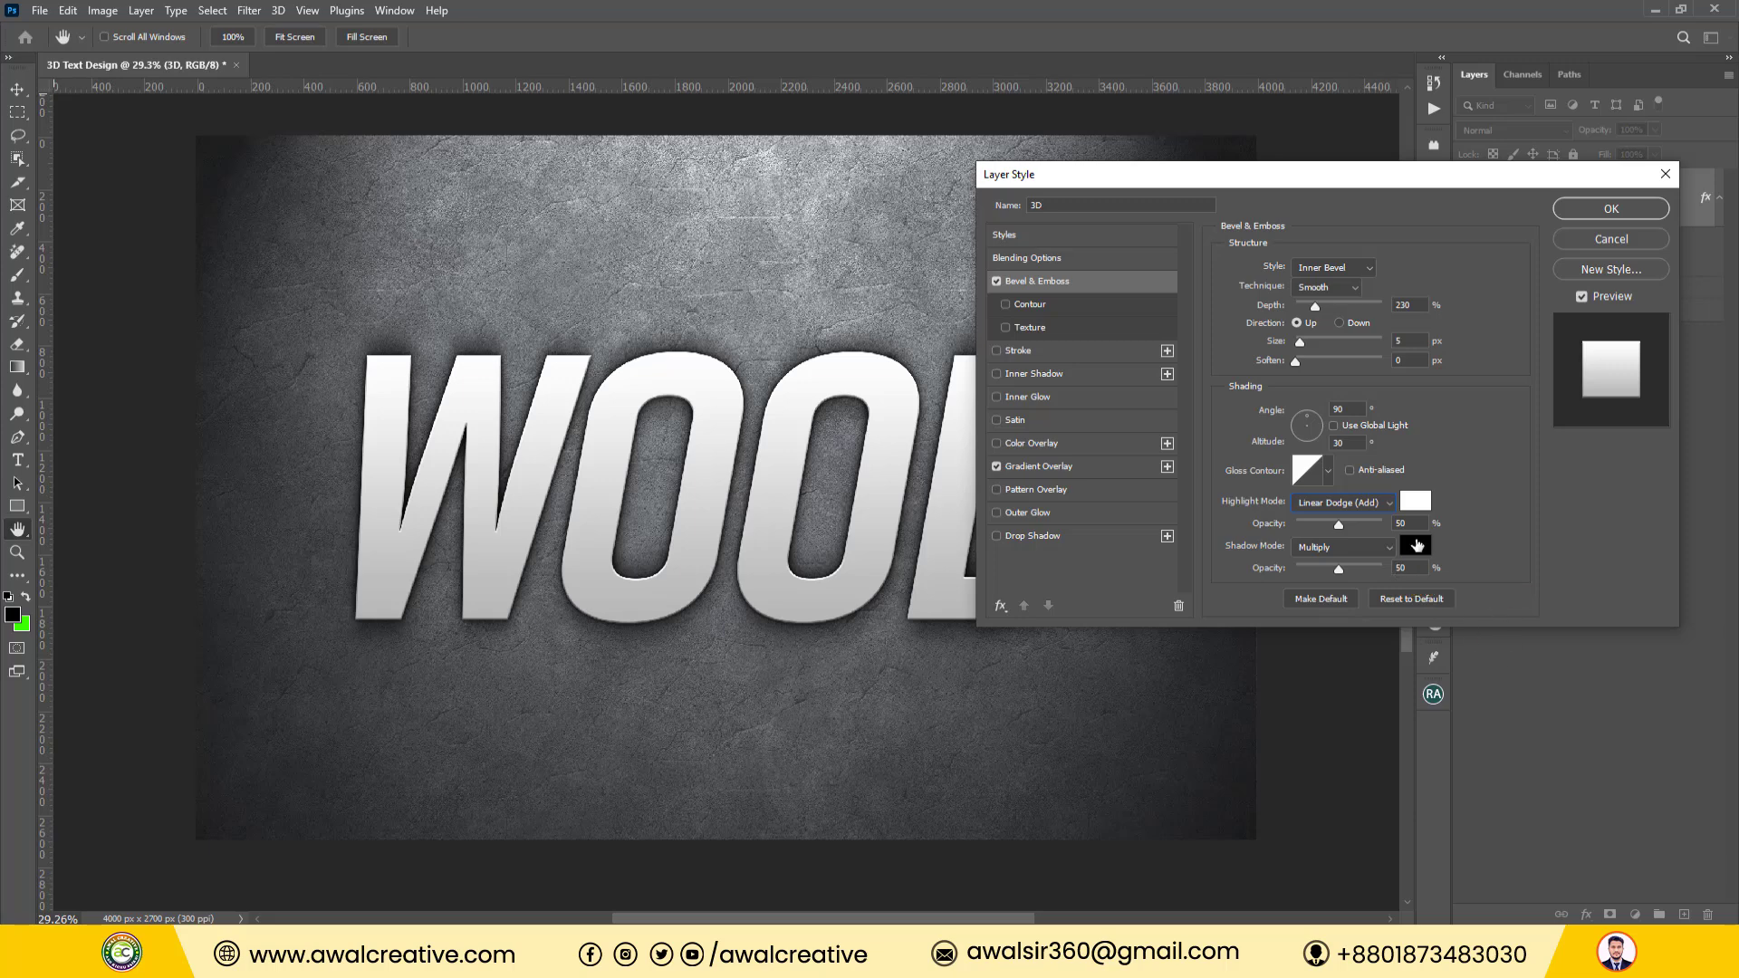
# Set the bevel's shadow color to 212121, then apply the layer style and collapse the 3D layer's effects.
pyautogui.click(1415, 545)
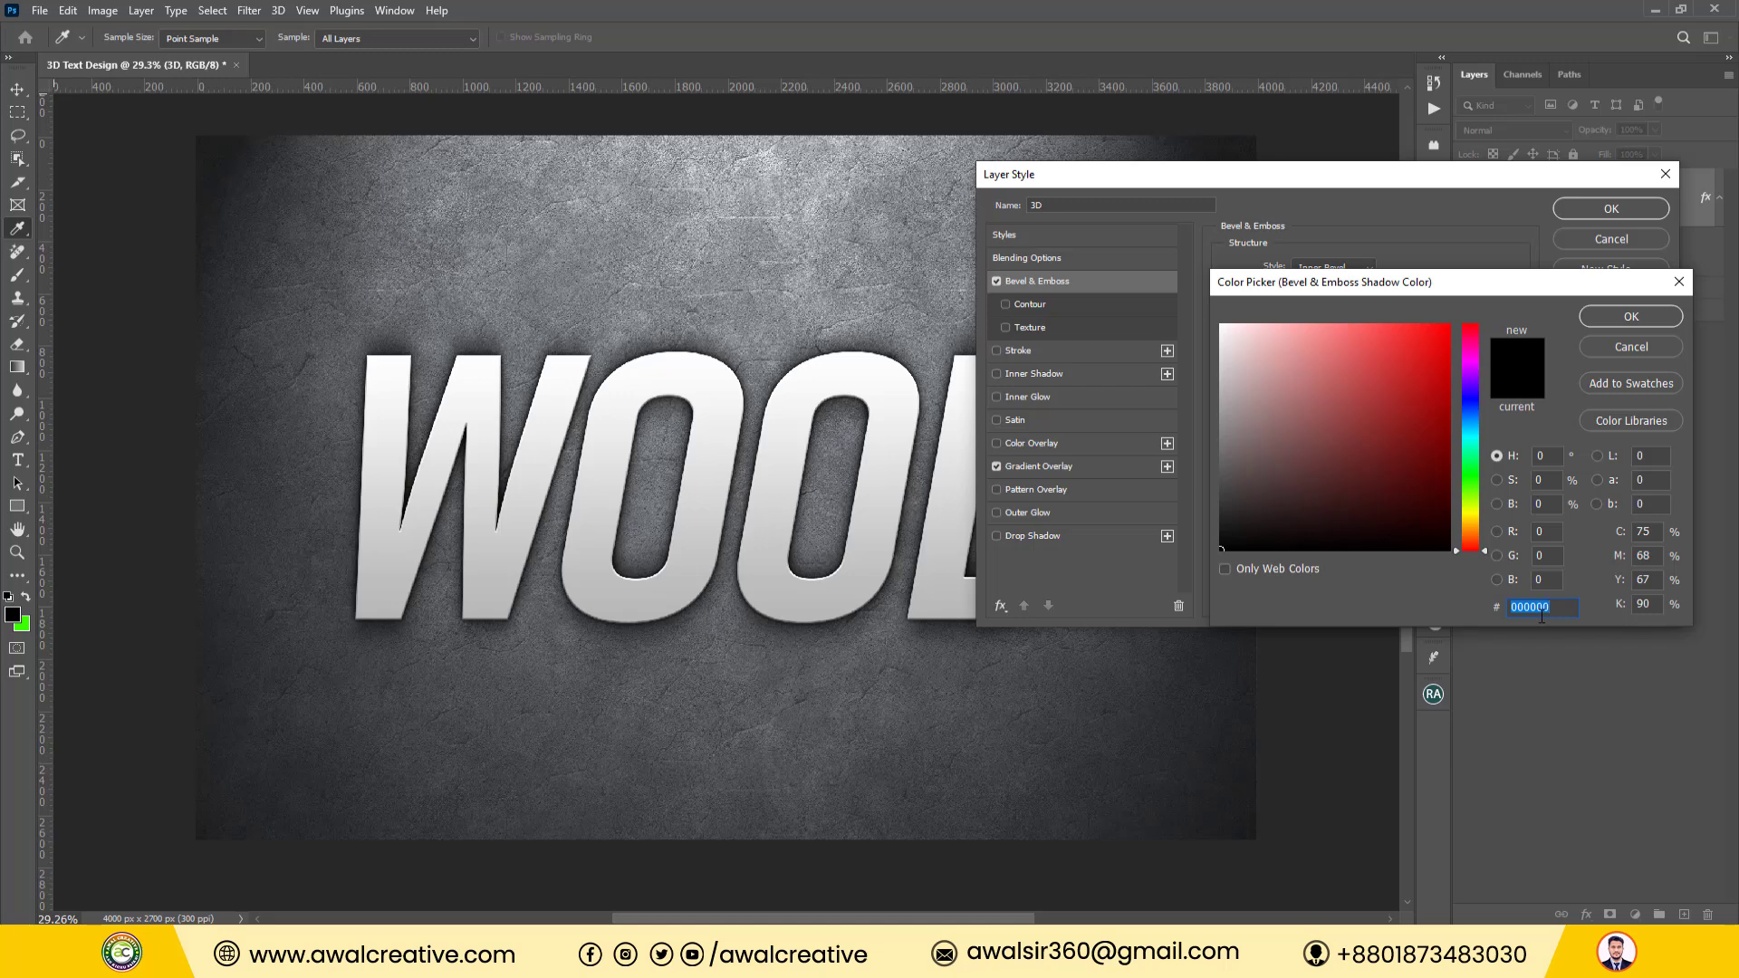
pyautogui.write('212121')
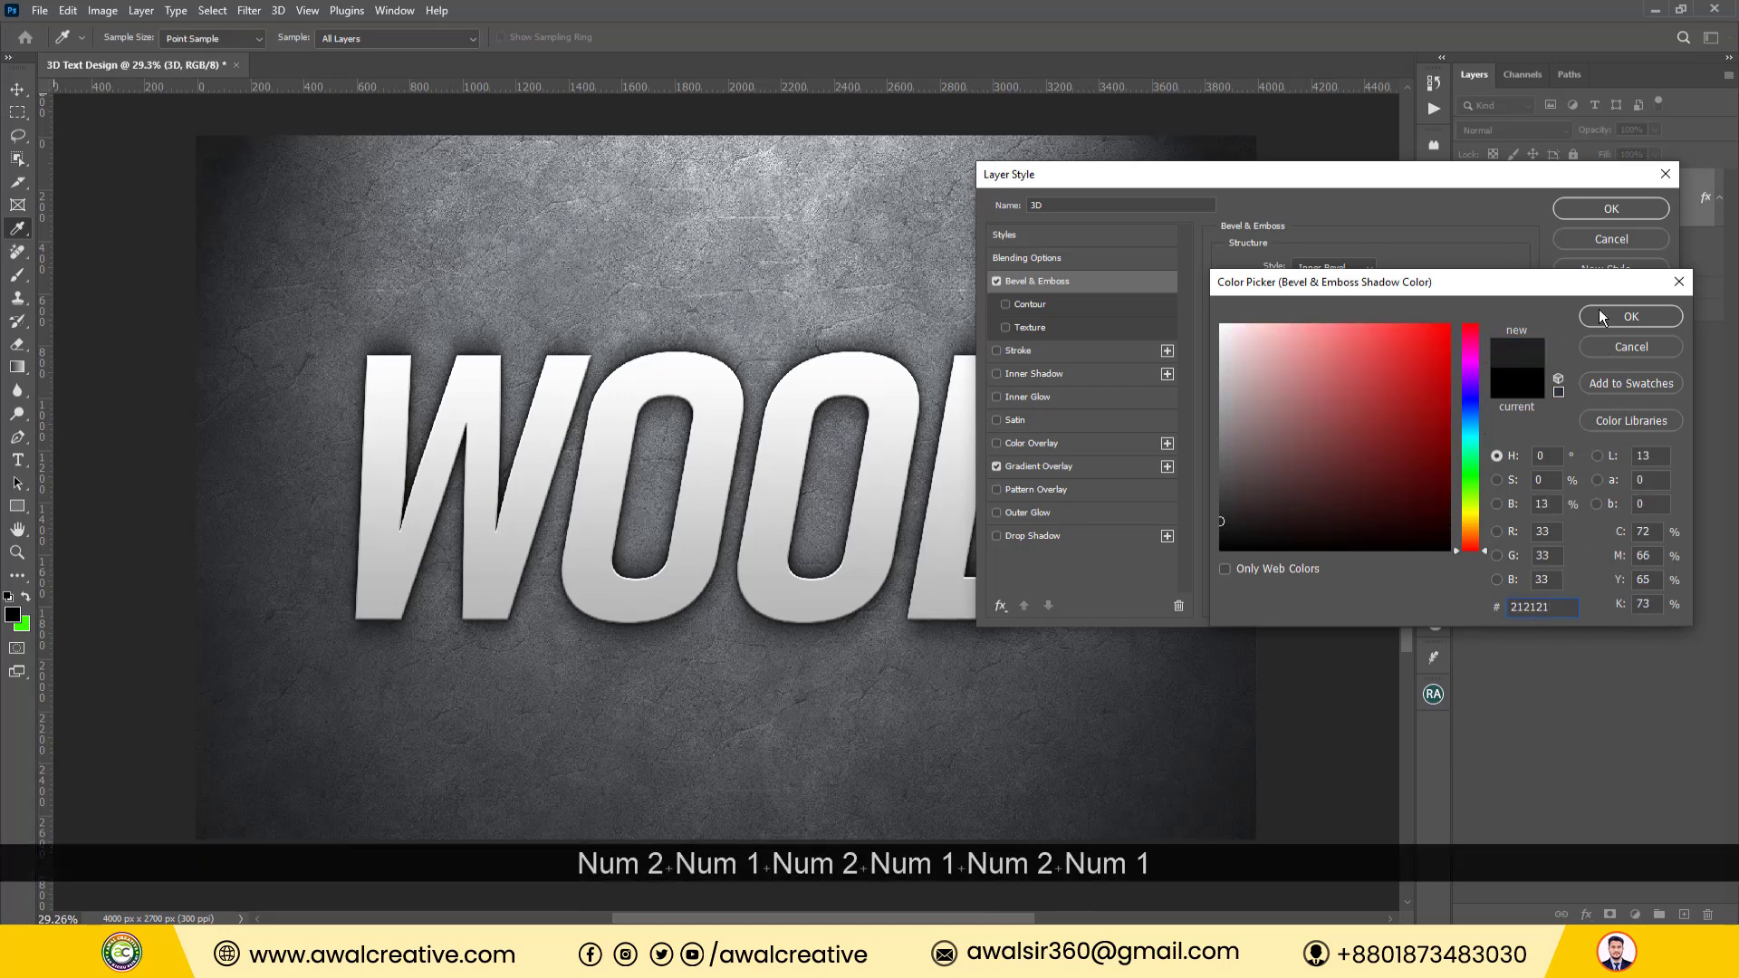
pyautogui.click(1626, 319)
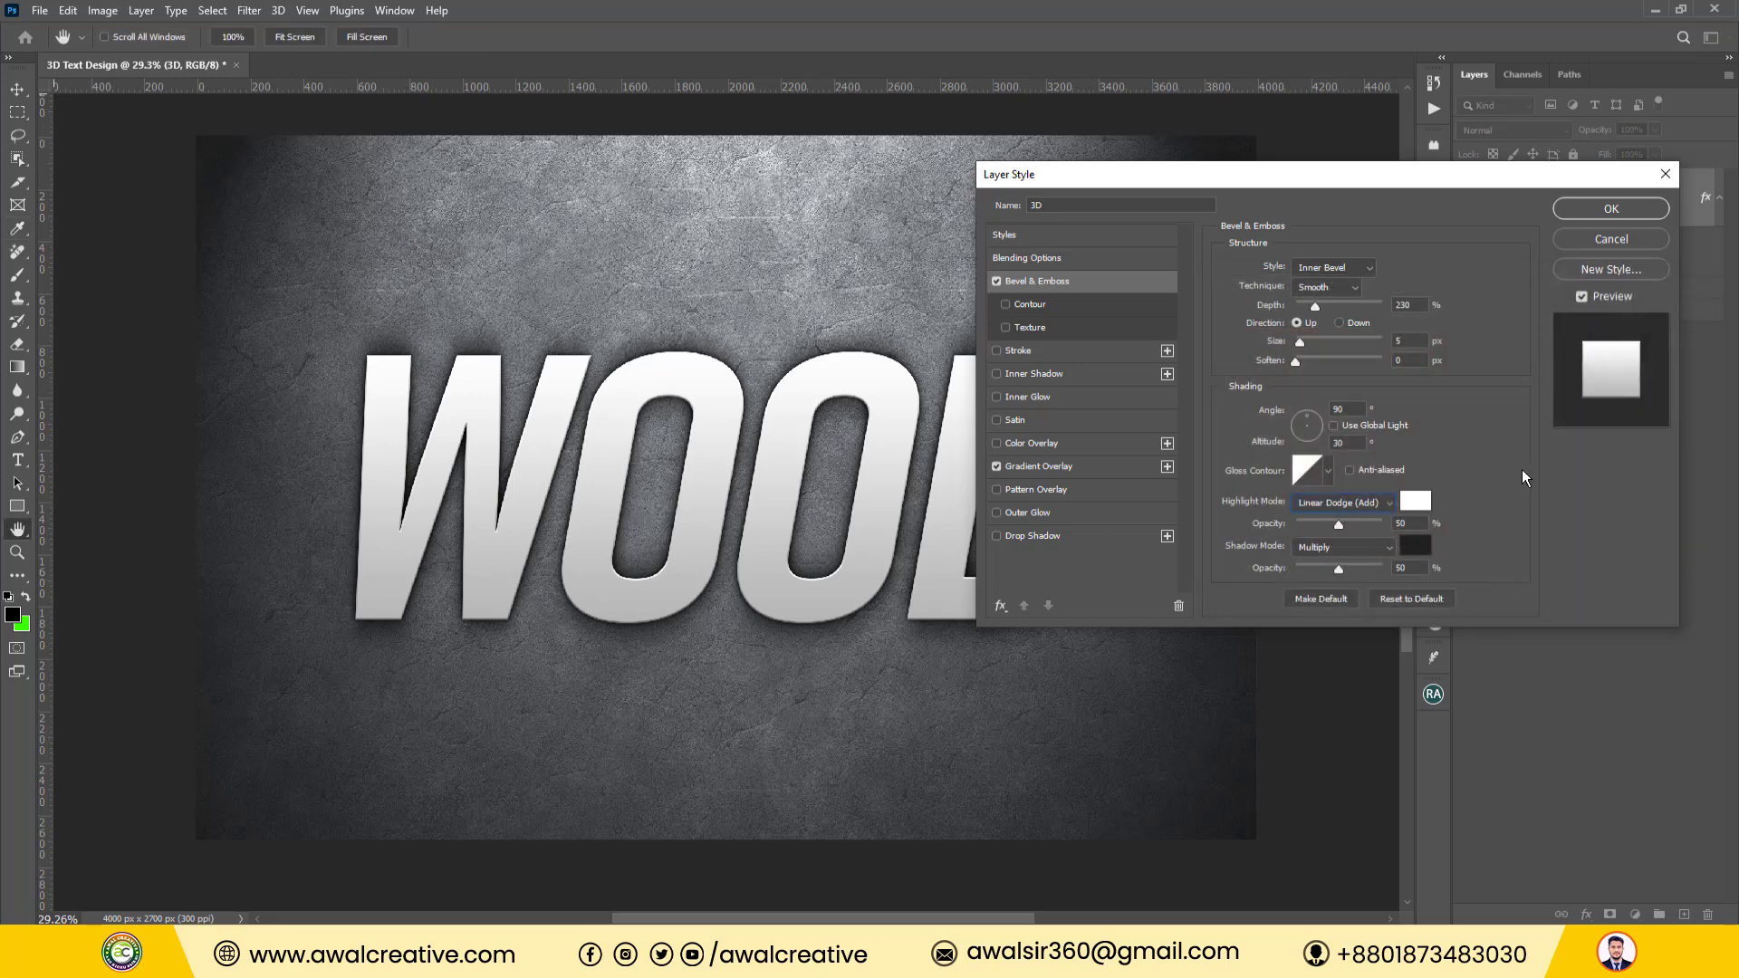
pyautogui.click(1594, 208)
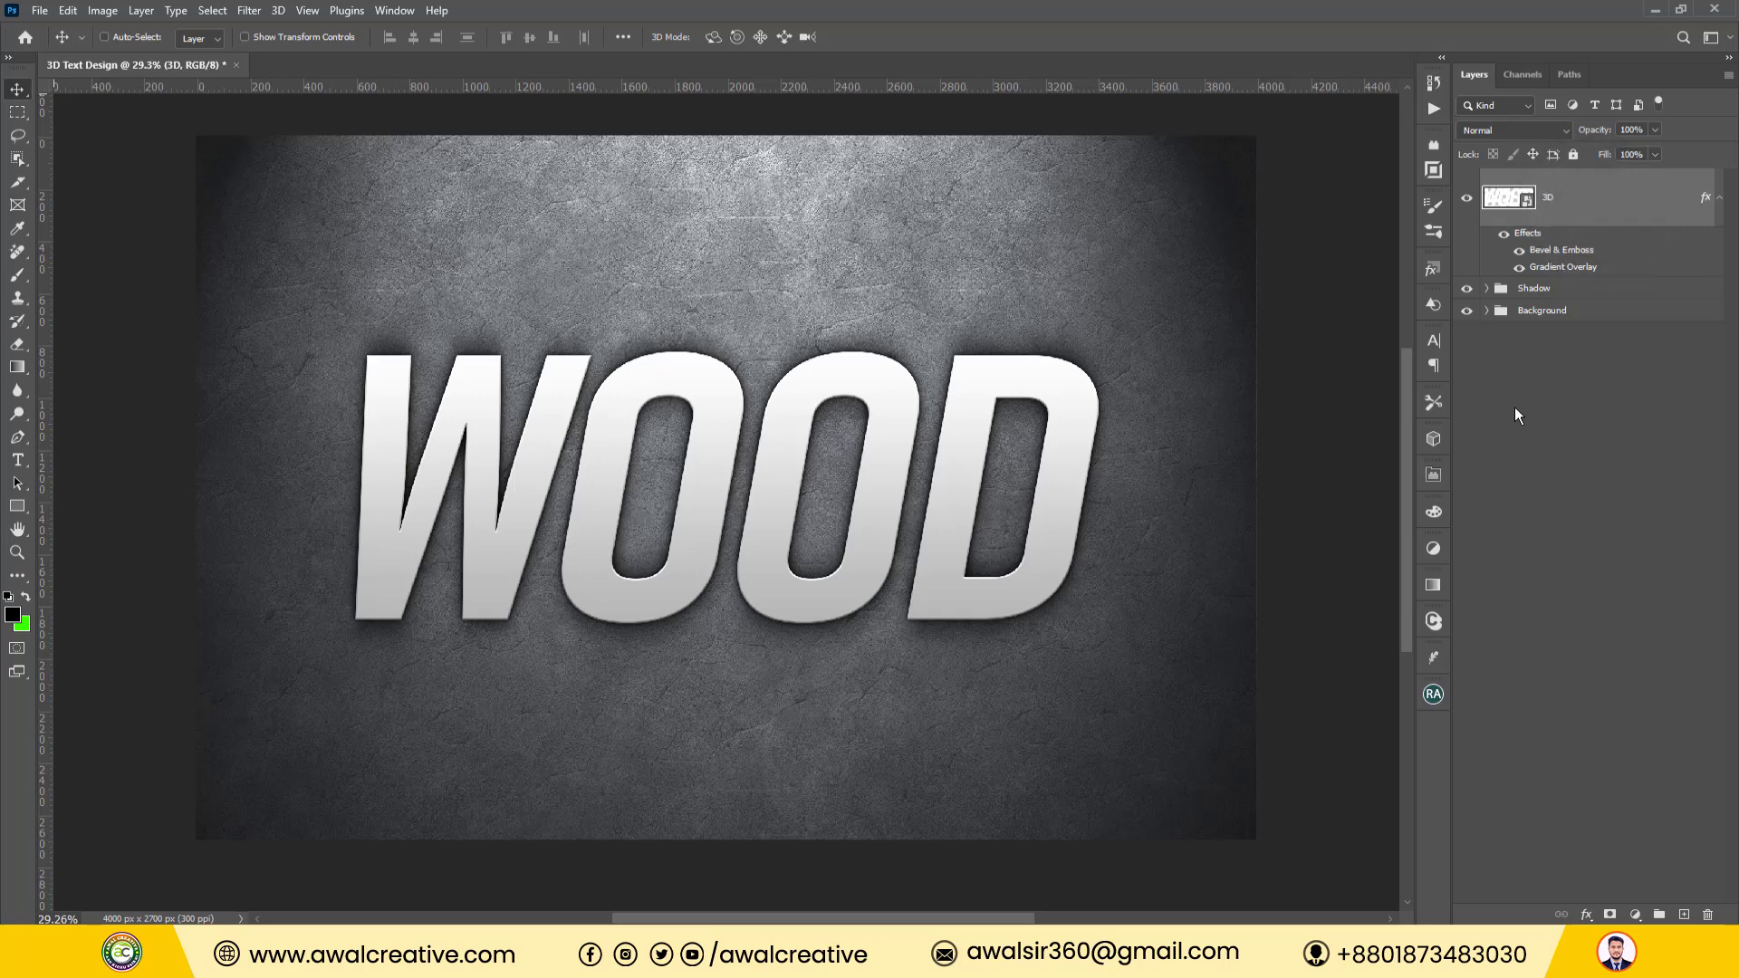
pyautogui.click(1718, 199)
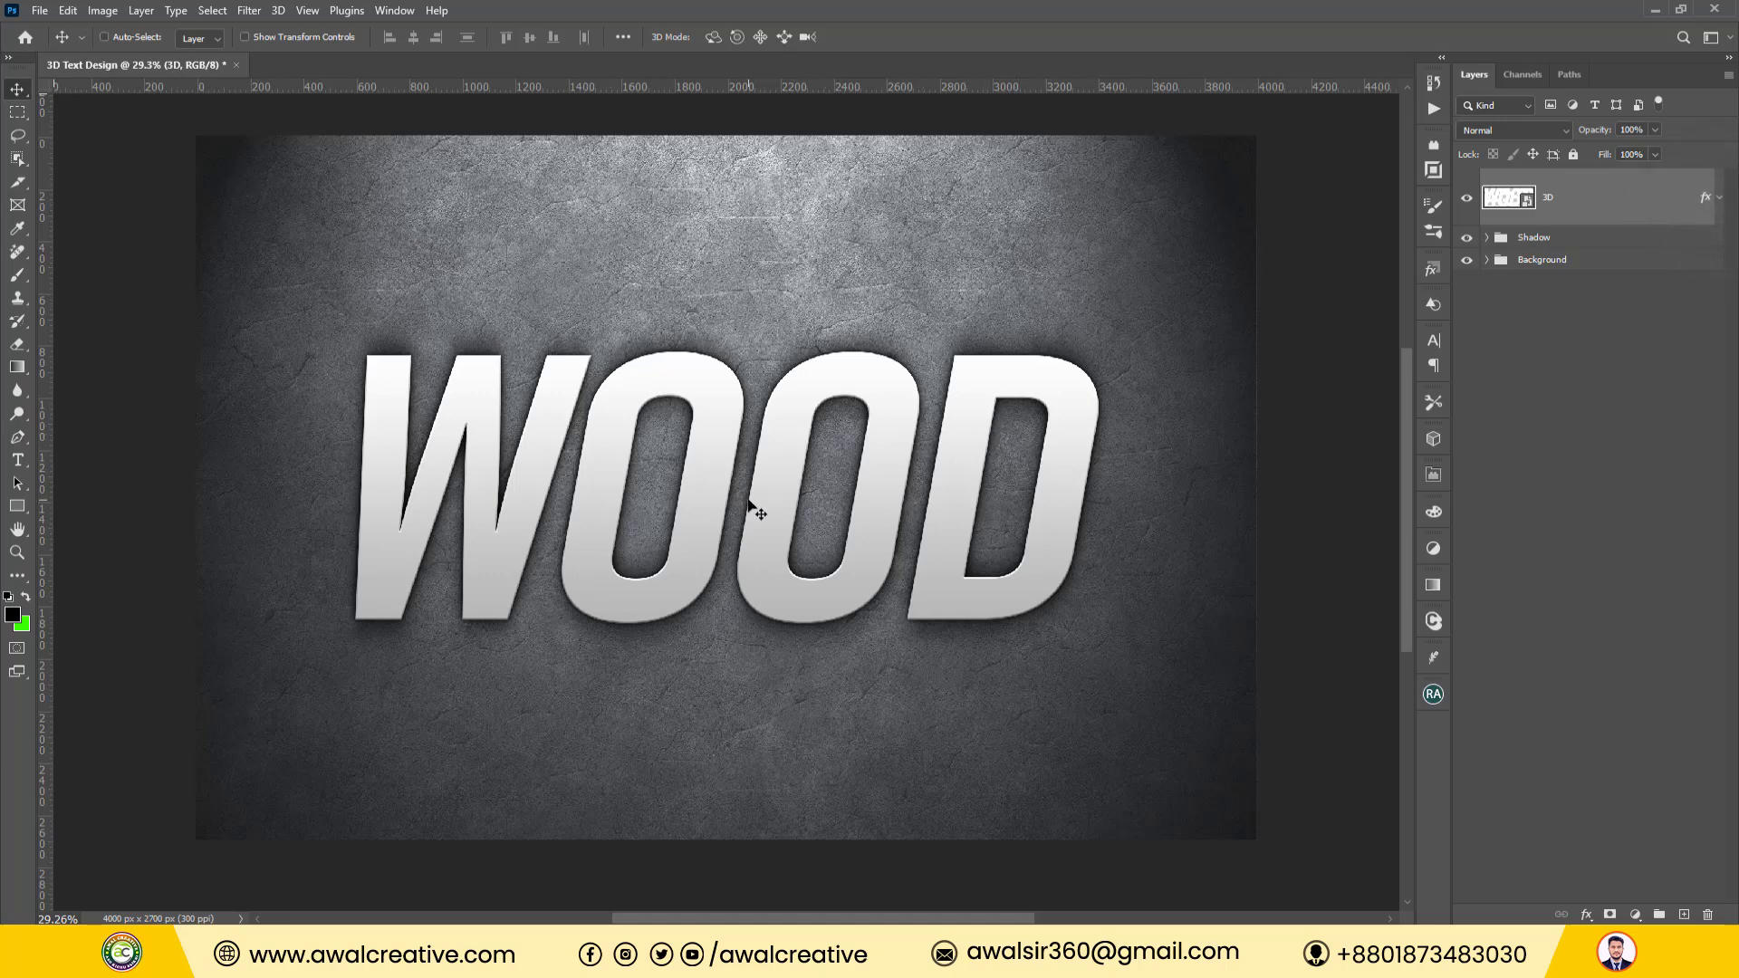
# Open AC 3D Text.psd to examine the finished reference design, and return to the 3D Text Design document.
pyautogui.click(24, 37)
pyautogui.click(446, 259)
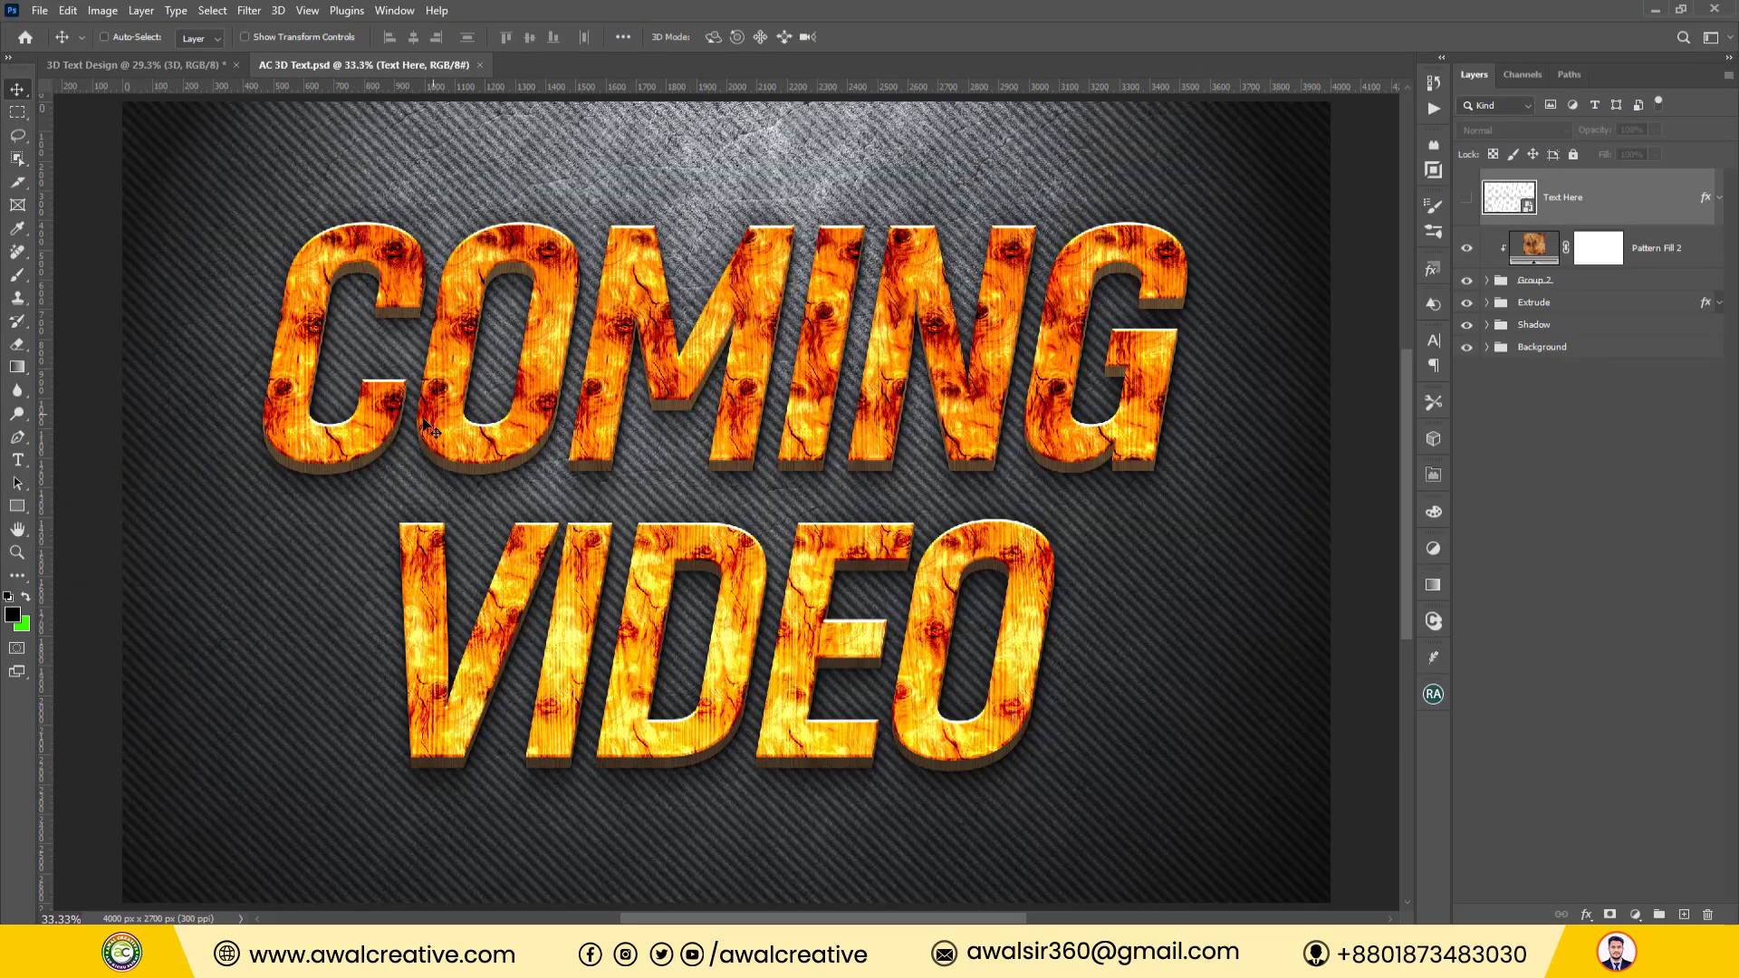
pyautogui.click(189, 69)
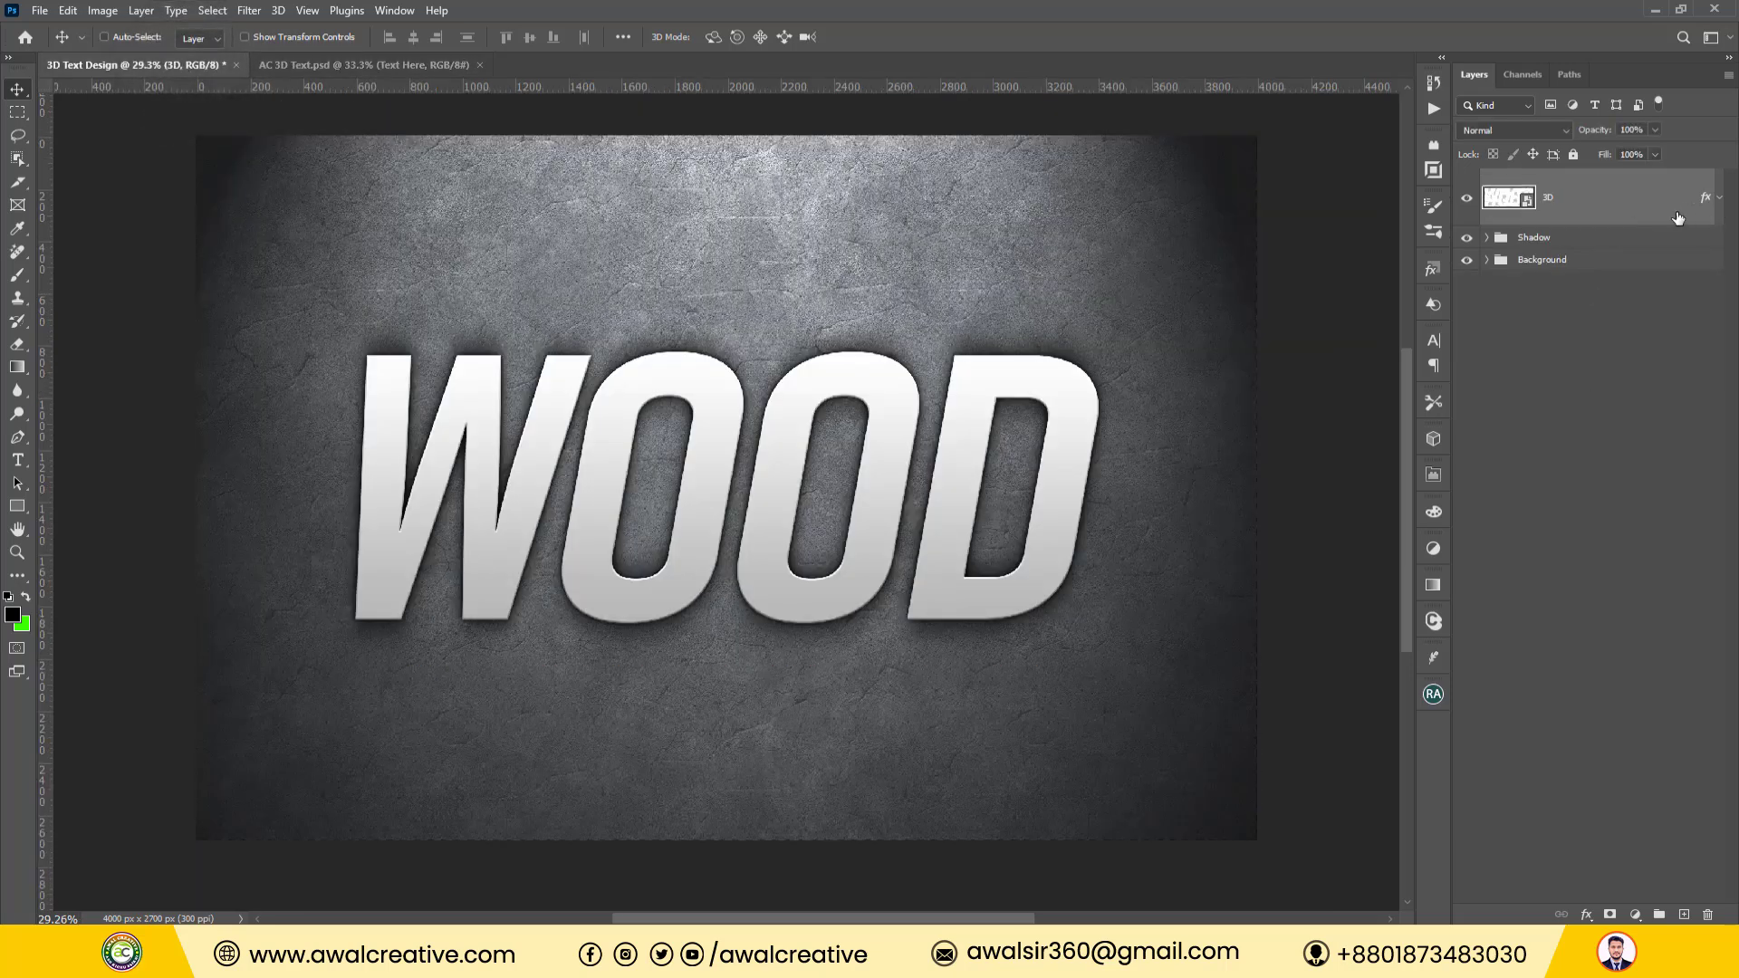
# Duplicate the 3D layer upward 15 times, each copy shifted one nudge above the previous, to extrude the WOOD text.
pyautogui.click(1613, 205)
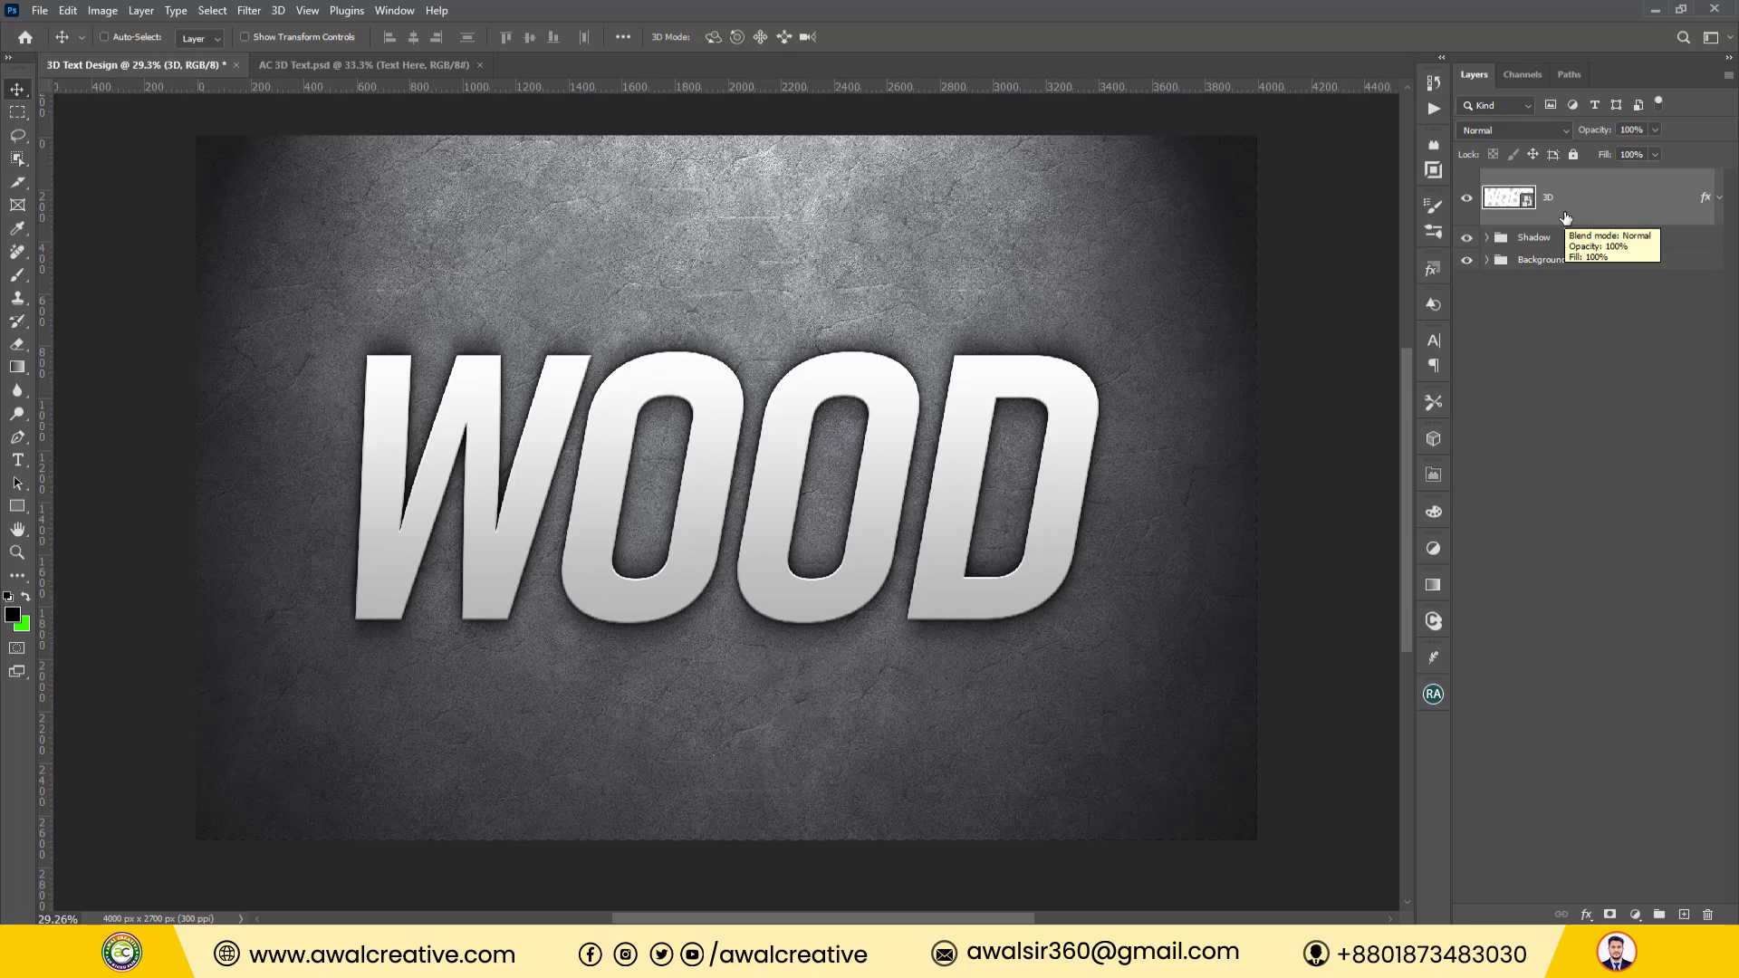
pyautogui.press('ctrl')
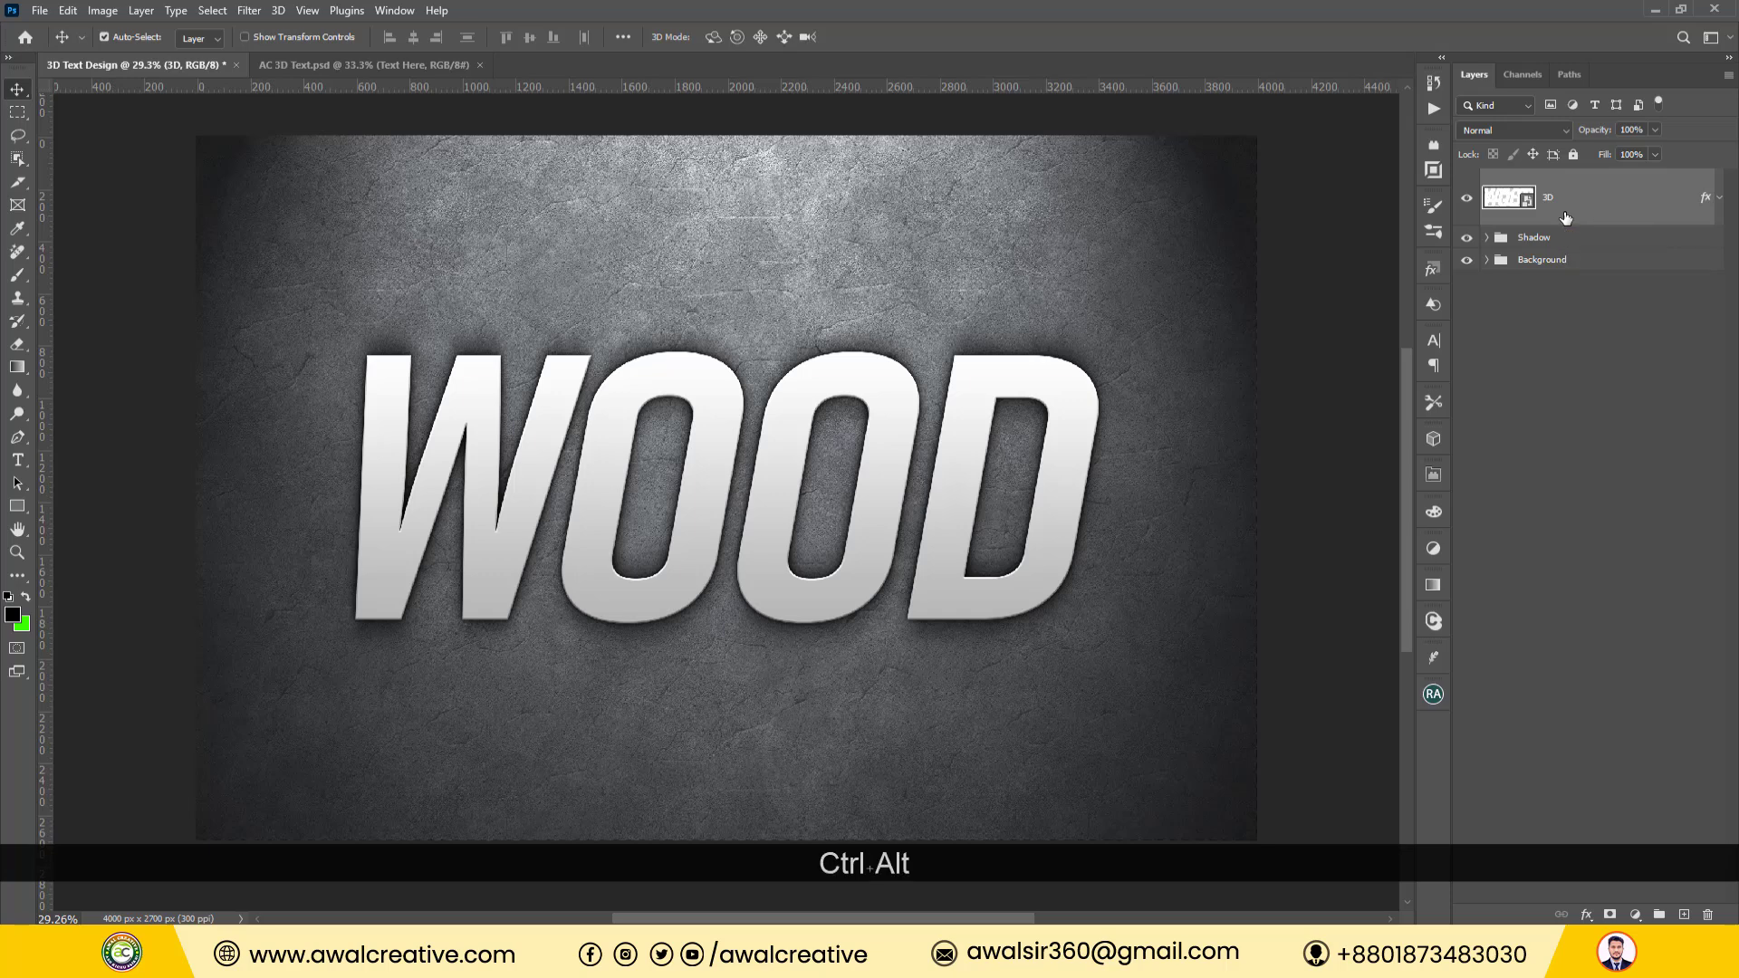
pyautogui.hotkey('ctrl', 'alt', 'Up')
pyautogui.hotkey('ctrl', 'alt', 'Up')
pyautogui.hotkey('ctrl', 'alt', 'Up')
pyautogui.hotkey('ctrl', 'alt', 'Up')
pyautogui.hotkey('ctrl', 'alt', 'Up')
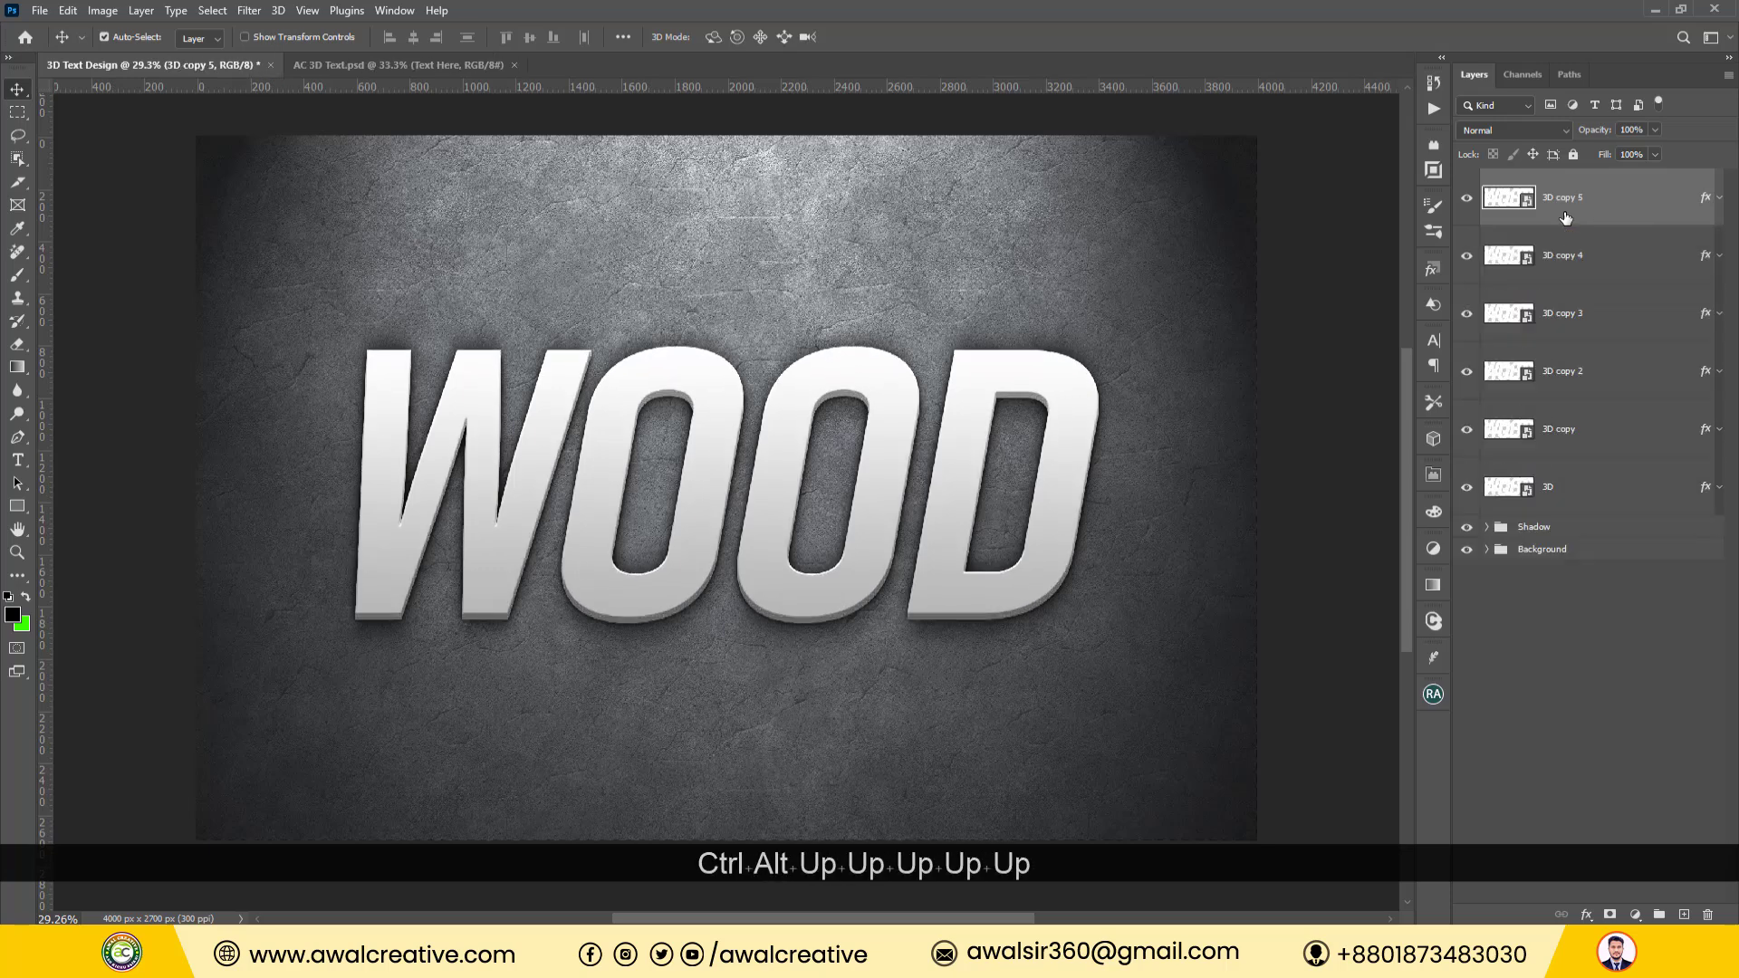
pyautogui.hotkey('ctrl', 'alt', 'Up')
pyautogui.hotkey('ctrl', 'alt', 'Up')
pyautogui.hotkey('ctrl', 'alt', 'Up')
pyautogui.hotkey('ctrl', 'alt', 'Up')
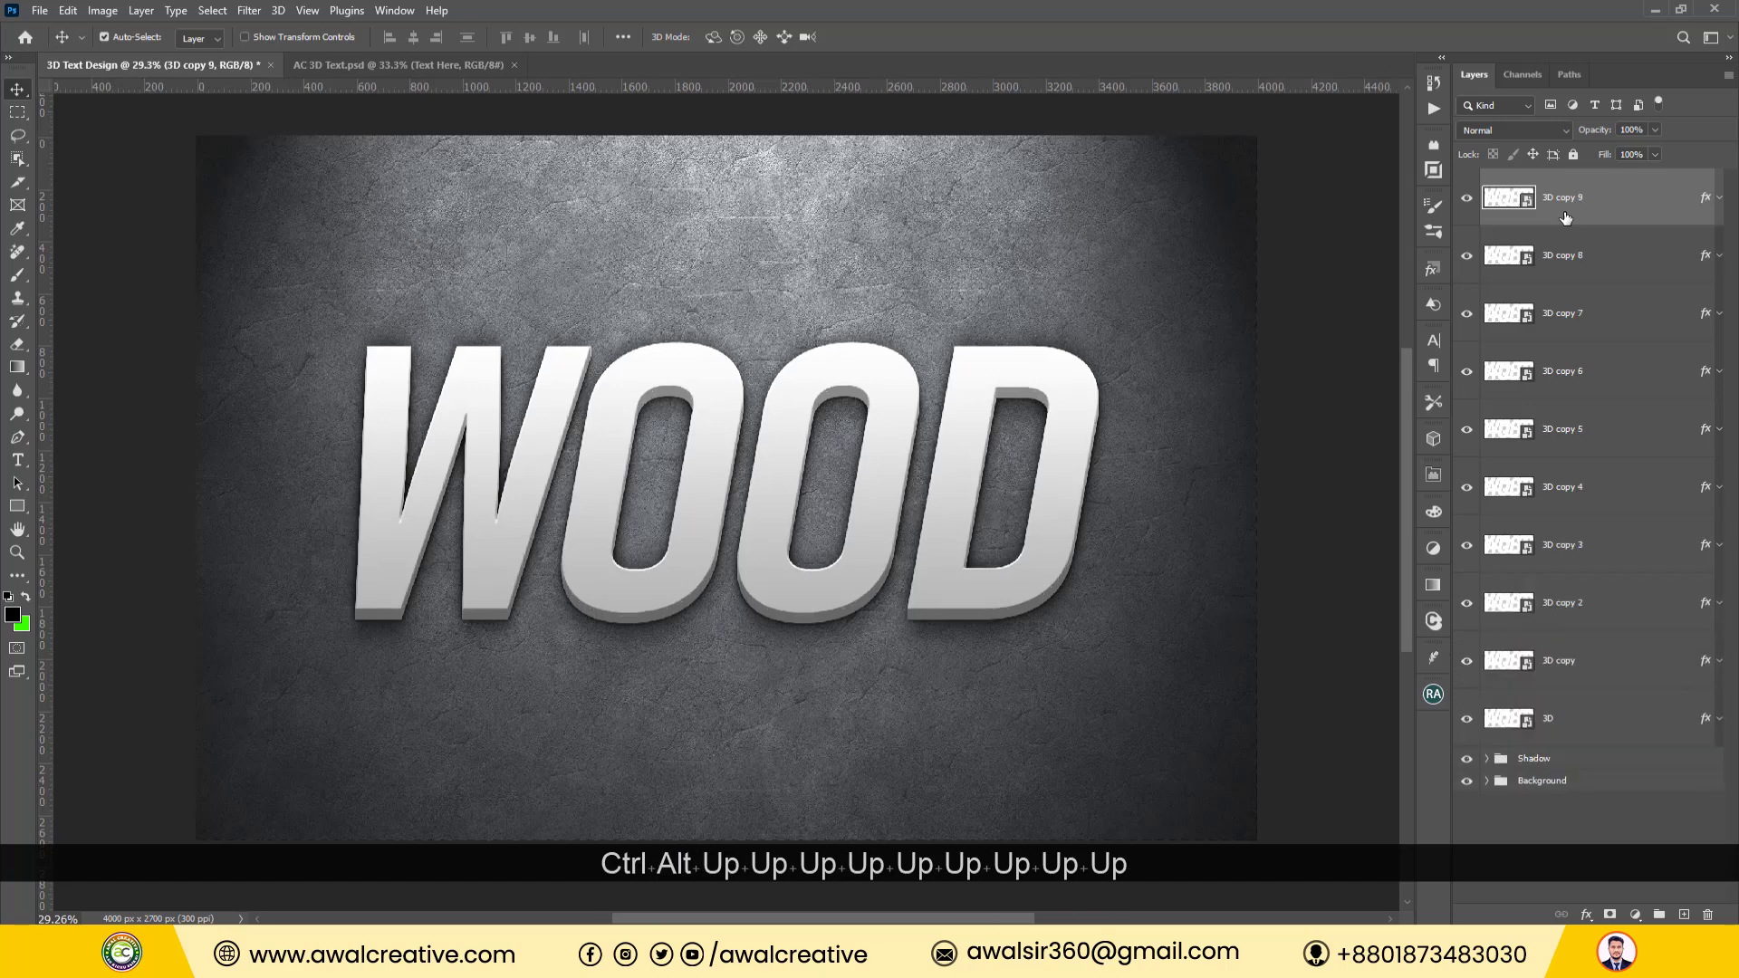
pyautogui.hotkey('ctrl', 'alt', 'Up')
pyautogui.hotkey('ctrl', 'alt', 'Up')
pyautogui.hotkey('ctrl', 'alt', 'Up')
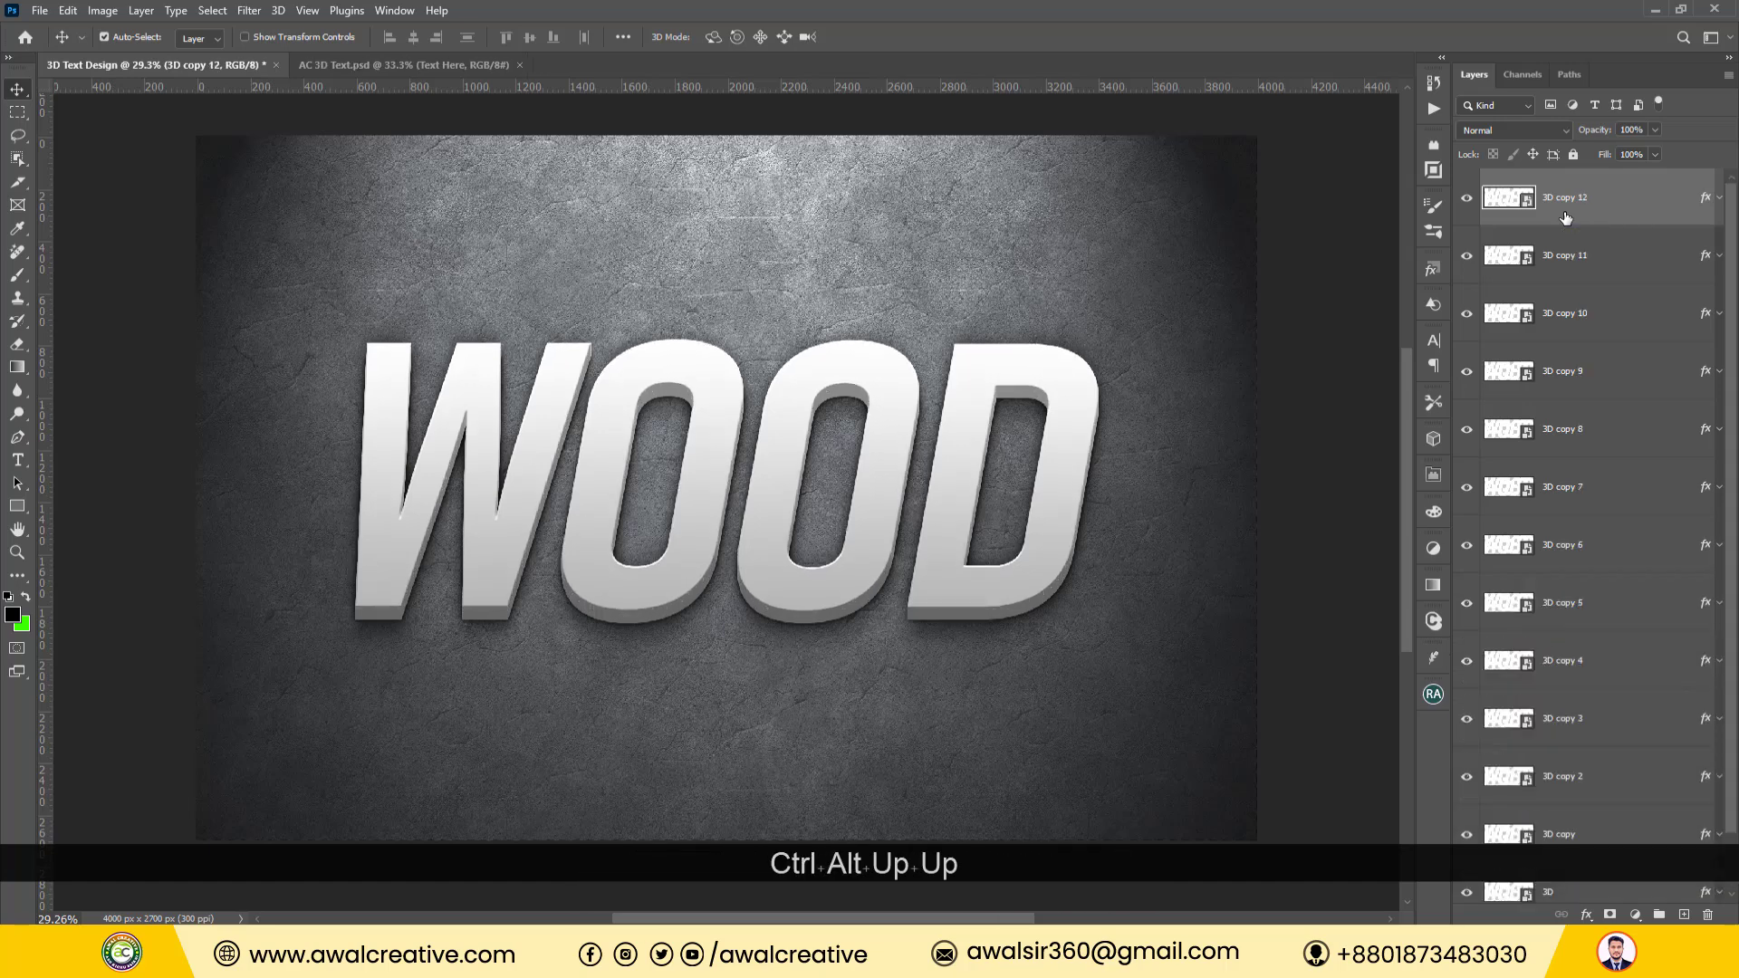
pyautogui.hotkey('ctrl', 'alt', 'Up')
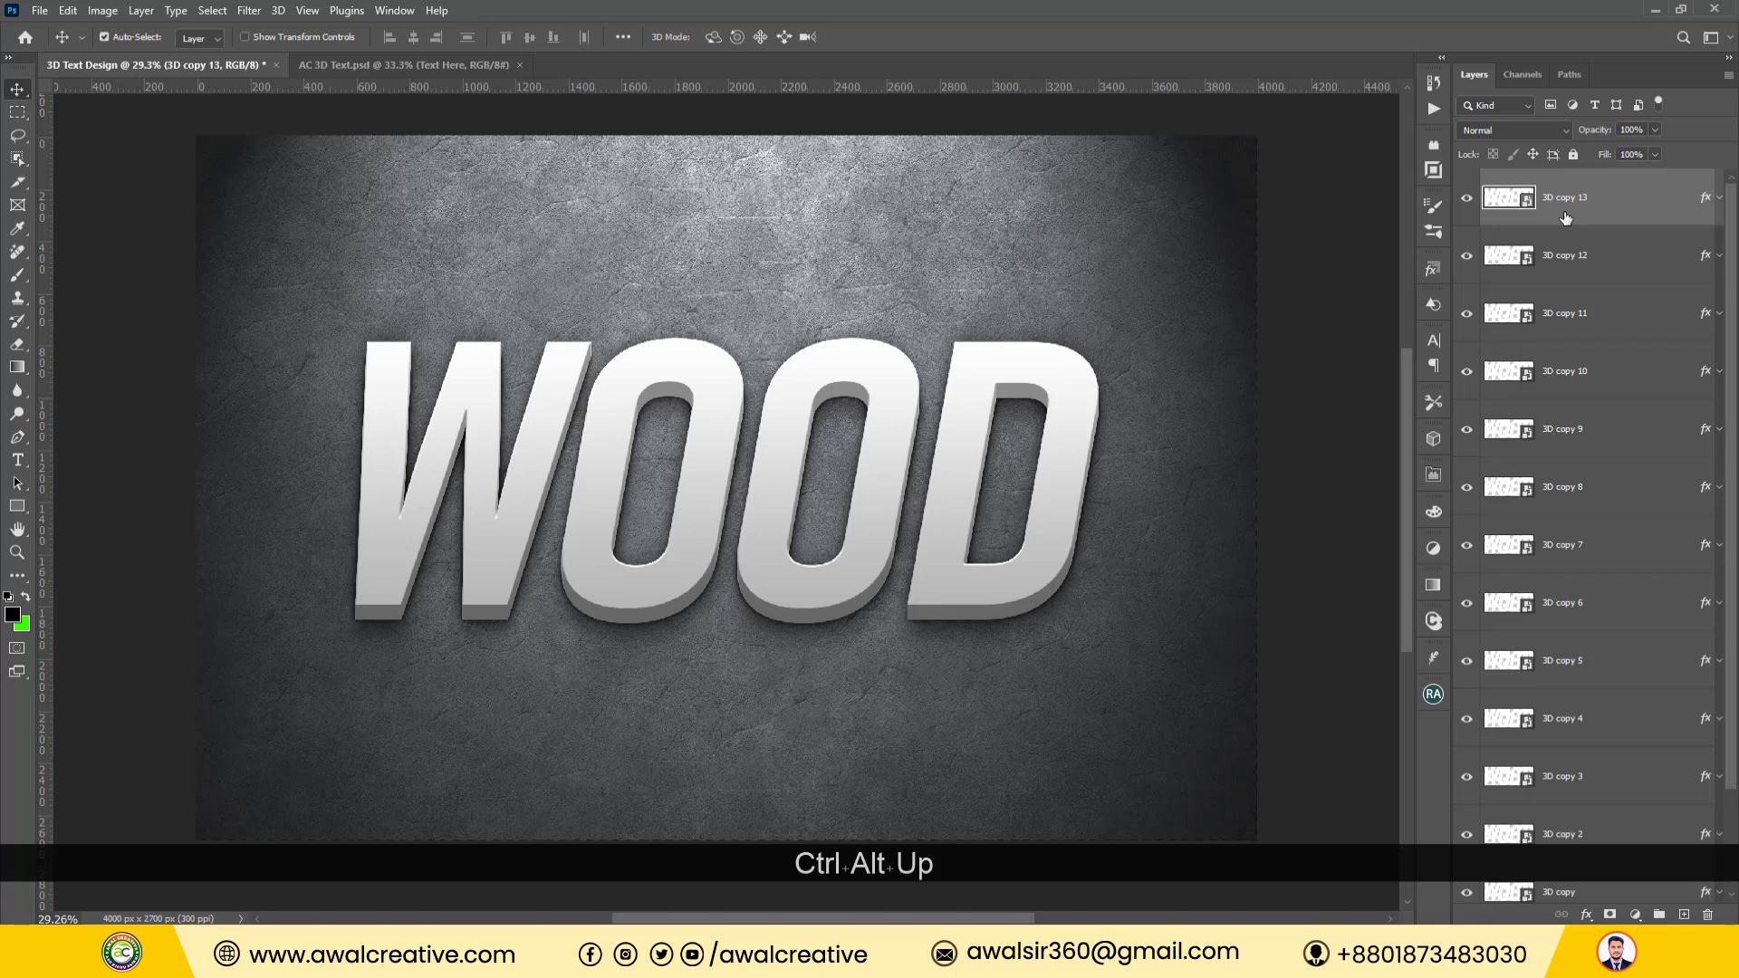
pyautogui.hotkey('ctrl', 'alt', 'Up')
pyautogui.hotkey('ctrl', 'alt', 'Up')
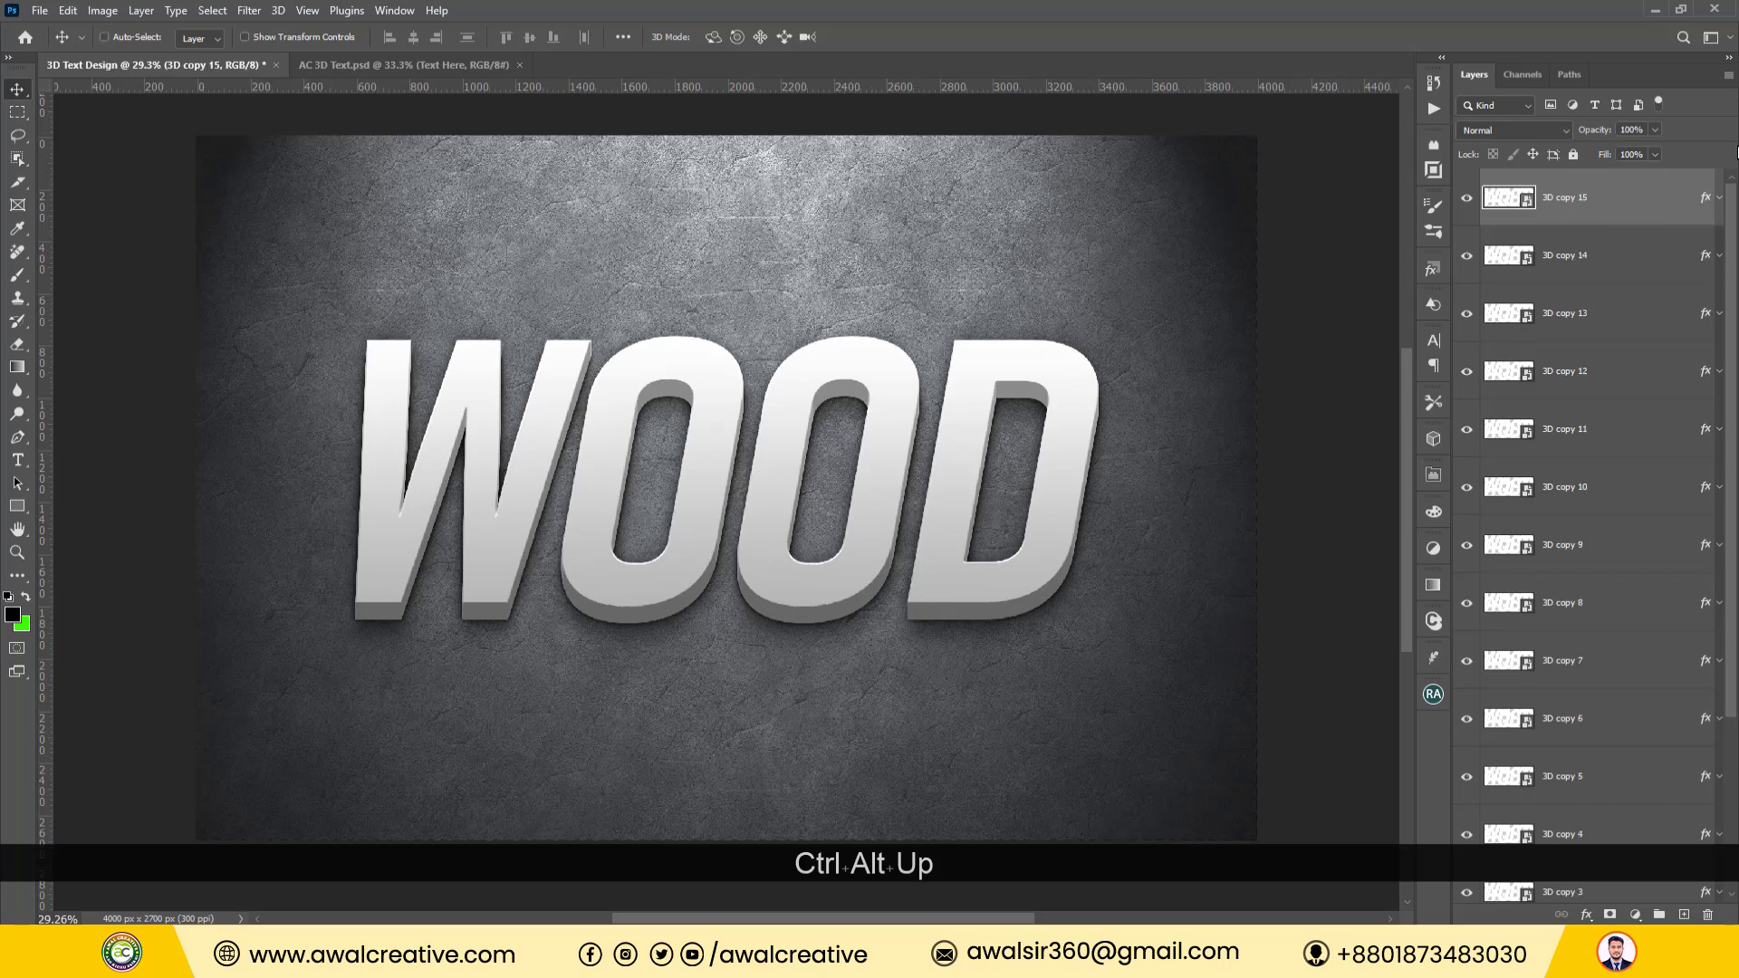
# Delete the topmost duplicate, the layer 3D copy 15.
pyautogui.click(1577, 268)
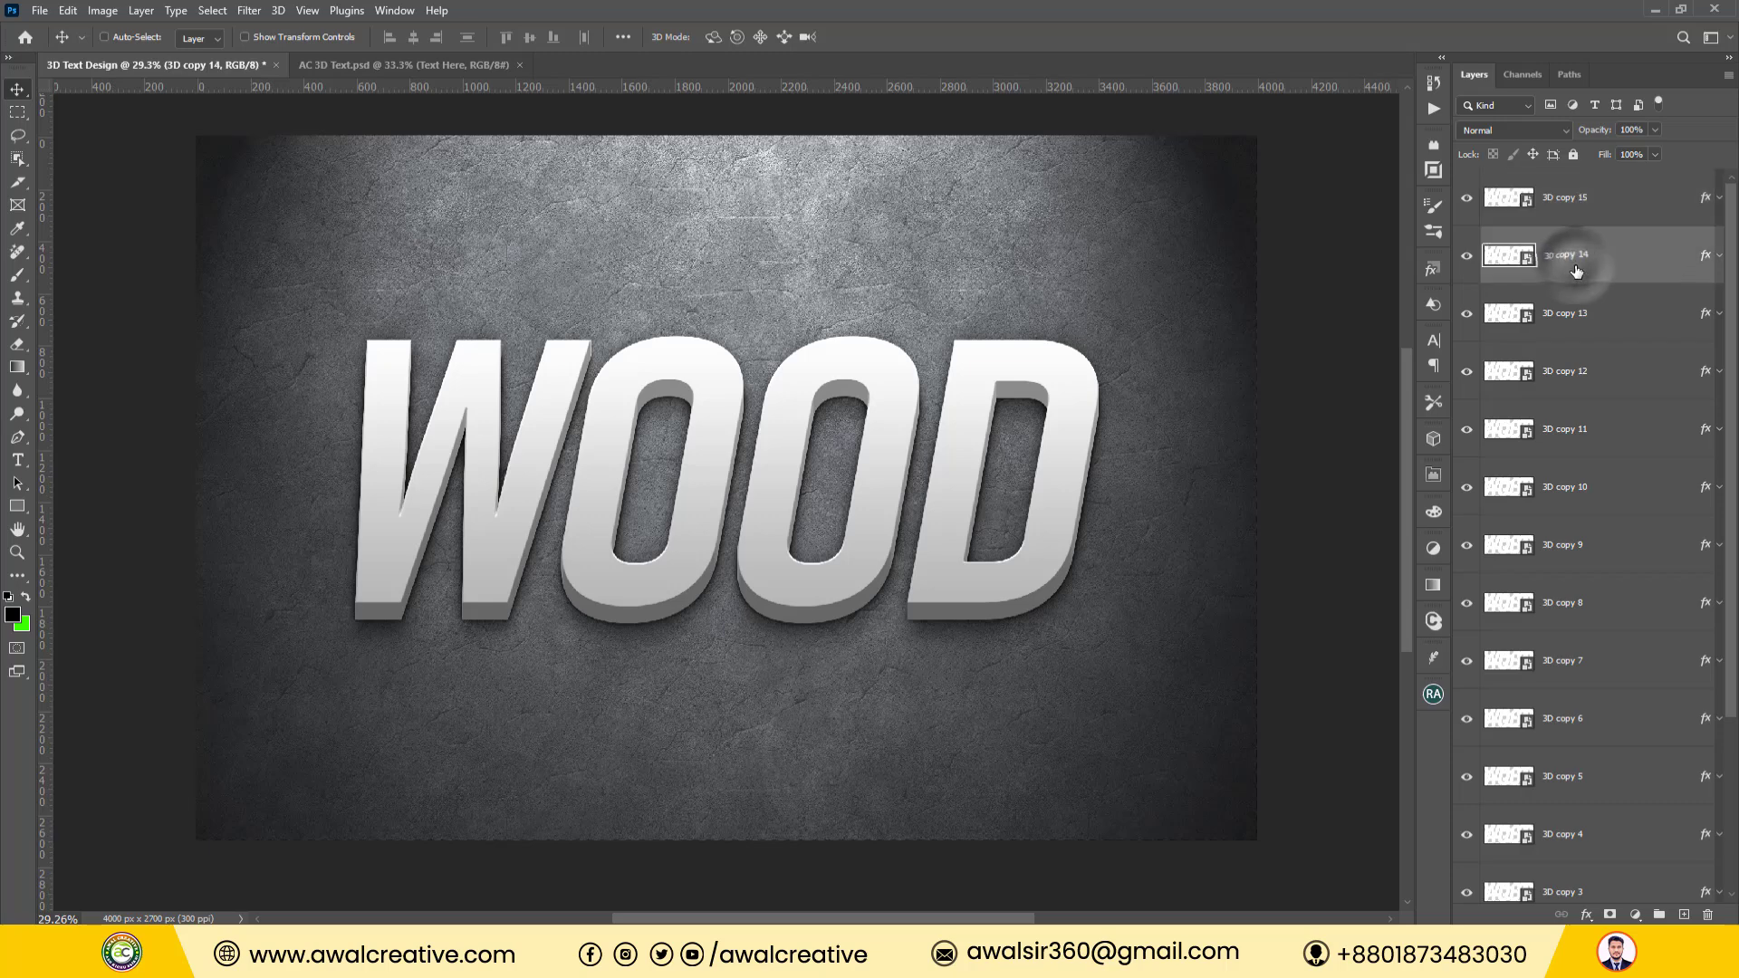
pyautogui.click(1578, 201)
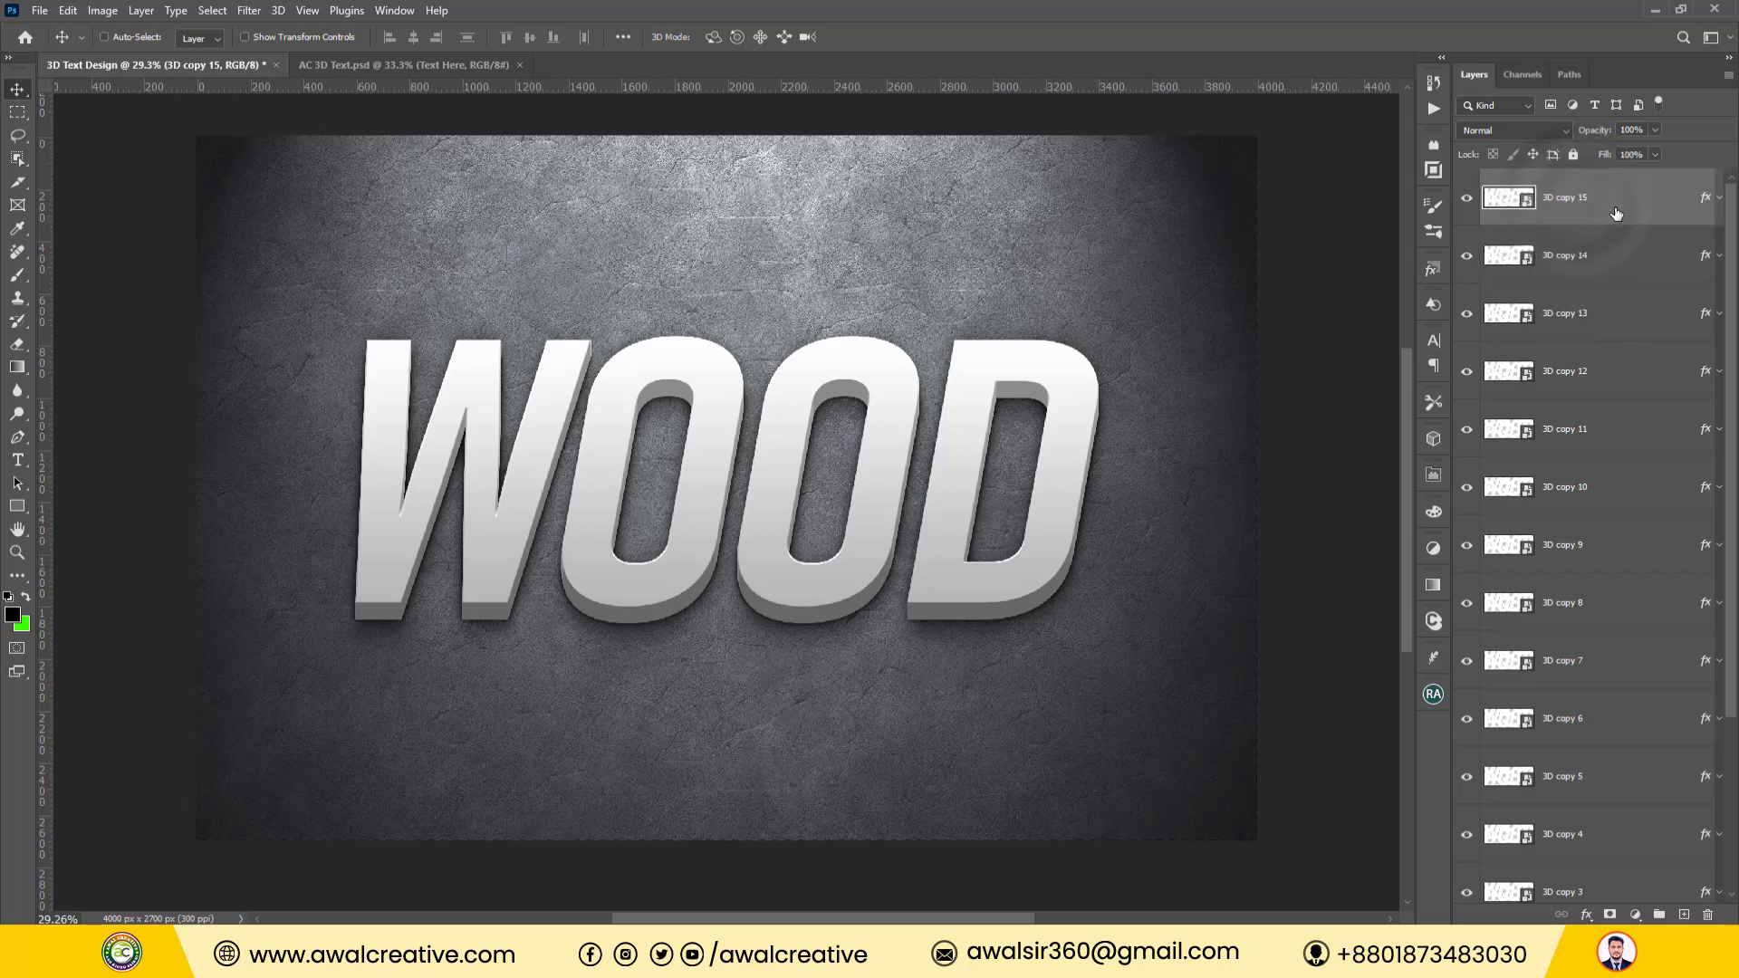
pyautogui.press('Delete')
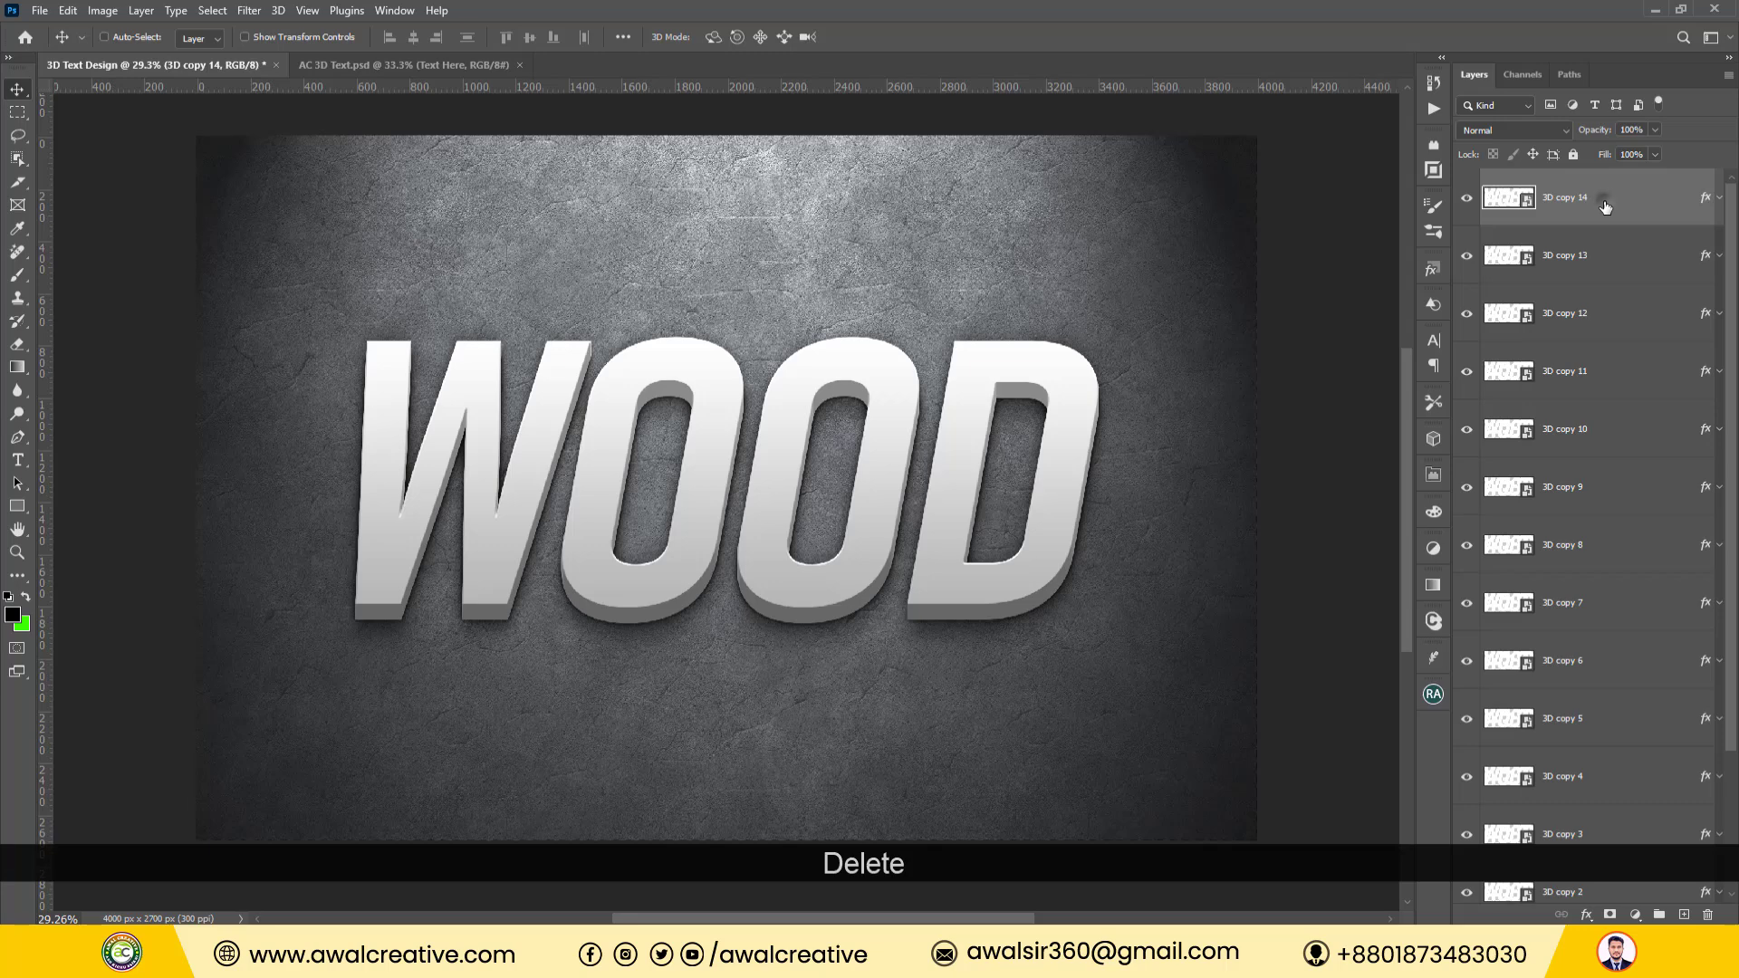
# Select every layer from 3D copy 14 down to the original 3D layer and group them.
pyautogui.scroll(-3, 1603, 816)
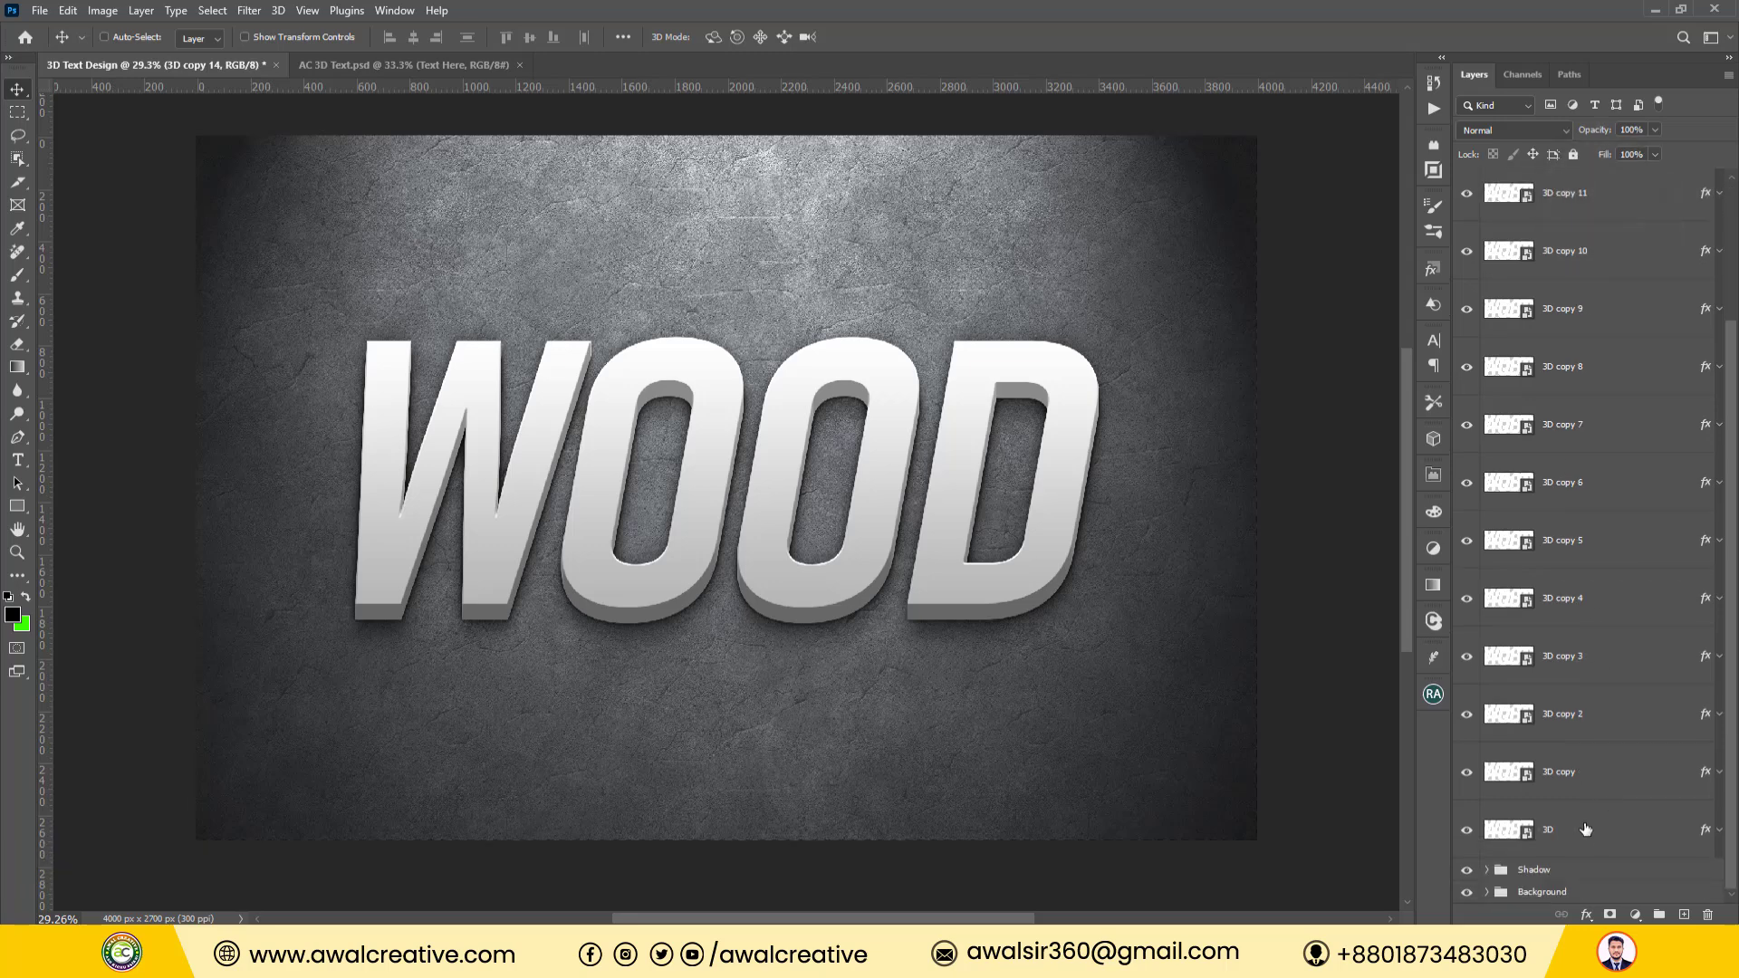
pyautogui.keyDown('shift'); pyautogui.click(1586, 830); pyautogui.keyUp('shift')
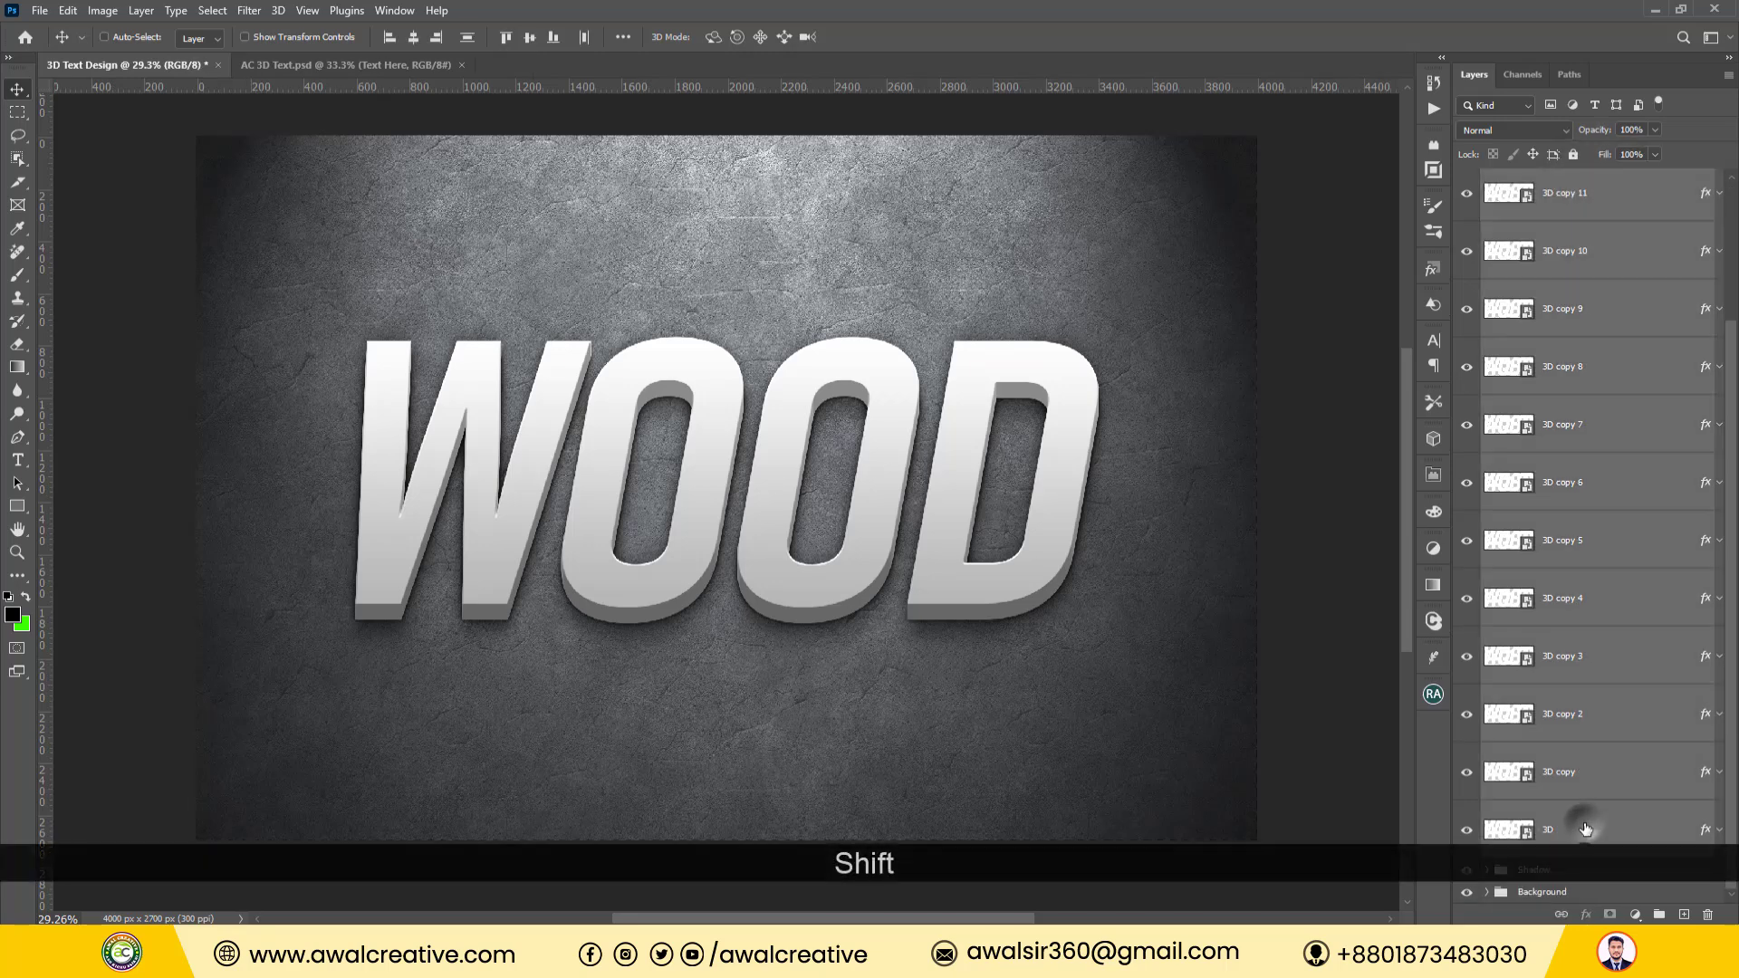
pyautogui.scroll(3, 1599, 363)
pyautogui.click(1594, 195)
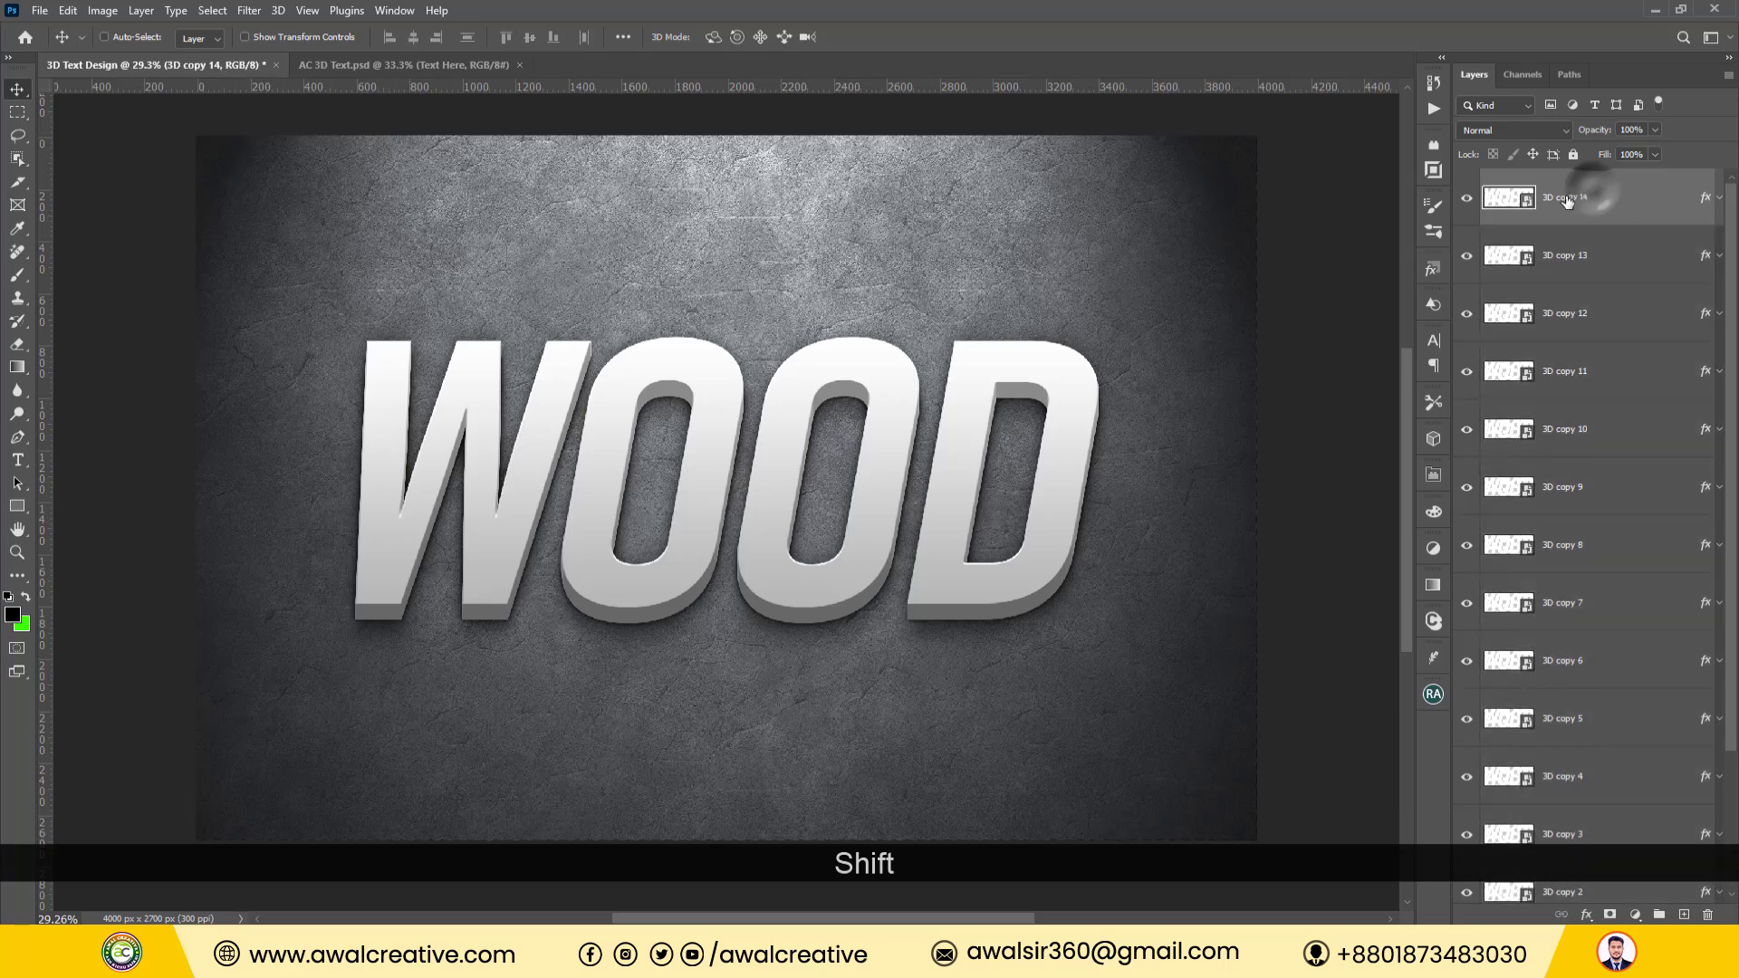
pyautogui.scroll(-3, 1601, 424)
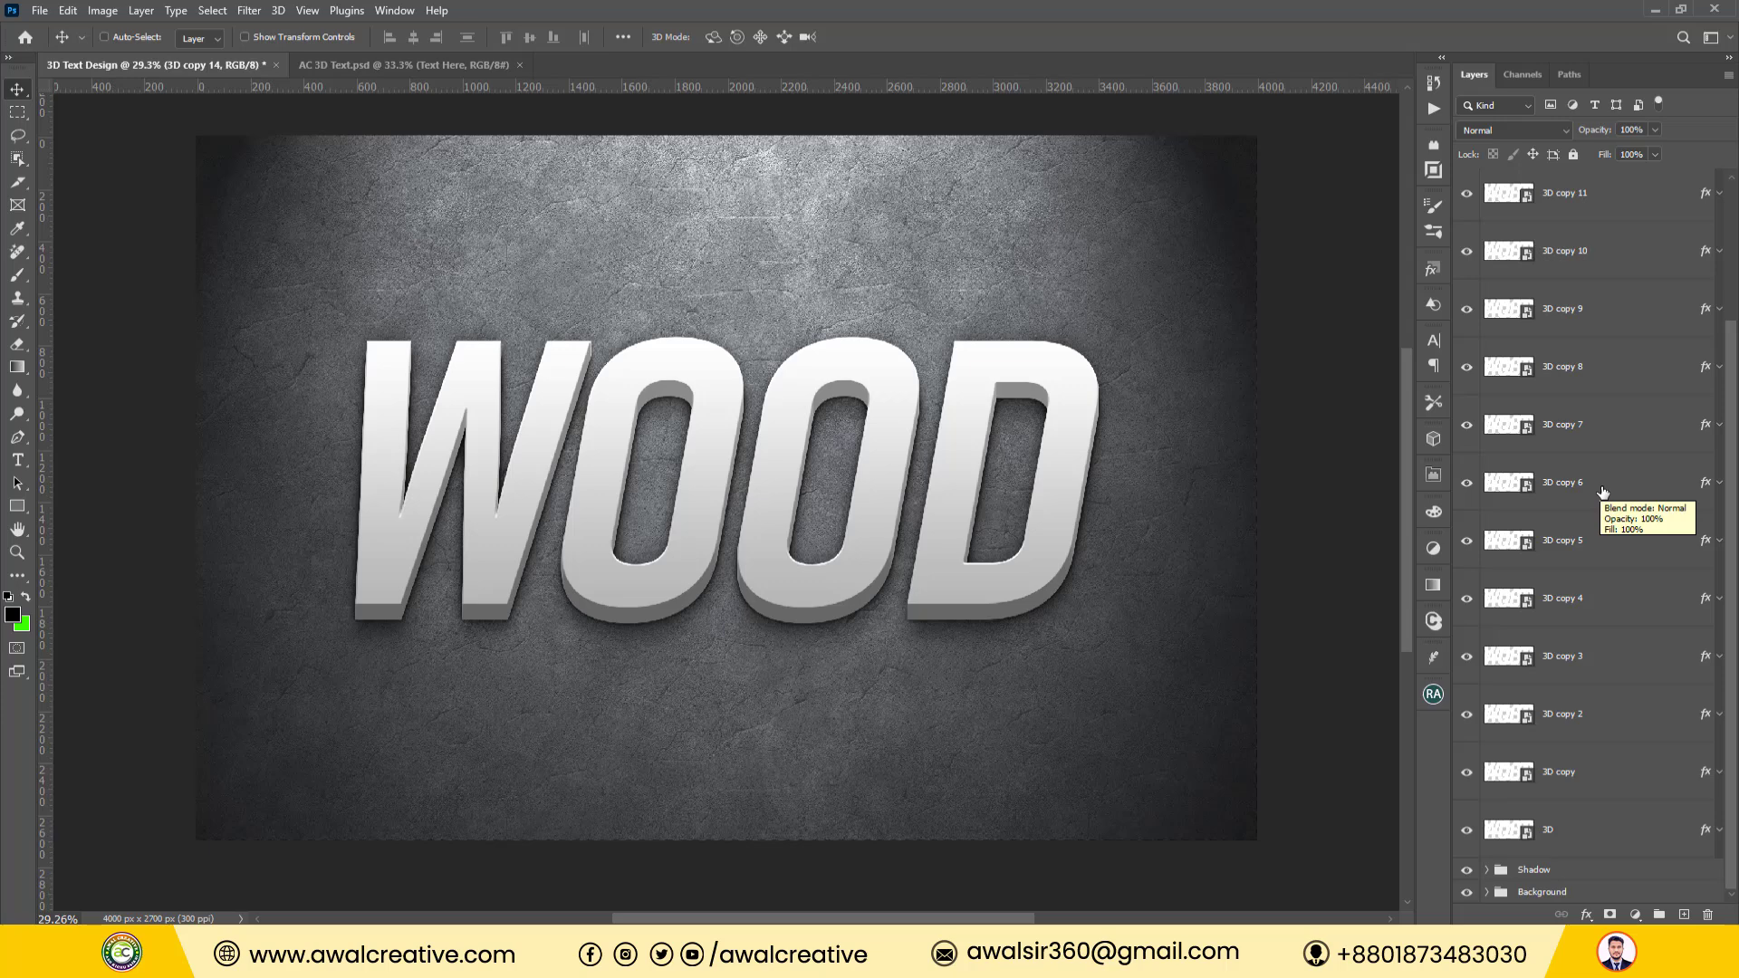
pyautogui.scroll(3, 1603, 492)
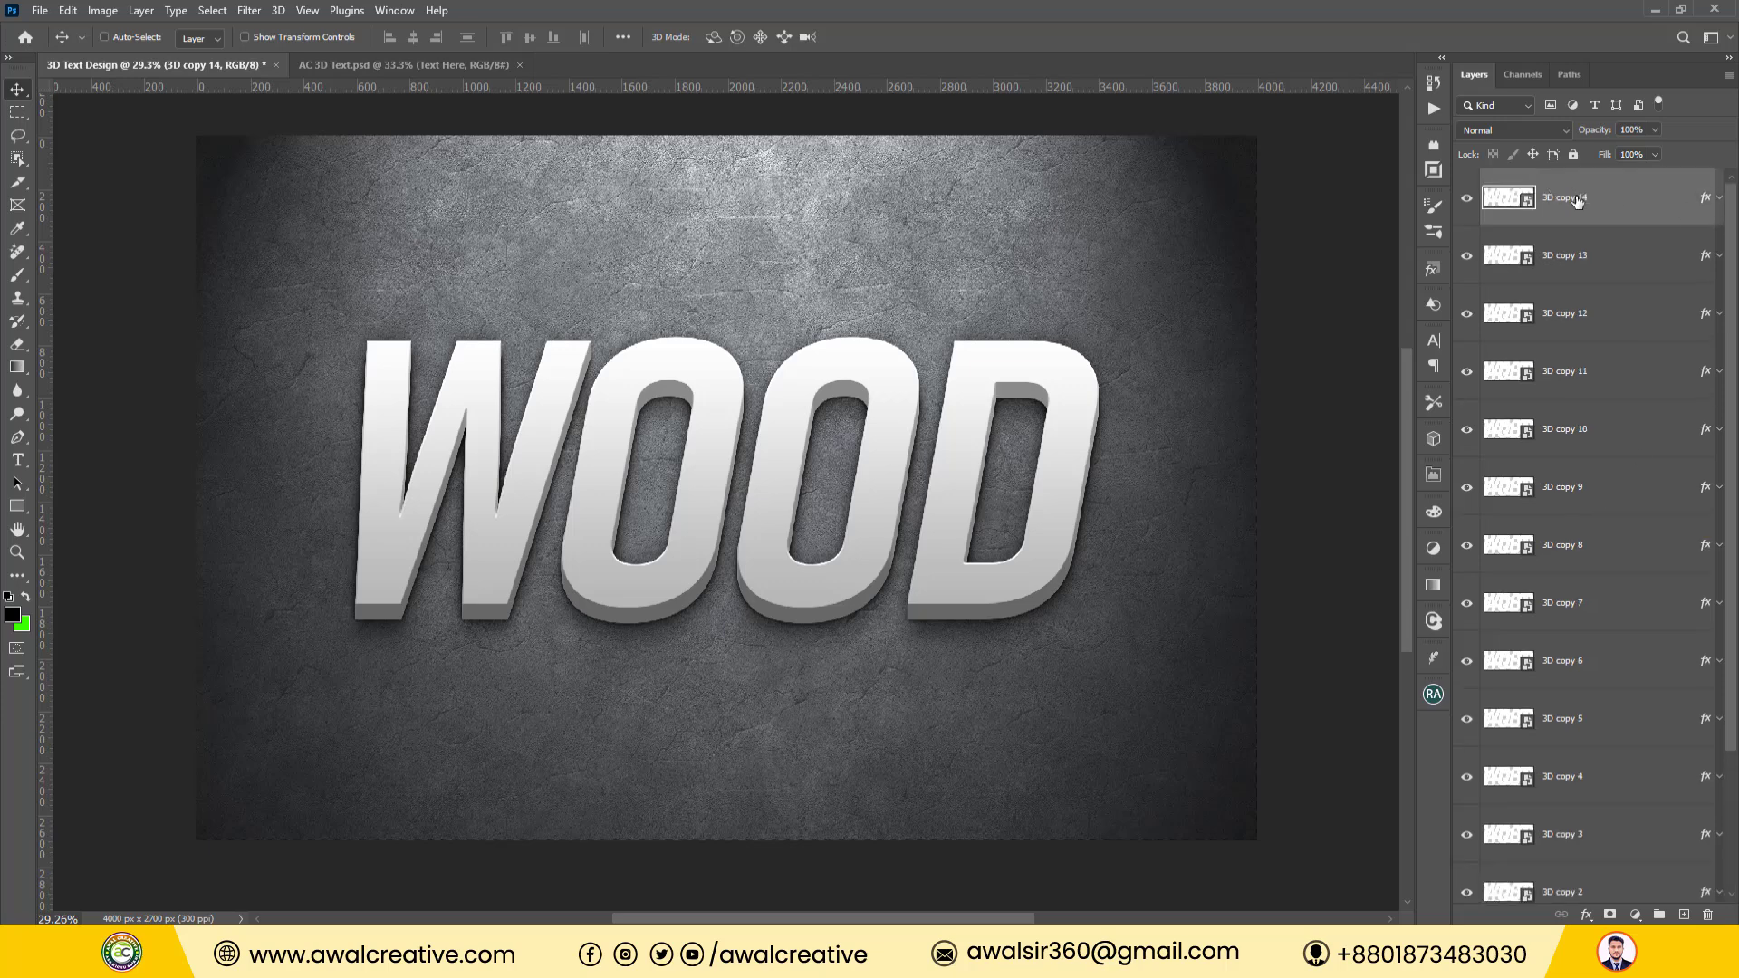
pyautogui.scroll(-3, 1641, 281)
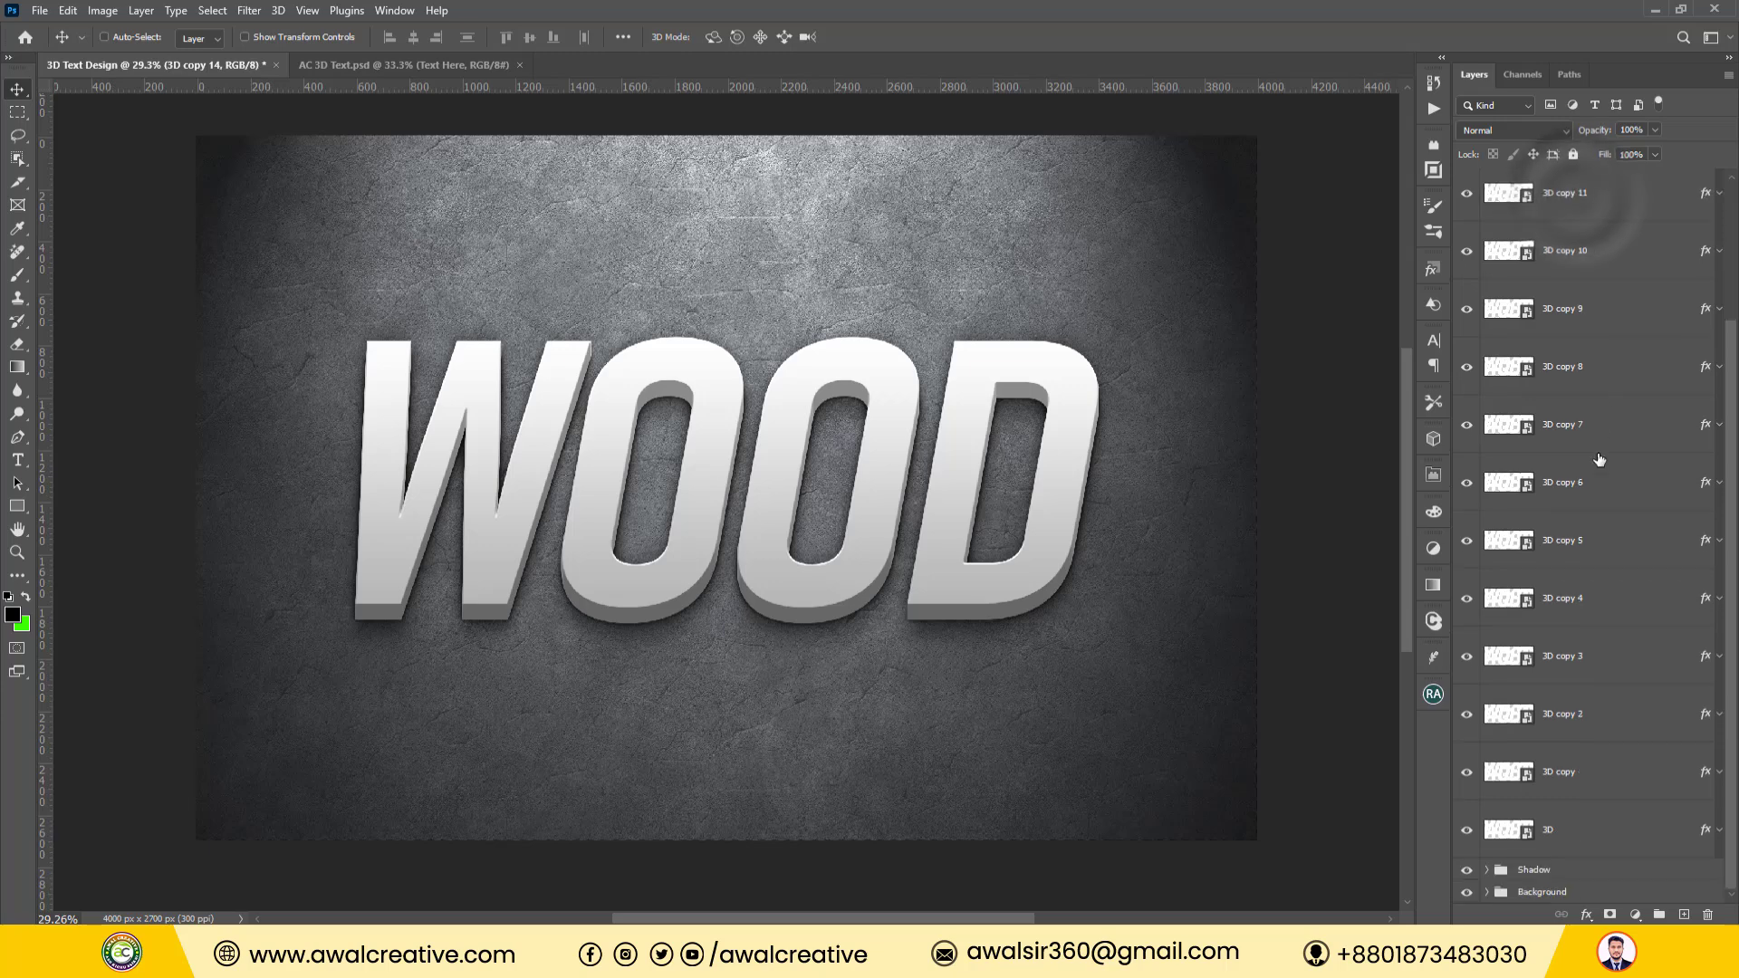
pyautogui.keyDown('shift'); pyautogui.click(1585, 831); pyautogui.keyUp('shift')
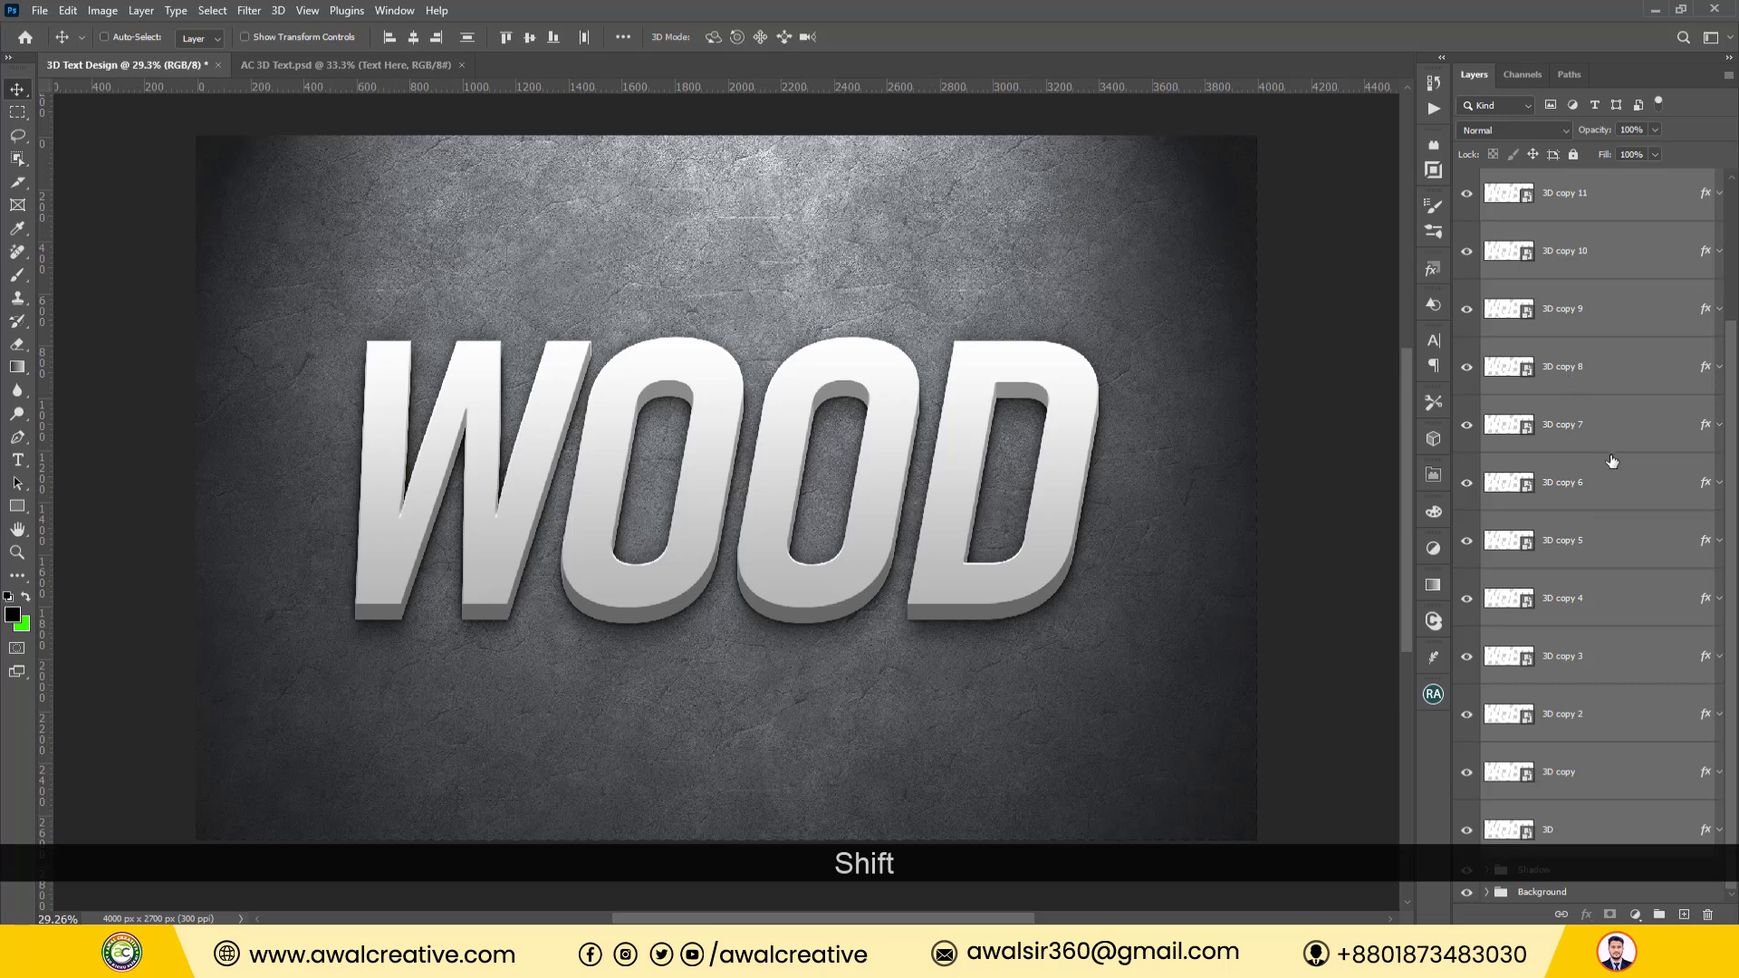
pyautogui.scroll(3, 1612, 480)
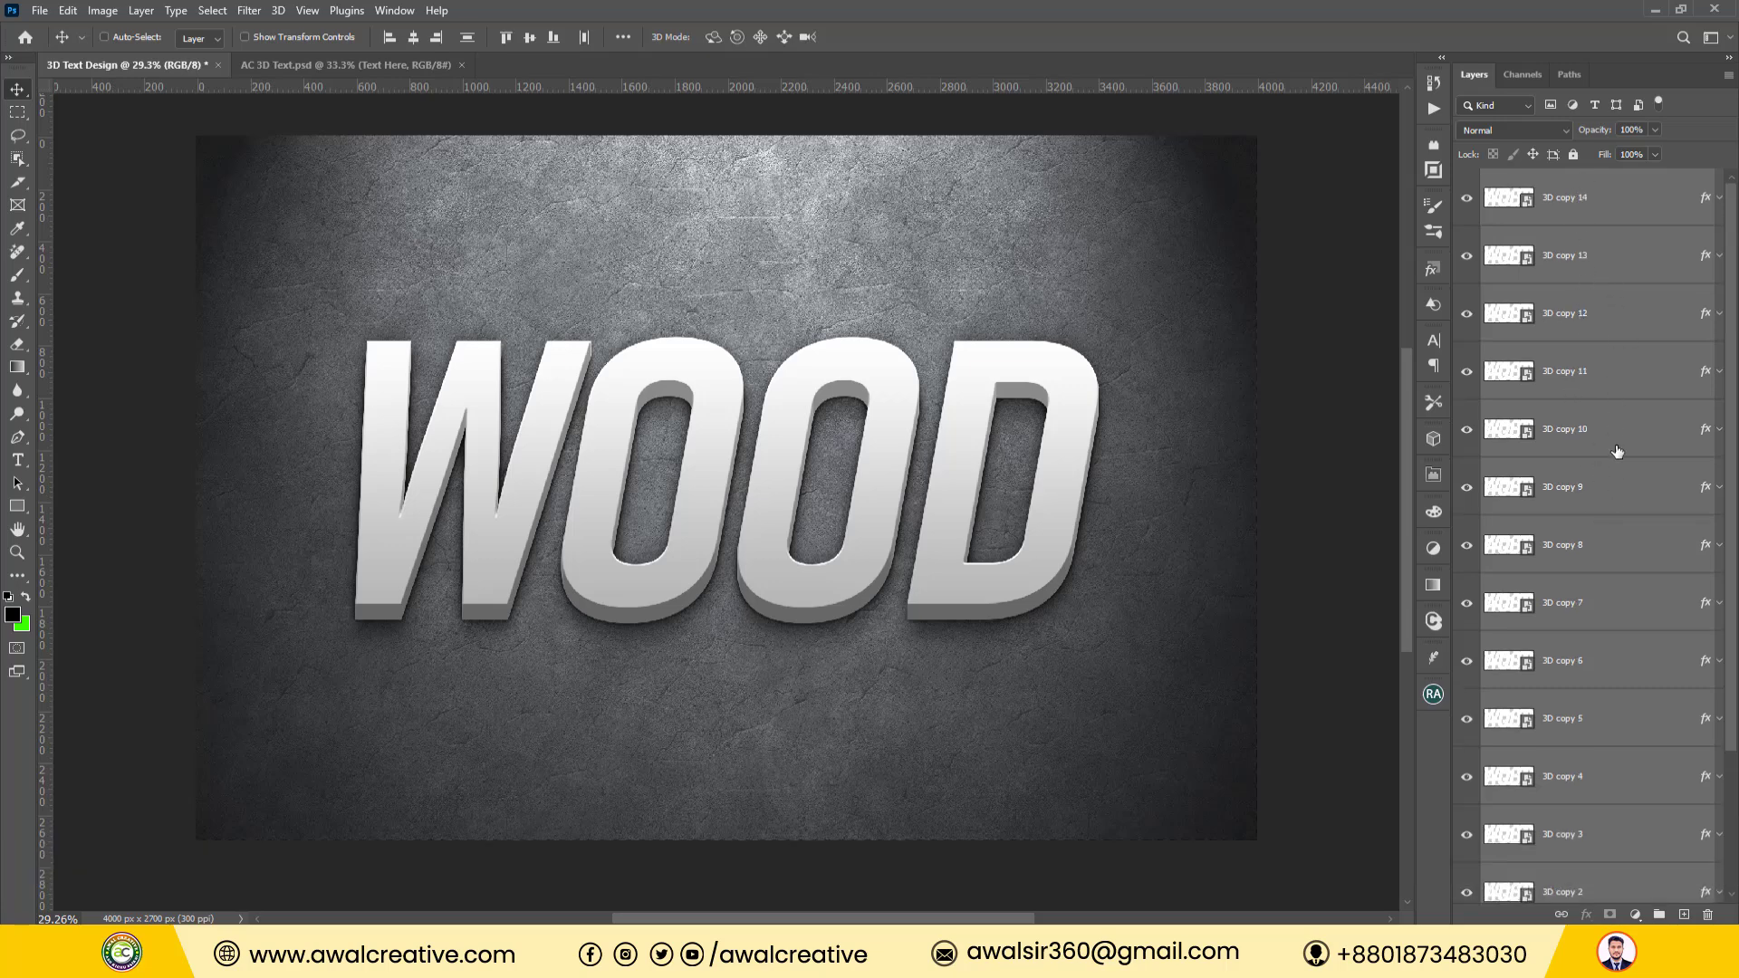
pyautogui.hotkey('ctrl', 'g')
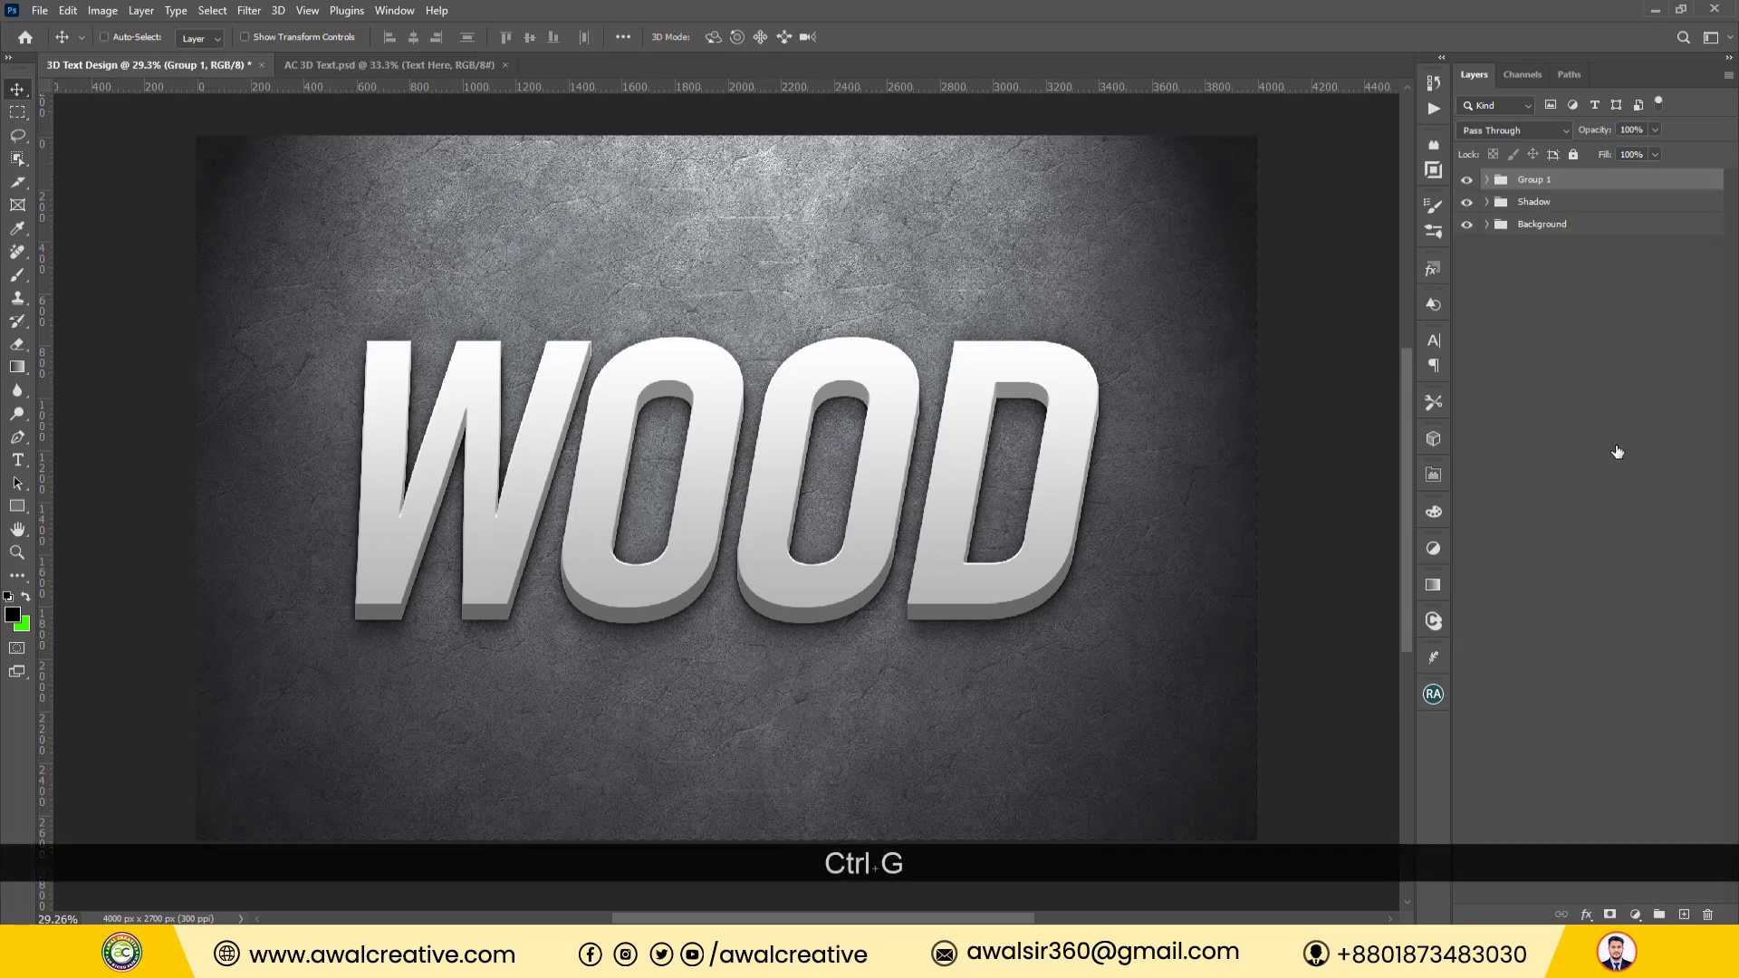
# Rename the new group of extrusion layers as 3D.
pyautogui.doubleClick(1540, 179)
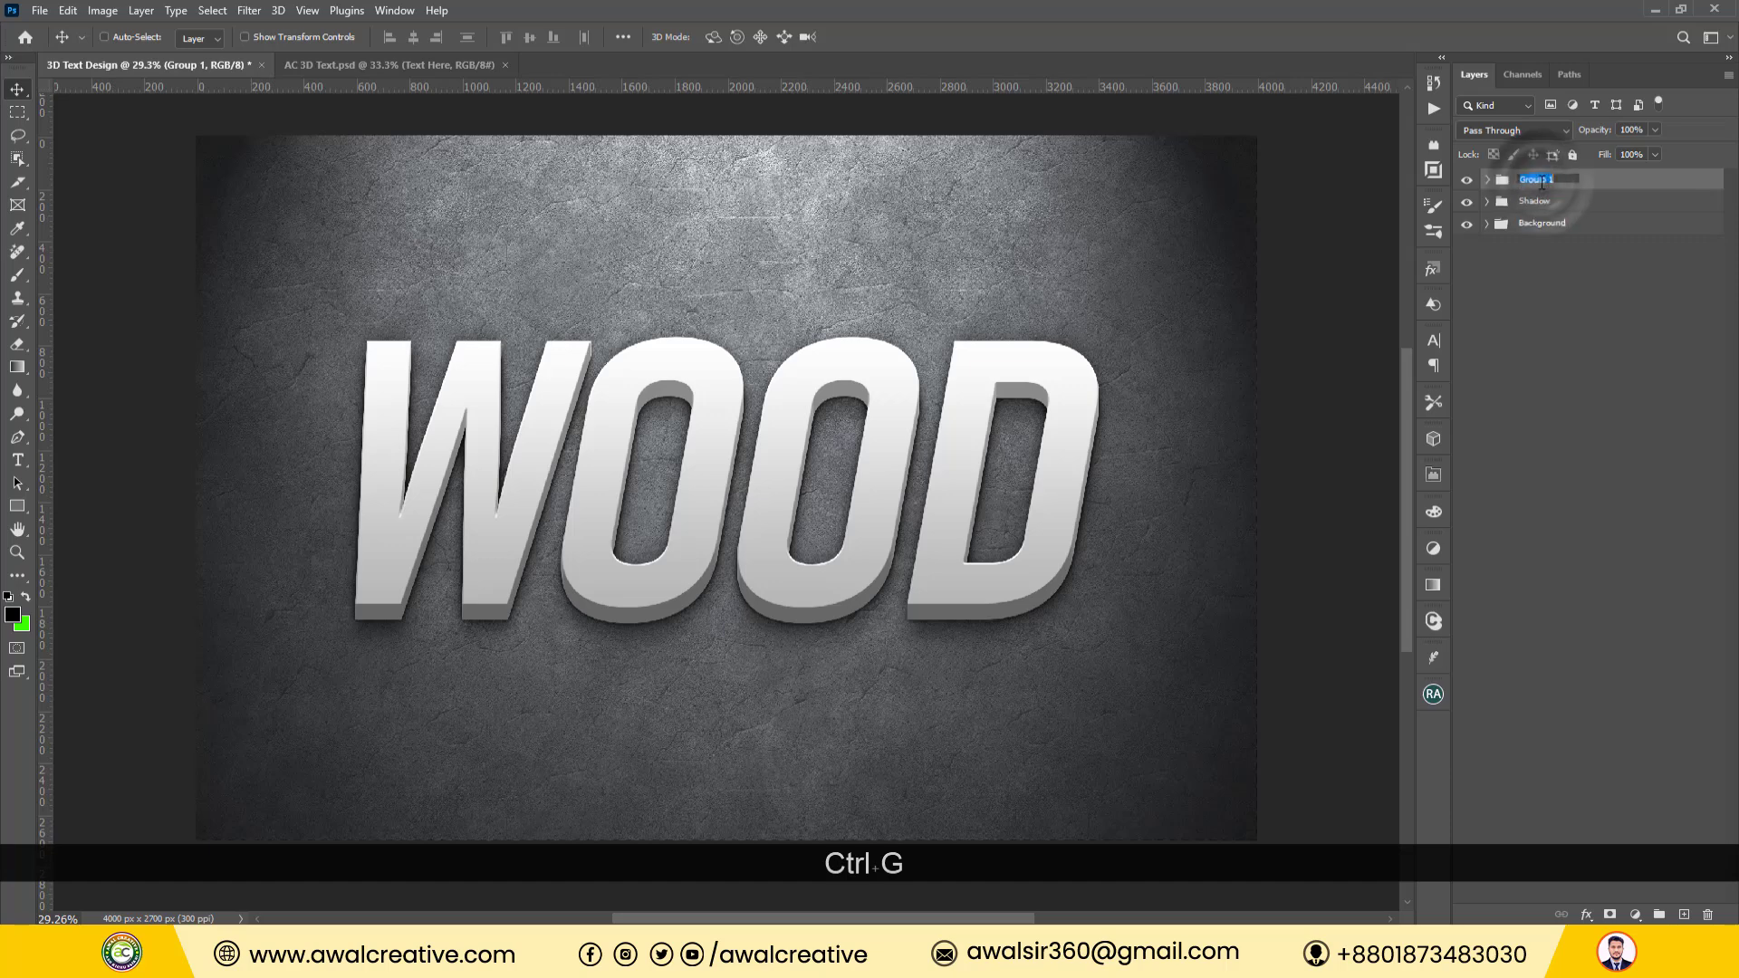
pyautogui.write('3D')
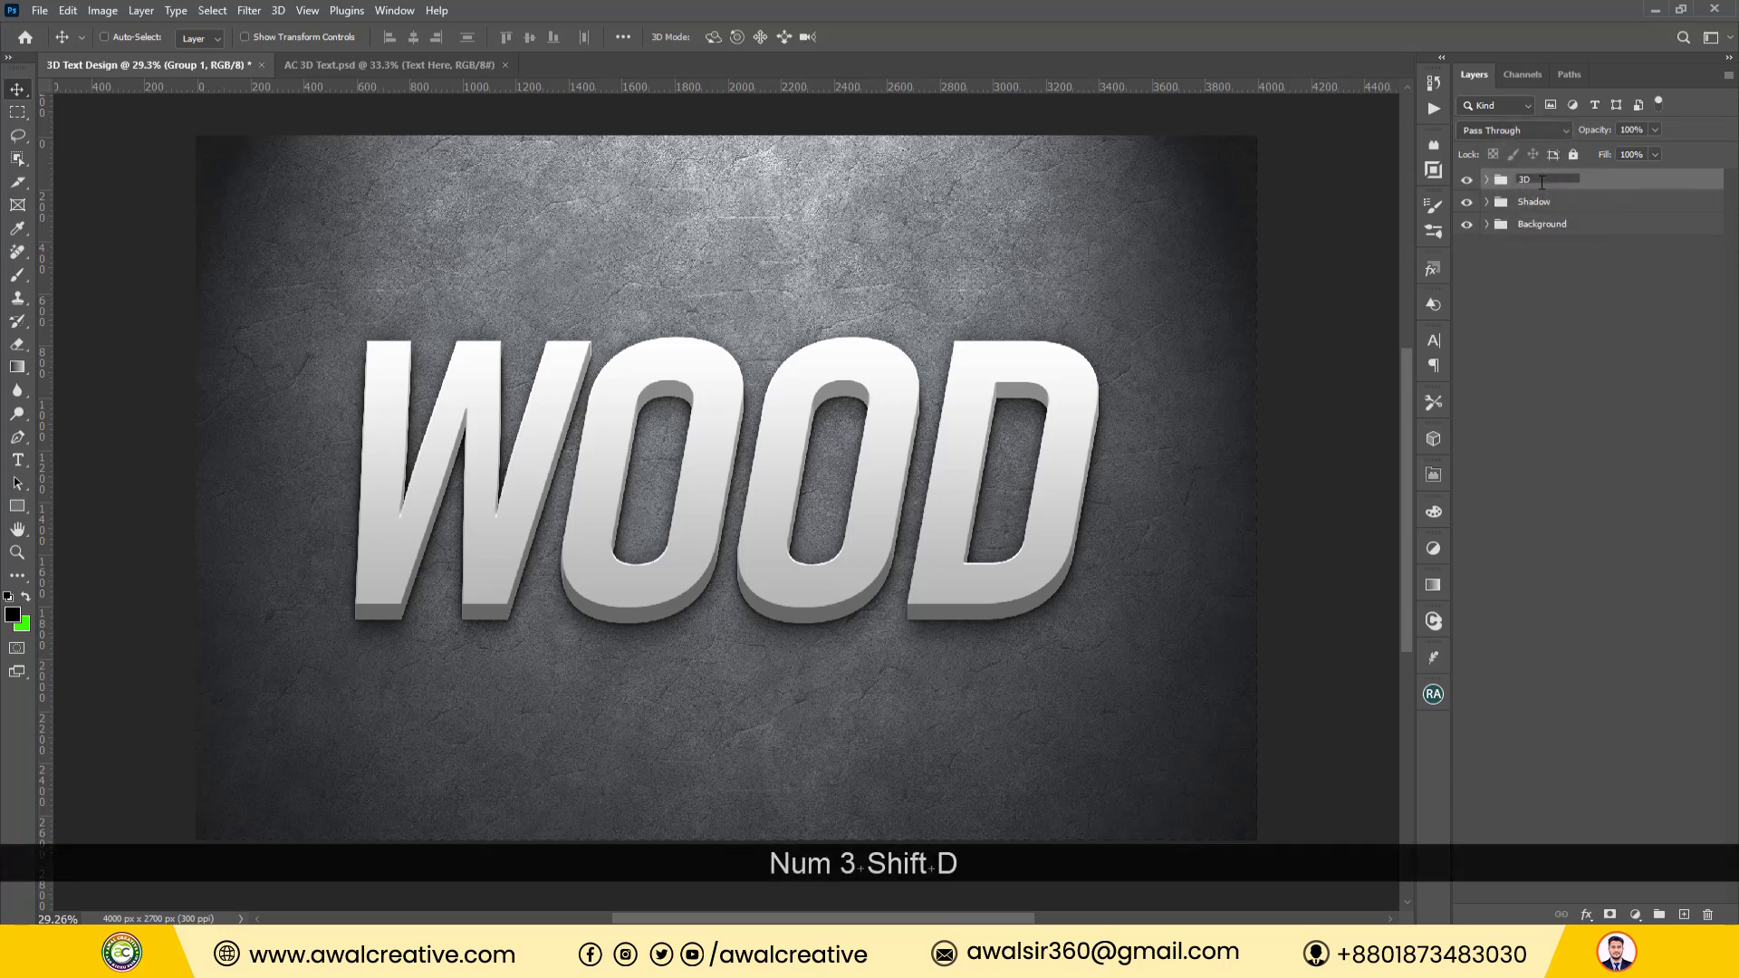
pyautogui.click(1644, 180)
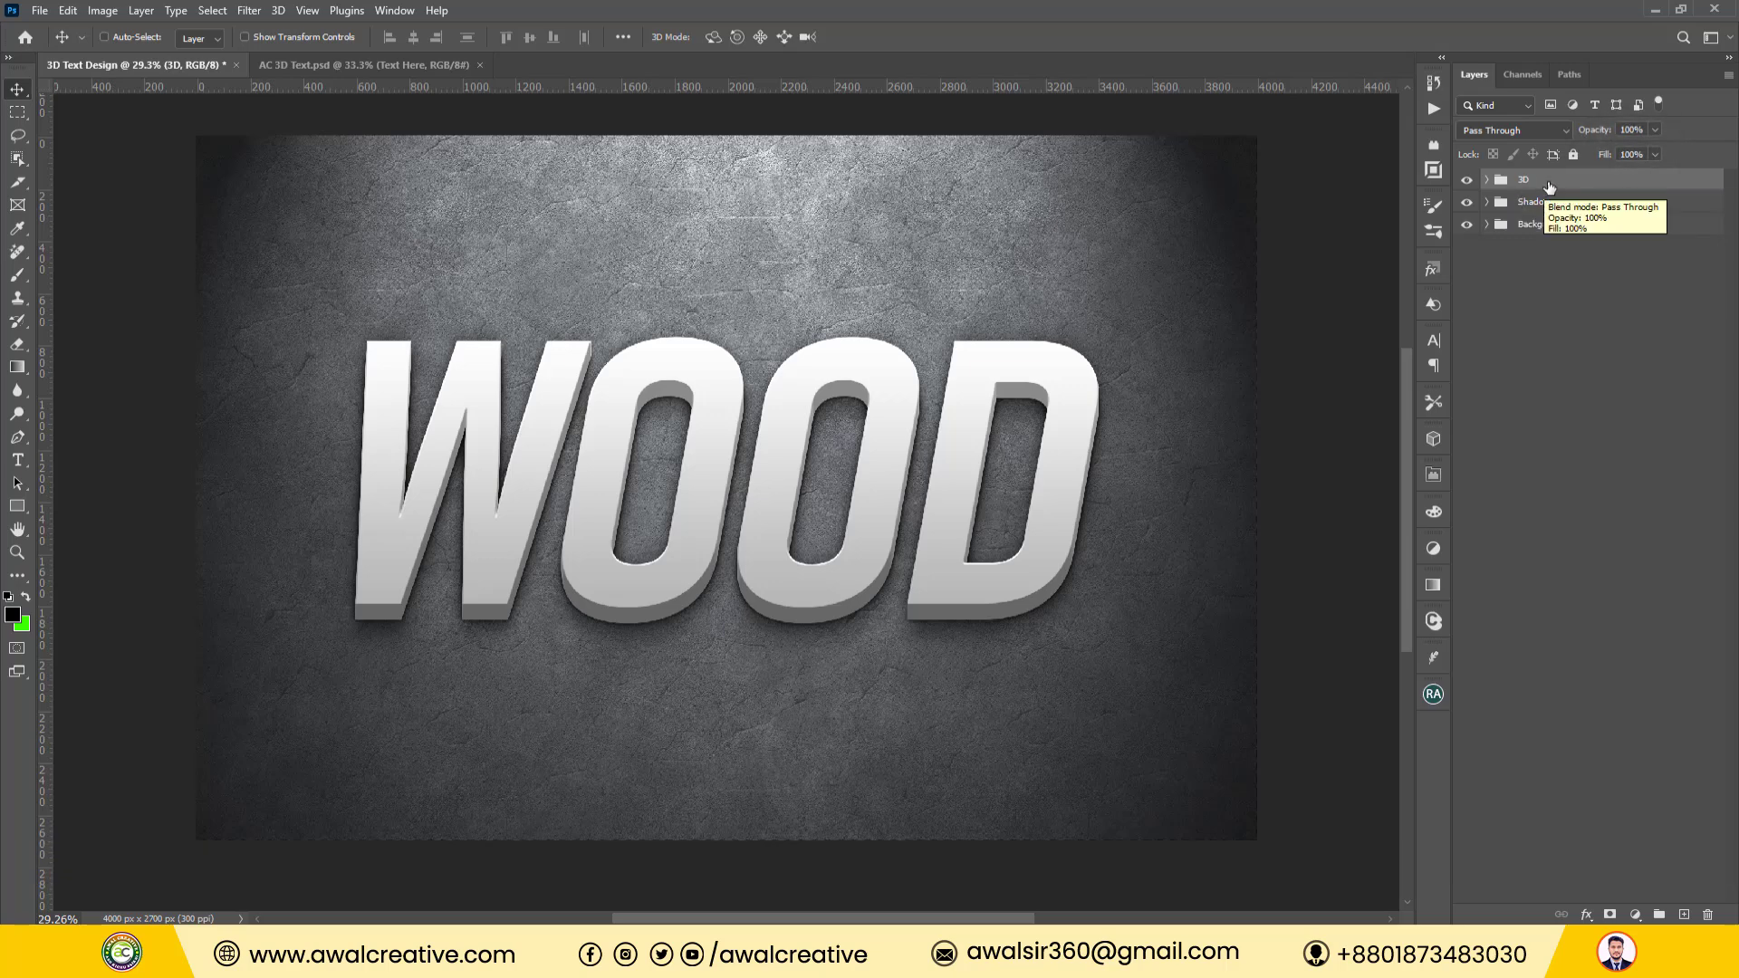
# Add a Pattern Overlay effect to the 3D group and move the layer style dialog off the text.
pyautogui.rightClick(1609, 182)
pyautogui.click(1507, 152)
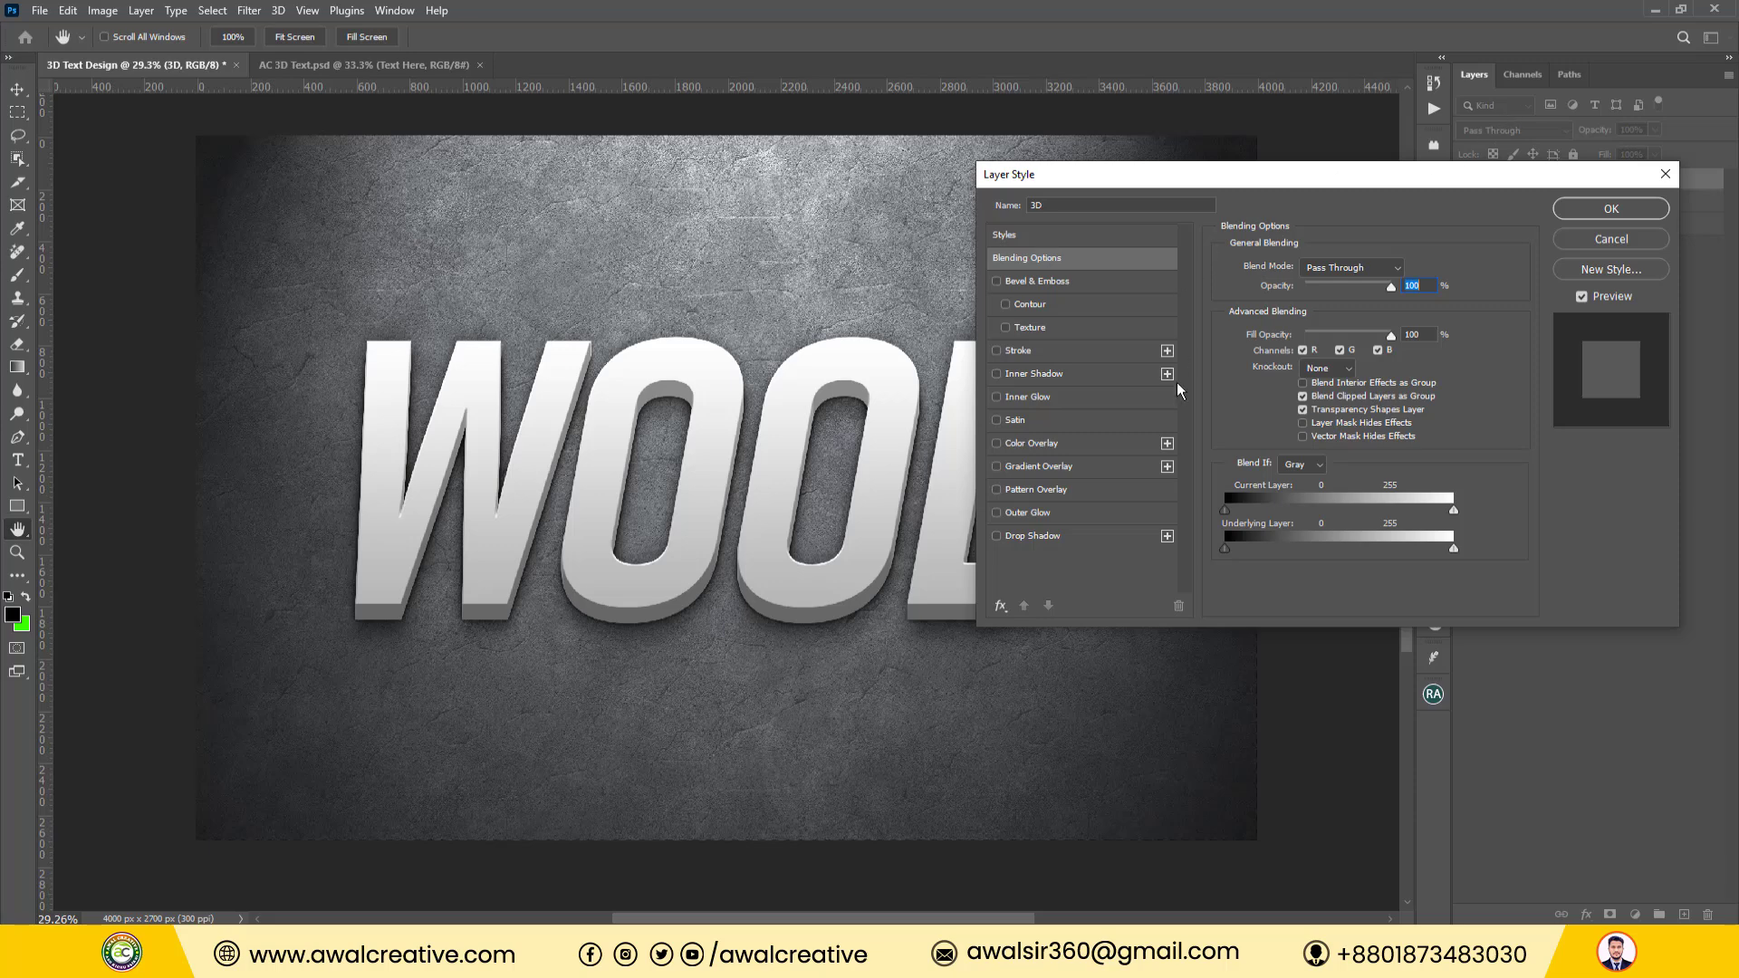
pyautogui.click(1028, 494)
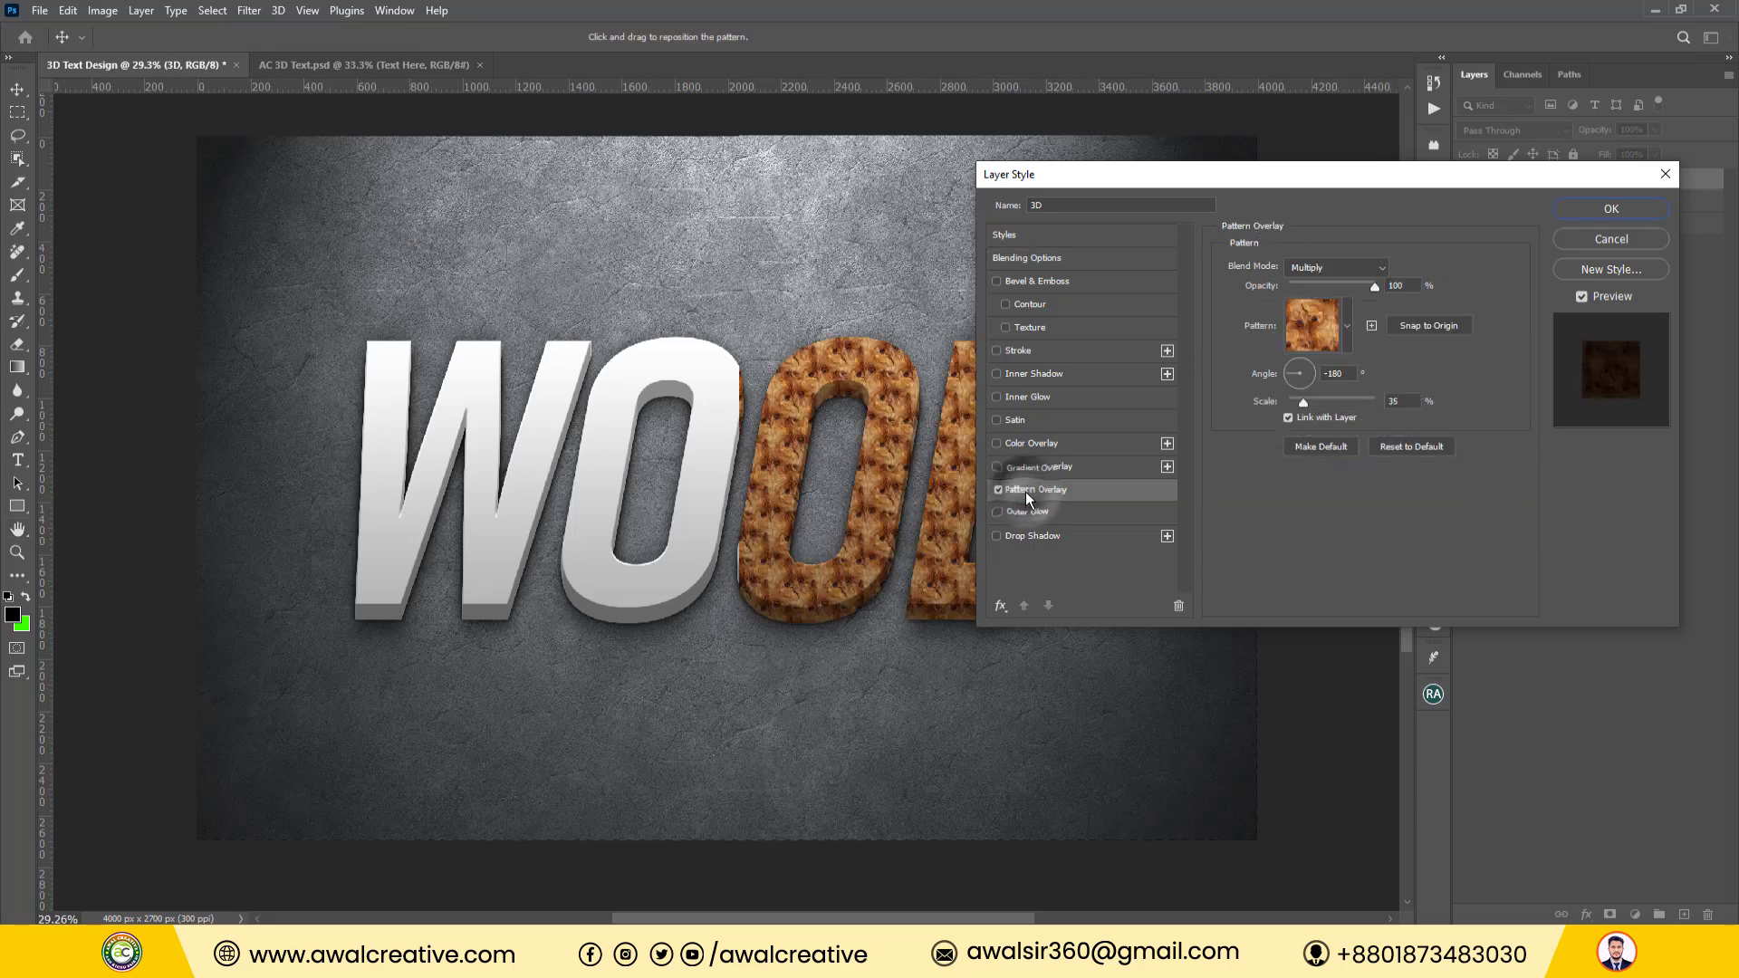
pyautogui.moveTo(1026, 185); pyautogui.dragTo(1130, 201)
# Choose the straight-grained first pattern from the AC Wood Patterns set for the 3D group's overlay.
pyautogui.click(1452, 340)
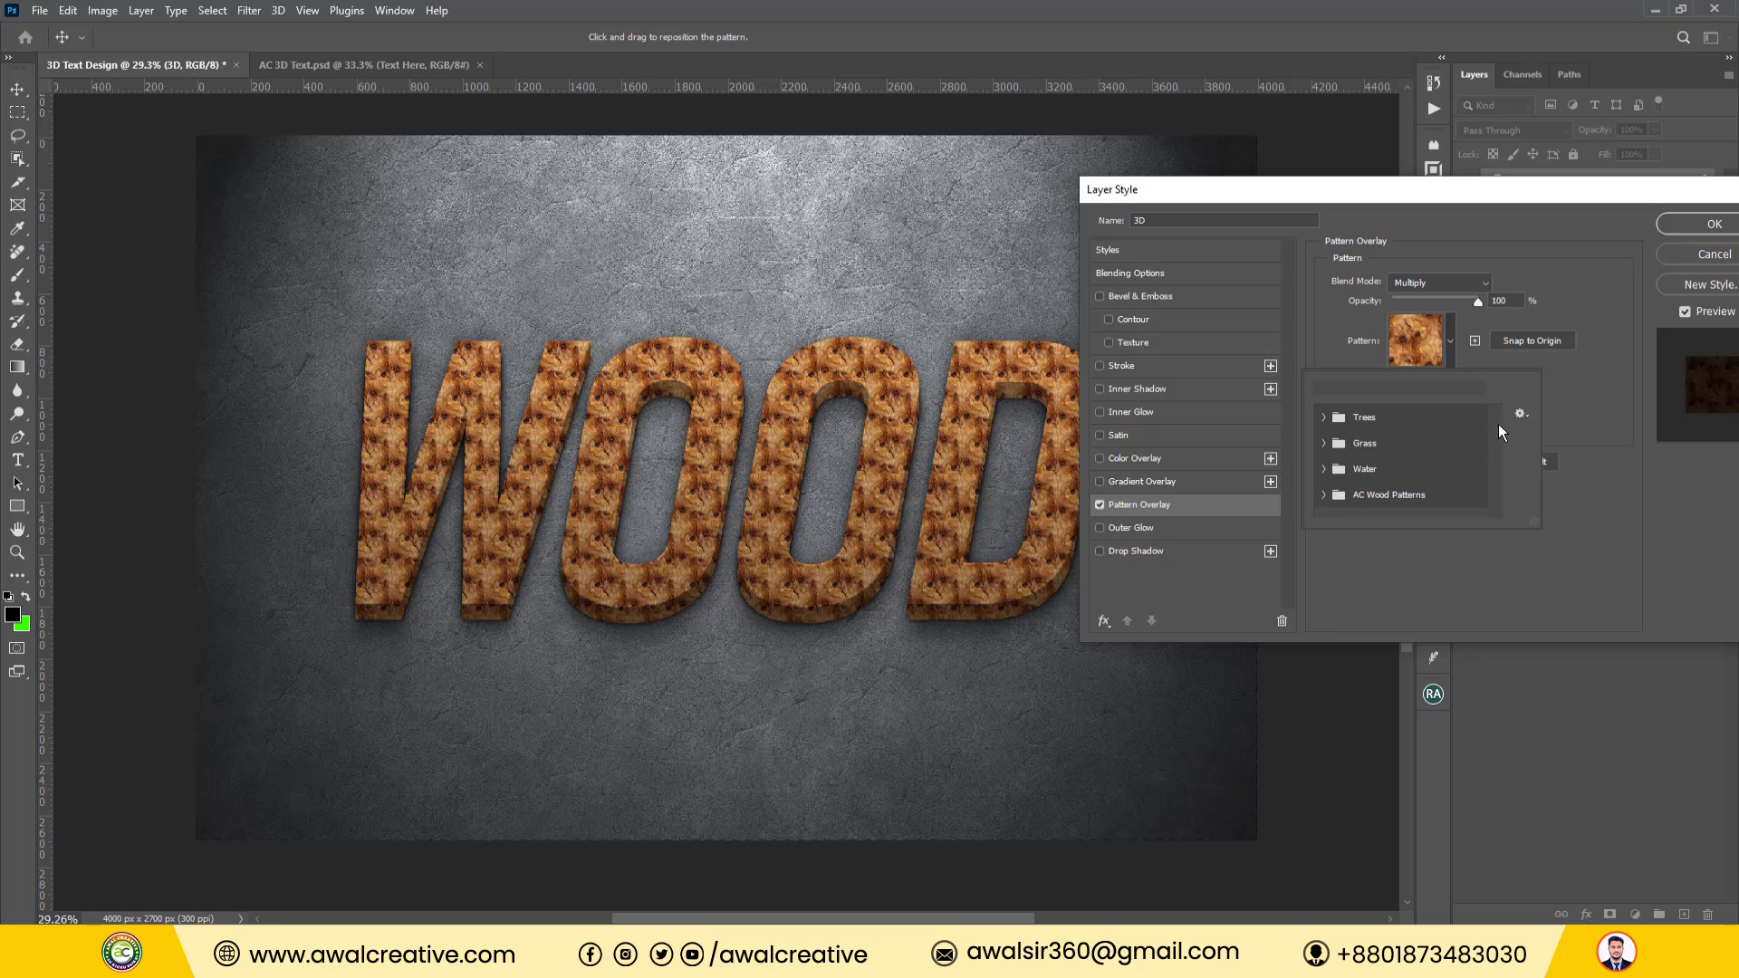
pyautogui.scroll(-3, 1444, 466)
pyautogui.scroll(2, 1432, 481)
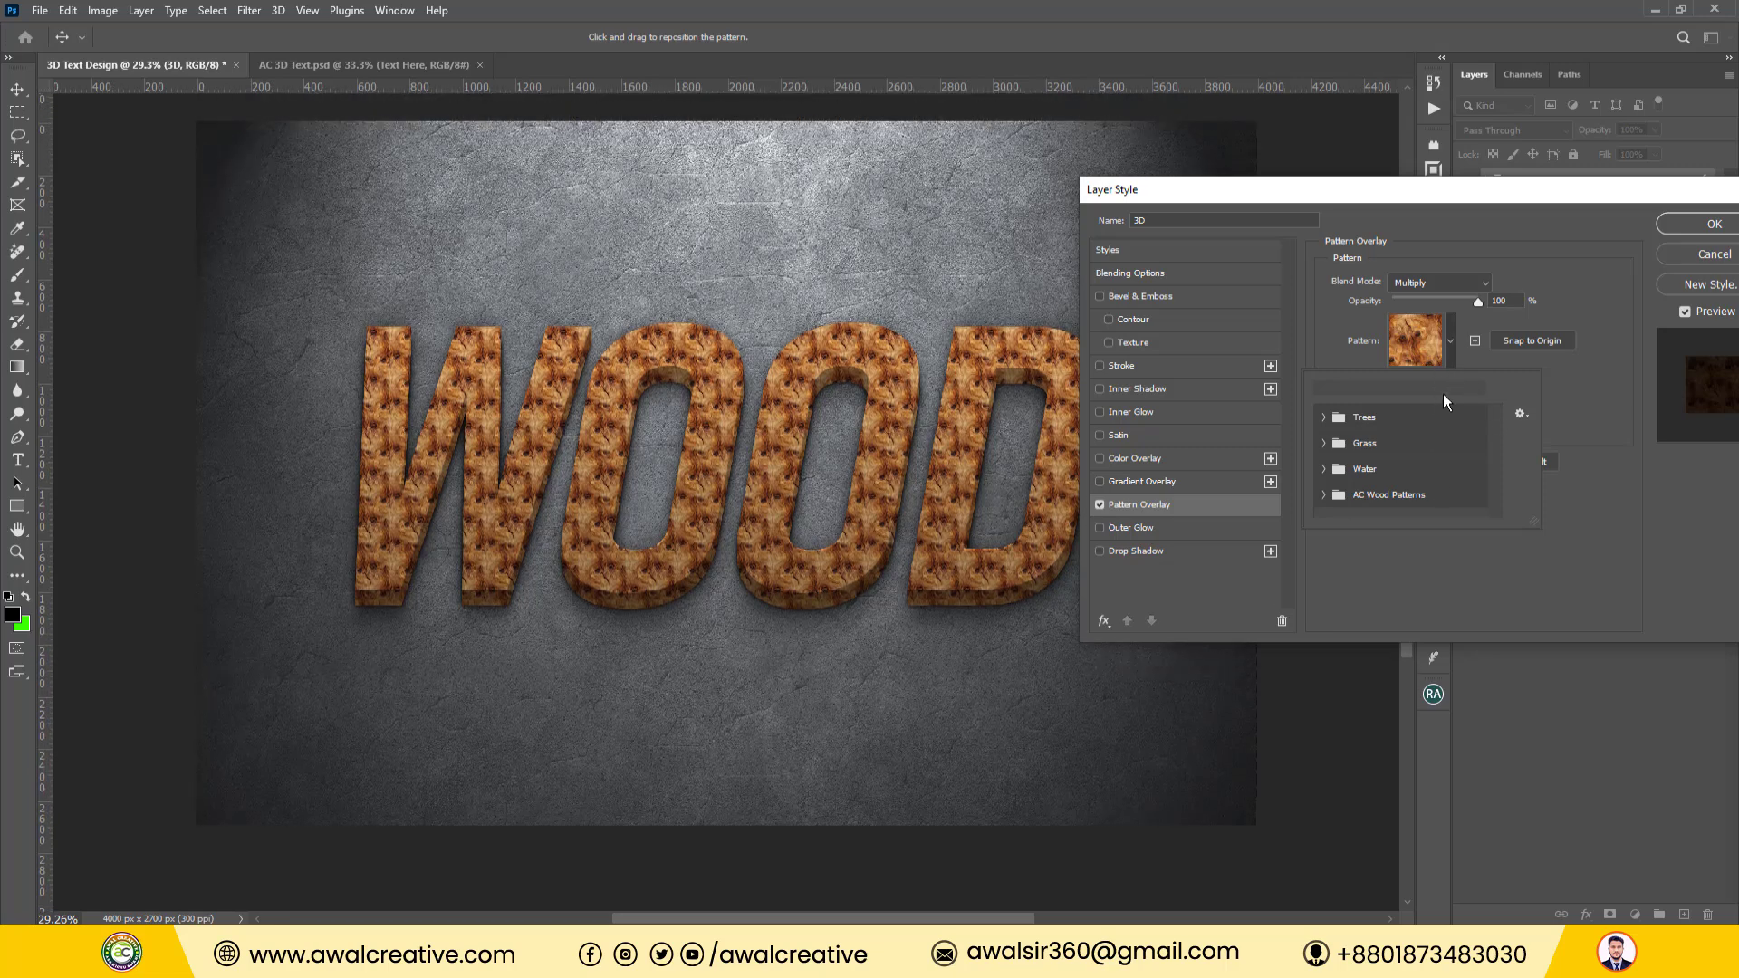
pyautogui.click(1450, 350)
pyautogui.scroll(-1, 1383, 460)
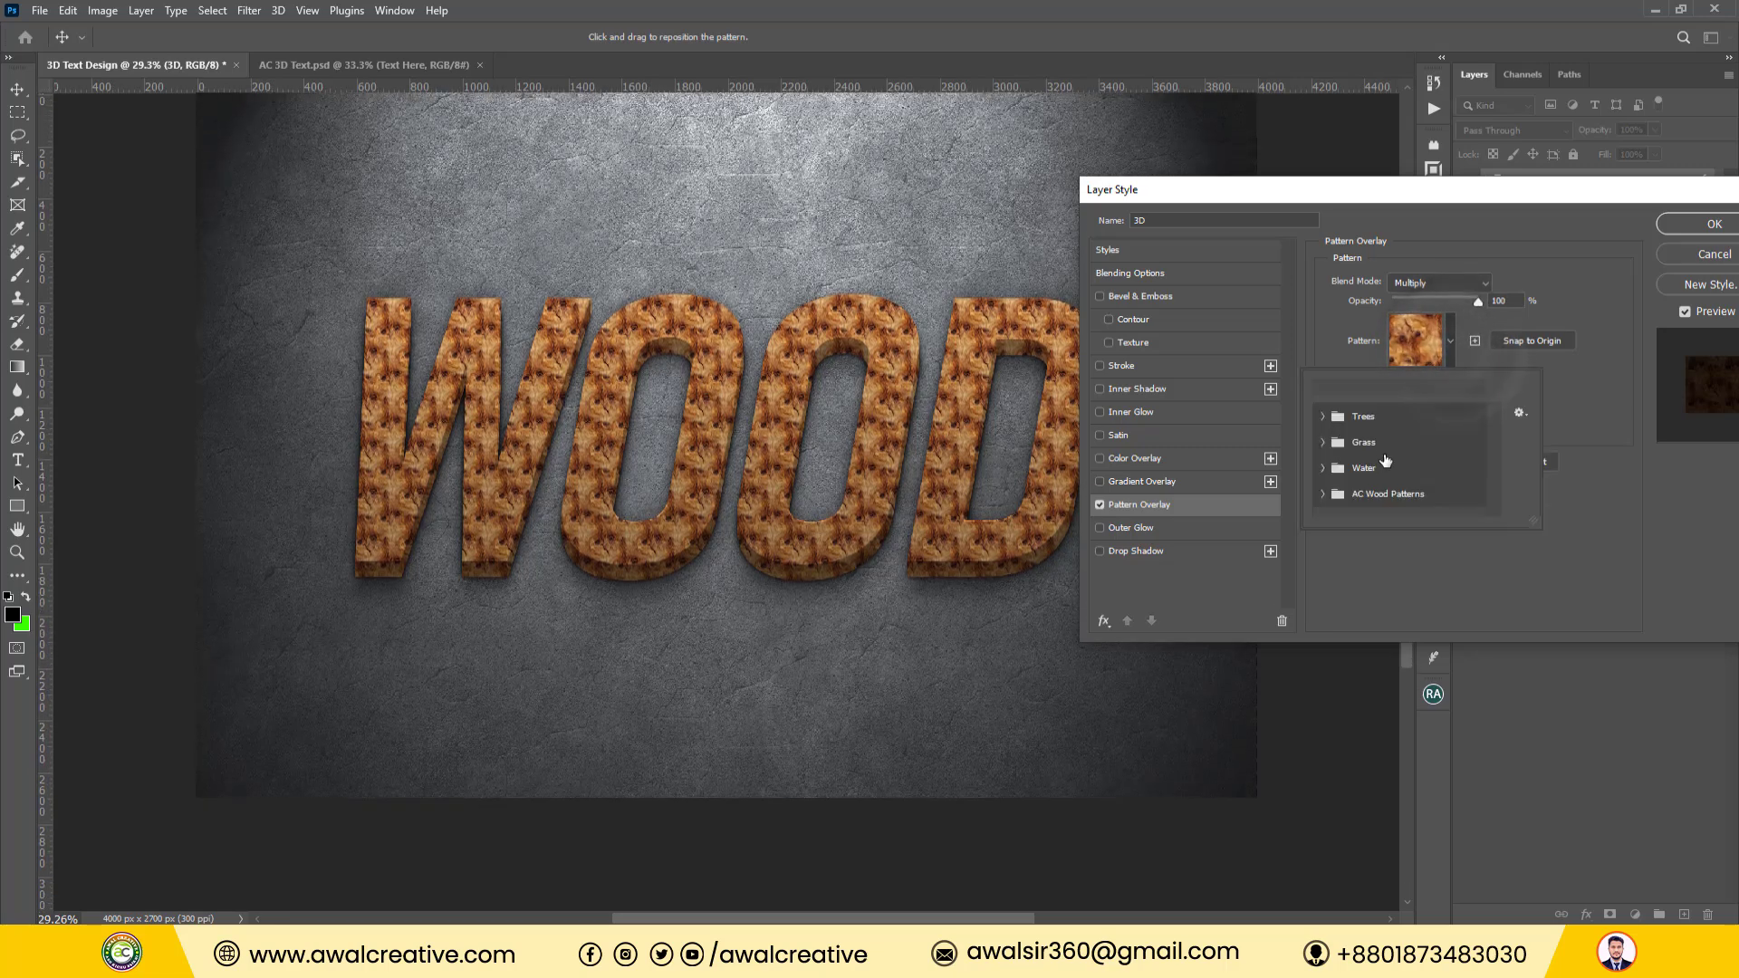
pyautogui.scroll(1, 1378, 452)
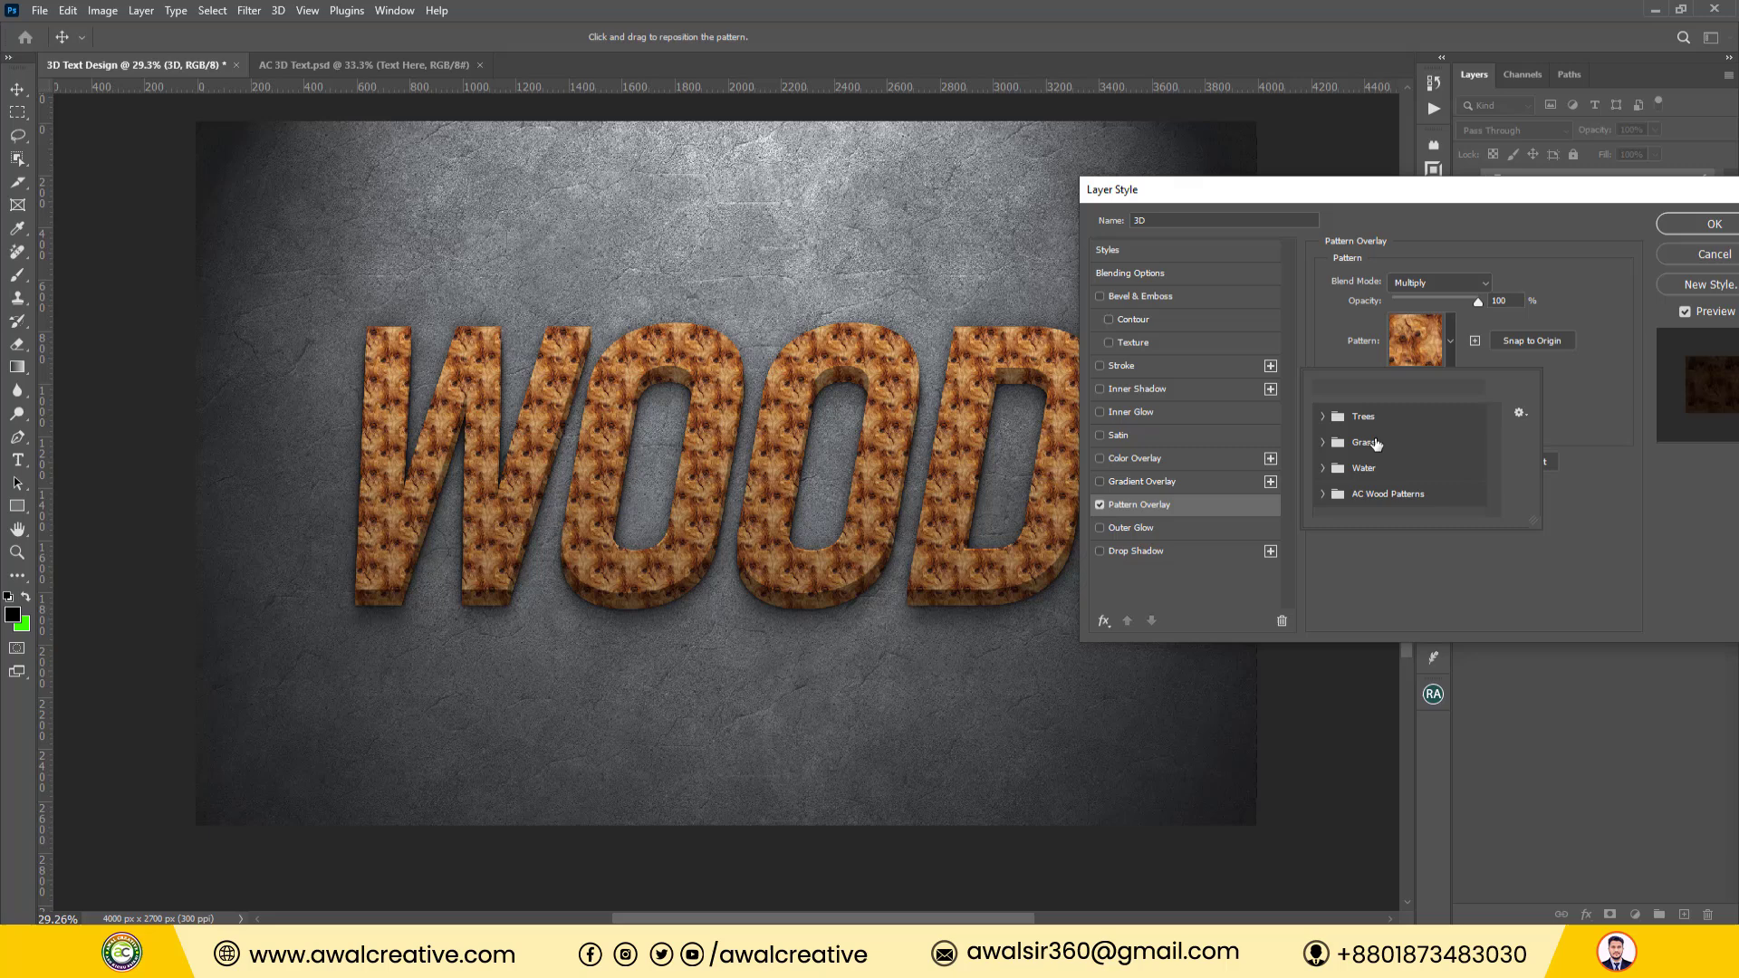
pyautogui.click(1323, 495)
pyautogui.moveTo(1491, 480); pyautogui.dragTo(1493, 488)
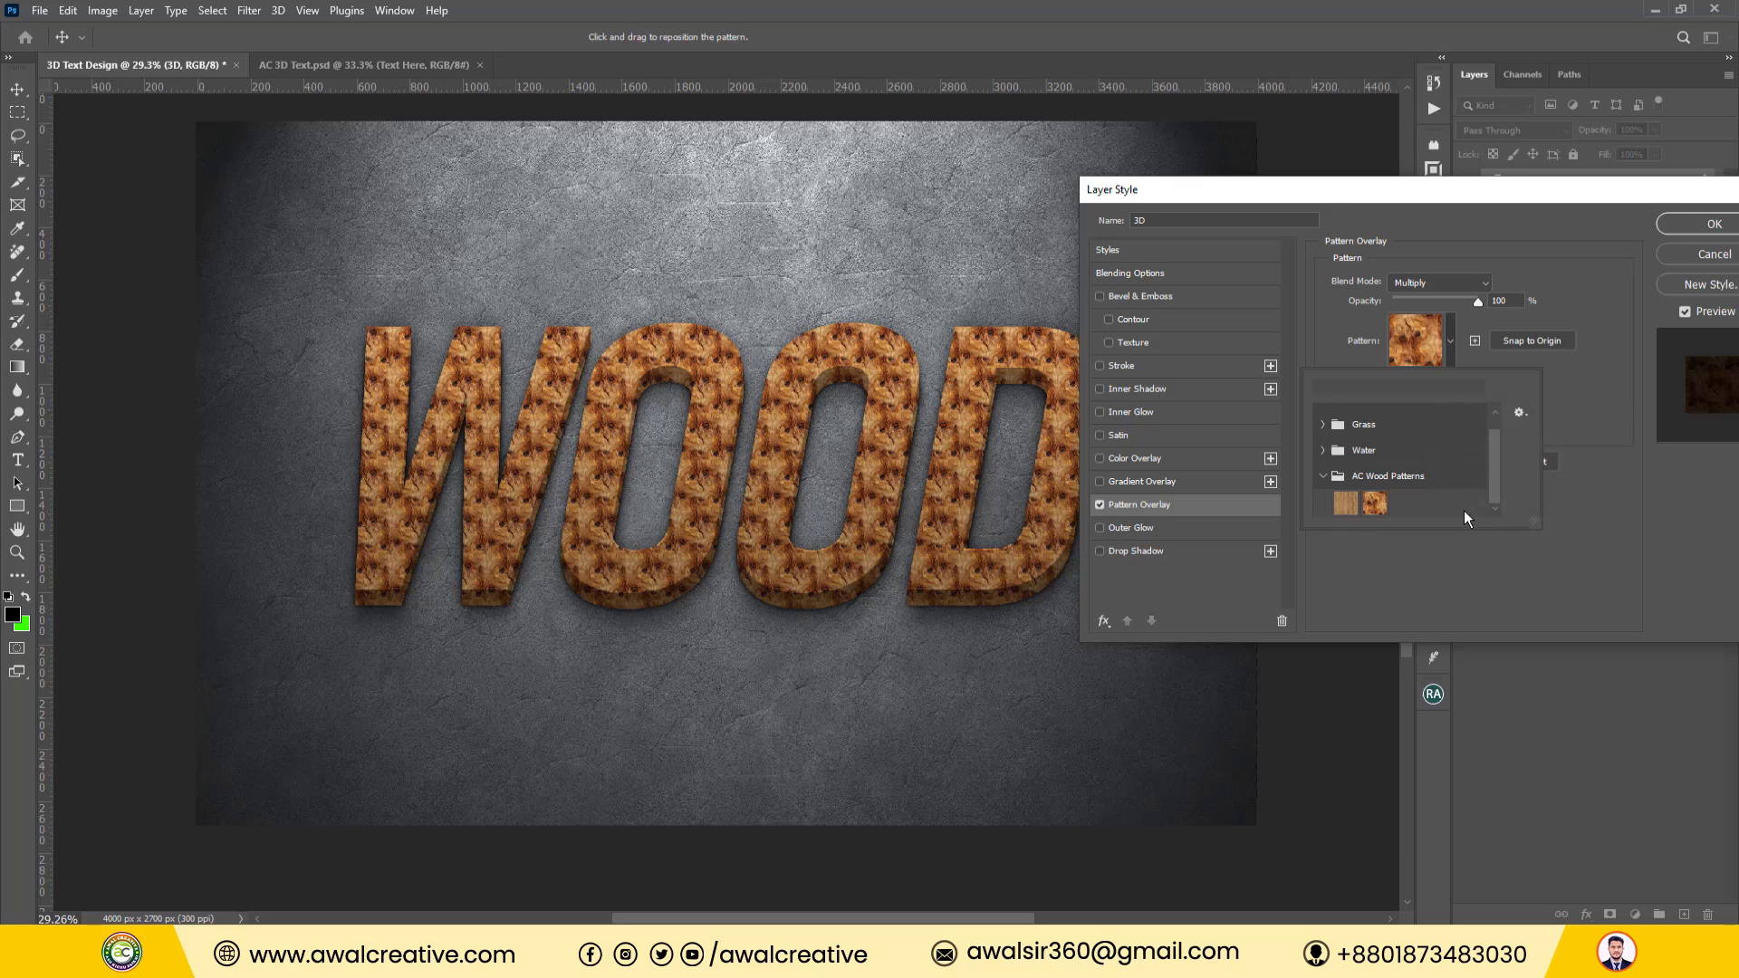
pyautogui.click(1344, 505)
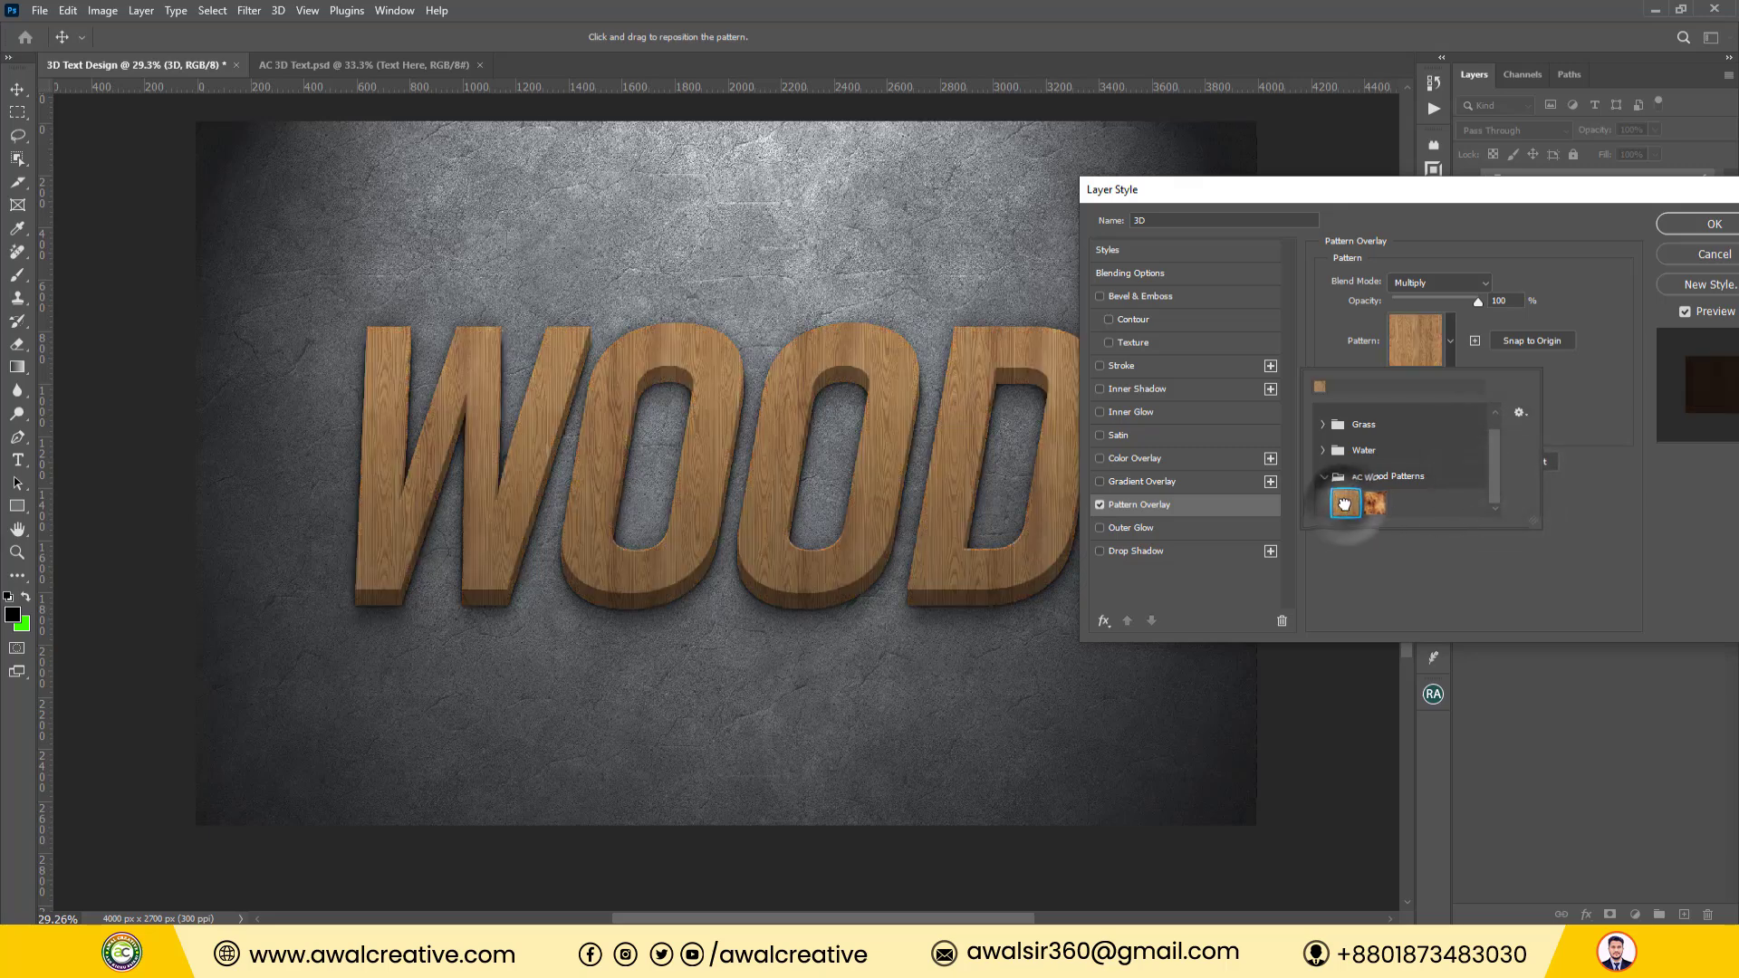
# Set the pattern overlay's scale to 90%, apply the layer style and collapse the 3D group's effects.
pyautogui.click(1572, 378)
pyautogui.click(1446, 389)
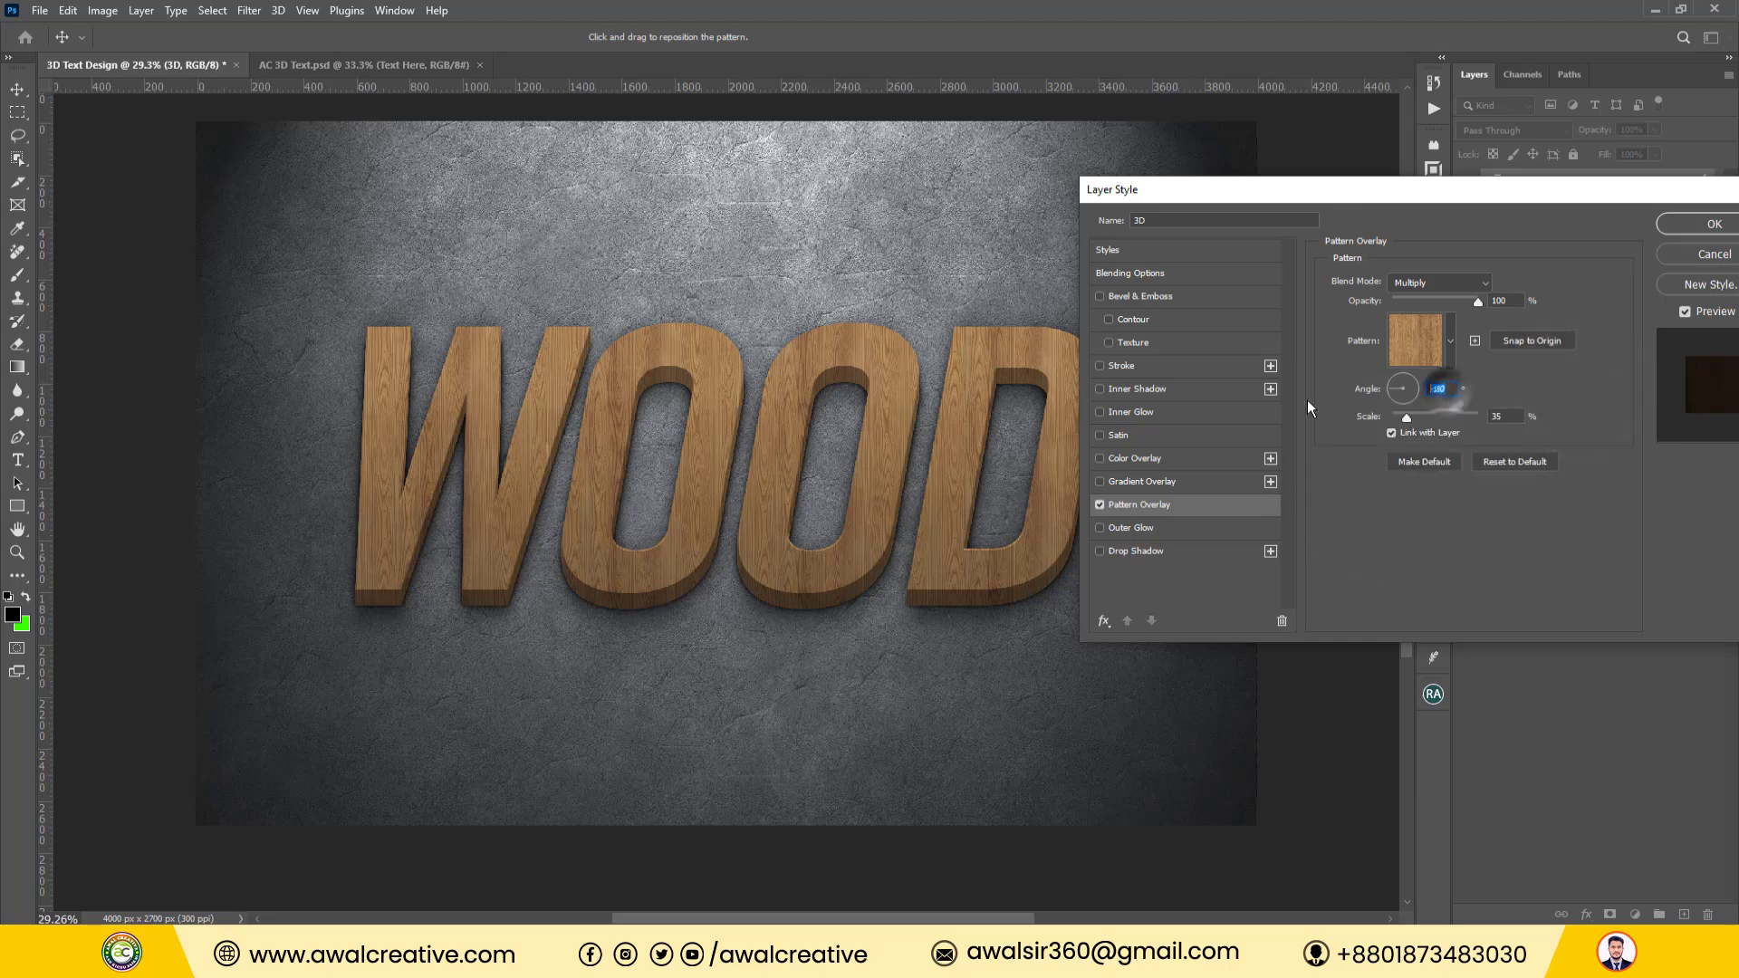
pyautogui.click(1497, 416)
pyautogui.write('90')
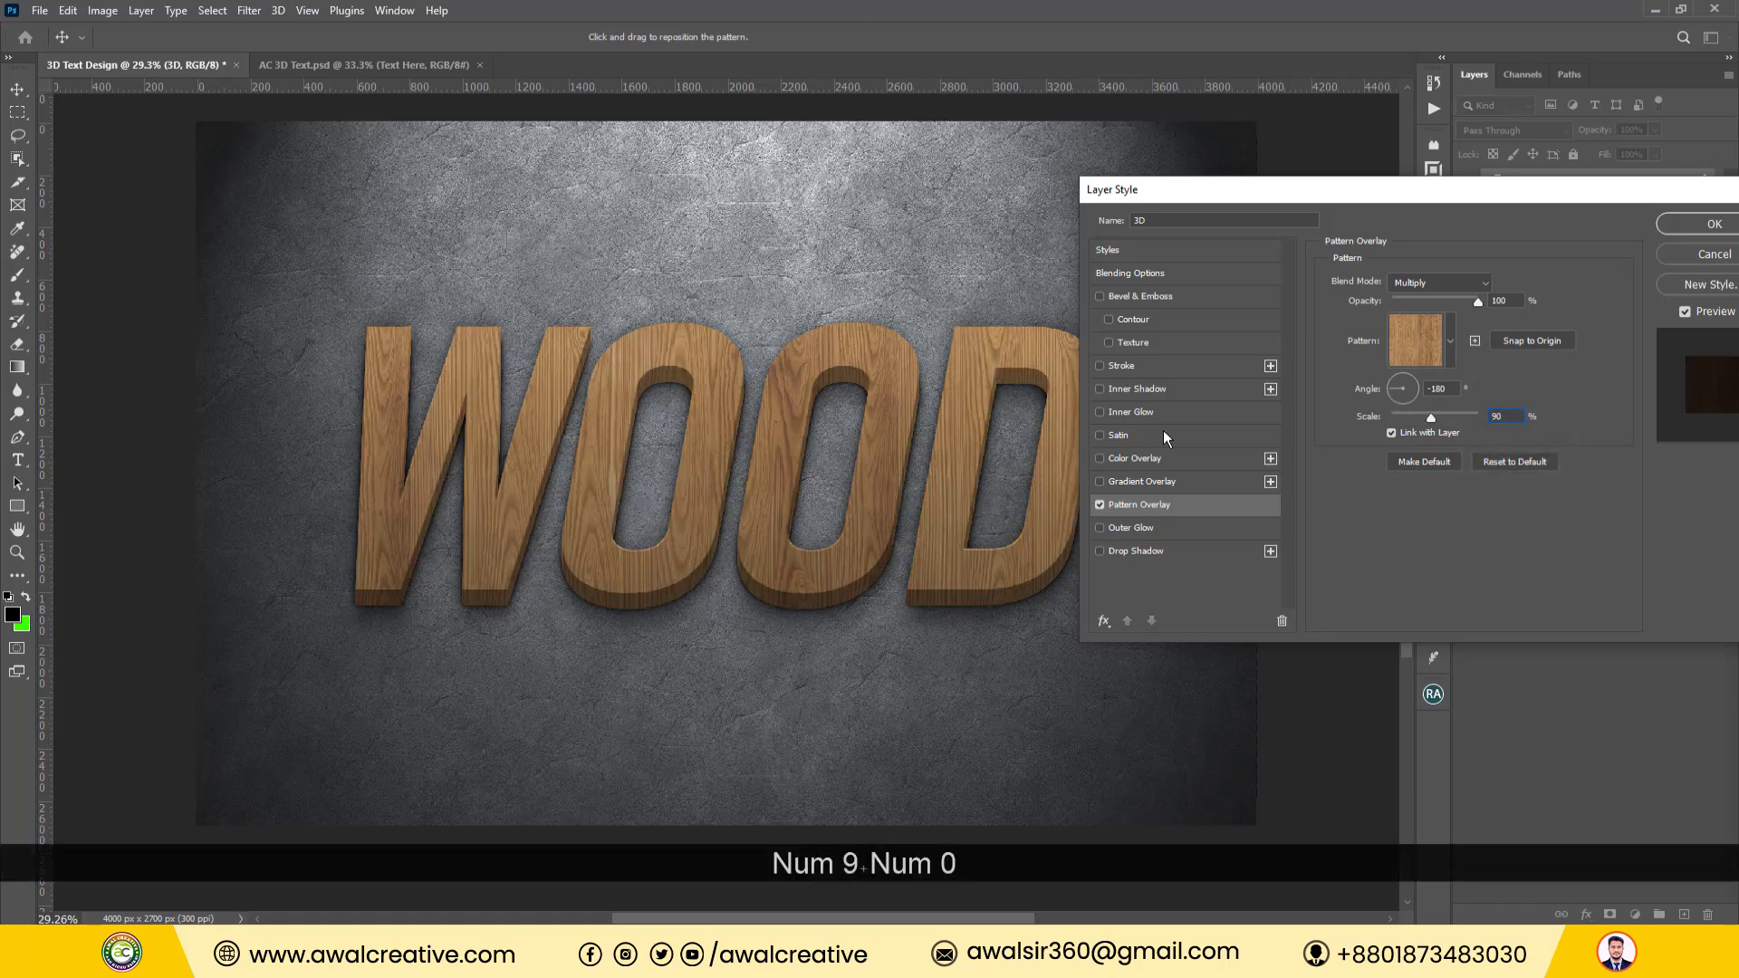
pyautogui.moveTo(1147, 198); pyautogui.dragTo(840, 213)
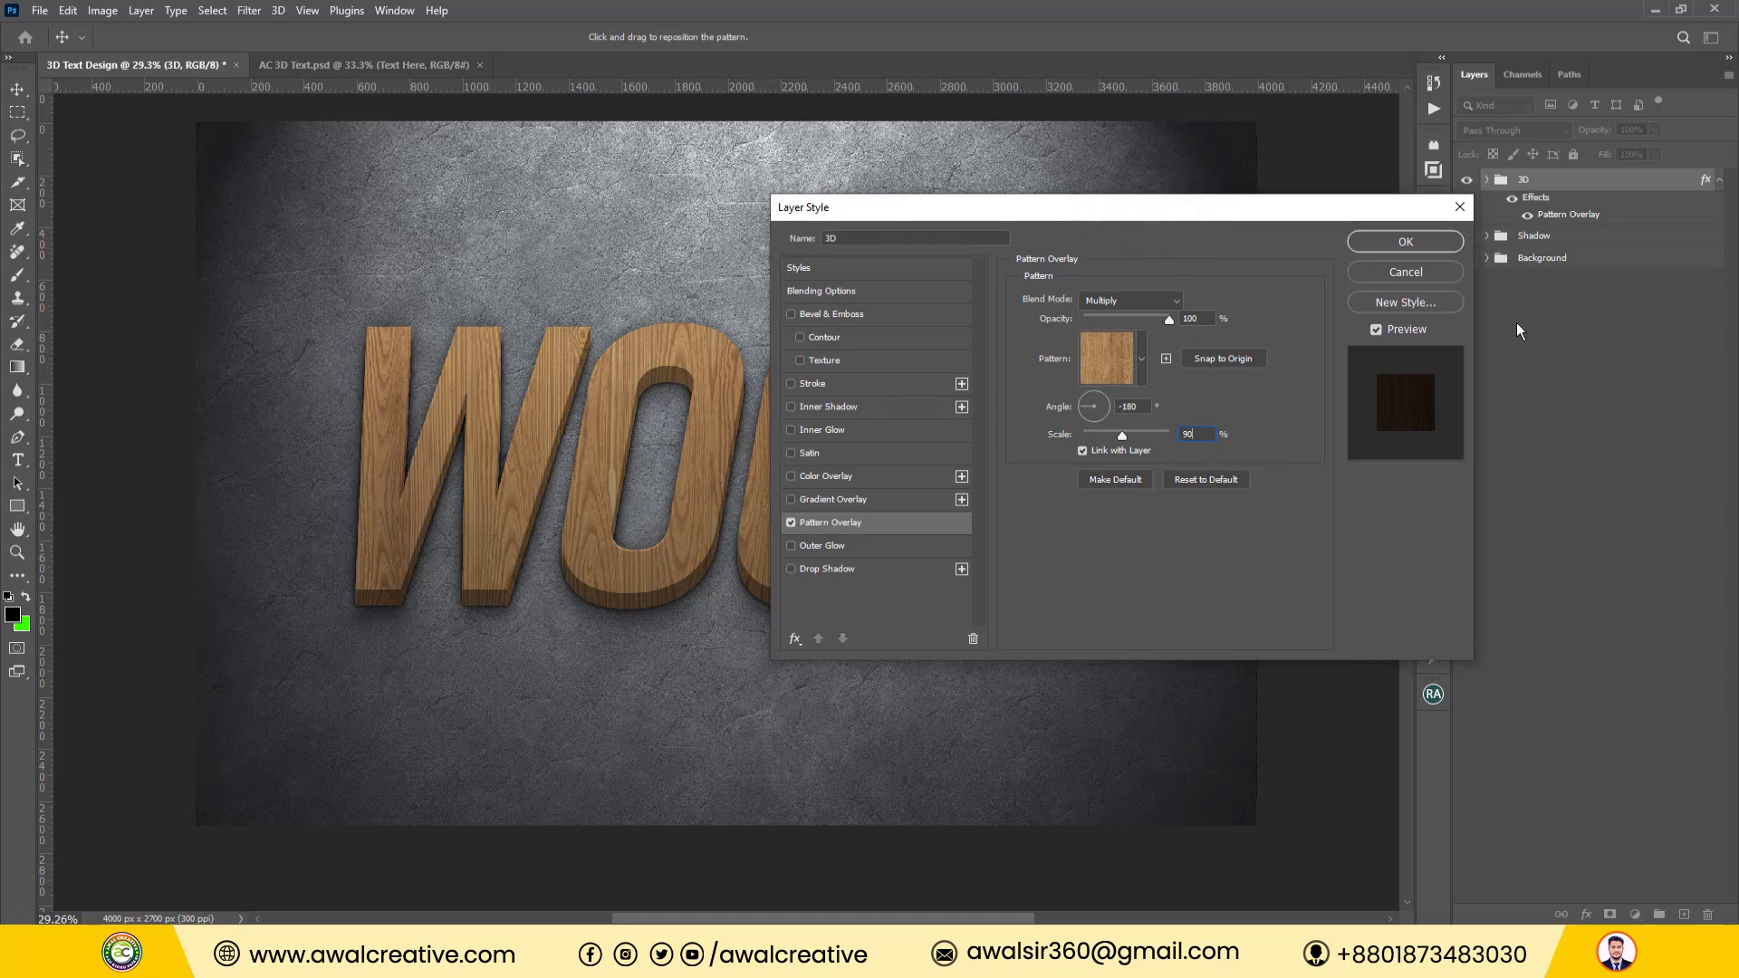
pyautogui.click(1404, 242)
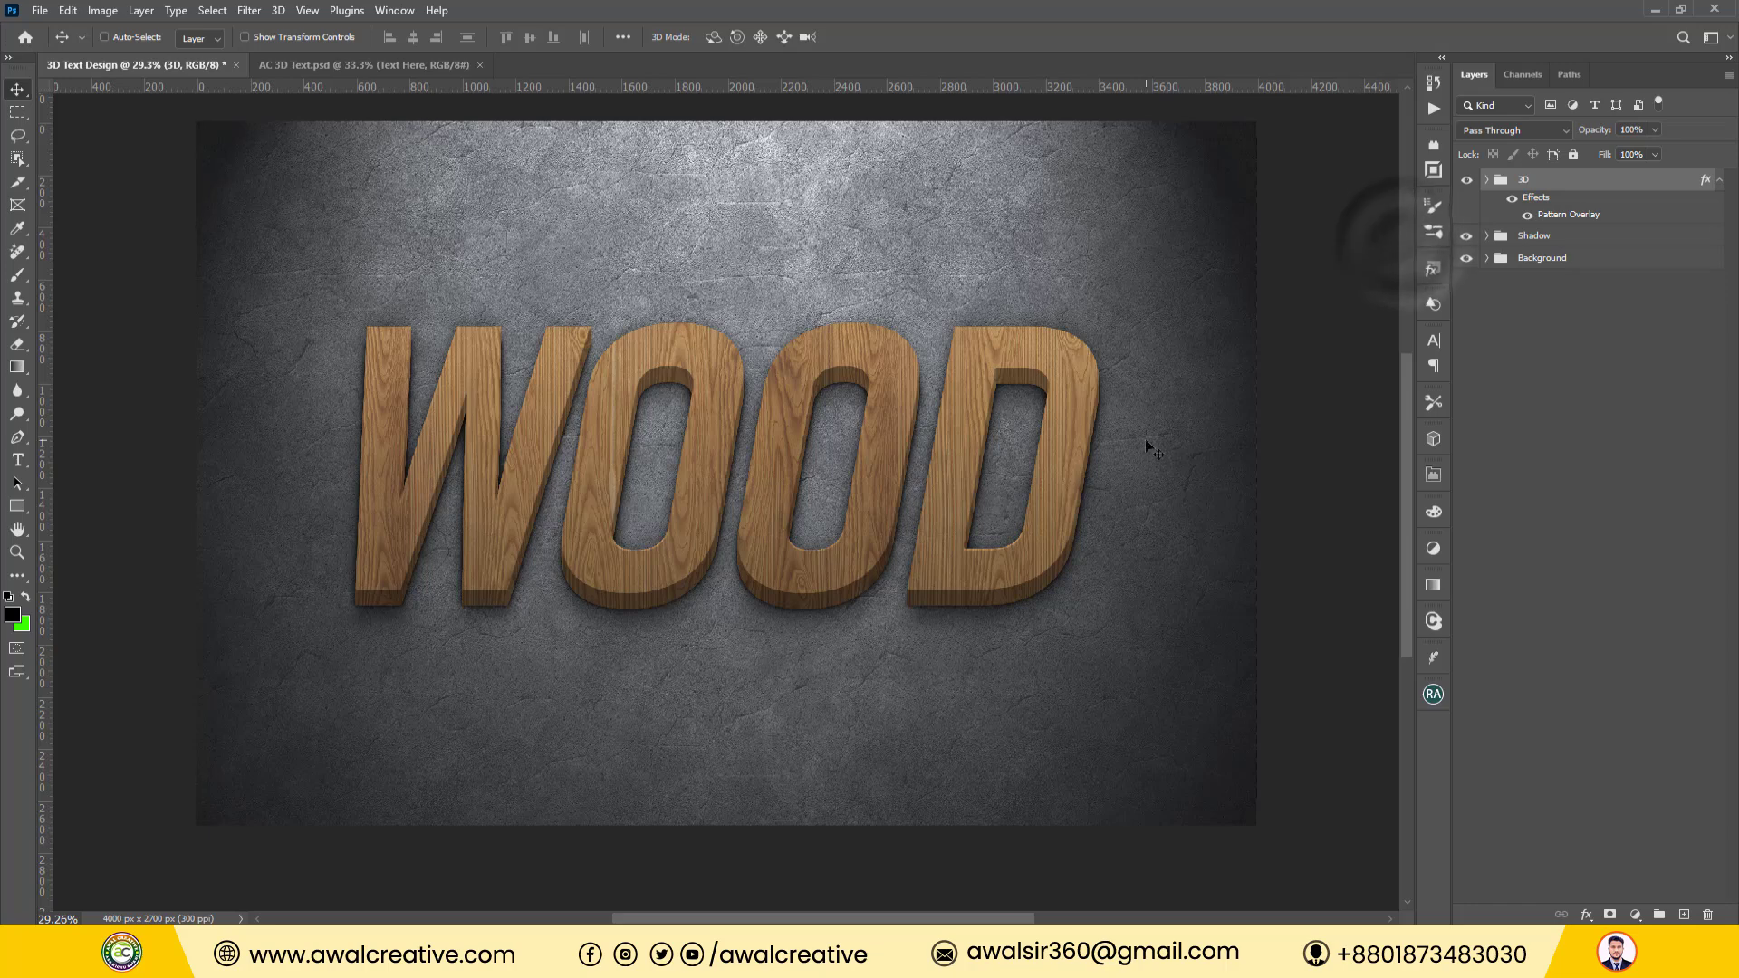
pyautogui.click(1719, 180)
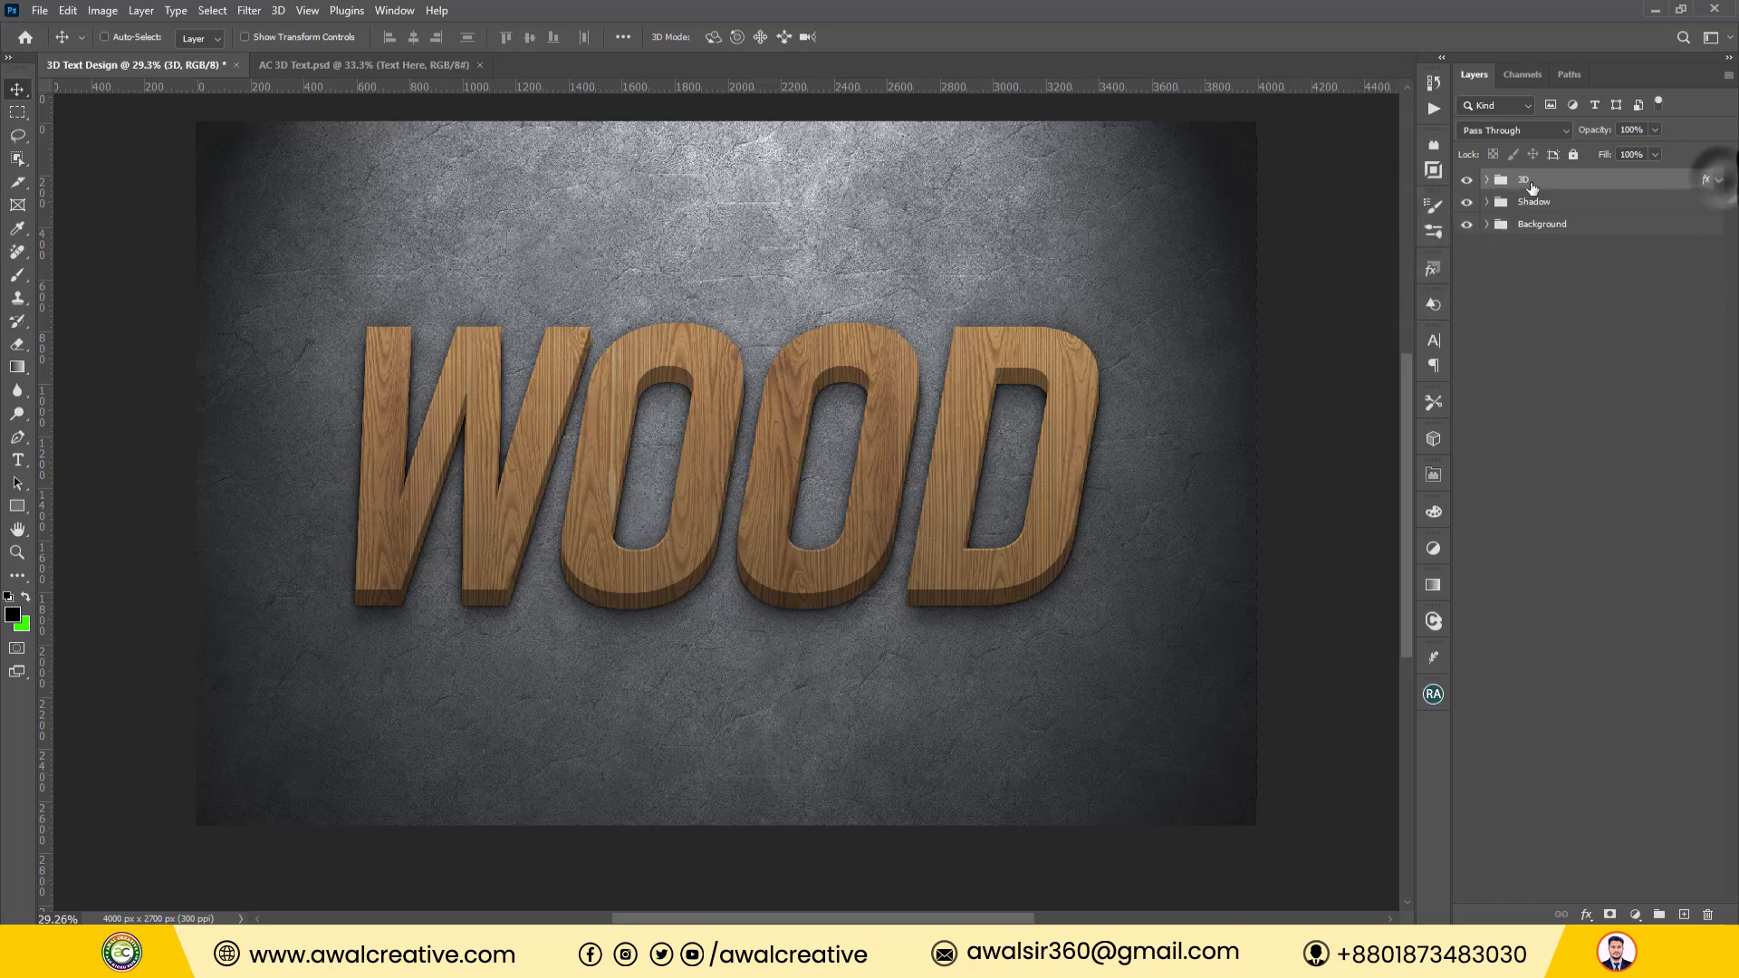
# Duplicate the topmost text layer in the 3D group, move the copy above the group and collapse the group.
pyautogui.click(1487, 179)
pyautogui.click(1595, 229)
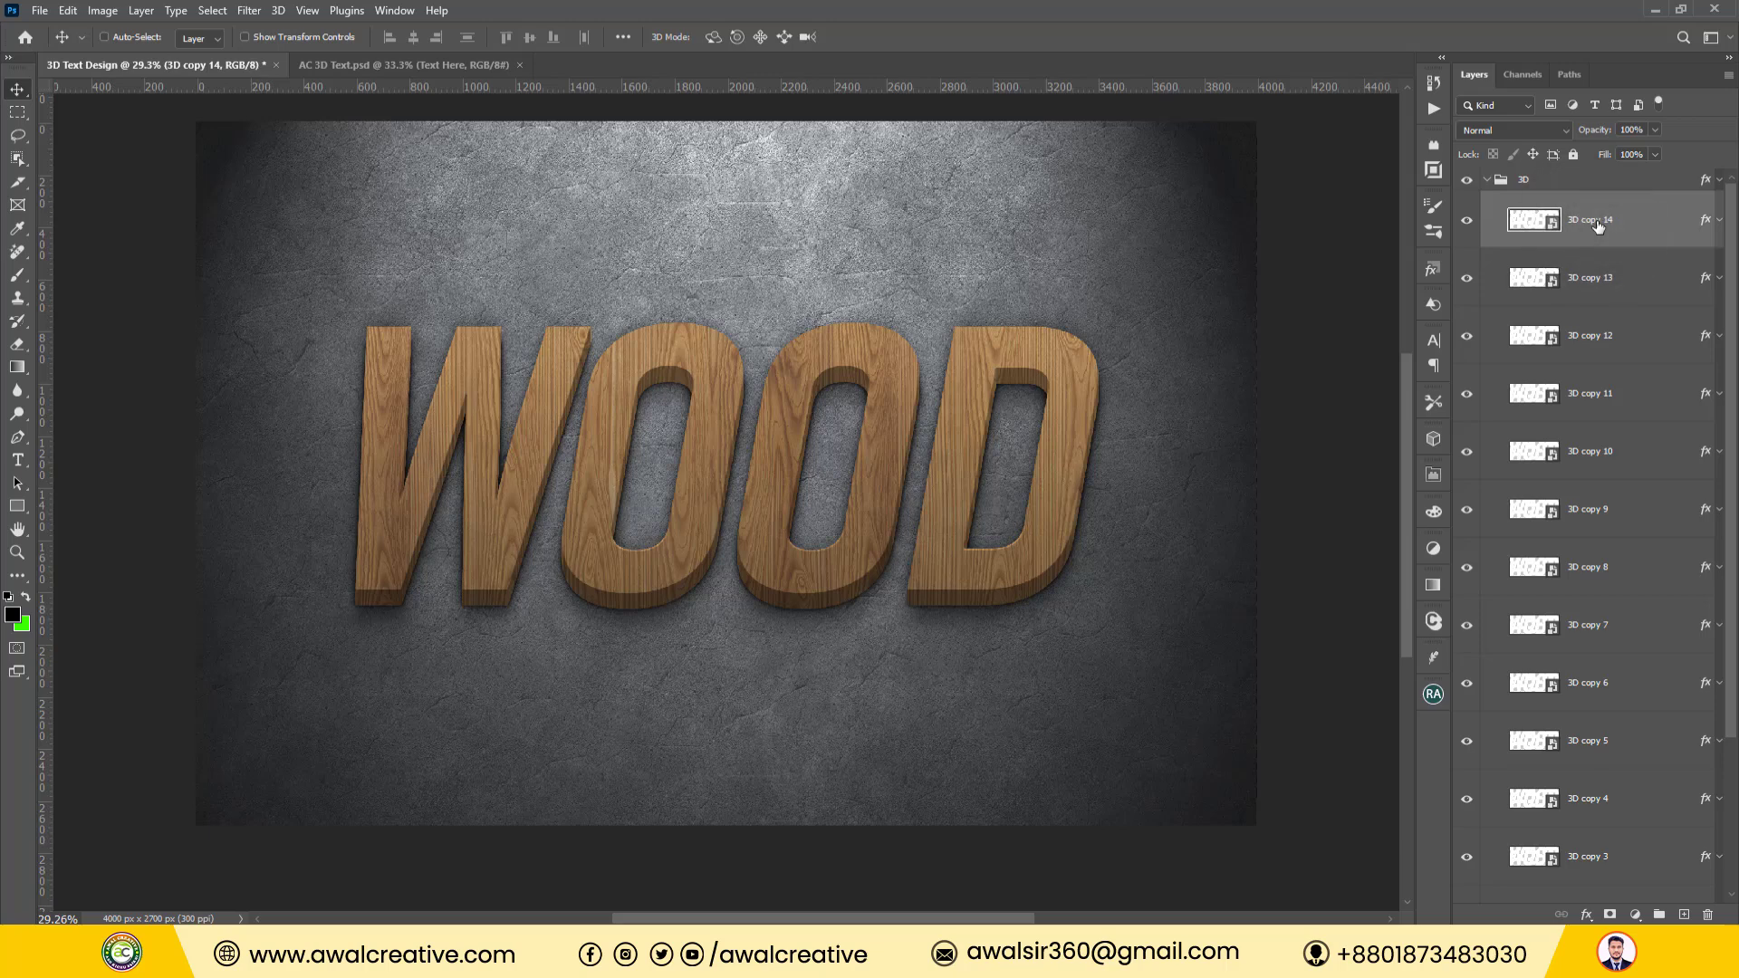
pyautogui.hotkey('ctrl', 'j')
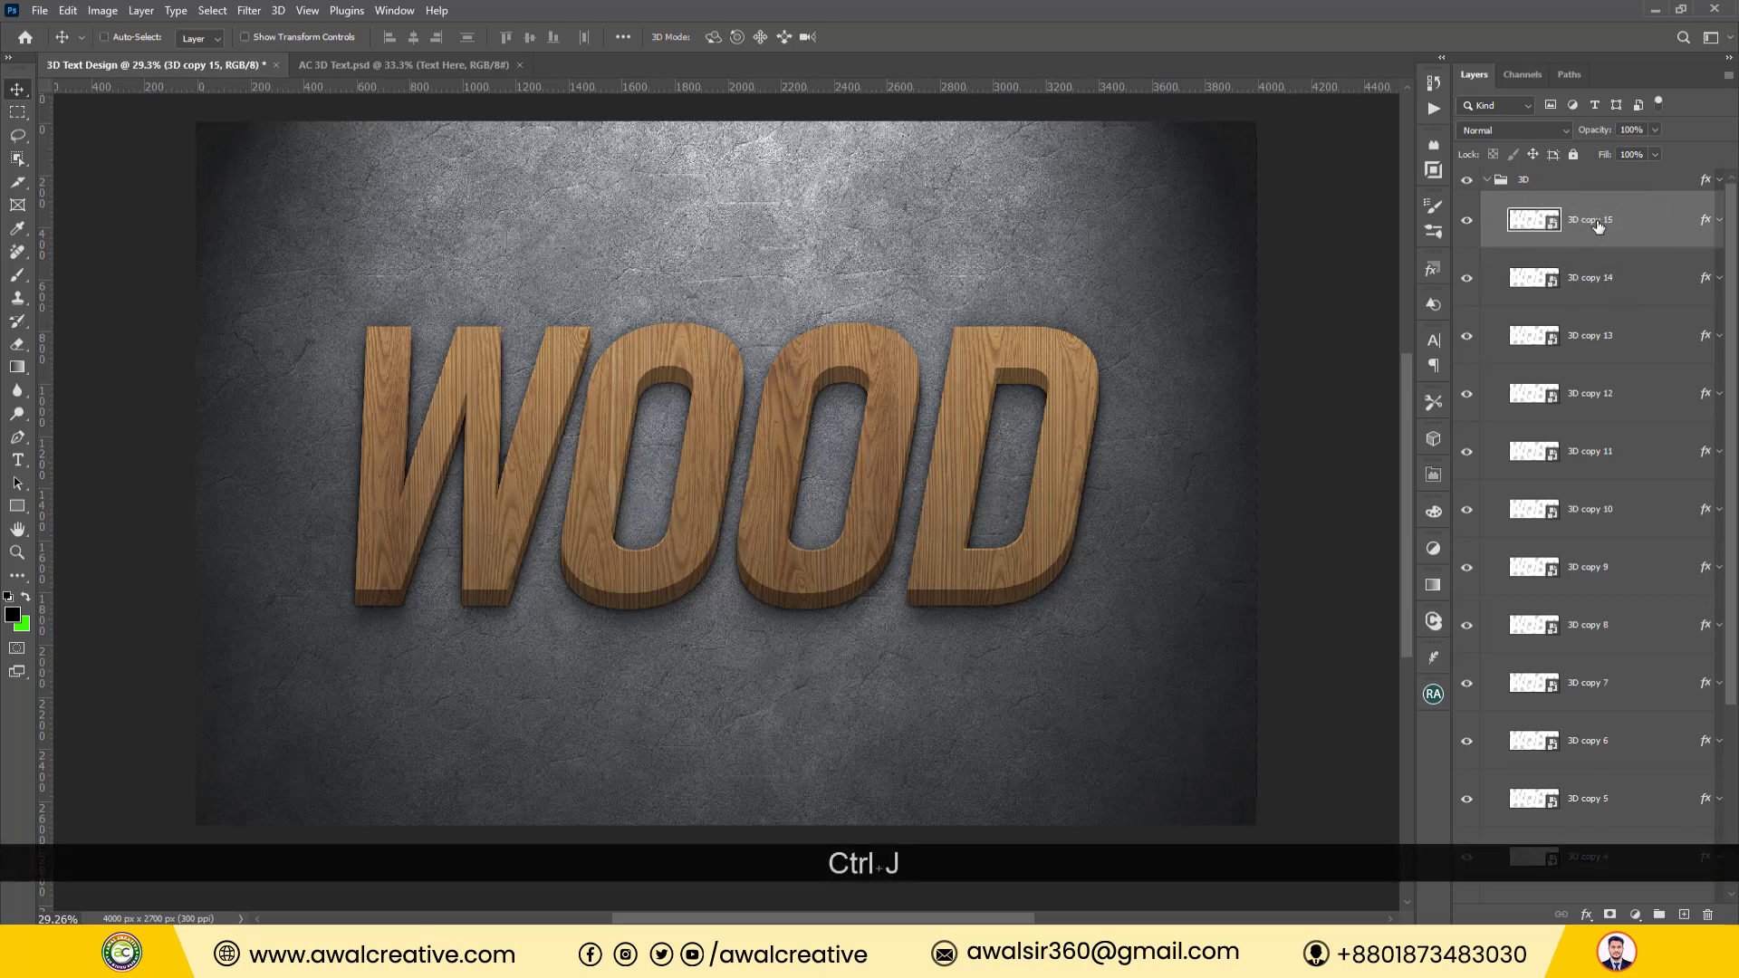
pyautogui.moveTo(1587, 226); pyautogui.dragTo(1570, 174)
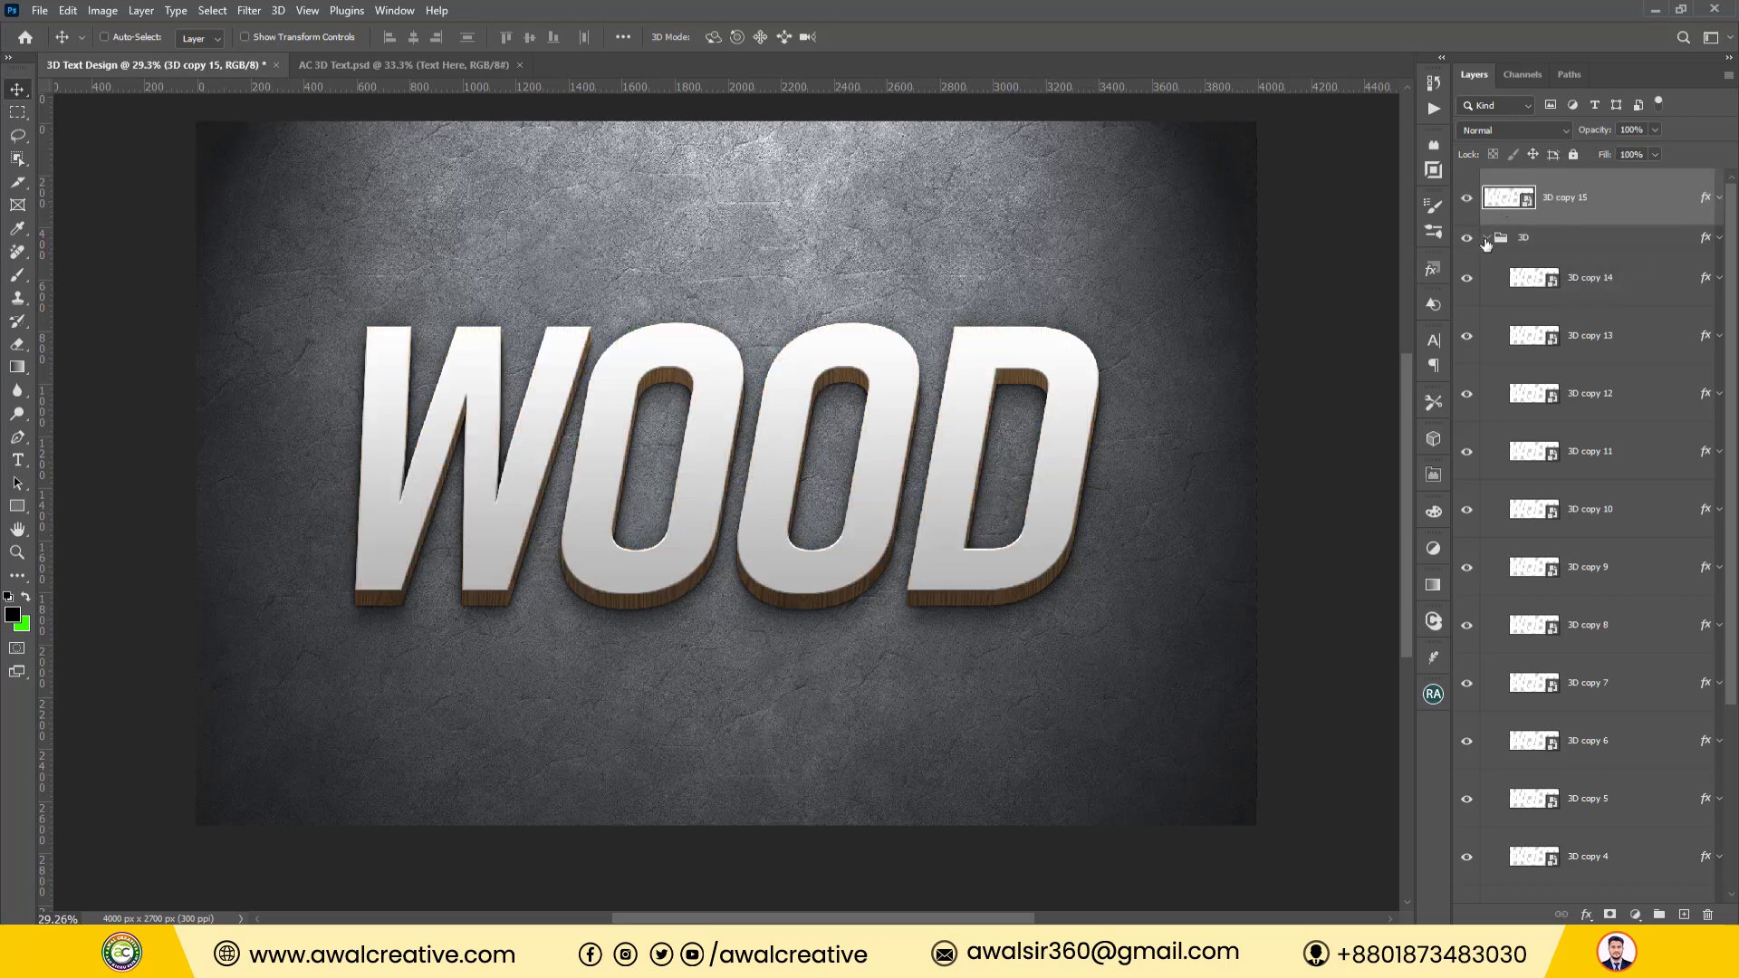
pyautogui.click(1486, 239)
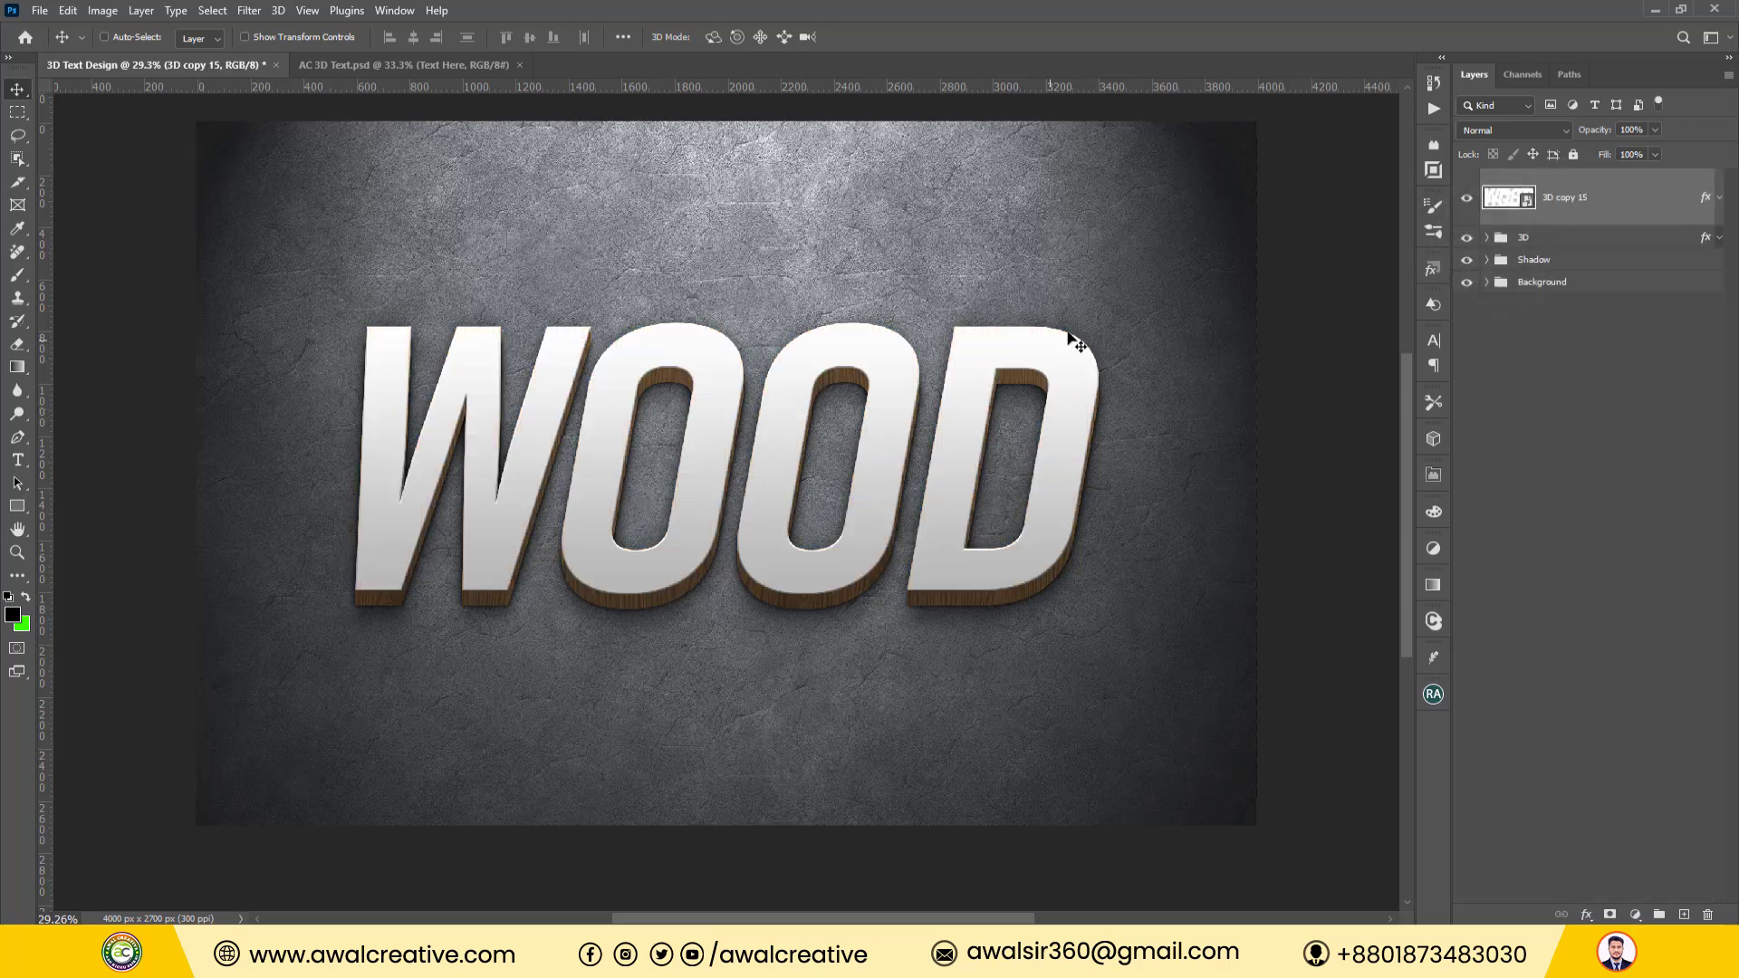
# In the duplicated layer's style, turn off Gradient Overlay and add a Pattern Overlay with the straight-grained first AC Wood Patterns pattern.
pyautogui.doubleClick(1707, 206)
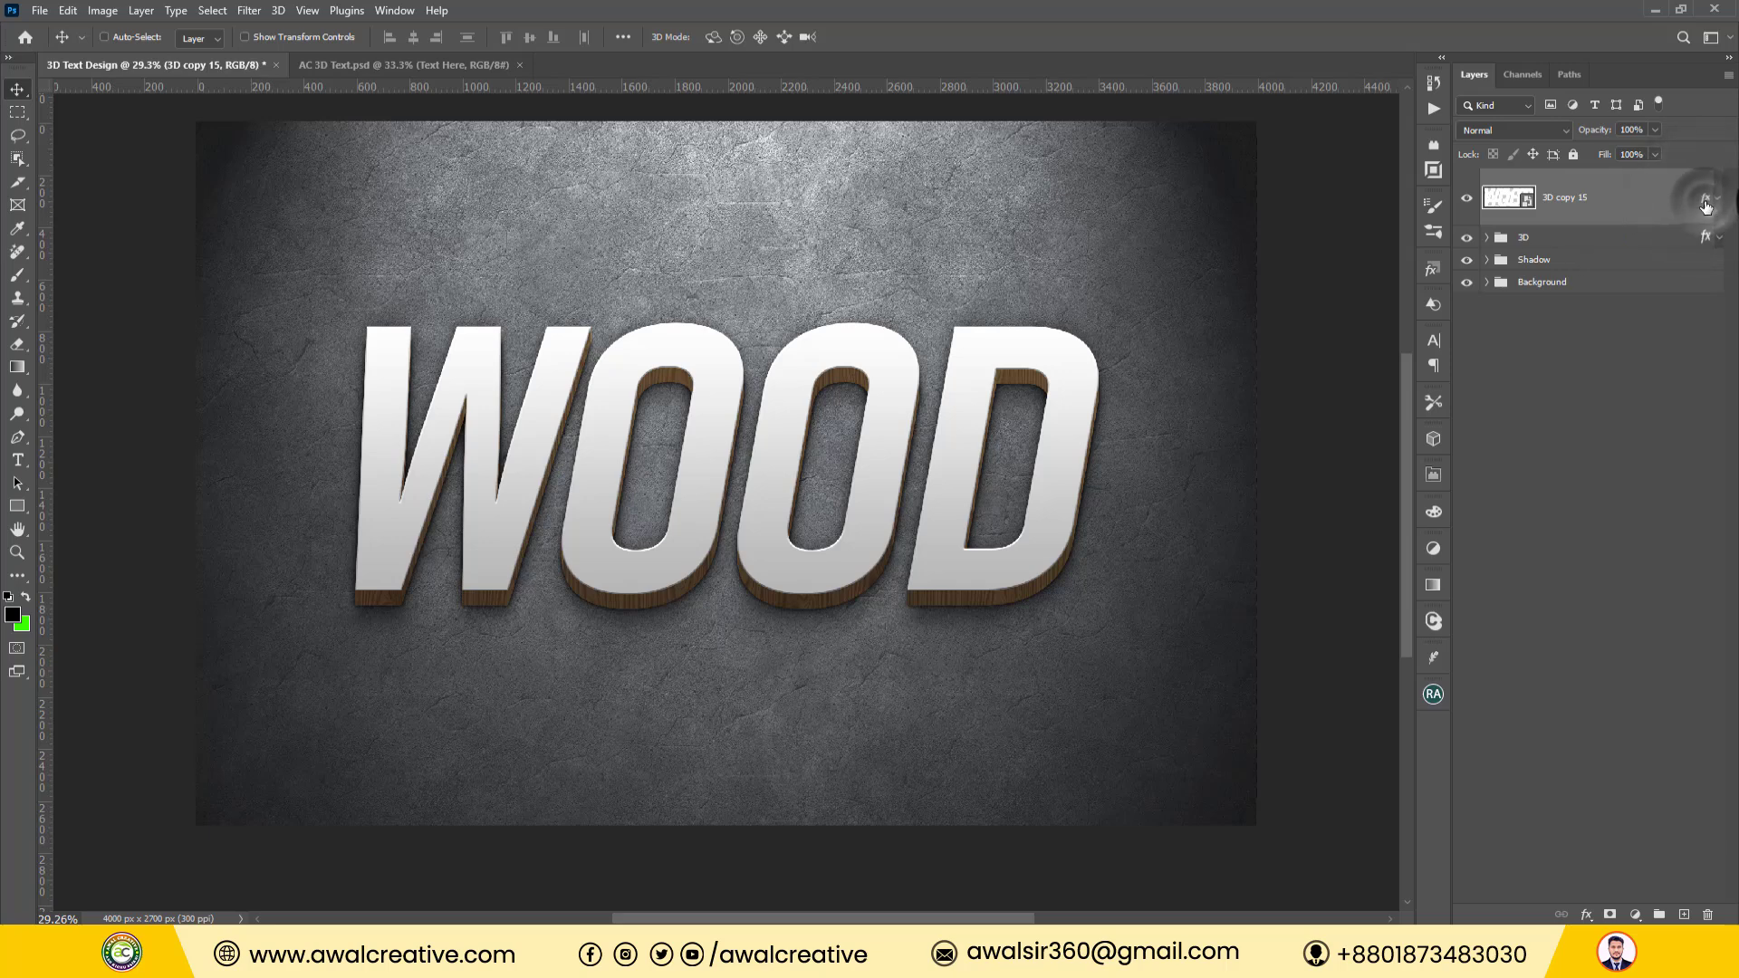
pyautogui.moveTo(905, 226); pyautogui.dragTo(1246, 214)
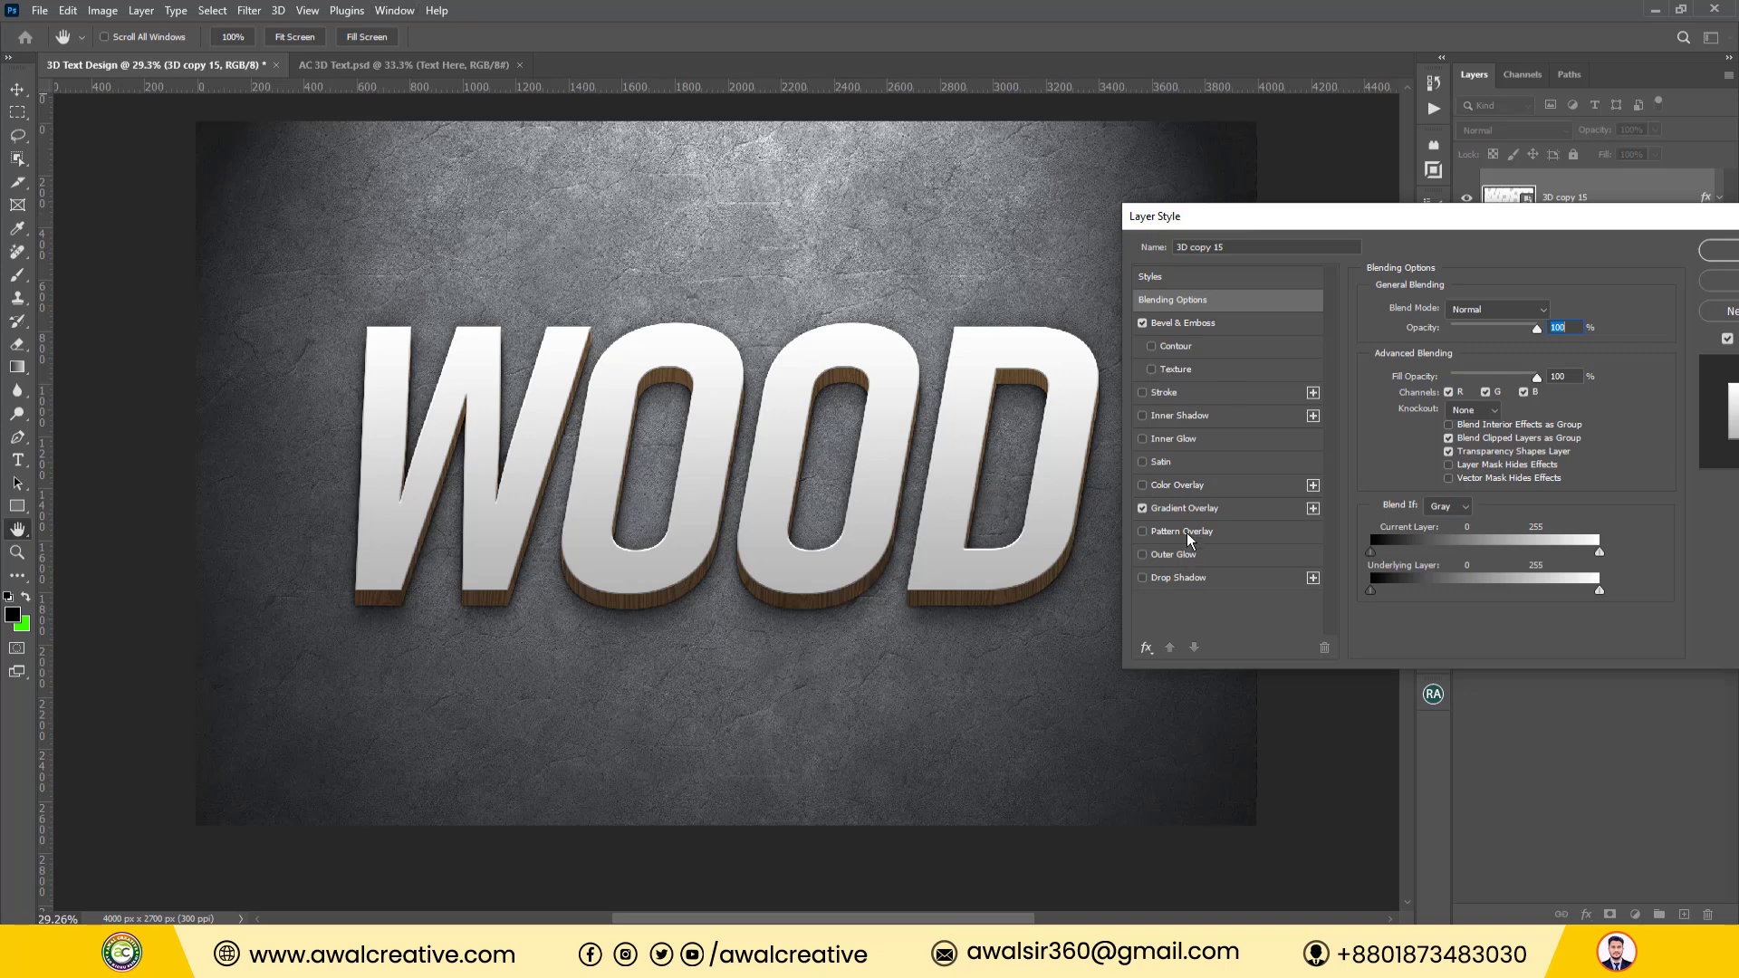
pyautogui.click(1142, 508)
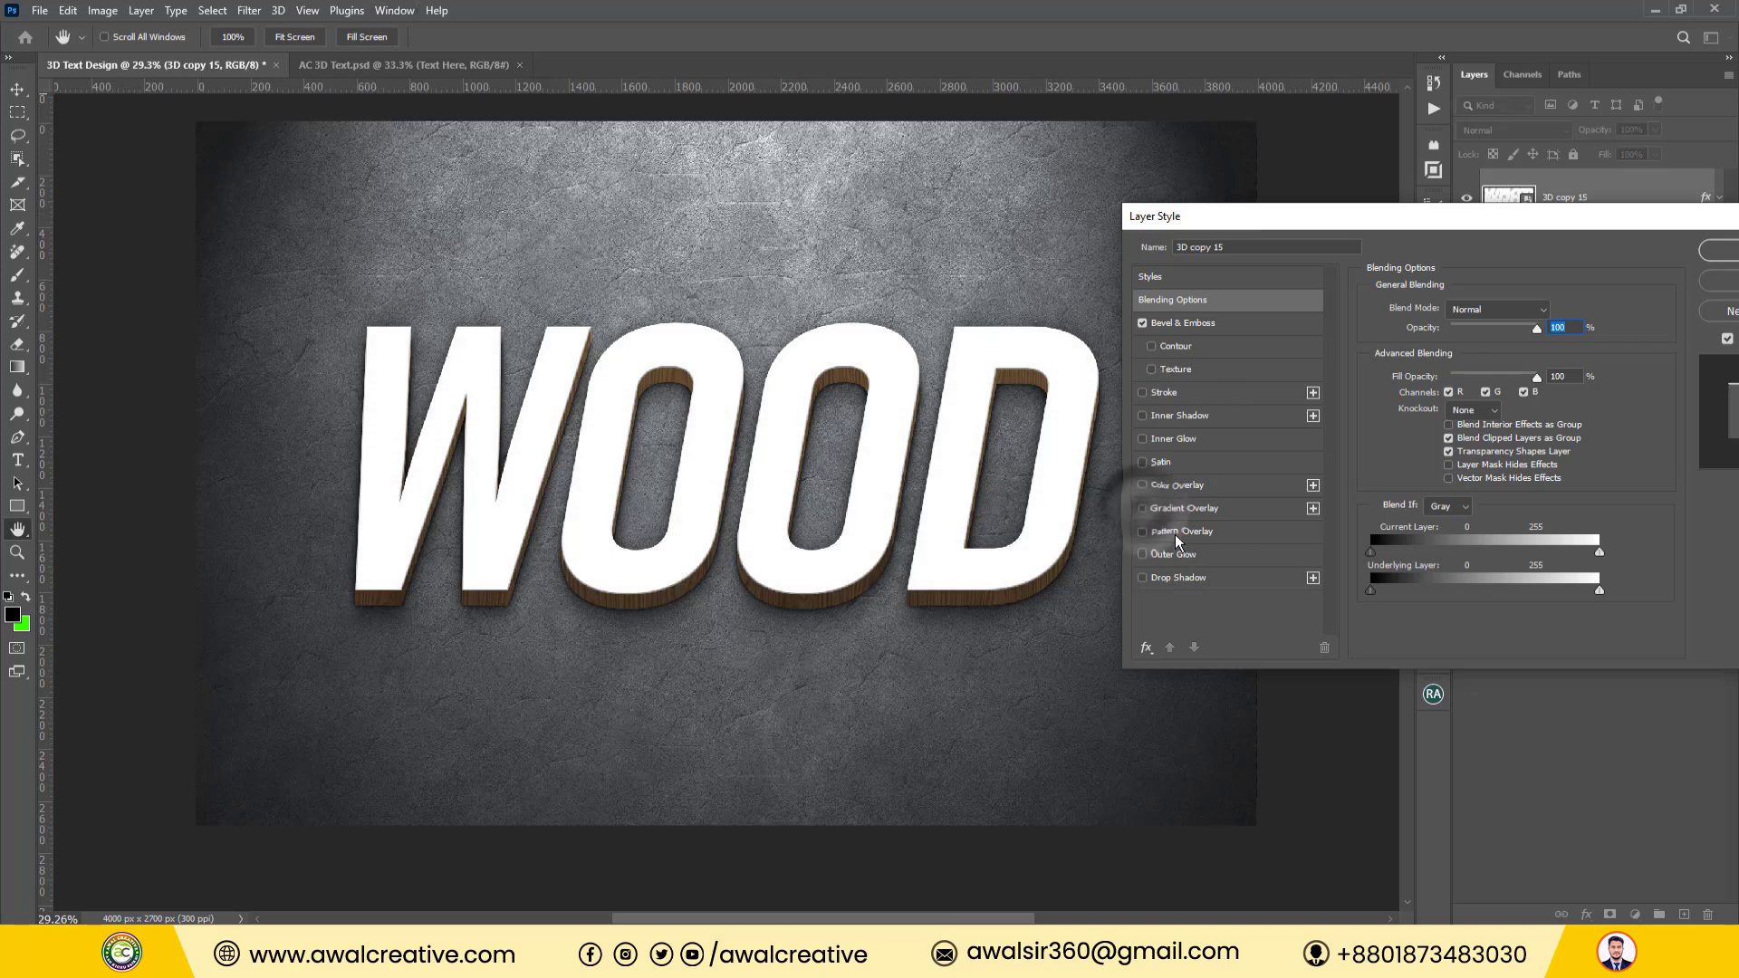
pyautogui.click(1175, 533)
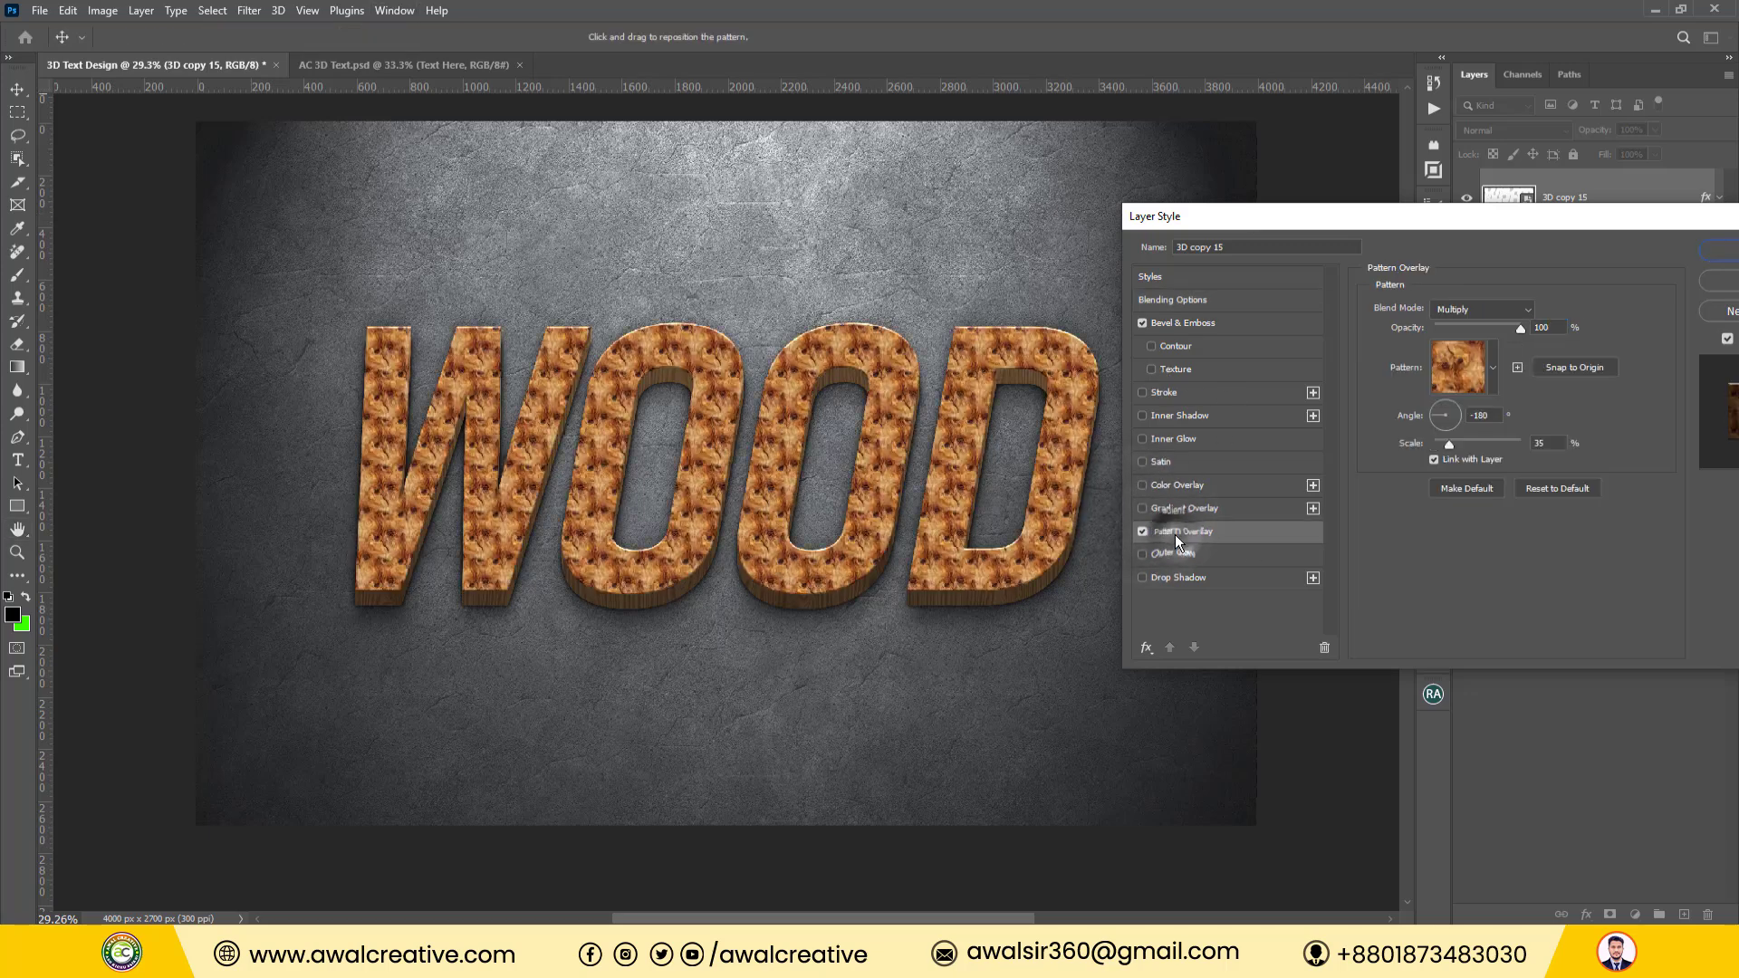
pyautogui.click(1492, 377)
pyautogui.click(1388, 529)
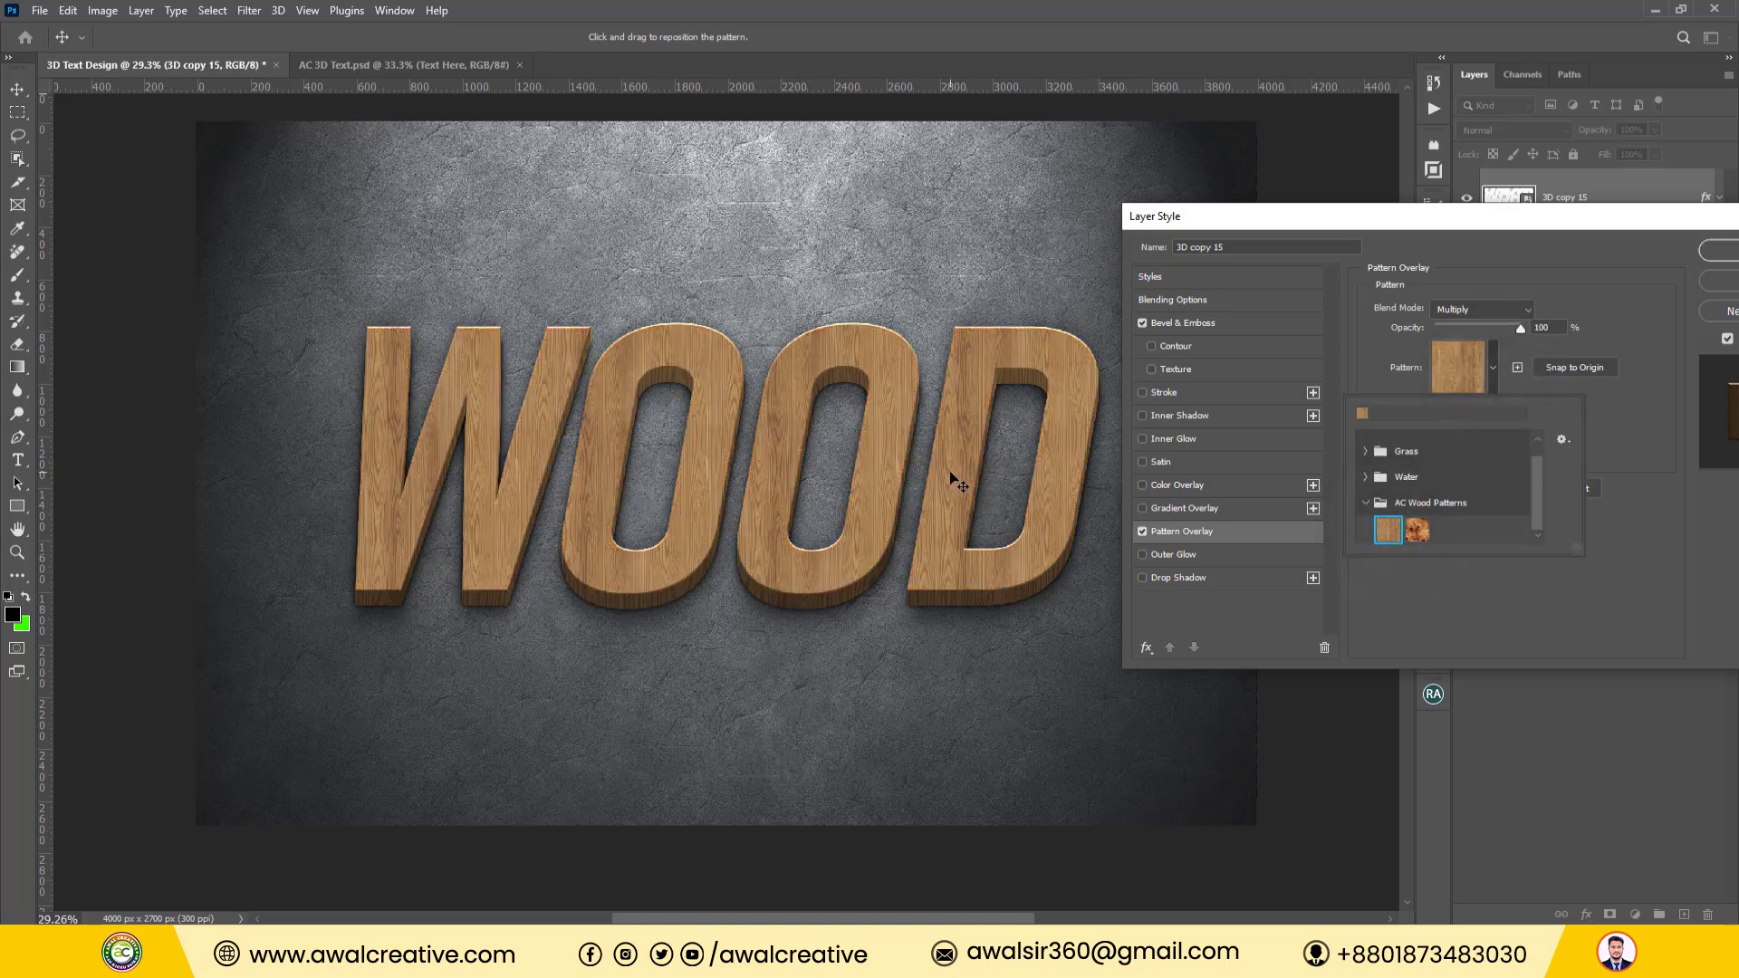
pyautogui.click(1617, 420)
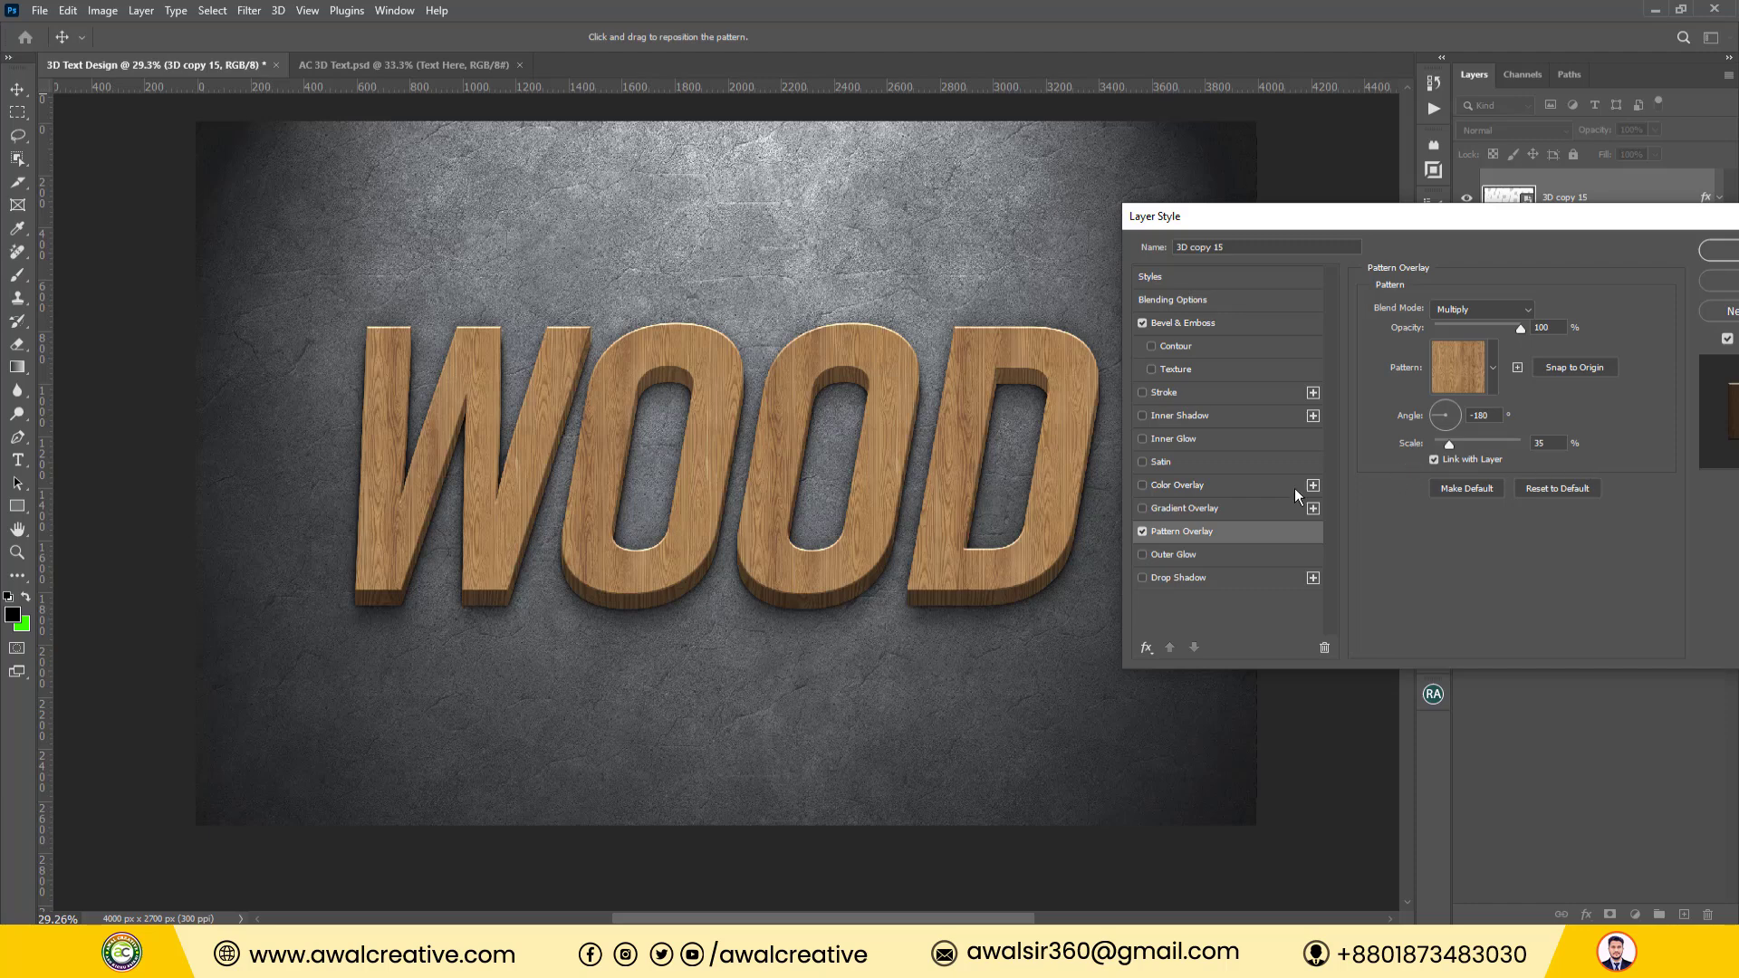
# Turn the copy's Gradient Overlay on and set its blend mode to Color Dodge.
pyautogui.click(1196, 508)
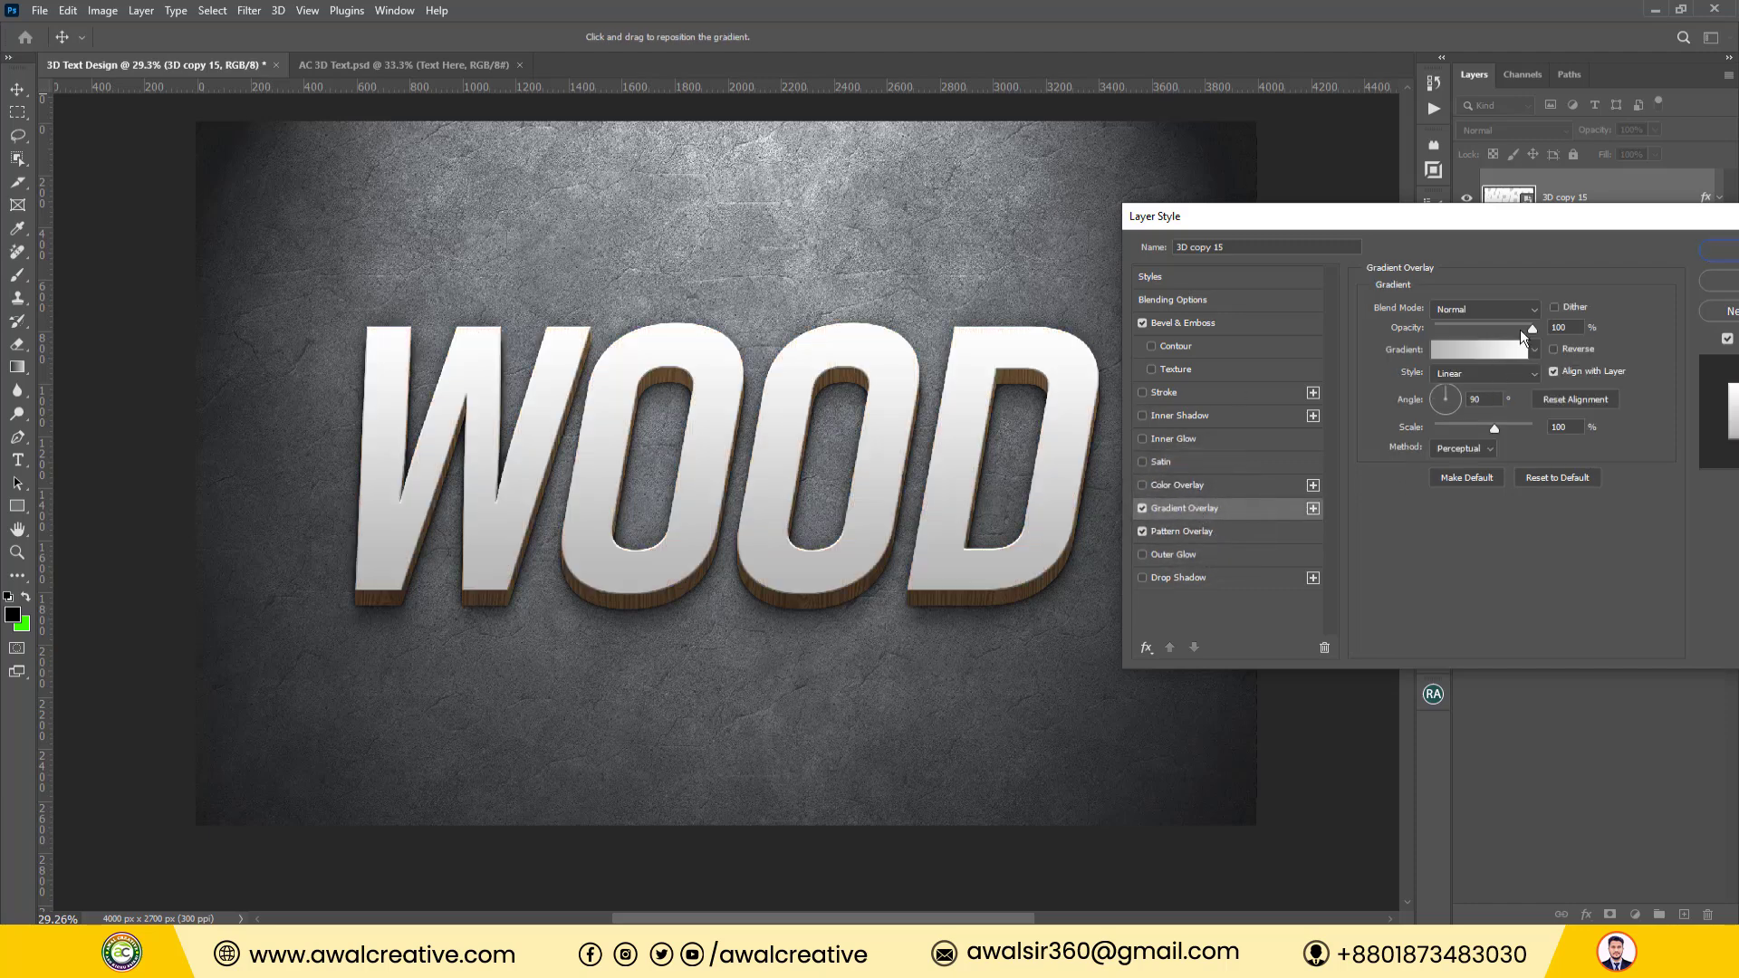
pyautogui.click(1493, 308)
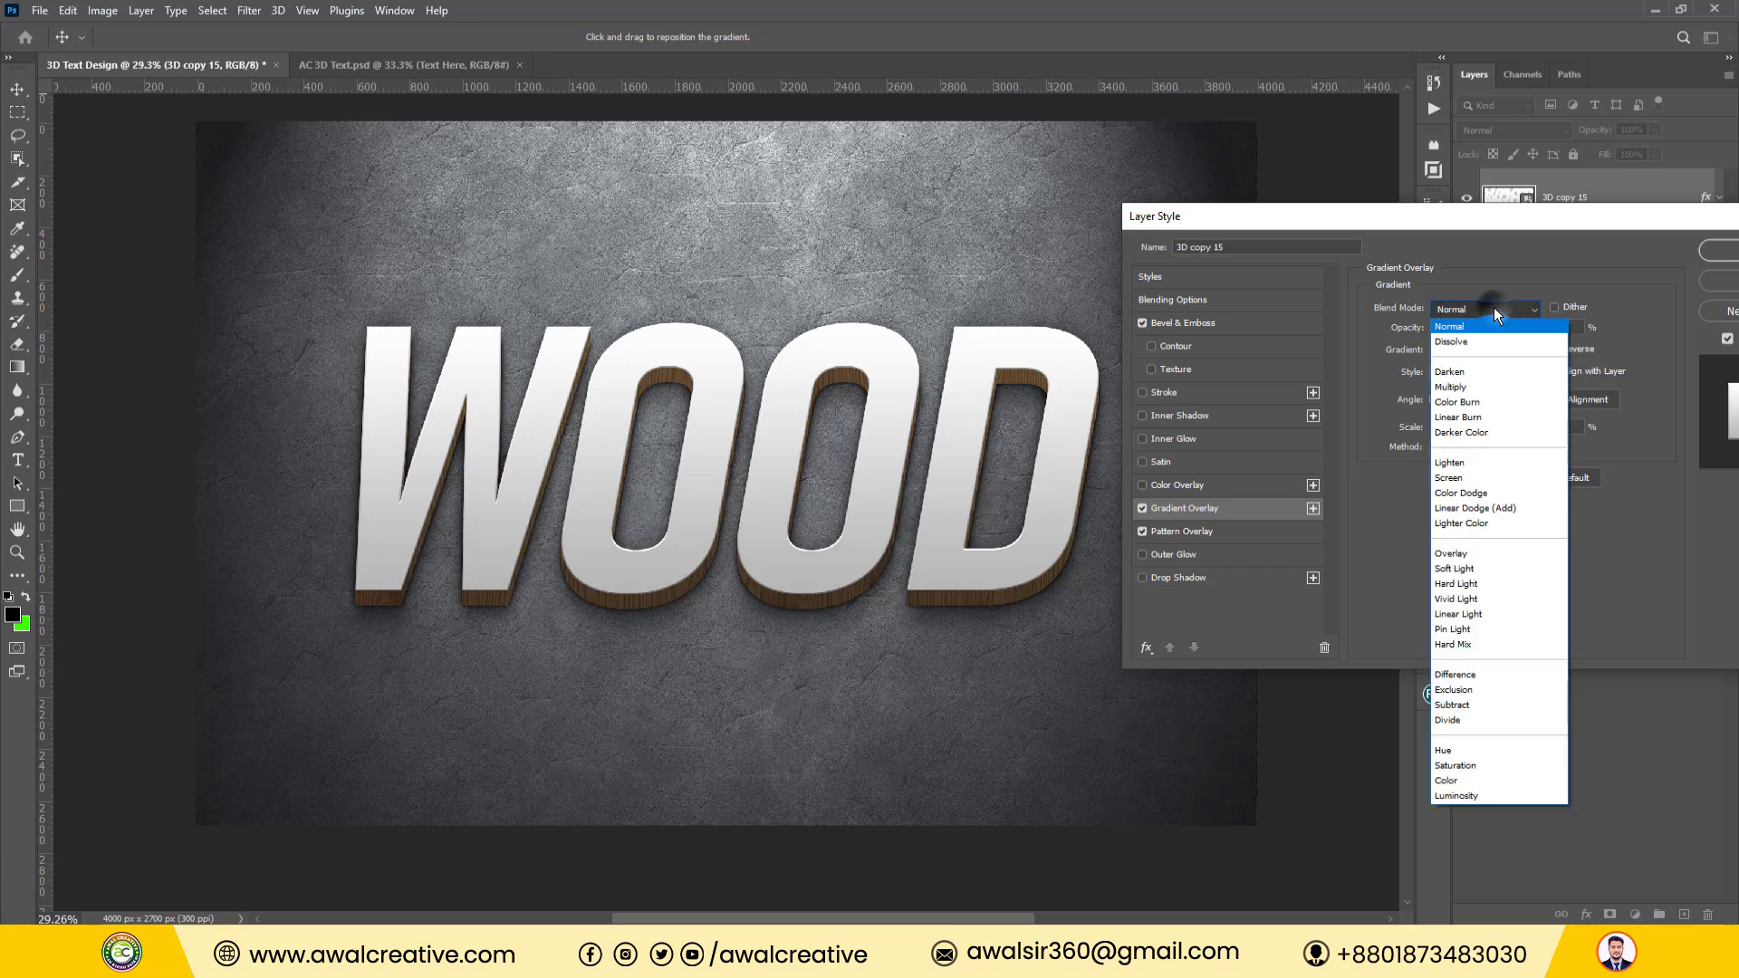
pyautogui.click(1477, 495)
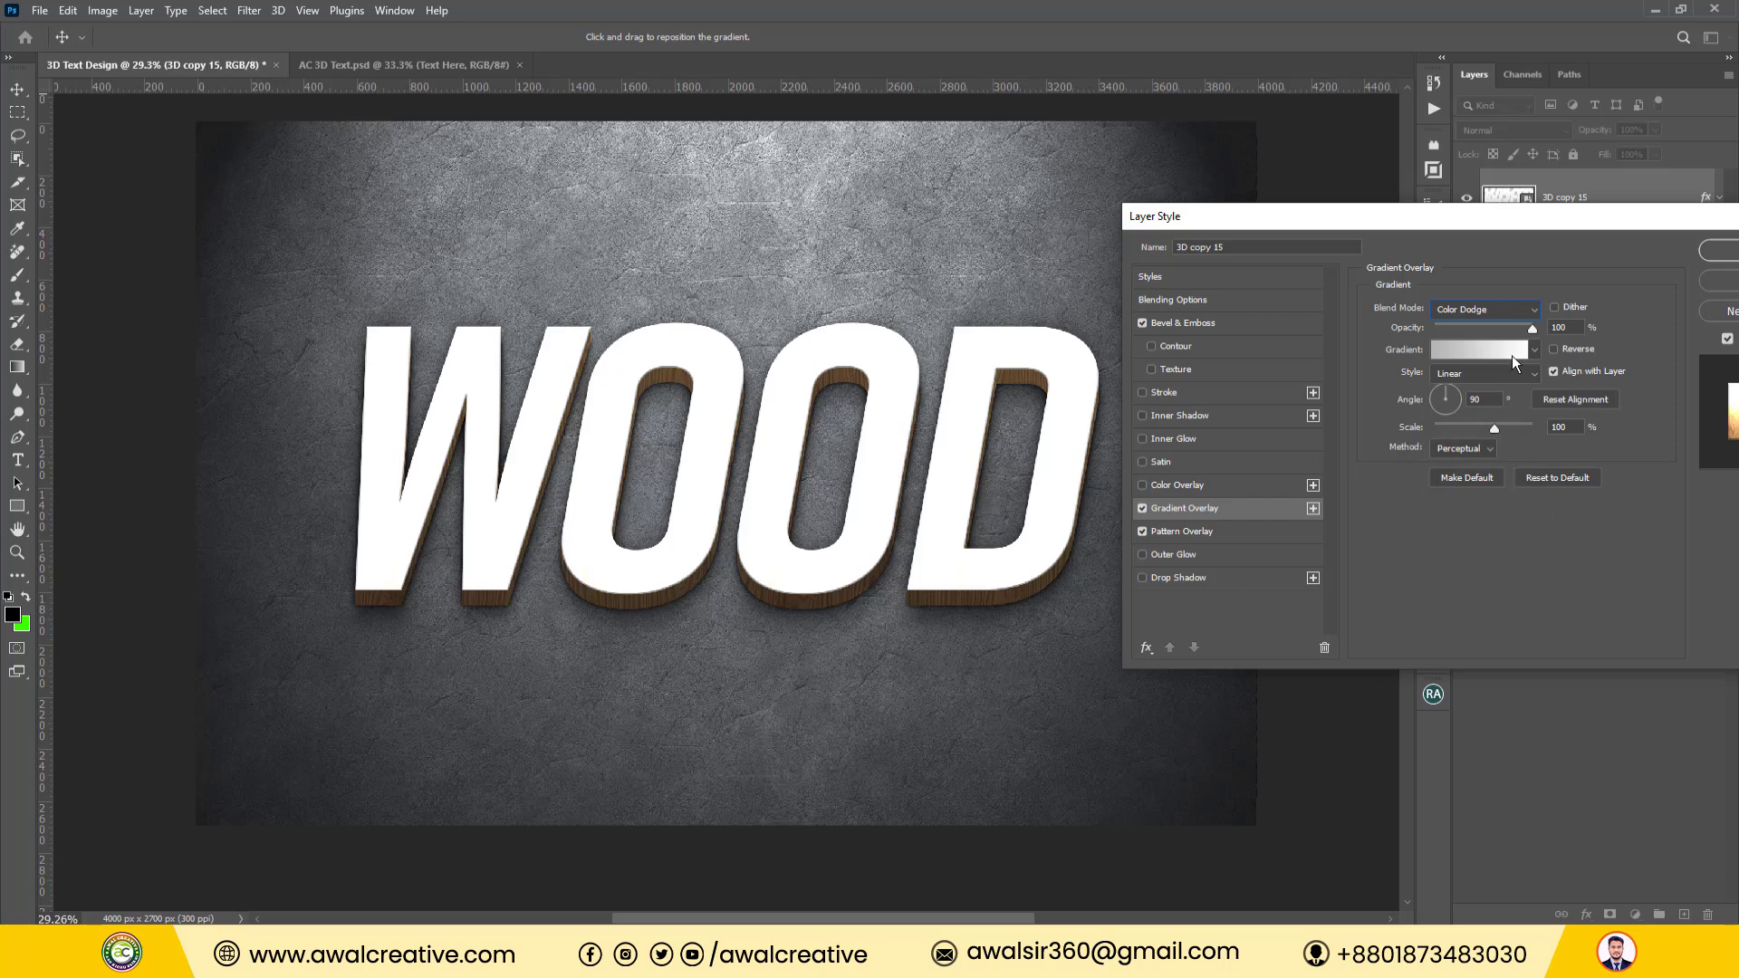
# Edit the overlay's gradient and set the starting color stop, at location 0, to #959393.
pyautogui.click(1472, 349)
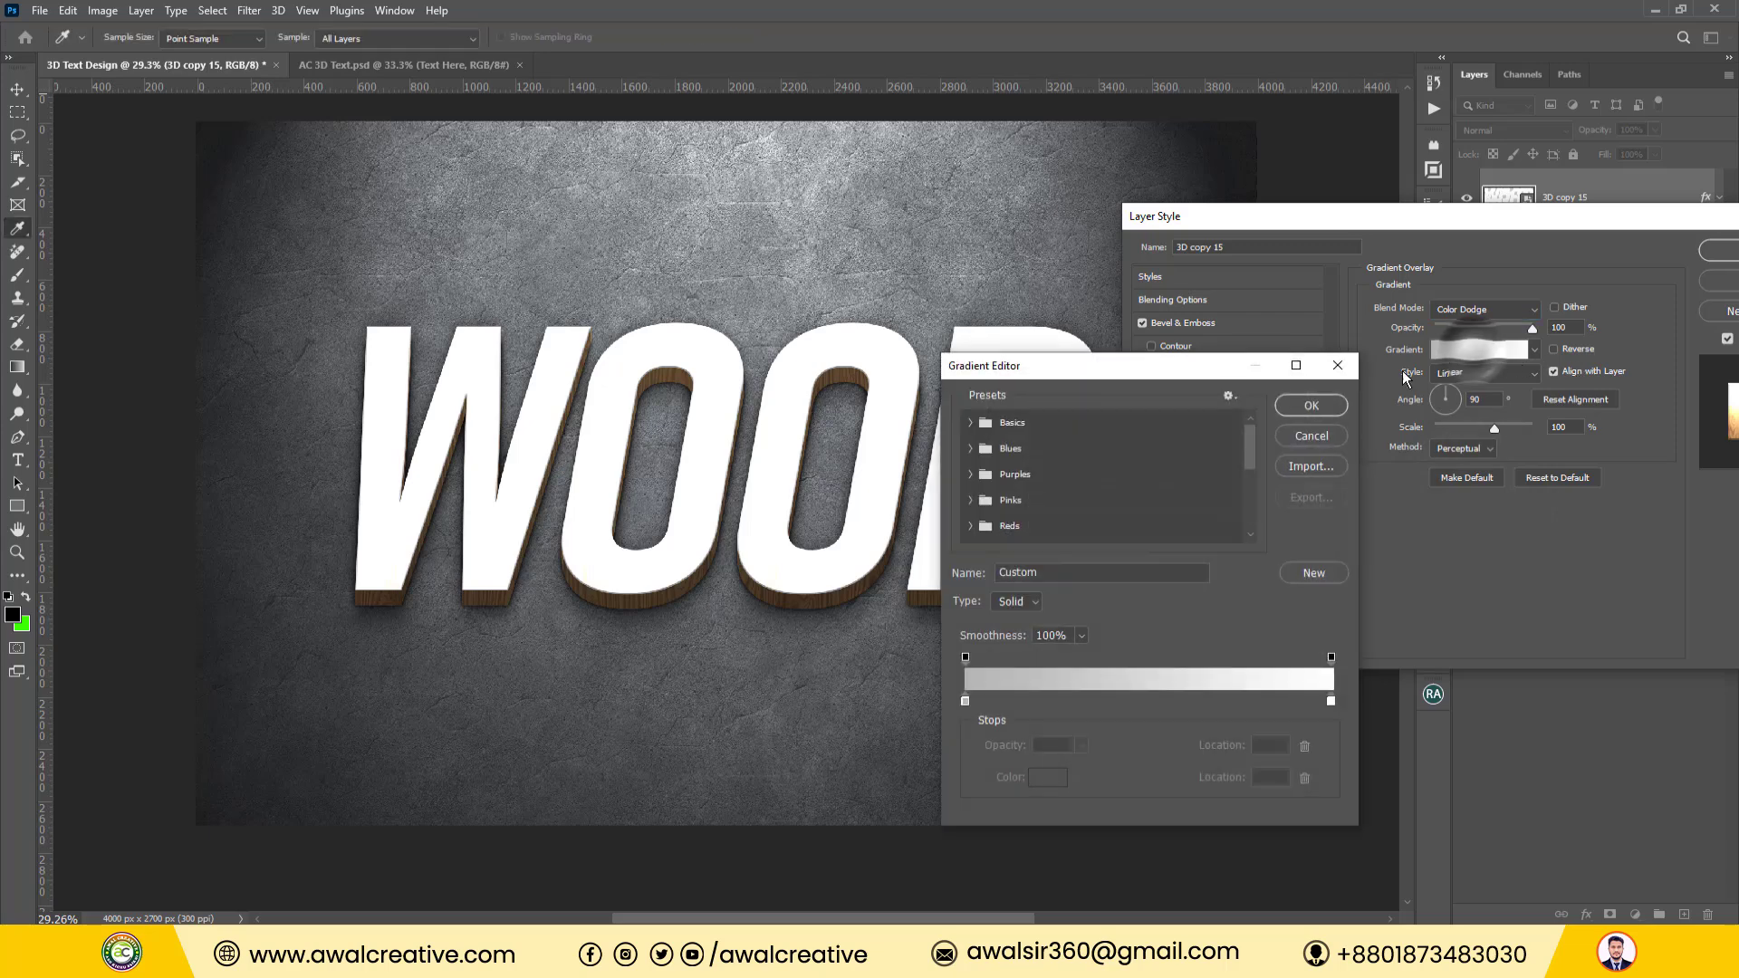
pyautogui.click(964, 701)
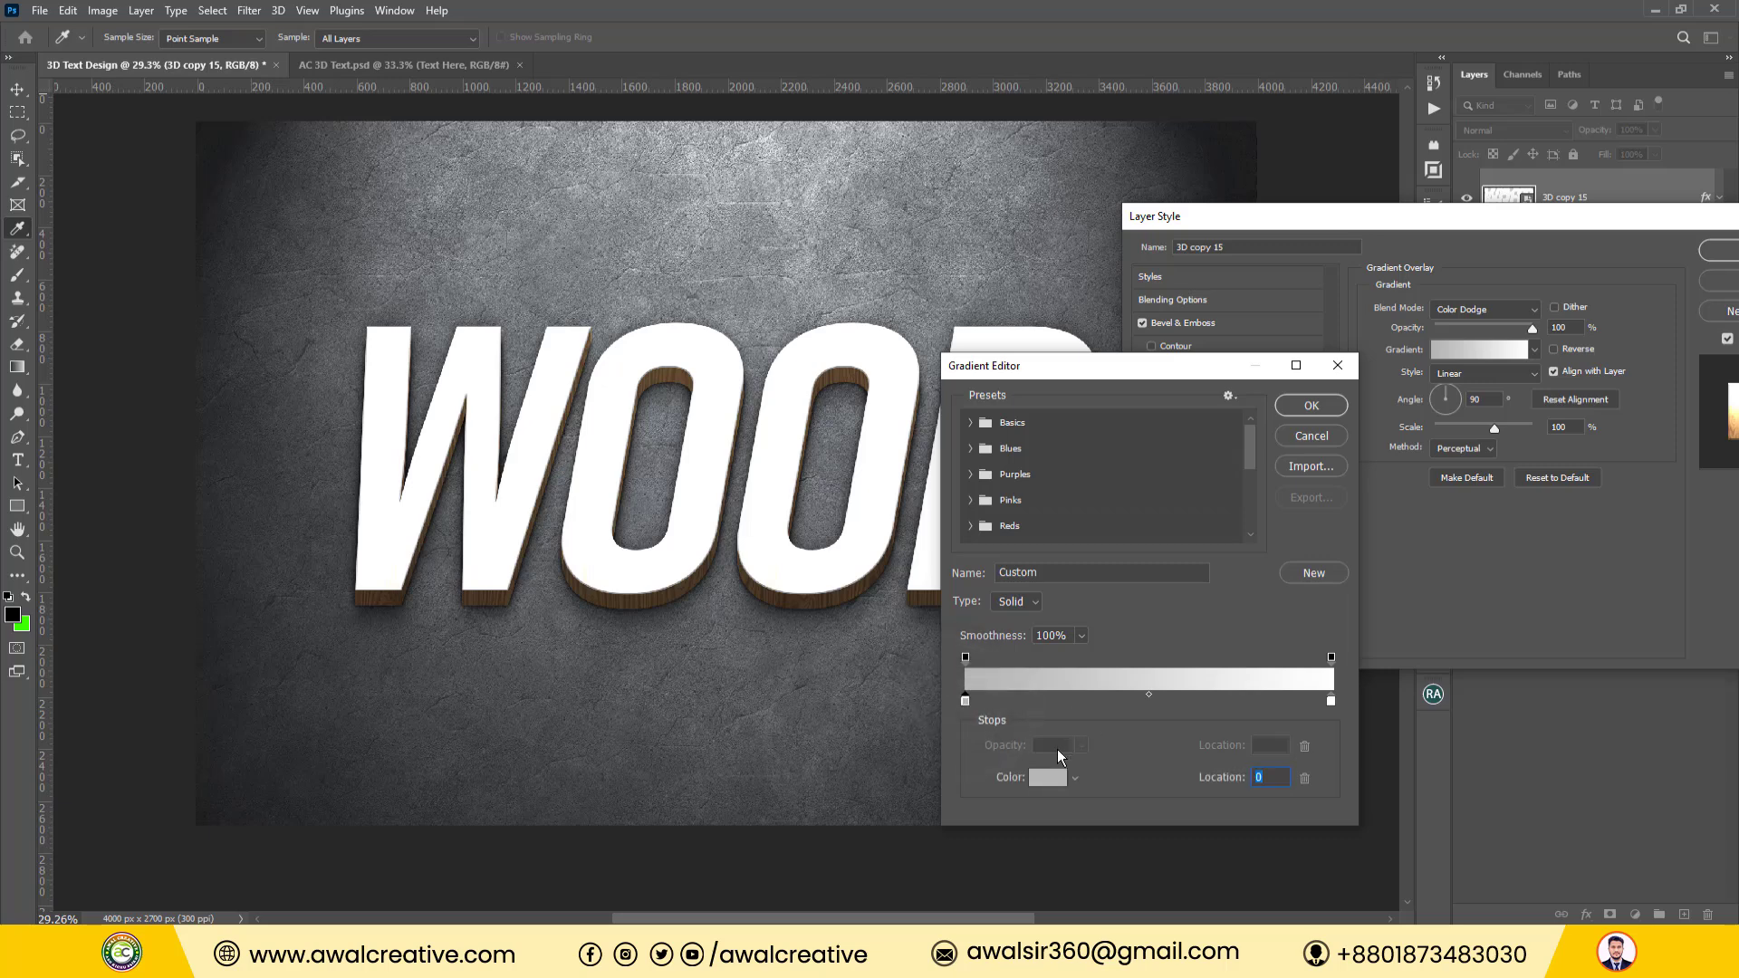
pyautogui.click(1048, 777)
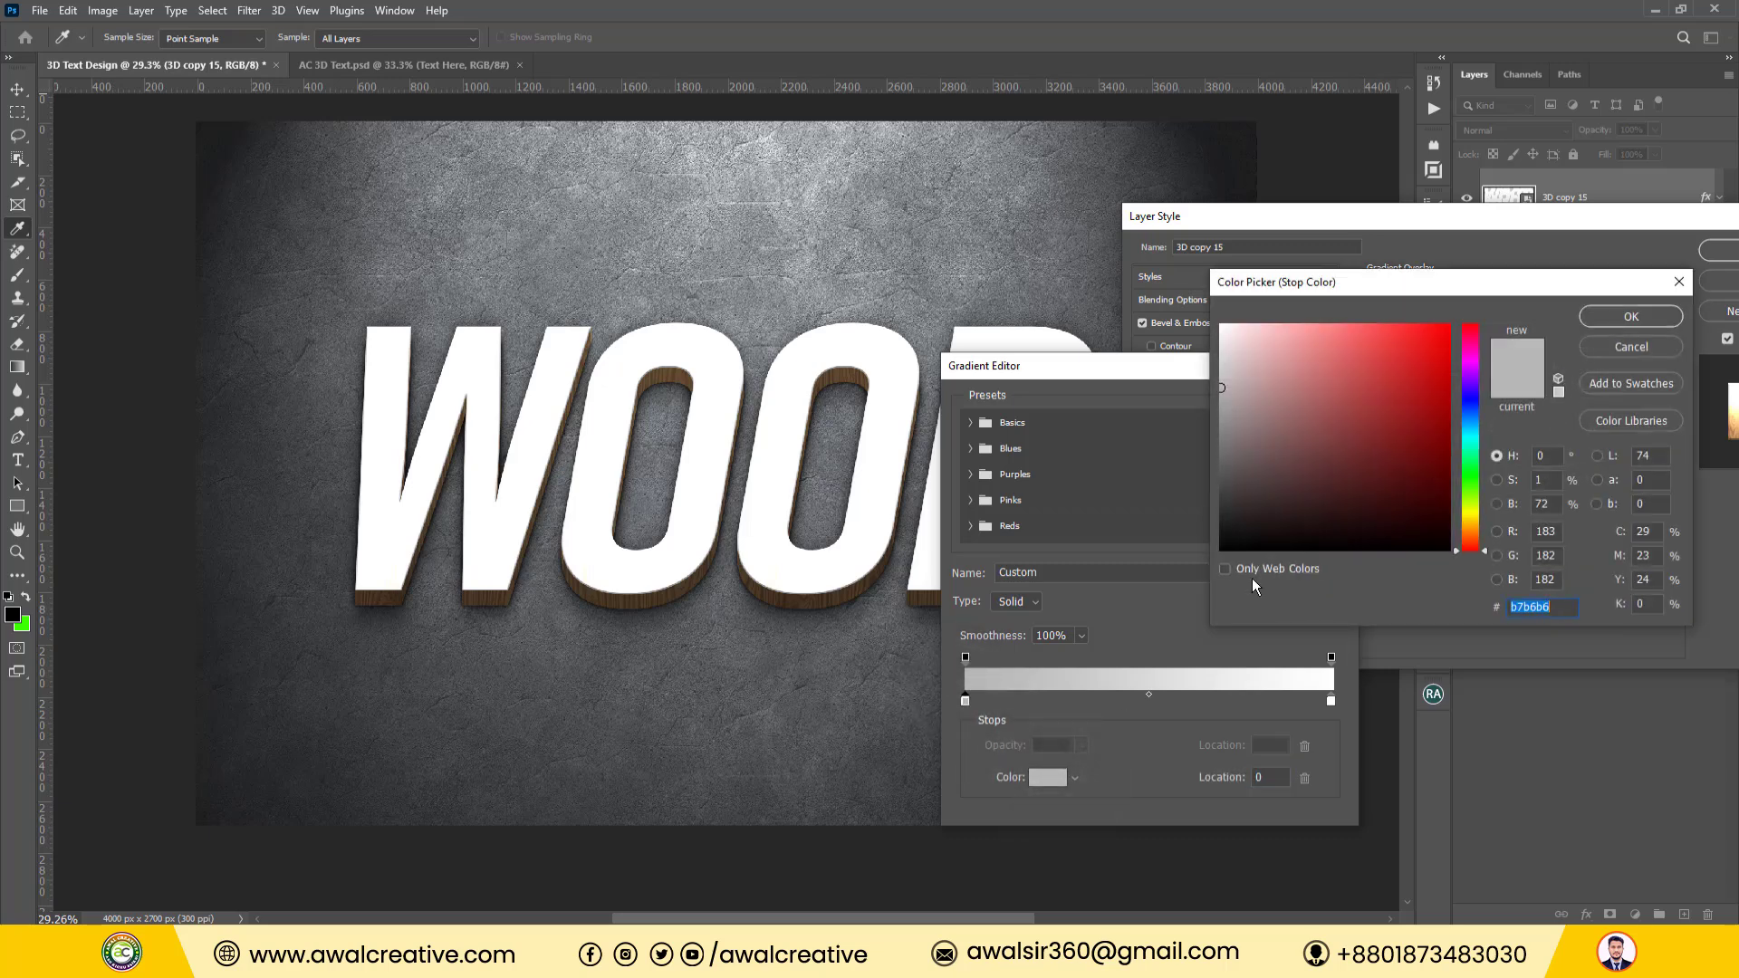
pyautogui.write('959')
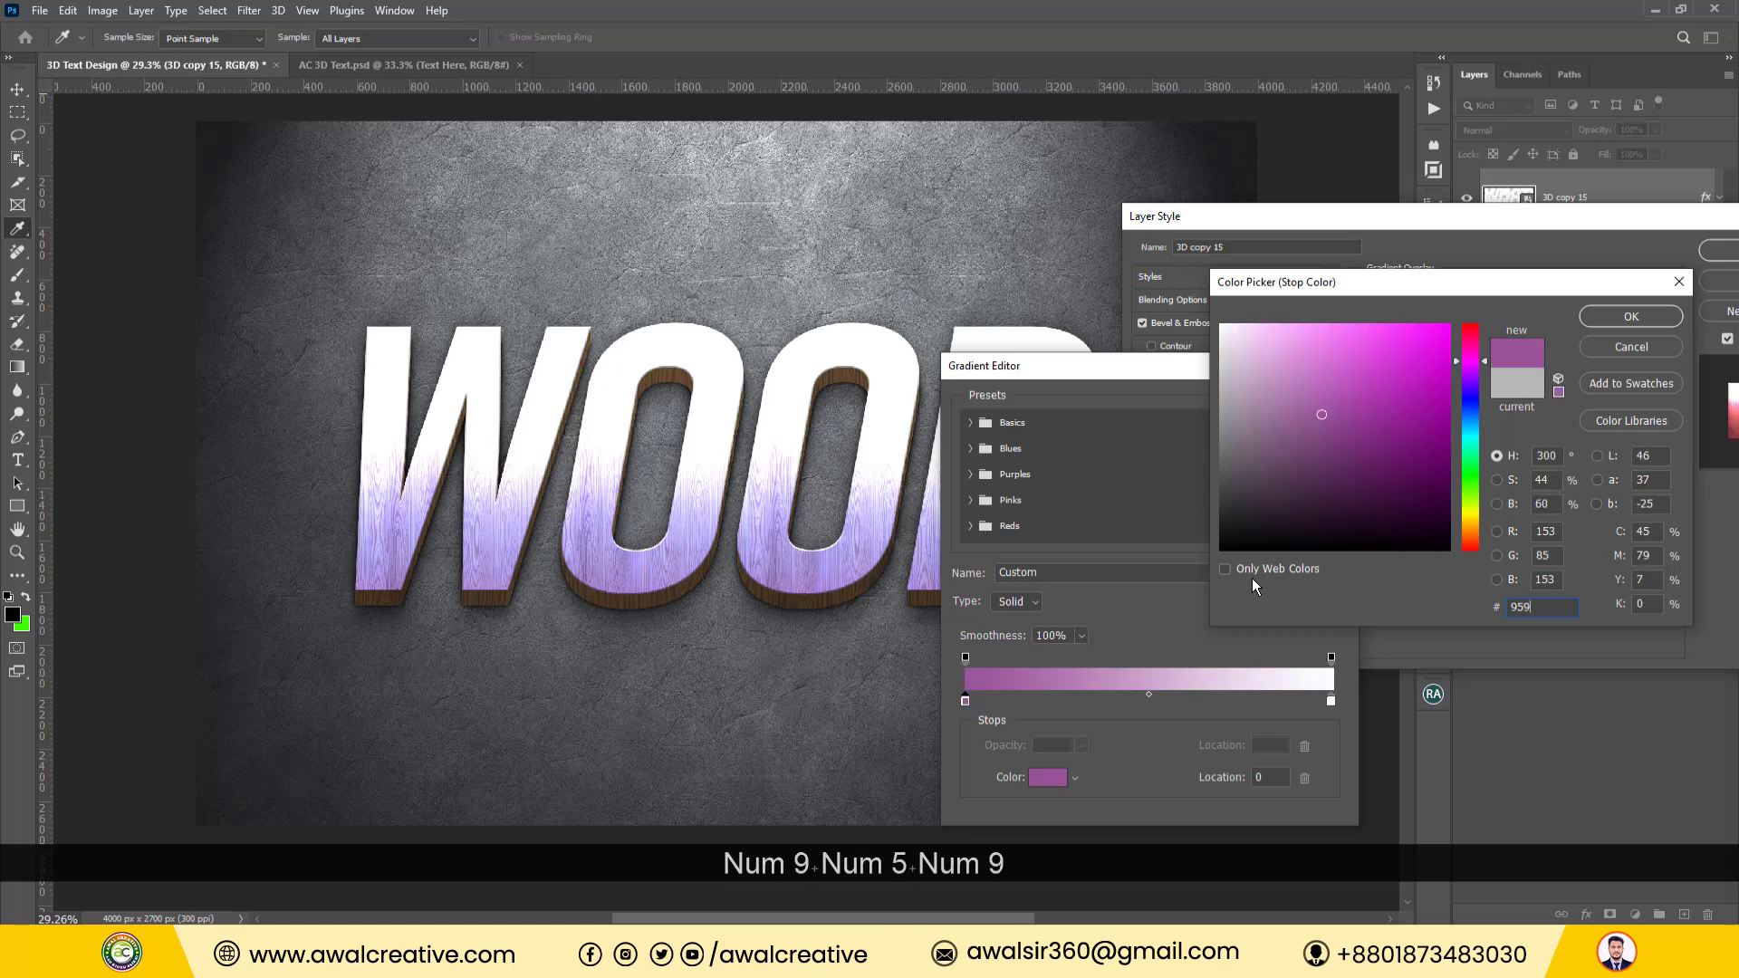
pyautogui.write('393')
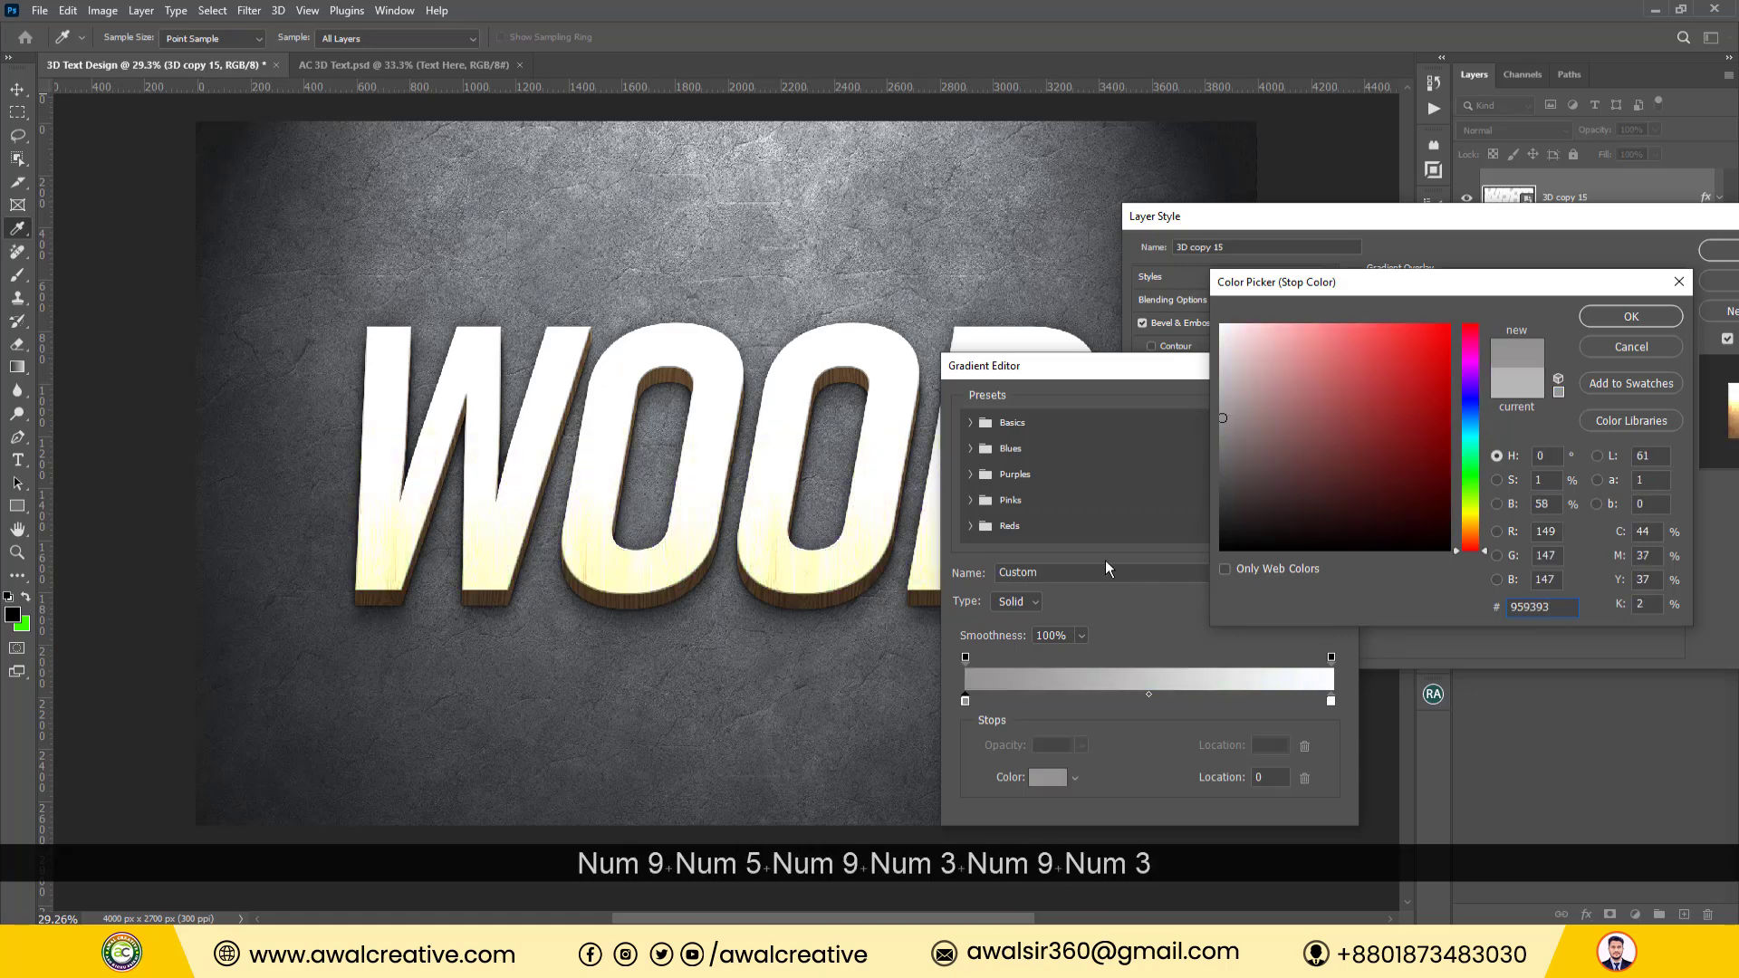
pyautogui.click(1621, 317)
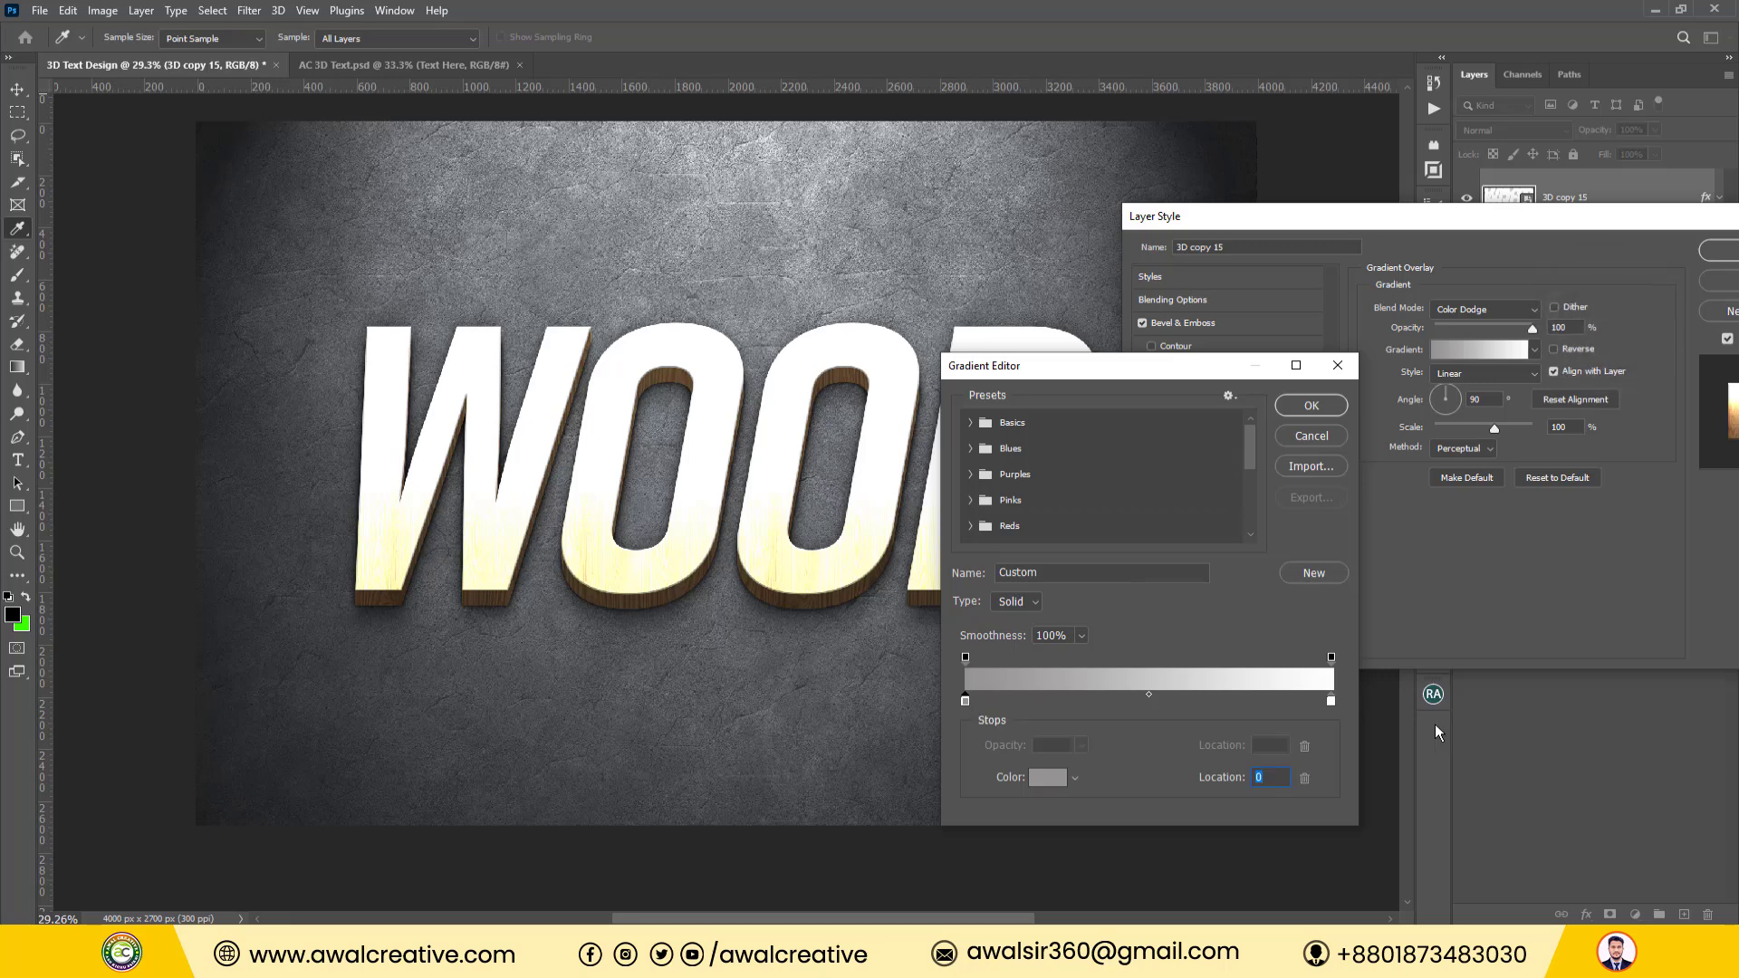
# Set the gradient's end color stop, at location 100, to #000000 and accept the edited gradient.
pyautogui.click(1331, 700)
pyautogui.click(1049, 779)
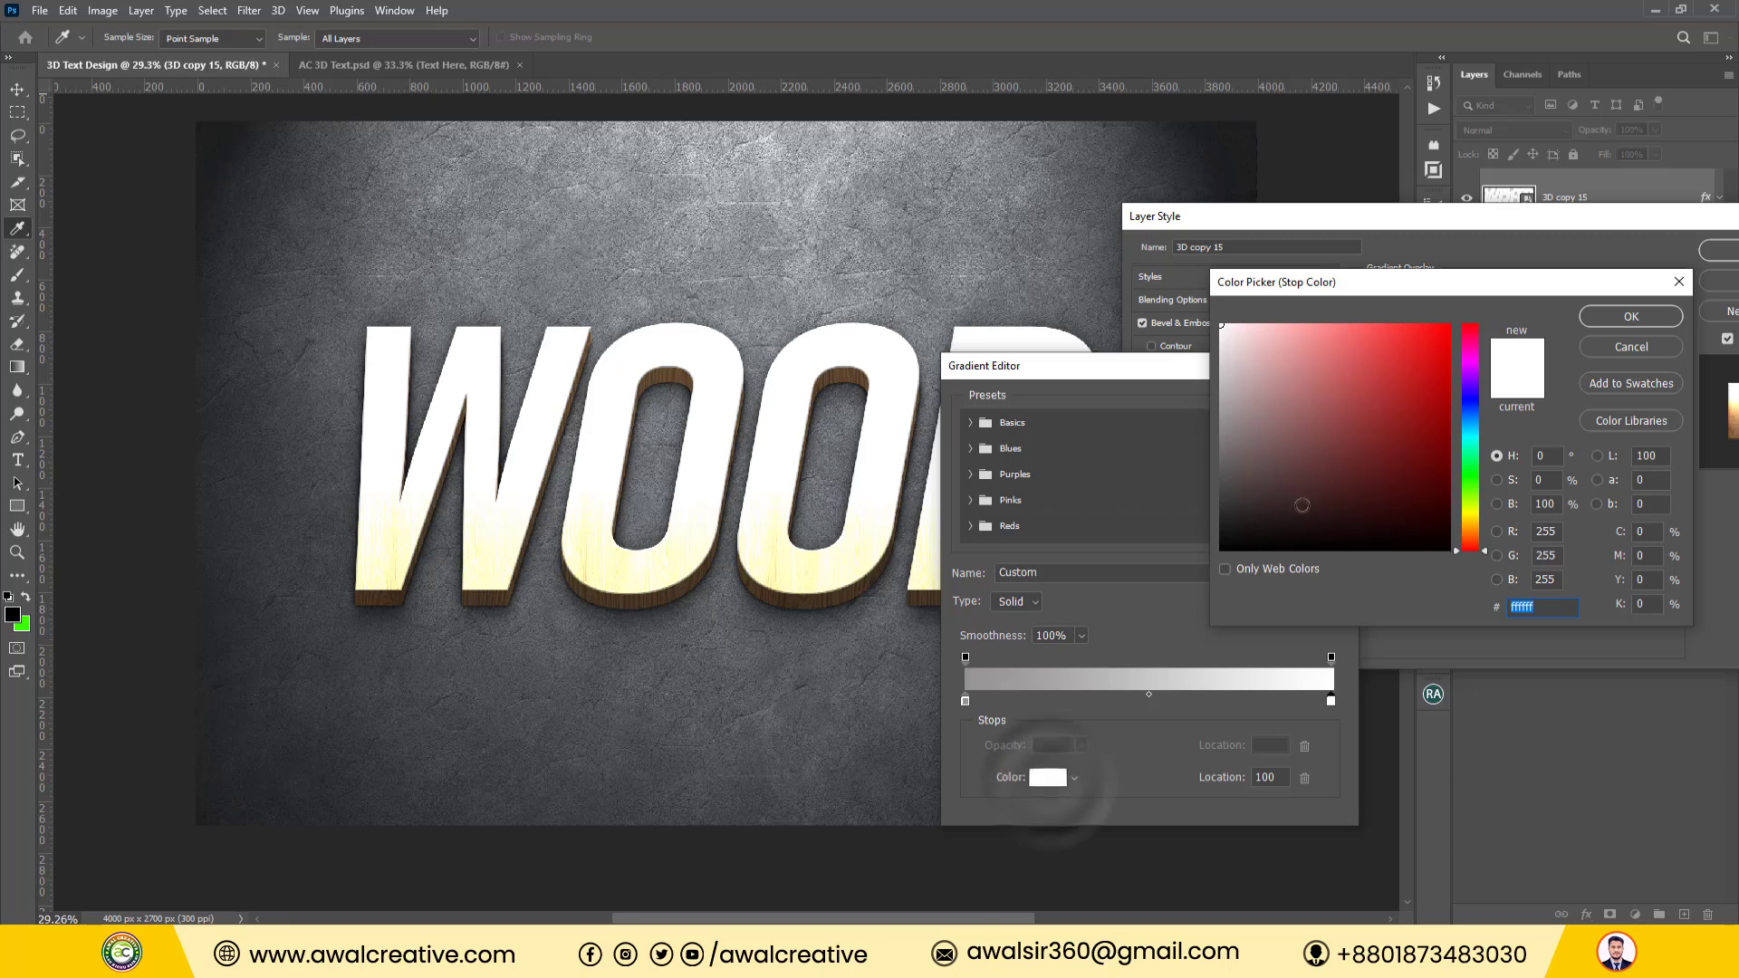
pyautogui.write('000000')
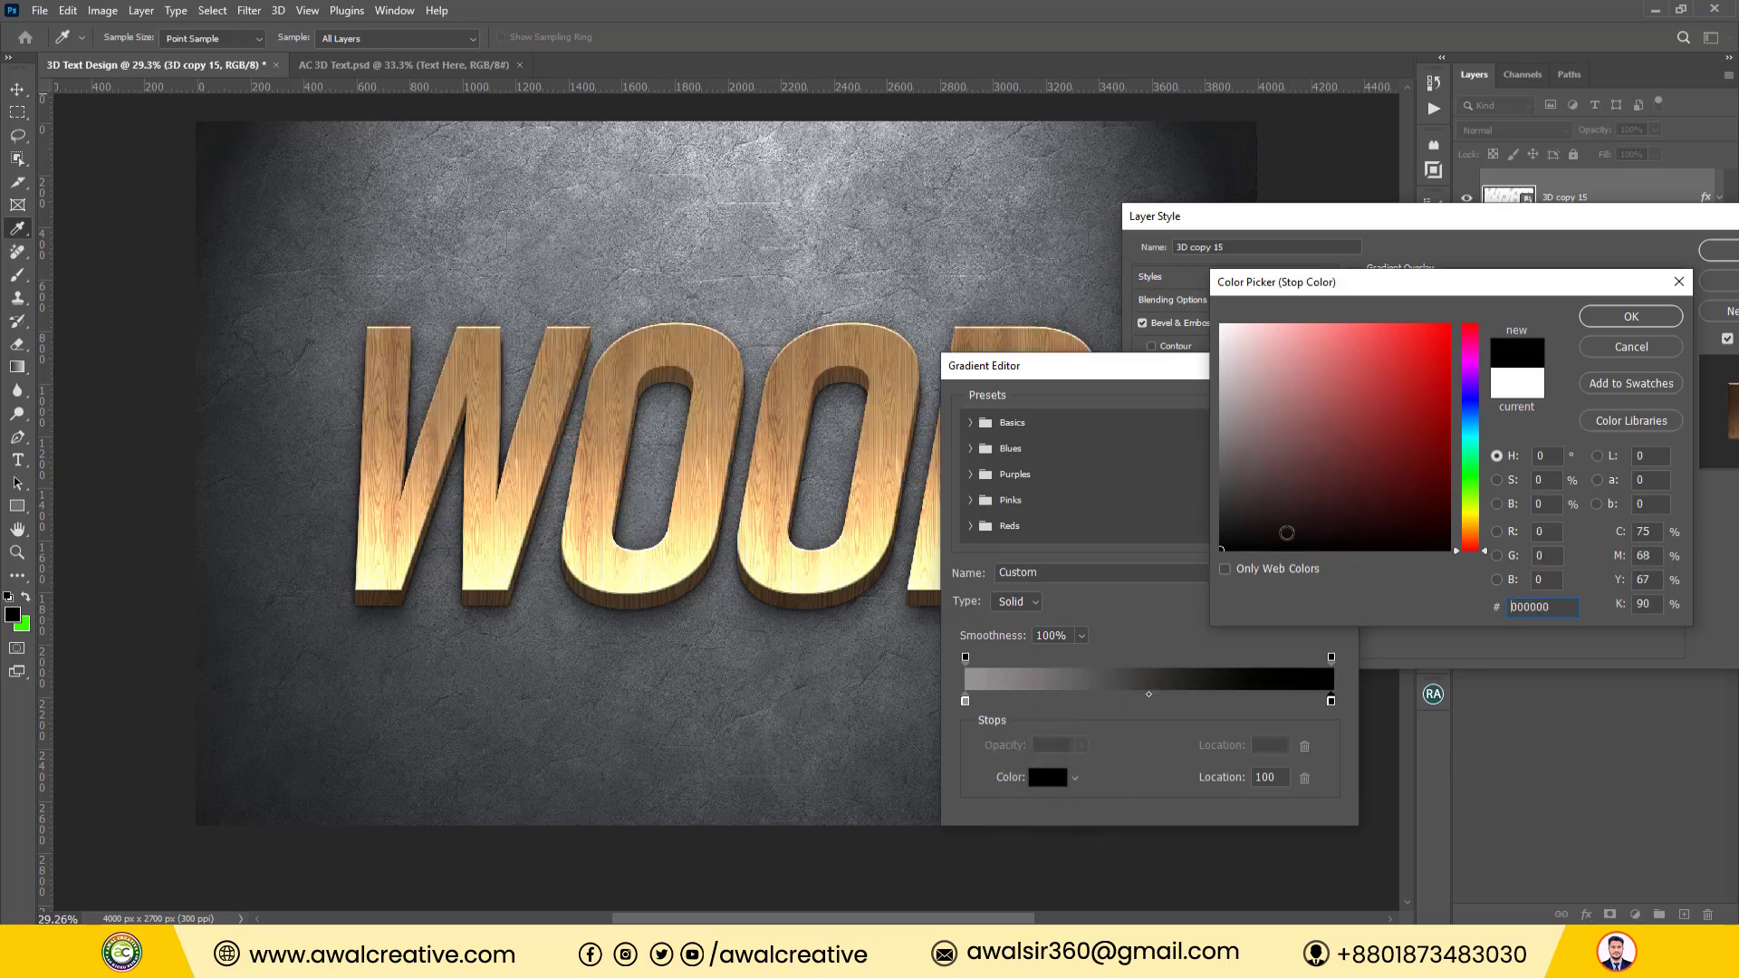
pyautogui.click(1630, 317)
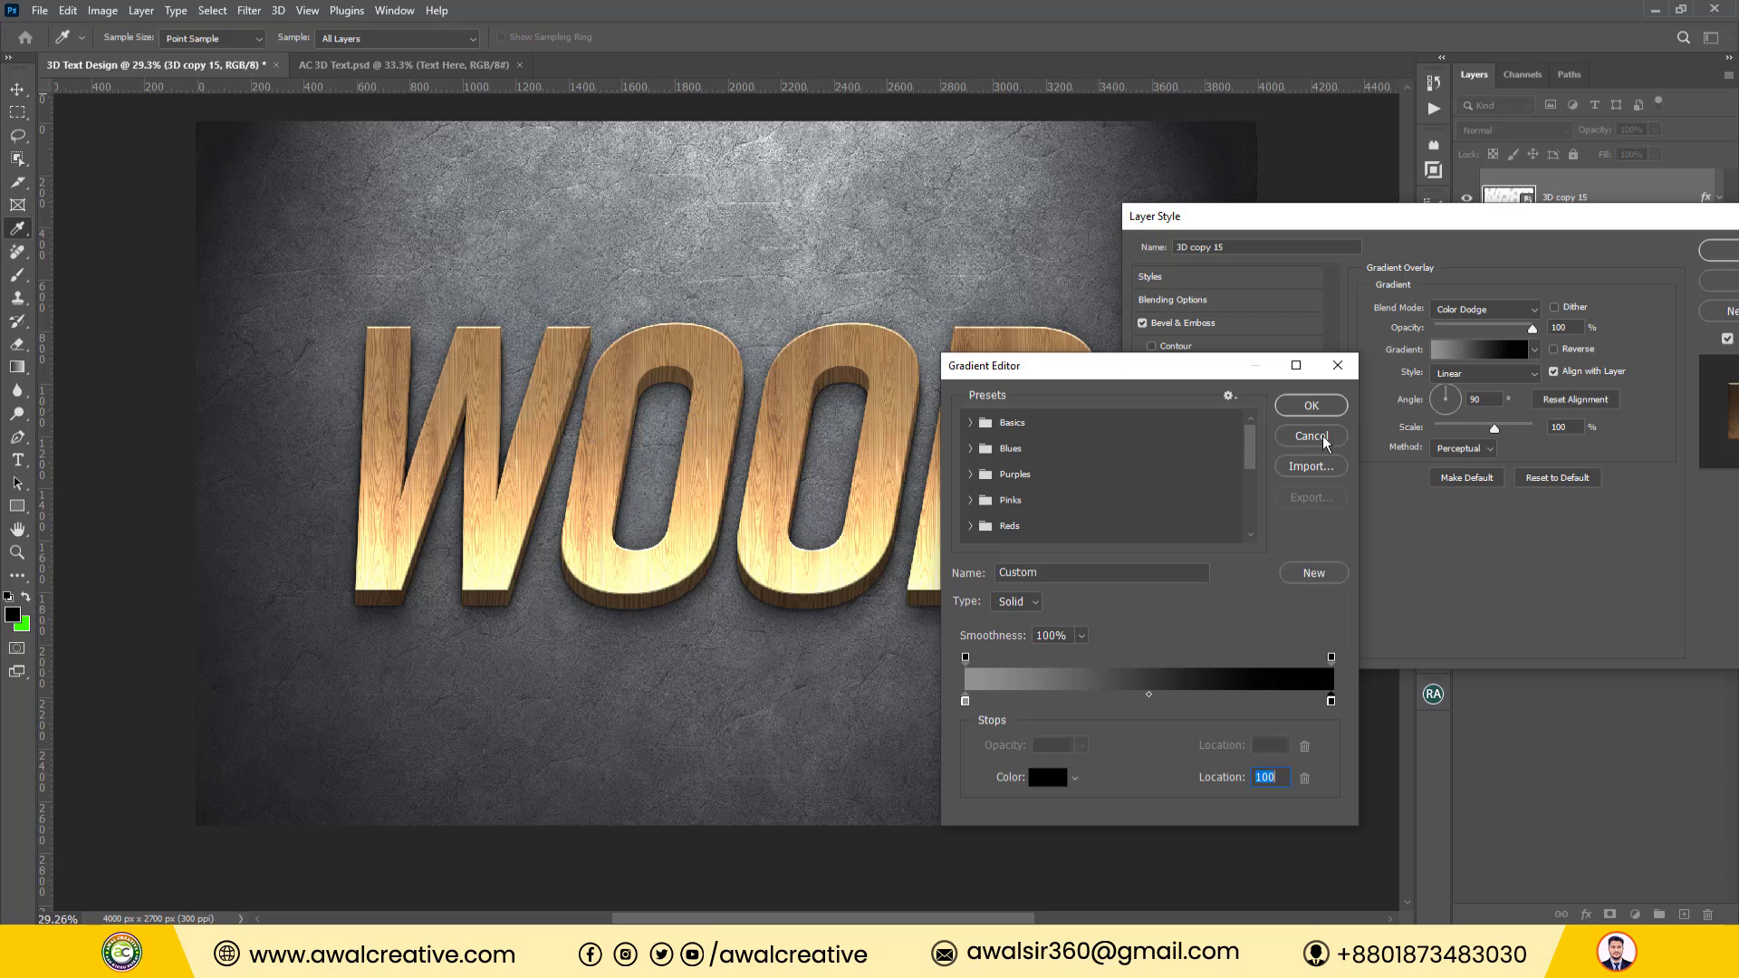
pyautogui.click(1312, 406)
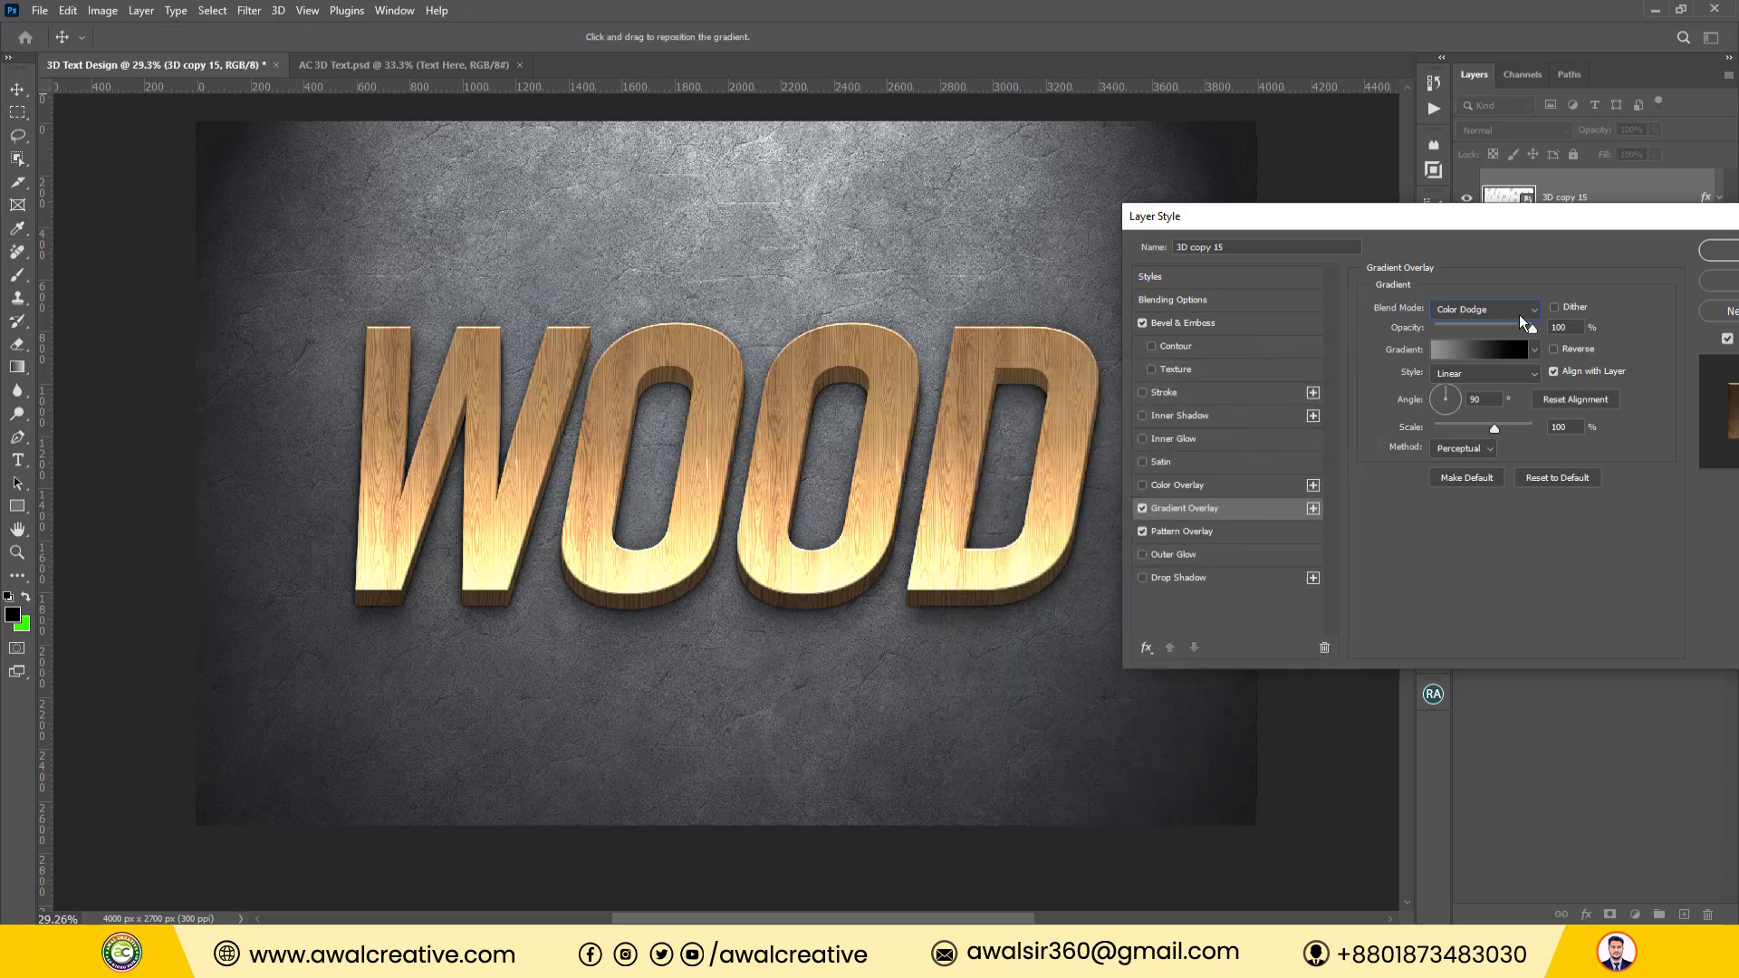
# Set the Gradient Overlay's opacity to 55% and its angle to -90°.
pyautogui.click(1562, 327)
pyautogui.write('50')
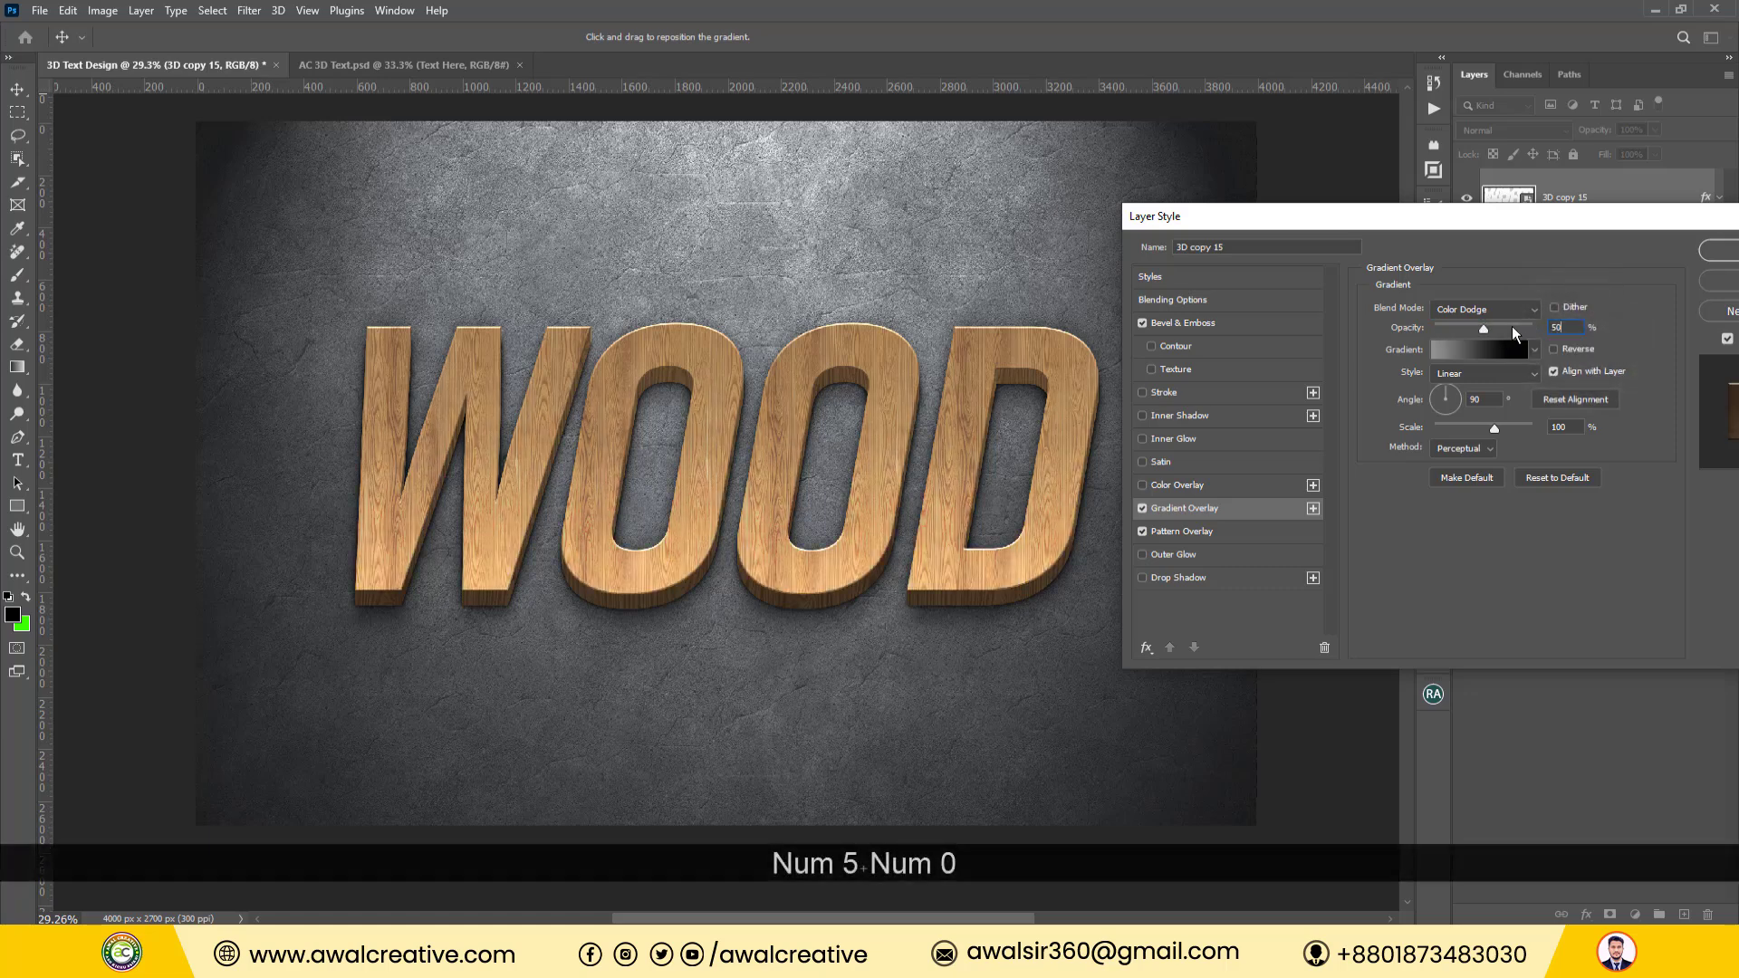
pyautogui.press('BackSpace')
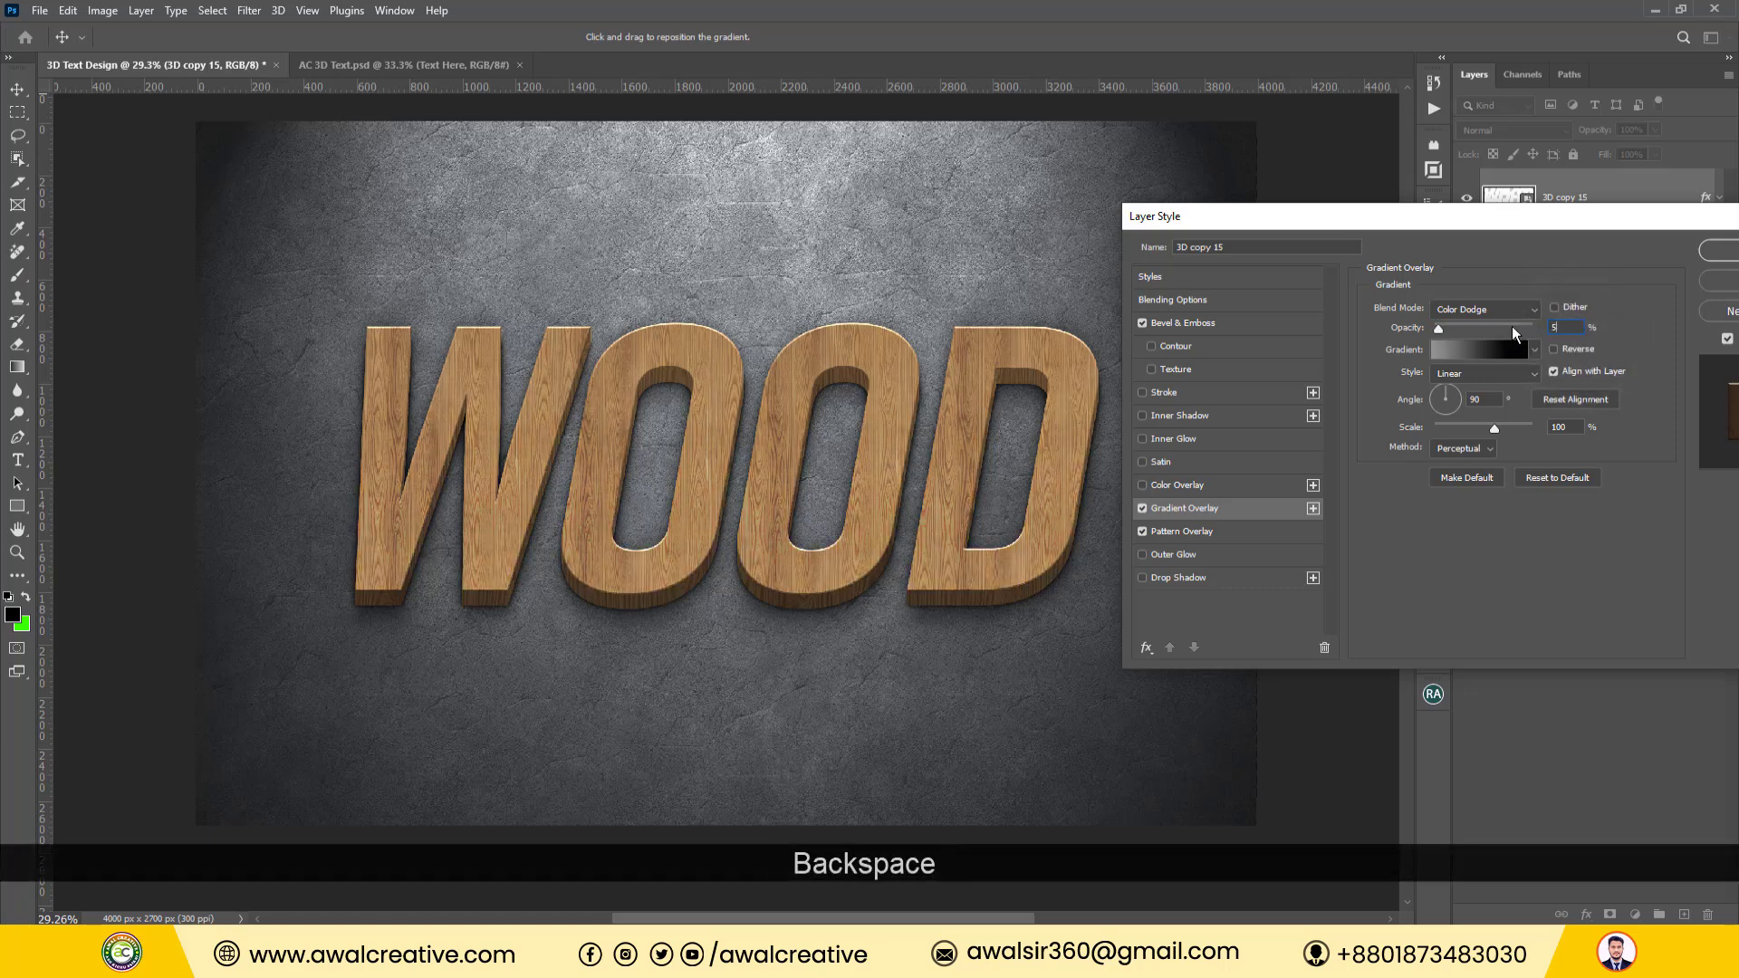
pyautogui.write('5')
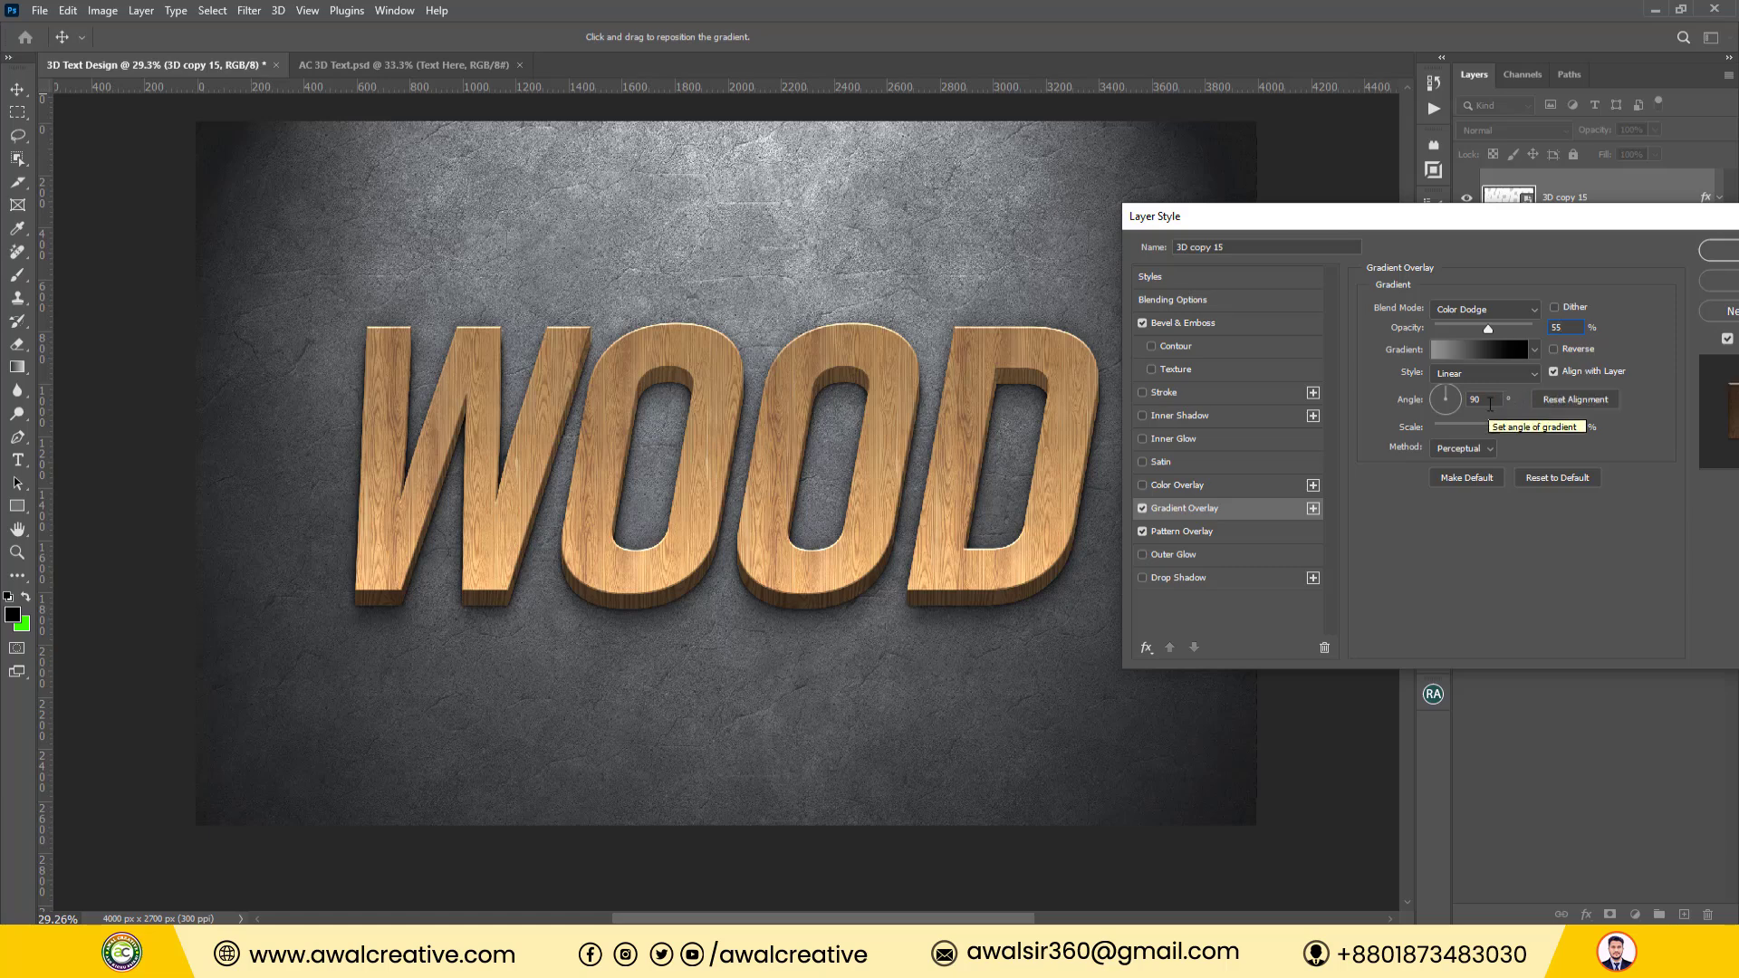
pyautogui.doubleClick(1478, 400)
pyautogui.write('-9')
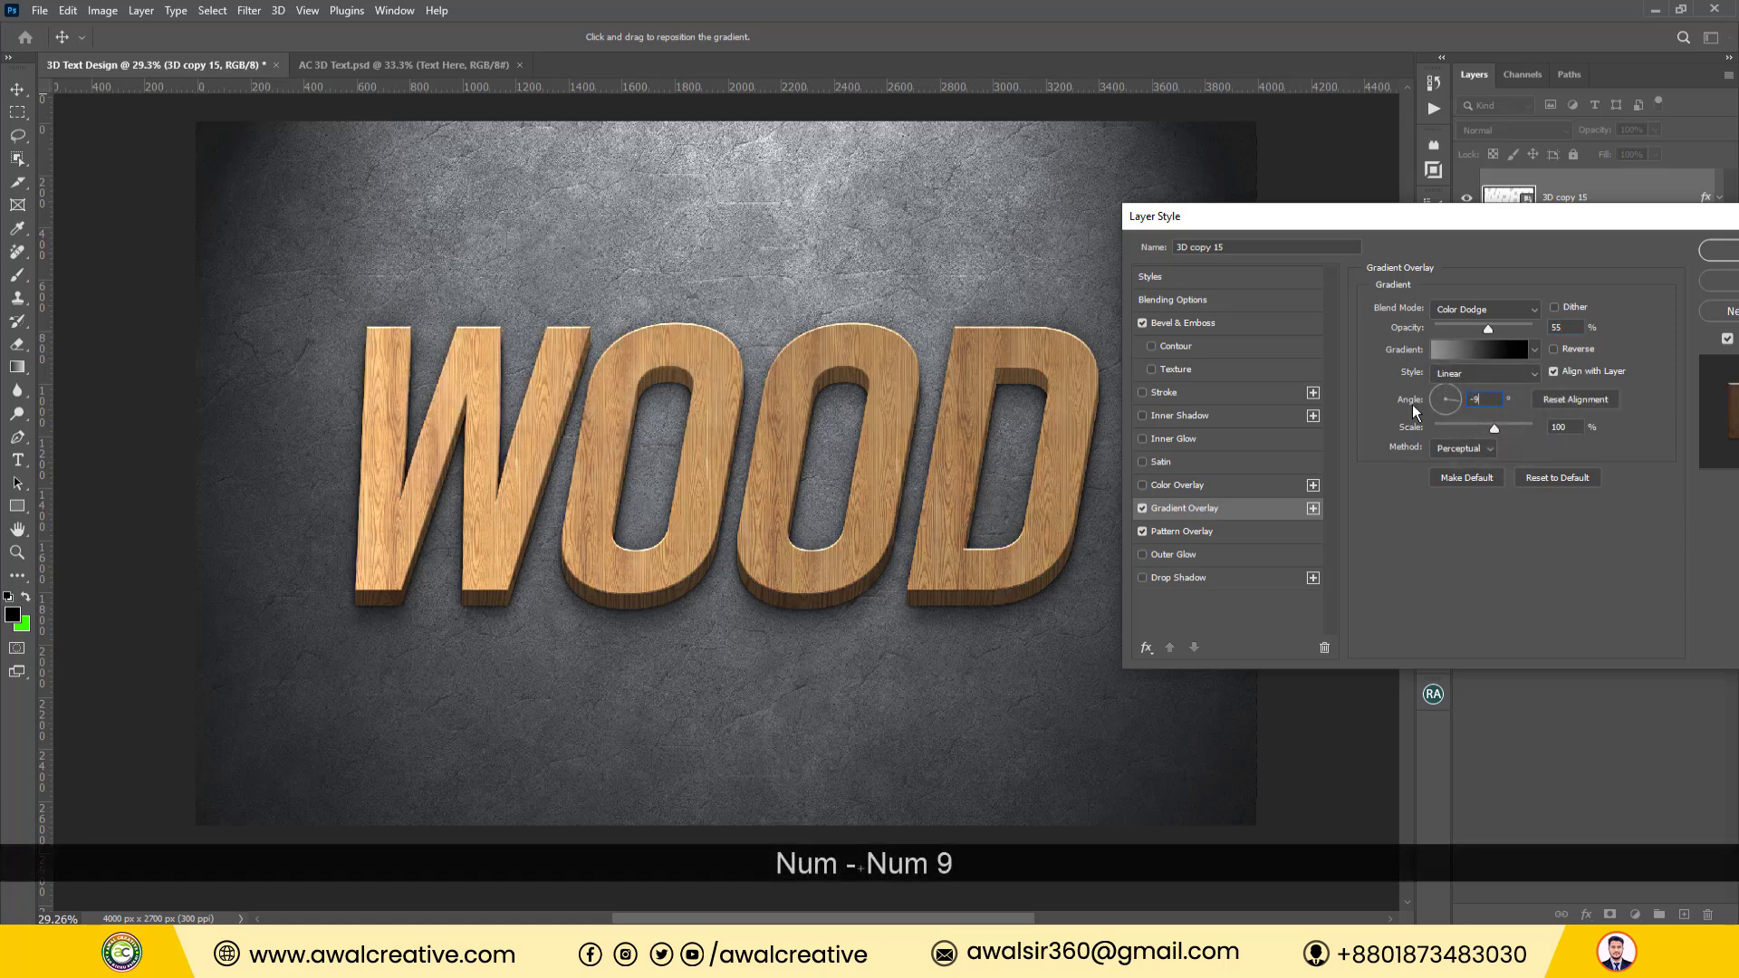
pyautogui.write('0')
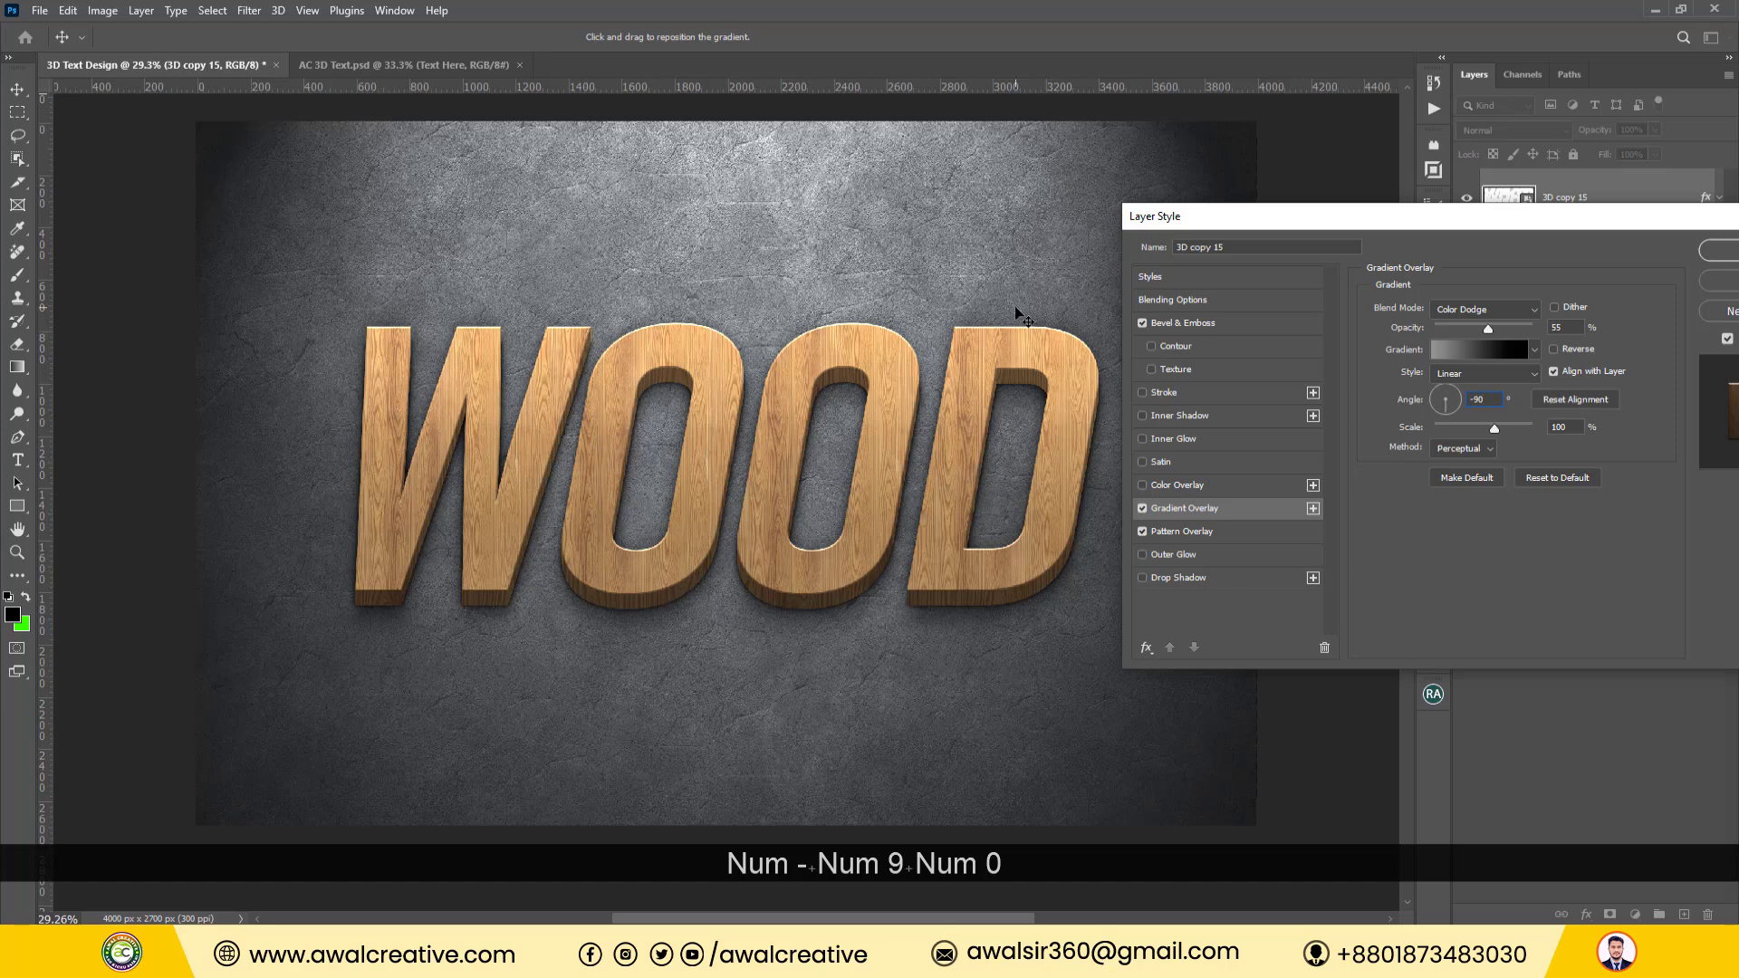
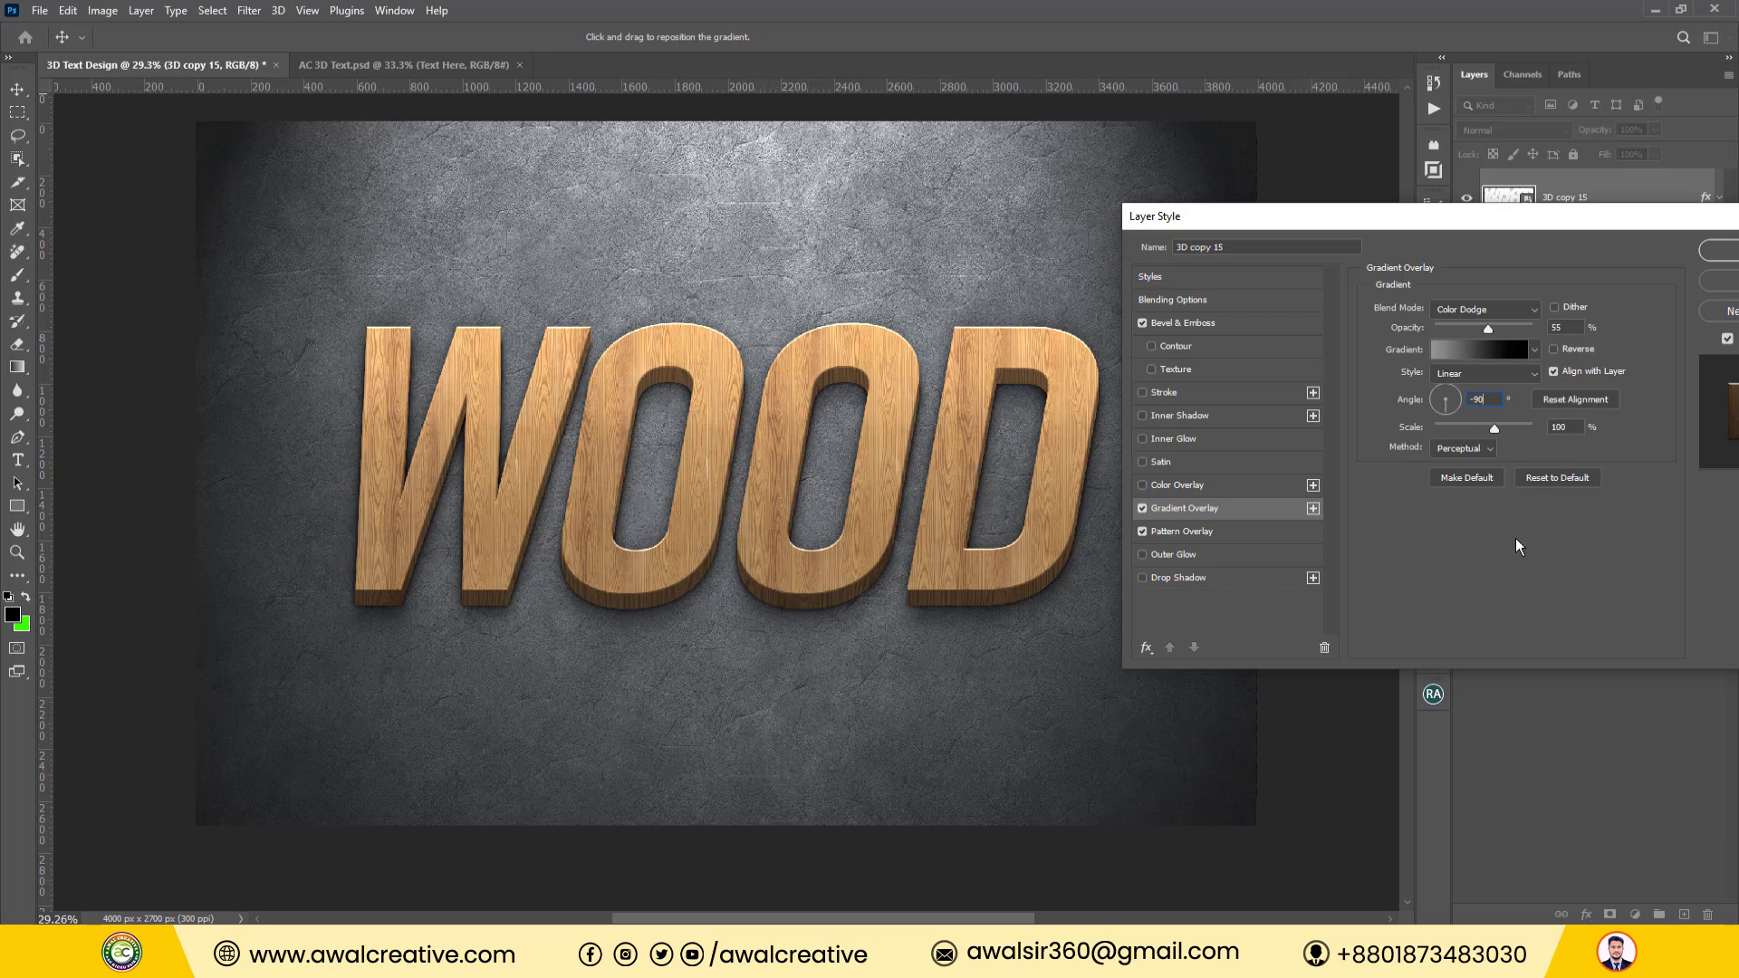
# Change the copy's Bevel & Emboss technique to Chisel Hard and set its depth to 594%.
pyautogui.click(1197, 318)
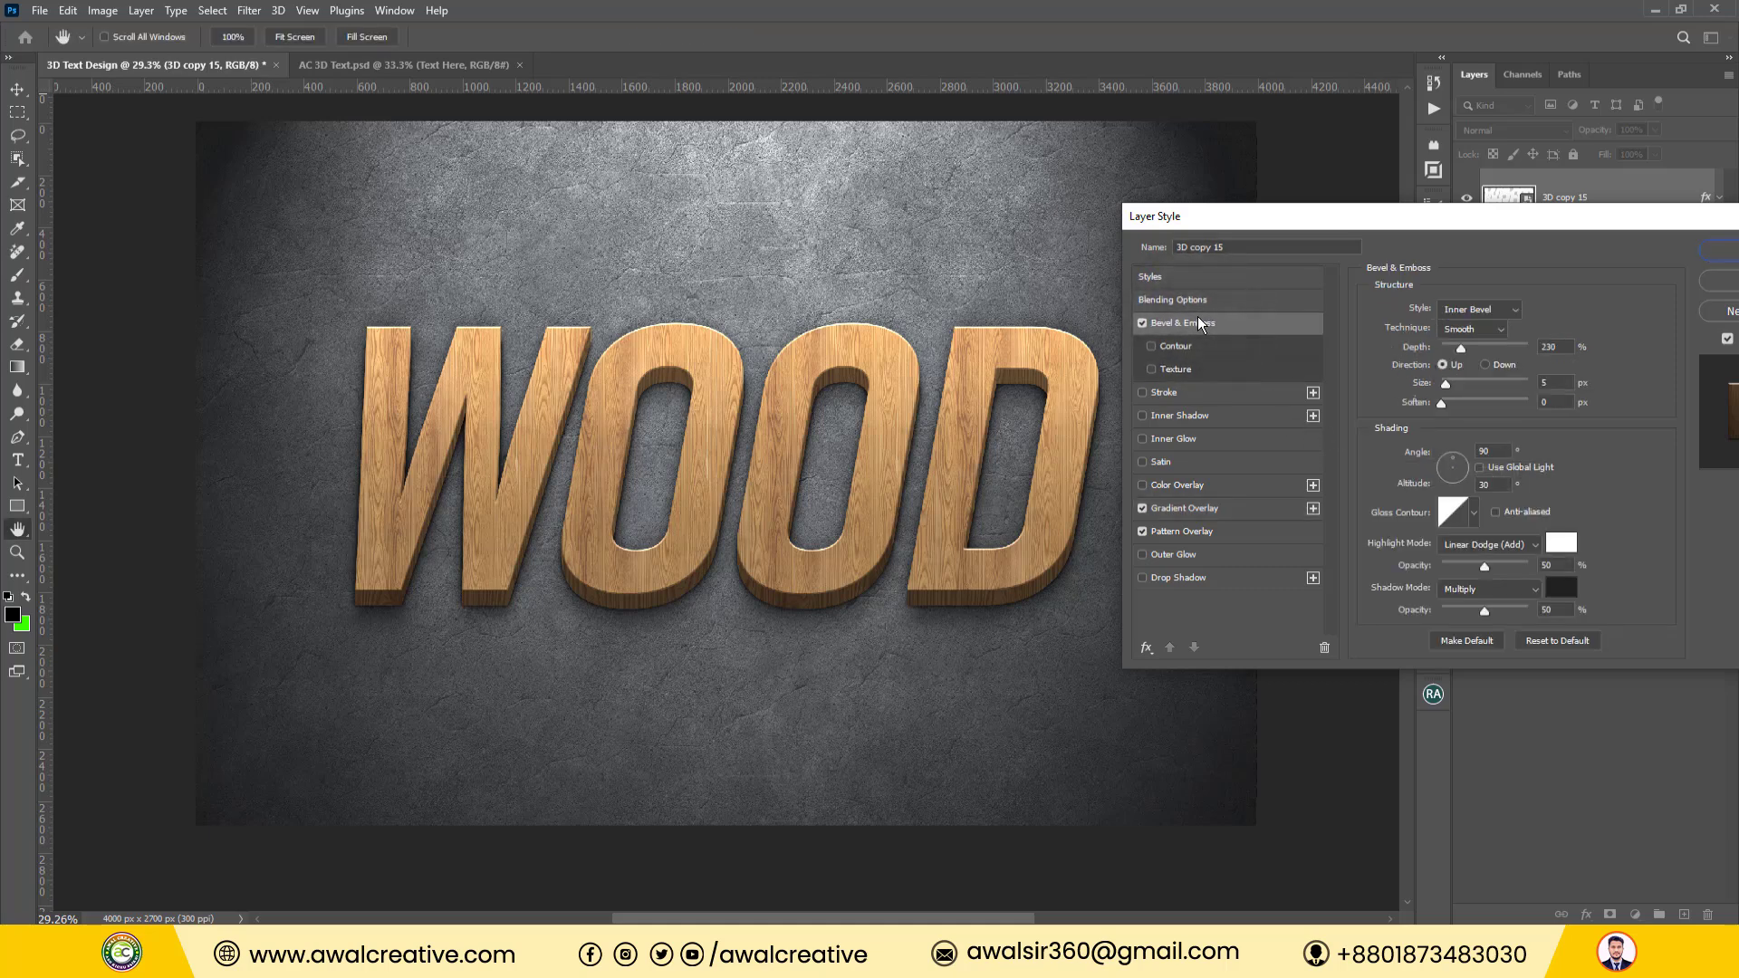
pyautogui.click(1480, 328)
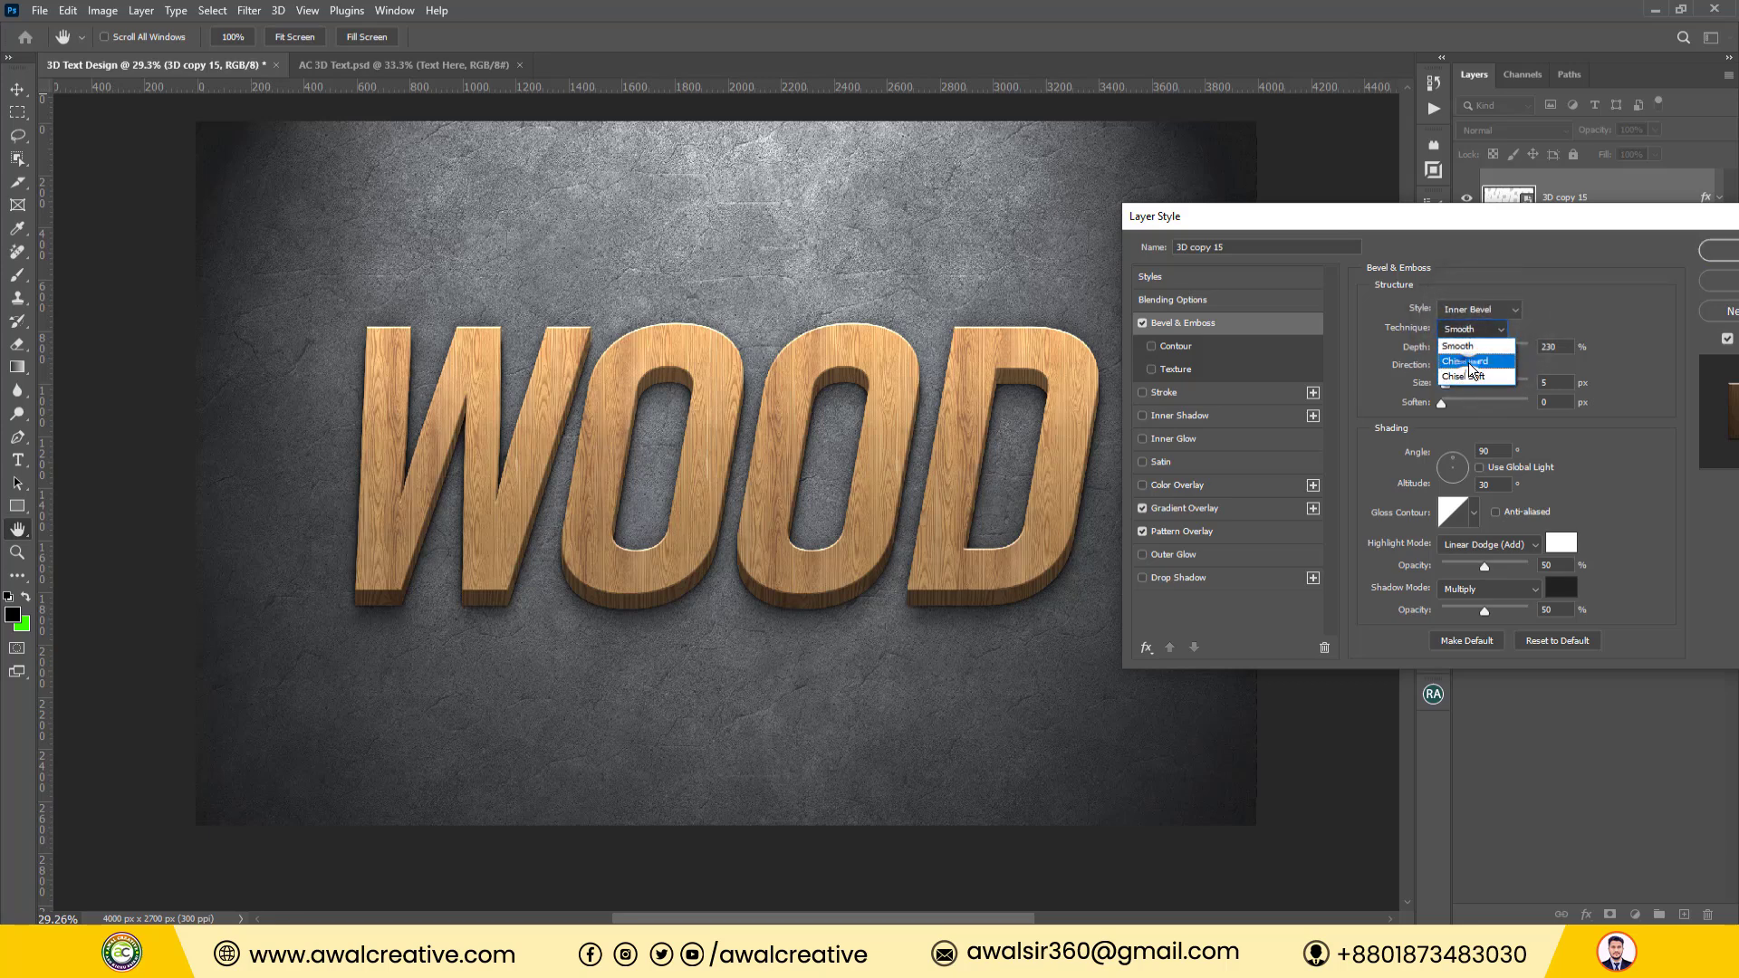
pyautogui.click(1469, 363)
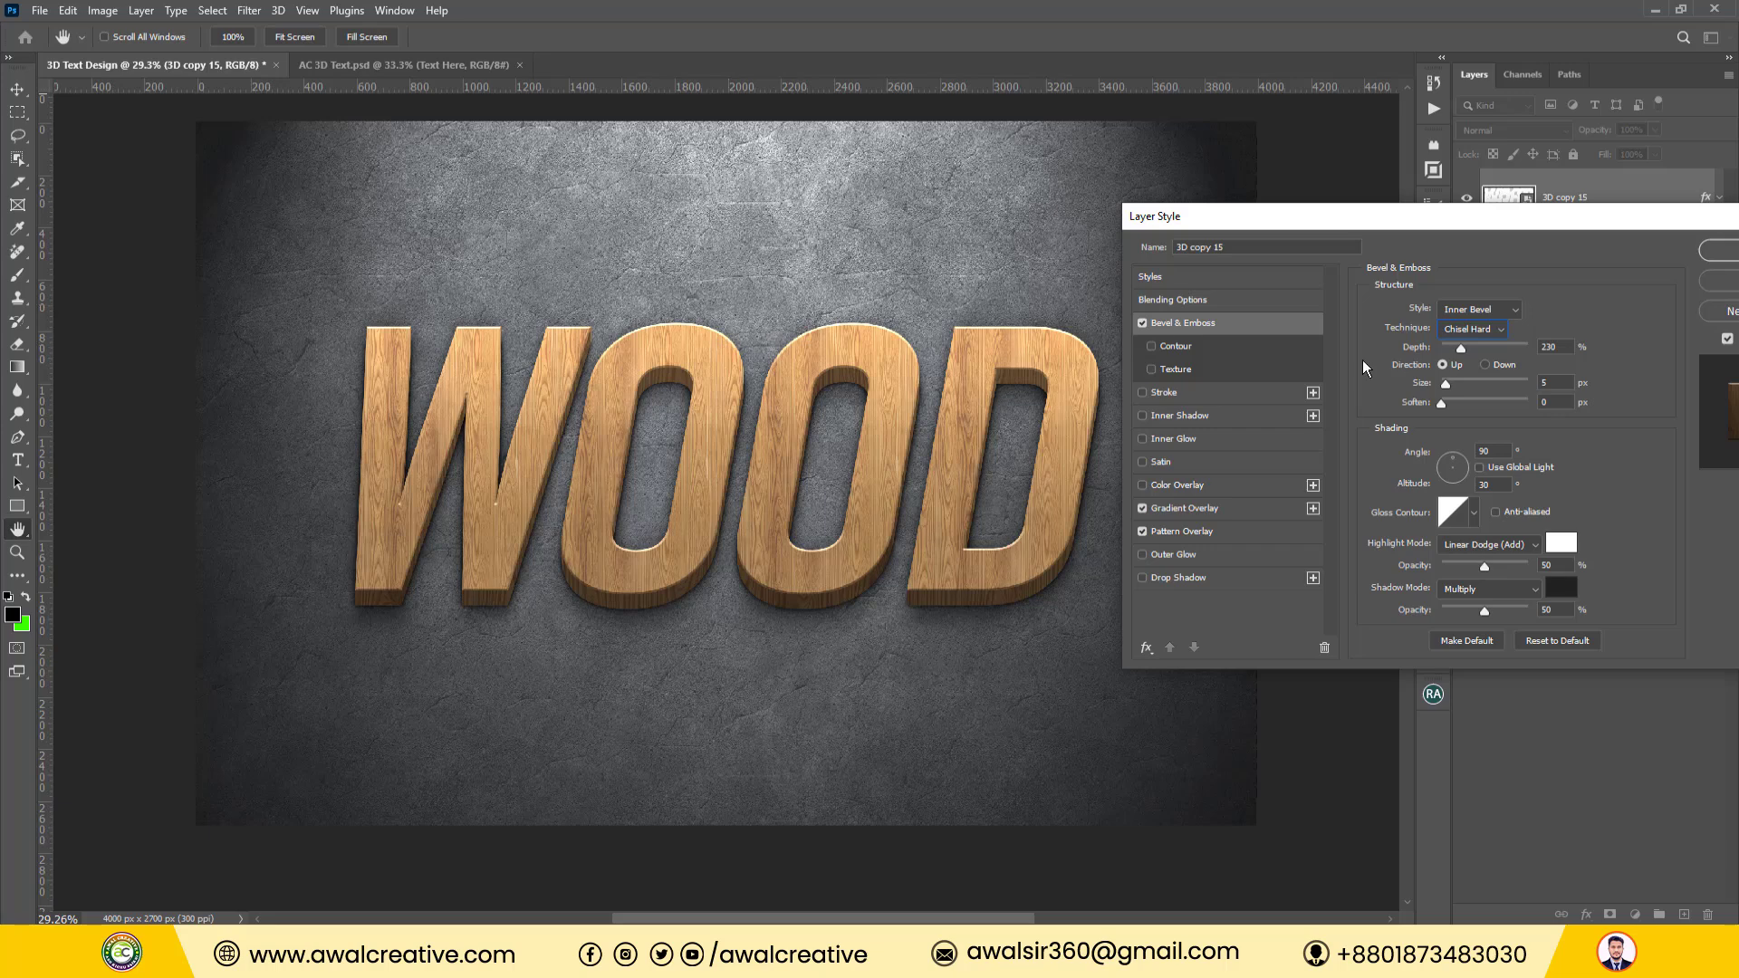
pyautogui.doubleClick(1561, 347)
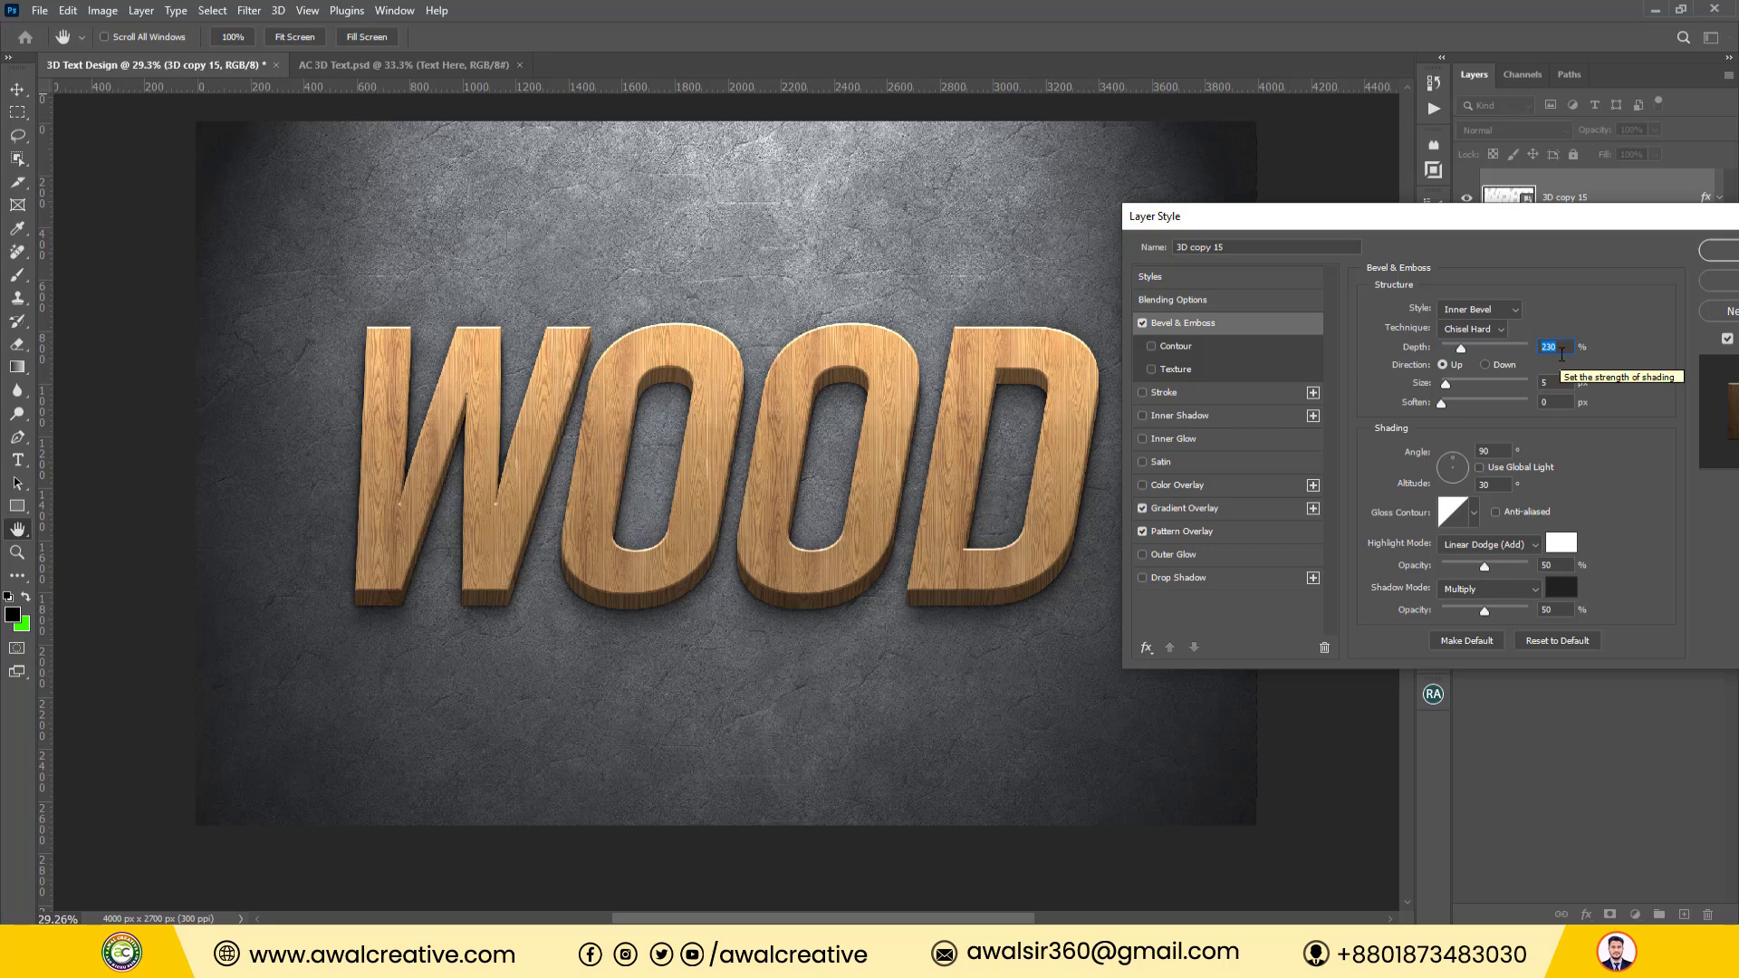
pyautogui.write('600')
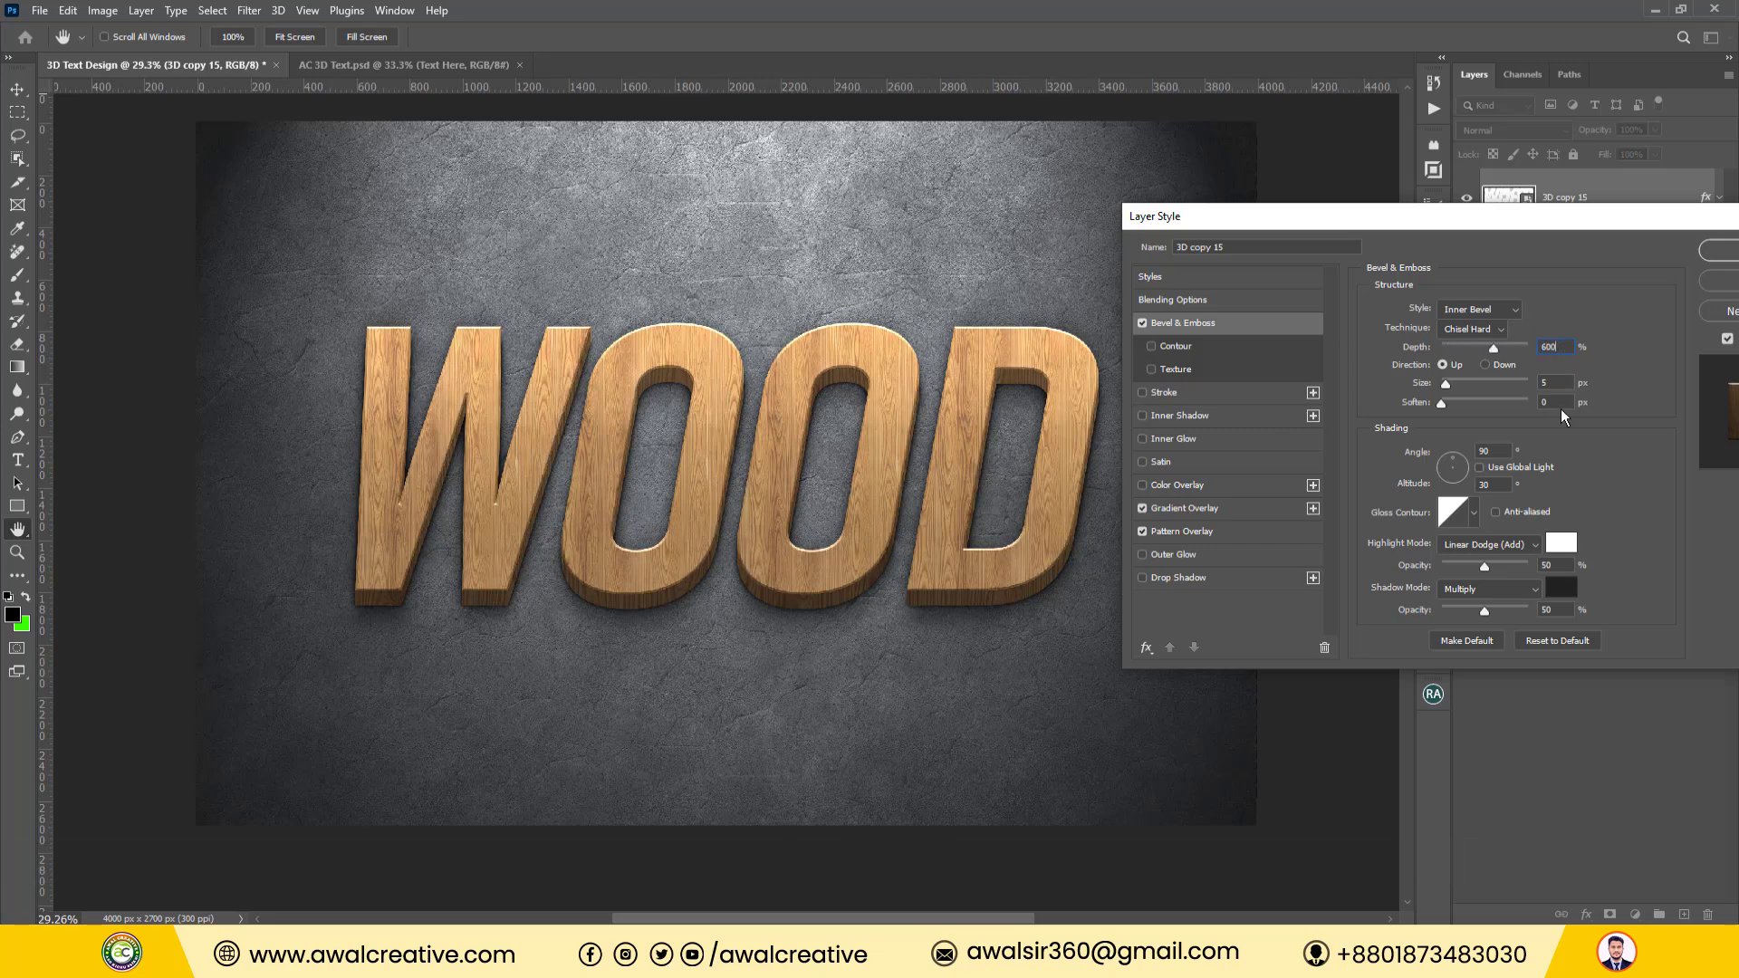
pyautogui.doubleClick(1550, 347)
pyautogui.write('594')
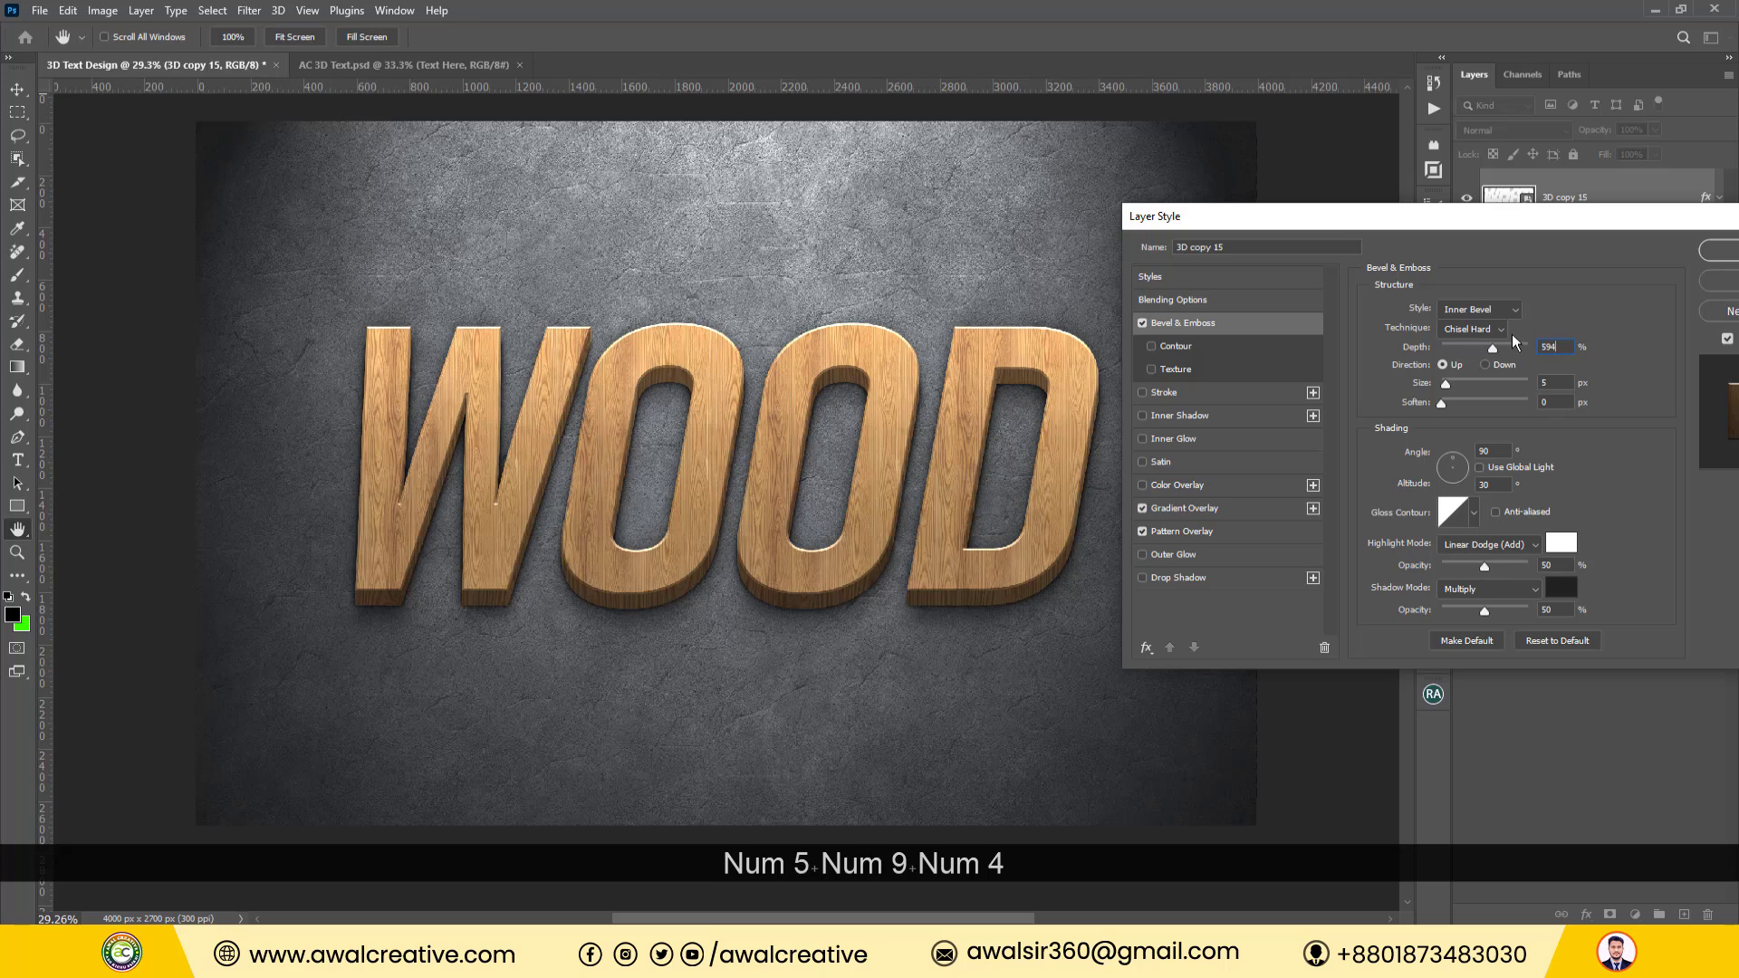
# Set the bevel's direction to Up, its size to 6 px and its soften value to 2 px.
pyautogui.click(1446, 364)
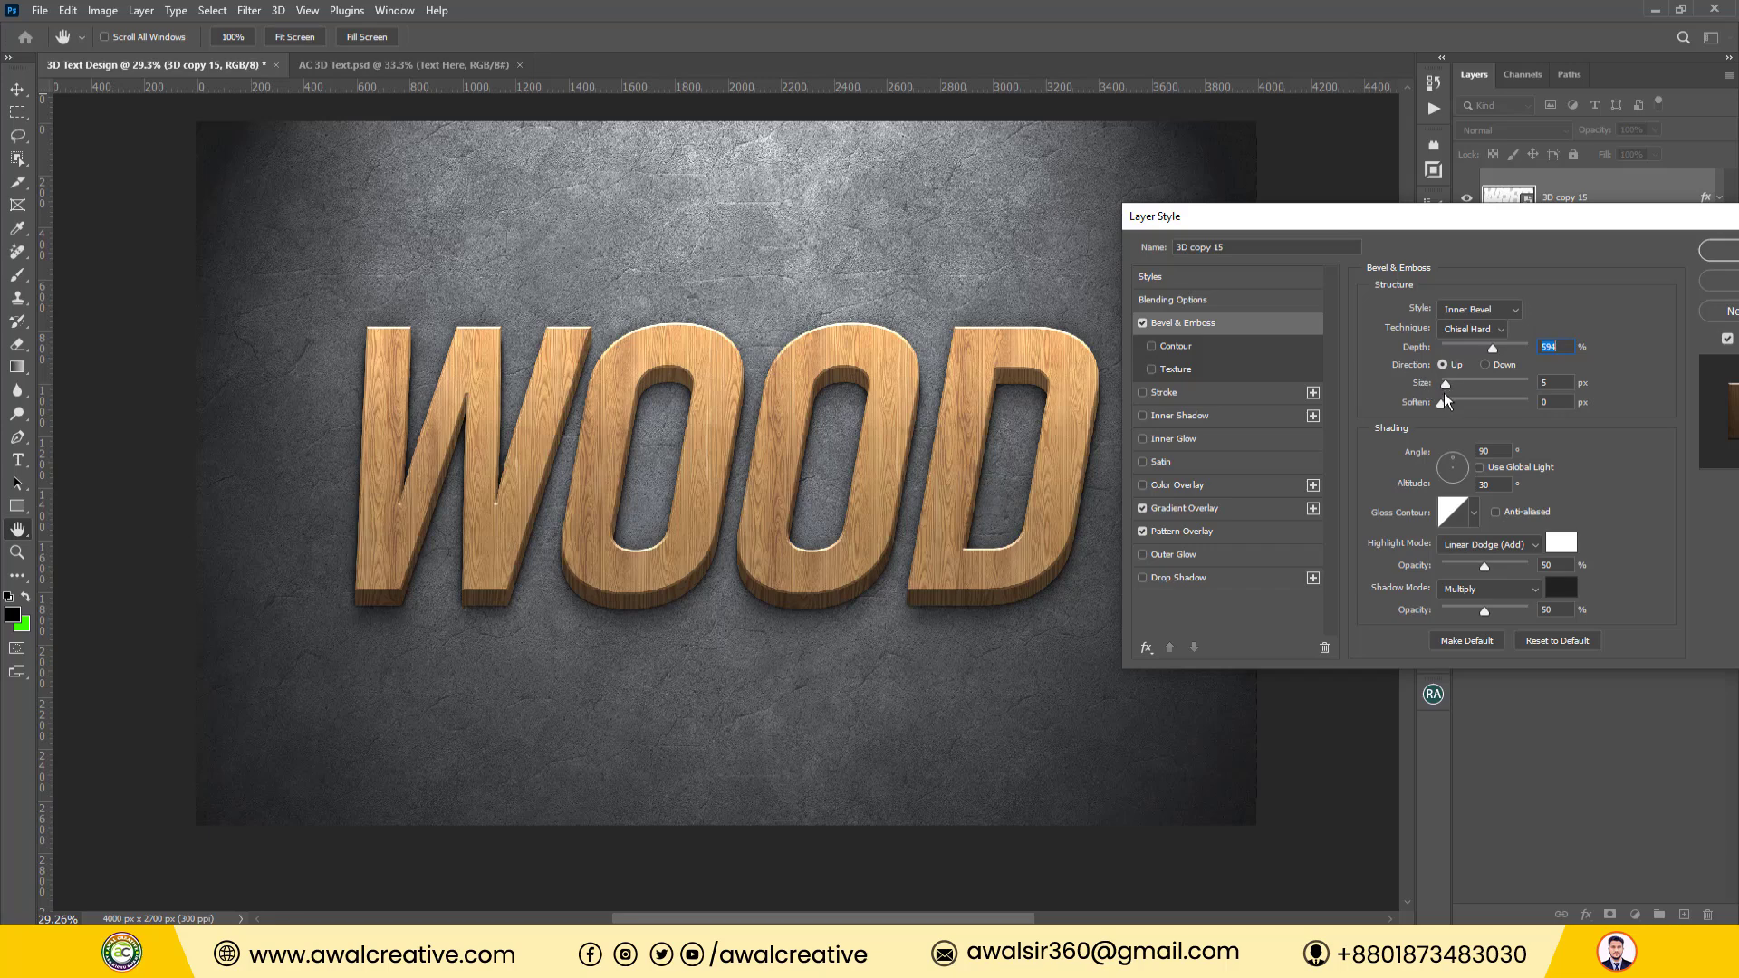
pyautogui.moveTo(1560, 382); pyautogui.dragTo(1450, 381)
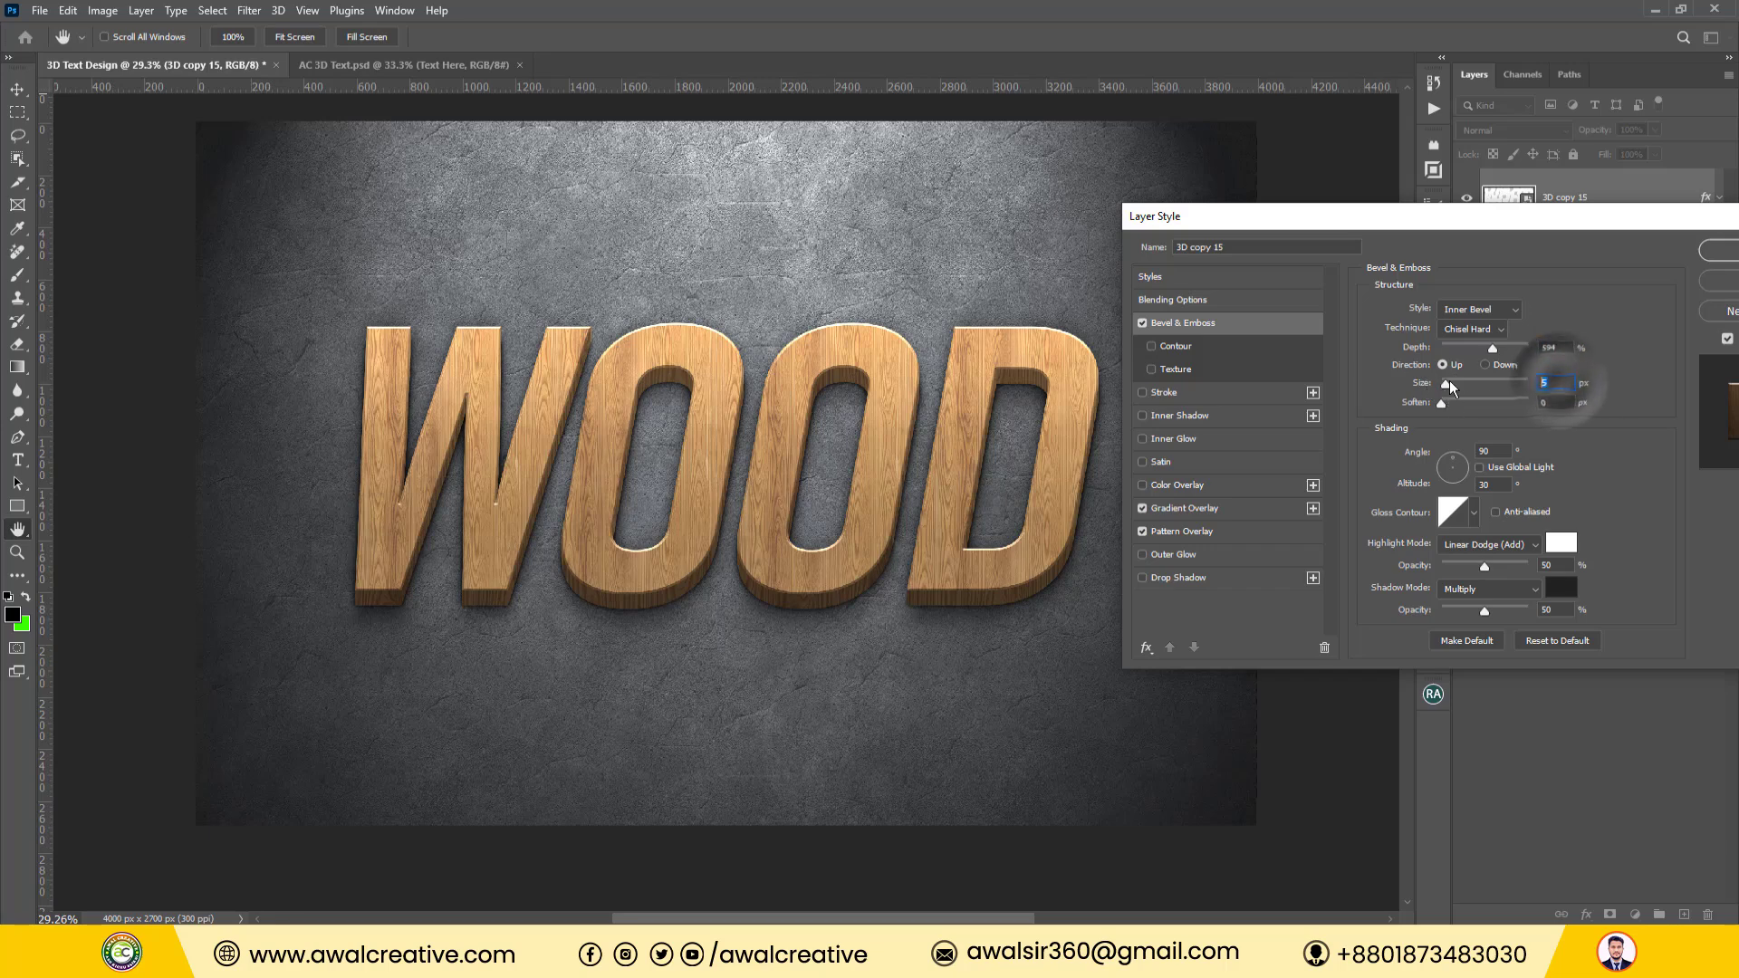
pyautogui.write('6')
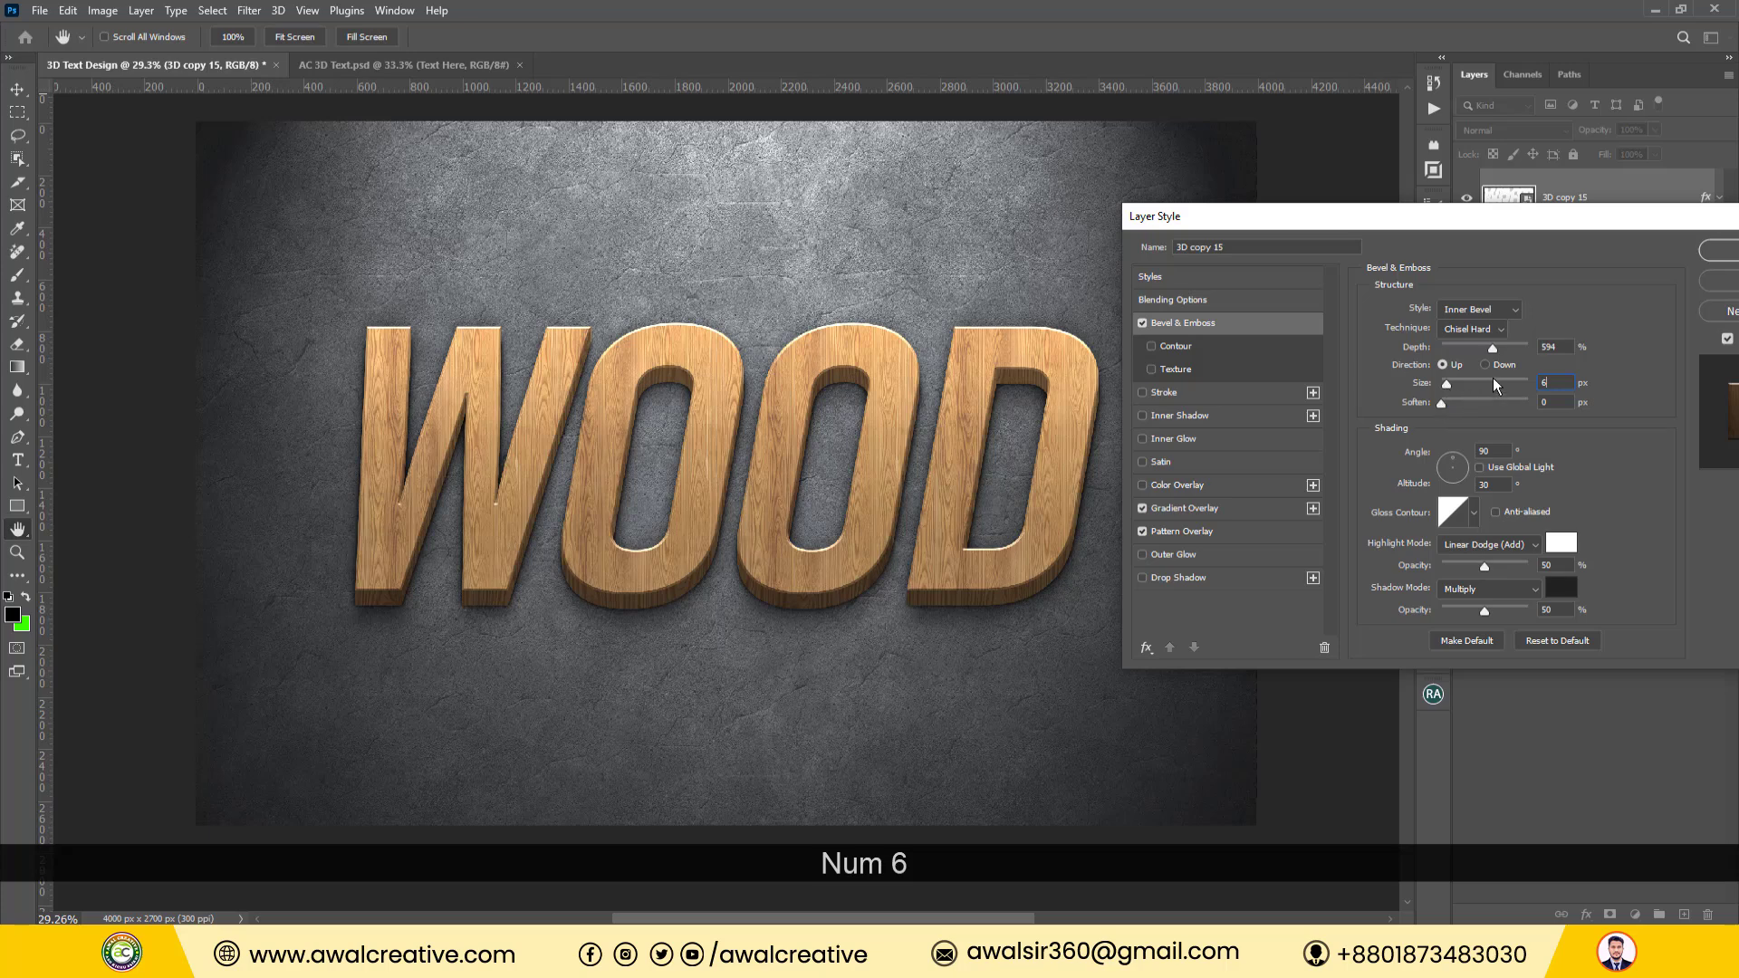
pyautogui.moveTo(1562, 401); pyautogui.dragTo(1506, 402)
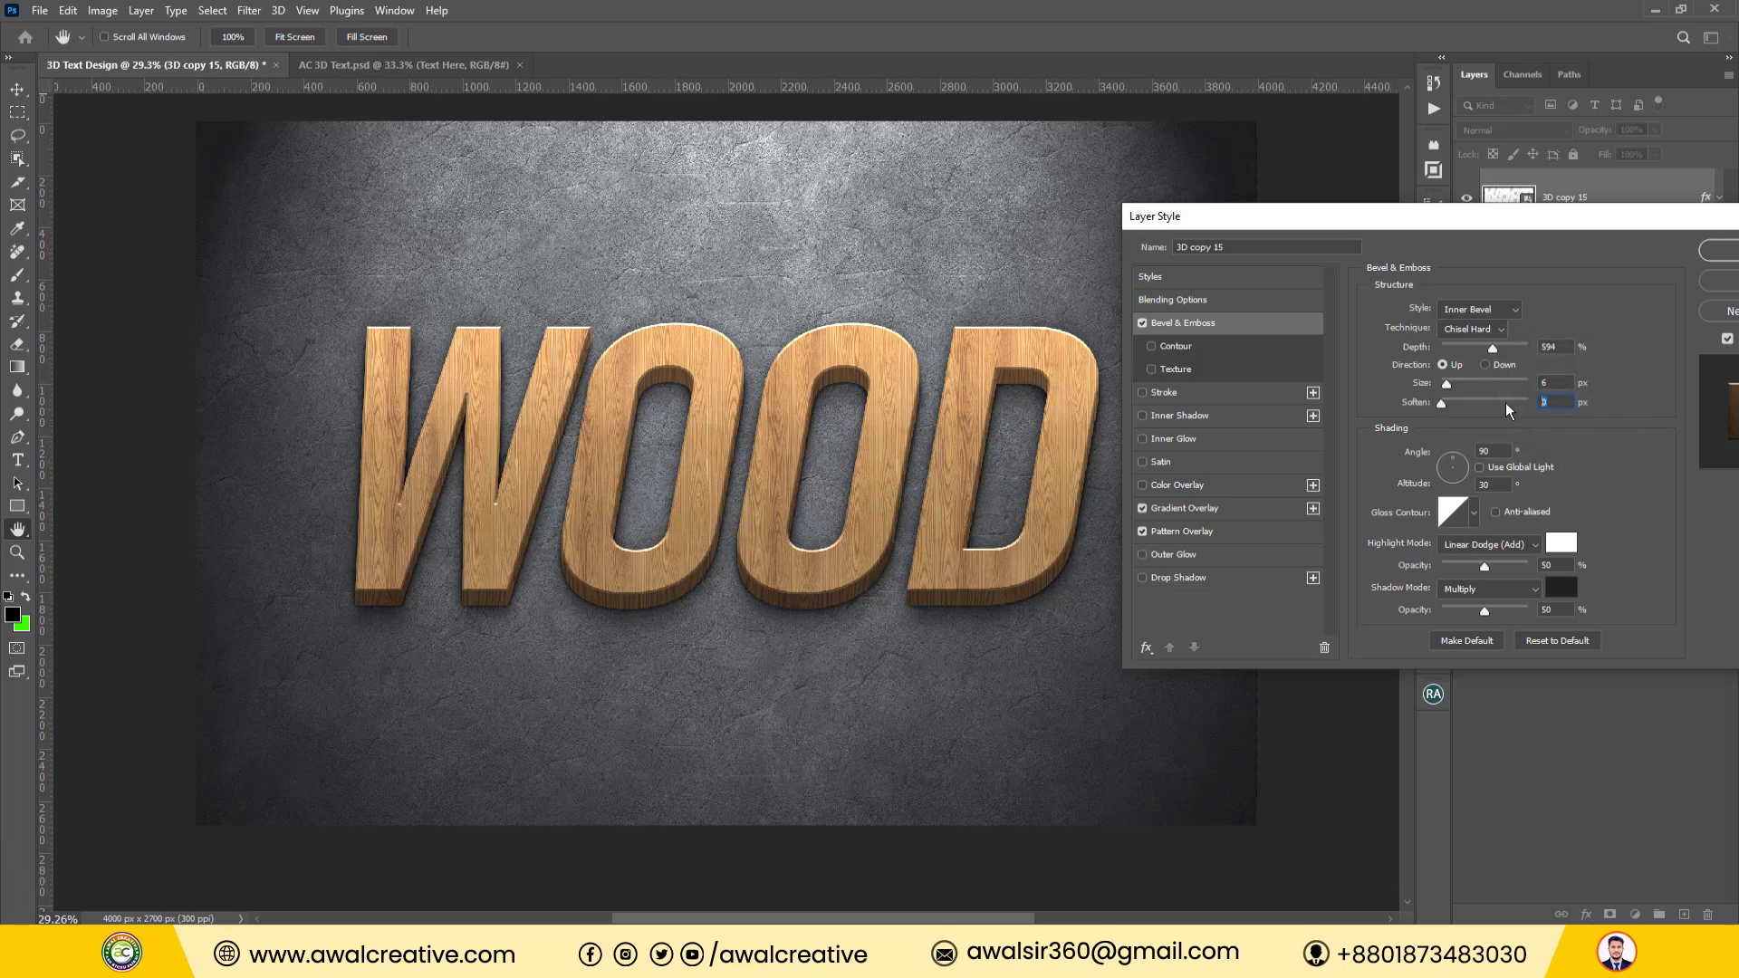
pyautogui.write('2')
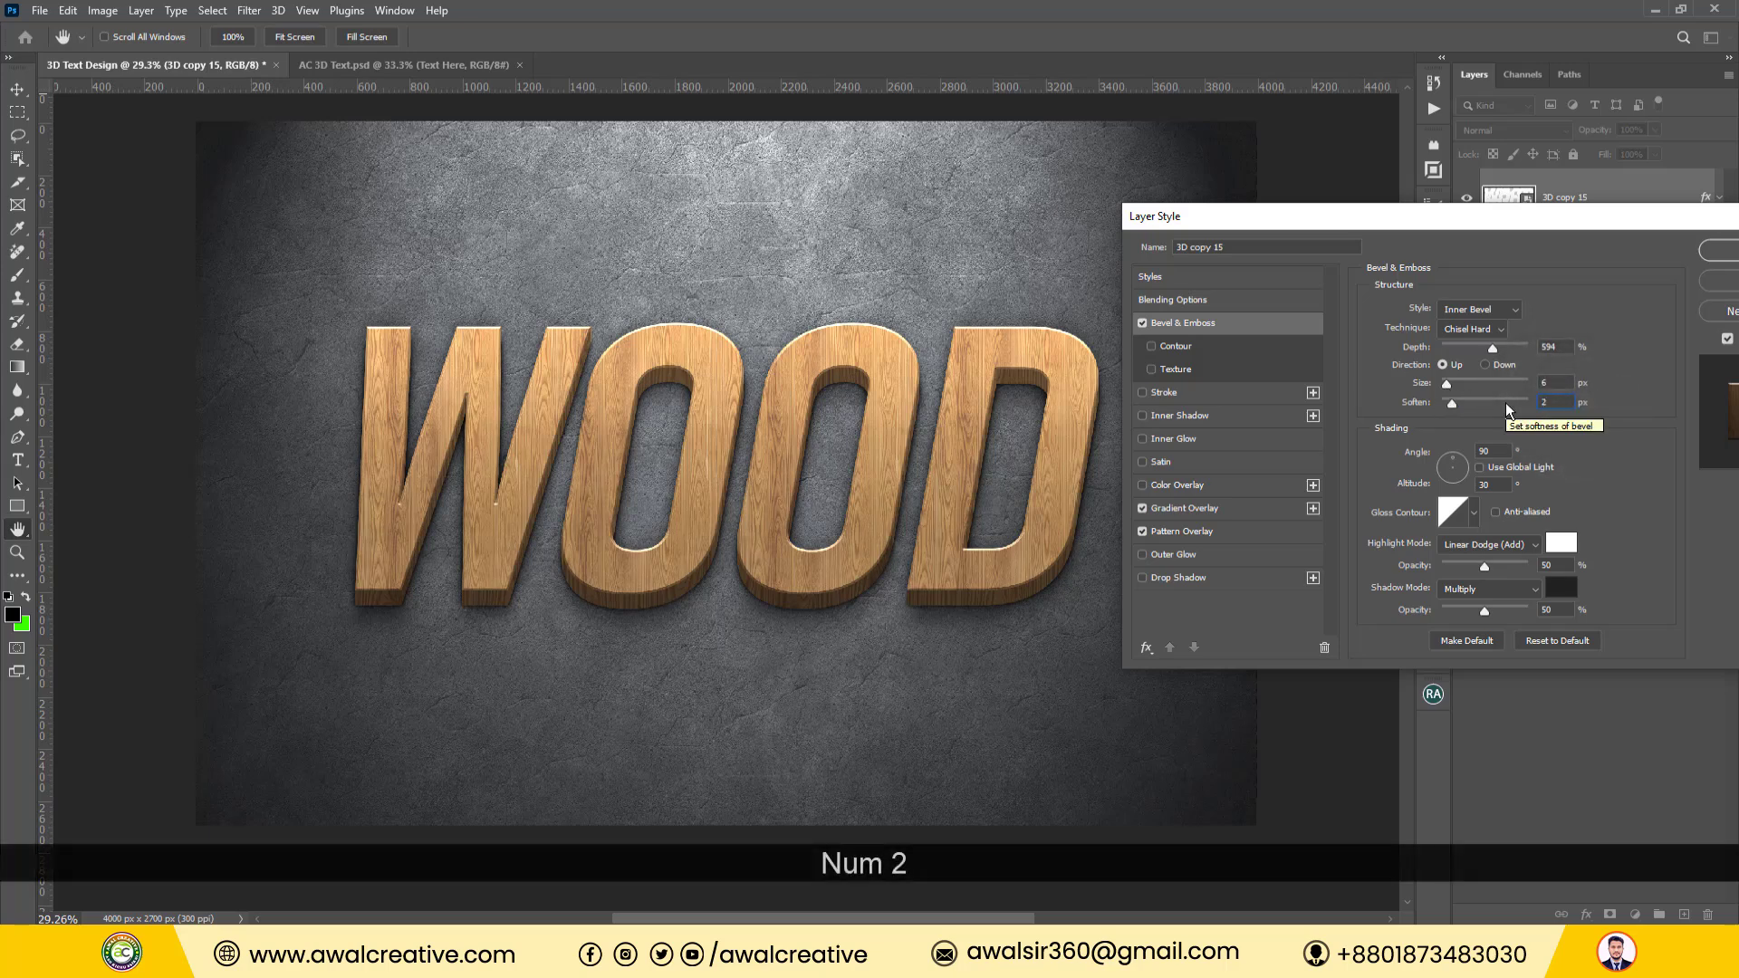
pyautogui.doubleClick(1486, 451)
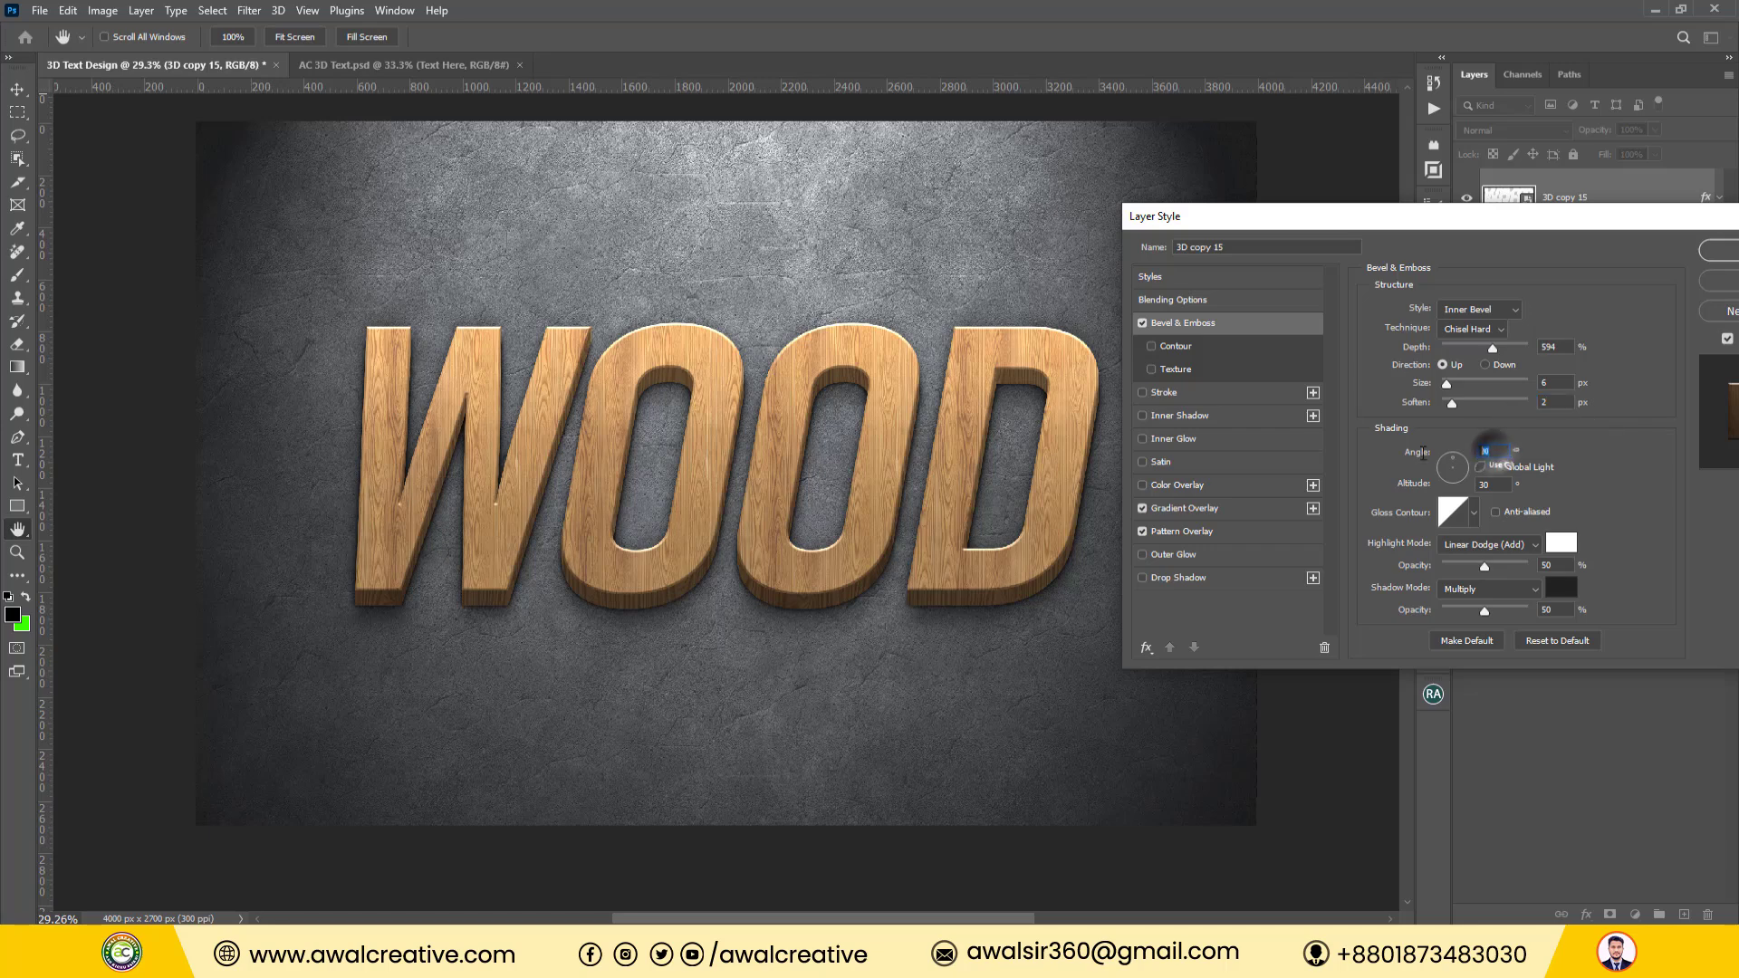
pyautogui.doubleClick(1490, 486)
# Set the bevel's highlight mode to Color Dodge with white #ffffff and an opacity of 80%.
pyautogui.click(1490, 545)
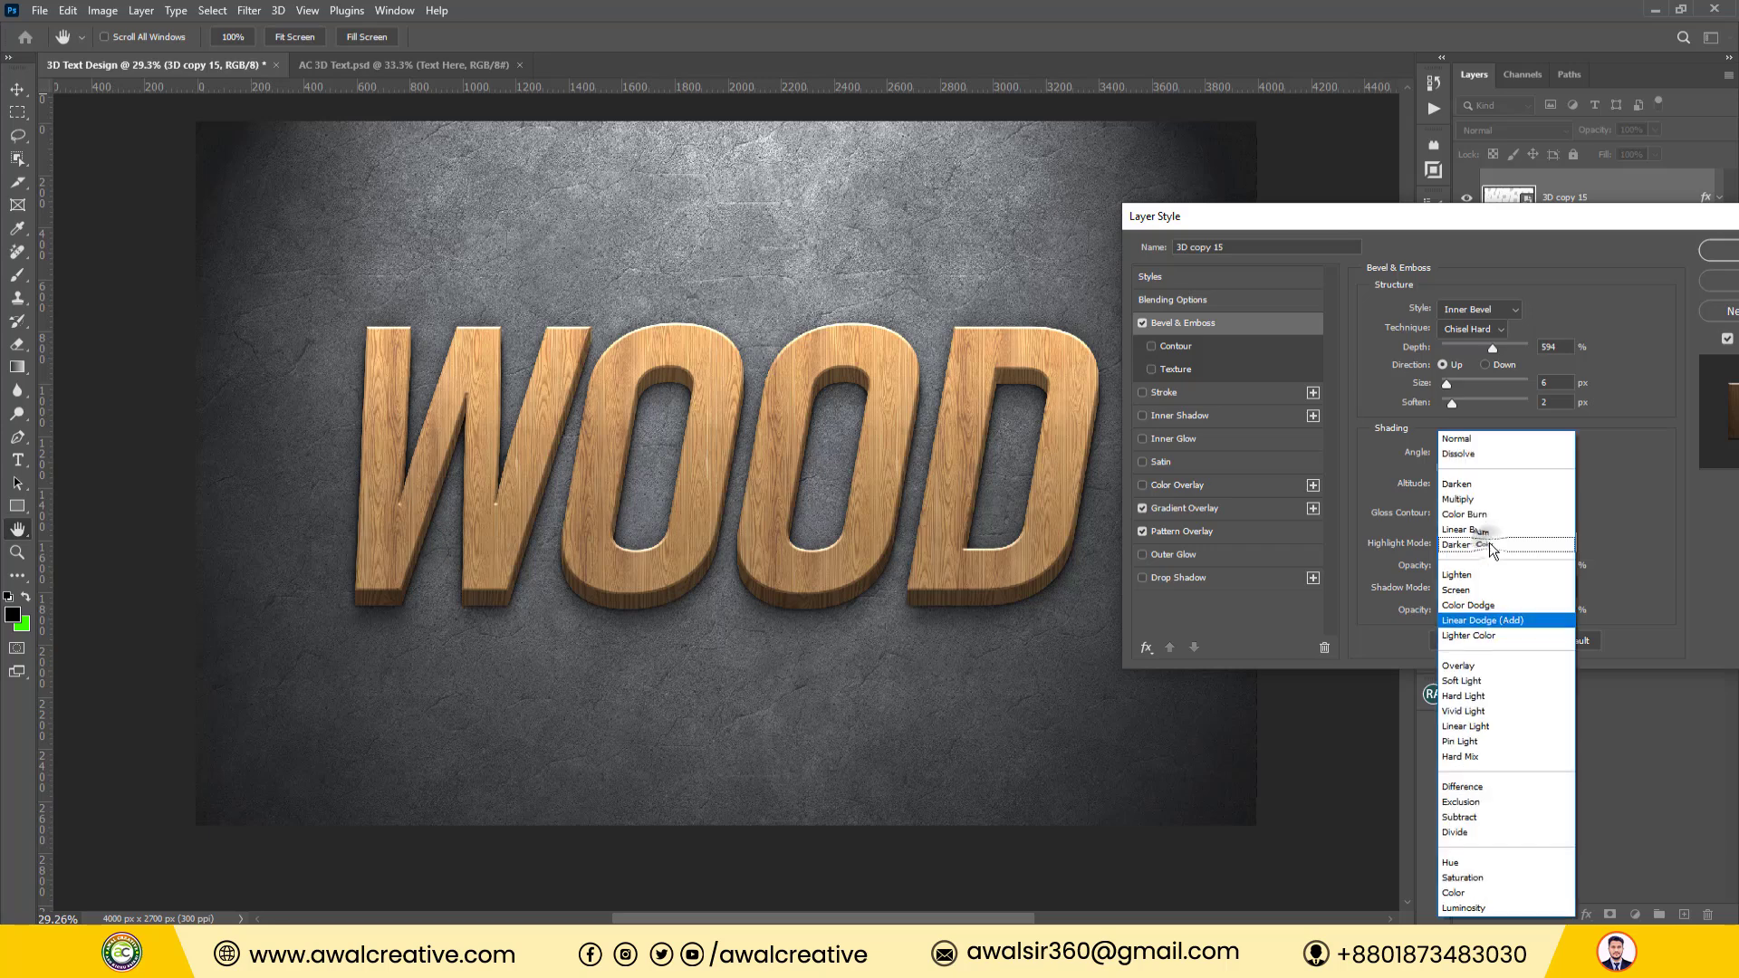
pyautogui.click(1482, 606)
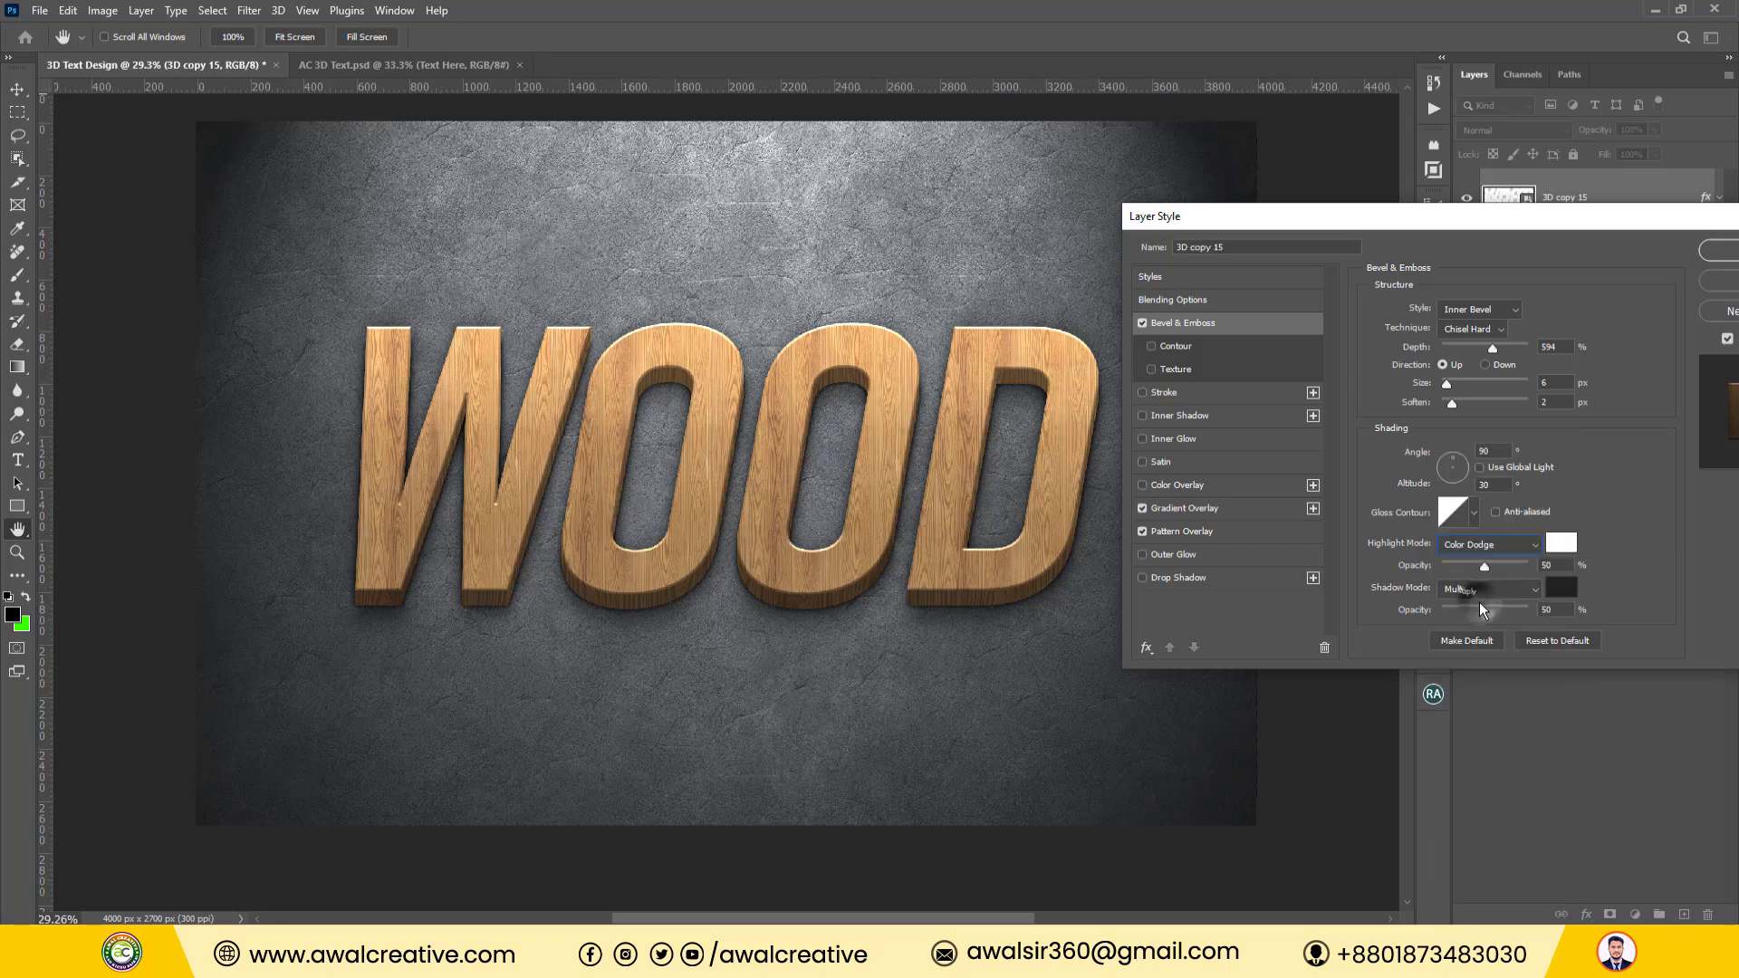
pyautogui.click(1562, 543)
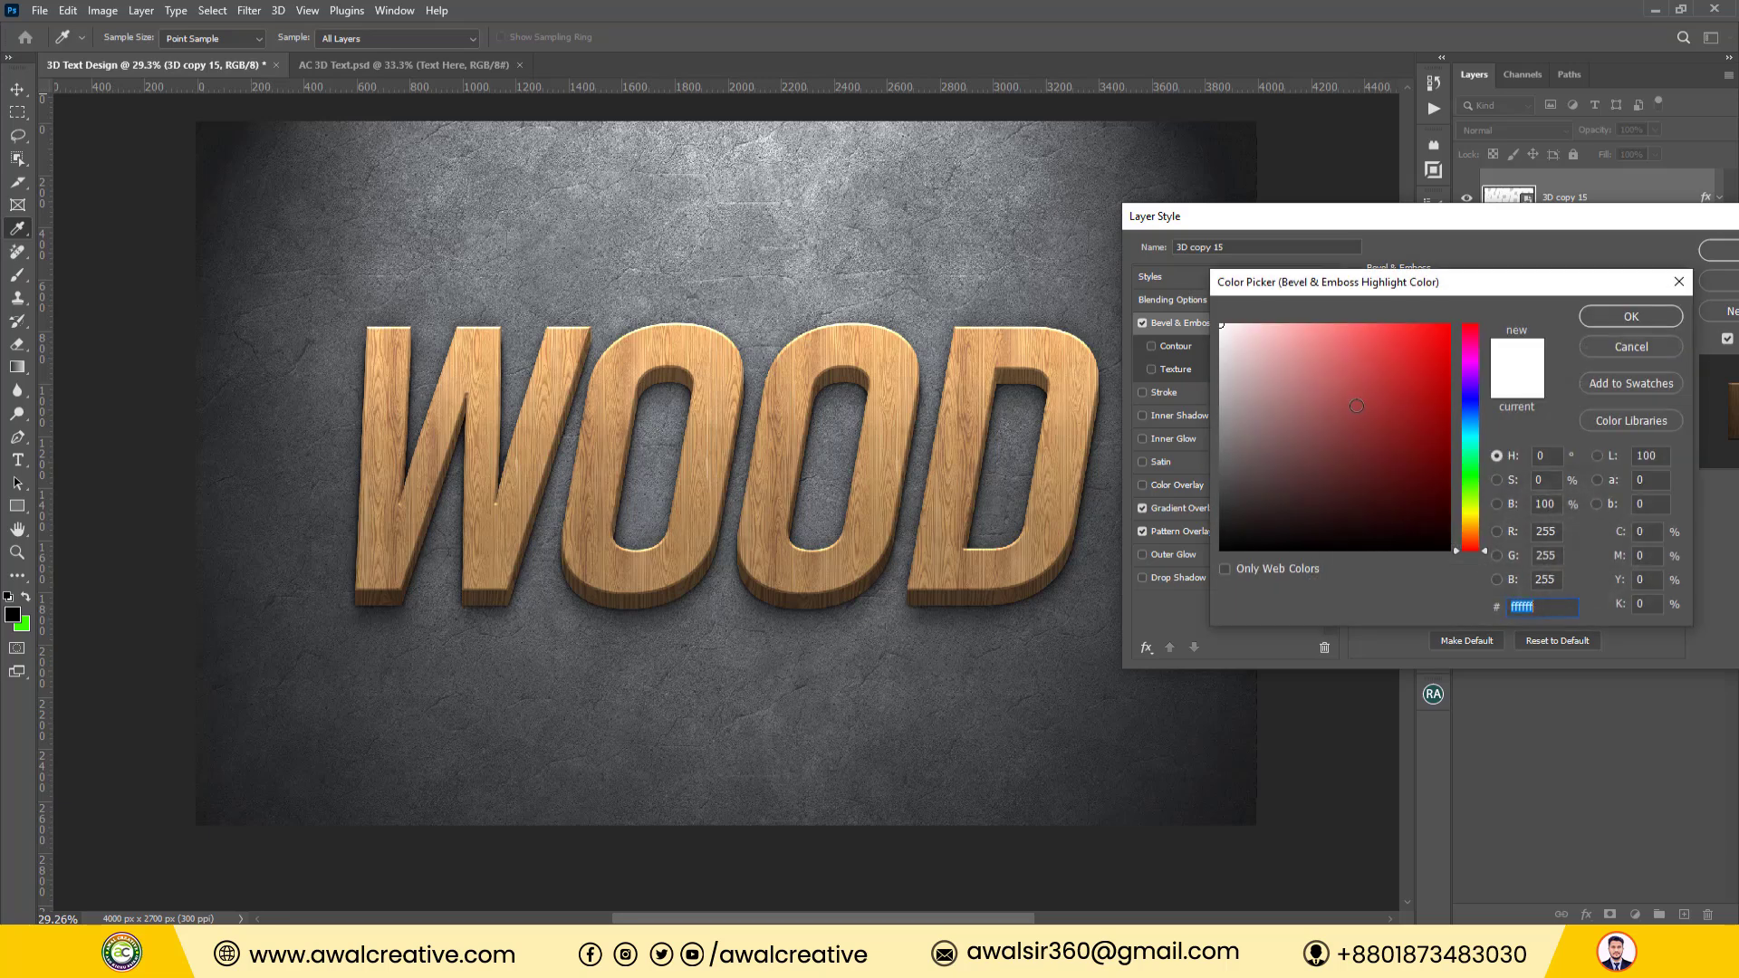
pyautogui.click(1626, 317)
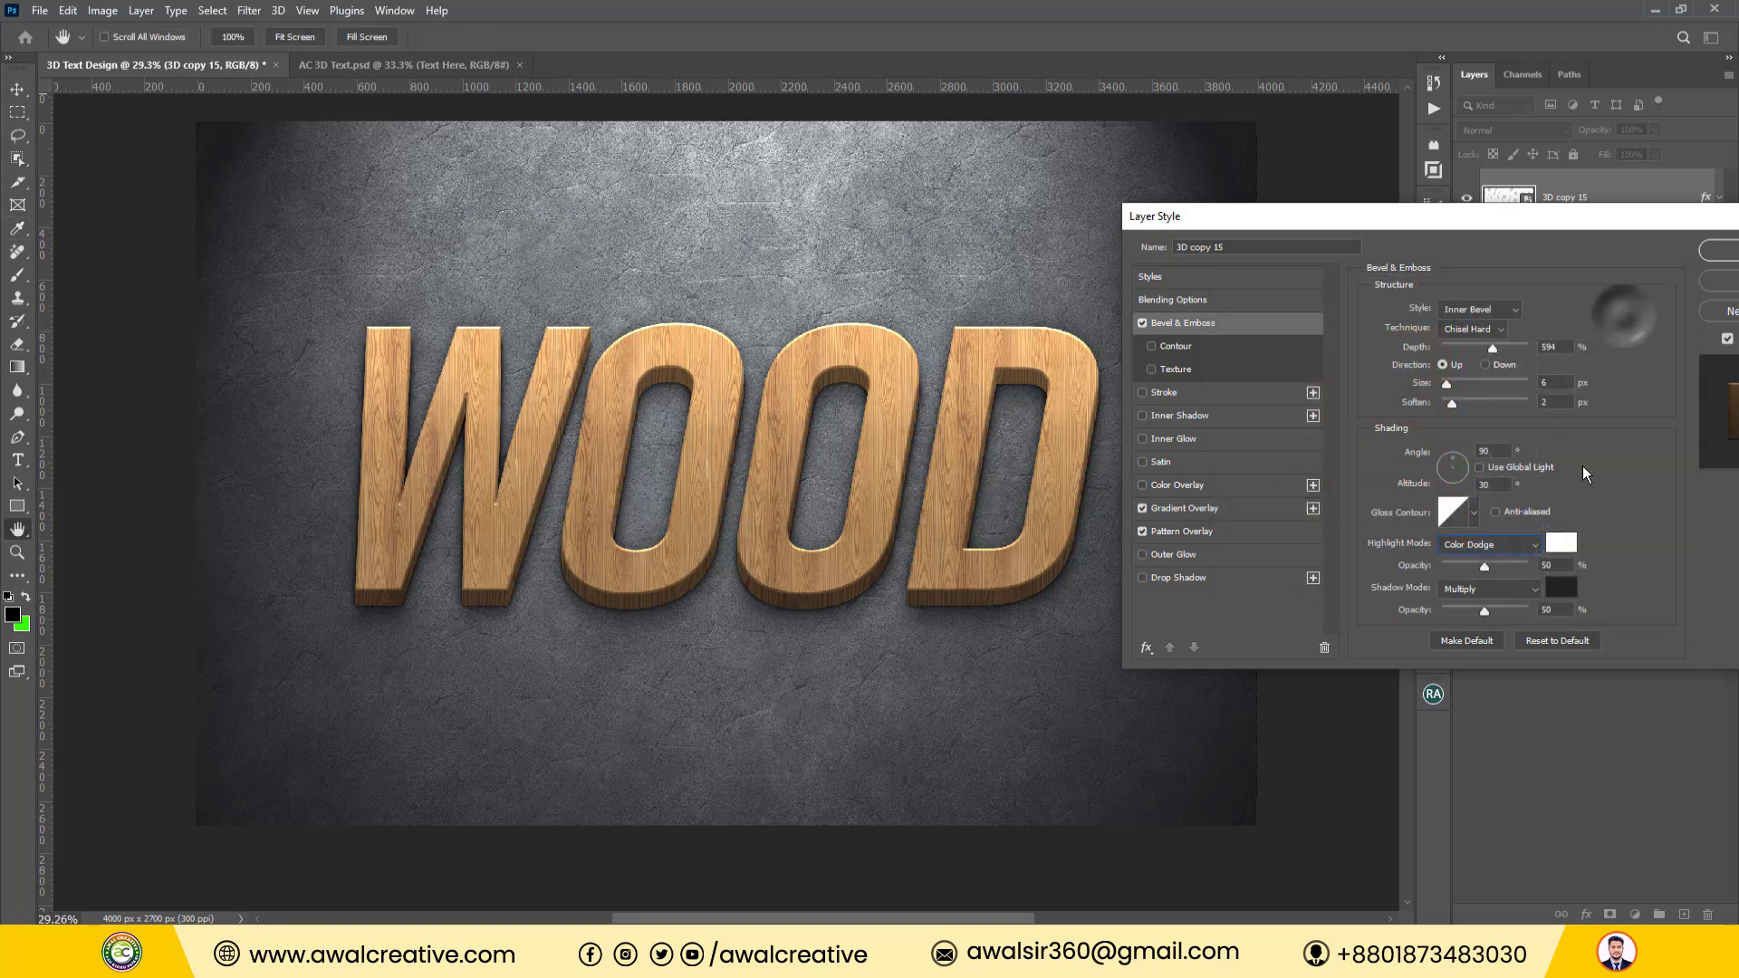
pyautogui.doubleClick(1547, 565)
pyautogui.write('8')
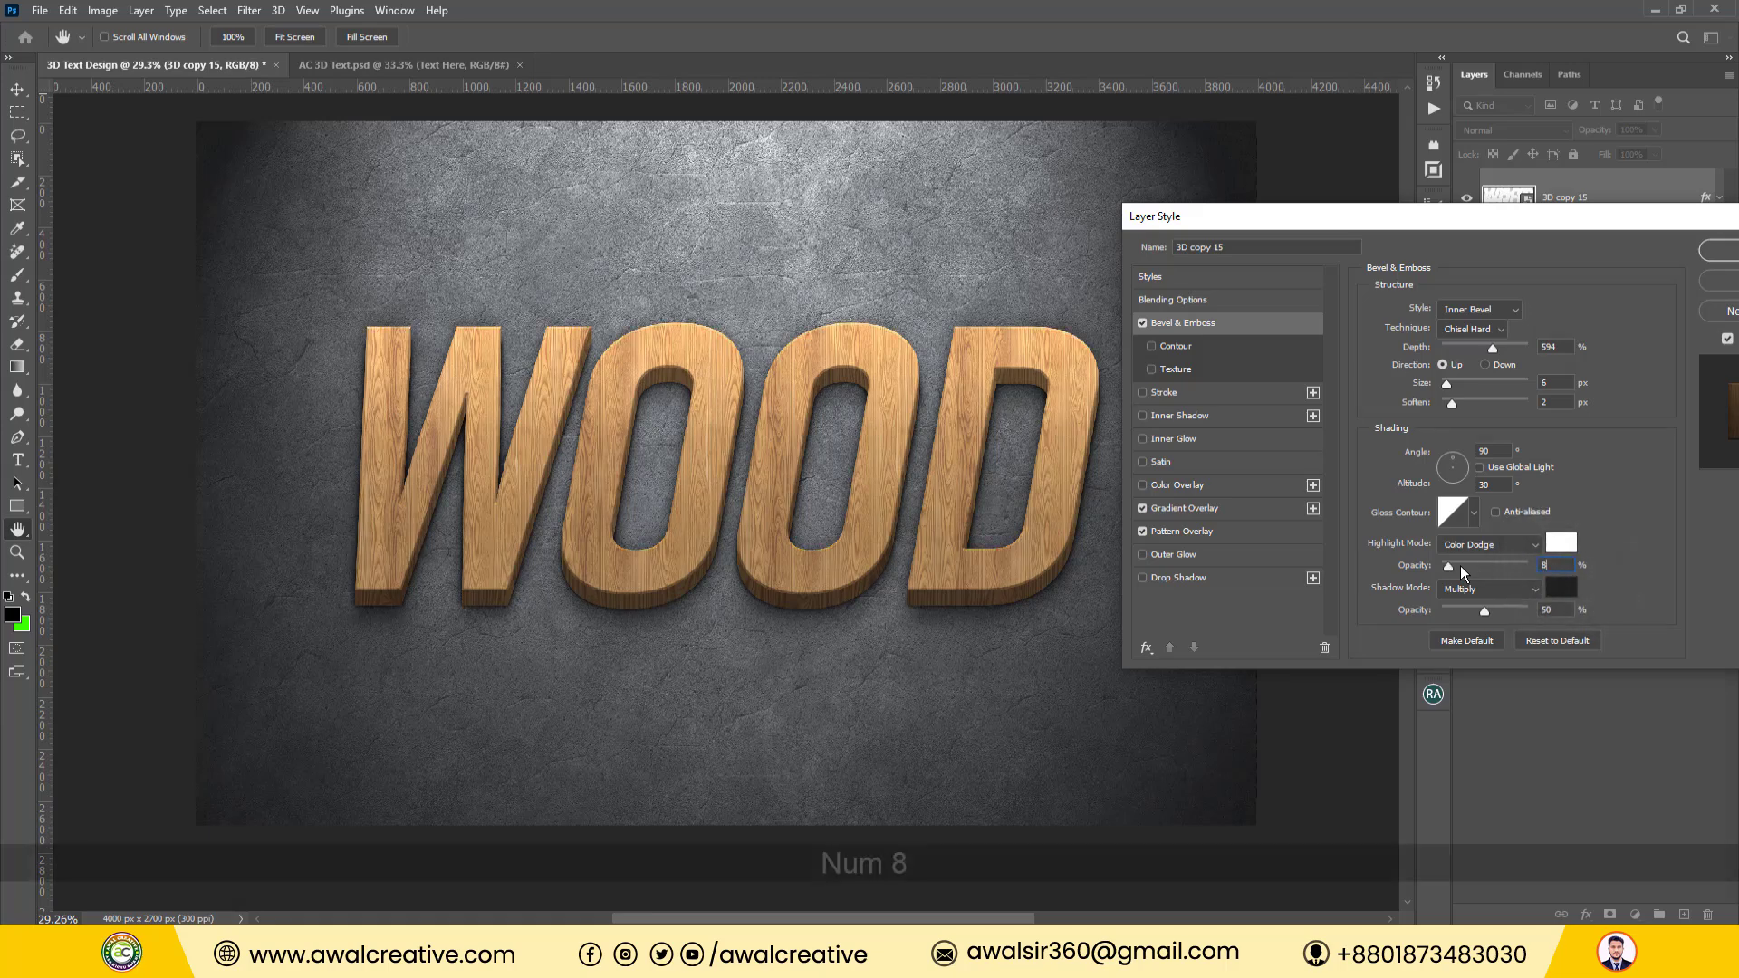
pyautogui.write('0')
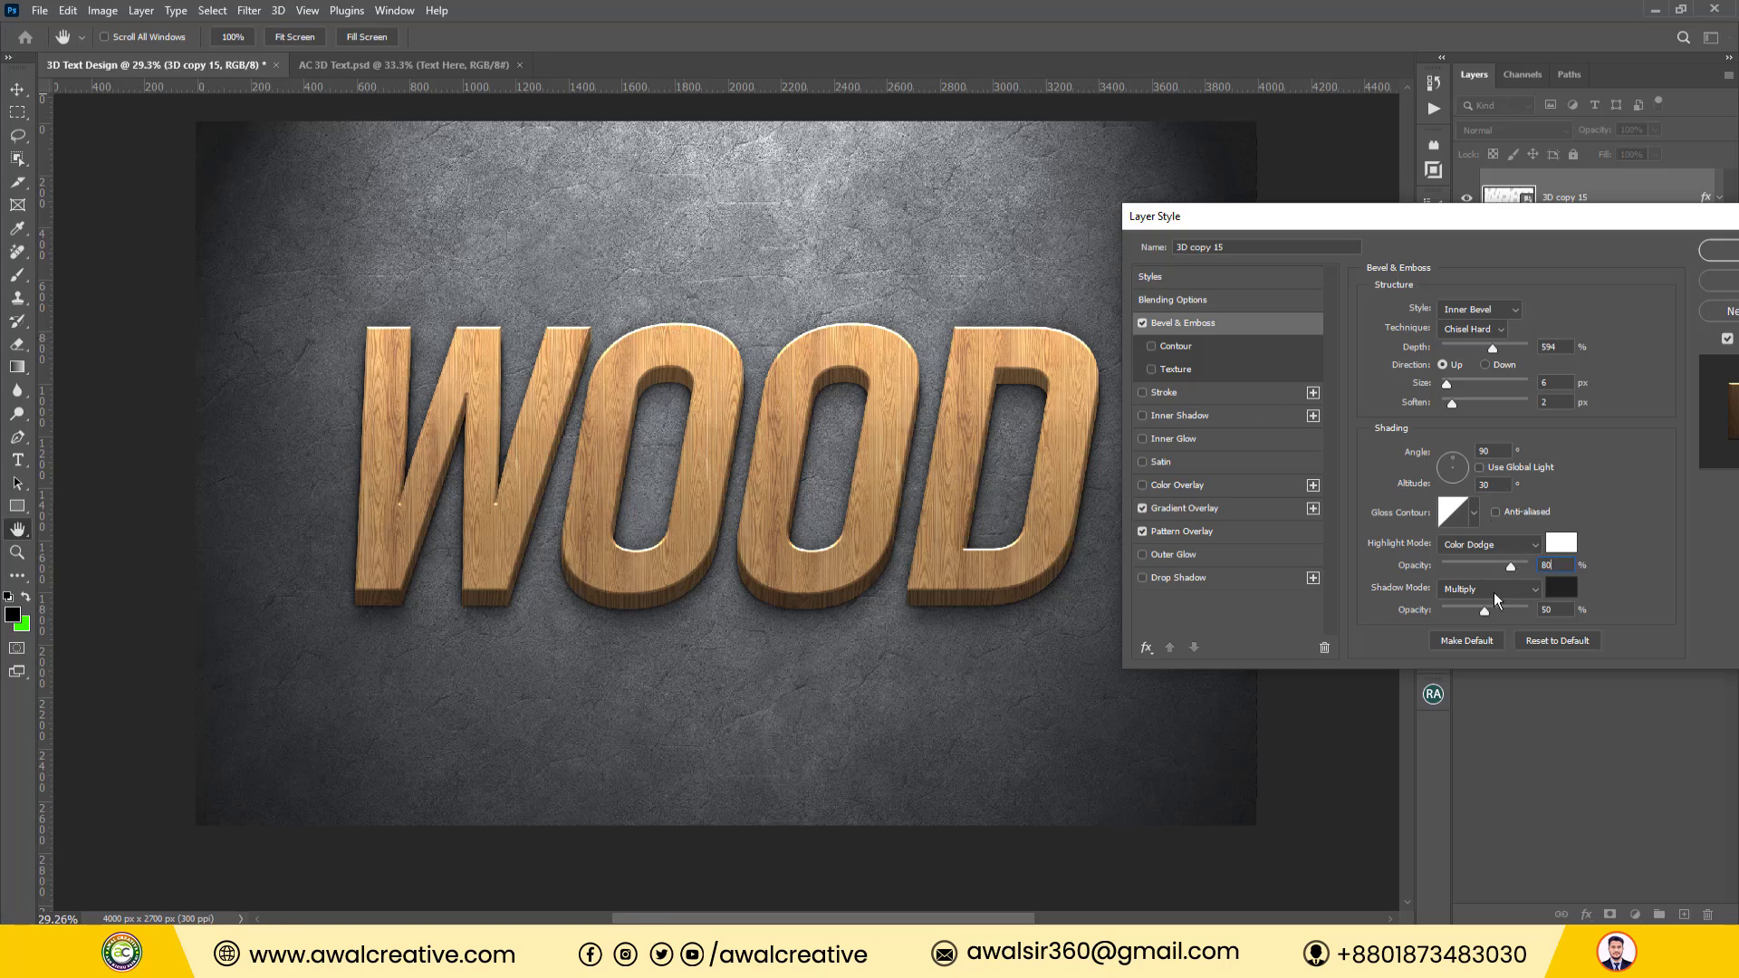
# Set the bevel's shadow color to #000000 and accept the layer style.
pyautogui.click(1561, 590)
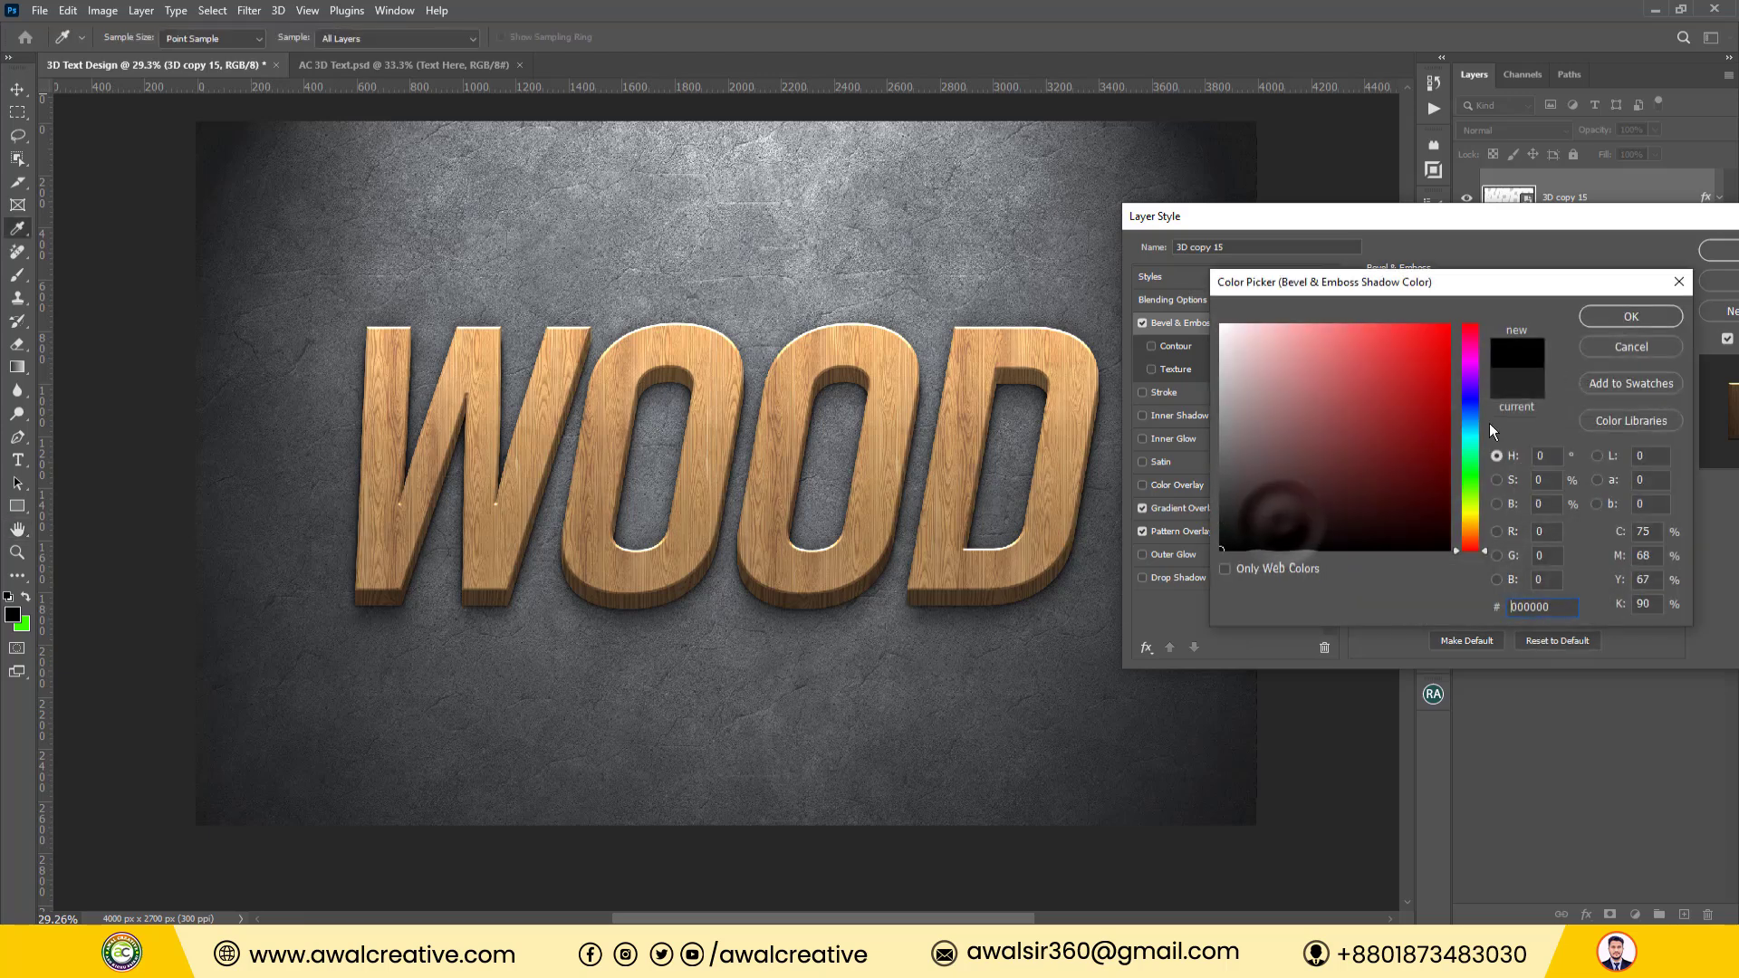
pyautogui.click(1603, 312)
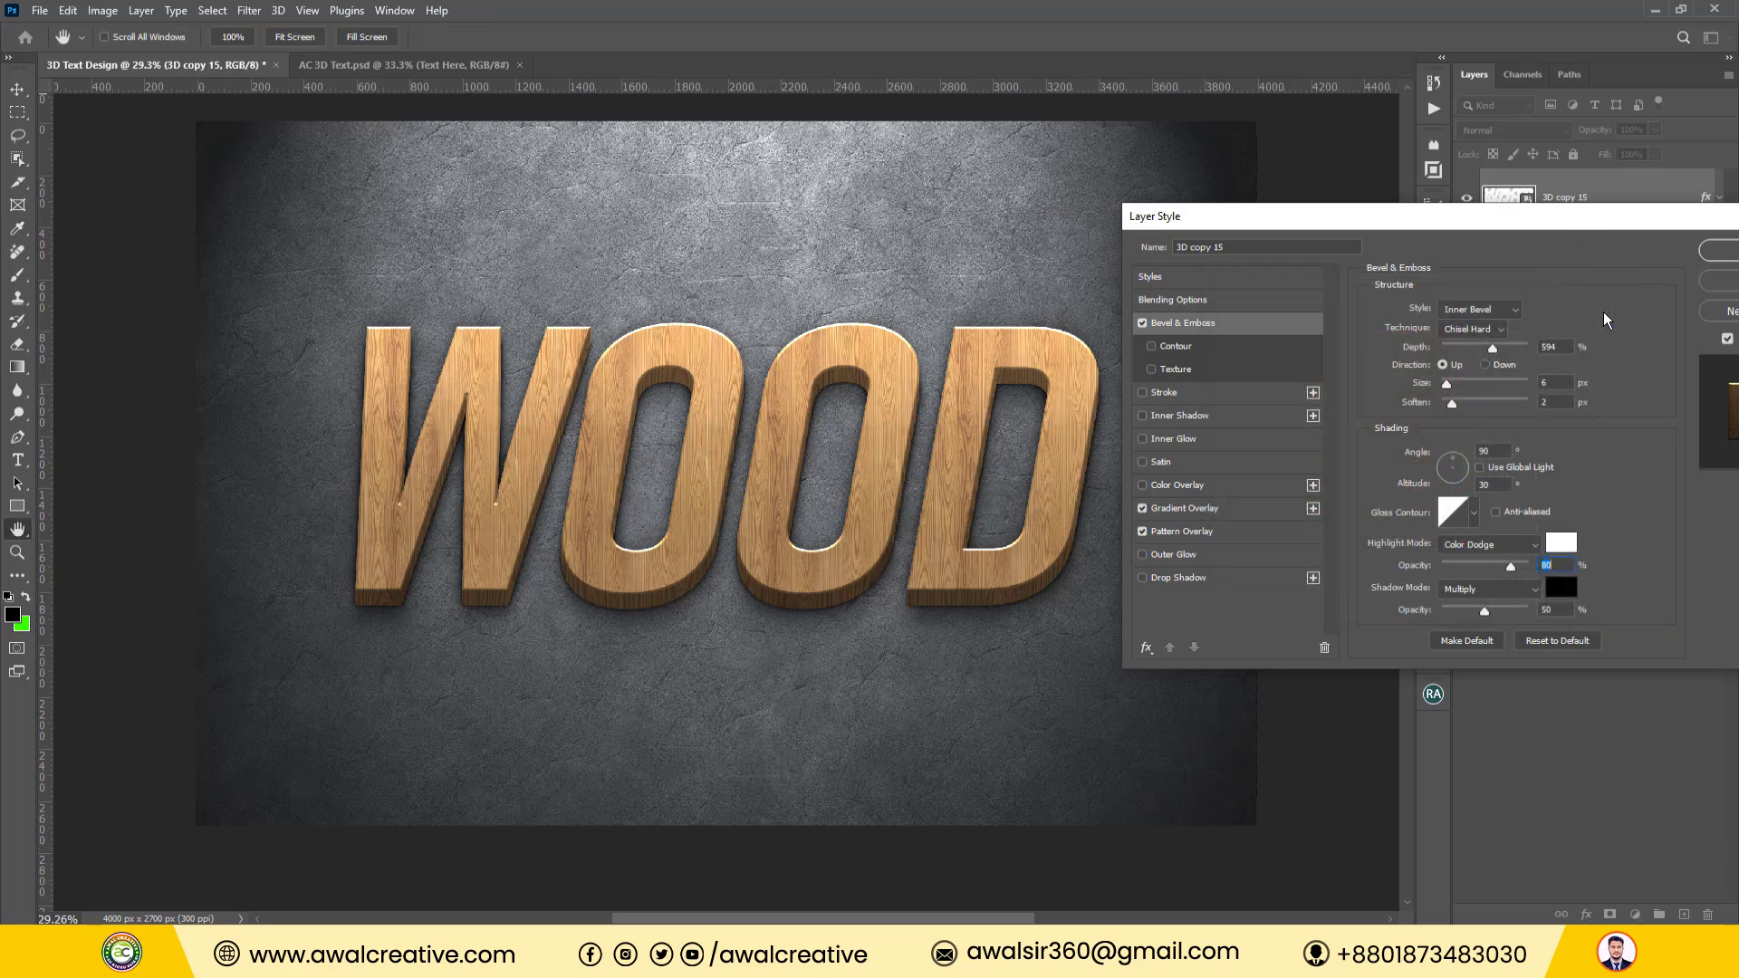
pyautogui.moveTo(1353, 224); pyautogui.dragTo(1194, 223)
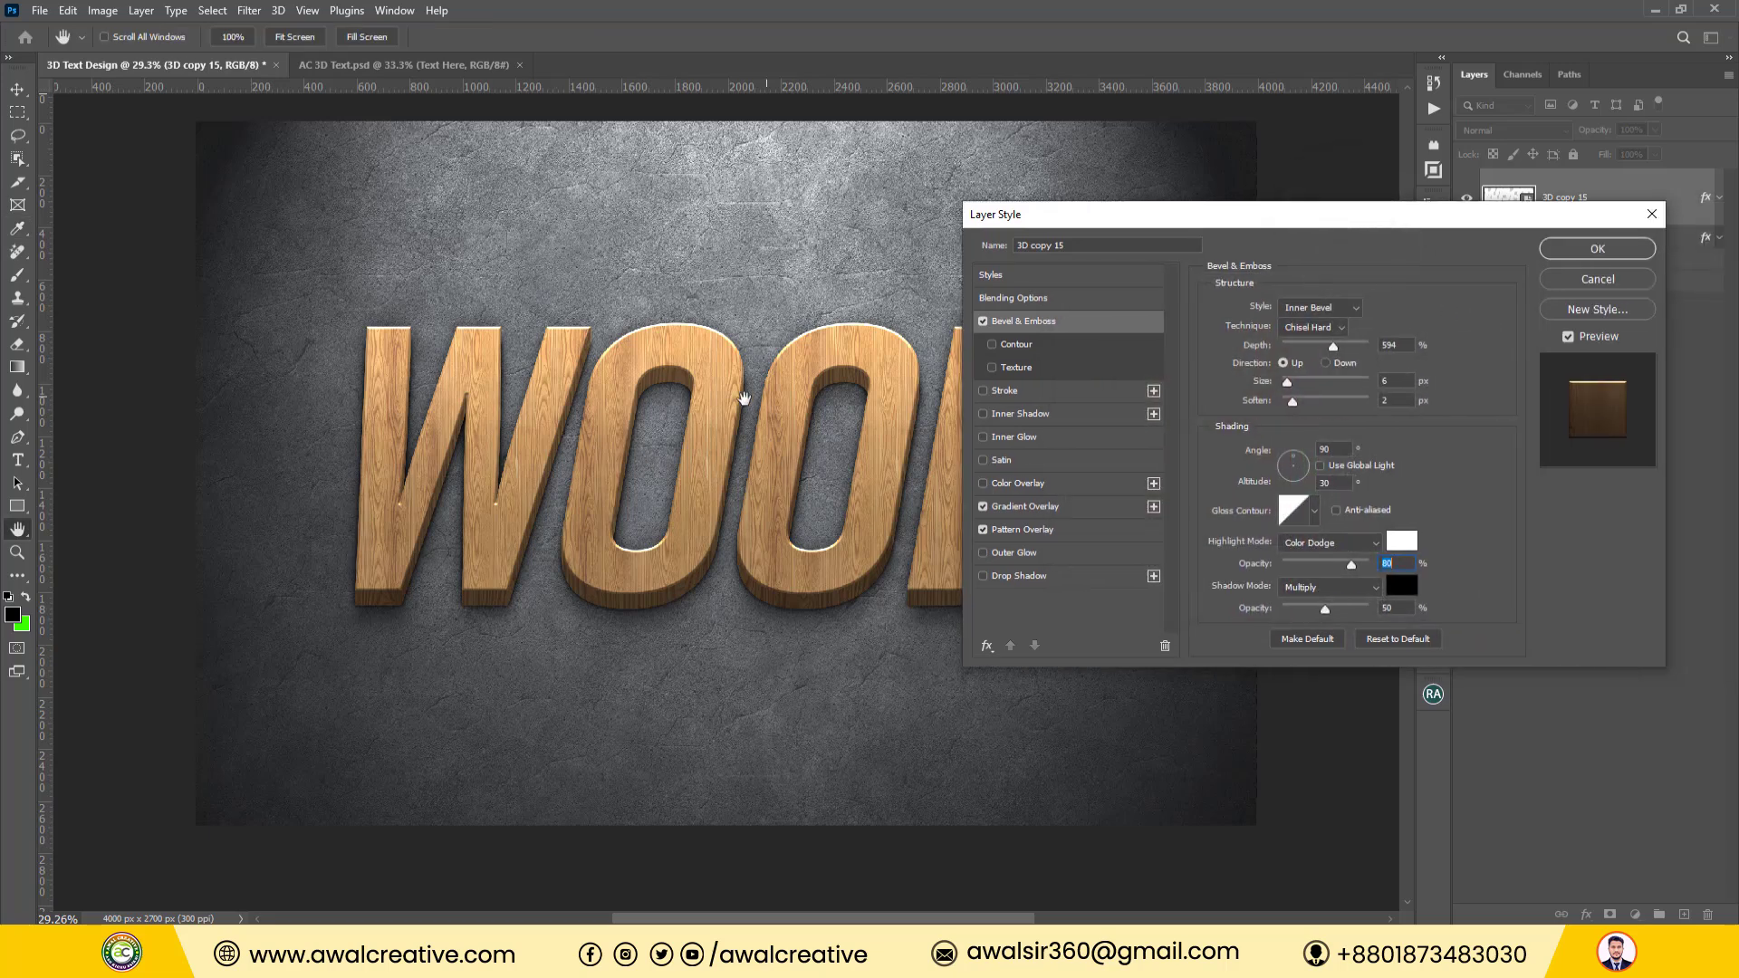
pyautogui.click(1589, 247)
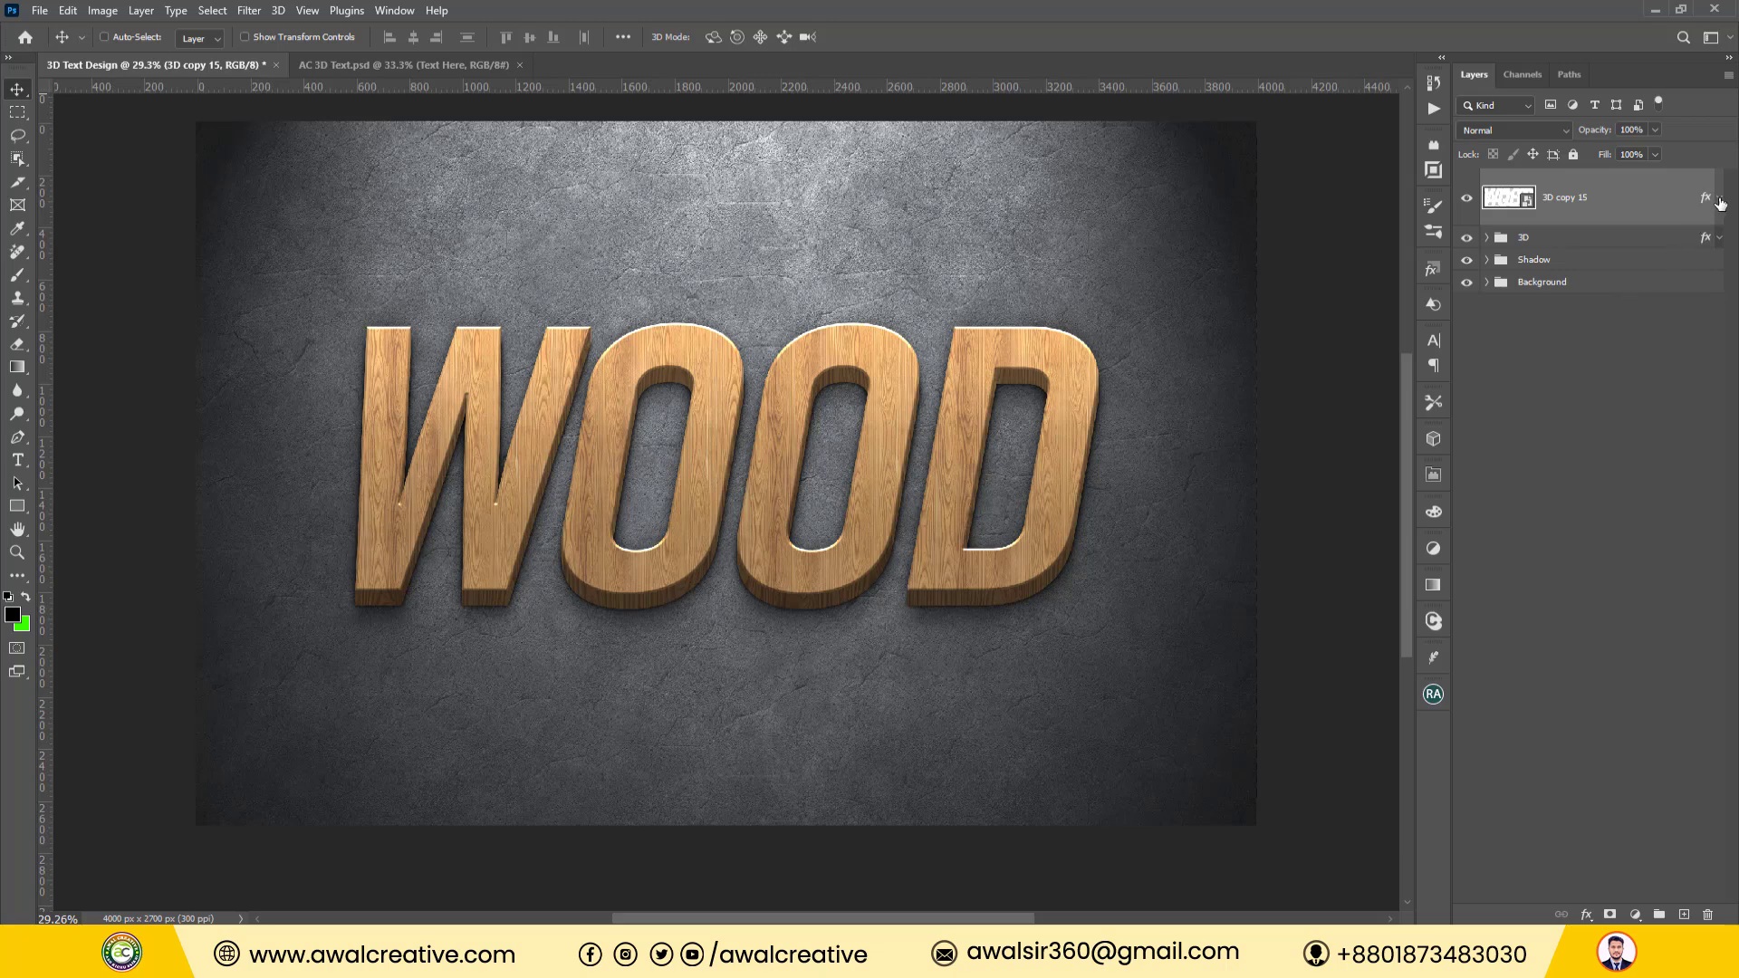
# Hide and show the 3D copy 15 layer to compare the text with and without the styled front face.
pyautogui.click(1559, 189)
pyautogui.click(1467, 197)
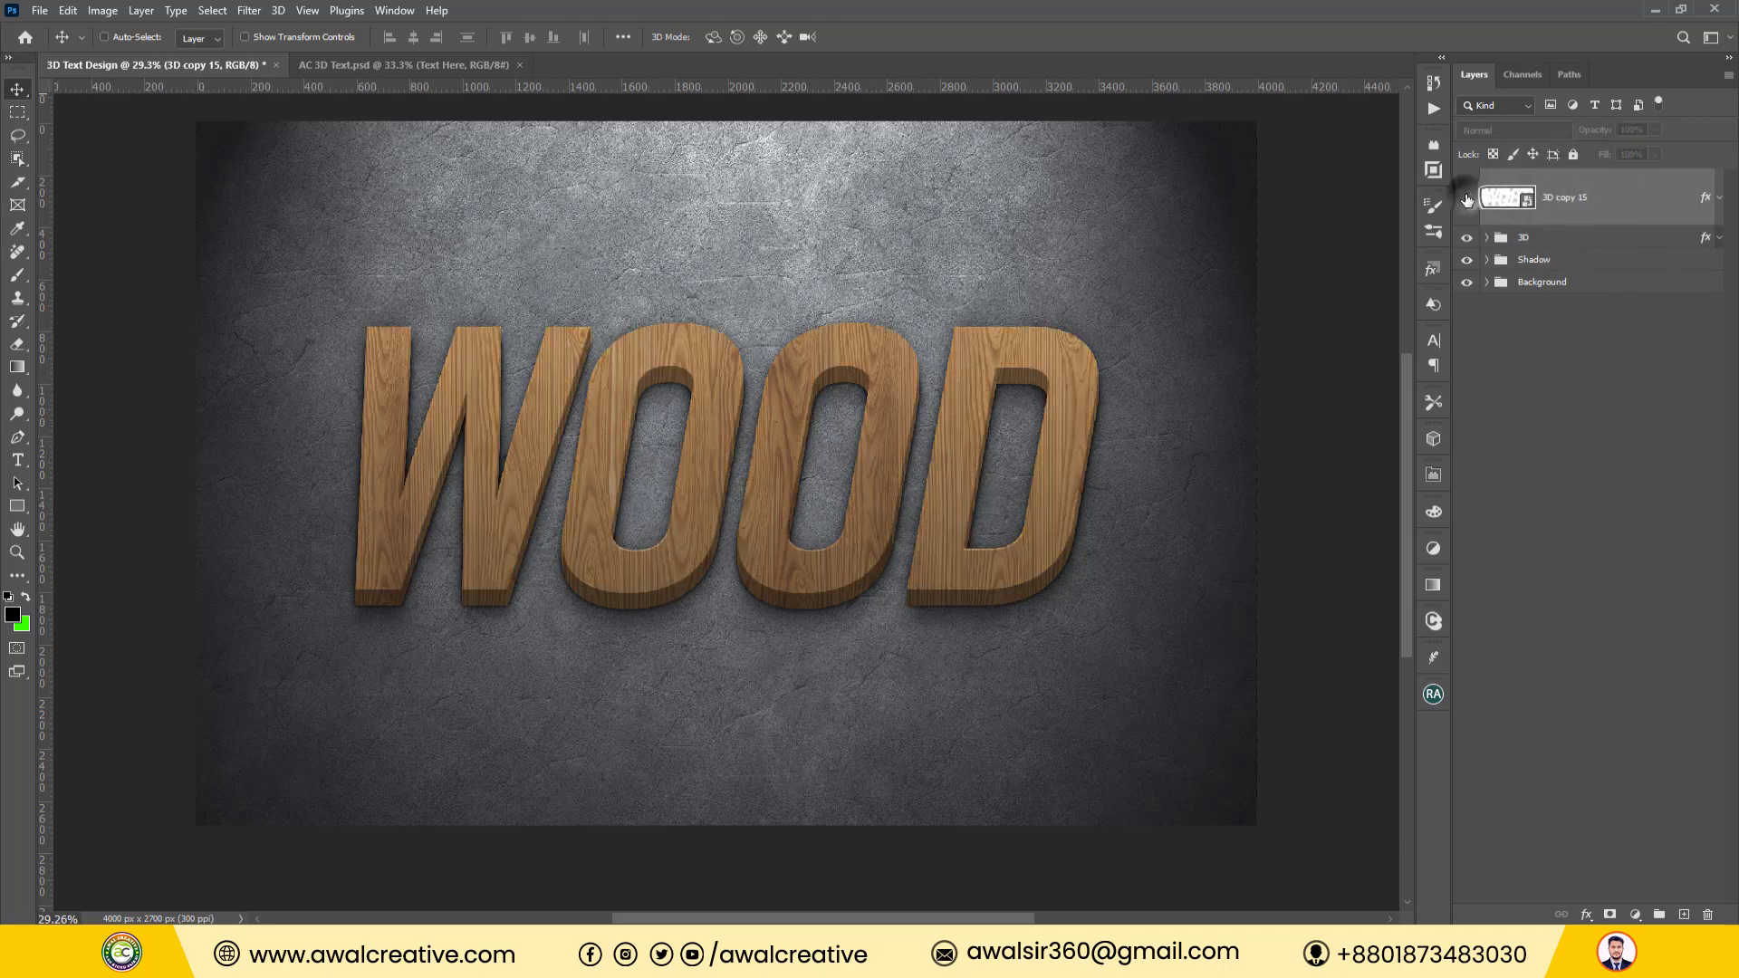
pyautogui.click(1467, 196)
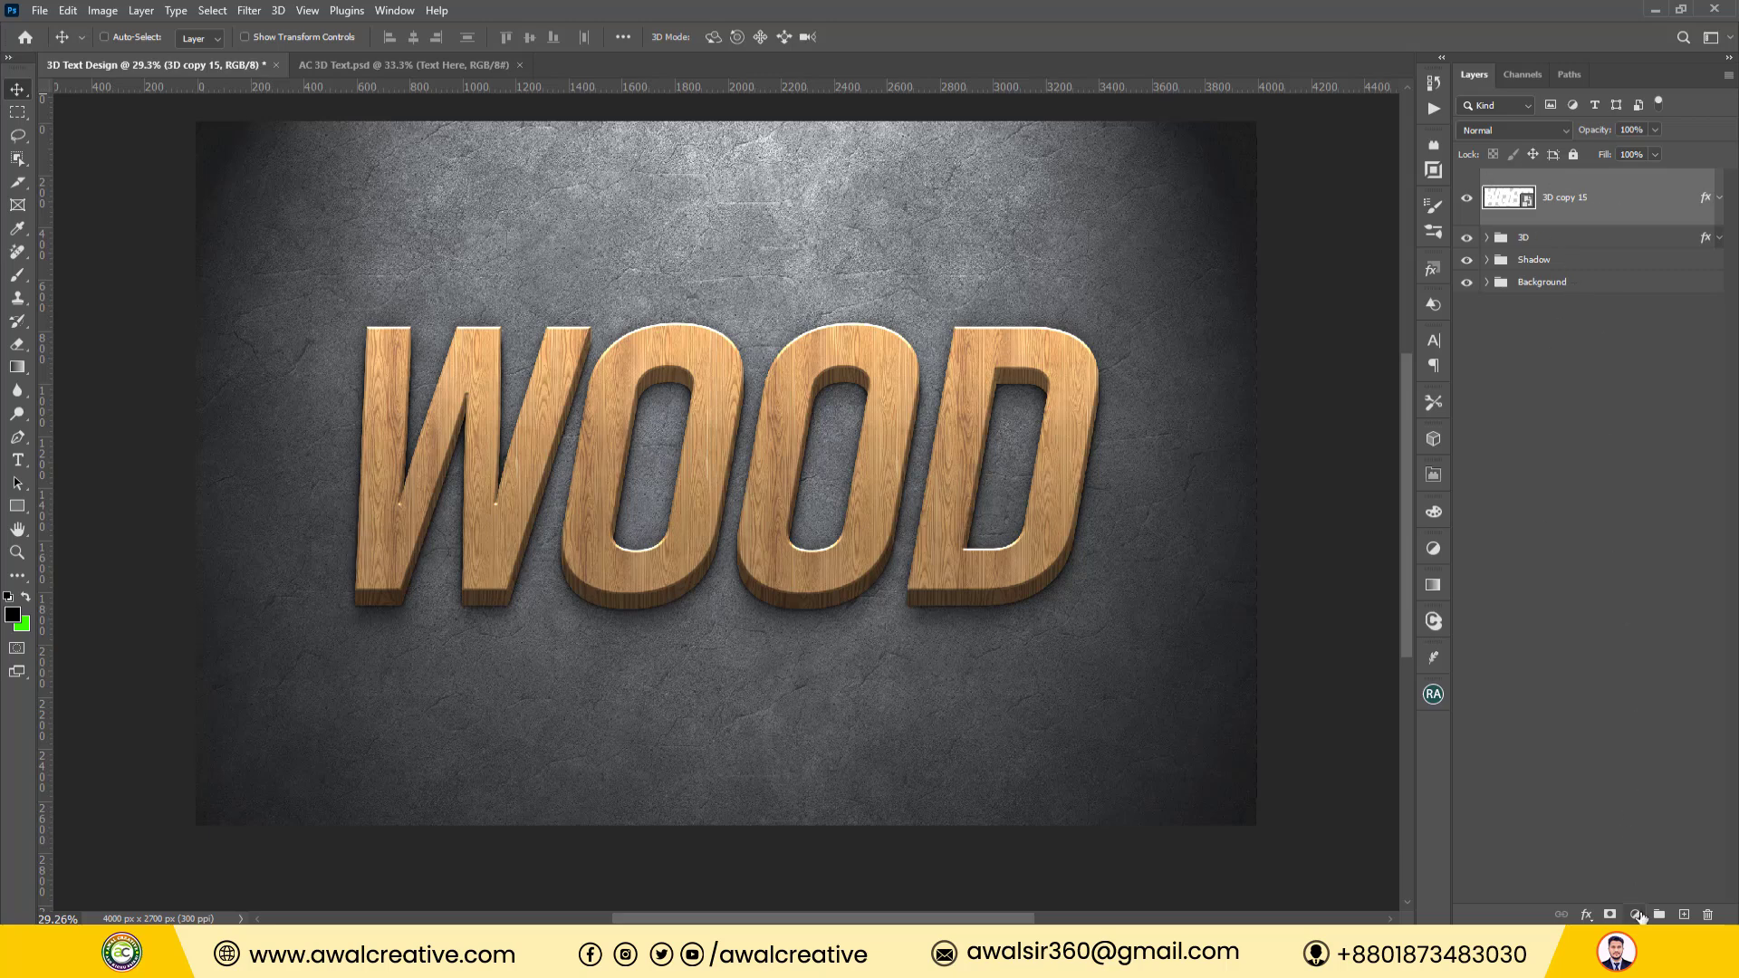
# Add a Pattern fill layer above 3D copy 15 using the first pattern in the AC Wood Patterns folder.
pyautogui.click(1635, 915)
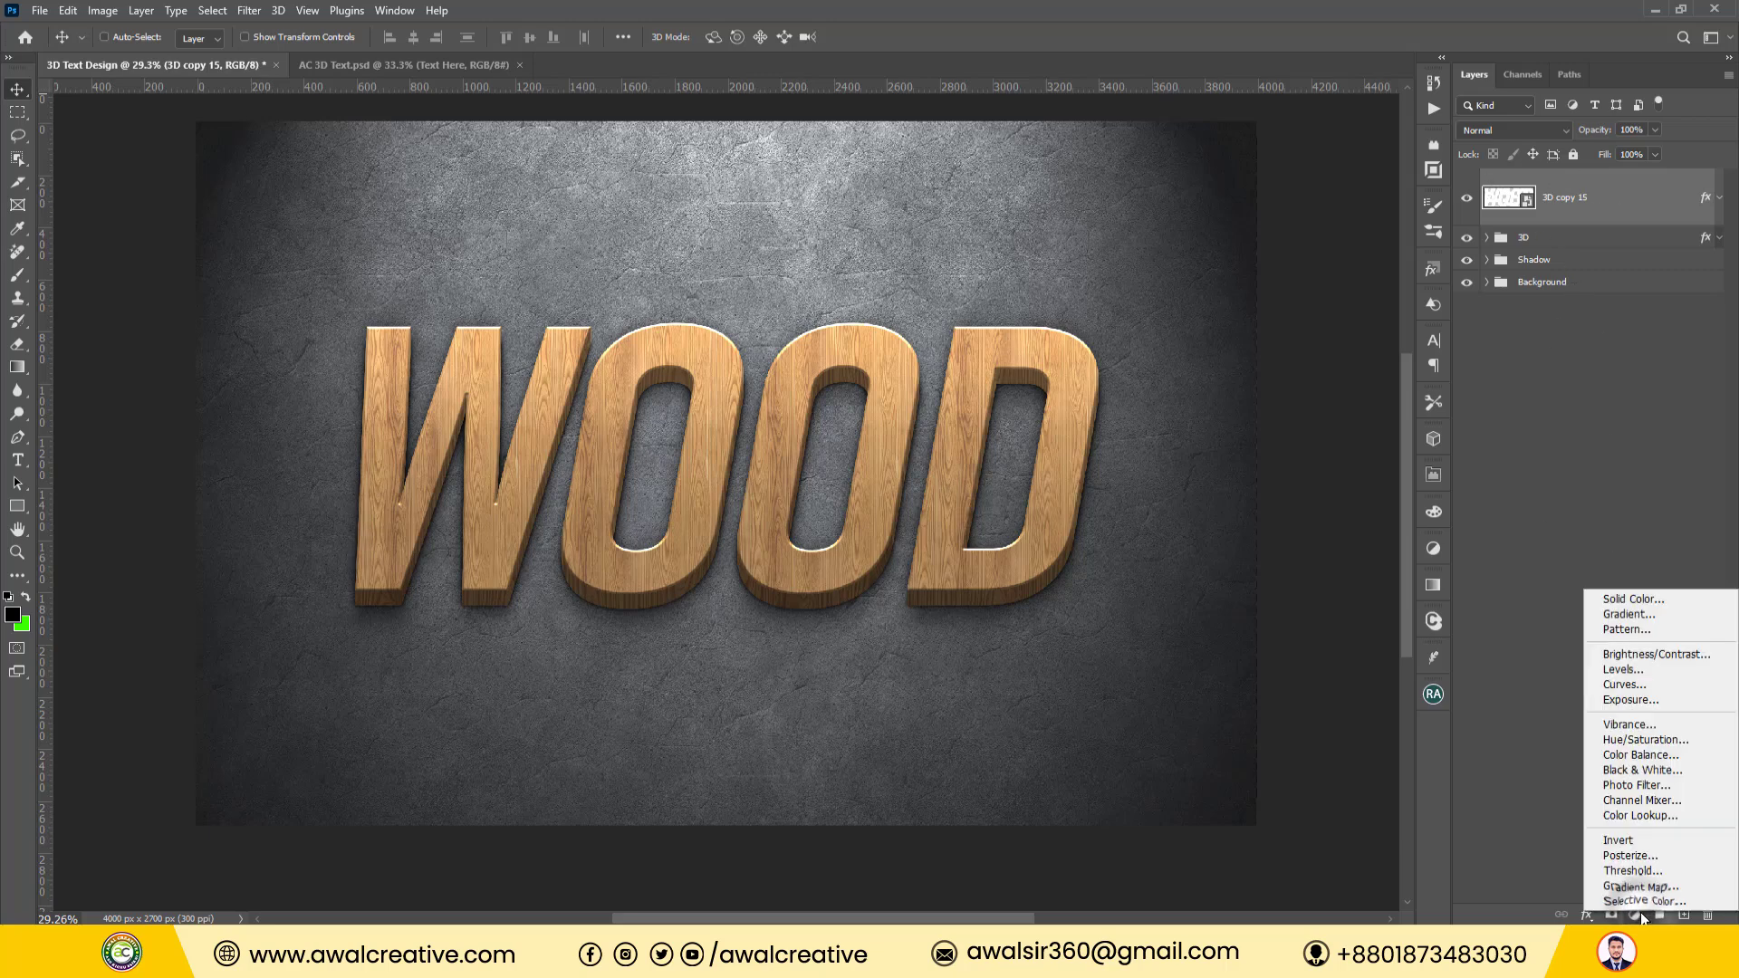
pyautogui.click(1648, 629)
pyautogui.click(987, 290)
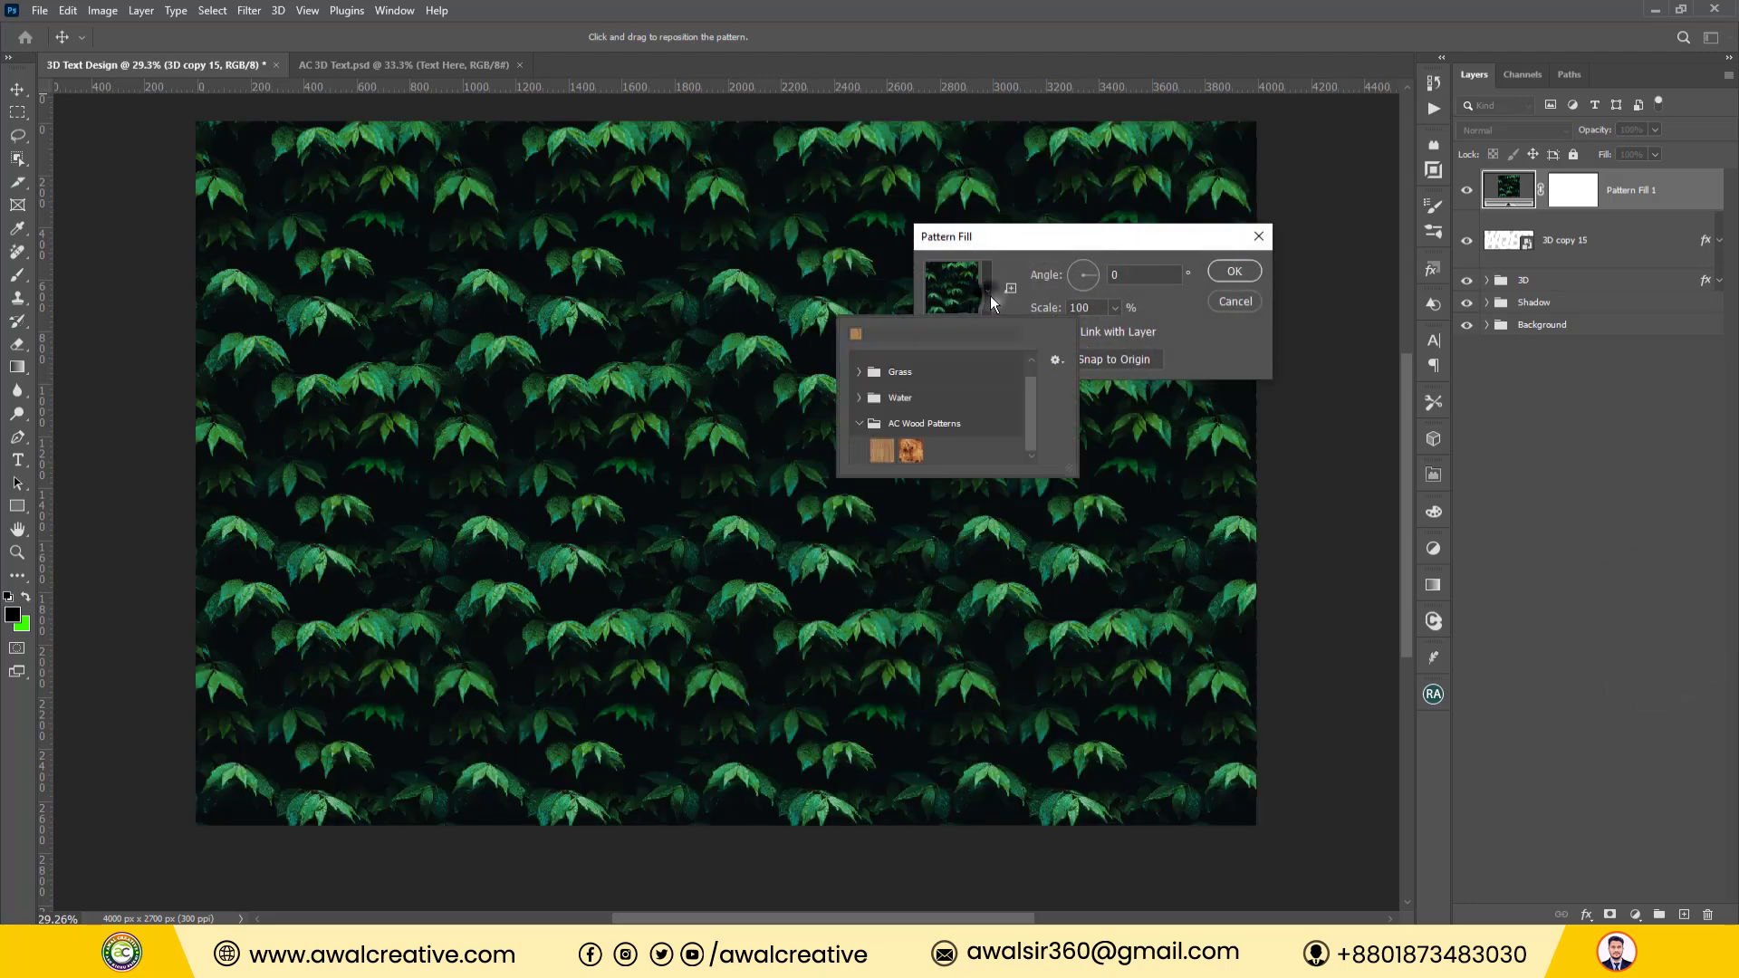
pyautogui.click(878, 449)
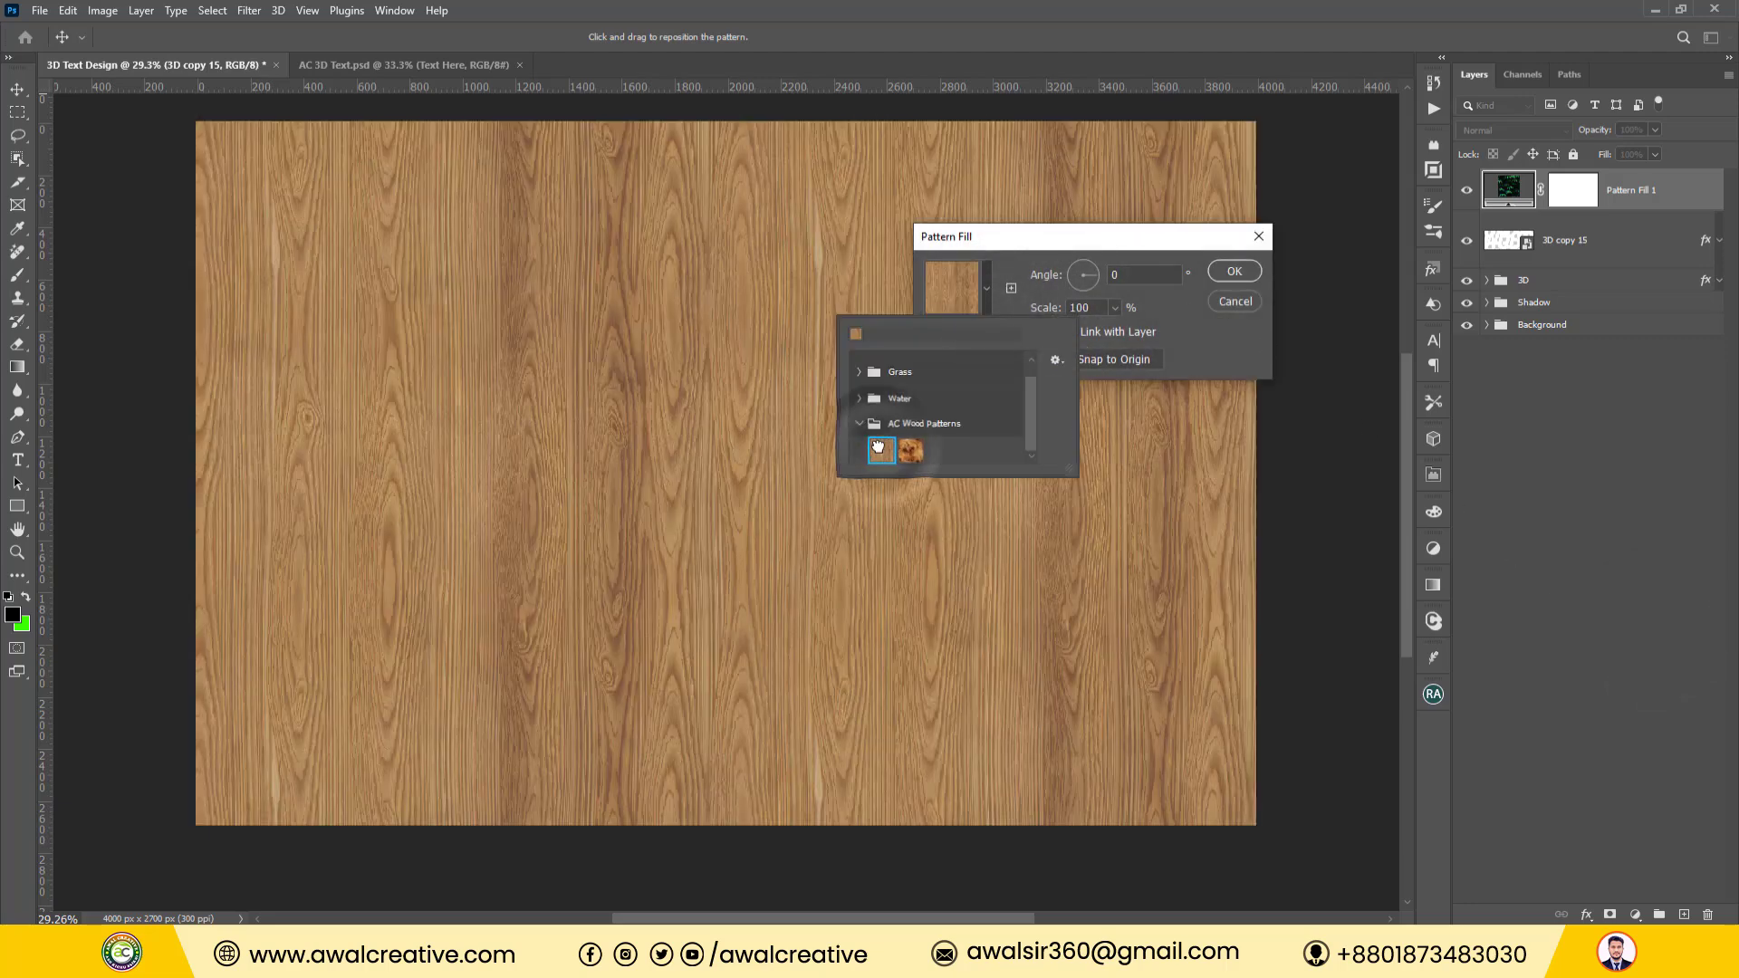
pyautogui.click(860, 423)
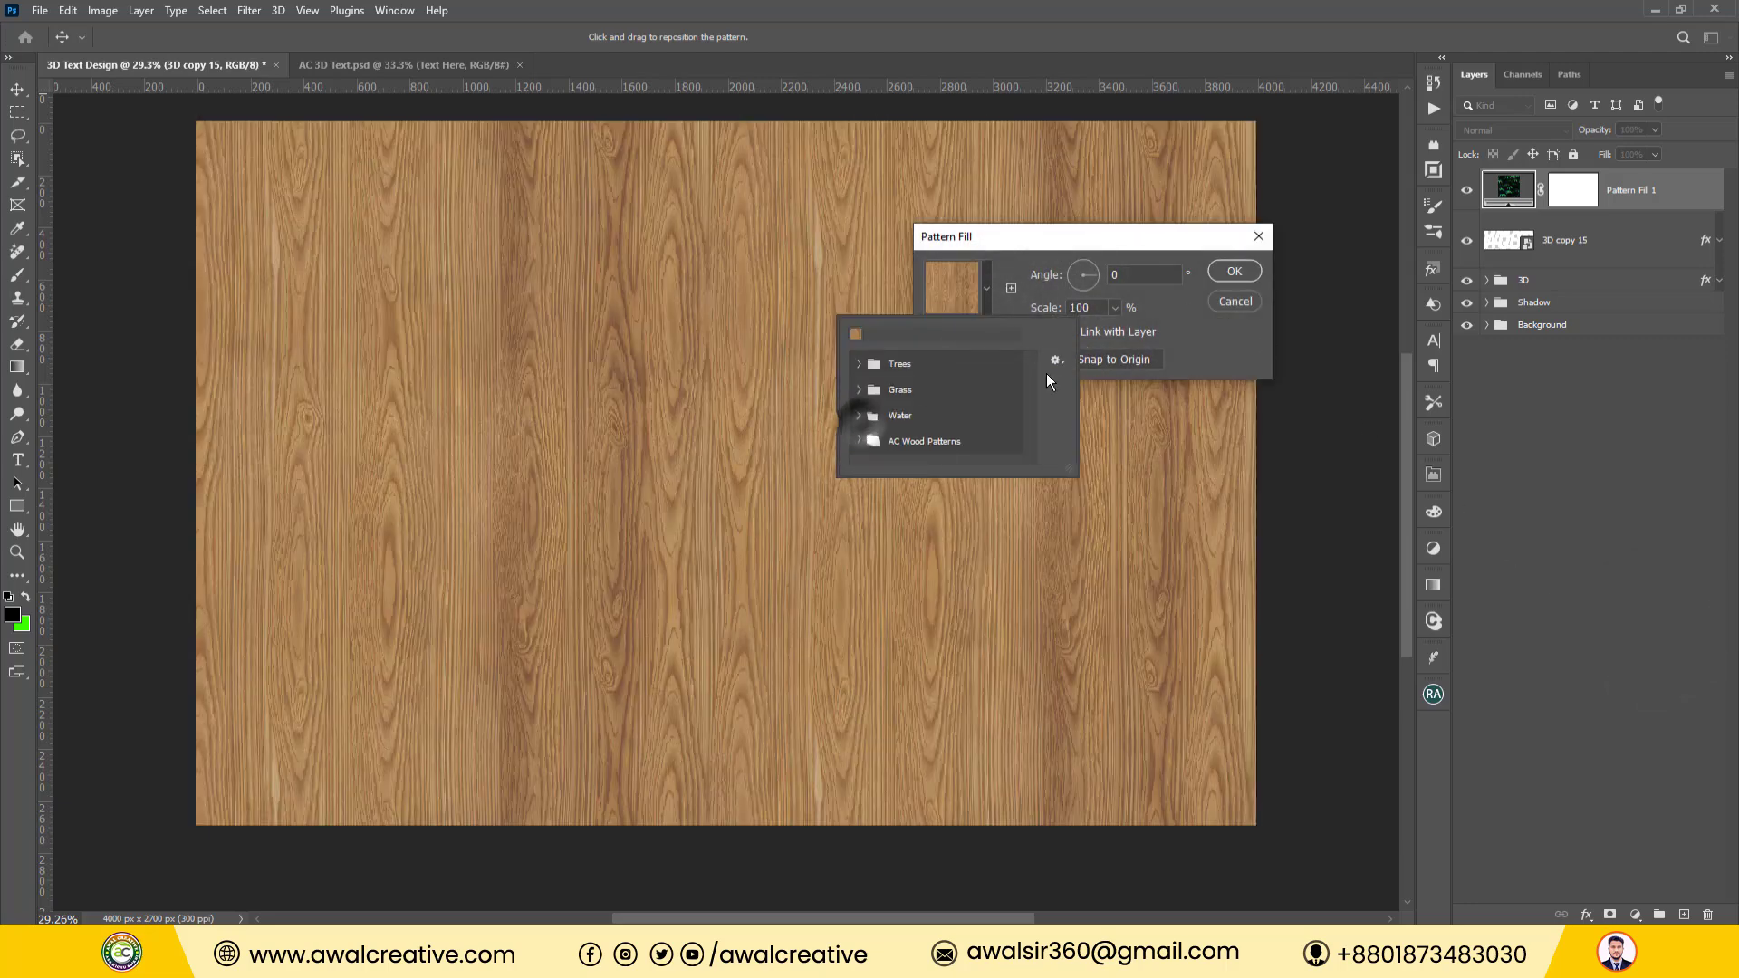
pyautogui.click(1237, 269)
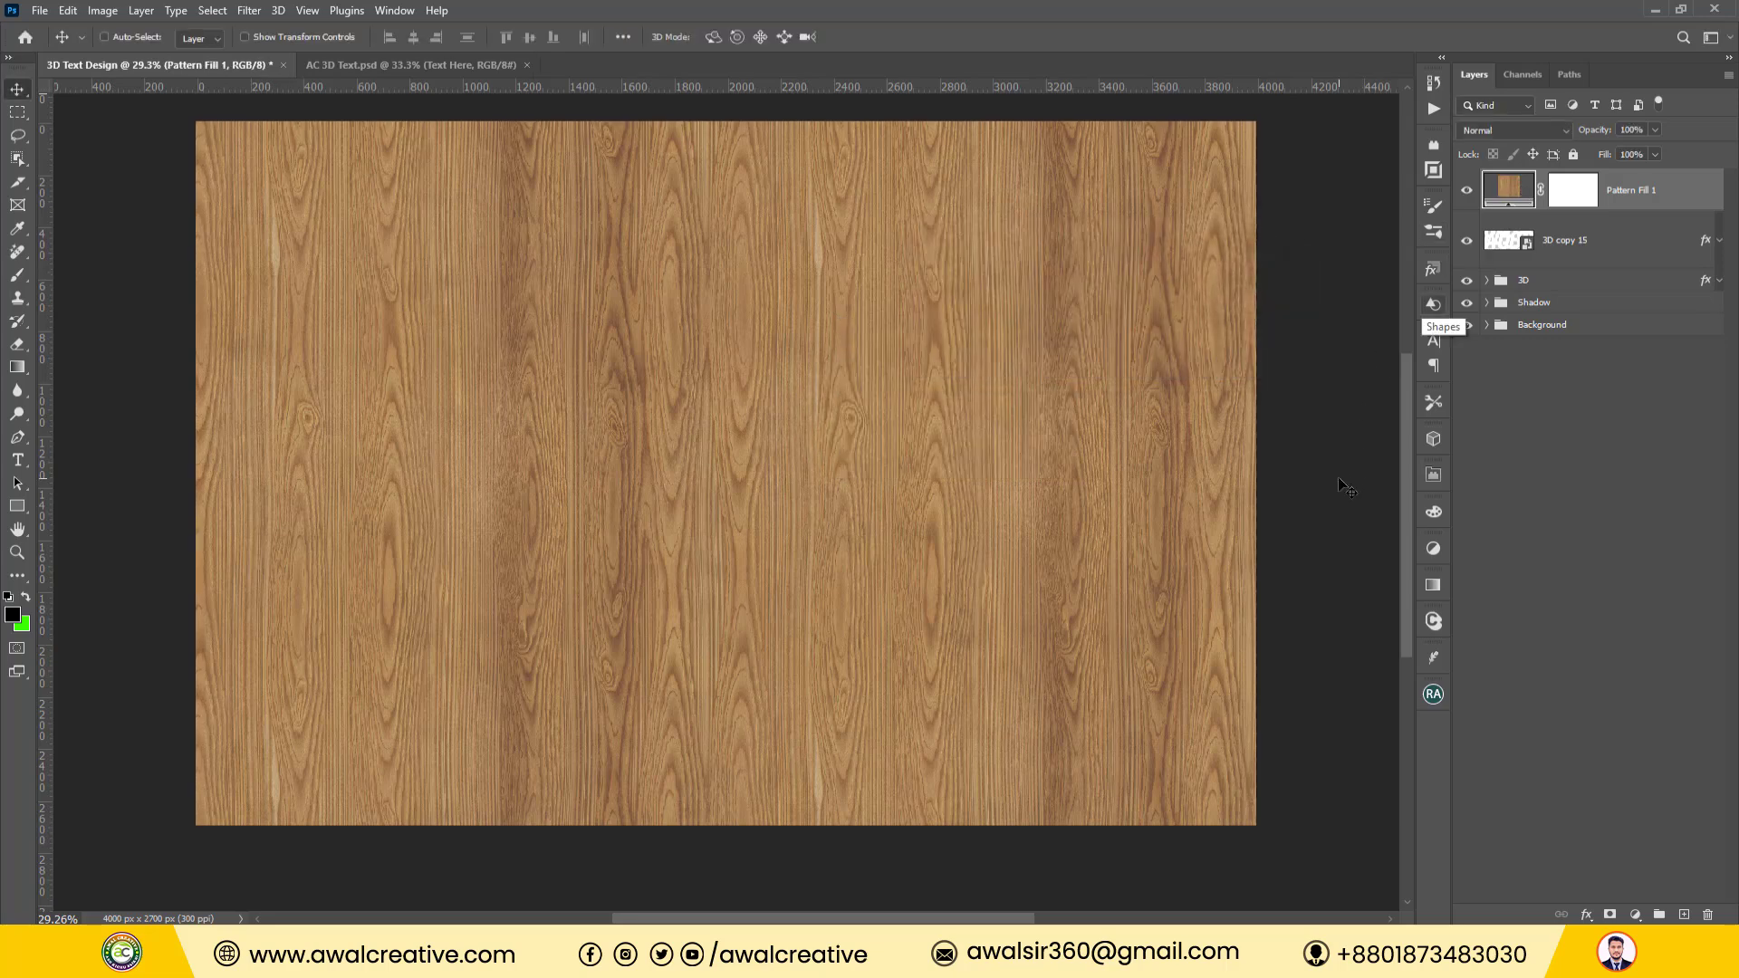
# Clip the wood pattern fill layer to the 3D copy 15 layer with a clipping mask.
pyautogui.rightClick(1508, 187)
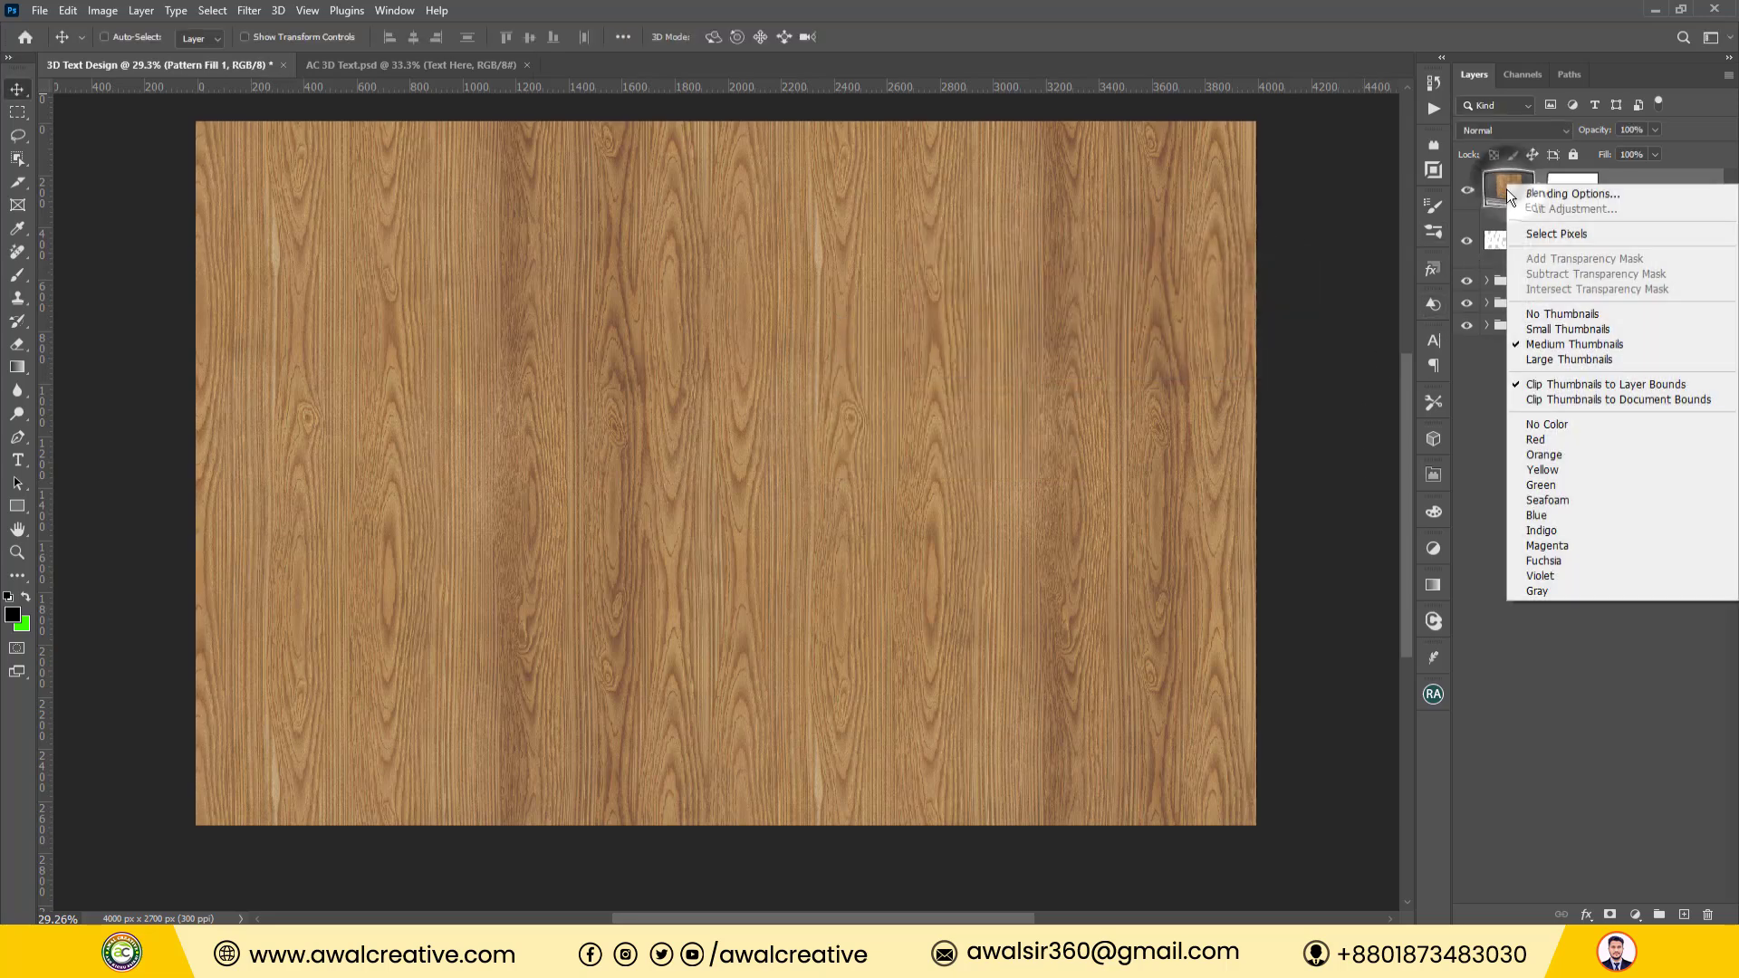
pyautogui.click(1589, 625)
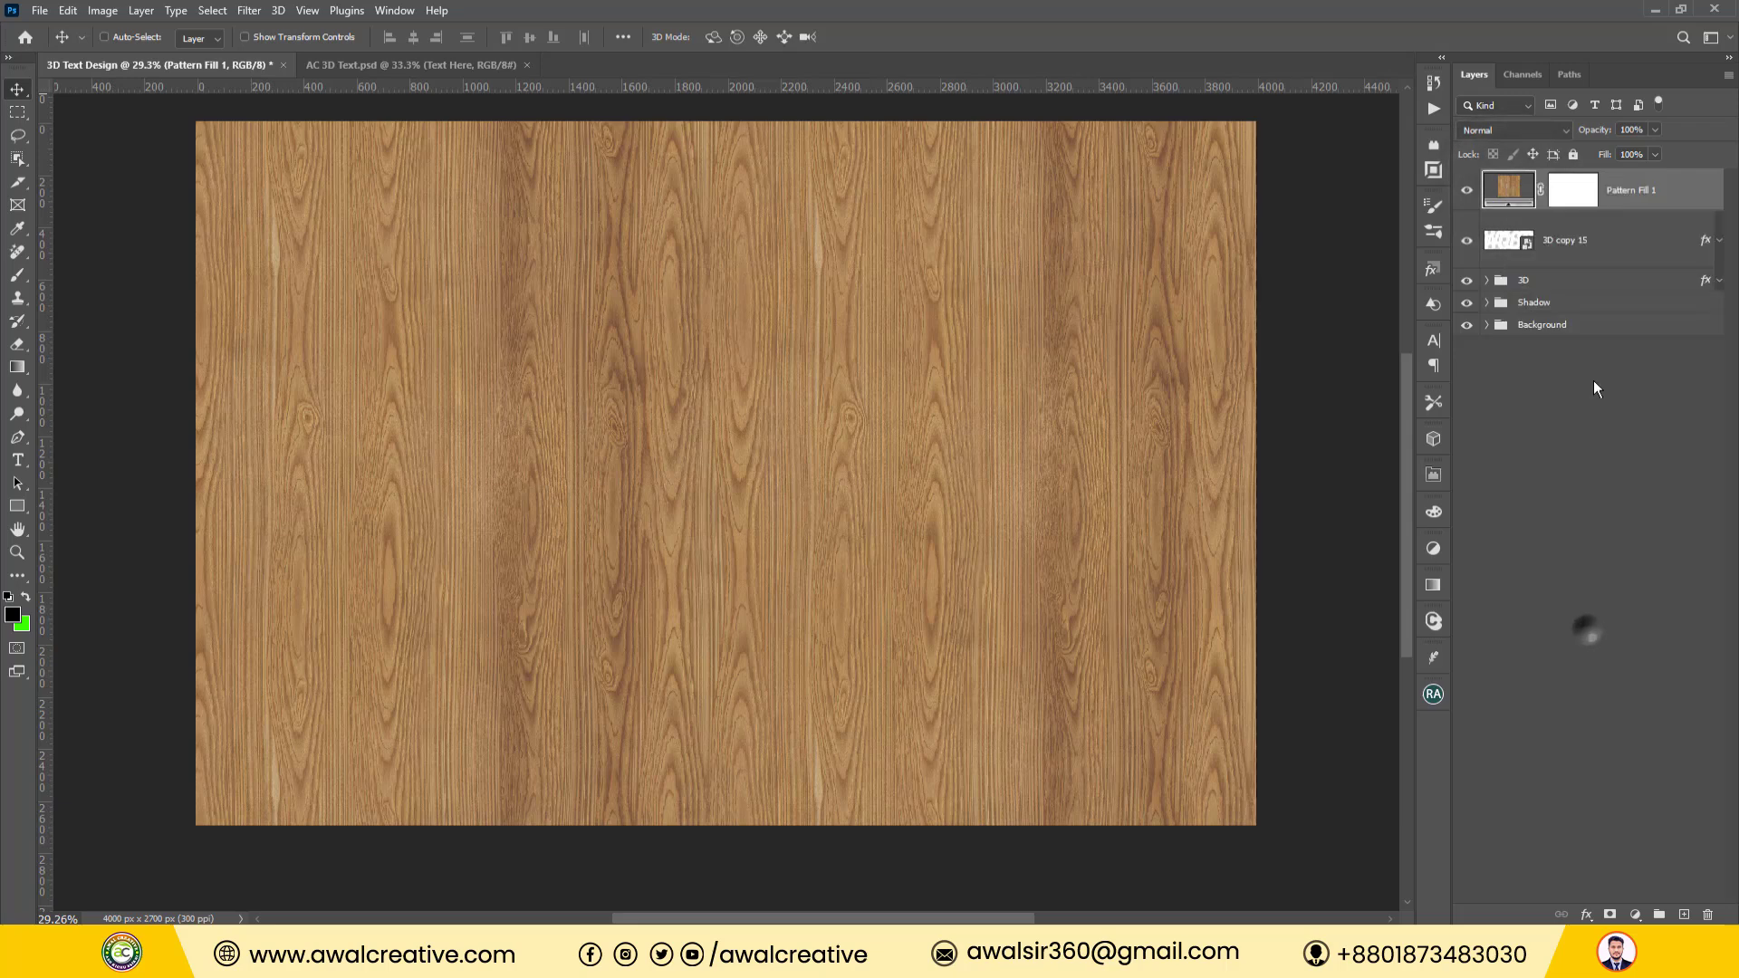
pyautogui.rightClick(1625, 190)
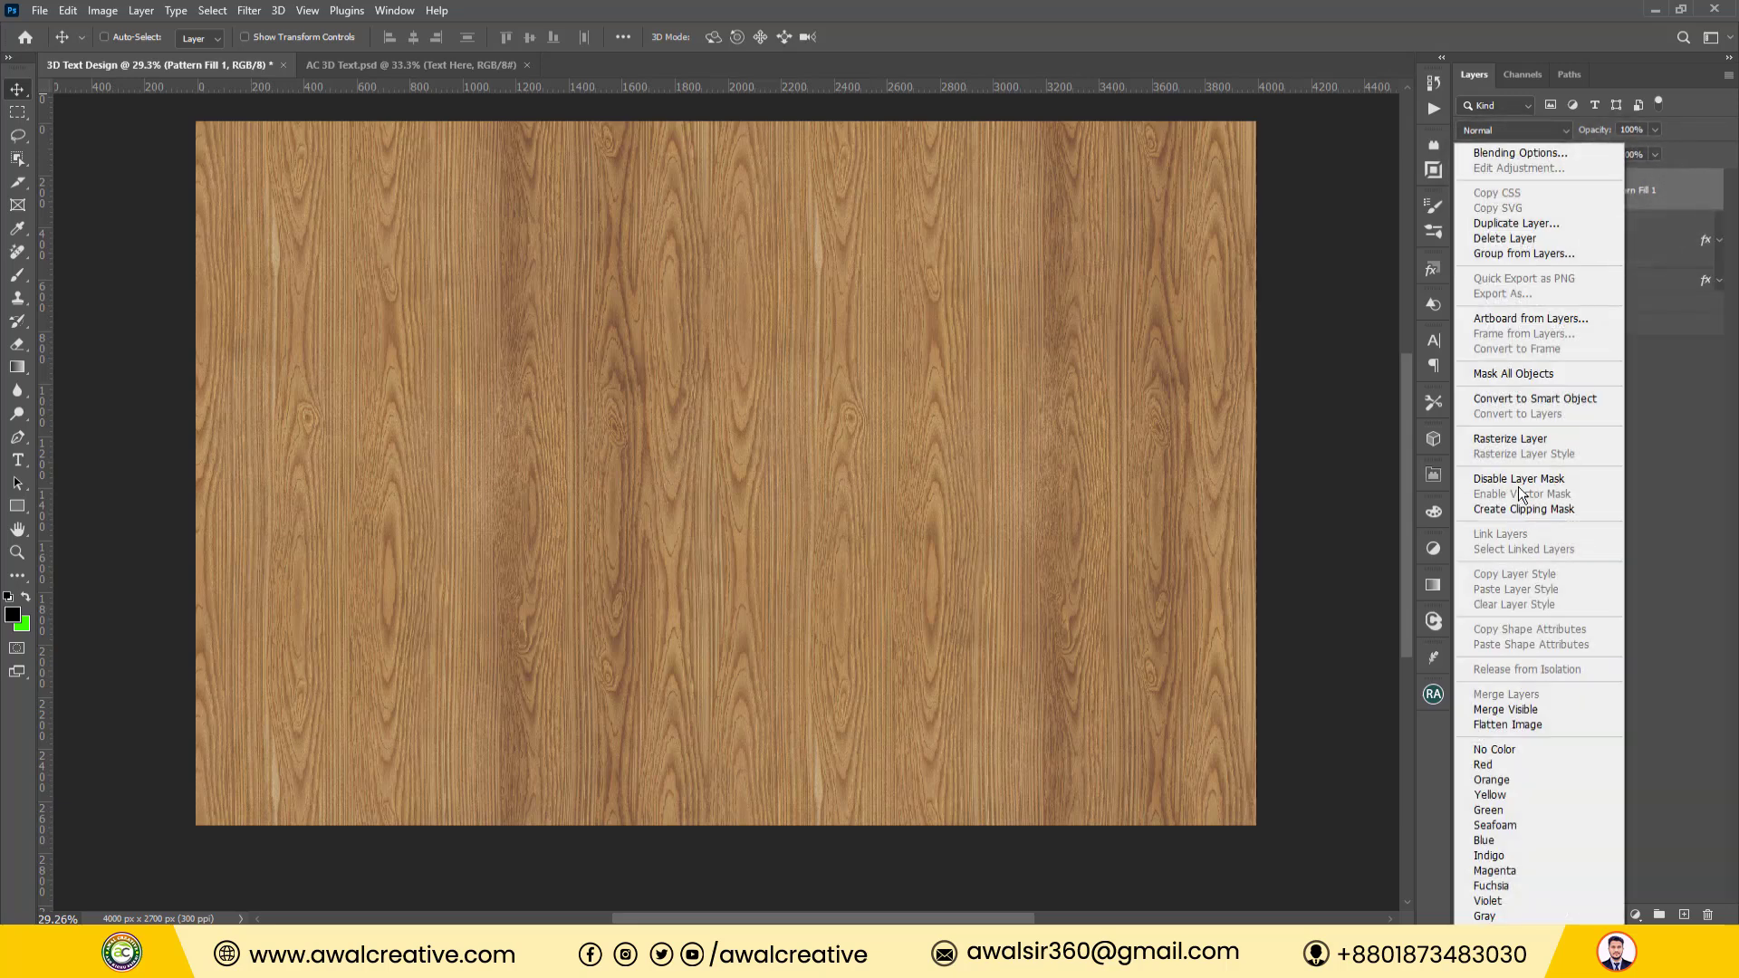
pyautogui.click(1512, 510)
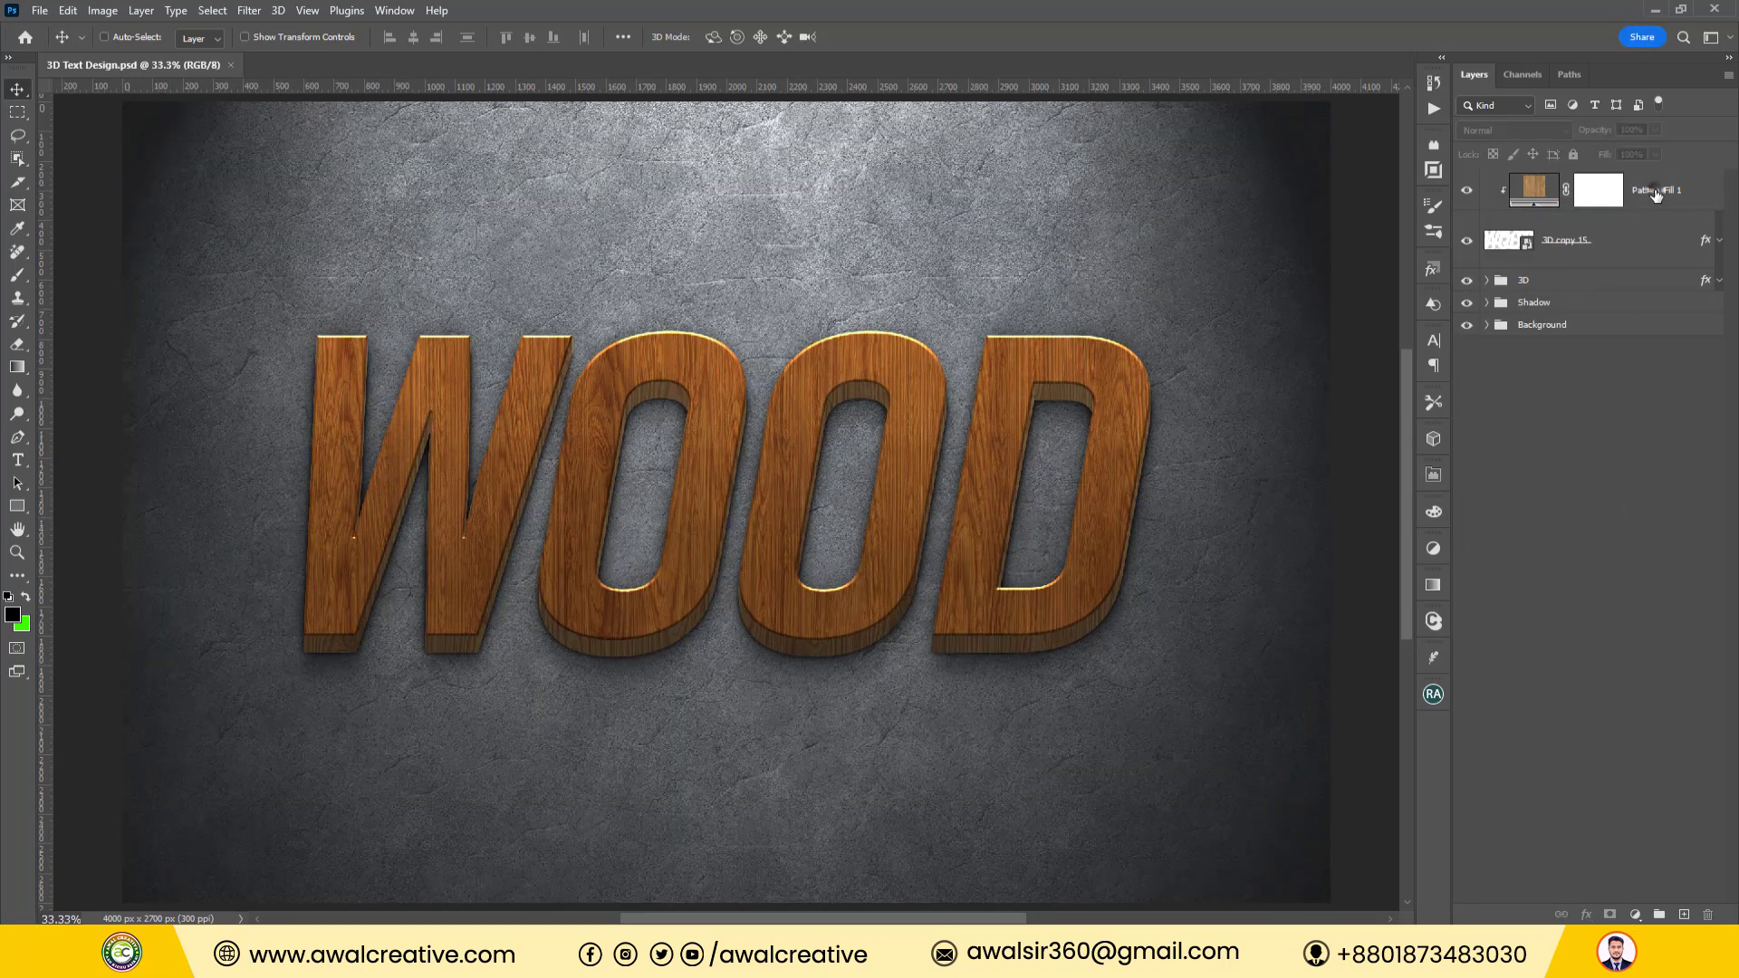
# Group the Pattern Fill 1 and 3D copy 15 layers together.
pyautogui.click(1656, 195)
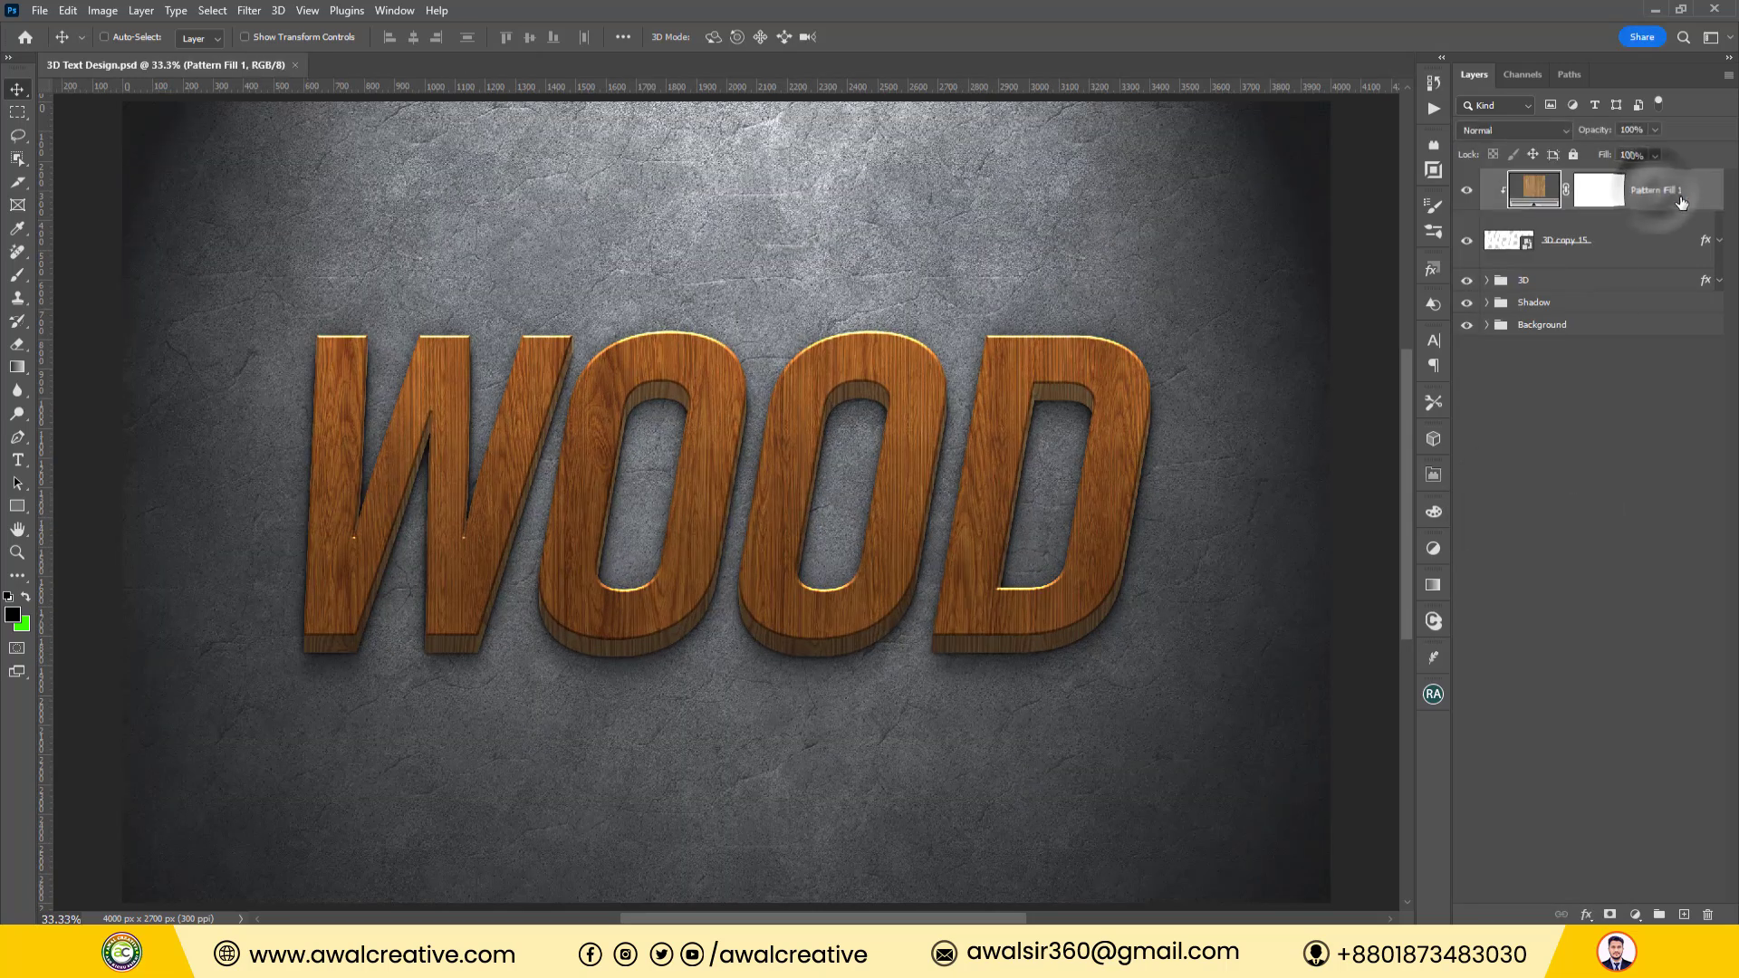
pyautogui.click(1585, 244)
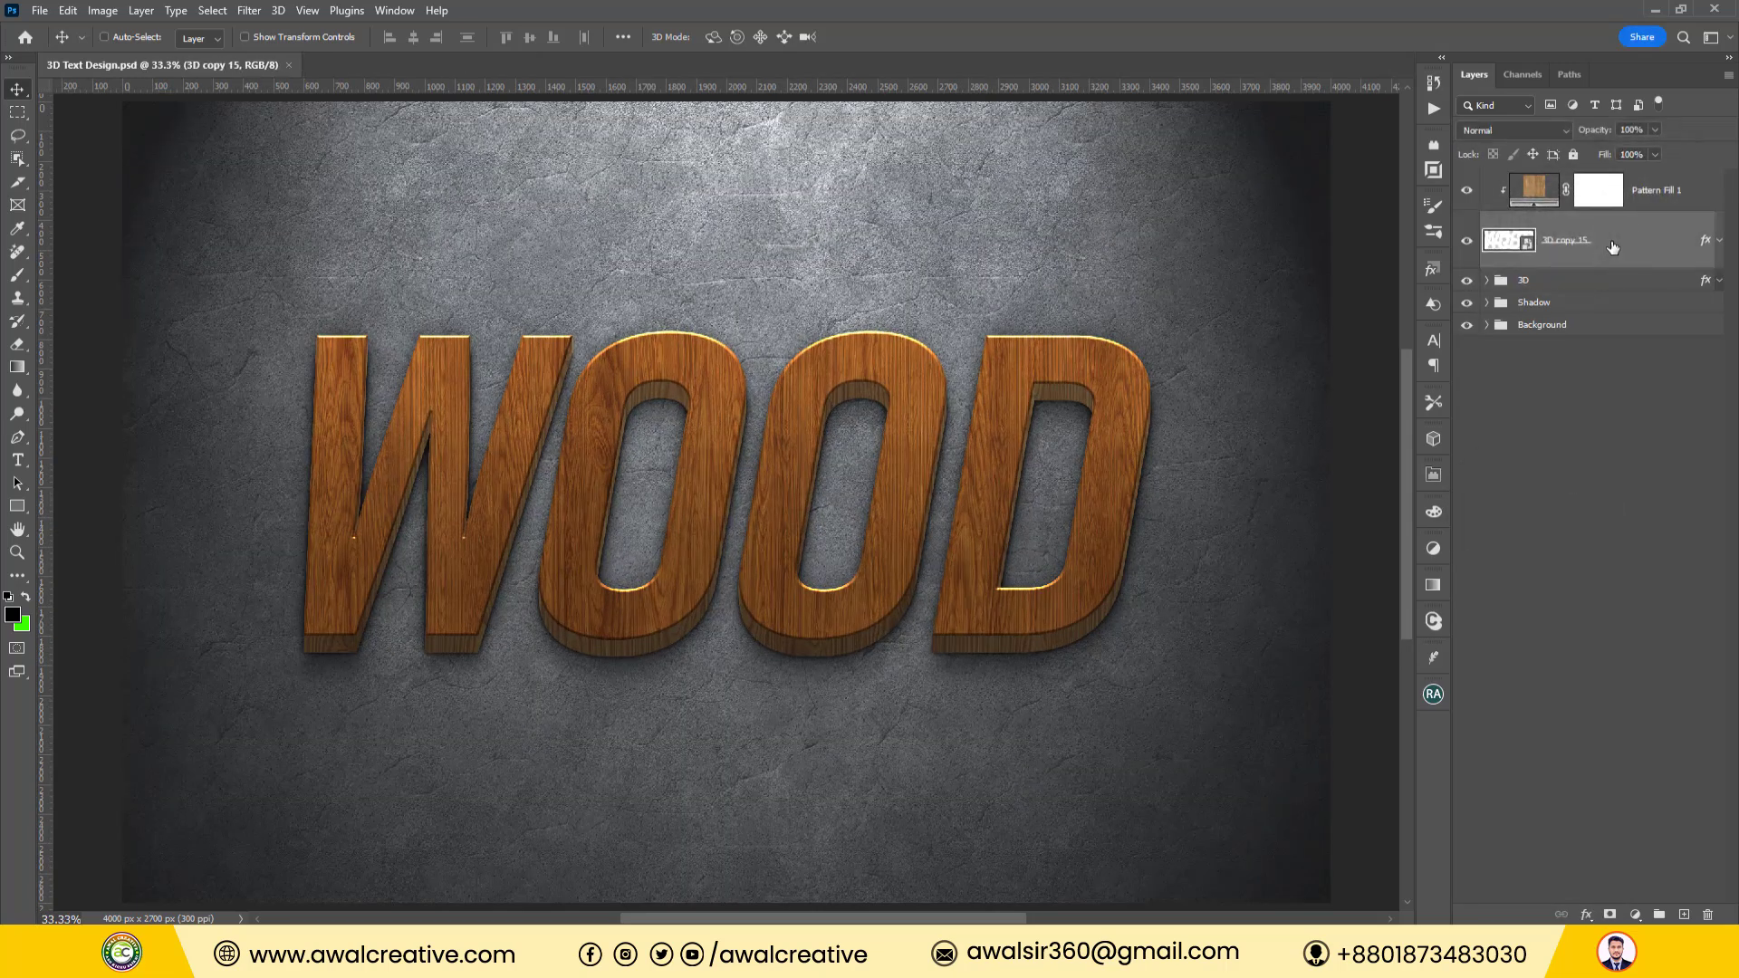
pyautogui.keyDown('shift'); pyautogui.click(1665, 195); pyautogui.keyUp('shift')
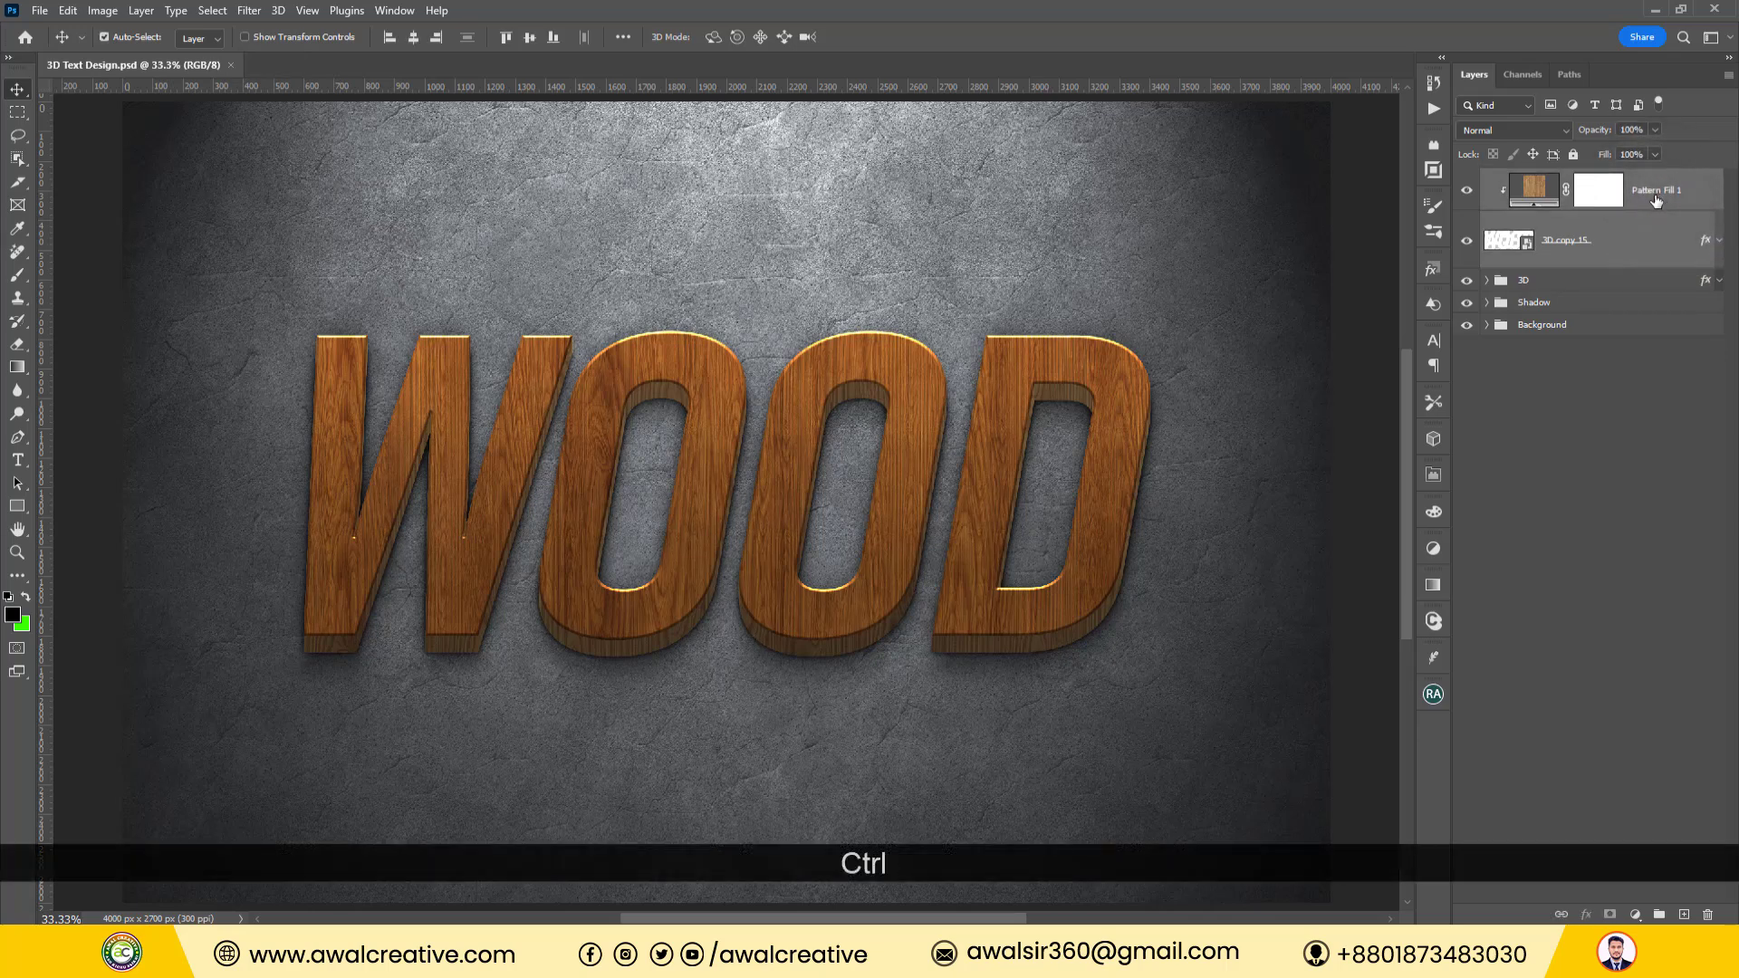
pyautogui.hotkey('ctrl', 'g')
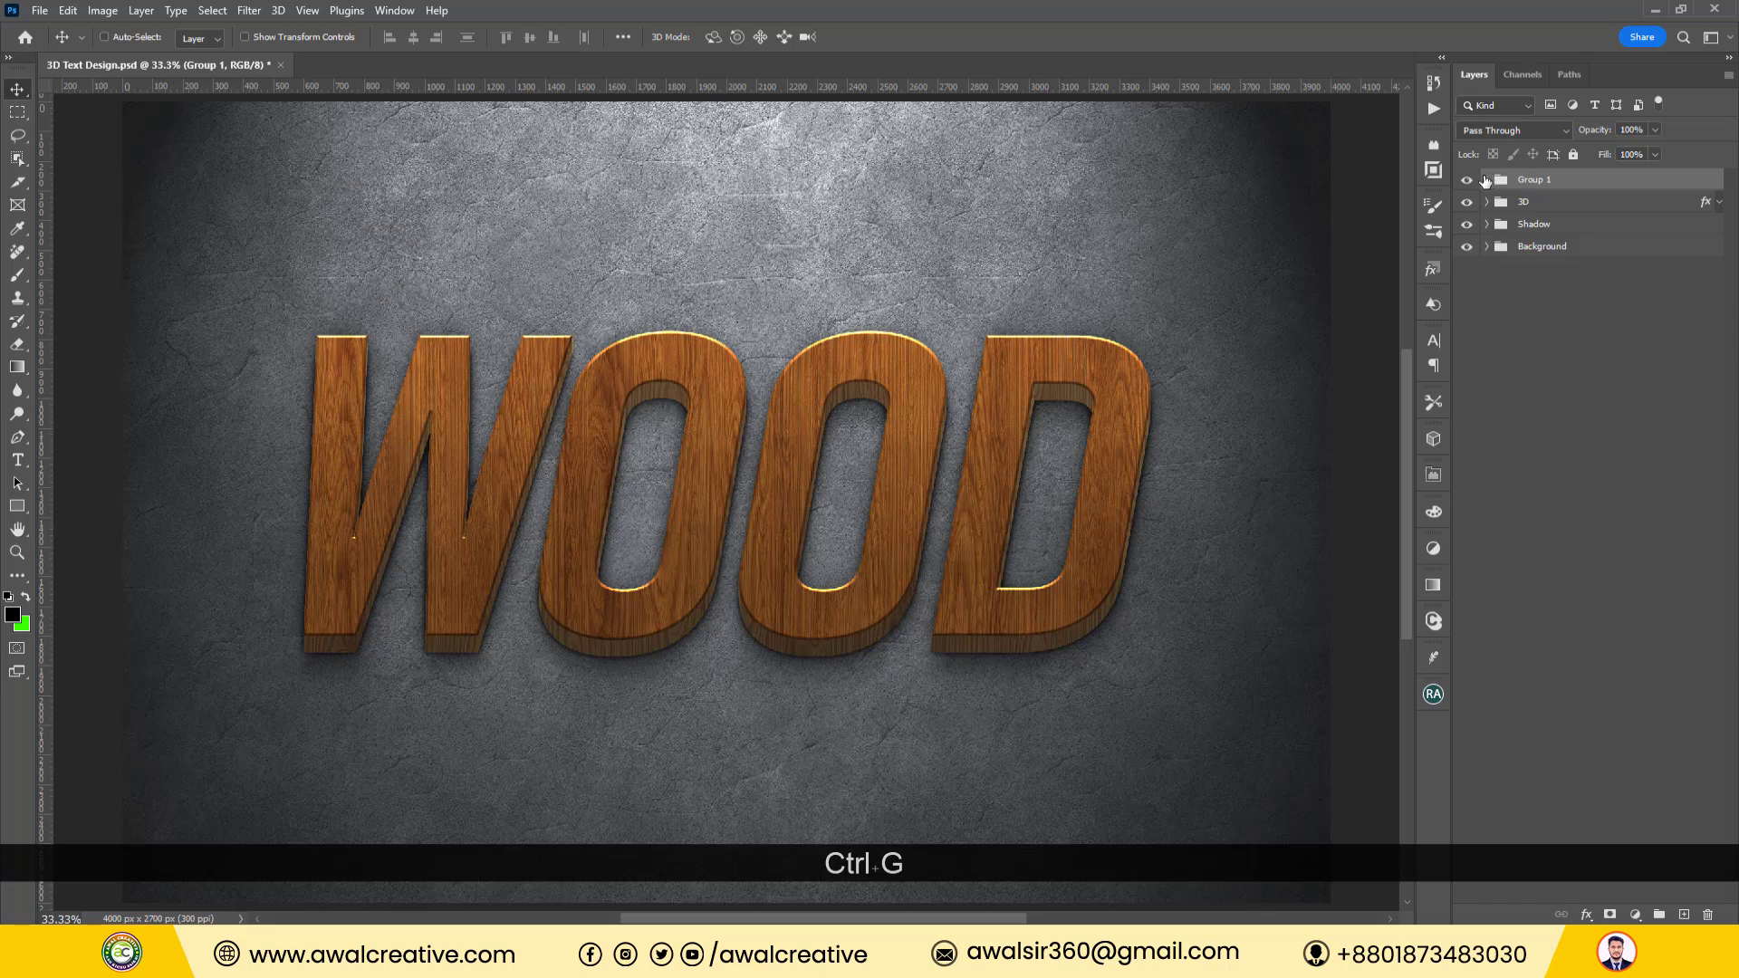
# Add a Brightness/Contrast adjustment layer above Pattern Fill 1 inside the new group.
pyautogui.click(1489, 180)
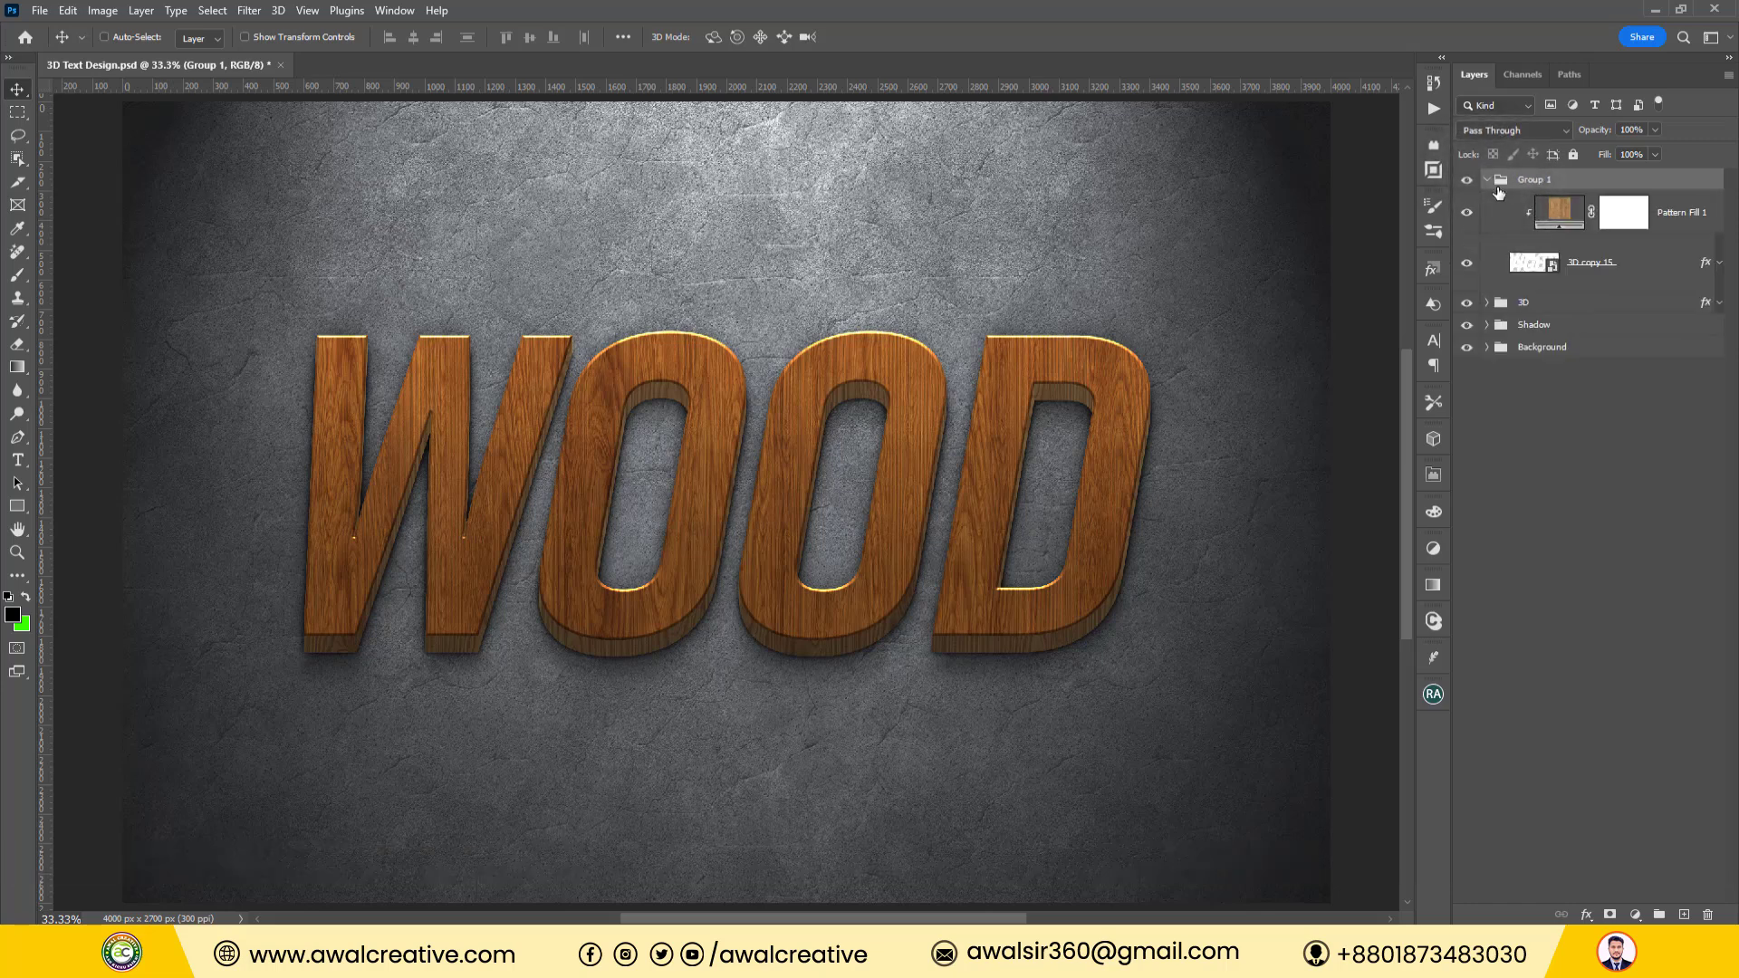
pyautogui.click(1697, 213)
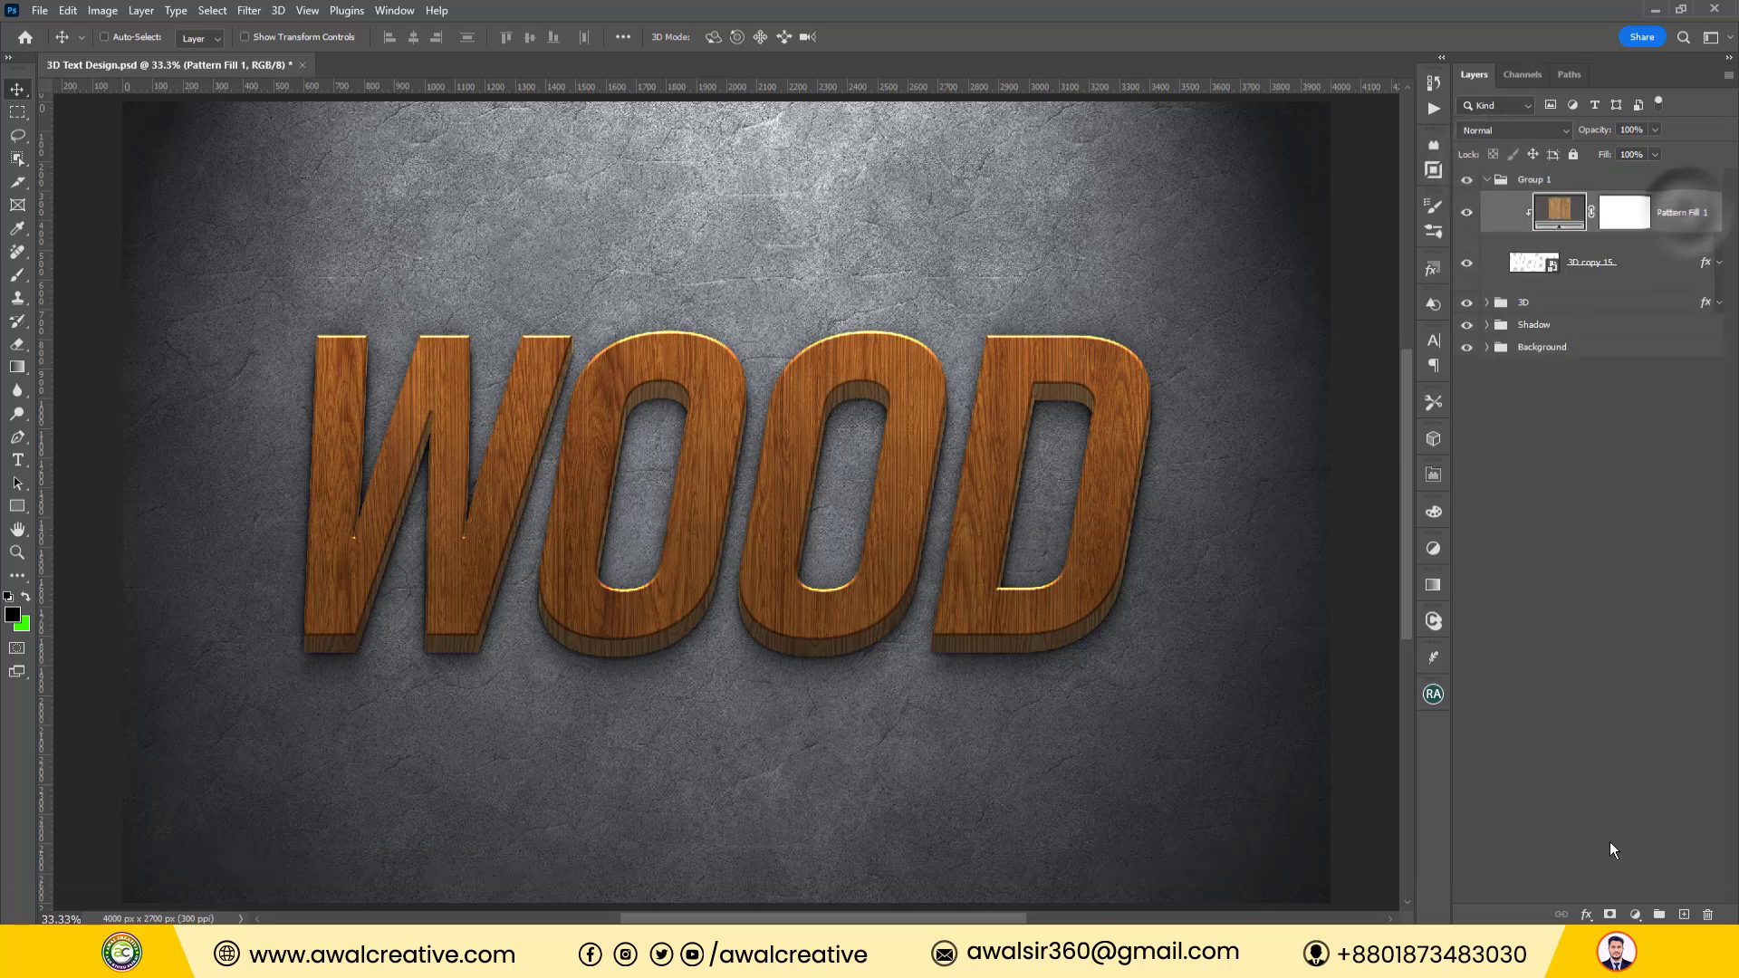
pyautogui.click(1635, 915)
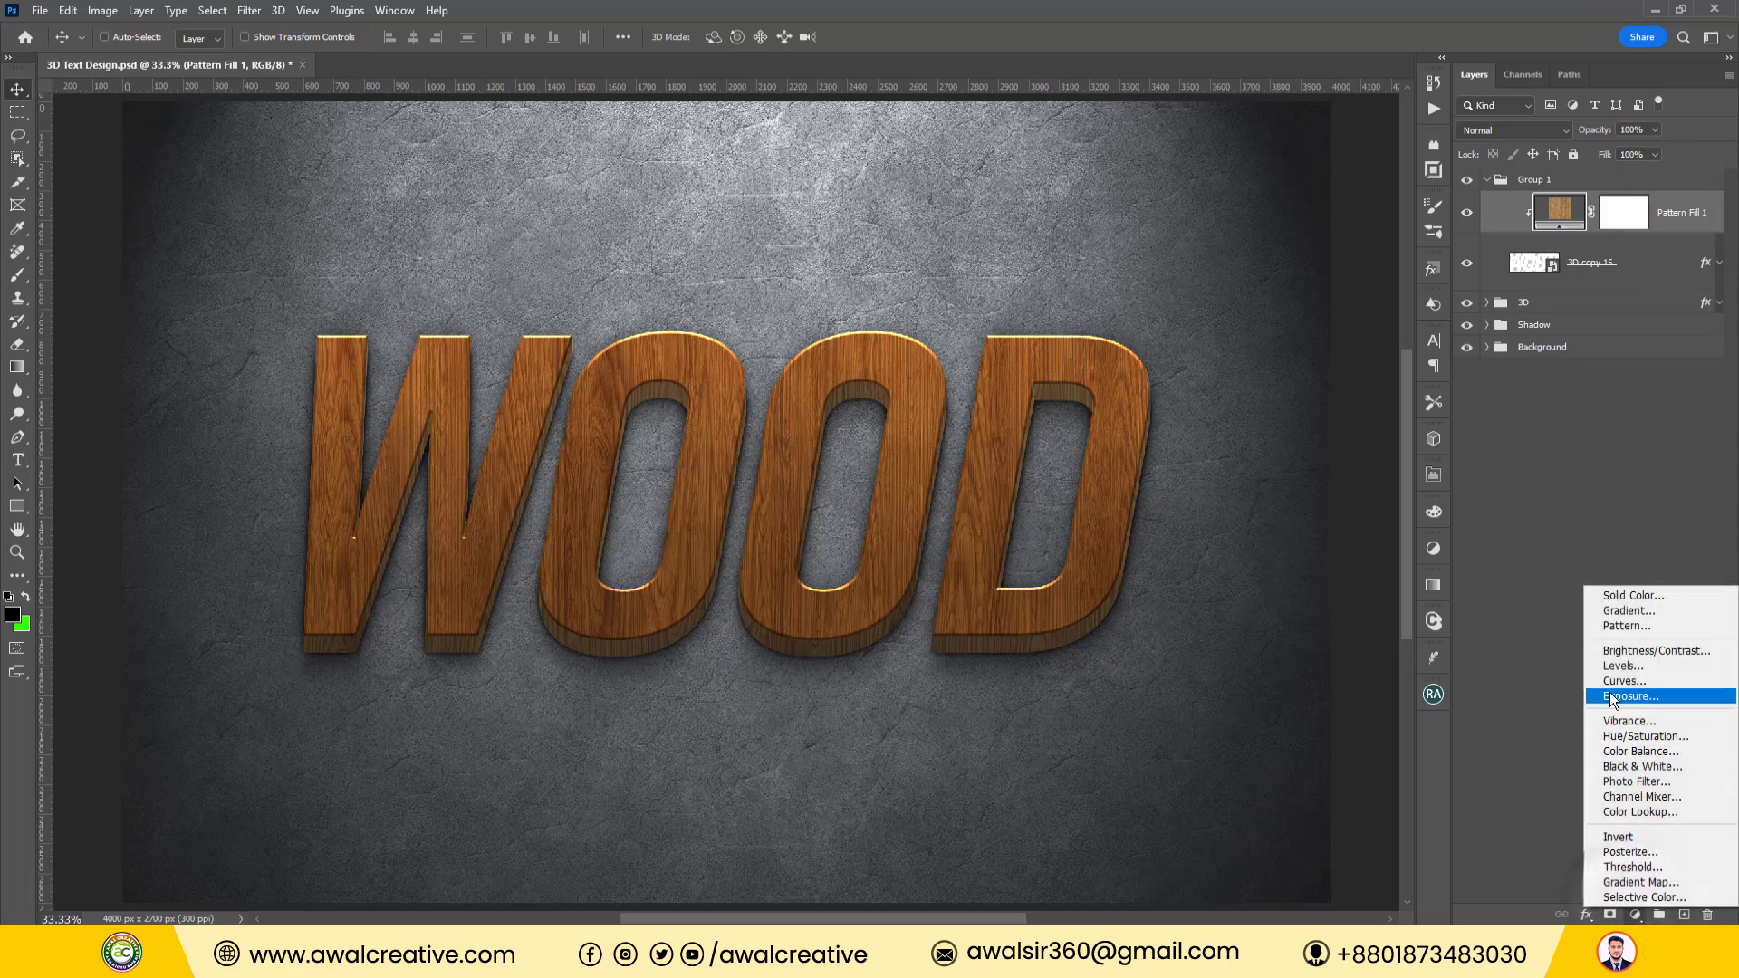
pyautogui.click(1628, 648)
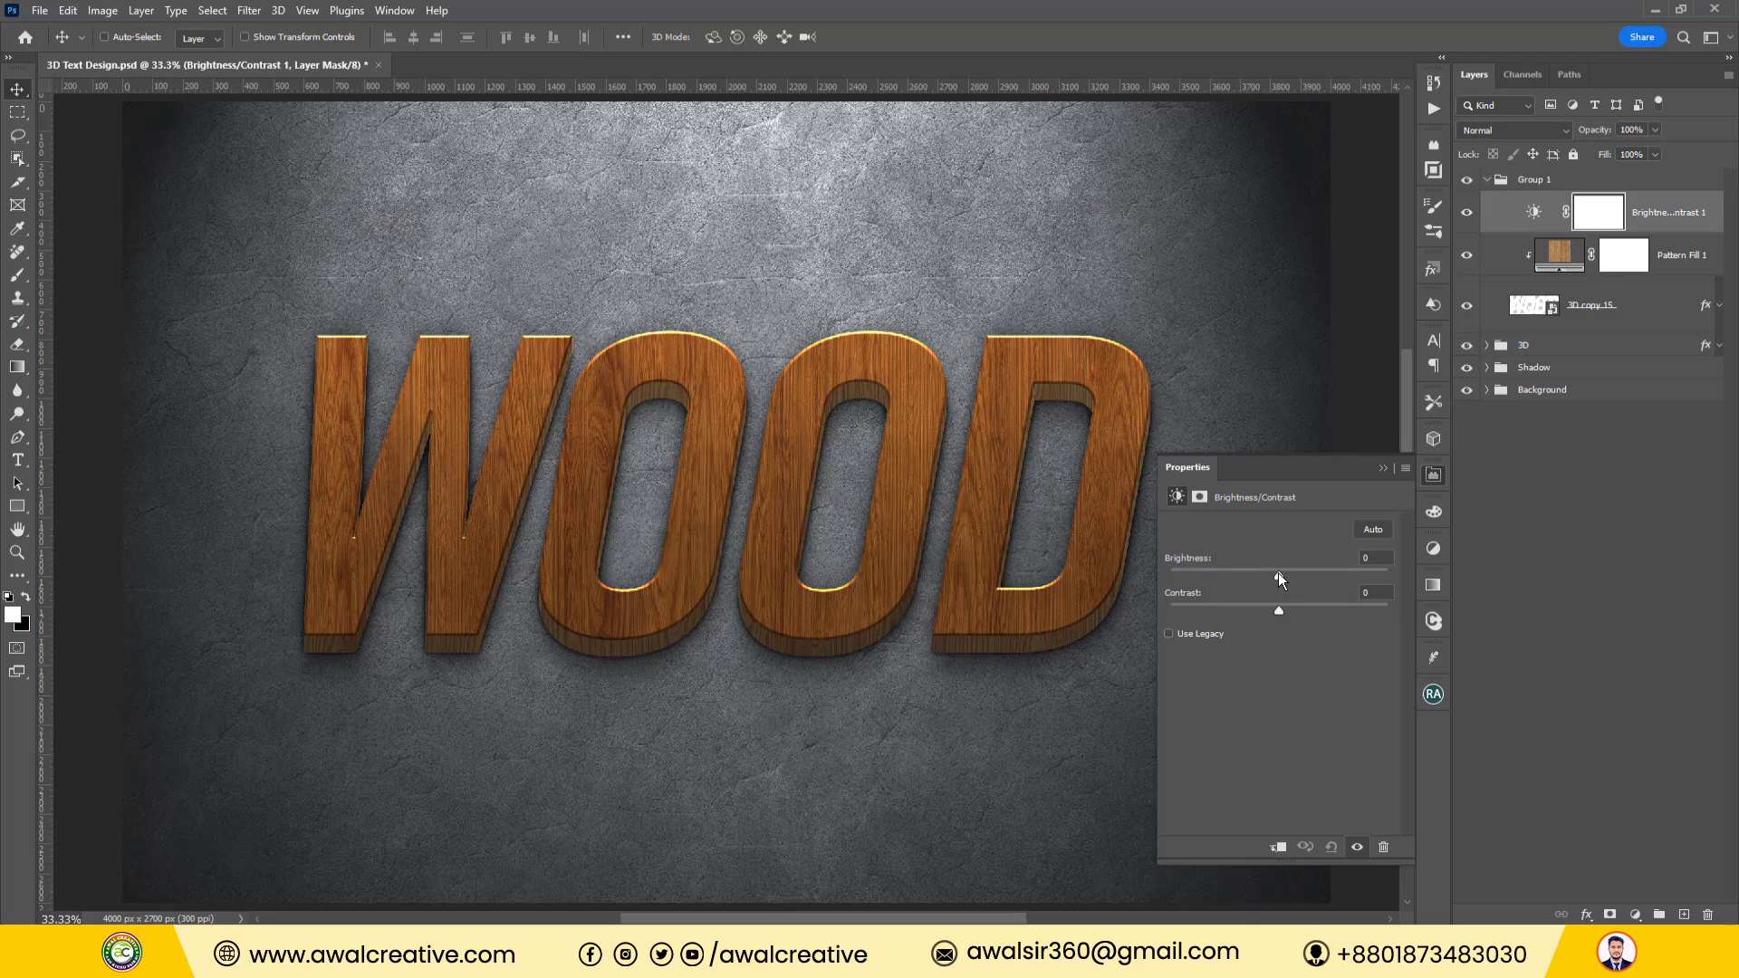
# Clip the Brightness/Contrast adjustment to the wood pattern fill below it and set its brightness to 15.
pyautogui.moveTo(1278, 572); pyautogui.dragTo(1284, 572)
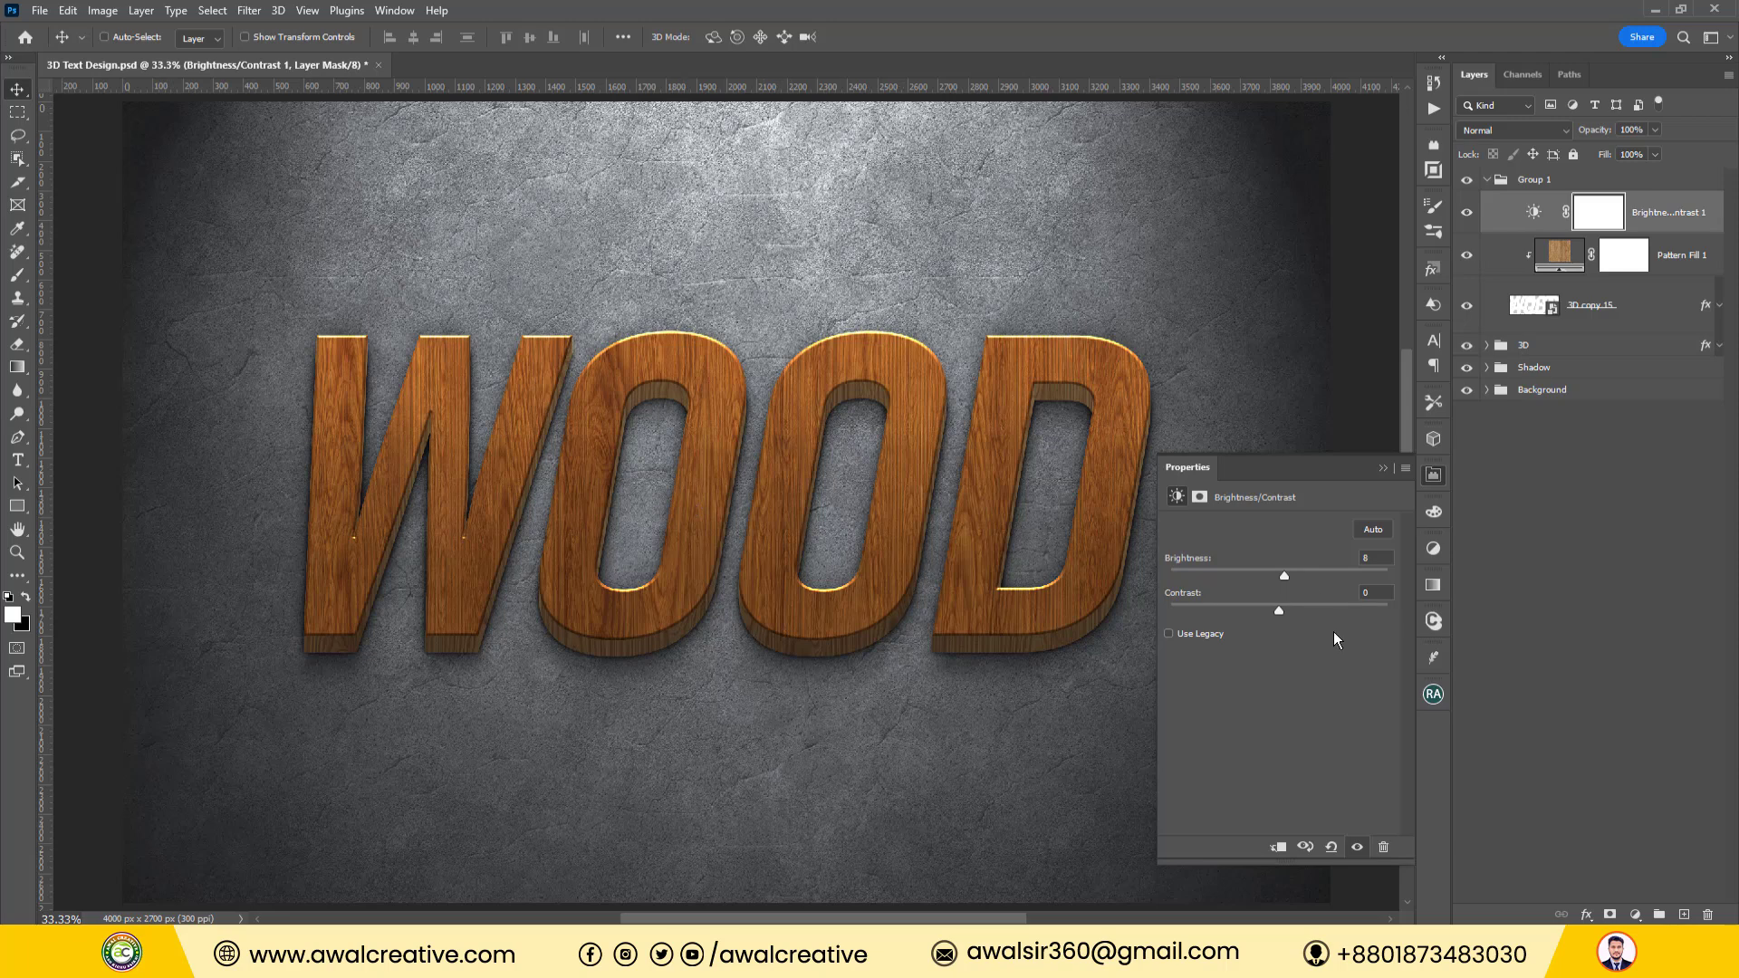
pyautogui.click(1271, 847)
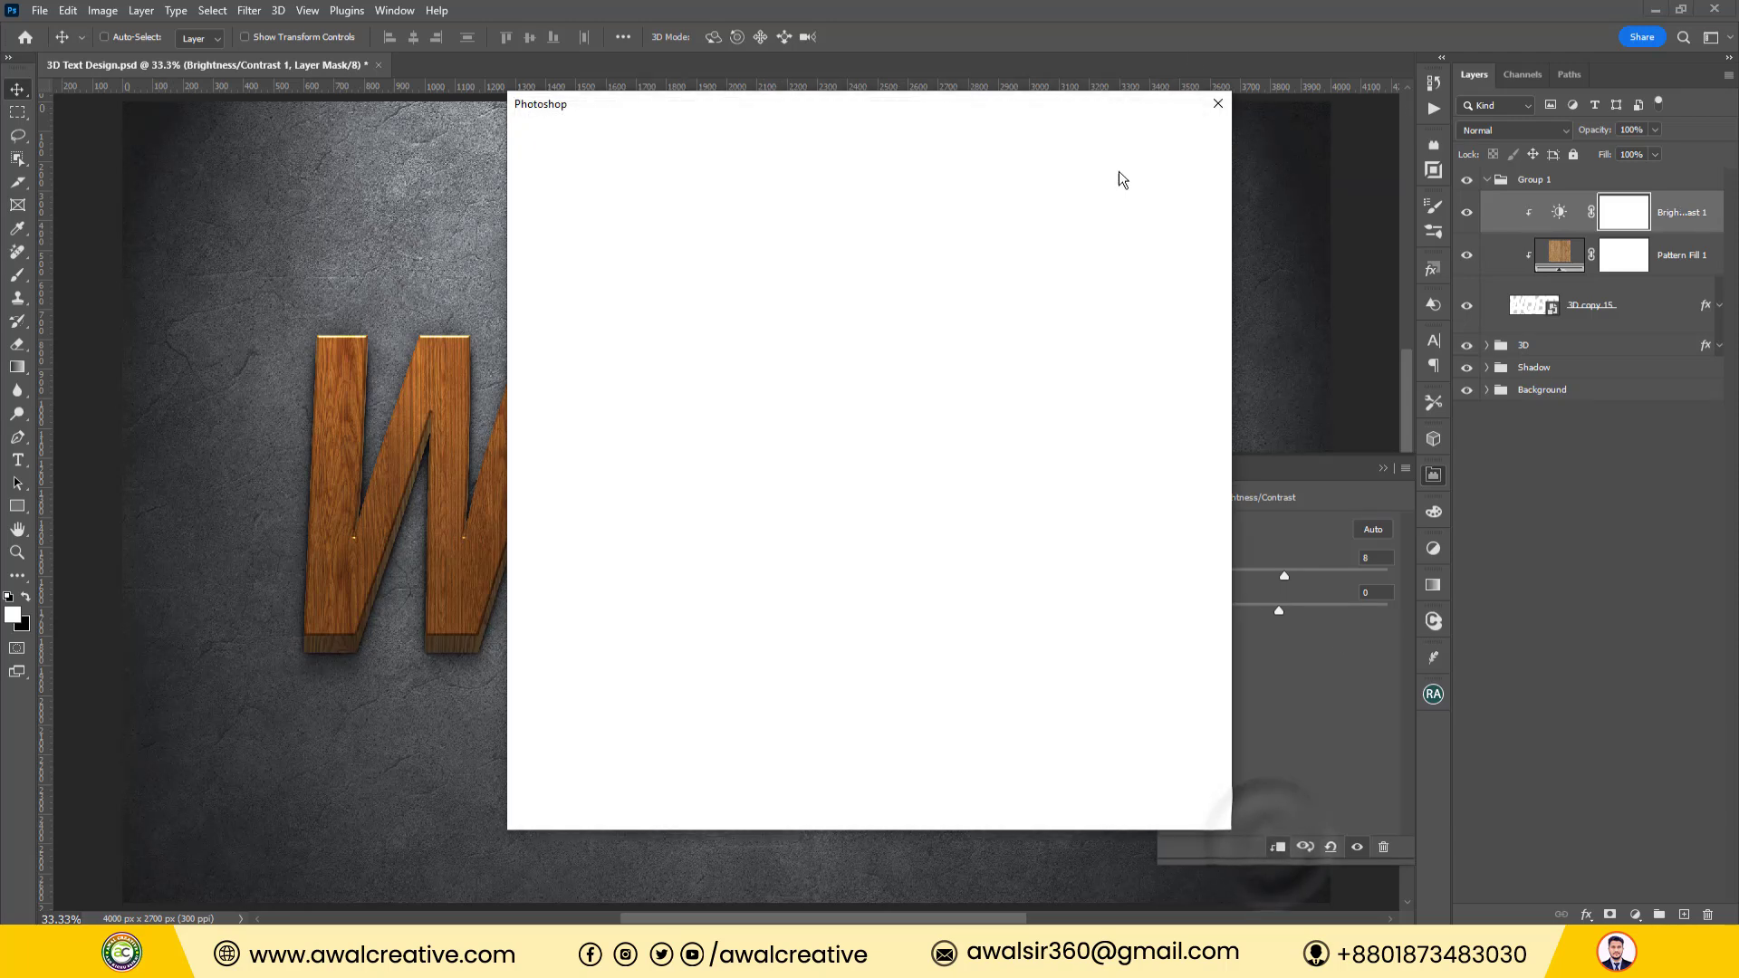
pyautogui.click(1215, 109)
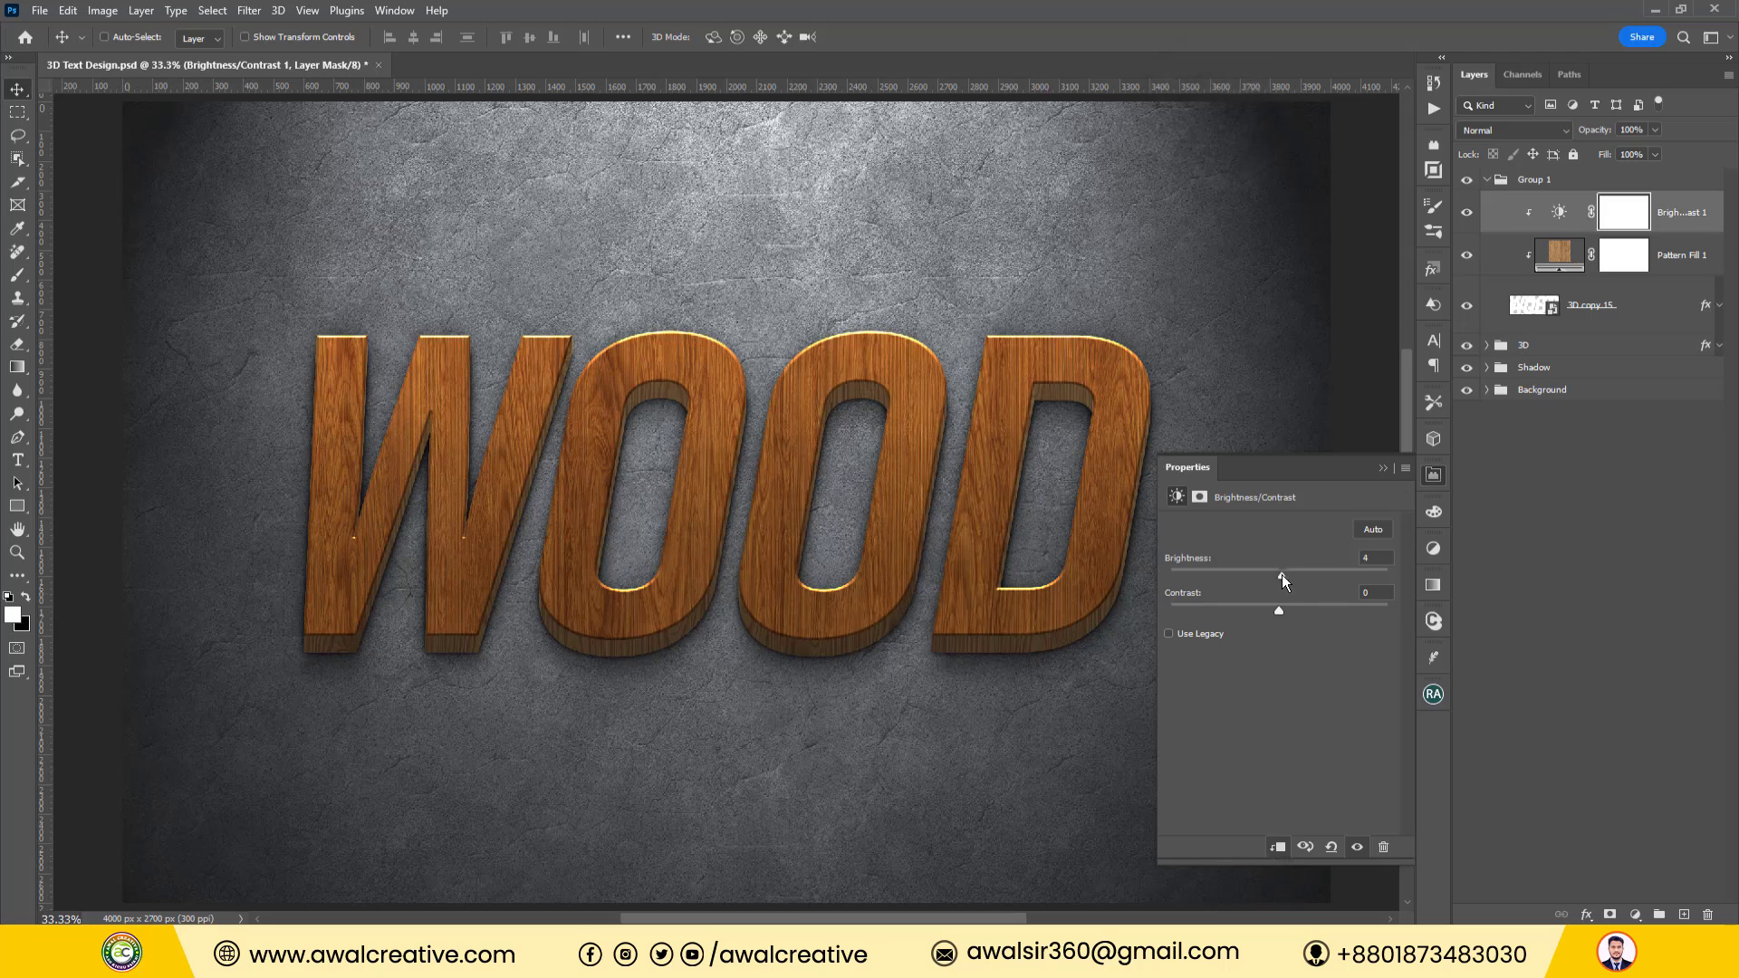
pyautogui.moveTo(1283, 573)
pyautogui.mouseDown()
pyautogui.moveTo(1333, 571)
pyautogui.moveTo(1221, 579)
pyautogui.moveTo(1268, 576)
pyautogui.mouseUp()
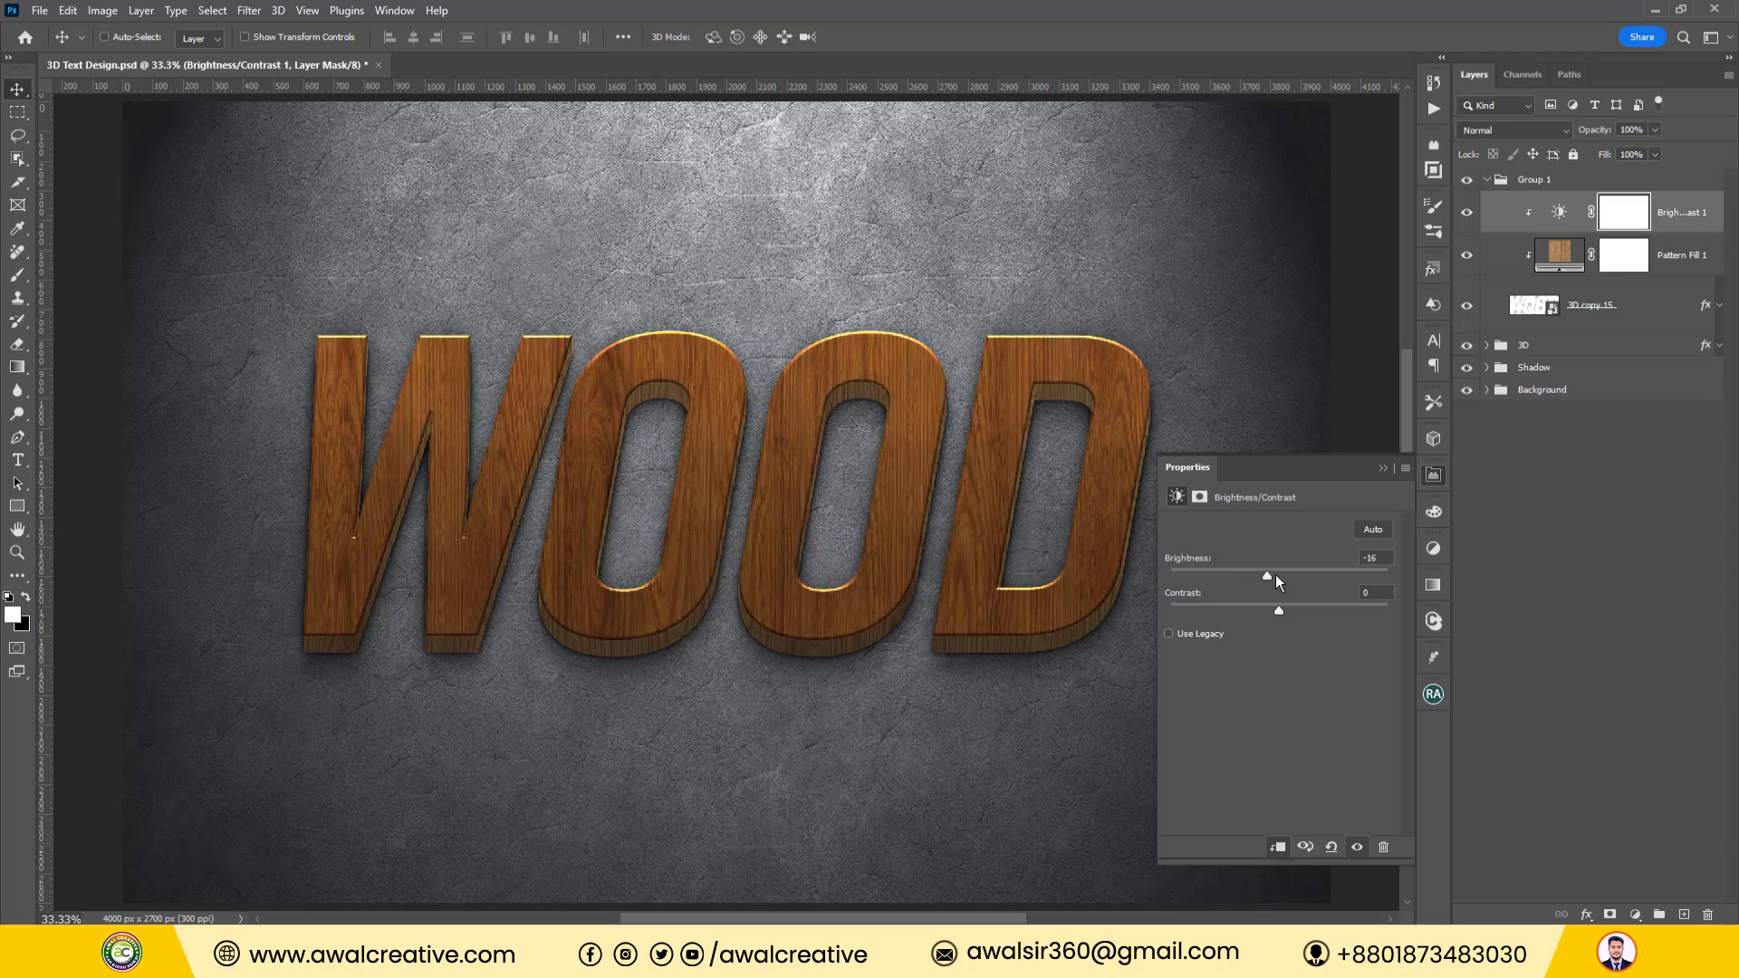
pyautogui.moveTo(1386, 560); pyautogui.dragTo(1298, 559)
pyautogui.write('15')
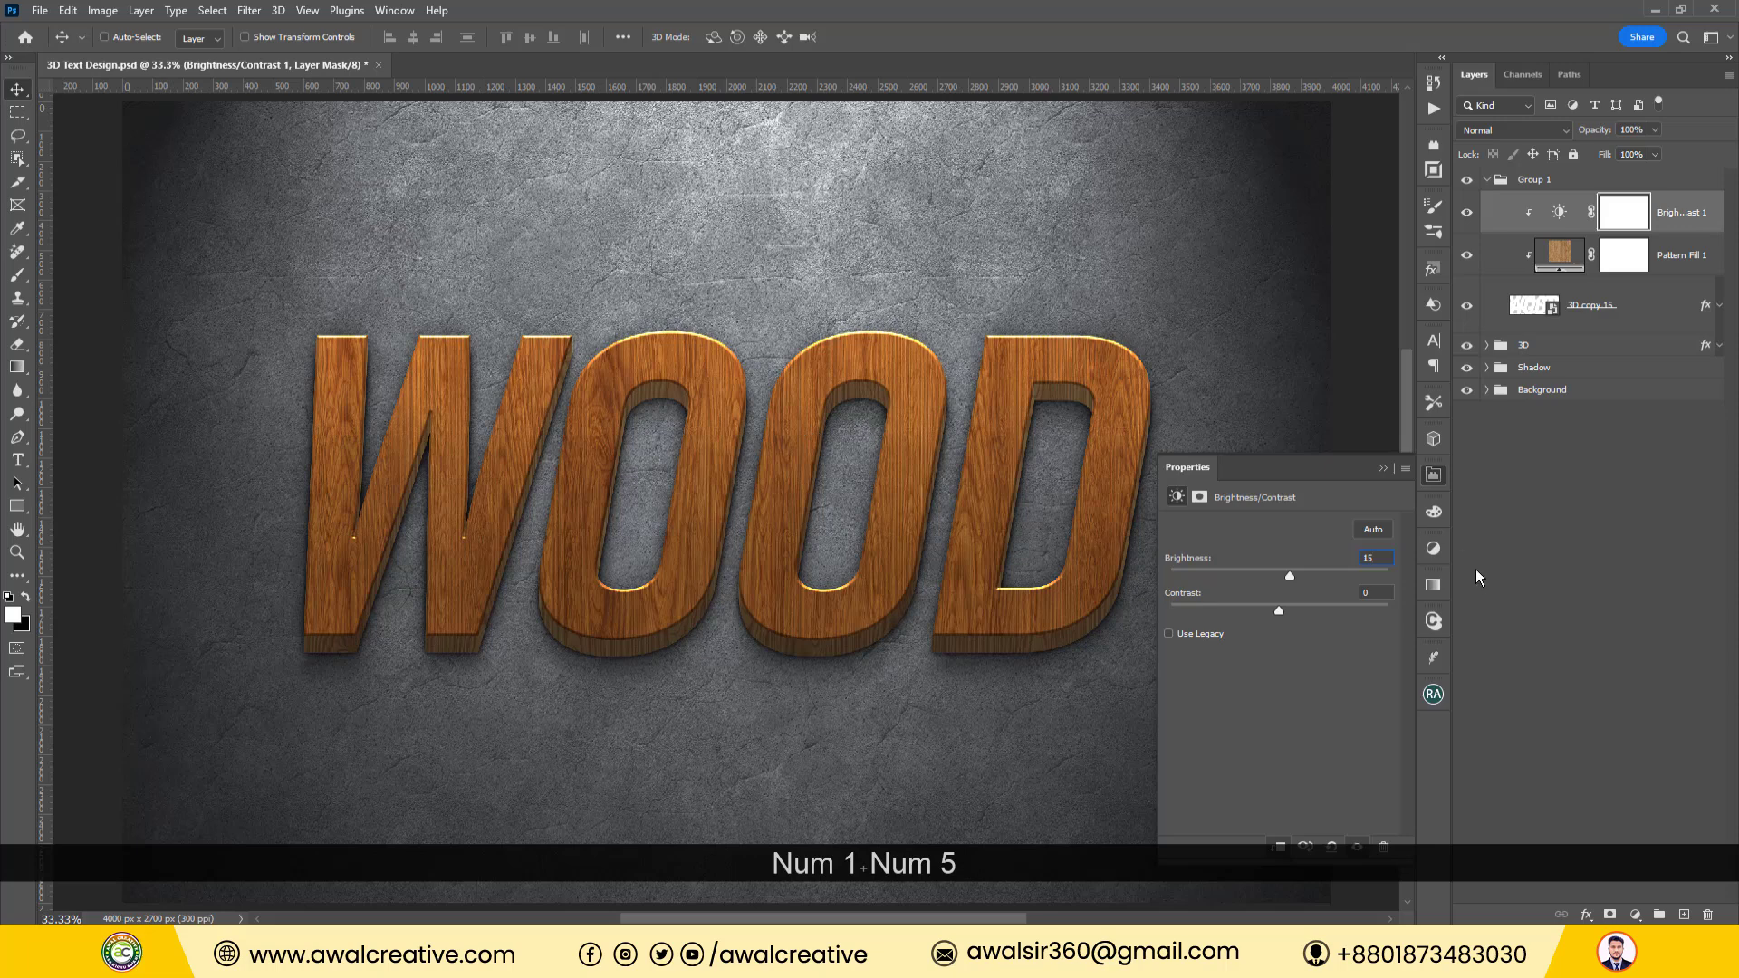
pyautogui.click(1383, 468)
pyautogui.click(1615, 520)
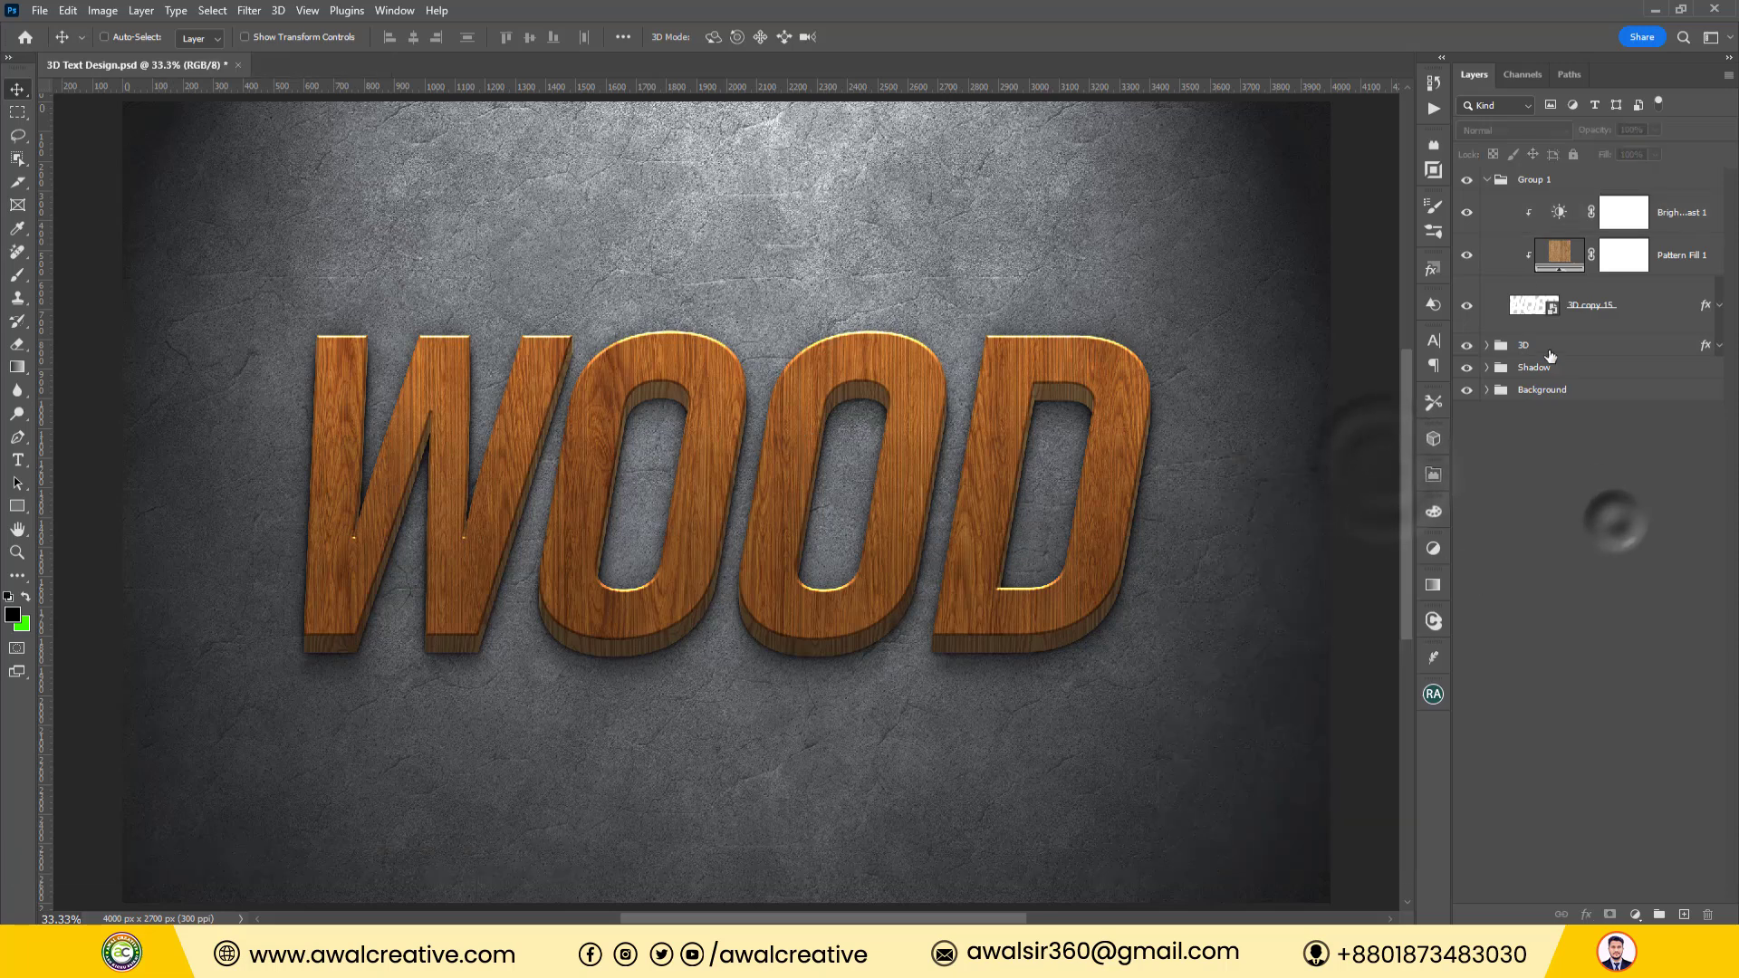
# Duplicate the 3D copy 15 layer and move the duplicate out of Group 1, directly above the group.
pyautogui.click(1581, 310)
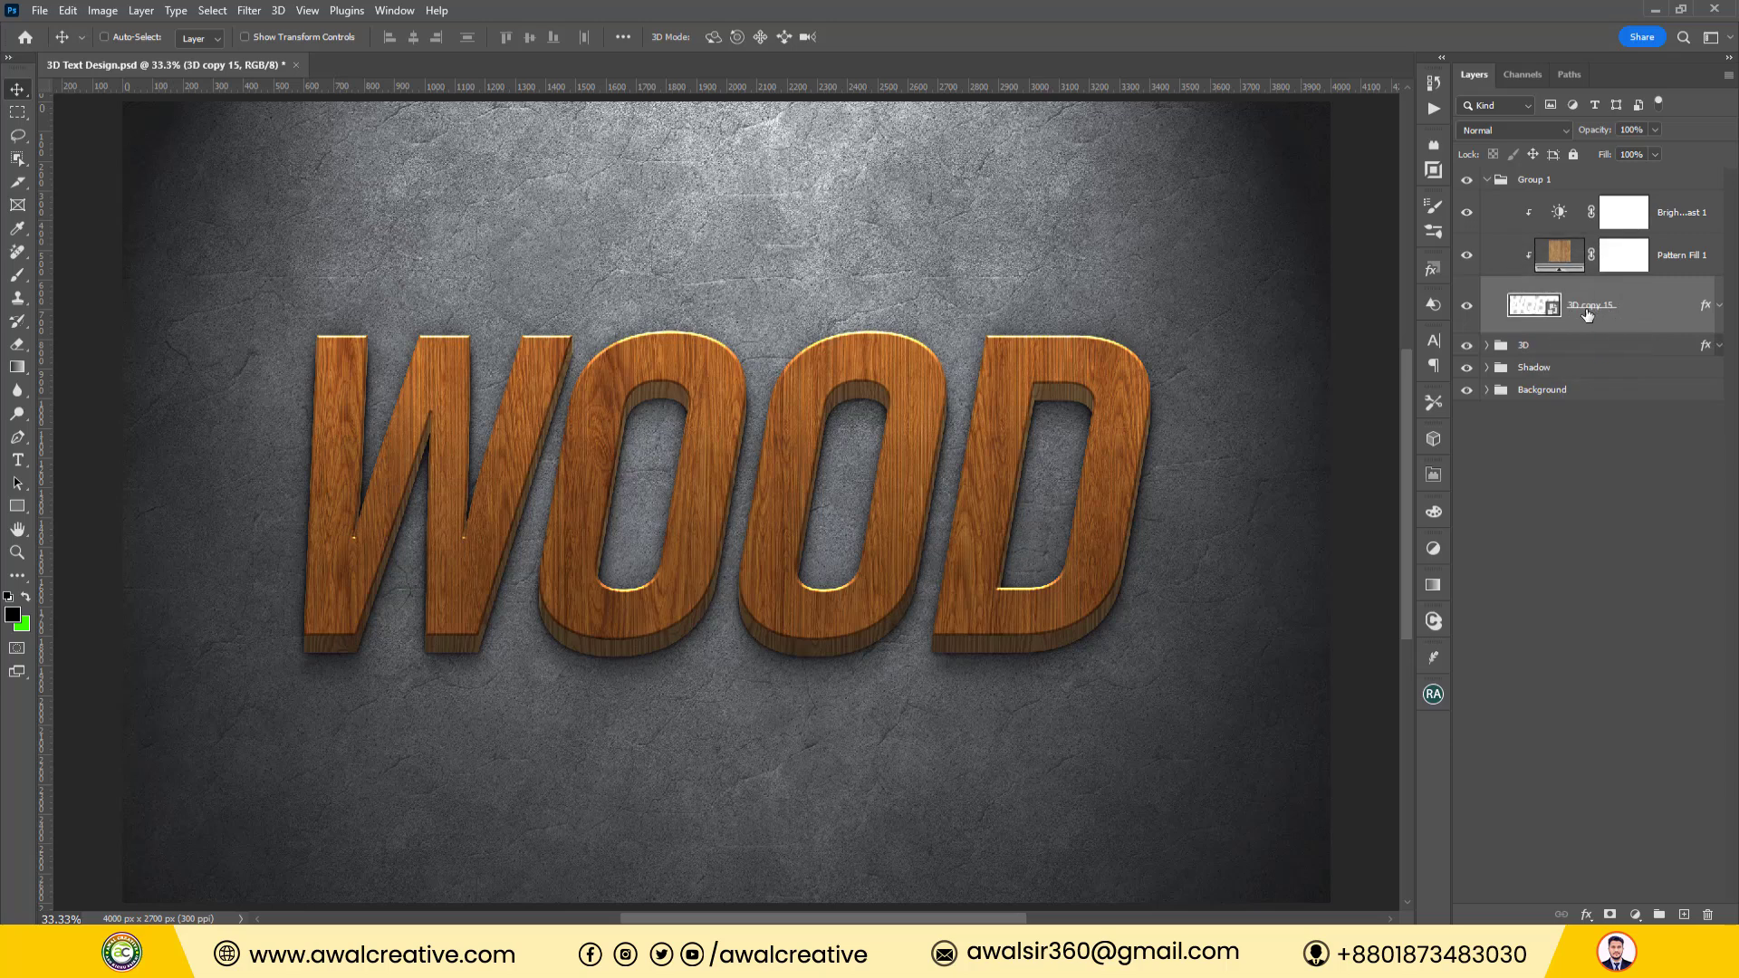
pyautogui.moveTo(1591, 310); pyautogui.dragTo(1684, 917)
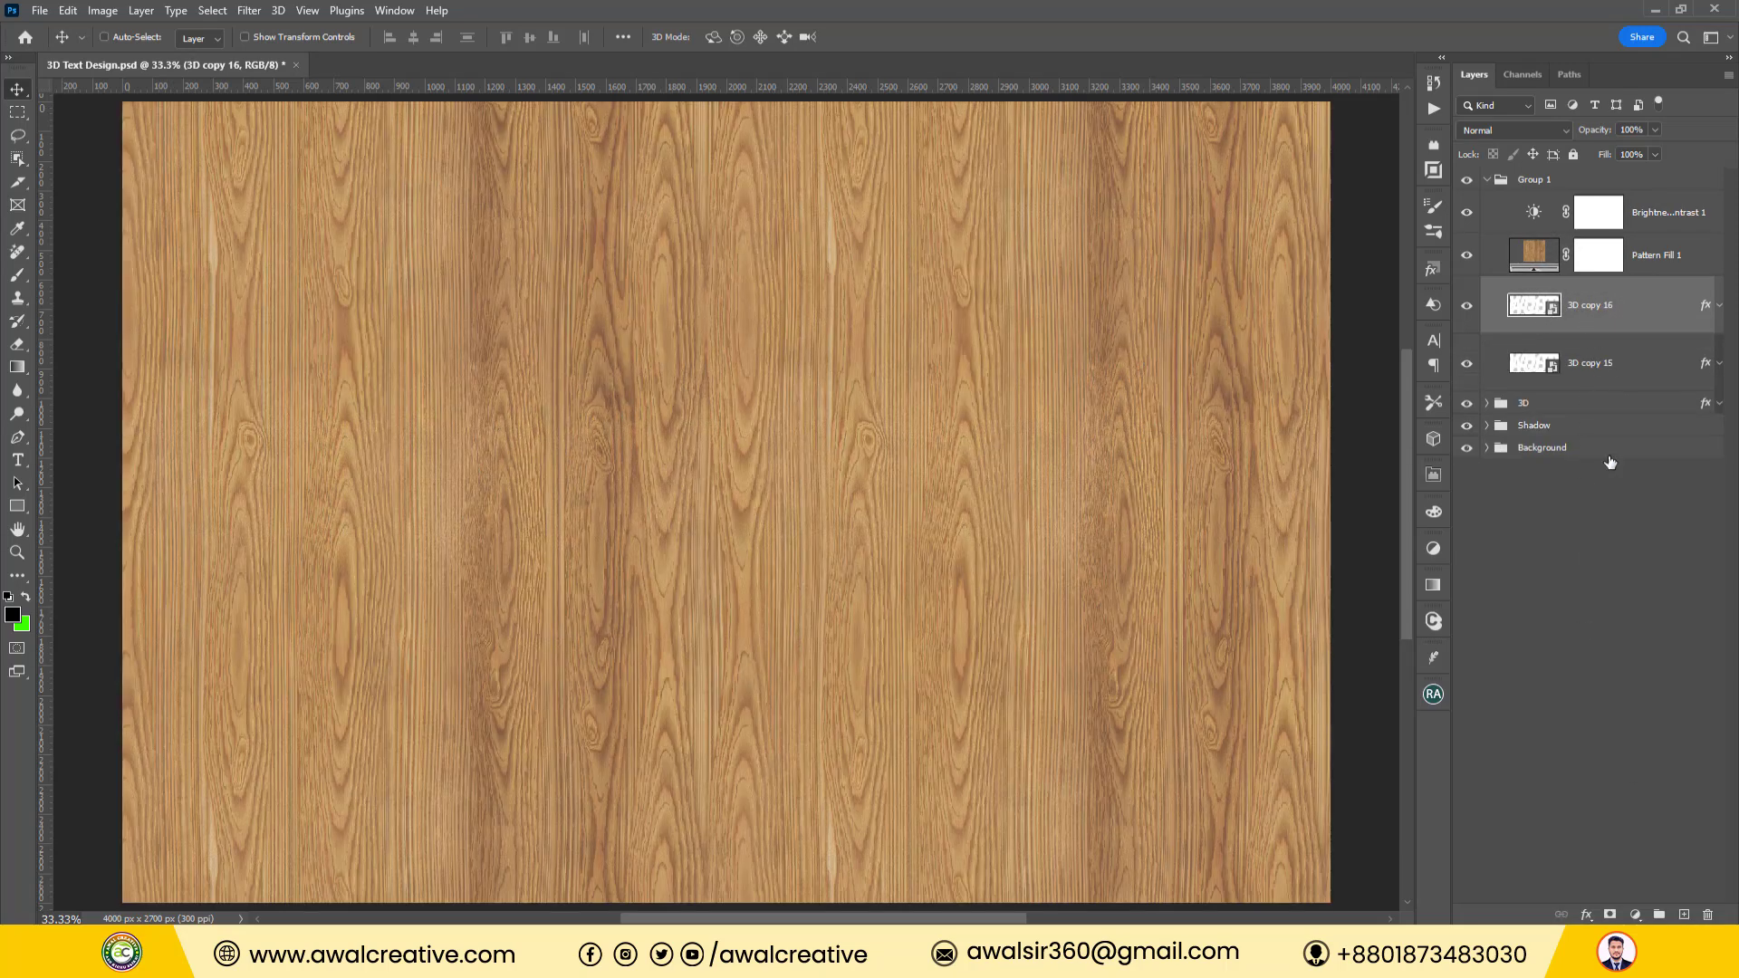
pyautogui.moveTo(1583, 319); pyautogui.dragTo(1525, 179)
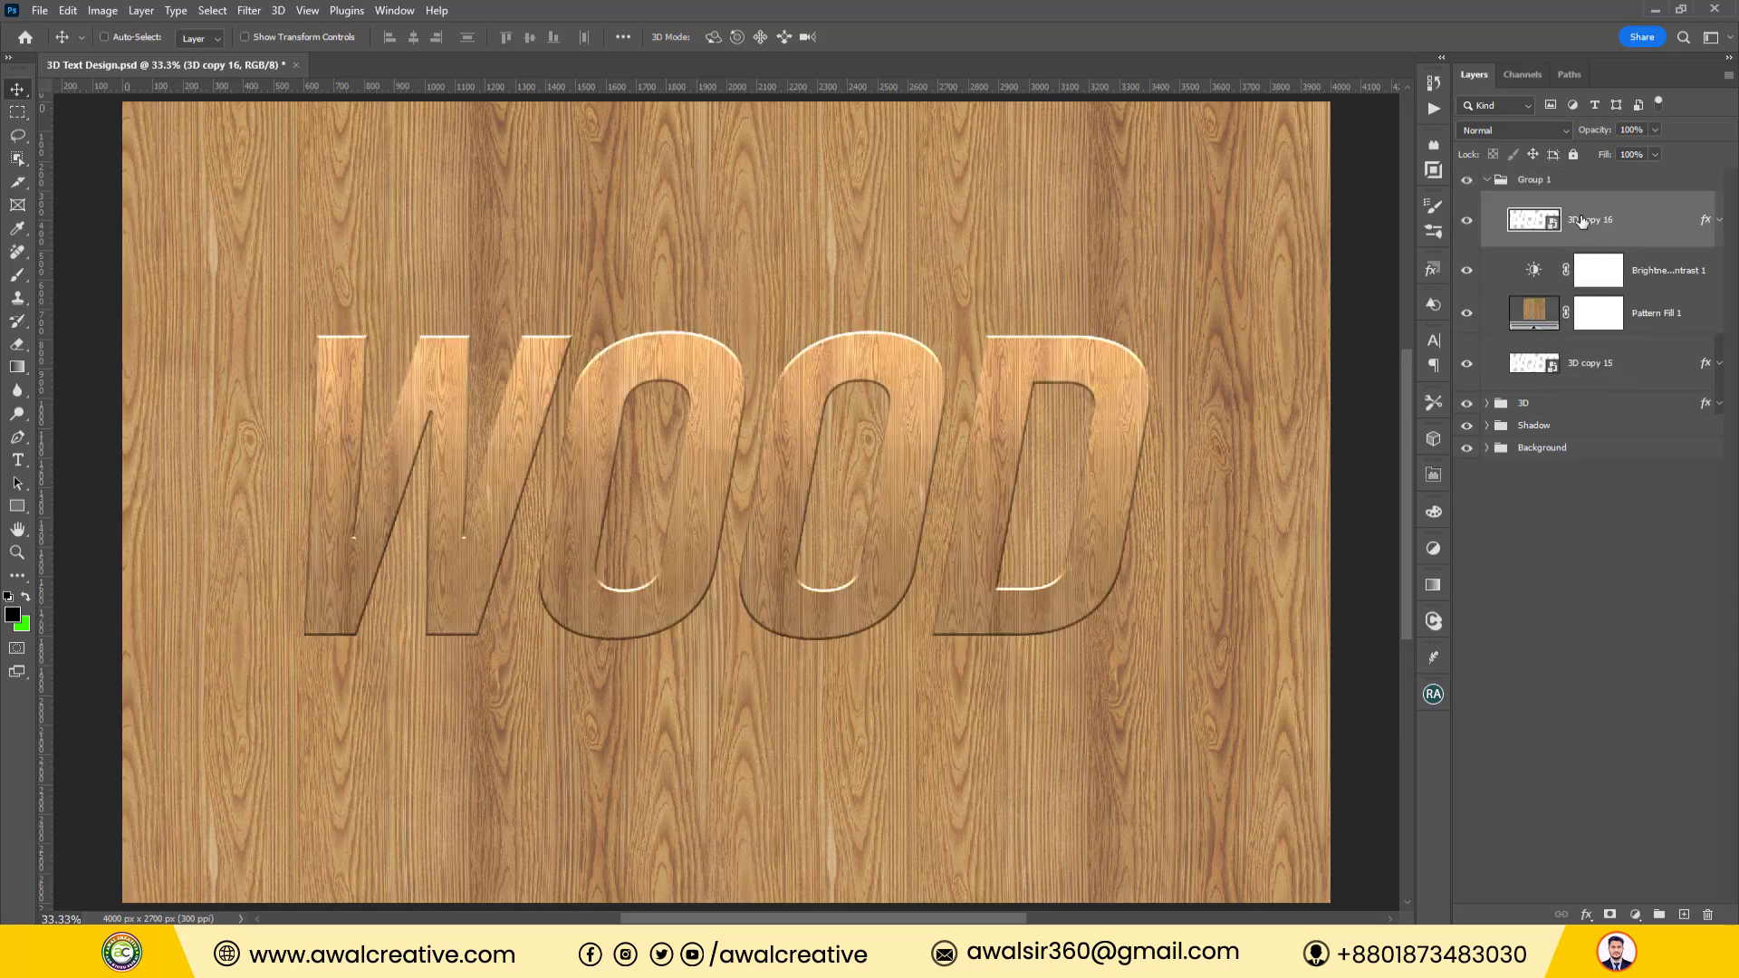
pyautogui.moveTo(1587, 234); pyautogui.dragTo(1551, 177)
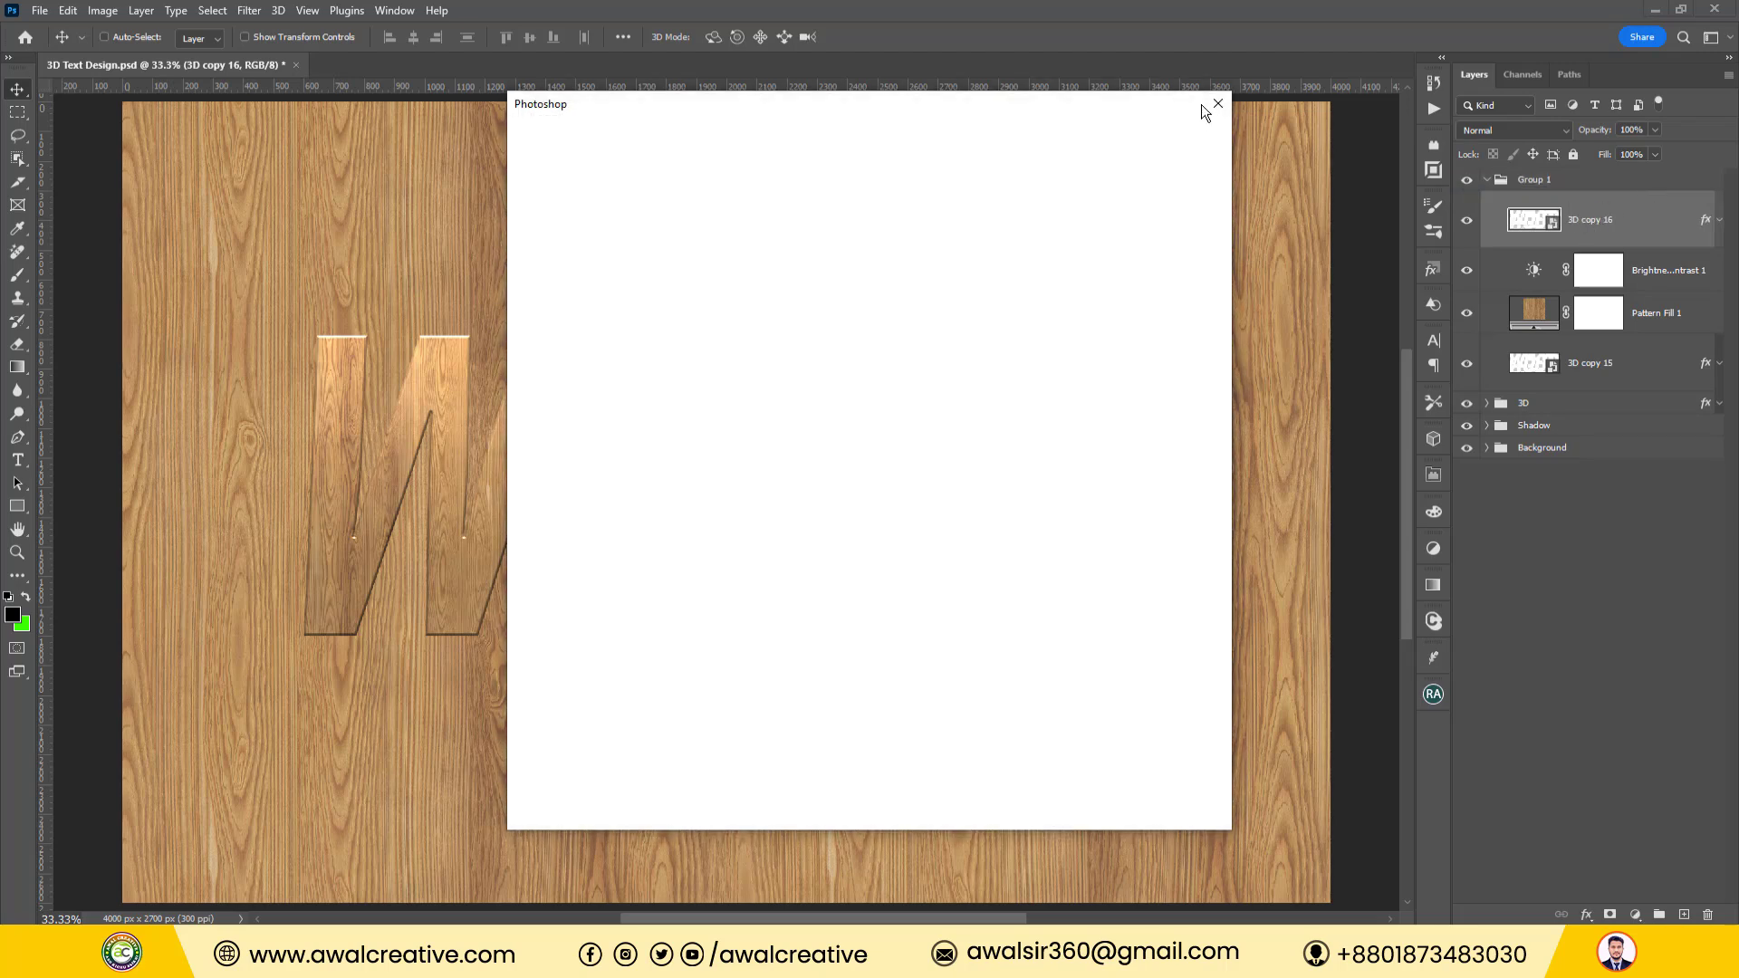
pyautogui.click(1217, 104)
pyautogui.moveTo(1615, 221); pyautogui.dragTo(1548, 170)
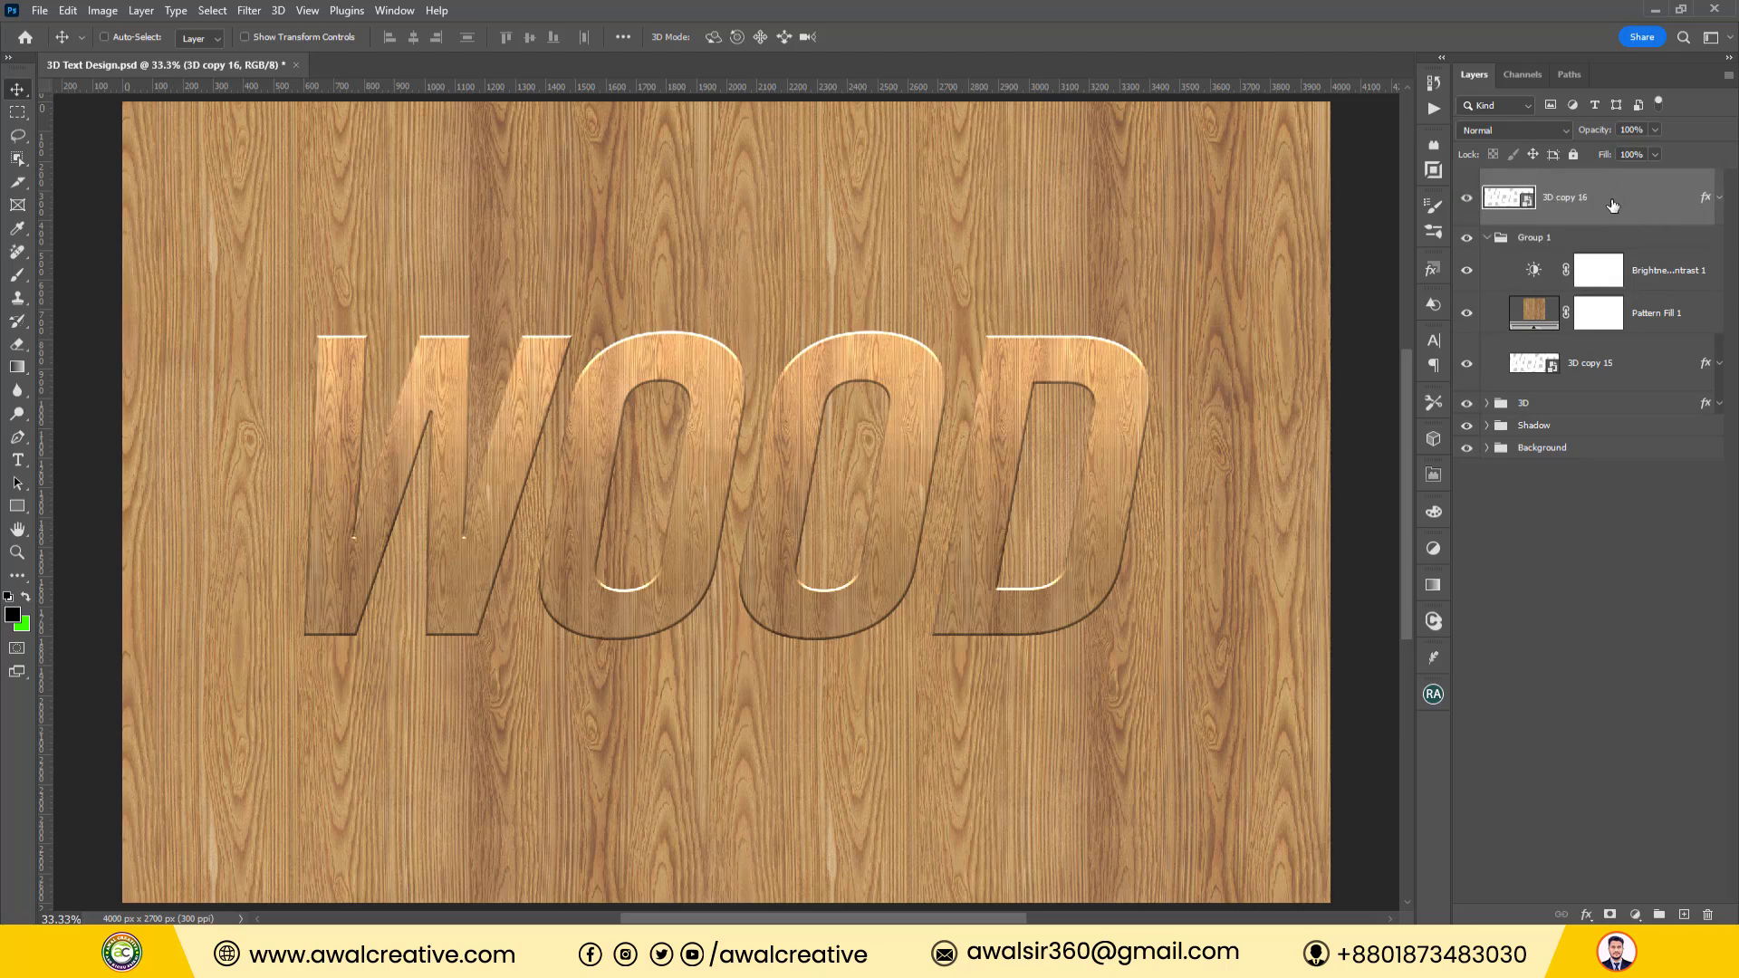
# Restore the clipping masks of Pattern Fill 1 and the Brightness/Contrast adjustment onto the 3D copy 15 layer.
pyautogui.click(1677, 309)
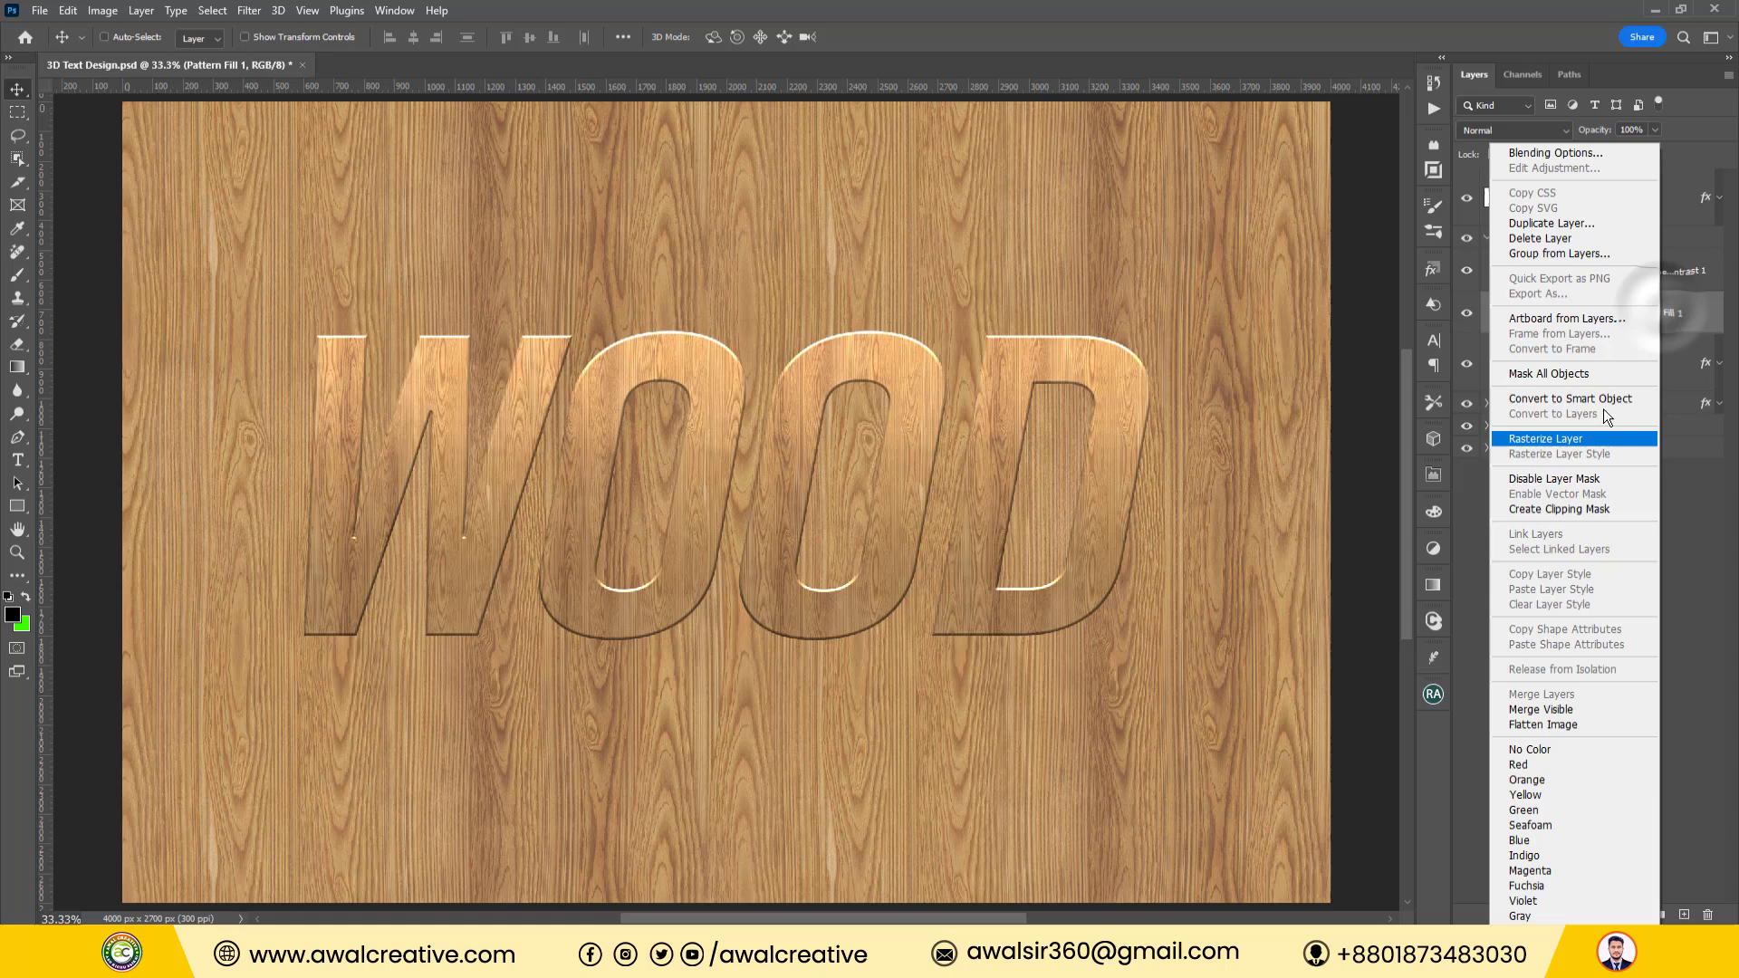
pyautogui.click(1574, 503)
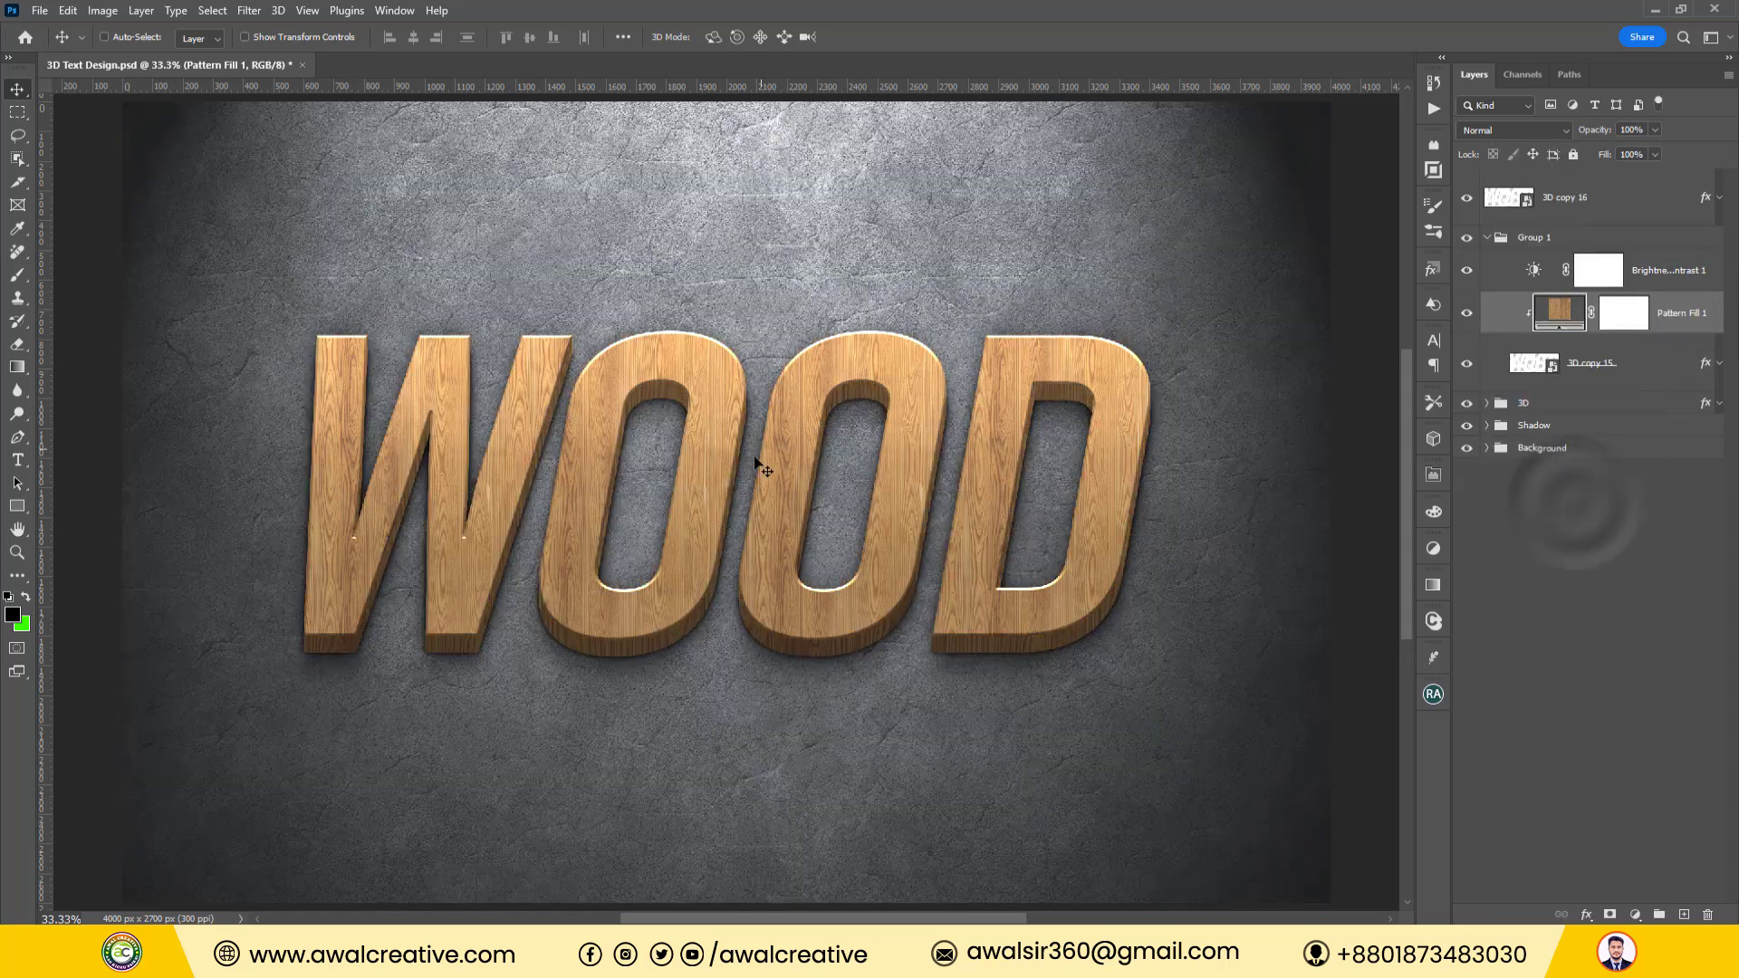
pyautogui.click(1536, 269)
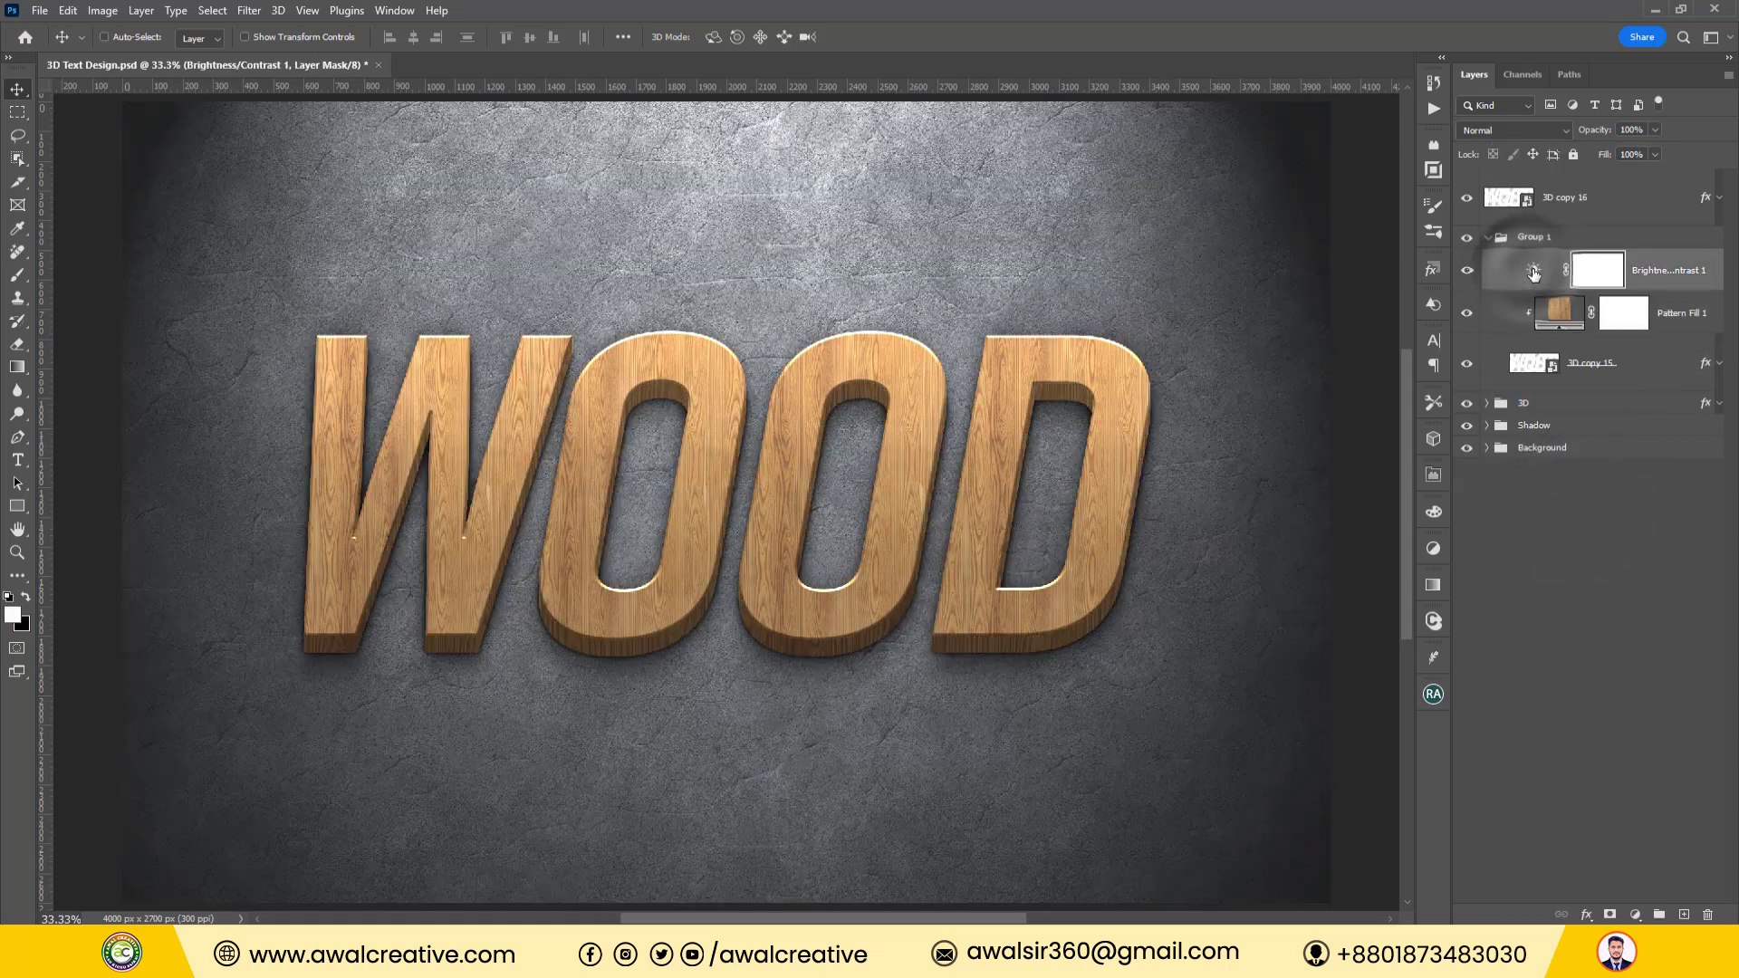
pyautogui.doubleClick(1535, 269)
pyautogui.click(1277, 847)
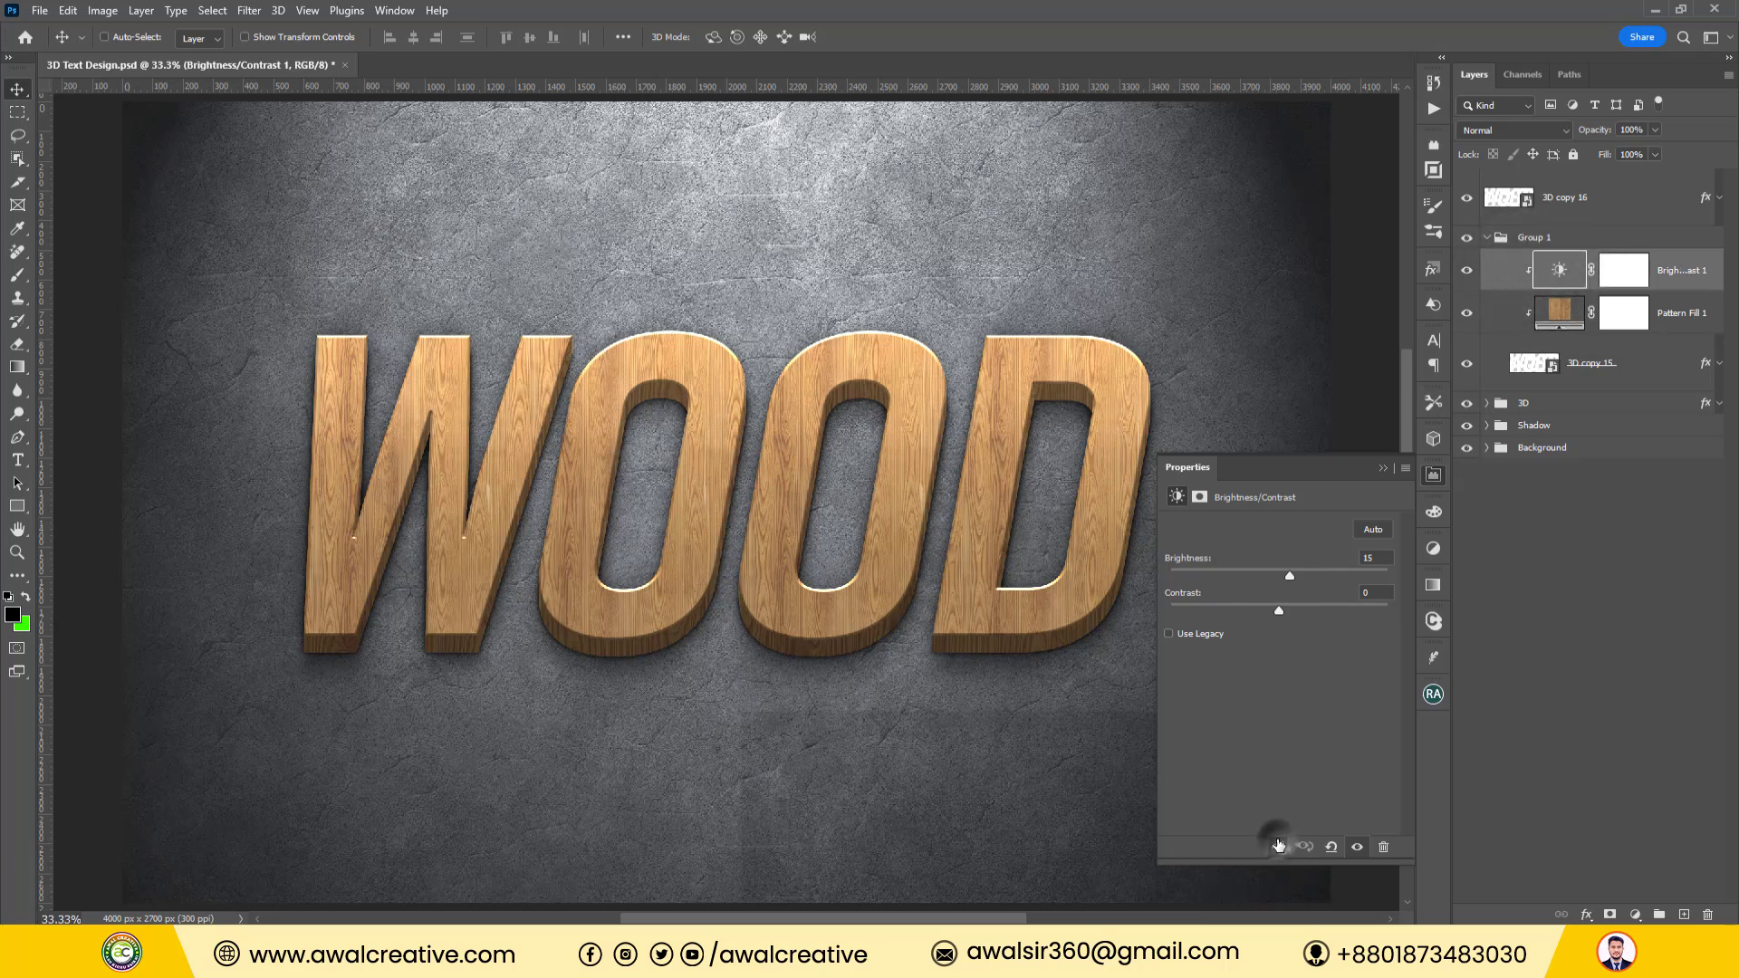
pyautogui.click(1384, 468)
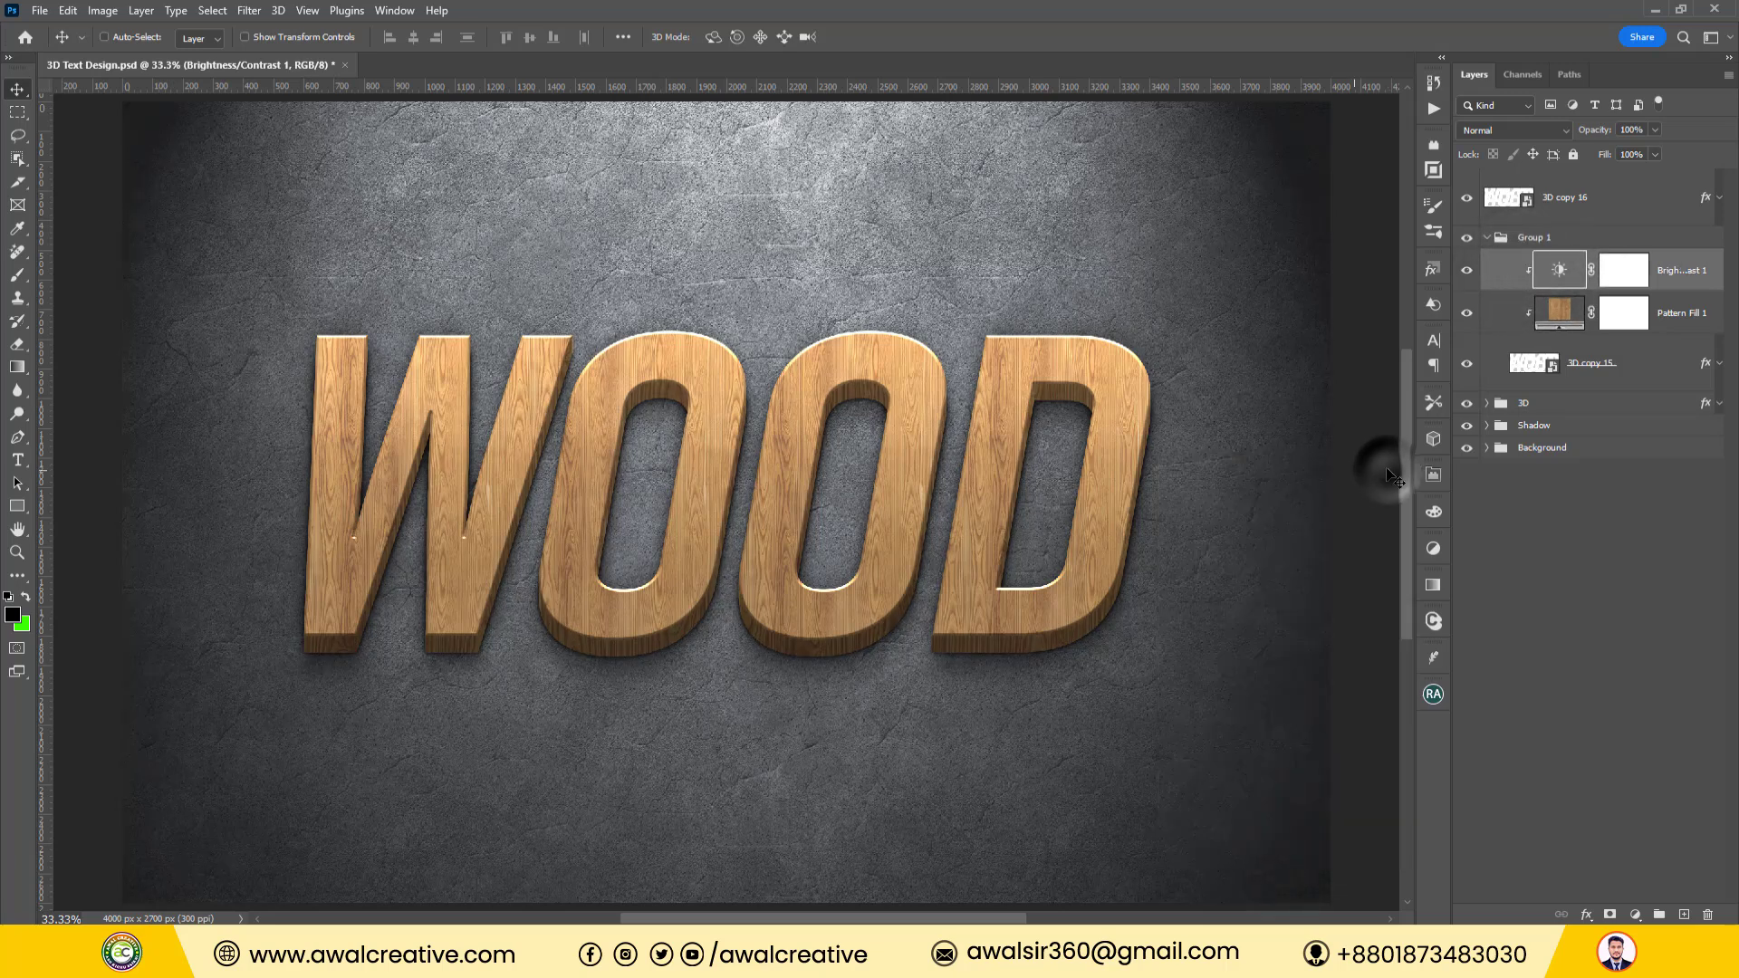
# Collapse Group 1 and hide the 3D copy 16 layer above it.
pyautogui.click(1487, 237)
pyautogui.click(1533, 238)
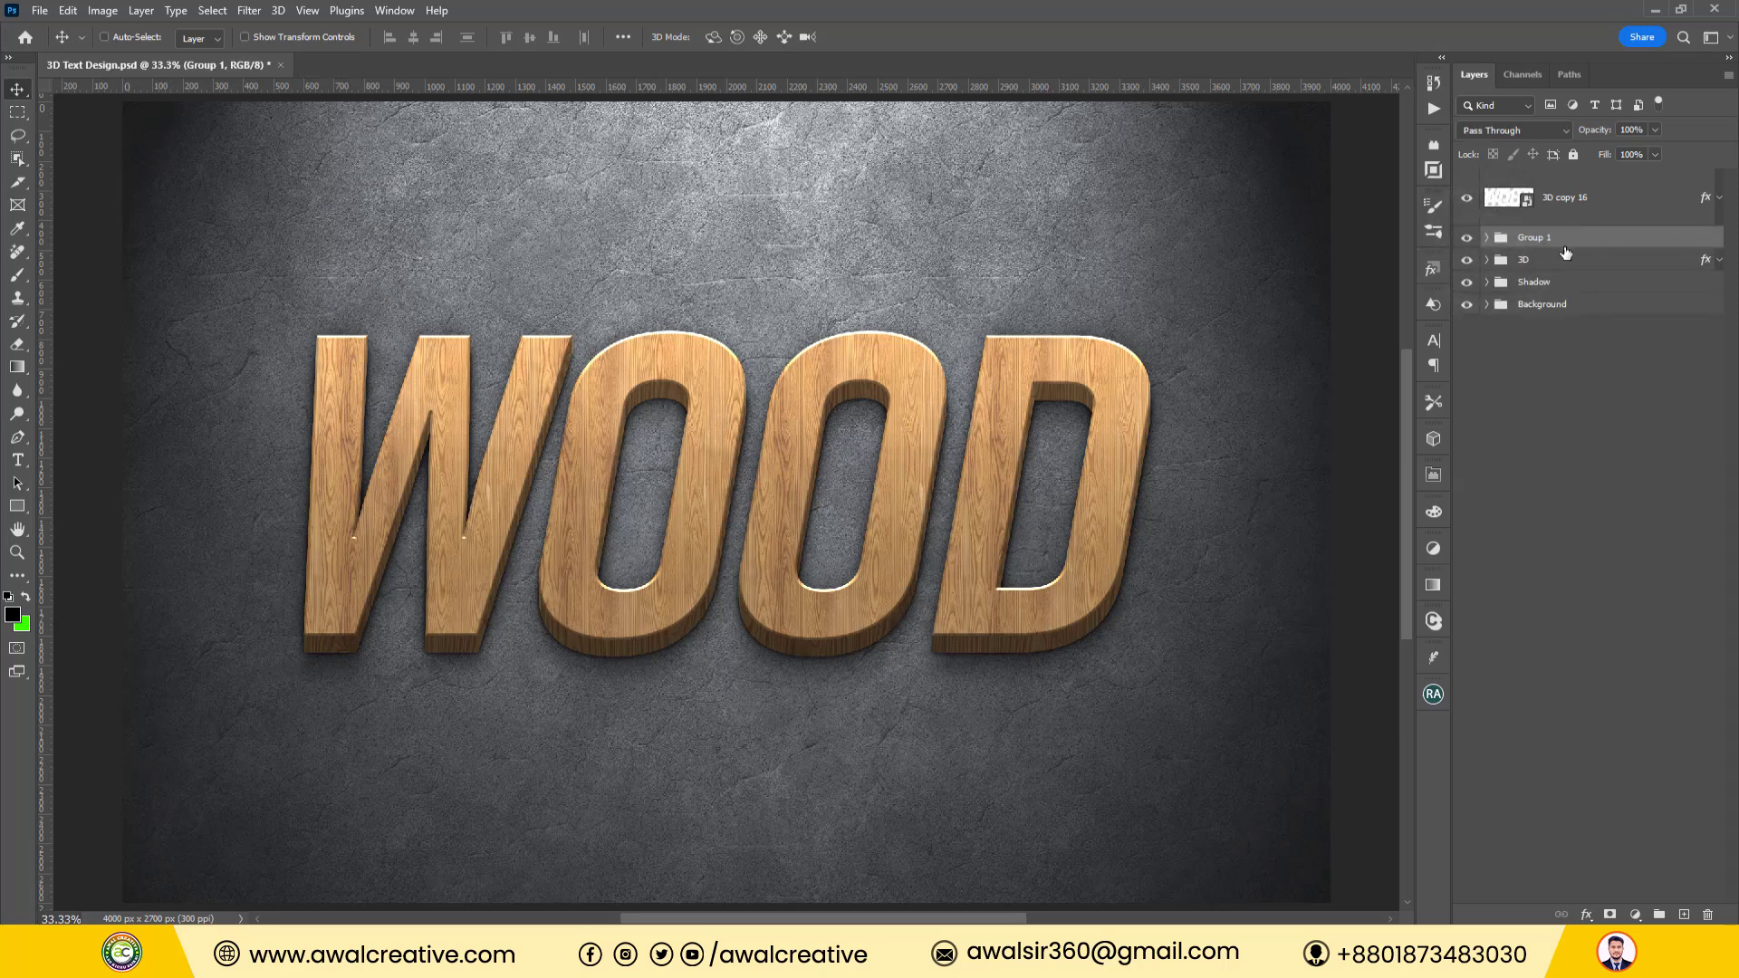
pyautogui.click(1582, 213)
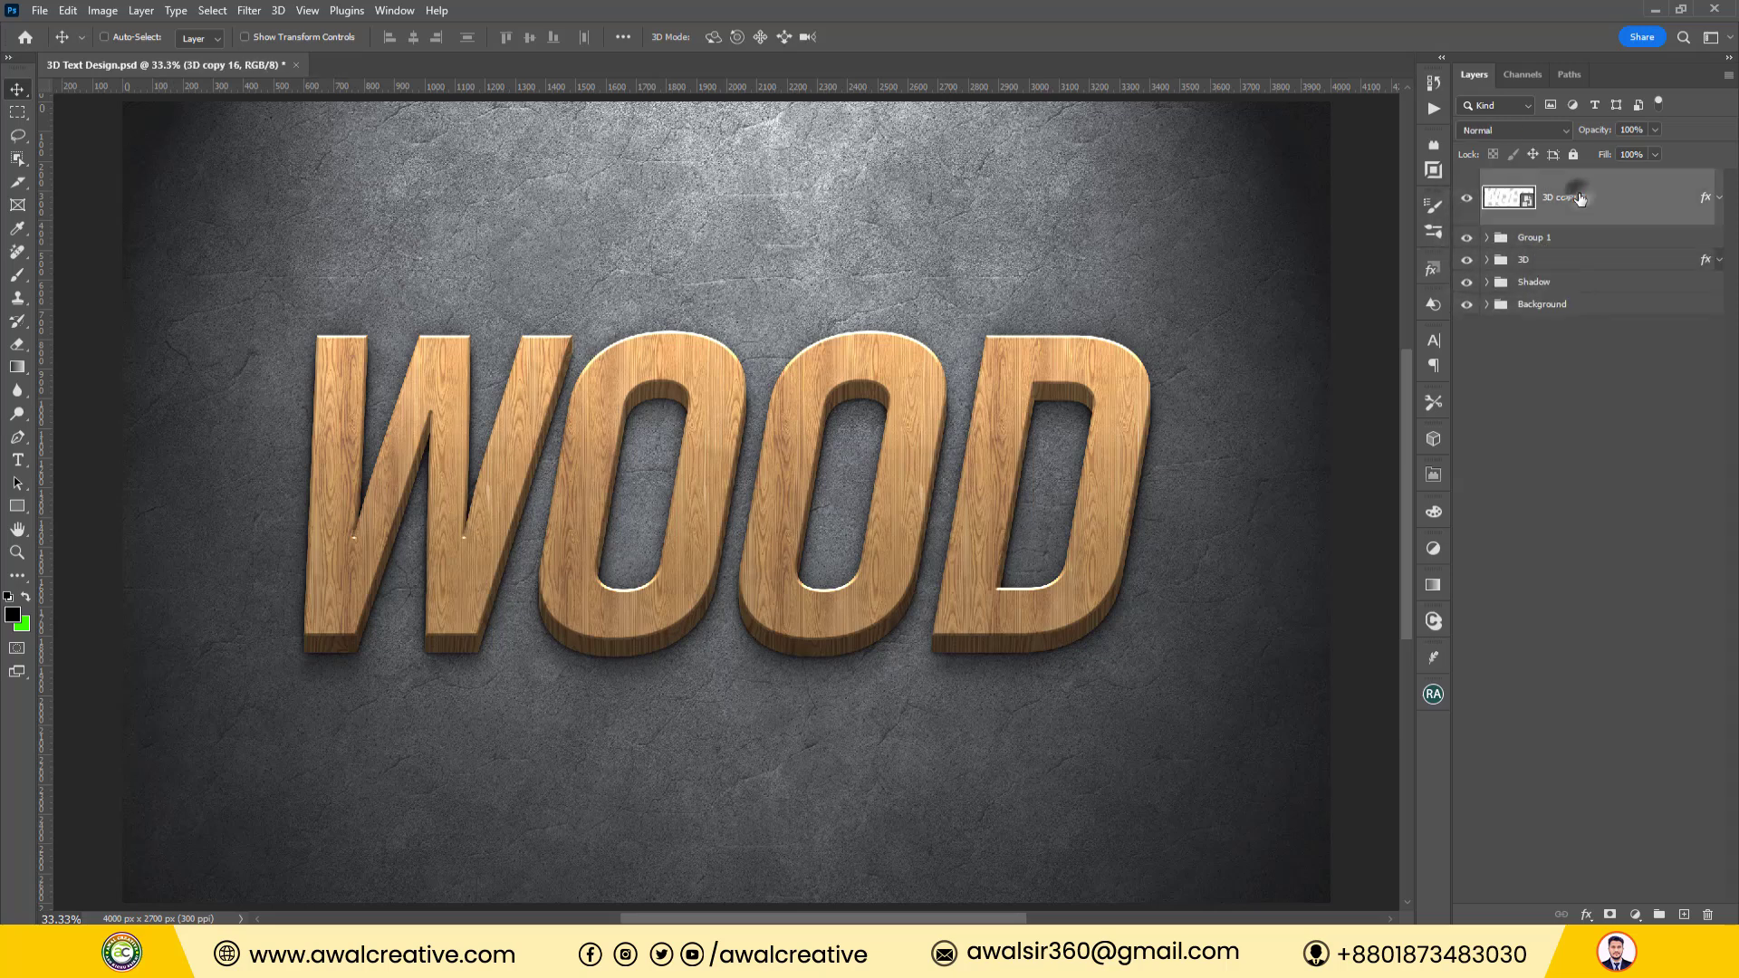
pyautogui.click(1466, 199)
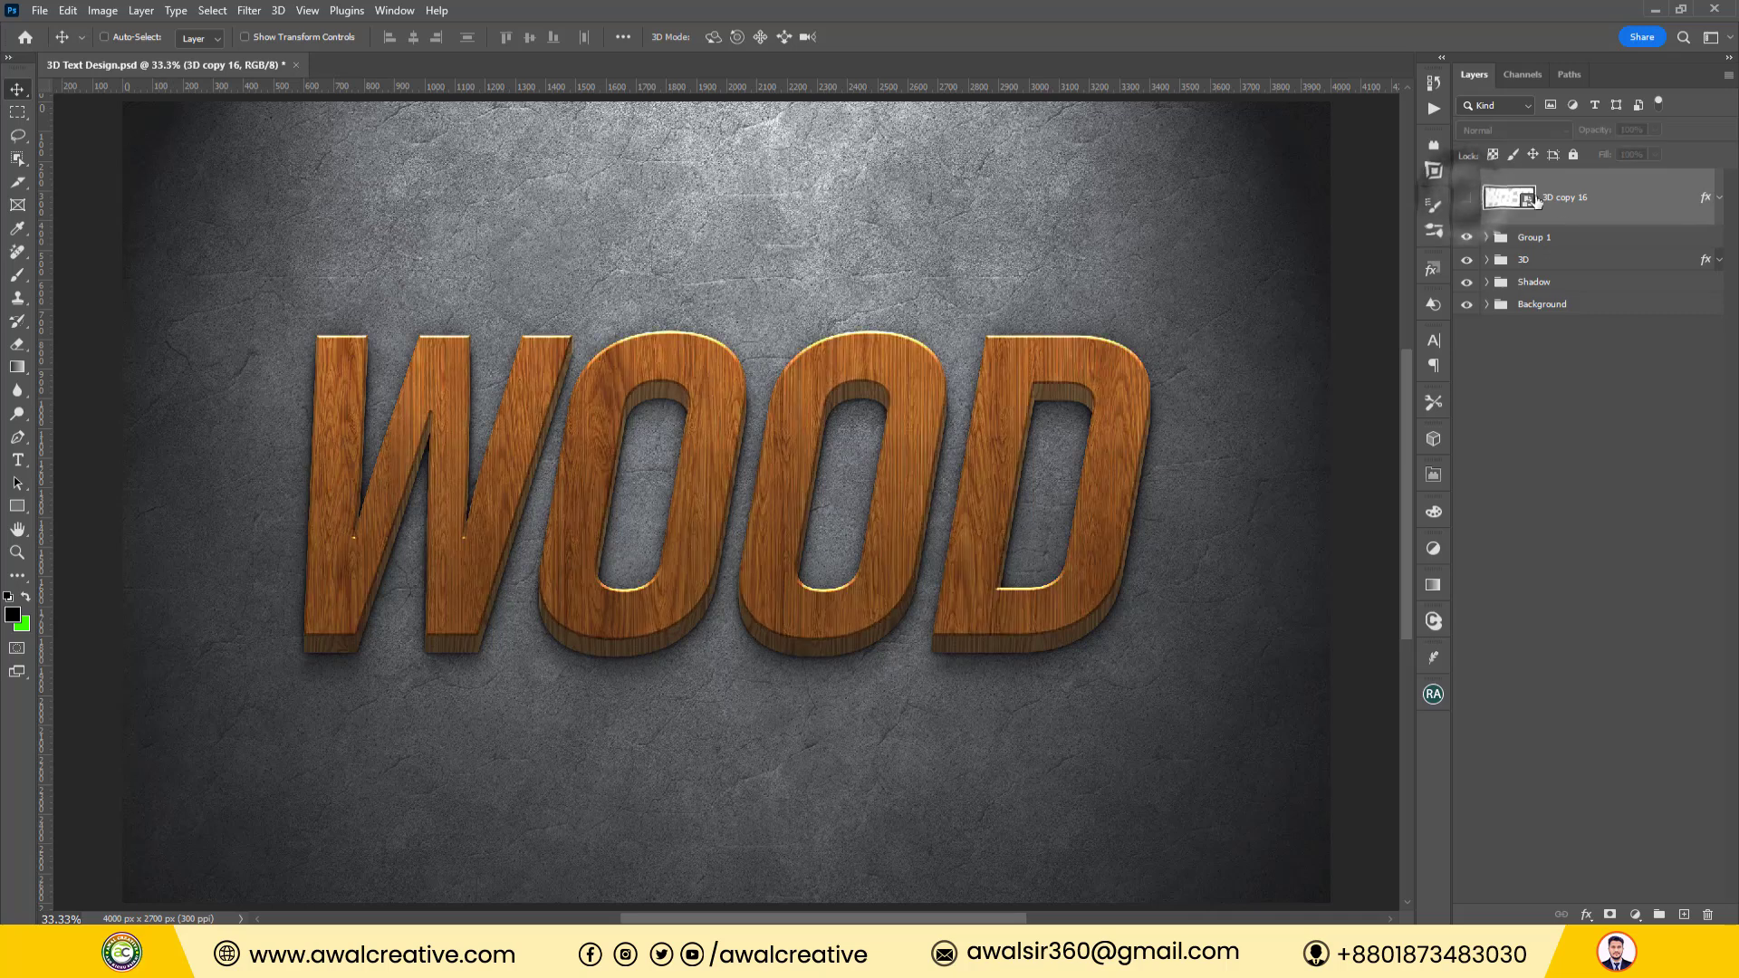
pyautogui.click(1720, 197)
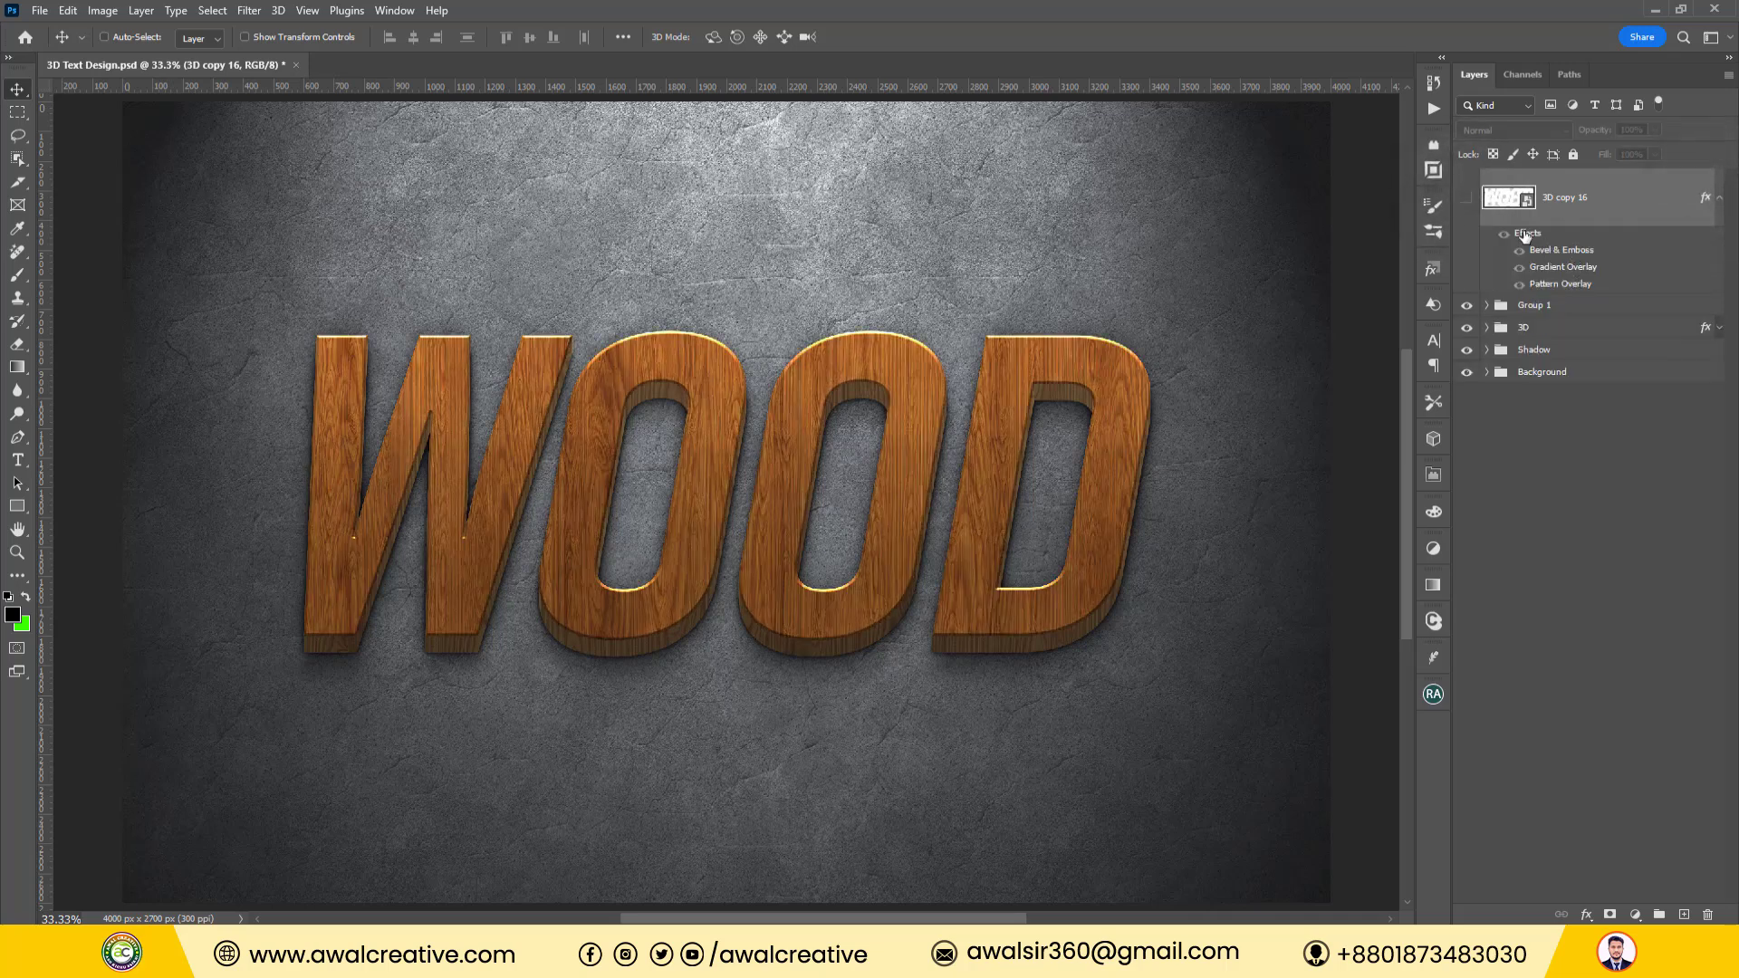
pyautogui.moveTo(1526, 234); pyautogui.dragTo(1701, 916)
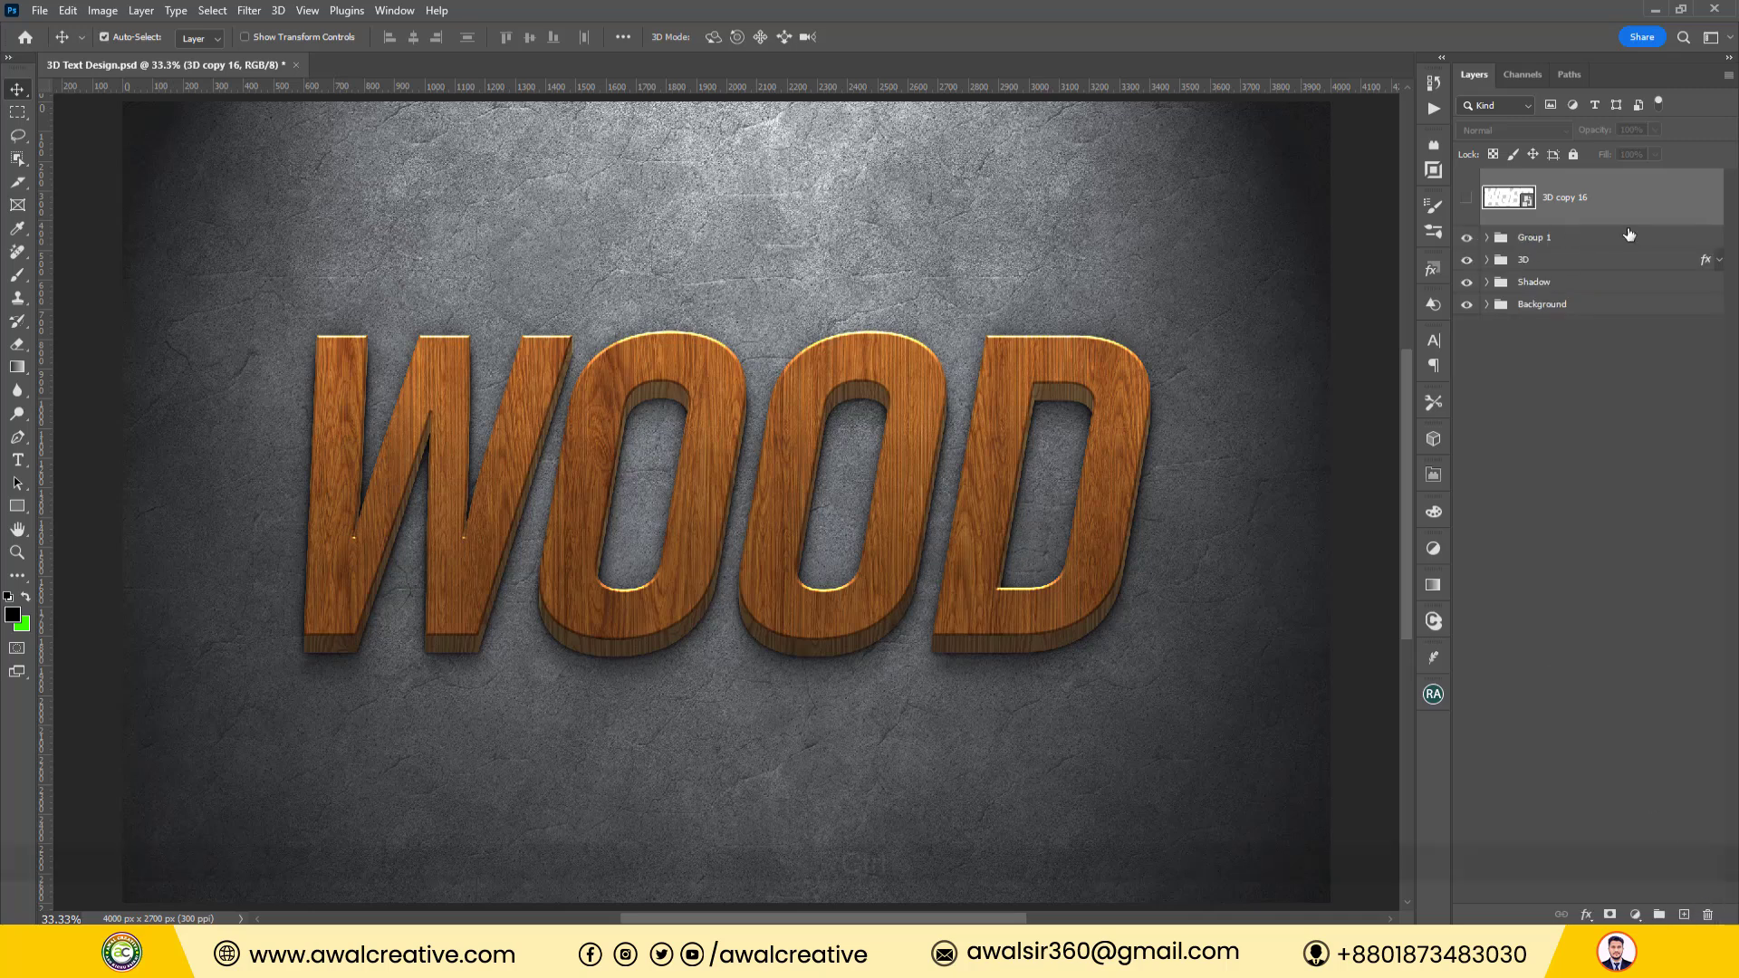
pyautogui.hotkey('ctrl', 'z')
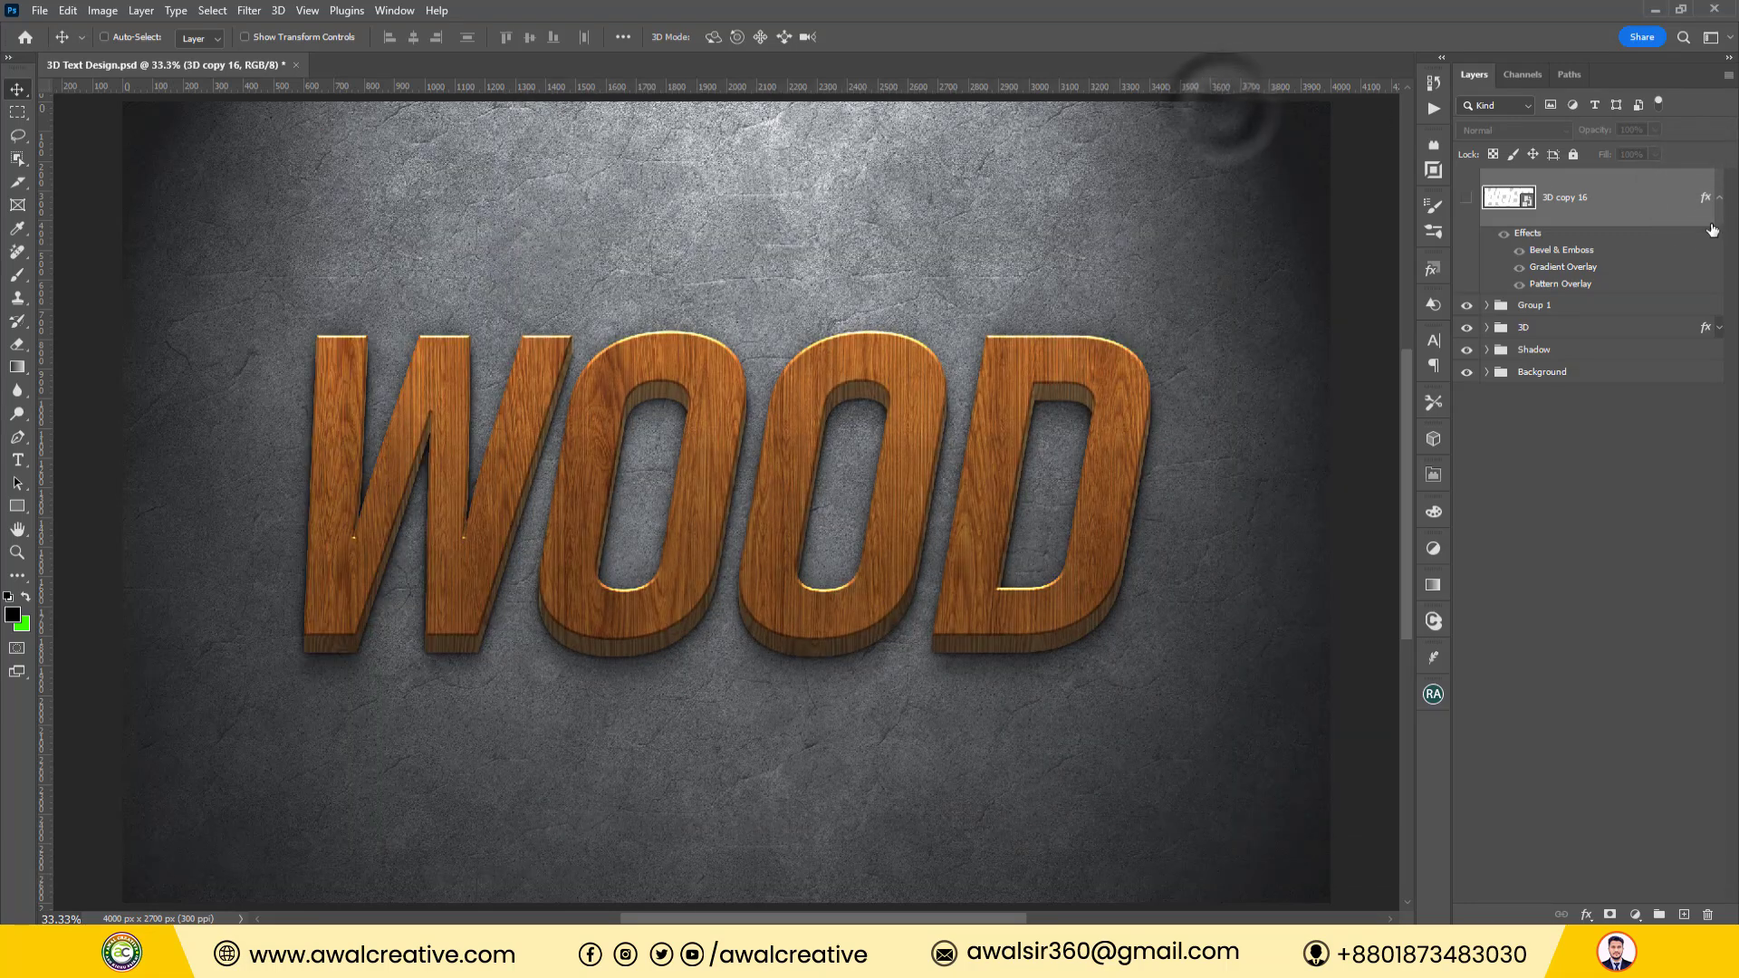
pyautogui.click(1719, 197)
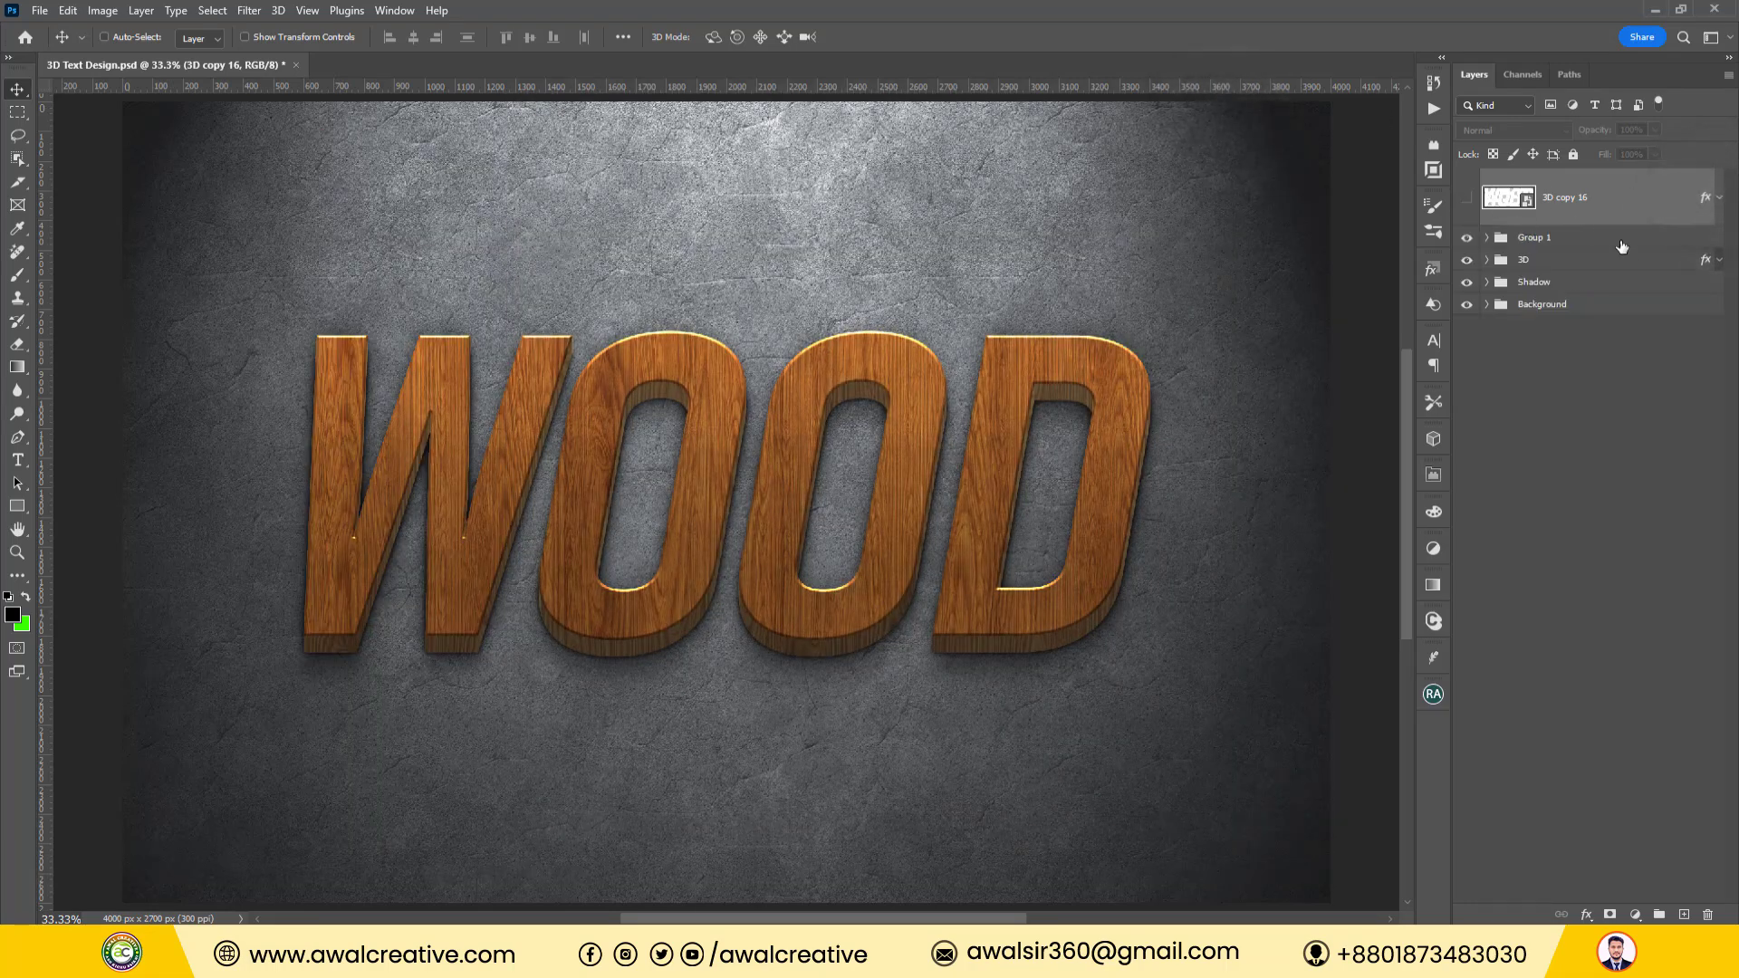
# Add a Pattern fill layer above Group 1 using the second, knotted wood pattern in the AC Wood Patterns folder.
pyautogui.click(1554, 240)
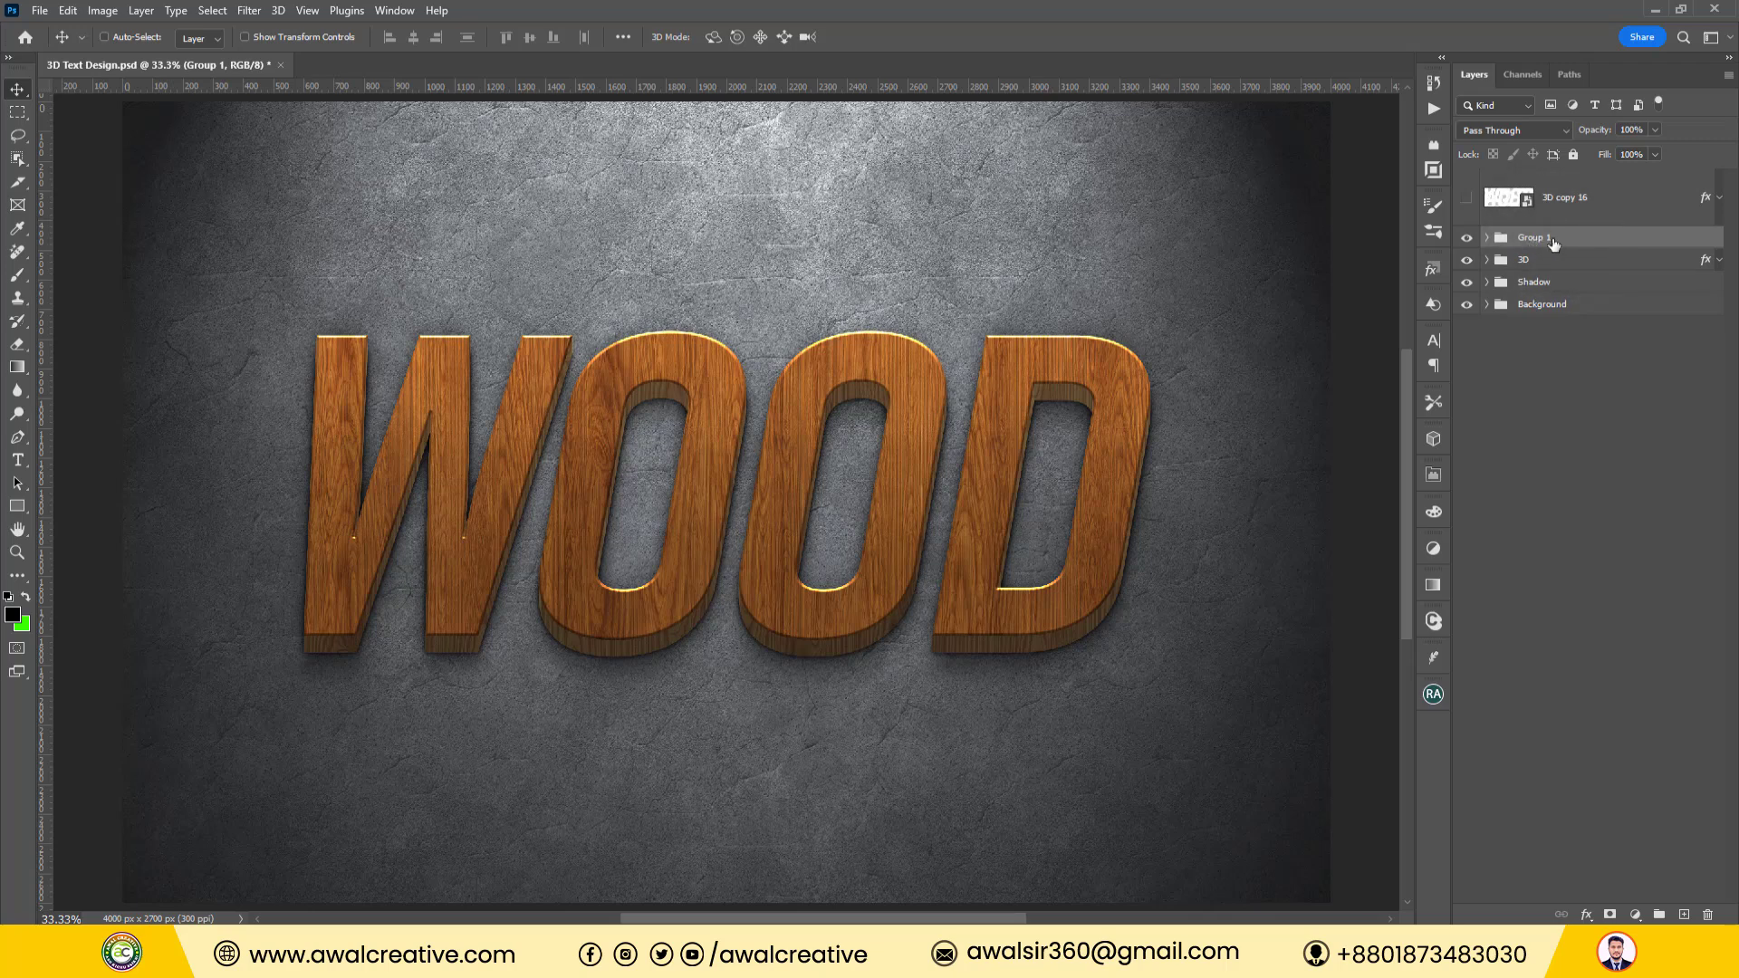
pyautogui.click(1633, 915)
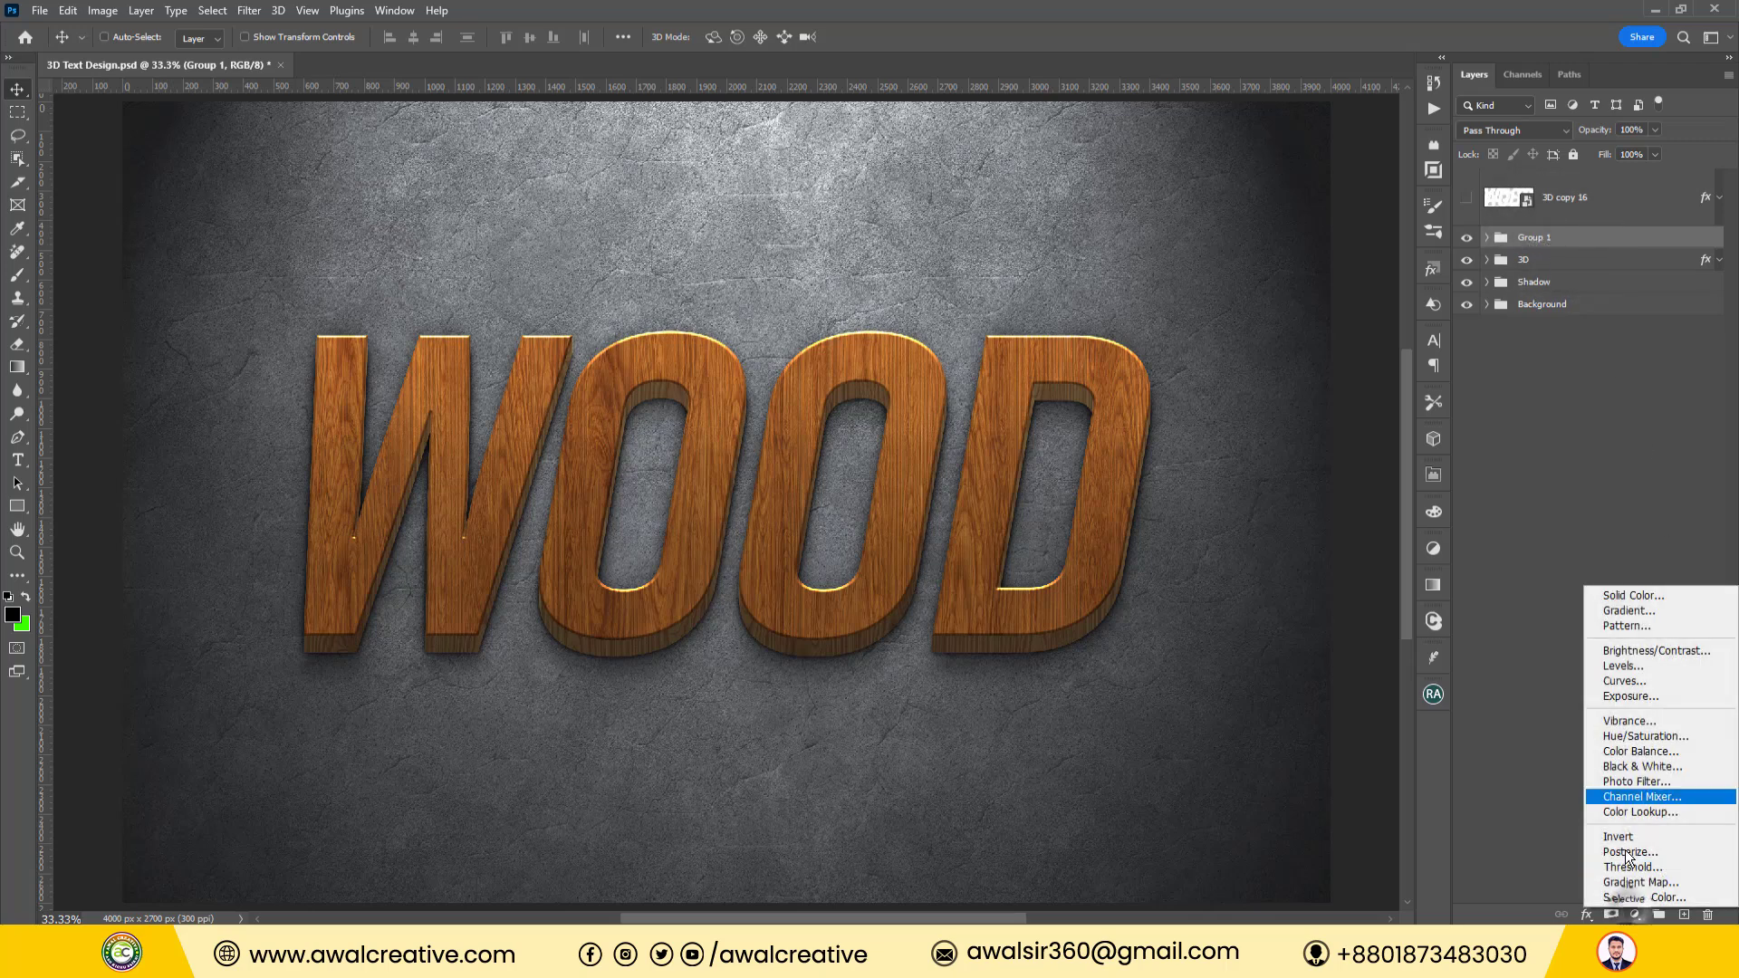
pyautogui.click(1615, 626)
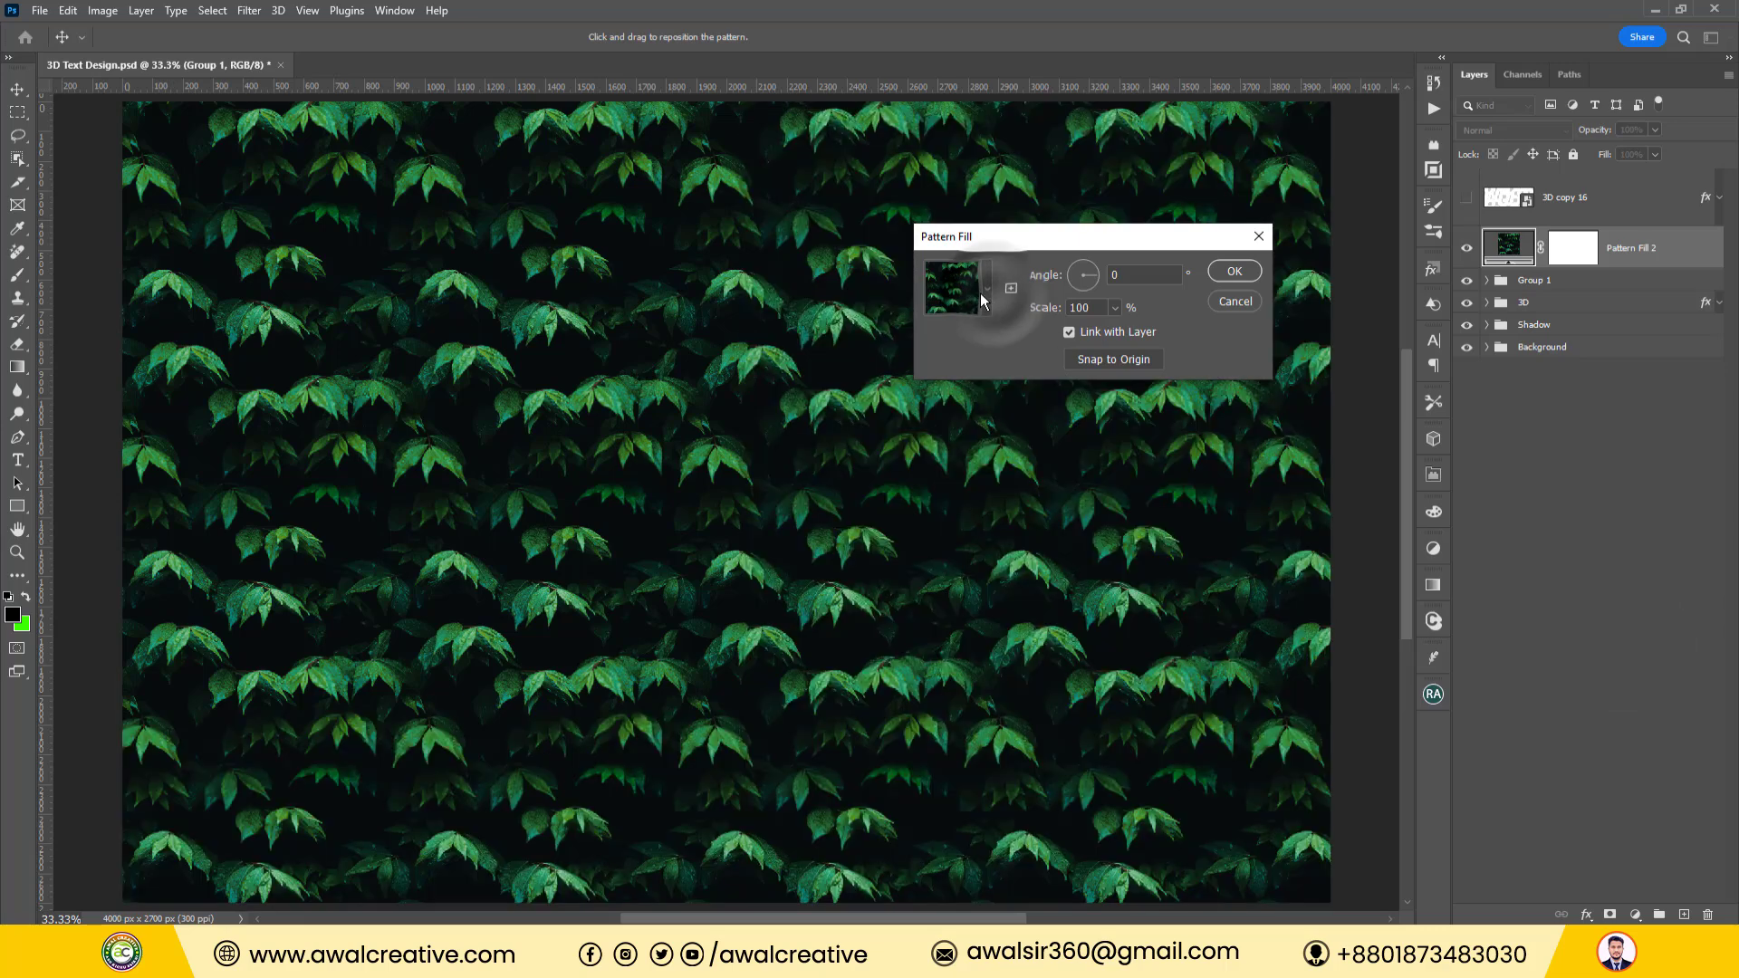
pyautogui.click(987, 288)
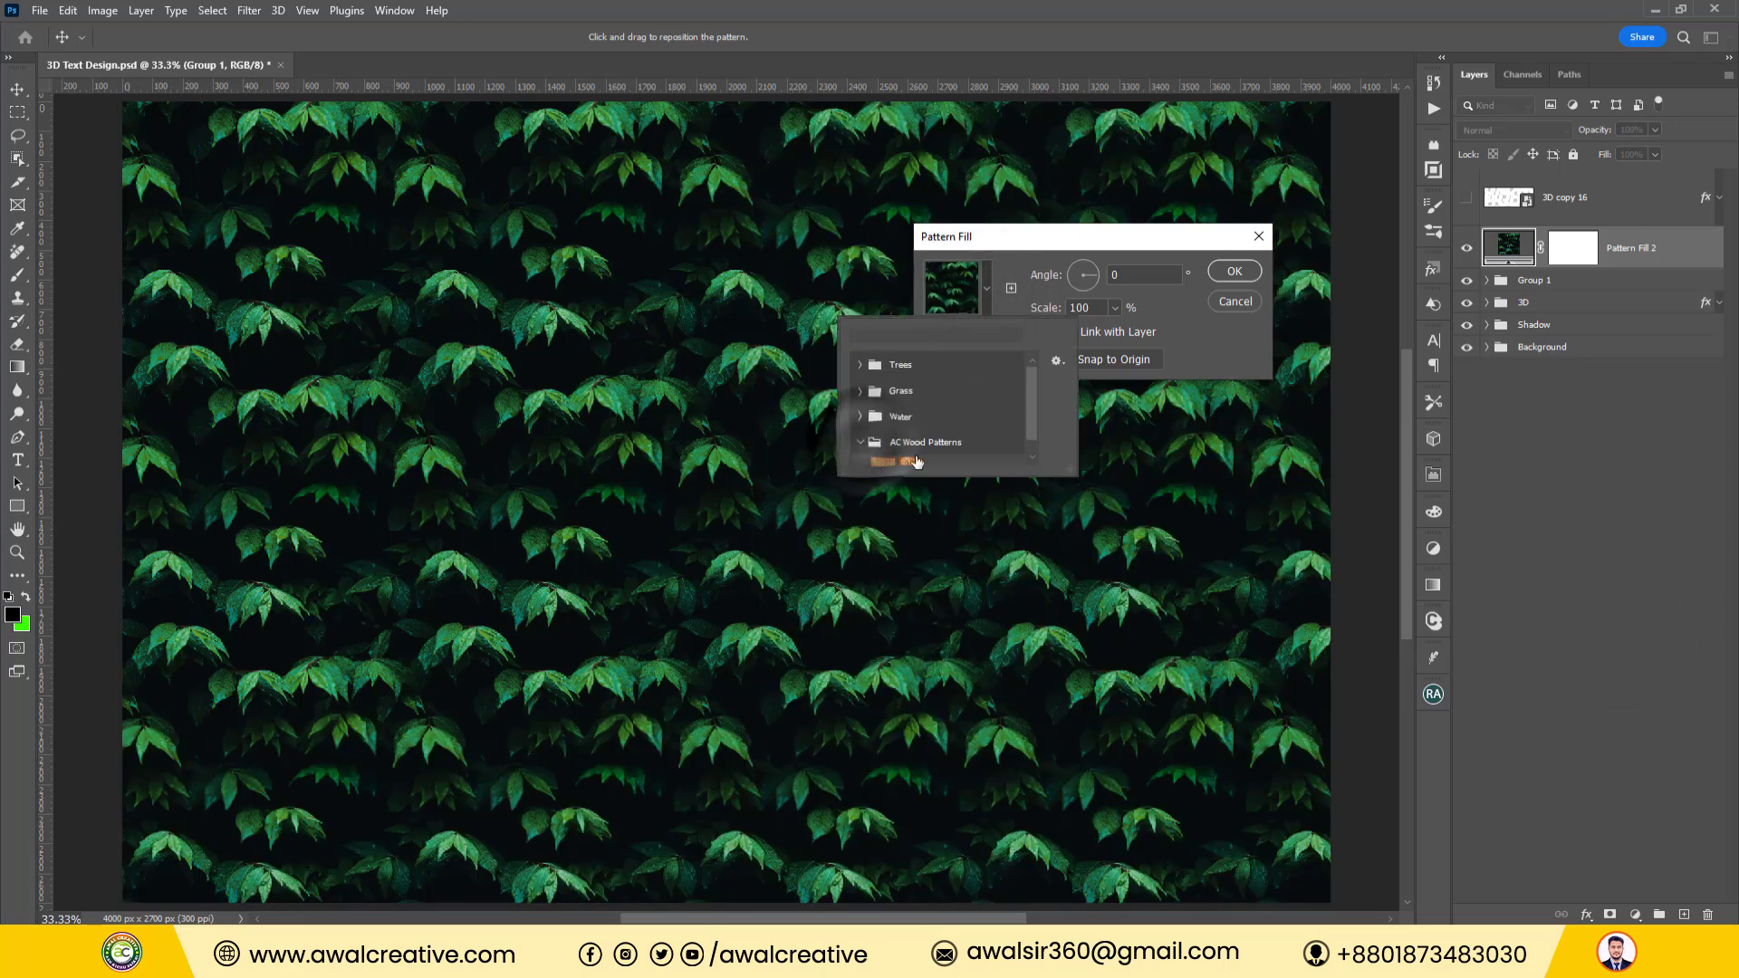
pyautogui.moveTo(1069, 467); pyautogui.dragTo(1084, 578)
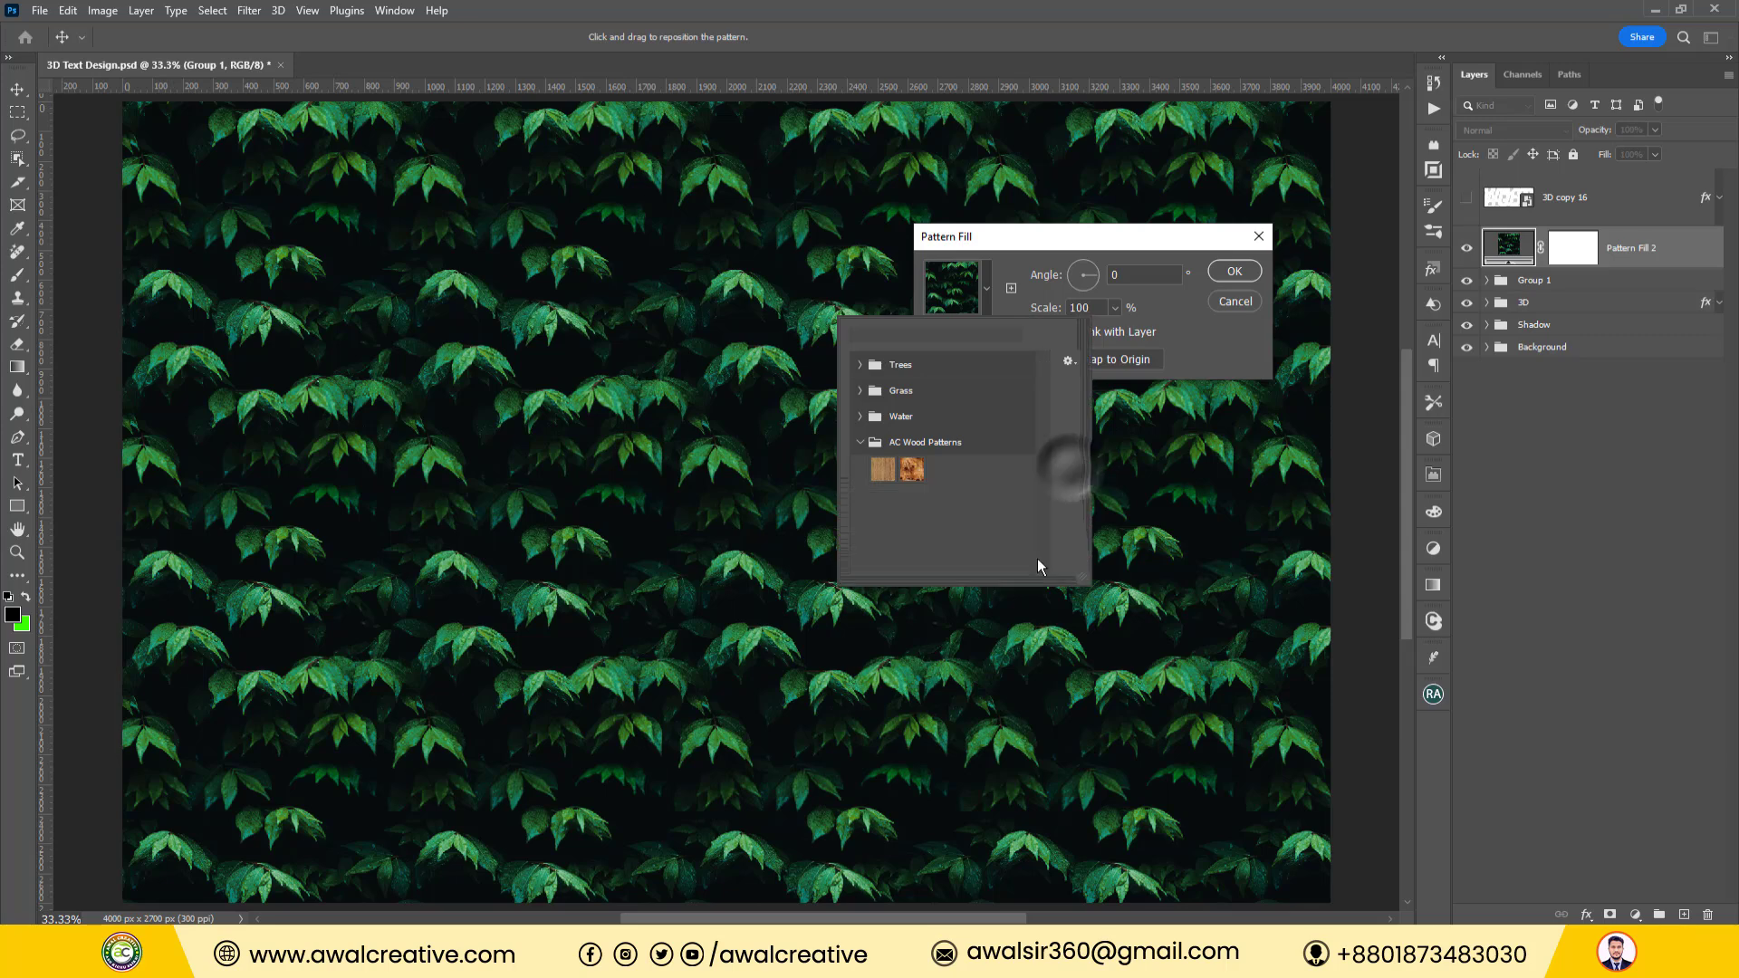
pyautogui.click(912, 468)
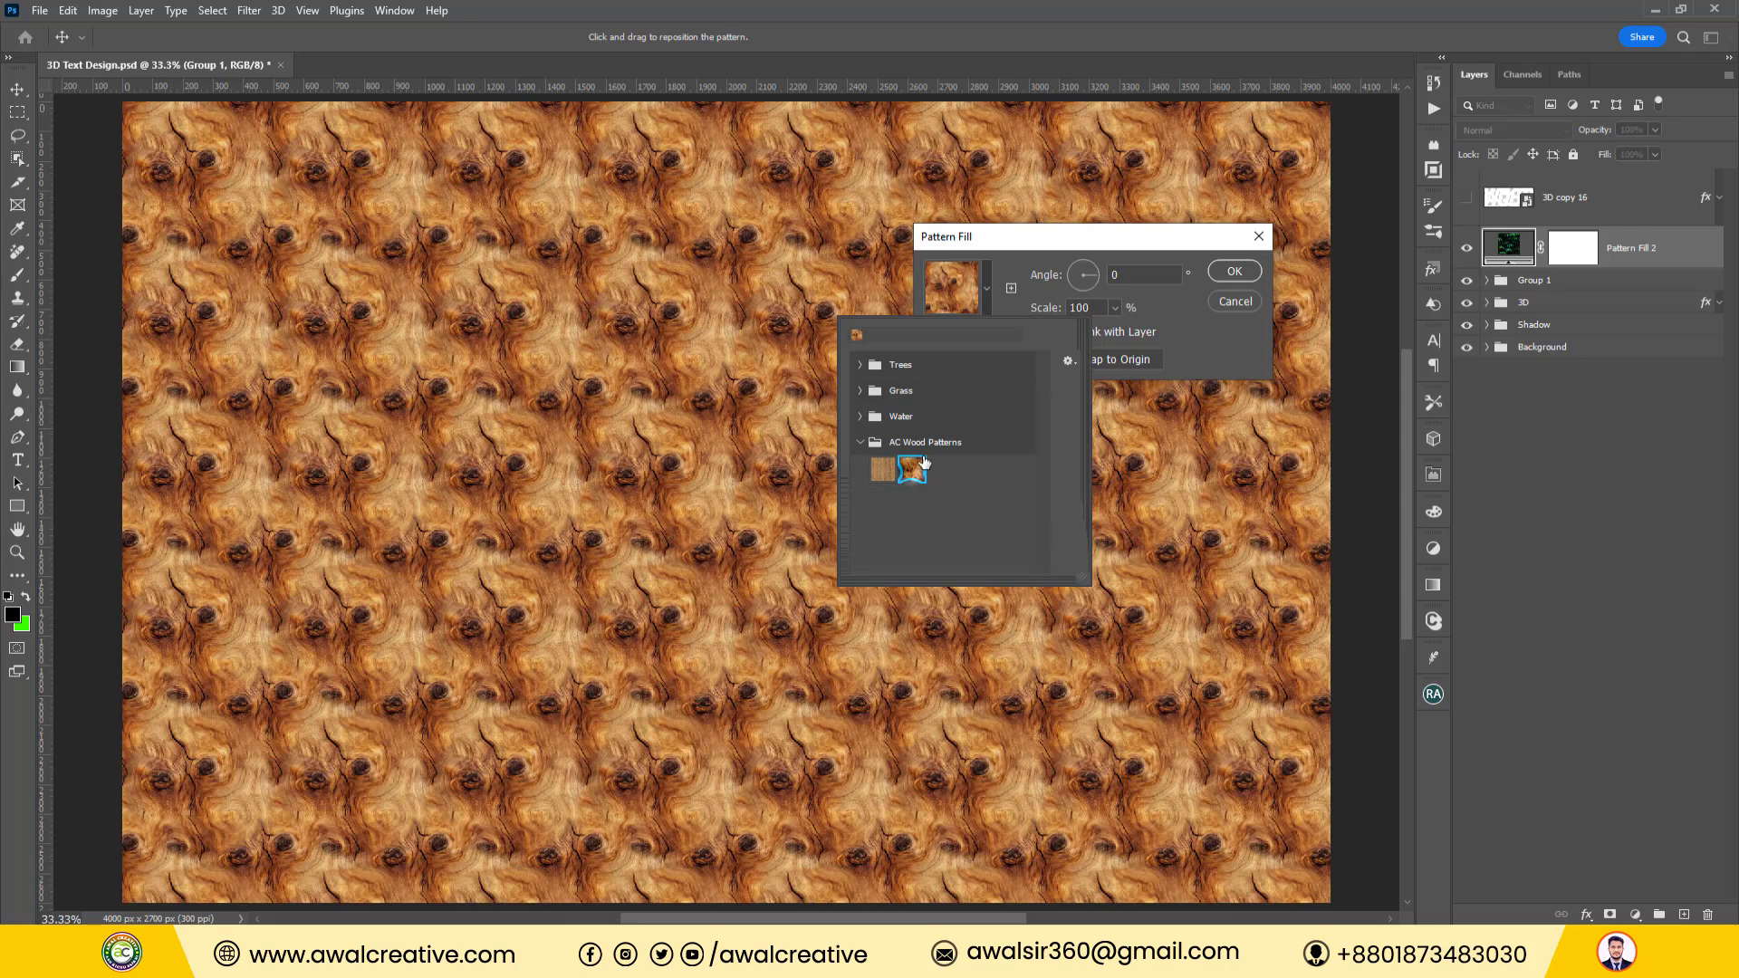
pyautogui.click(1052, 242)
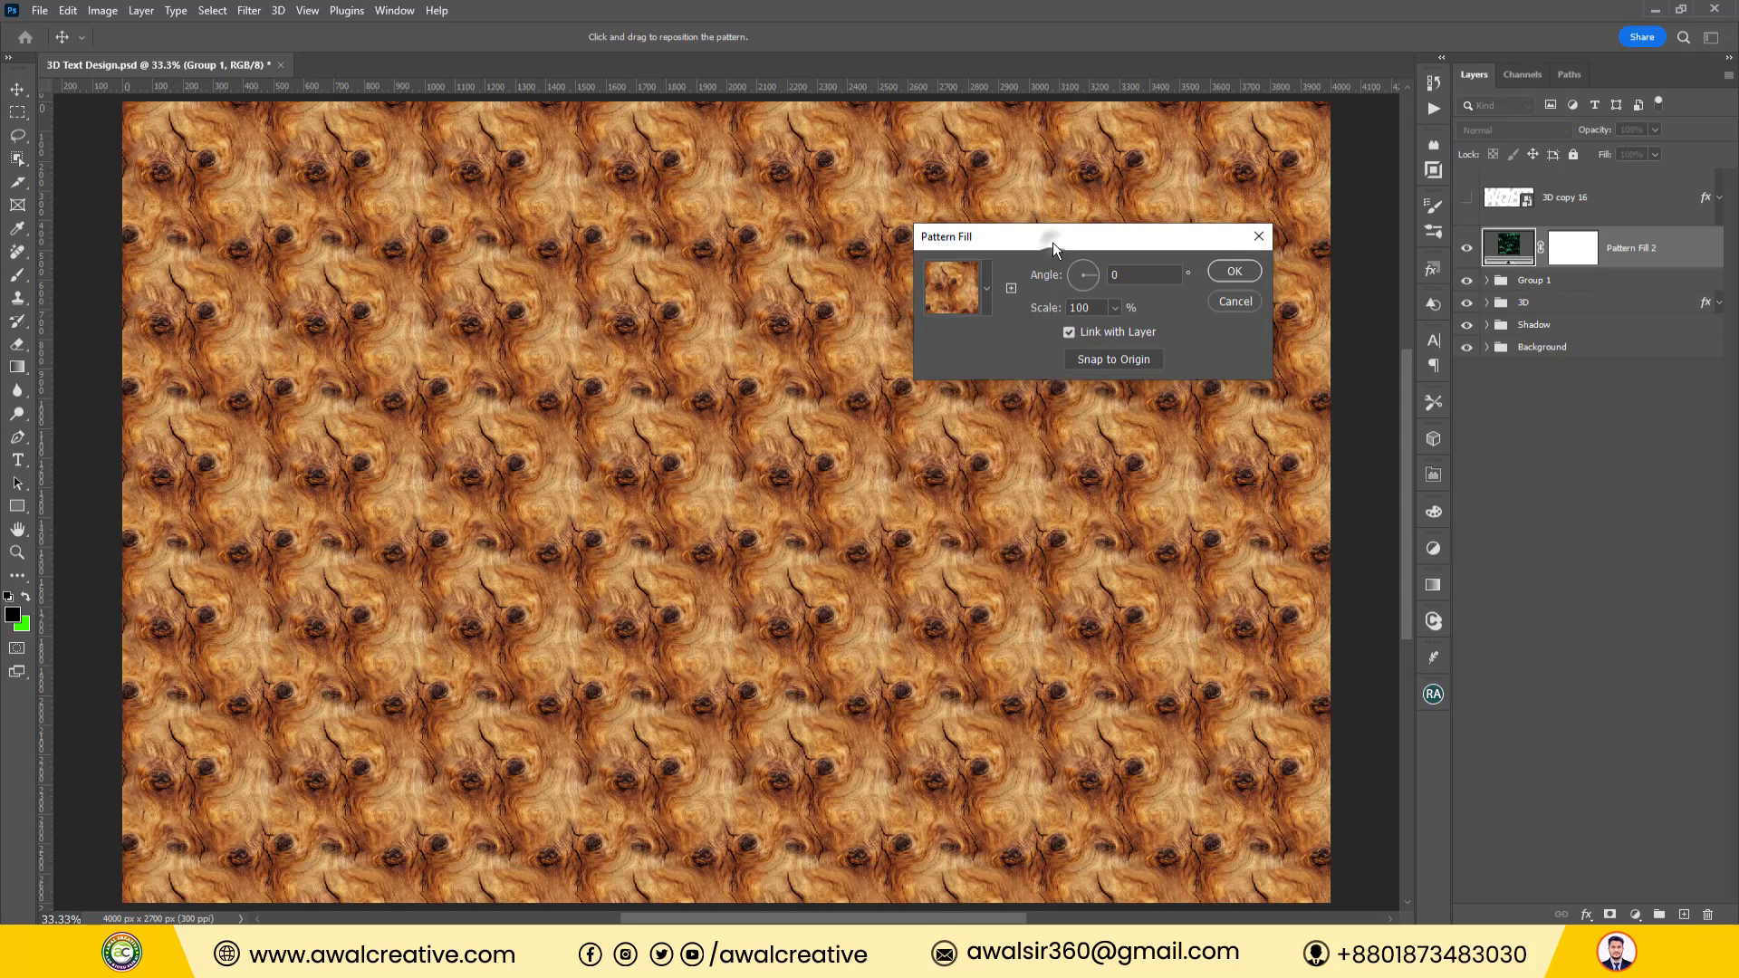
pyautogui.click(1220, 270)
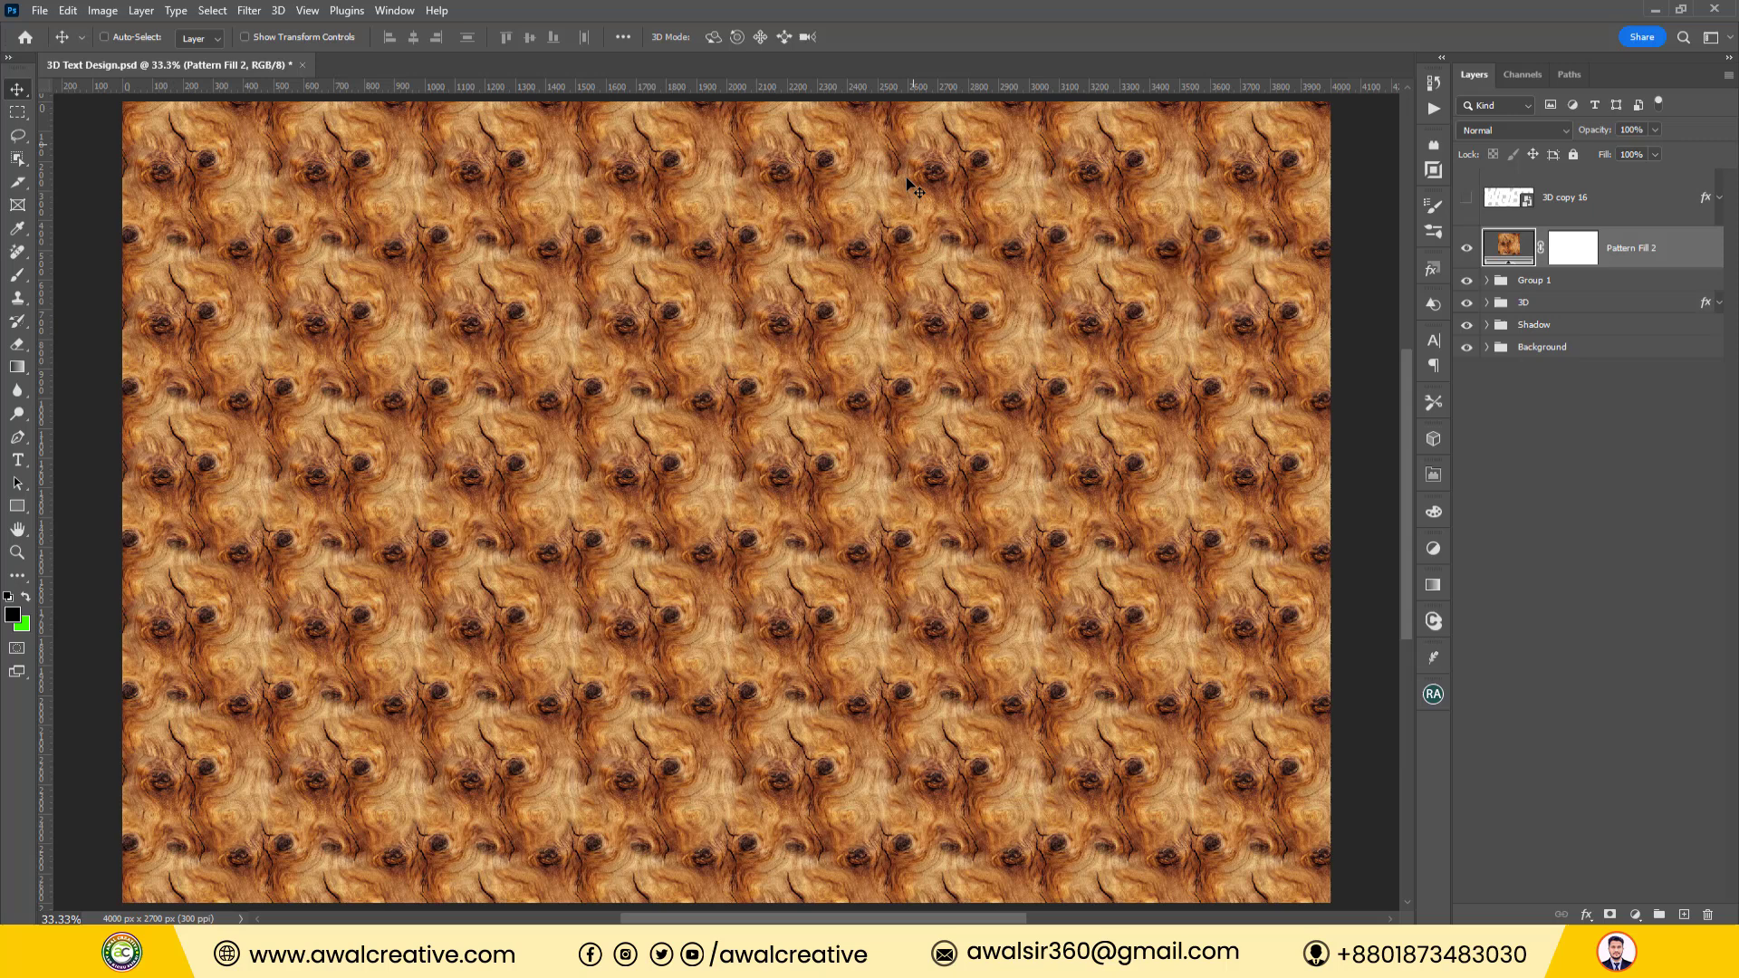
# Clip the Pattern Fill 2 layer to Group 1 with a clipping mask.
pyautogui.click(1552, 281)
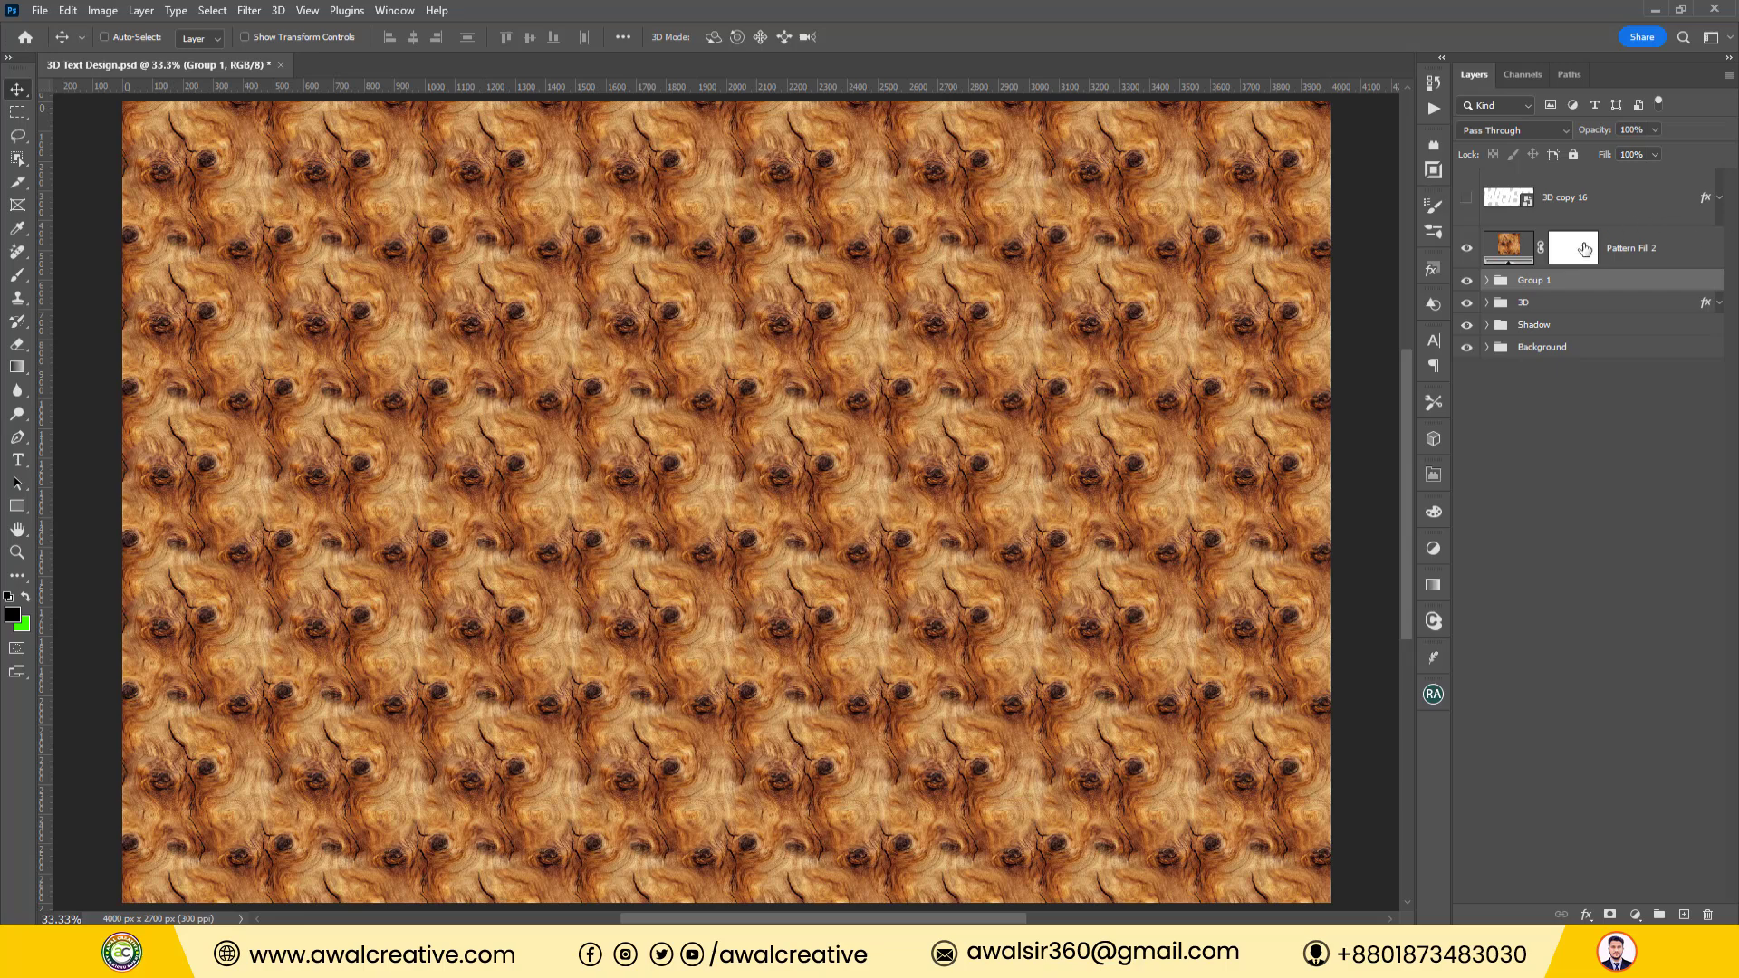
pyautogui.click(1635, 252)
pyautogui.rightClick(1634, 252)
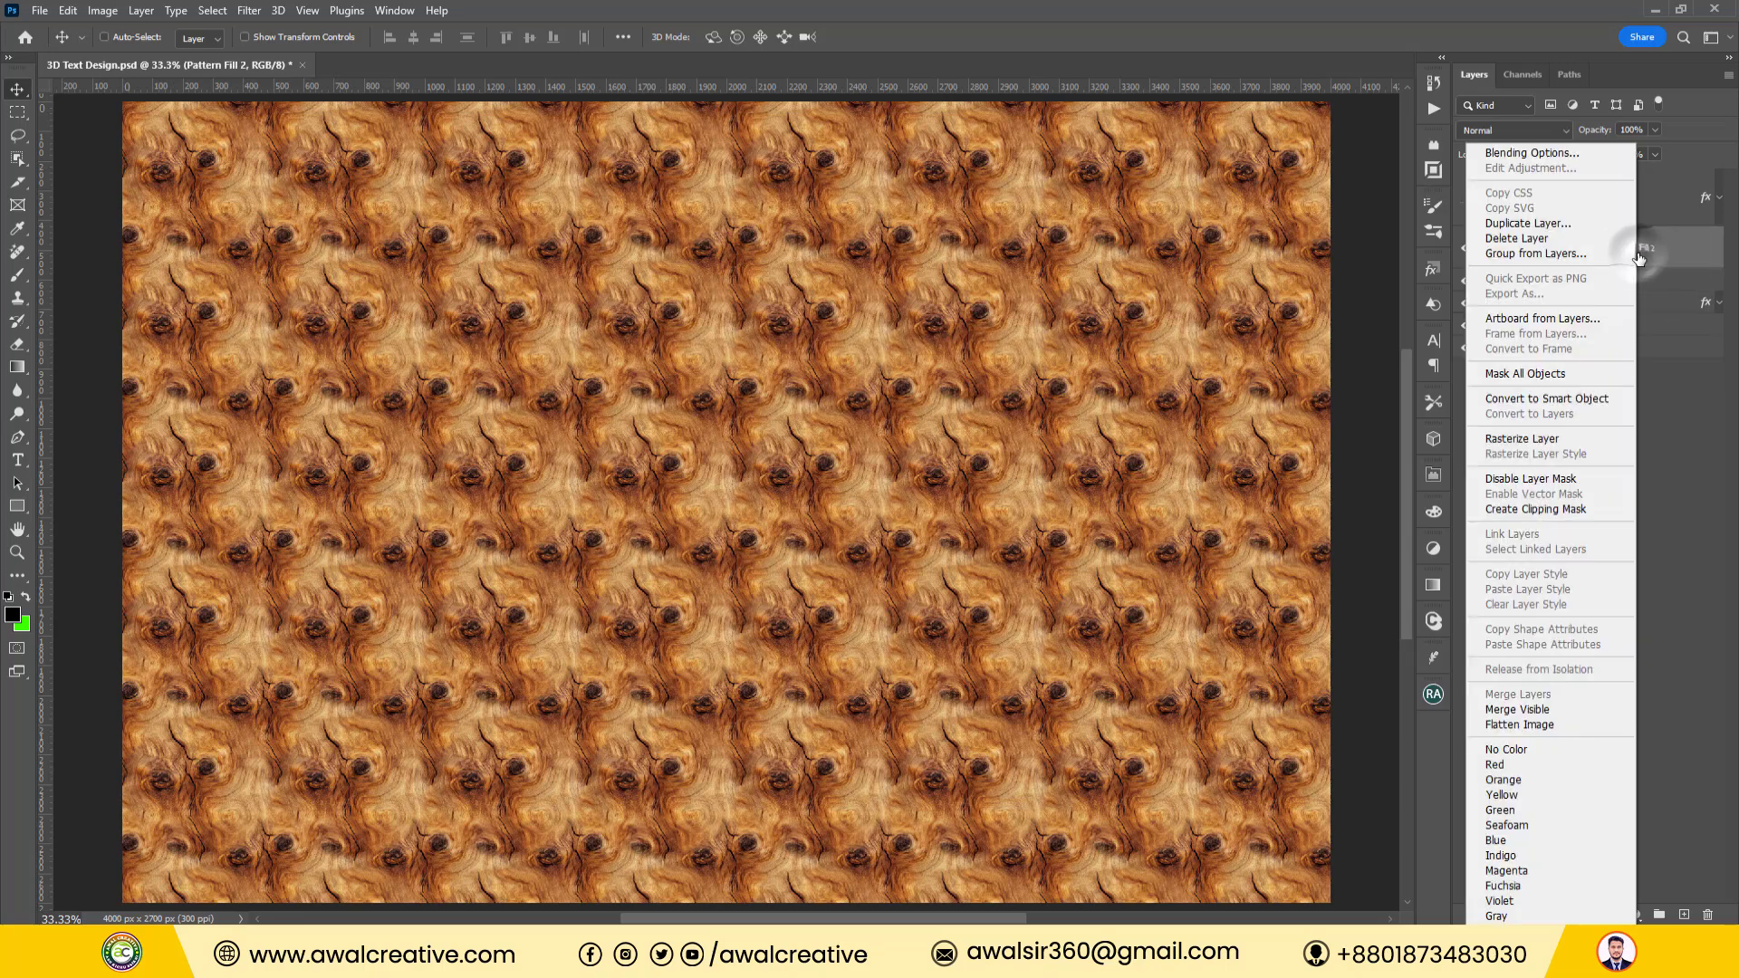
pyautogui.click(1550, 509)
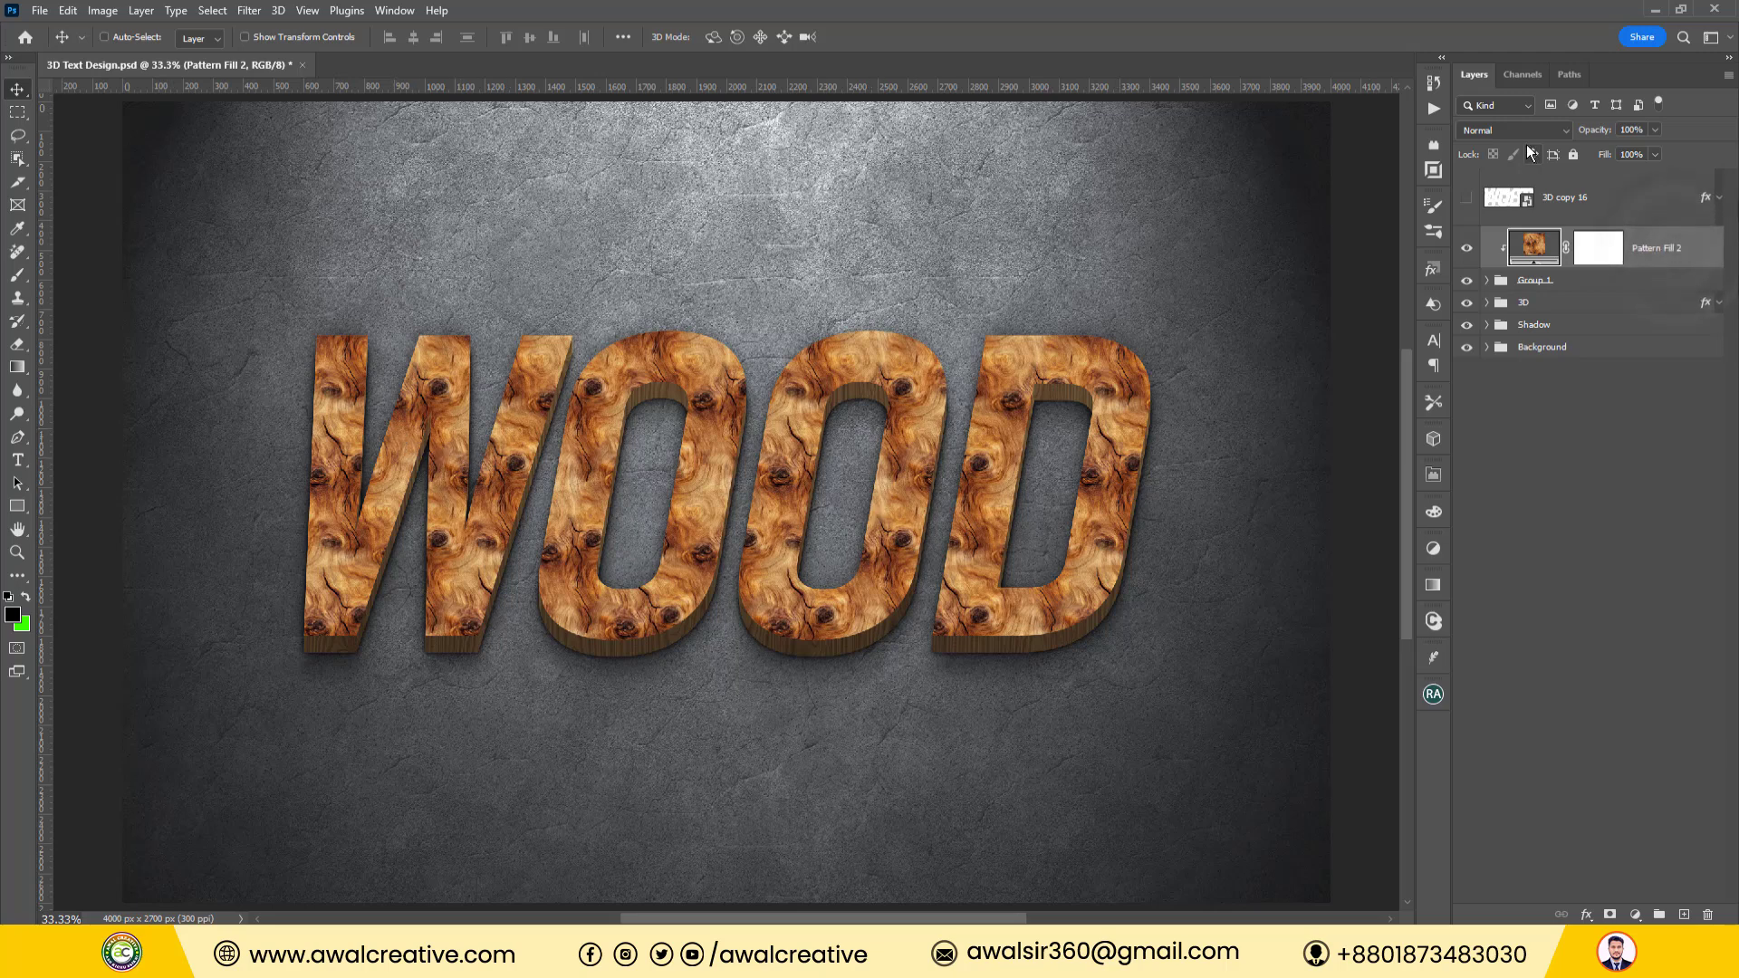
# Set the blend mode of the Pattern Fill 2 layer to Overlay.
pyautogui.click(1508, 131)
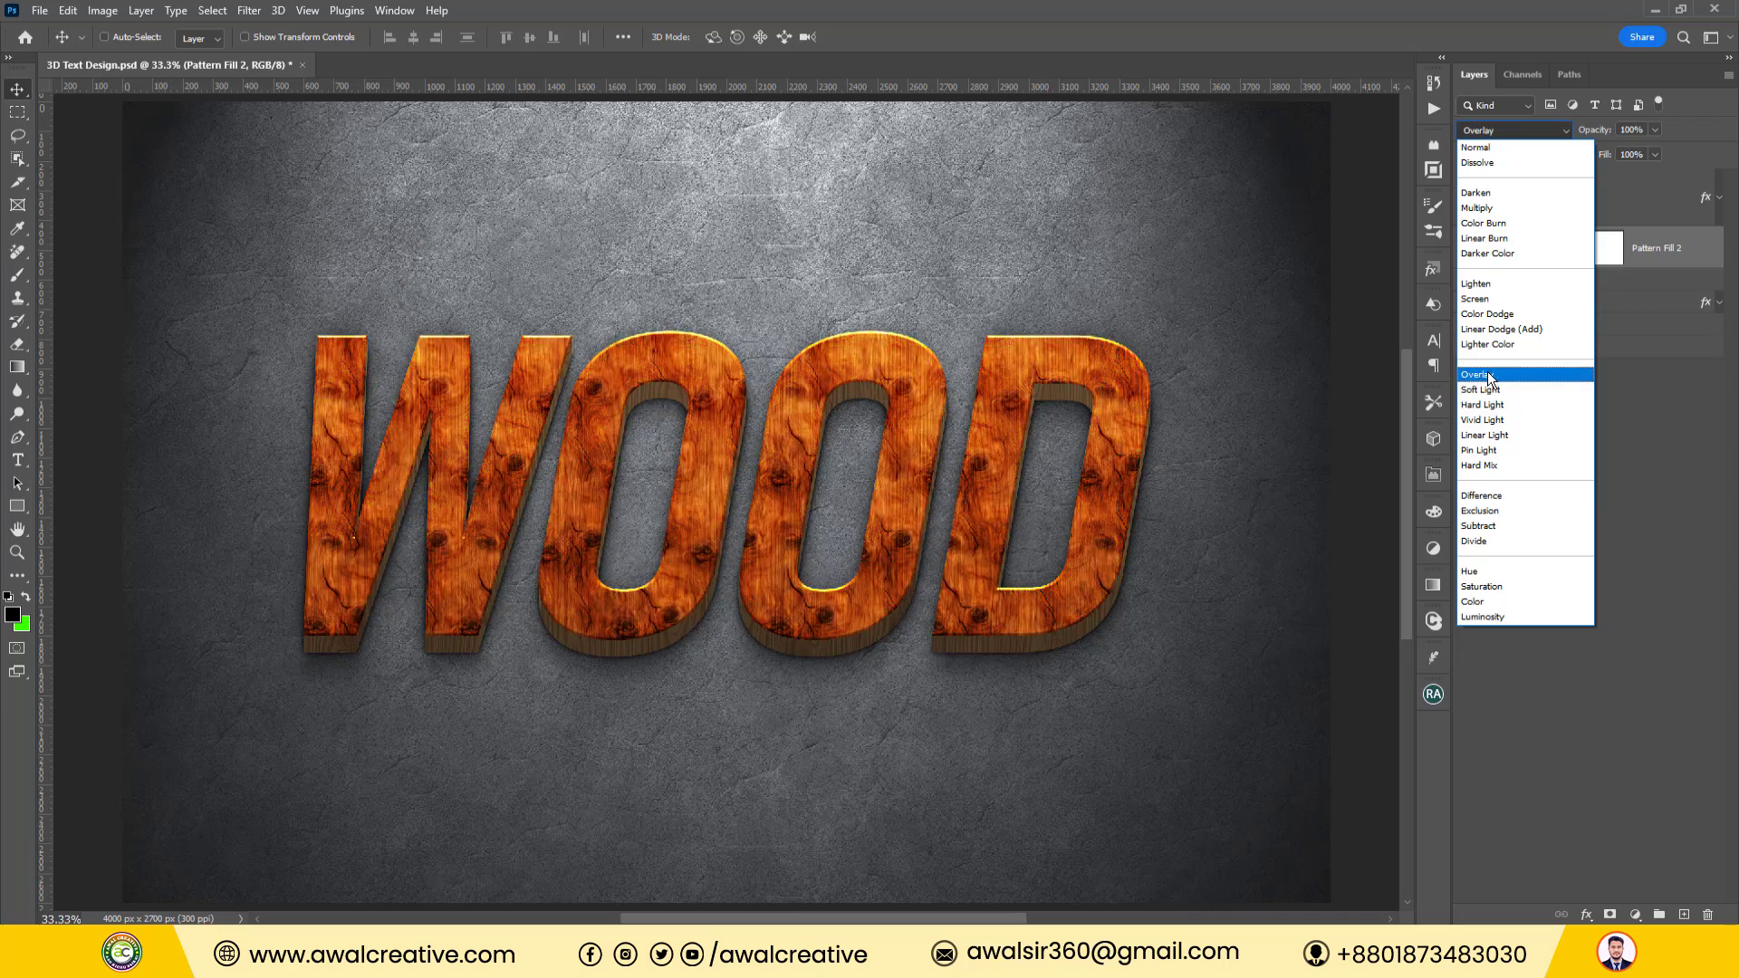
pyautogui.click(1490, 377)
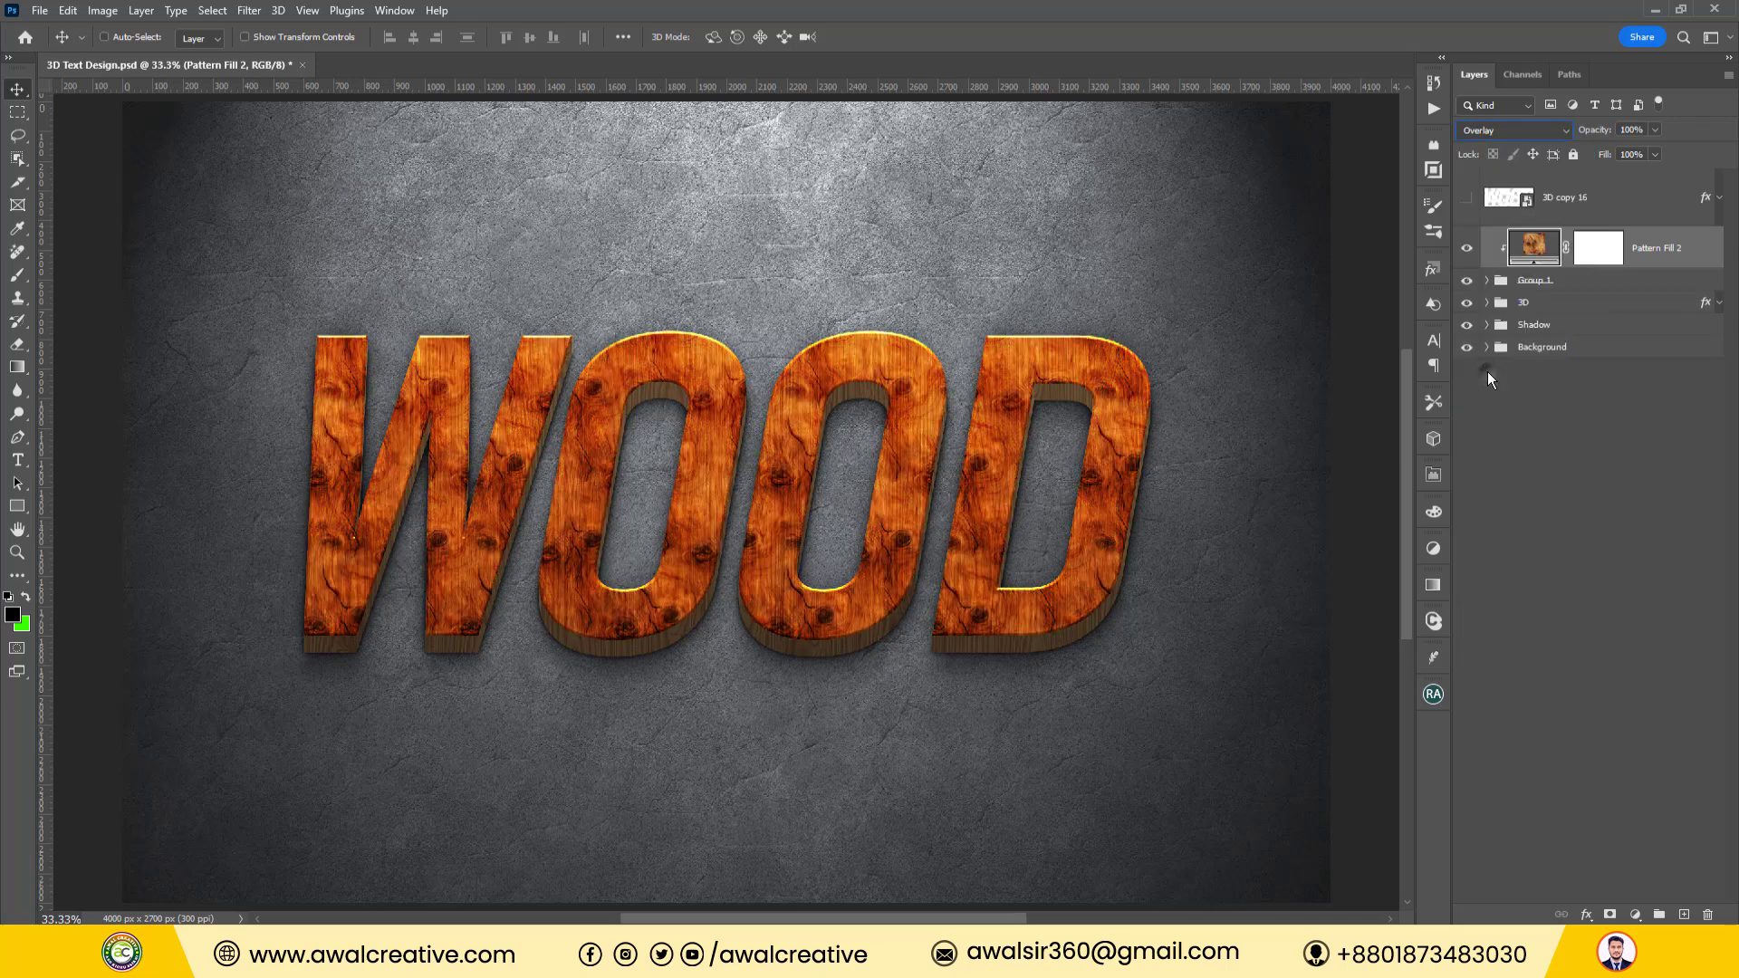
# Rename the hidden 3D copy 16 layer as "Yout Text Here" and deselect it.
pyautogui.click(1696, 201)
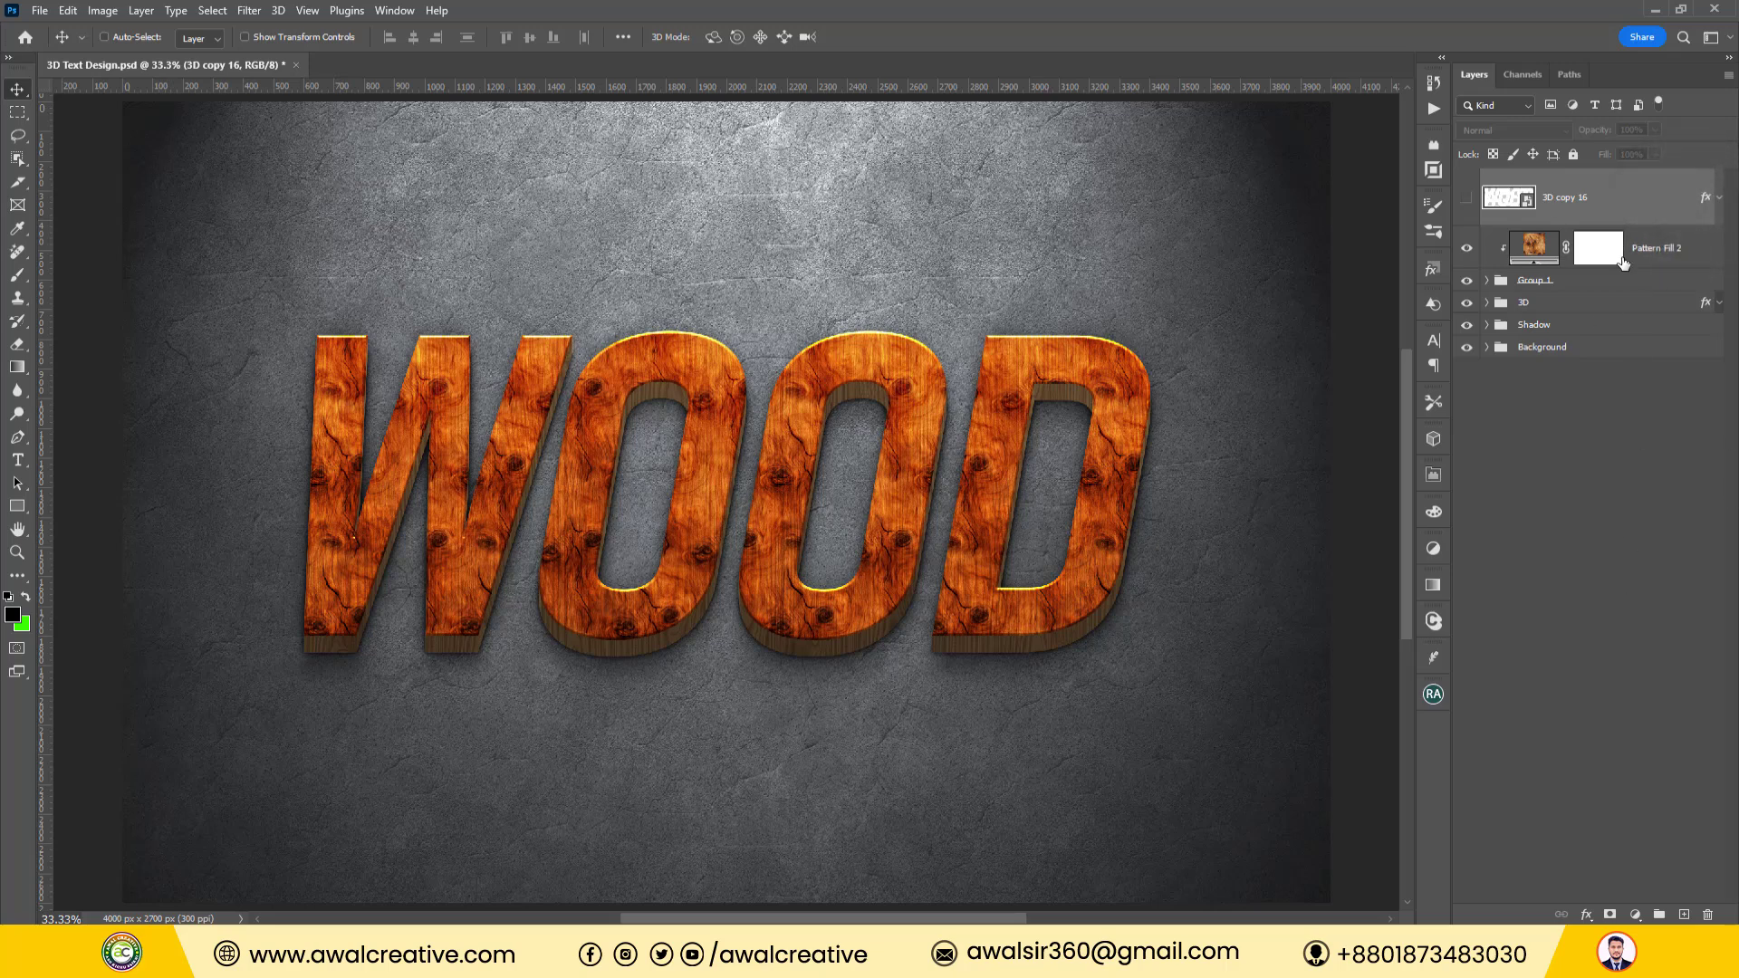
pyautogui.doubleClick(1563, 201)
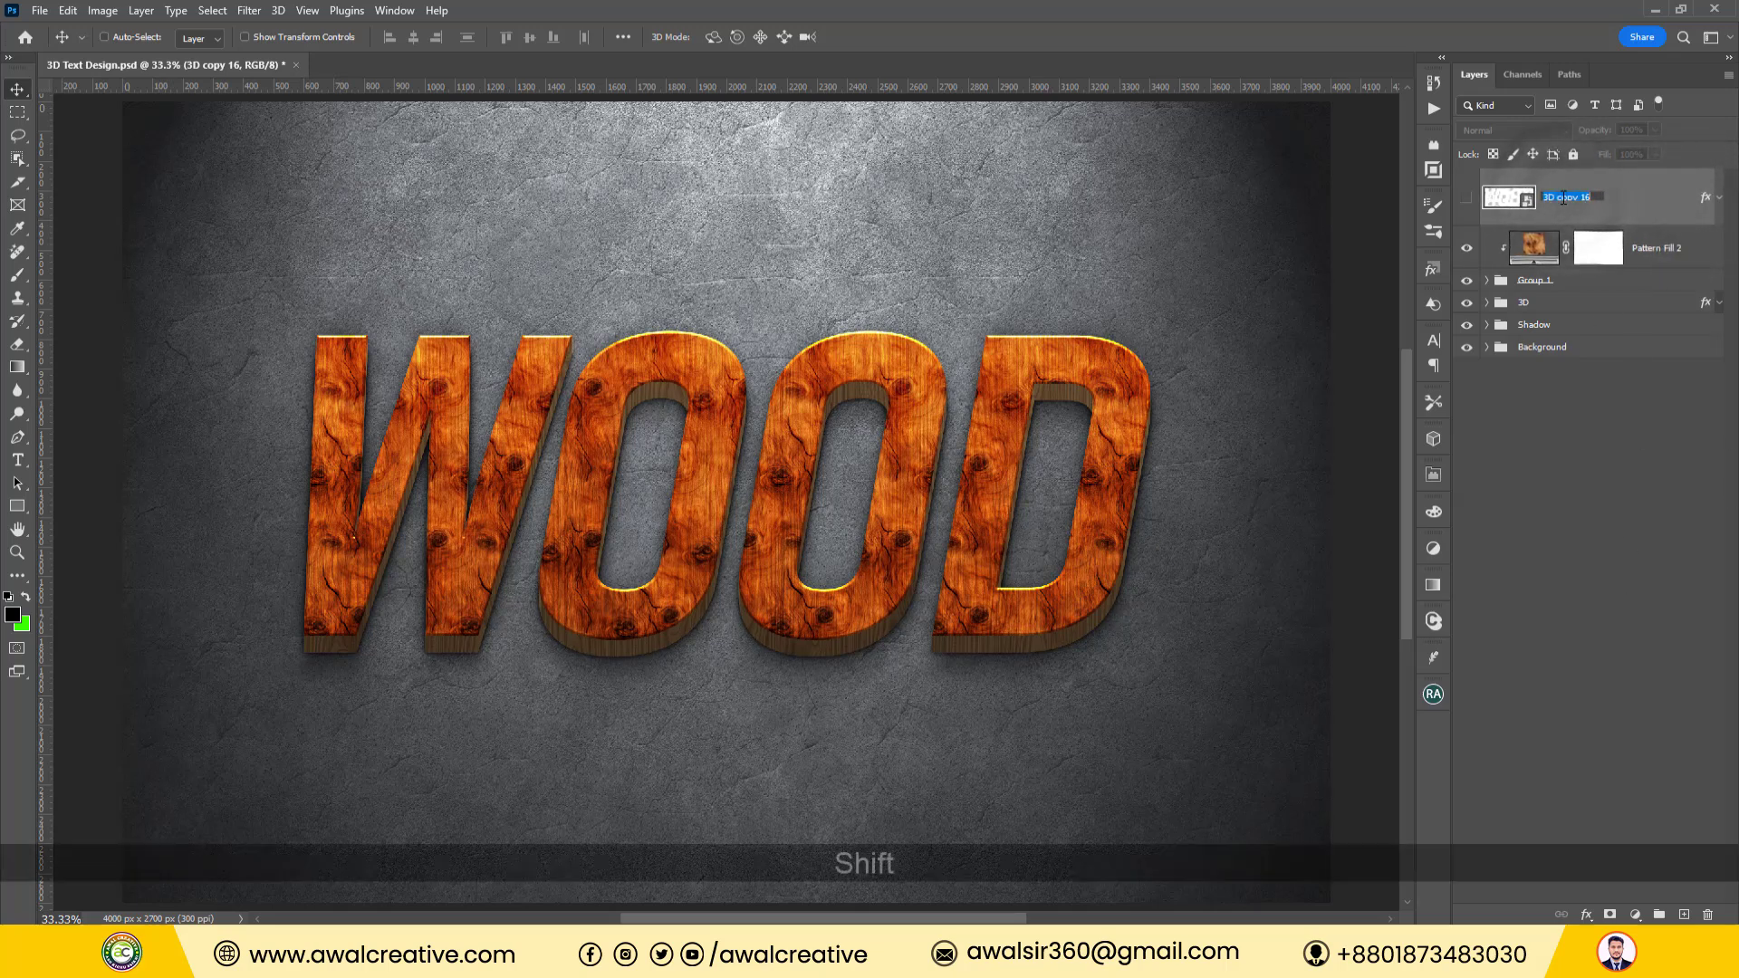
pyautogui.write('Yout')
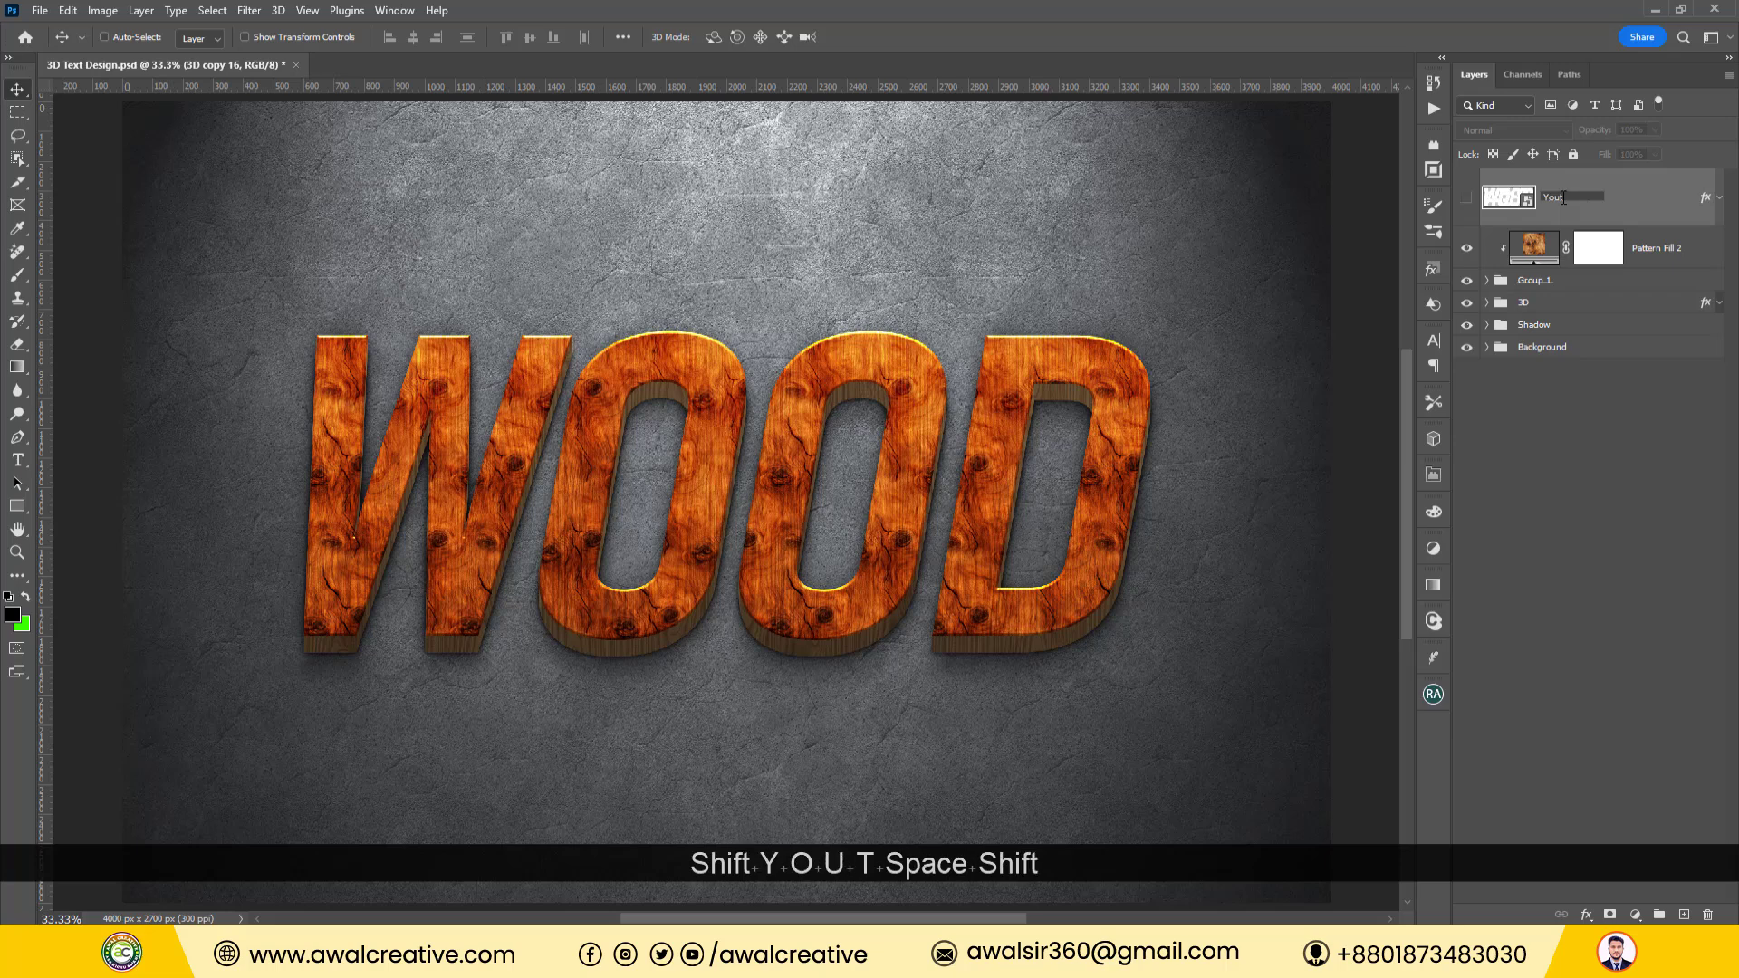
pyautogui.write(' Text Here')
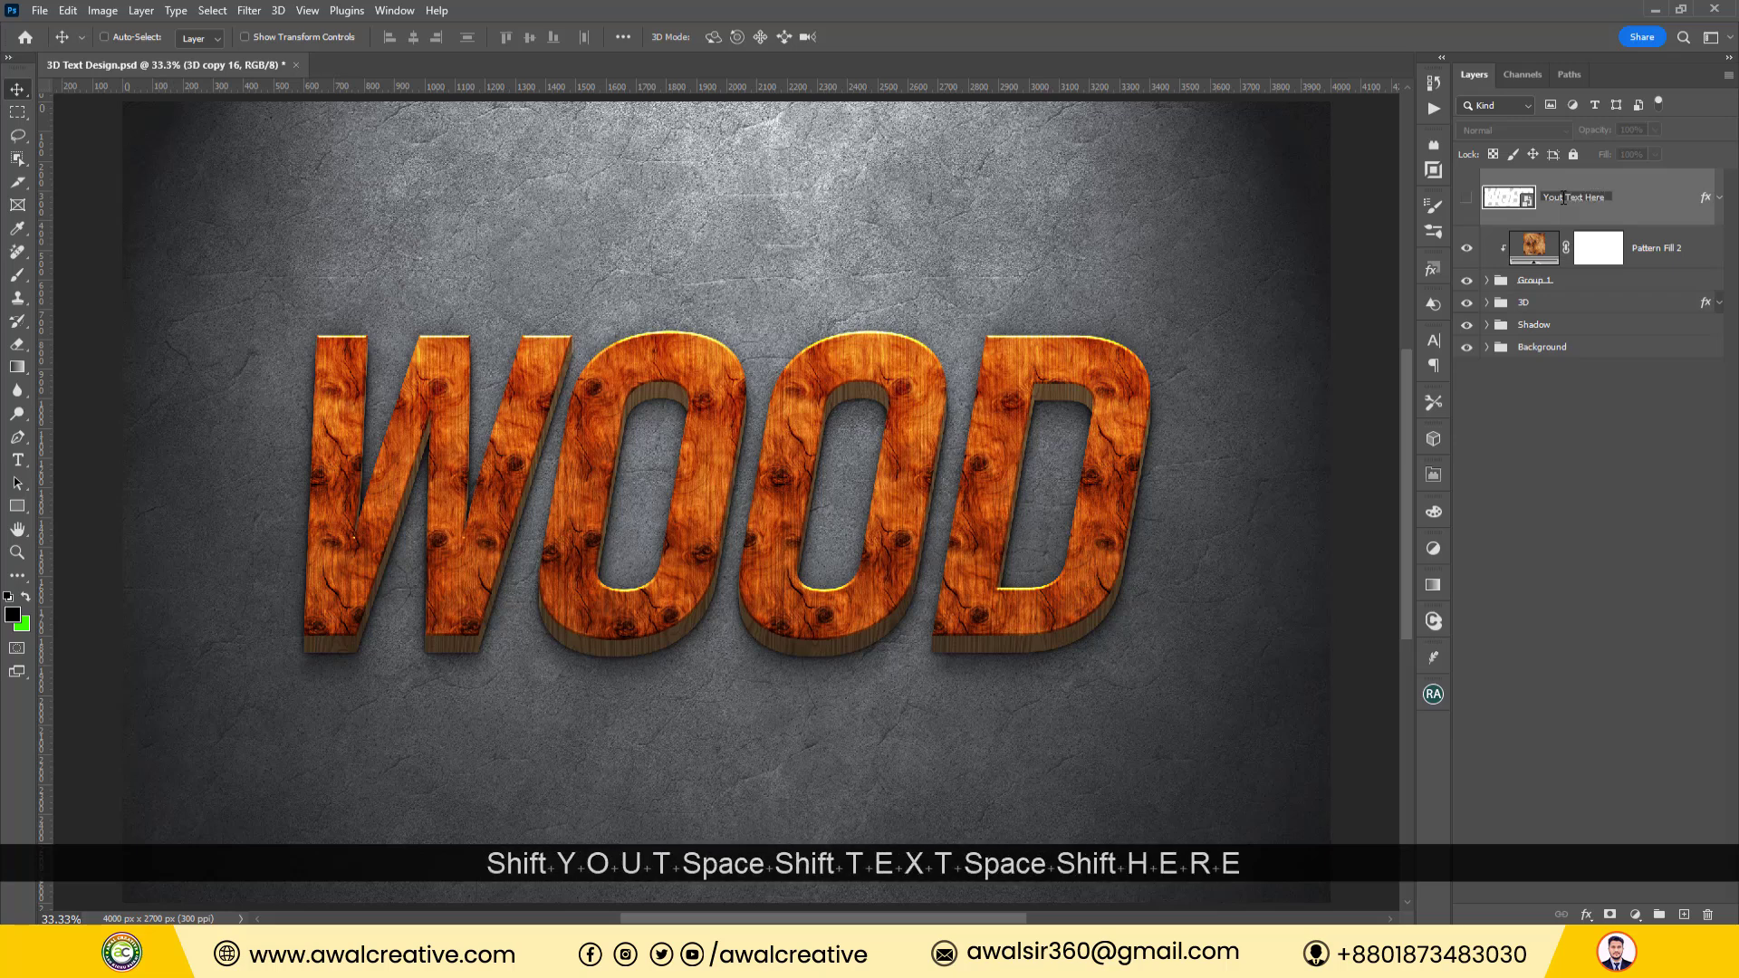
pyautogui.press('Return')
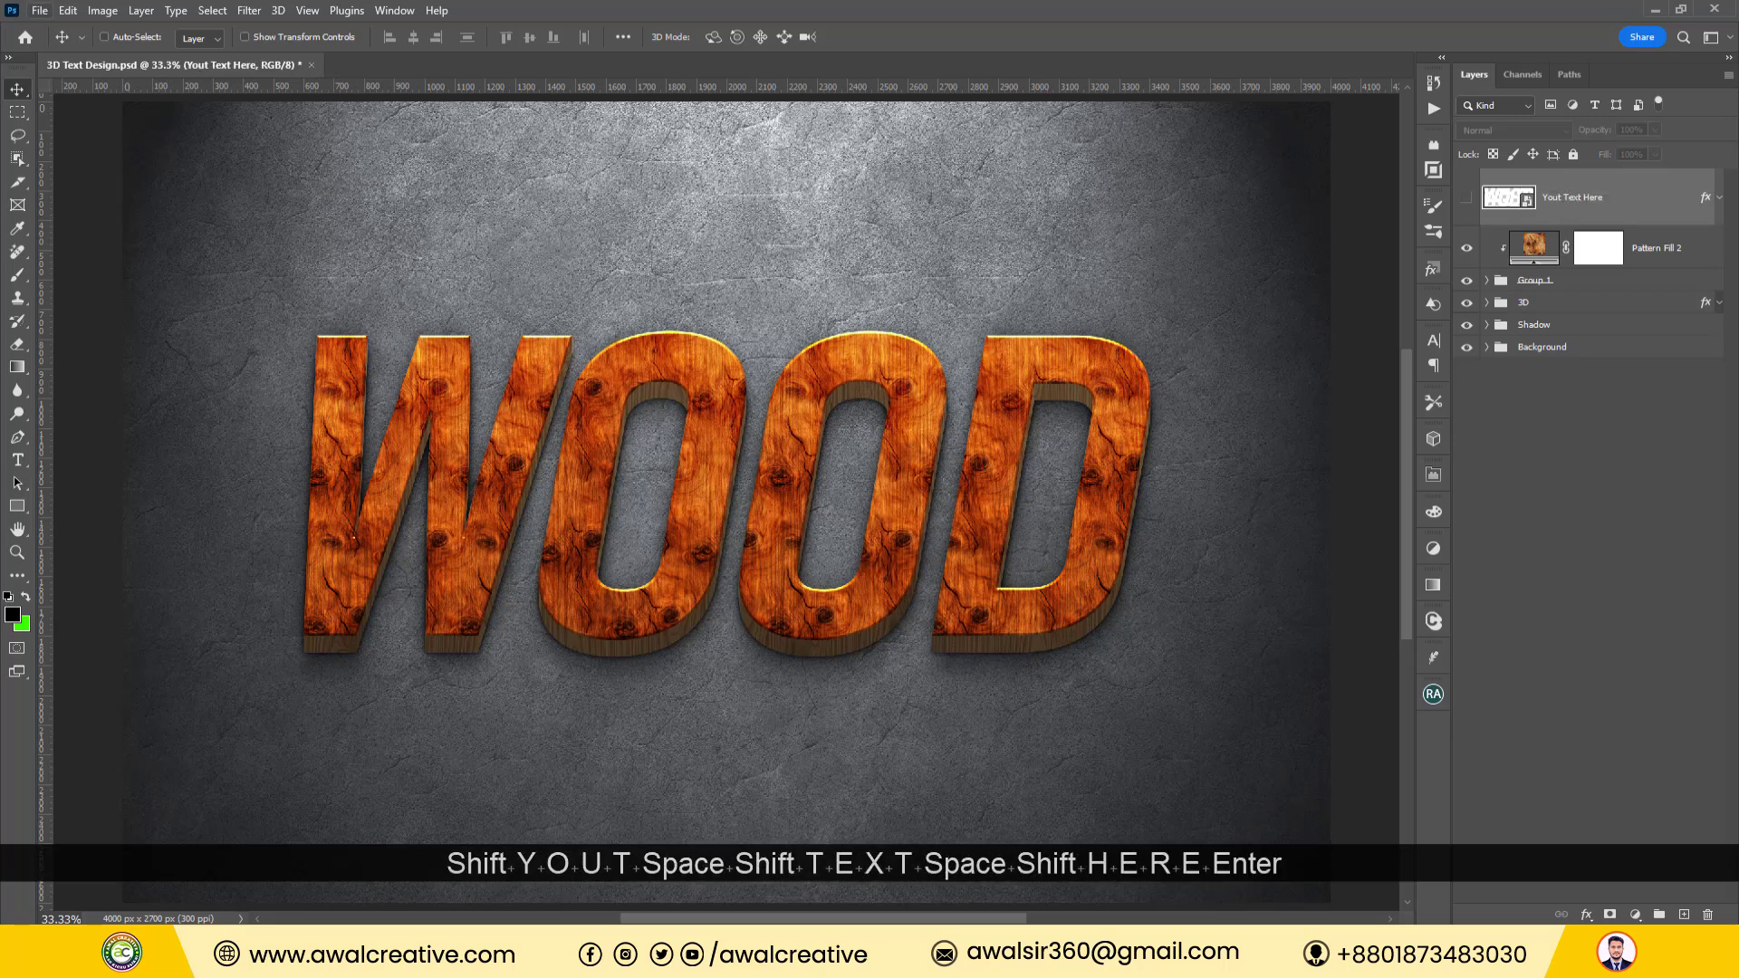
pyautogui.click(1573, 508)
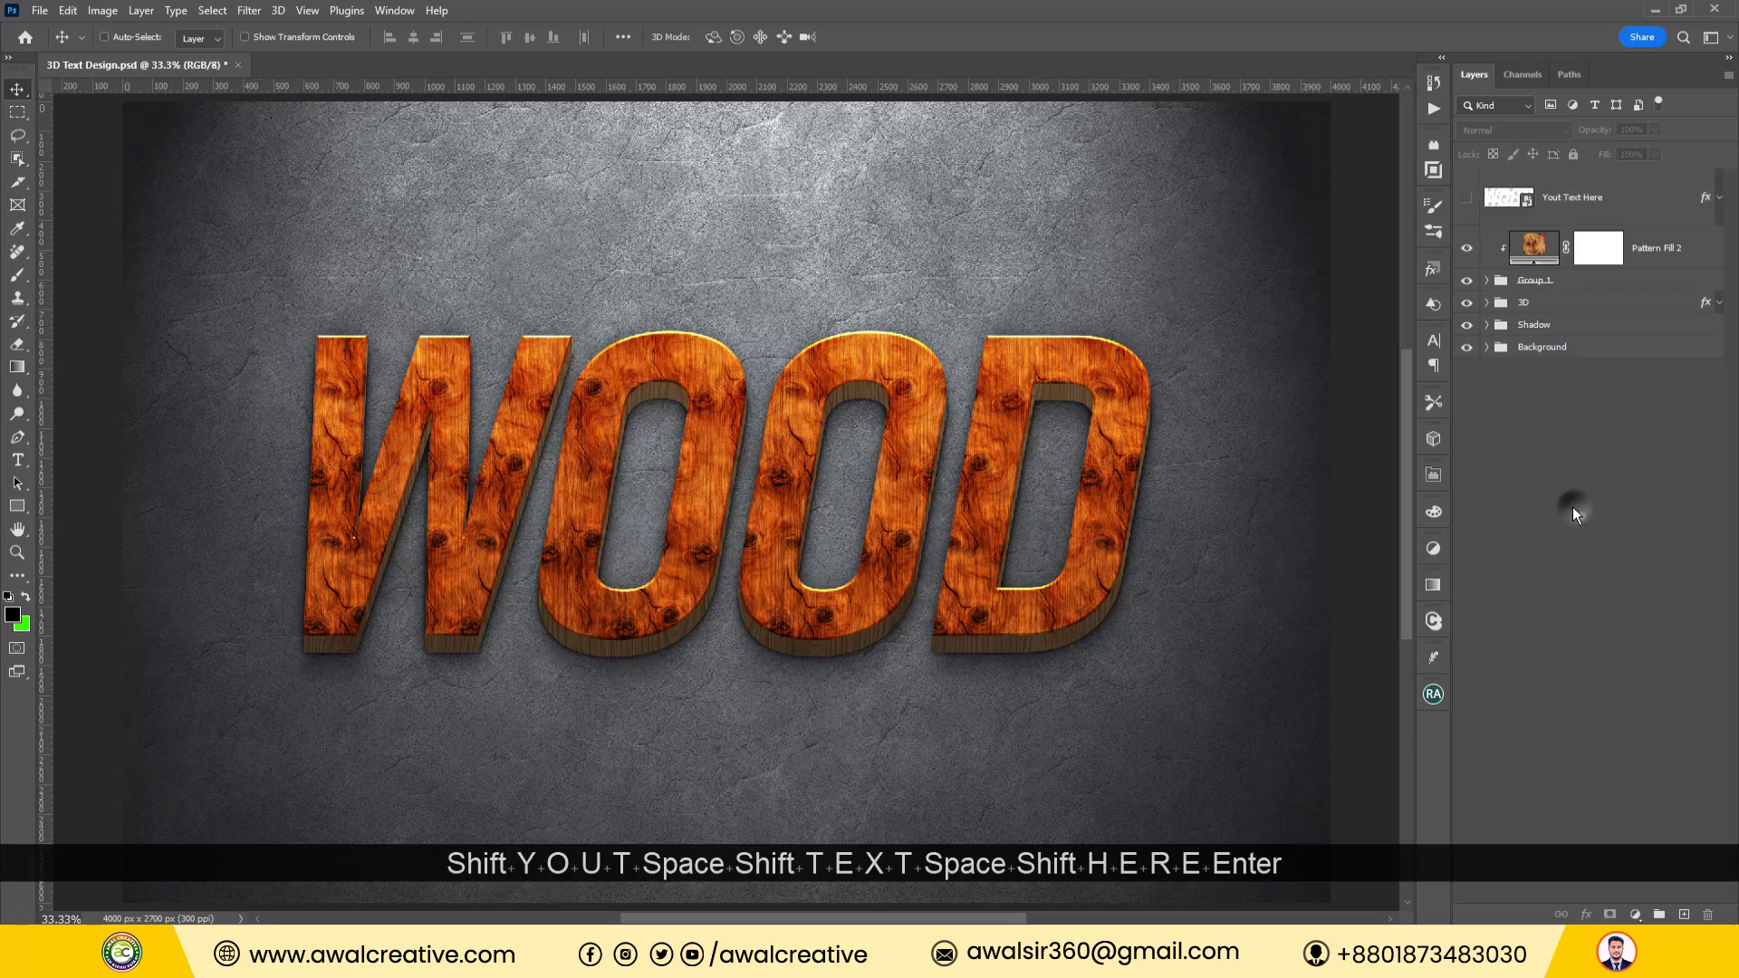
# Replace the text inside the Yout Text Here smart object with AWAL, then save and close its WOOD.psb document.
pyautogui.click(1525, 199)
pyautogui.doubleClick(1525, 199)
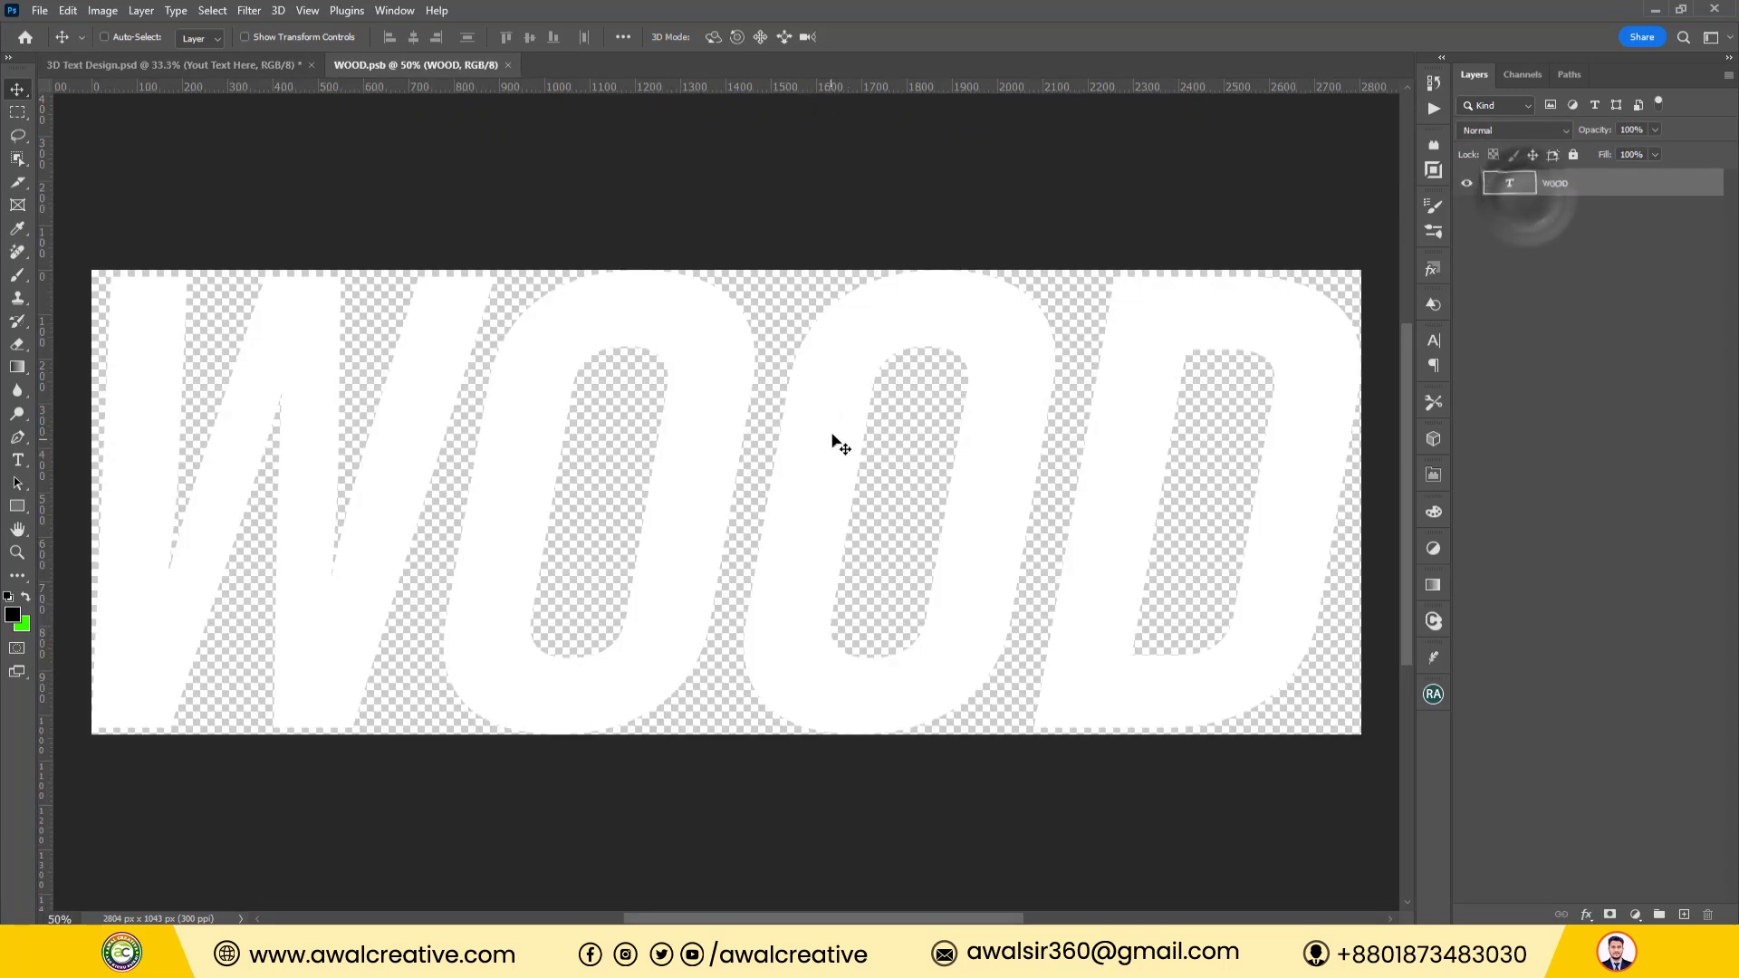
pyautogui.doubleClick(752, 473)
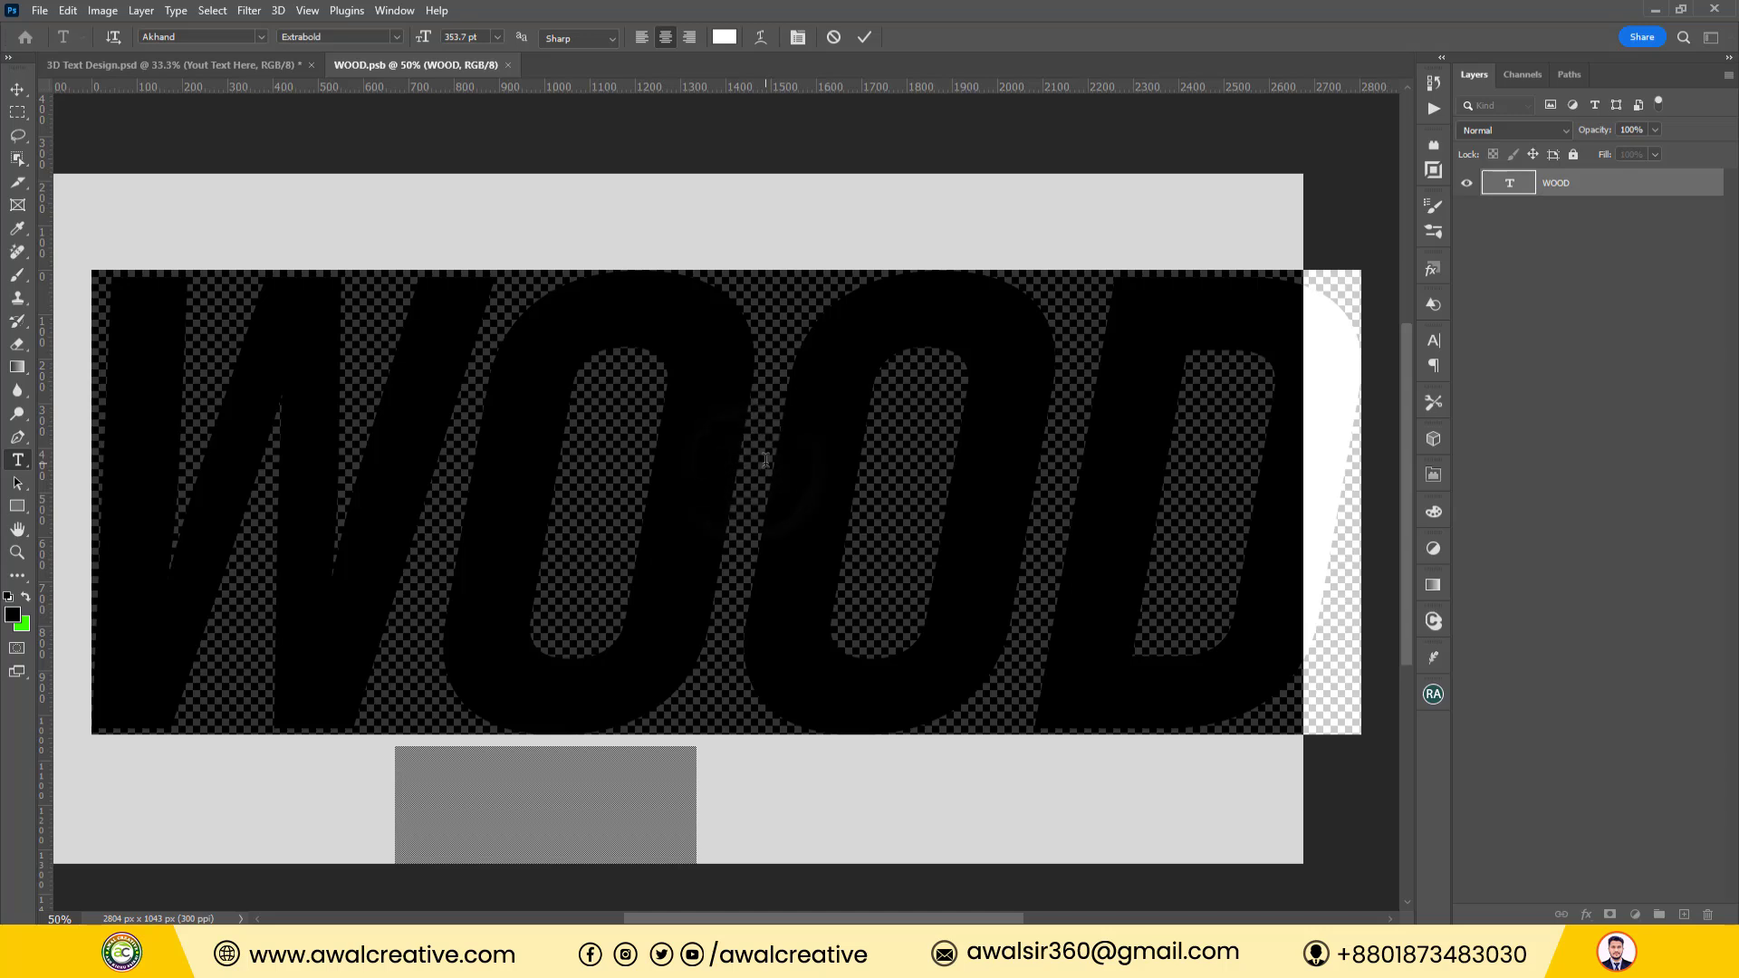
pyautogui.write('Awal')
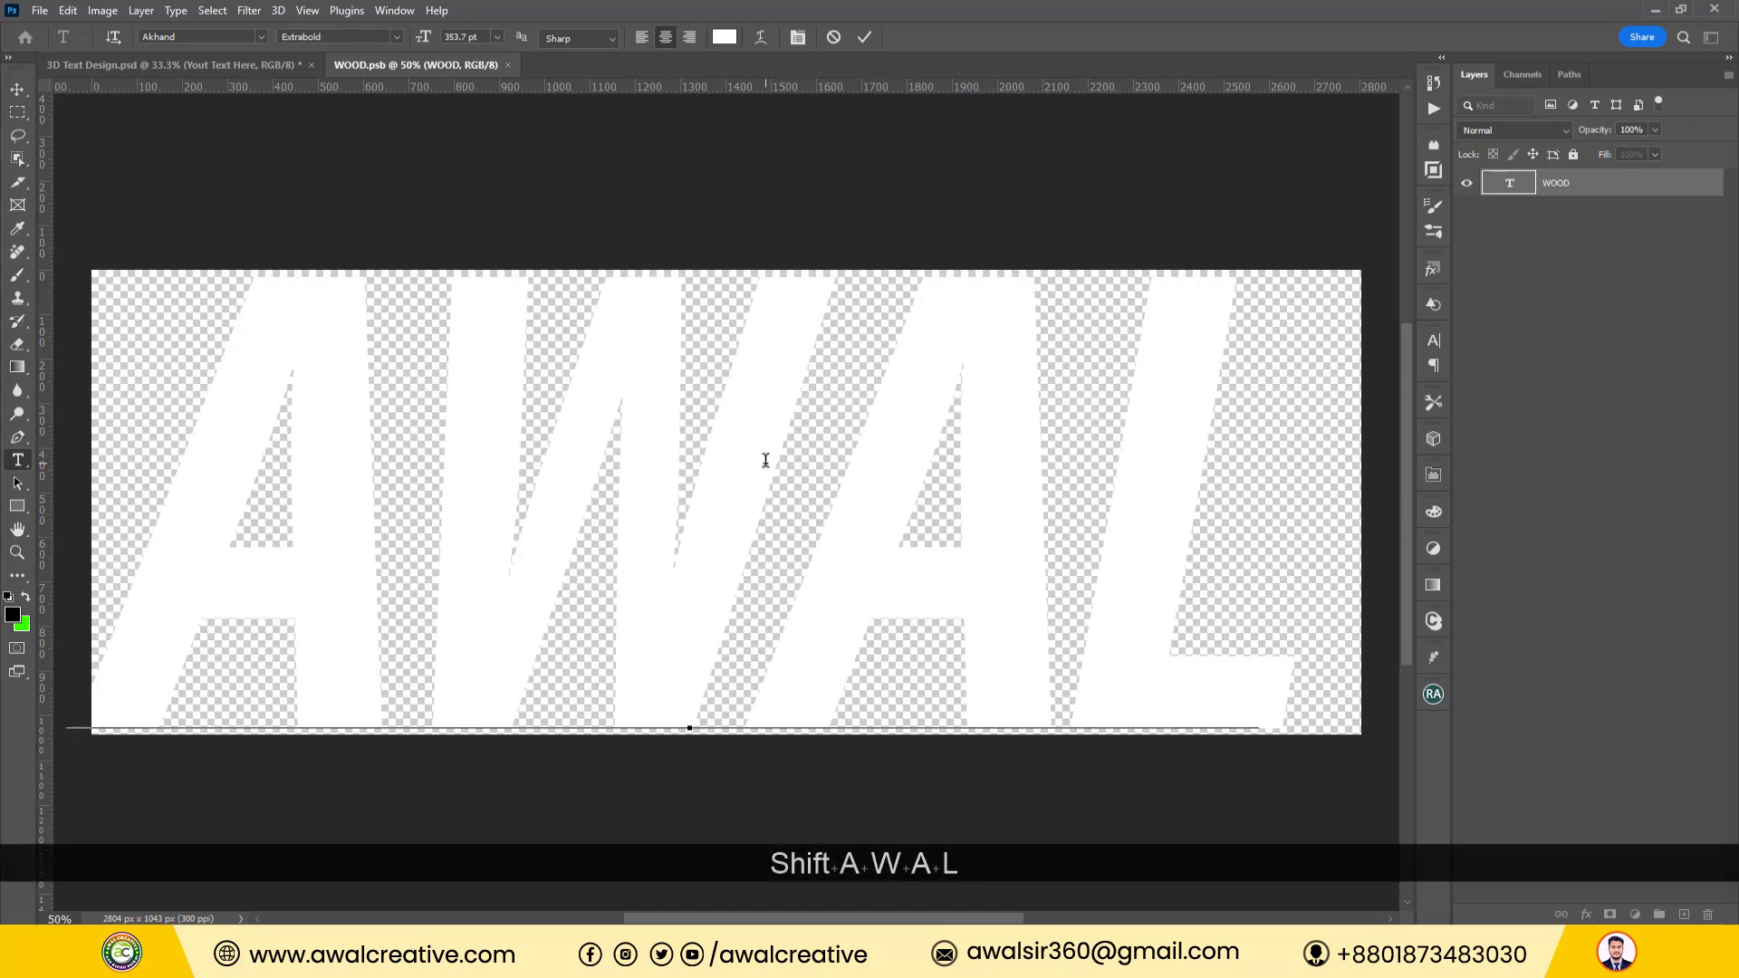
pyautogui.click(867, 37)
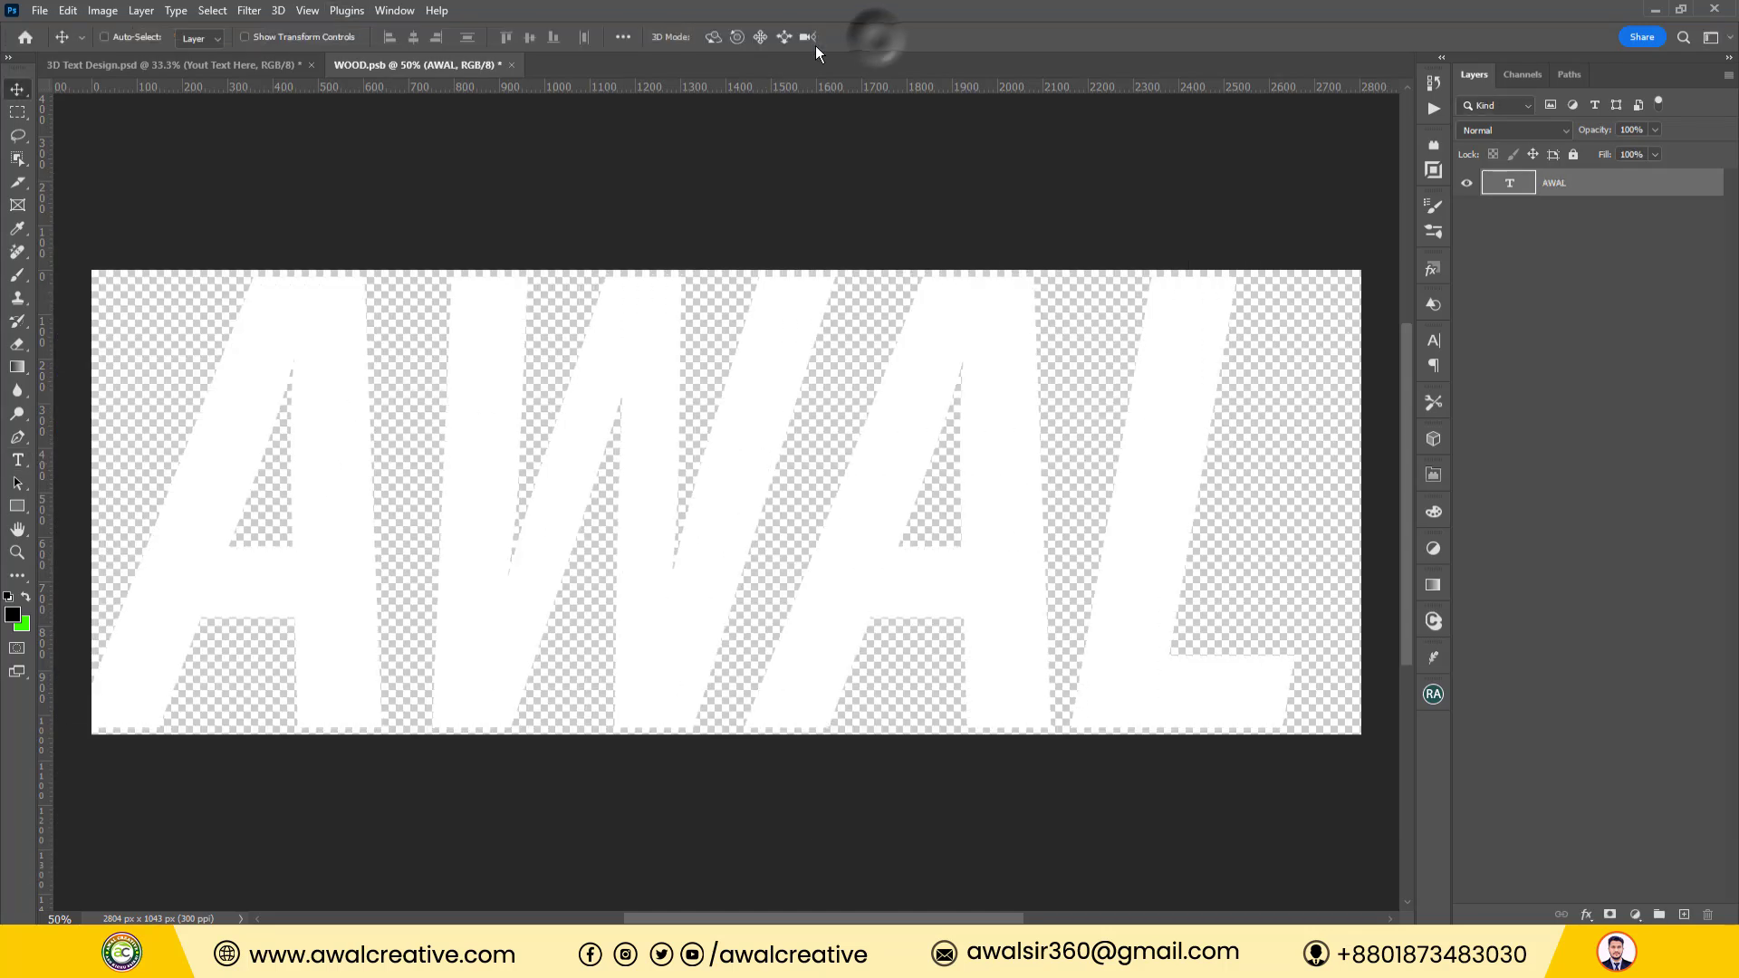
pyautogui.click(511, 65)
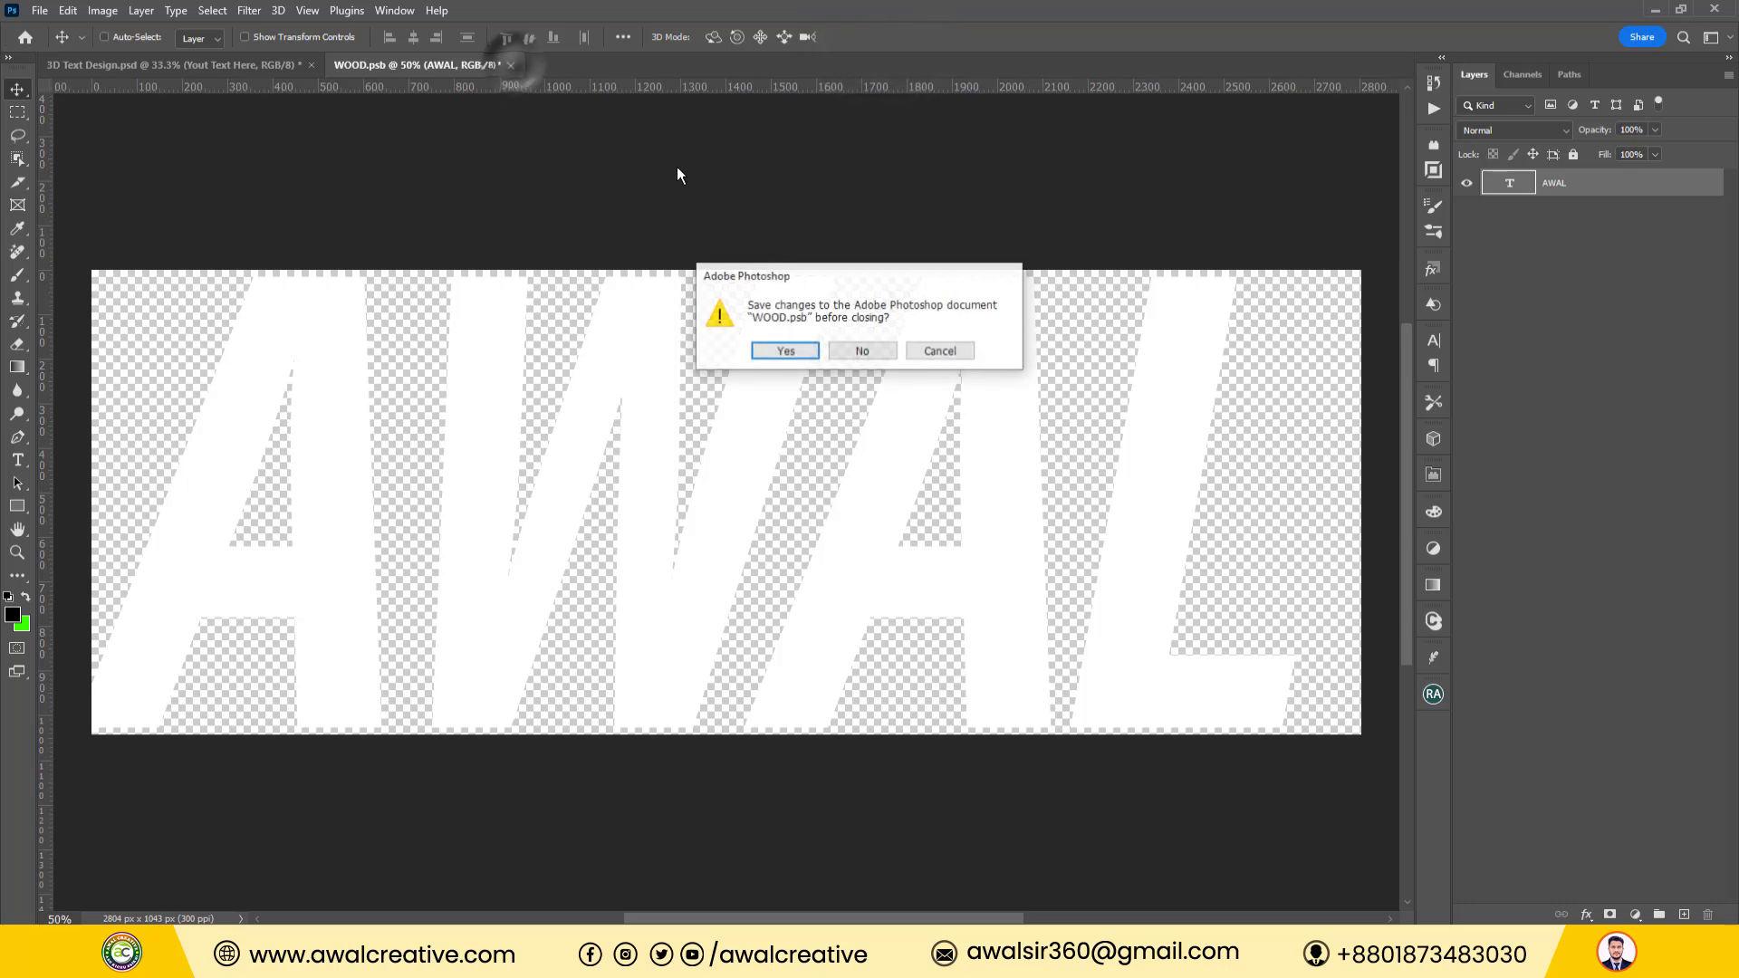
pyautogui.click(784, 354)
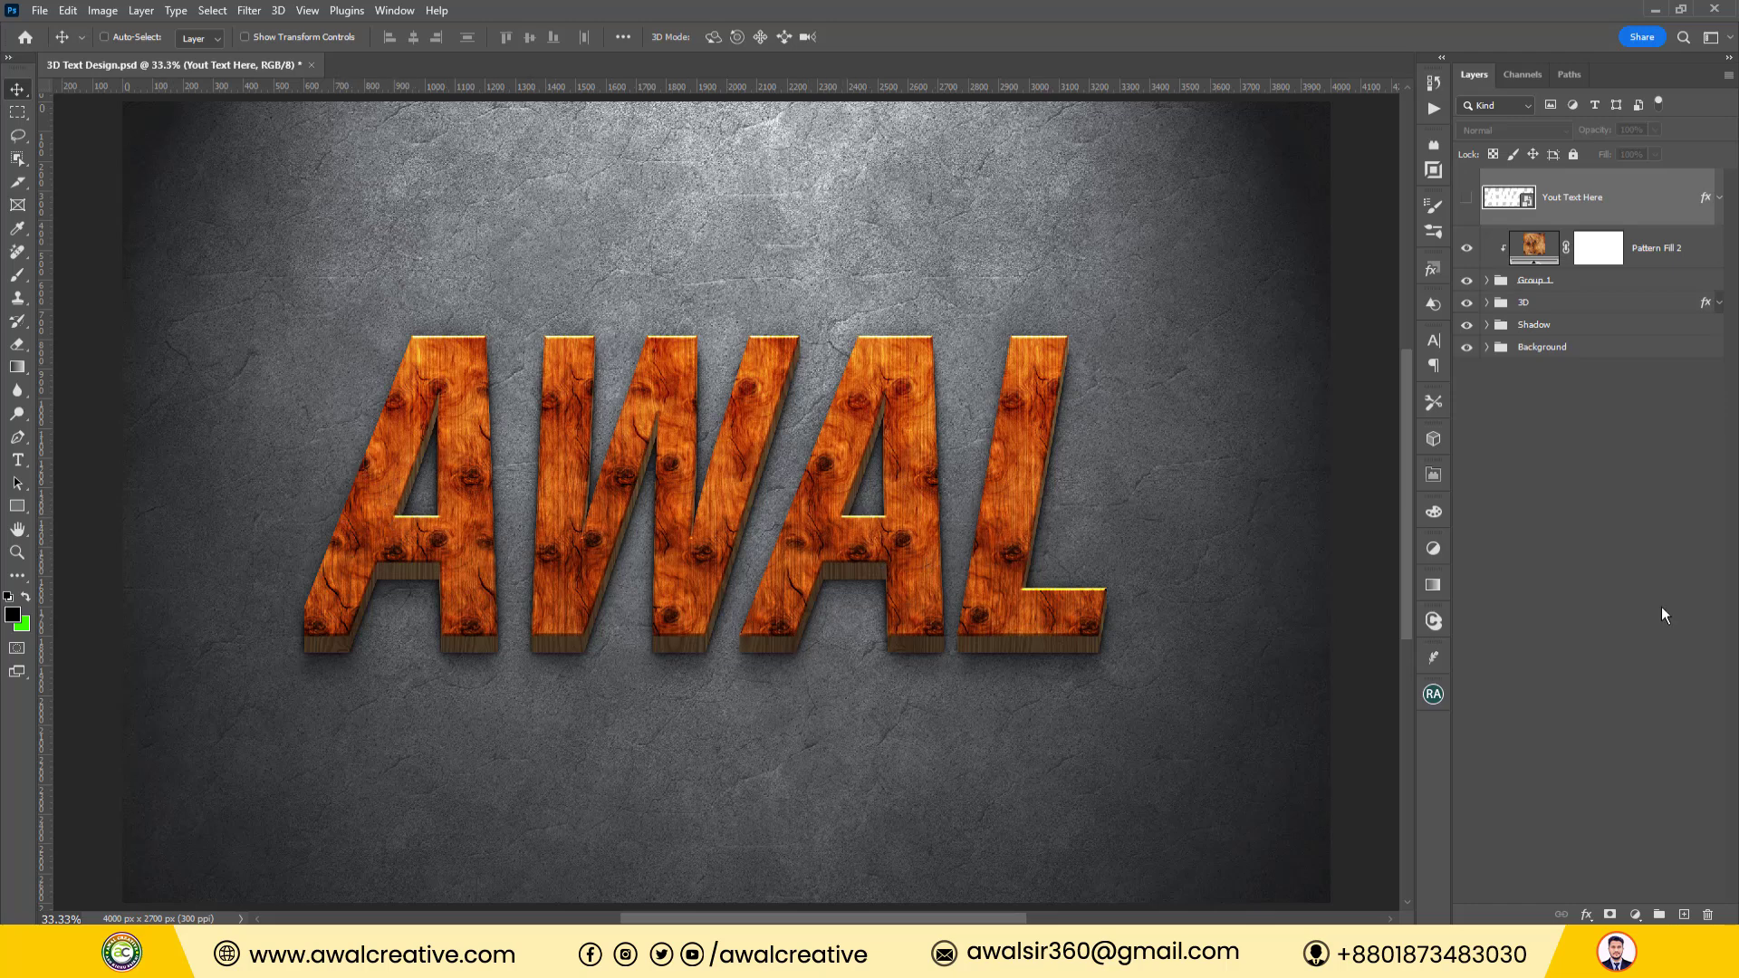
# Place AC Textures.jpg as an embedded image above Ac Bg 01 in the Background group, scaled to about 764% to cover the canvas.
pyautogui.click(1638, 534)
pyautogui.click(1491, 350)
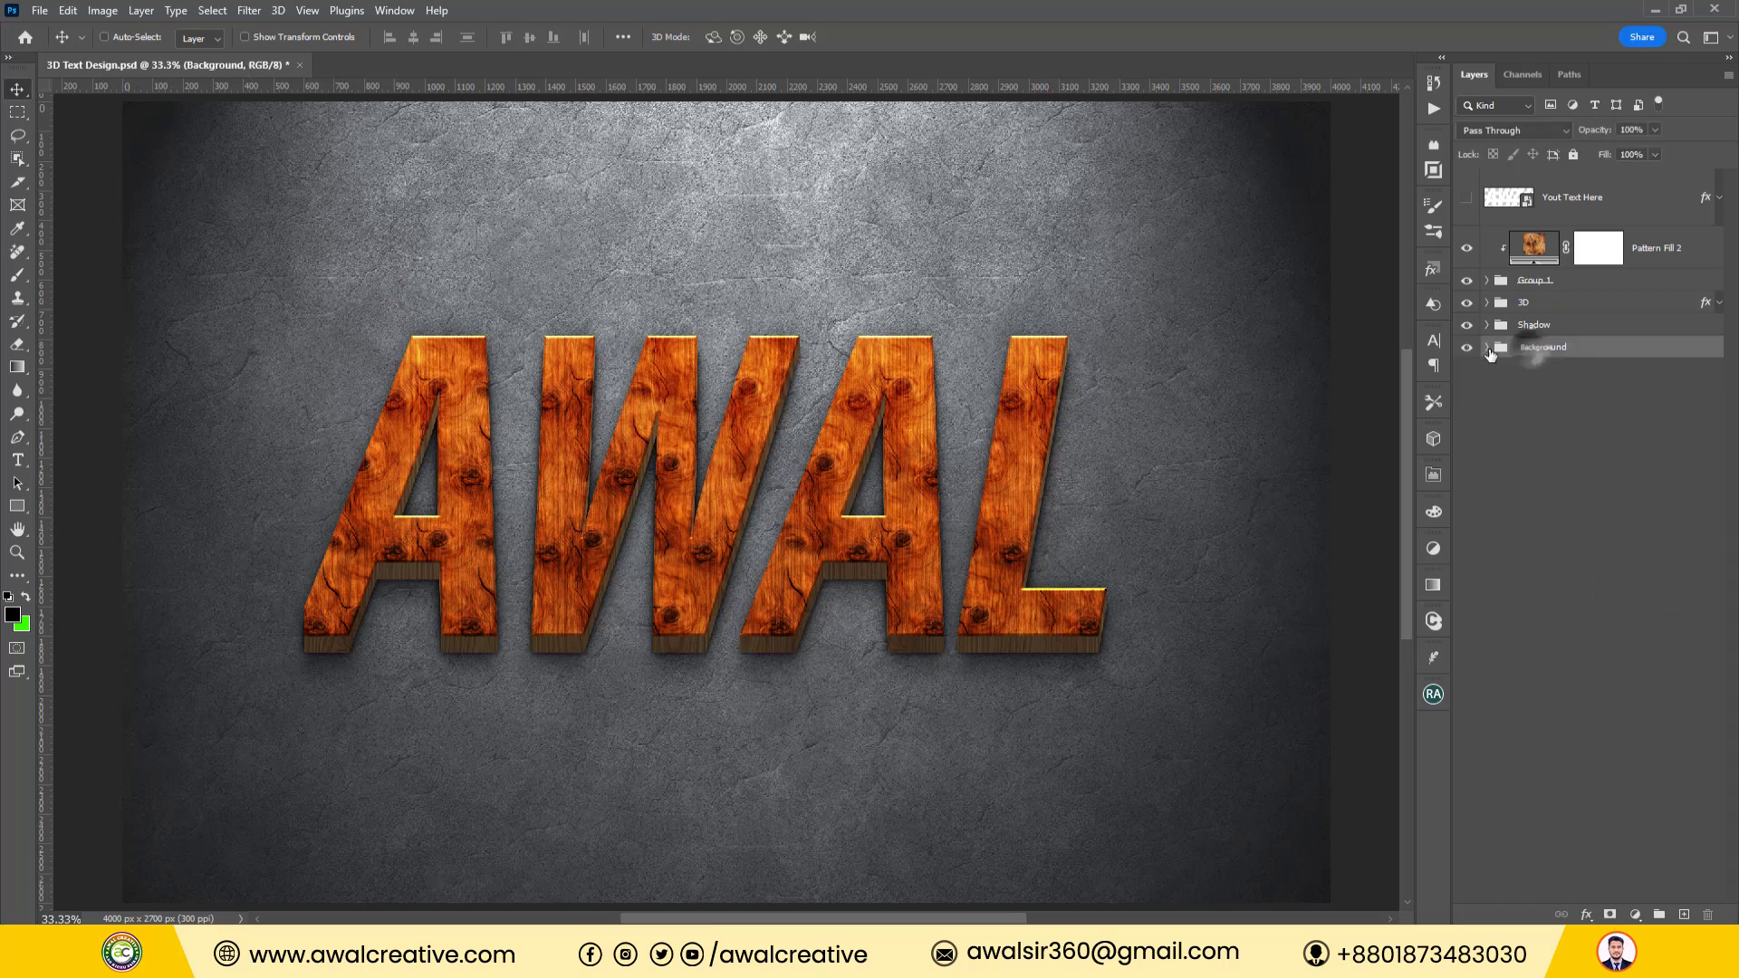
pyautogui.click(1488, 350)
pyautogui.click(1626, 396)
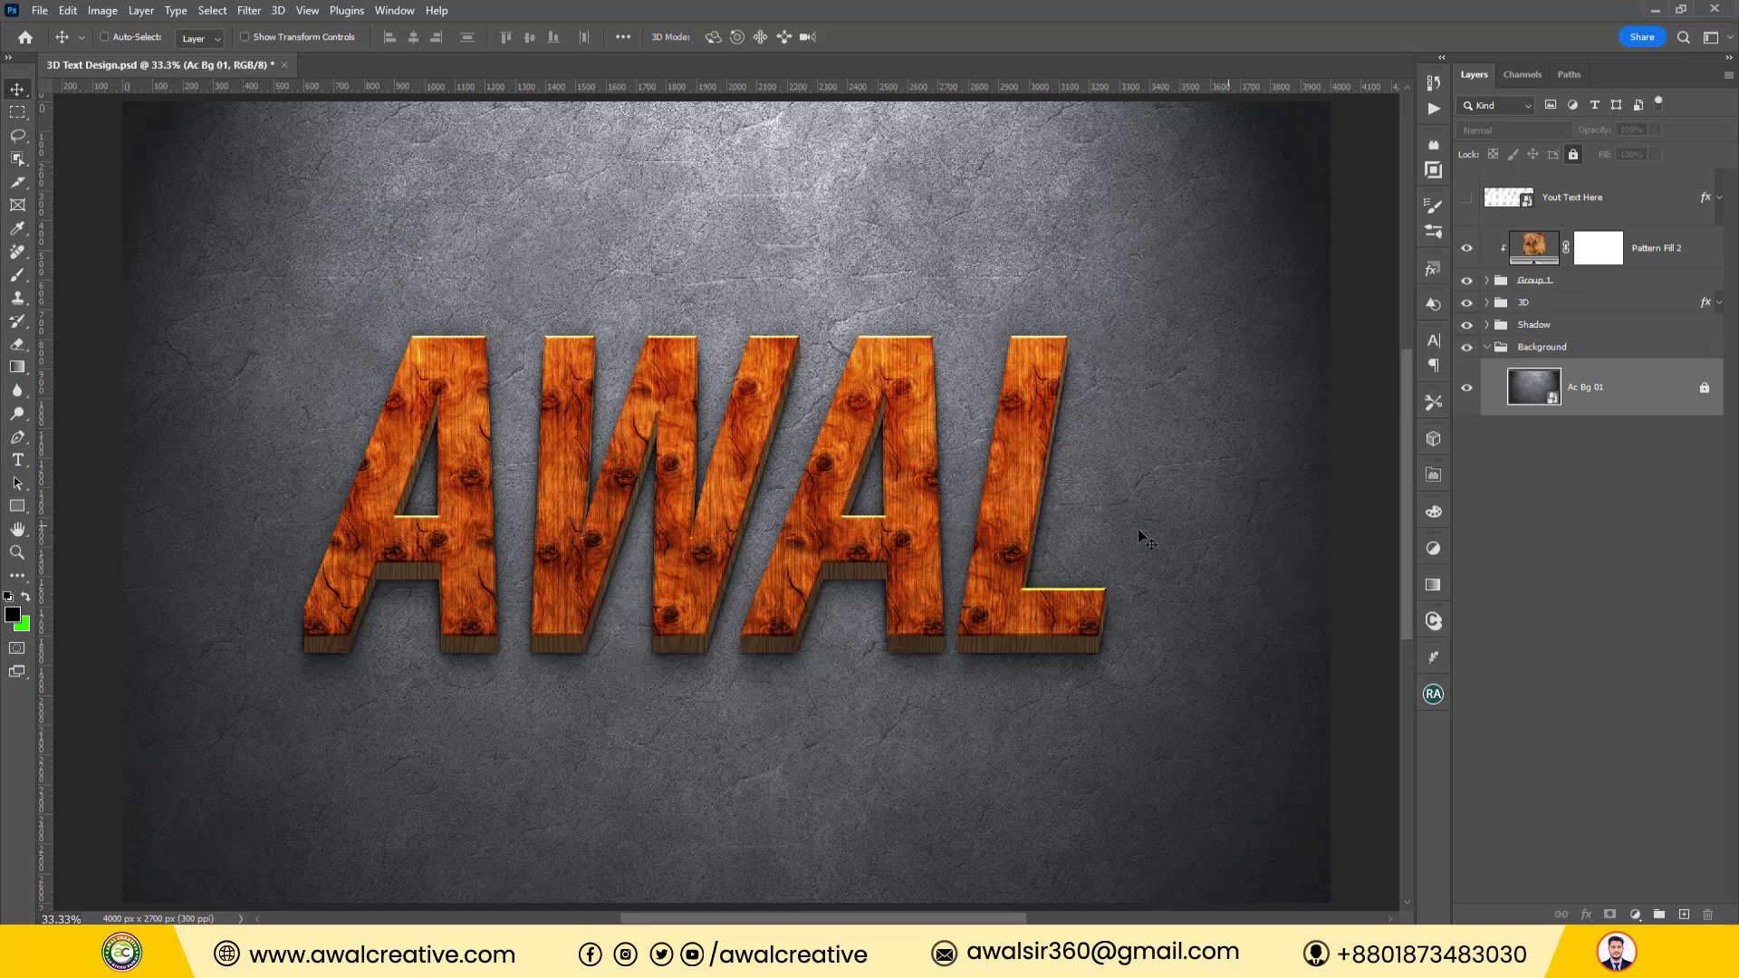
pyautogui.click(41, 13)
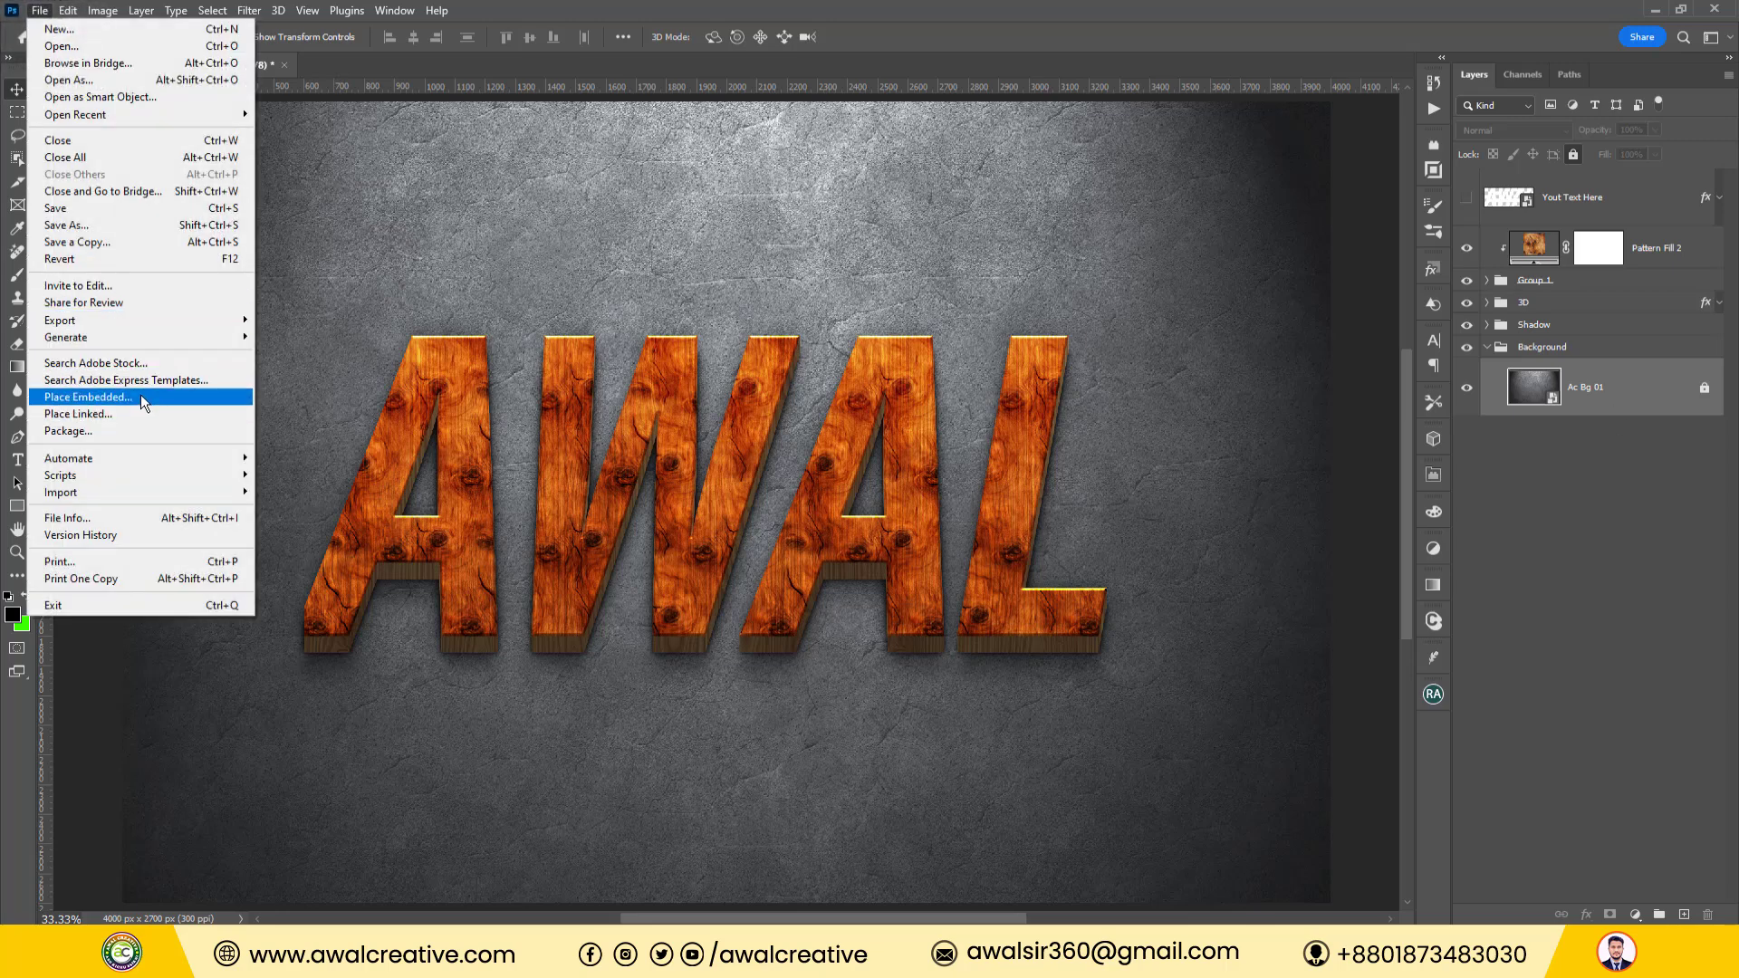
pyautogui.click(136, 397)
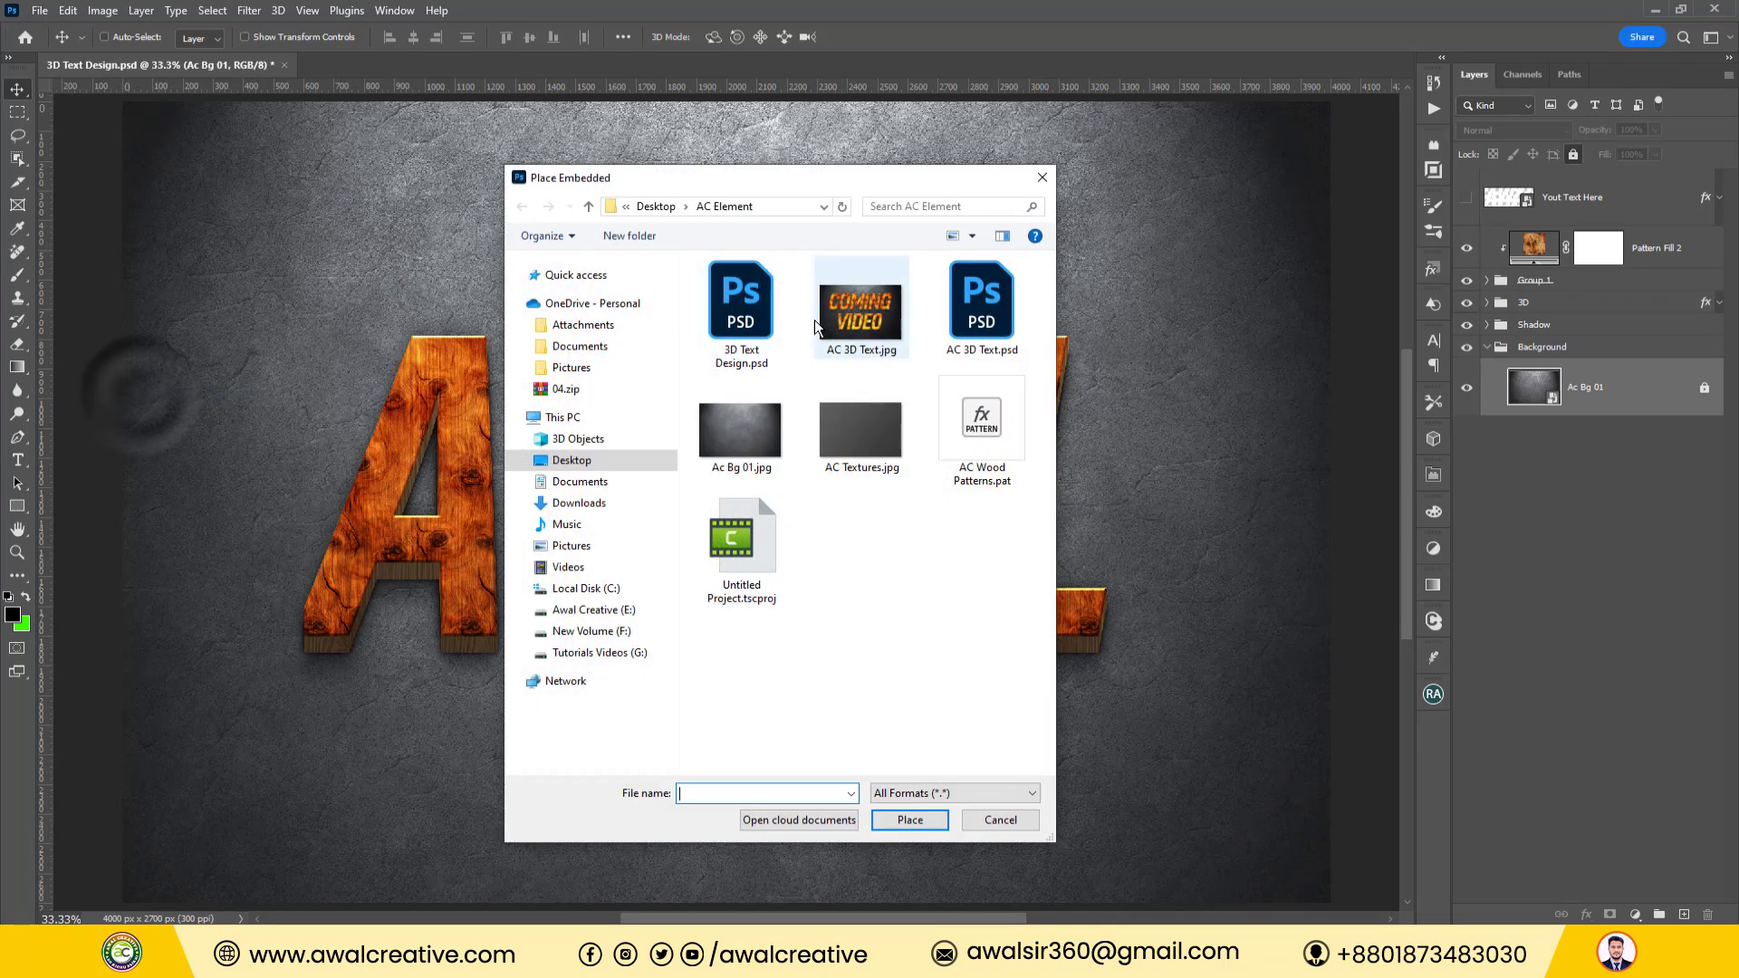
pyautogui.click(860, 430)
pyautogui.click(909, 820)
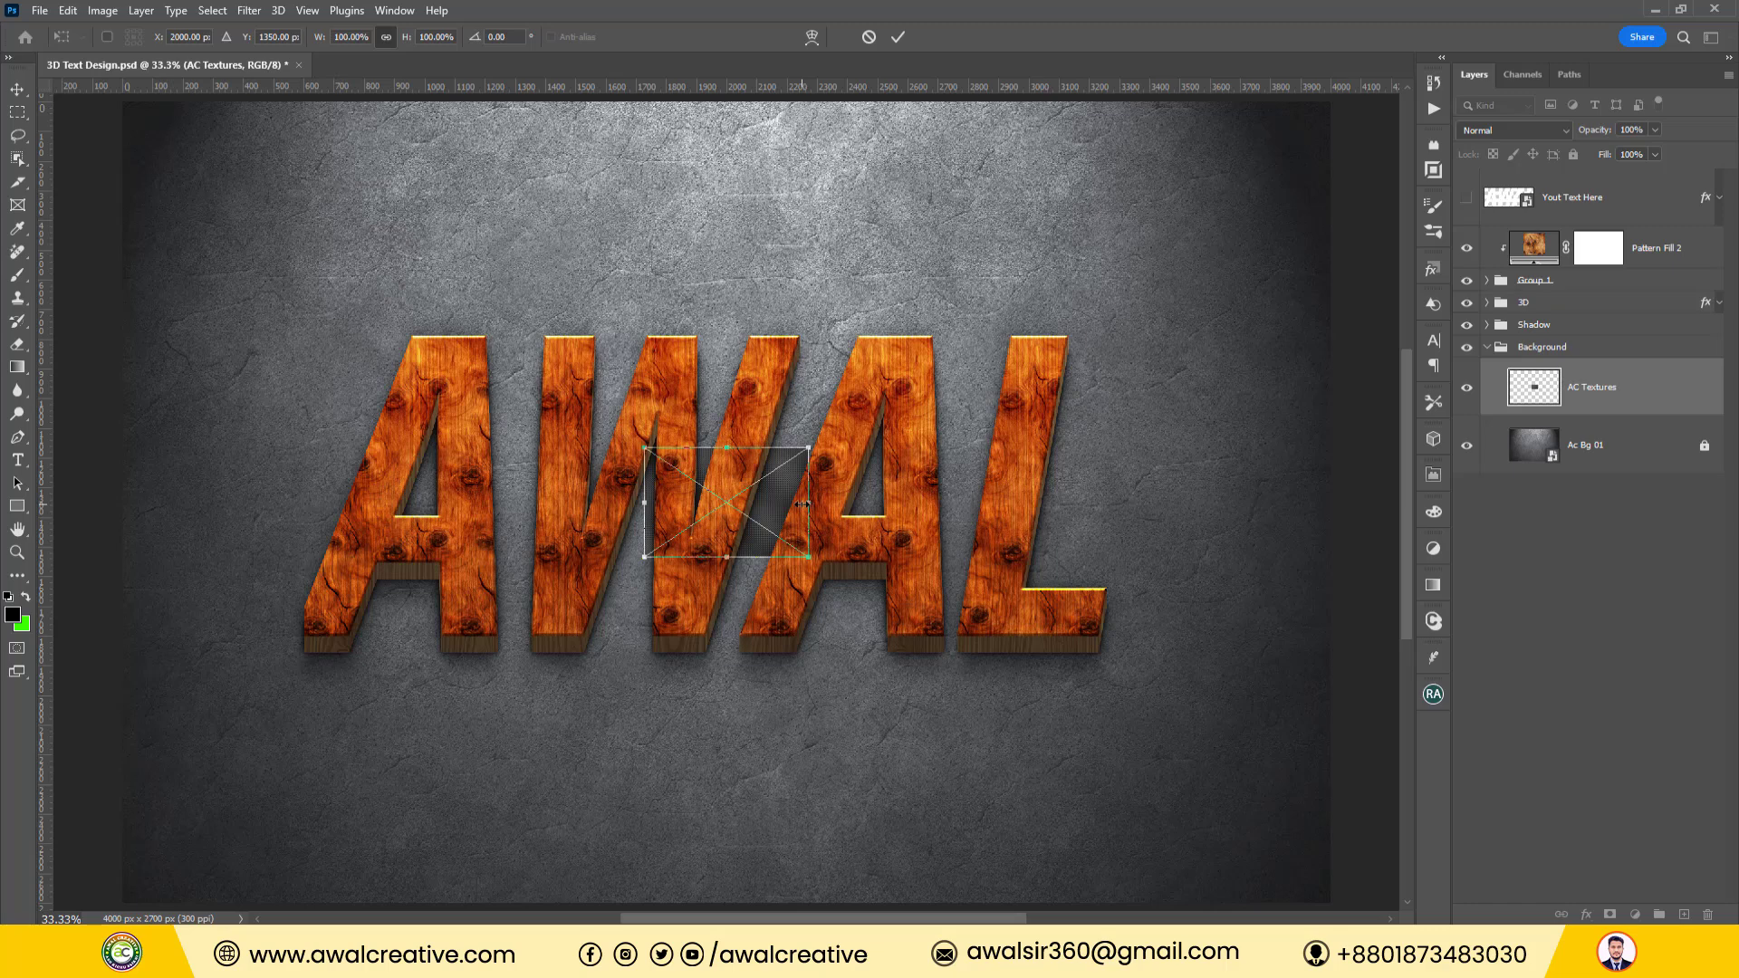
pyautogui.moveTo(803, 503); pyautogui.dragTo(1337, 529)
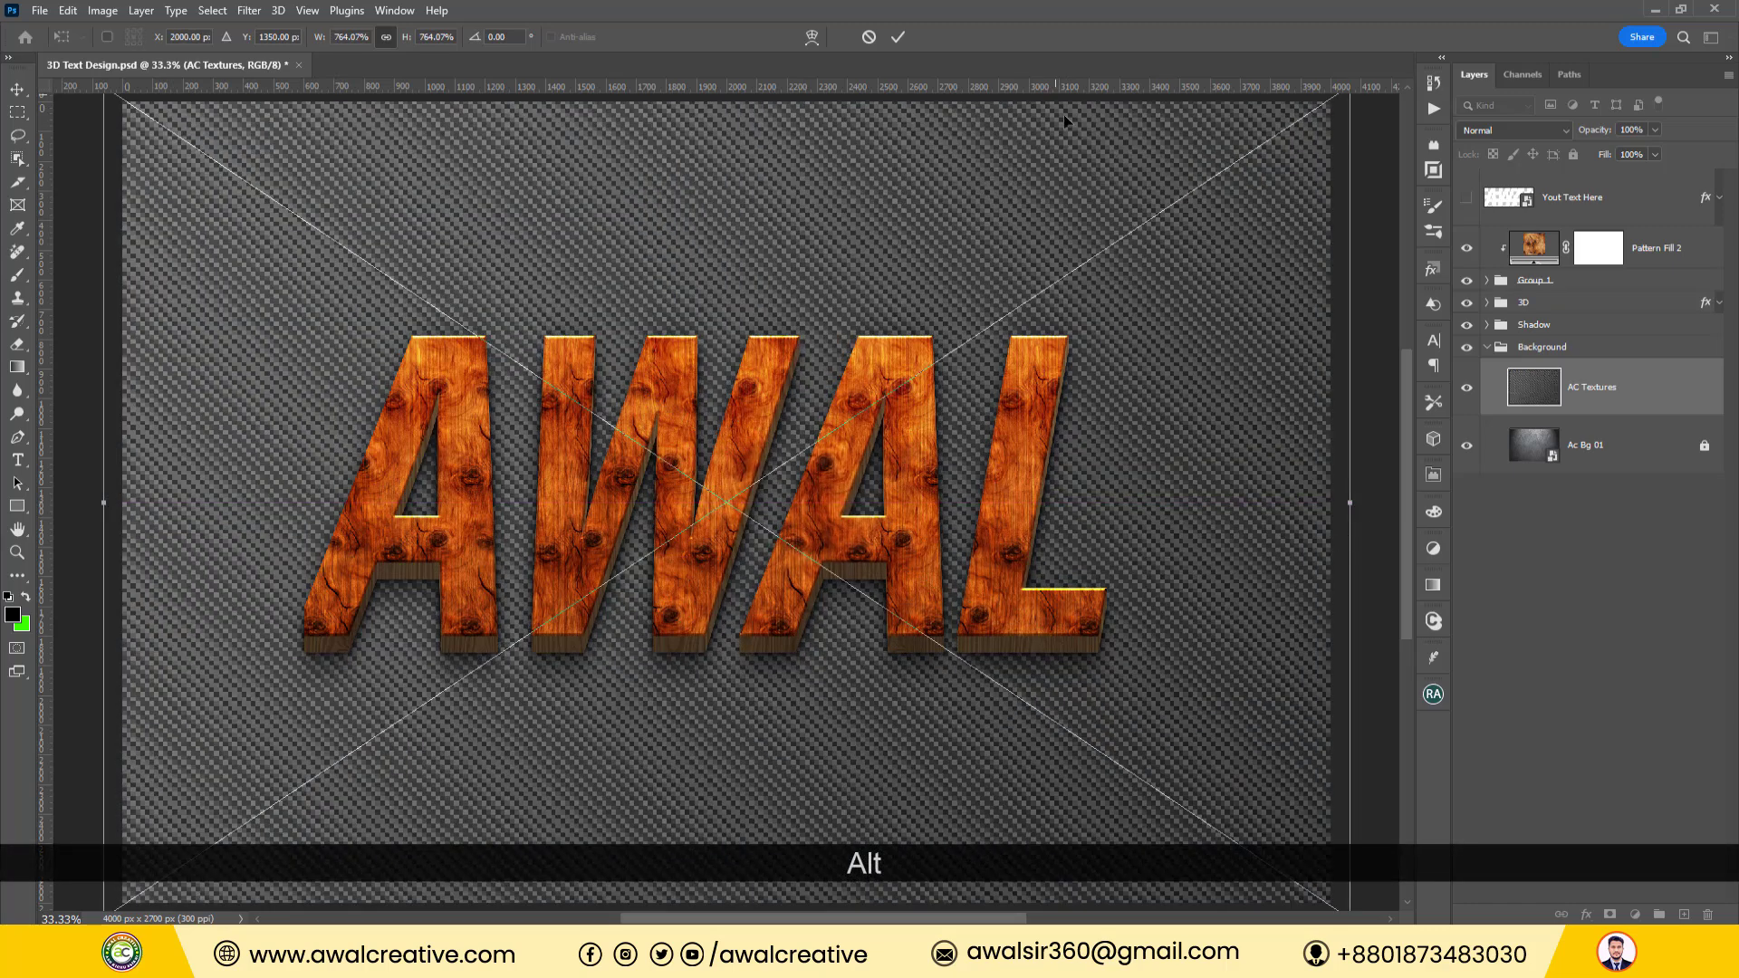
pyautogui.click(902, 36)
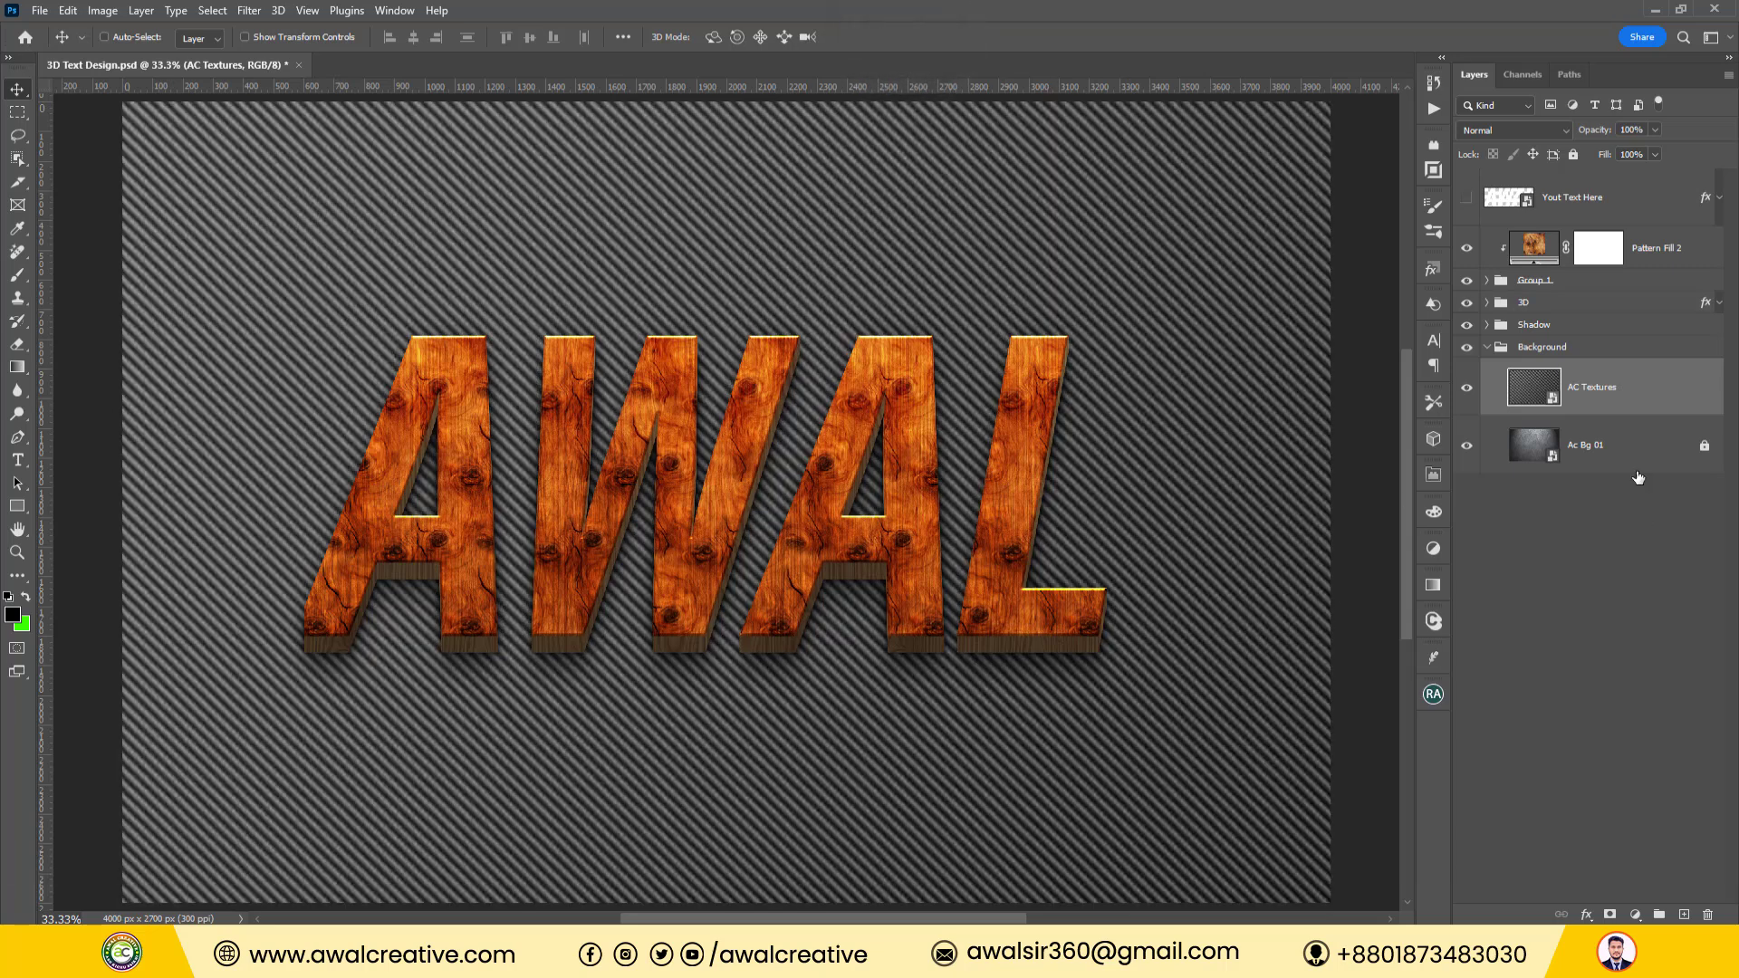
# Set the blend mode of the AC Textures layer to Overlay.
pyautogui.click(1514, 130)
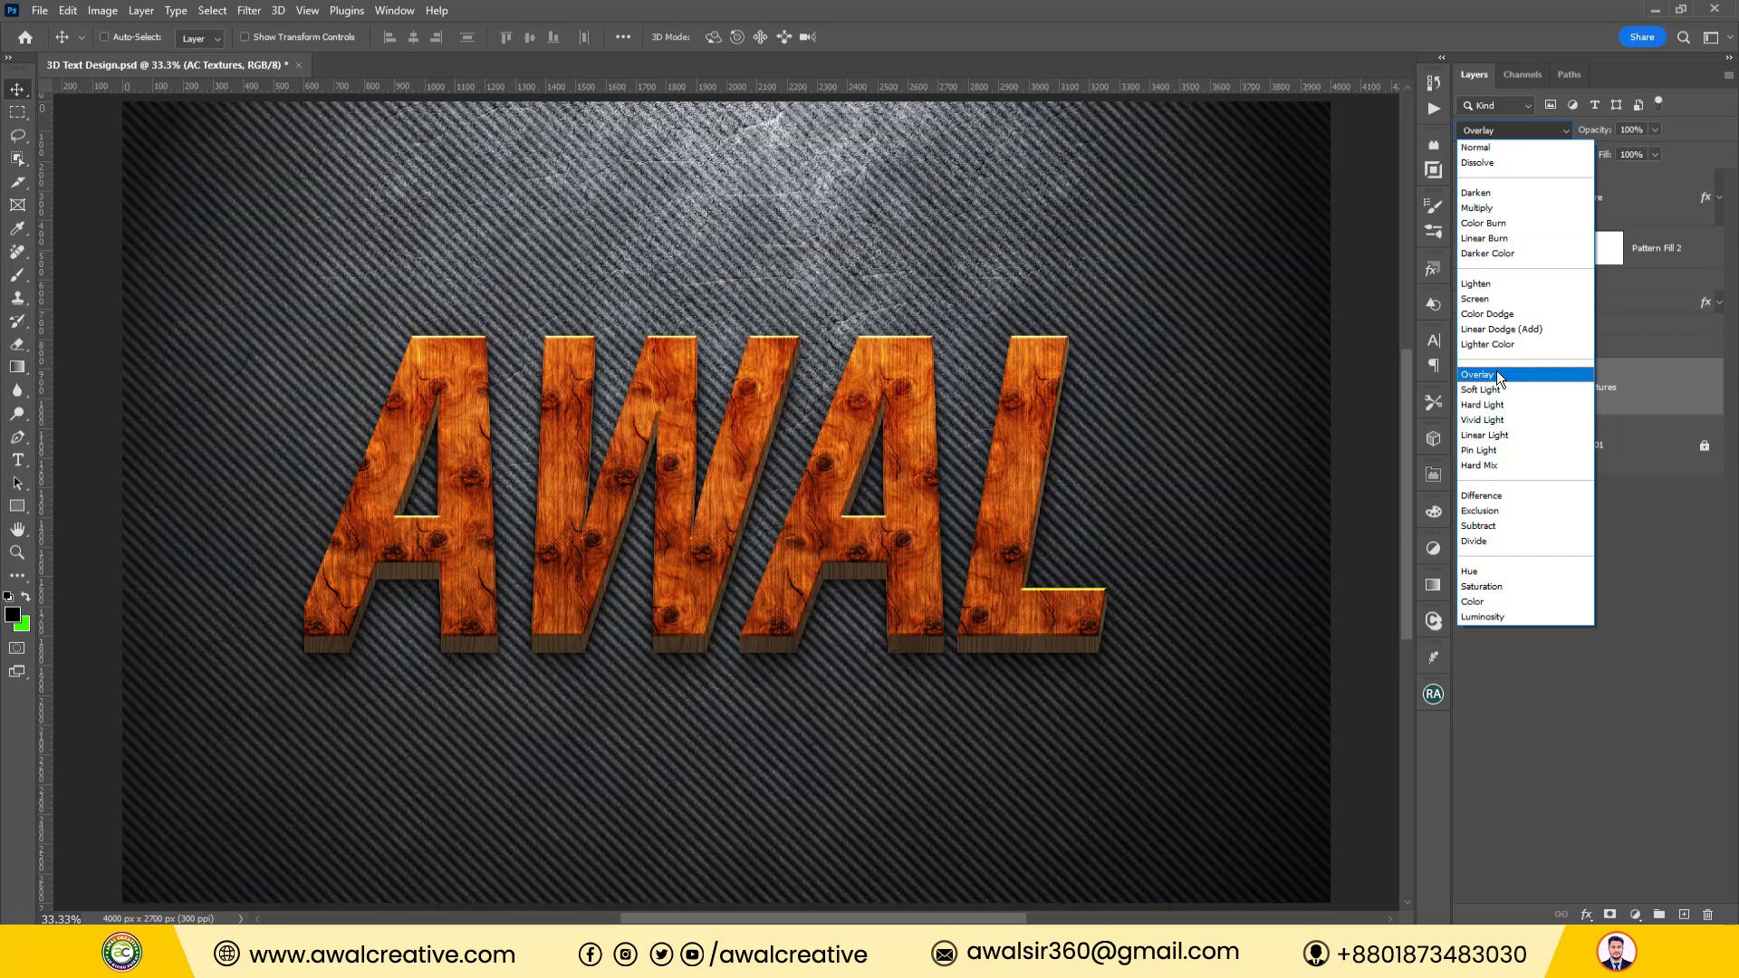
pyautogui.click(1497, 374)
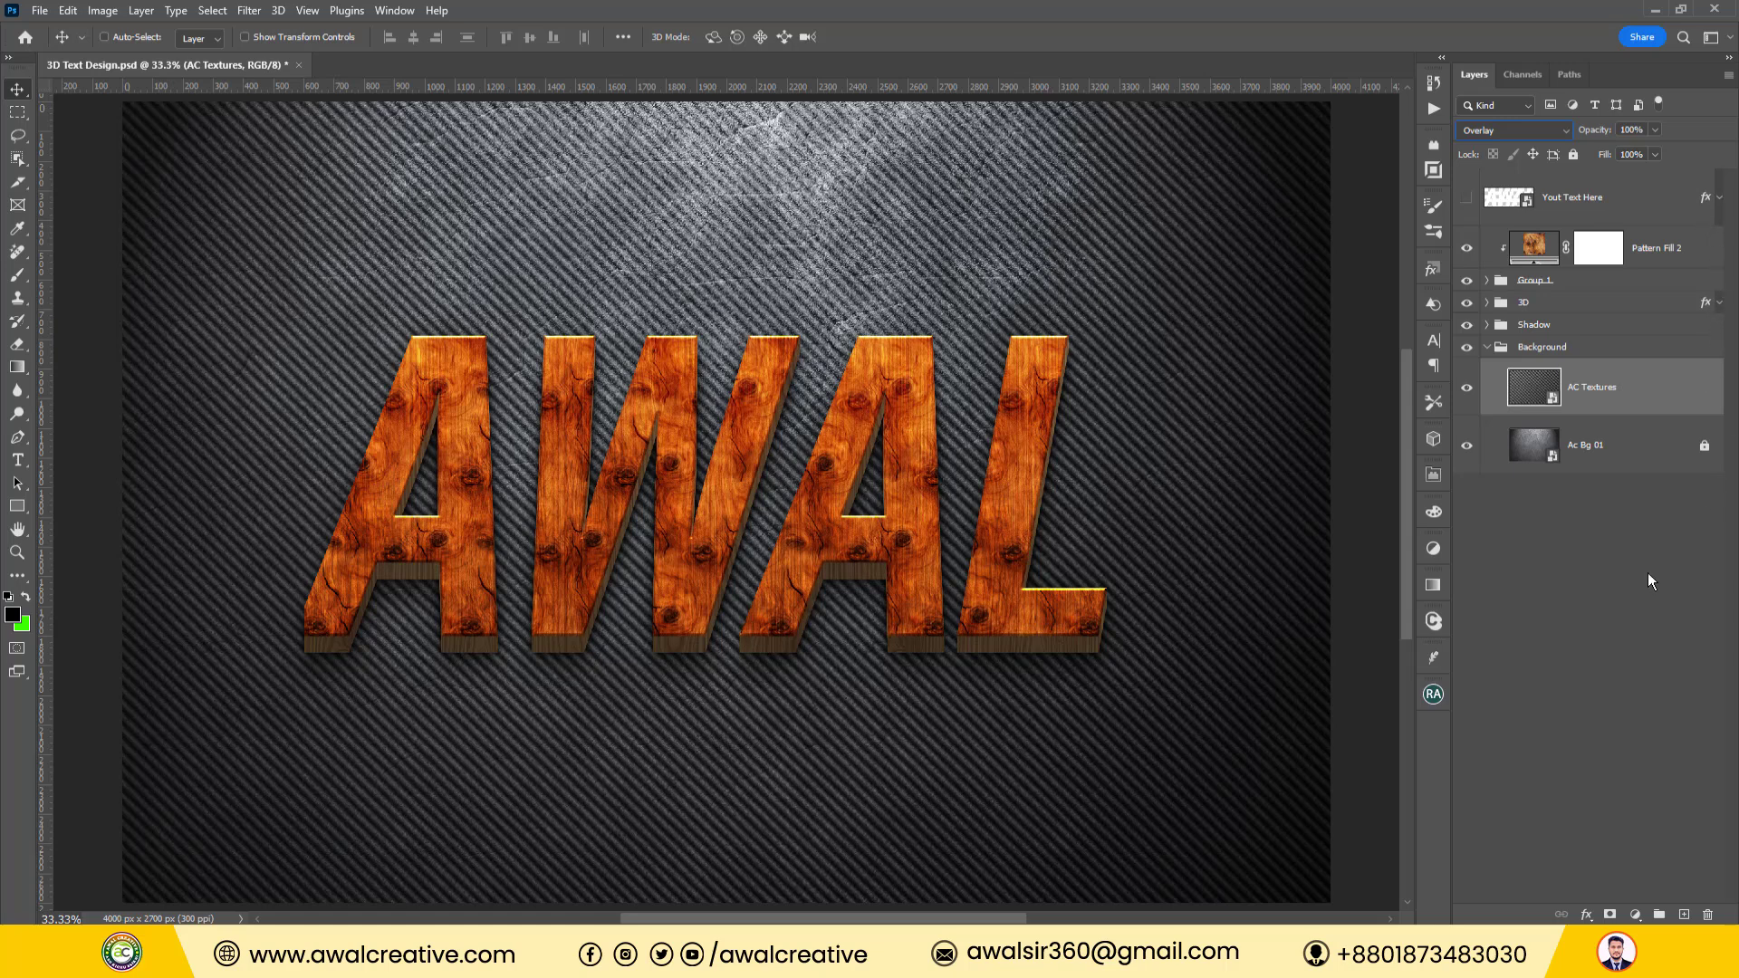
# Apply a Gaussian Blur with an 8.0 pixel radius to the AC Textures layer and deselect it.
pyautogui.click(1484, 346)
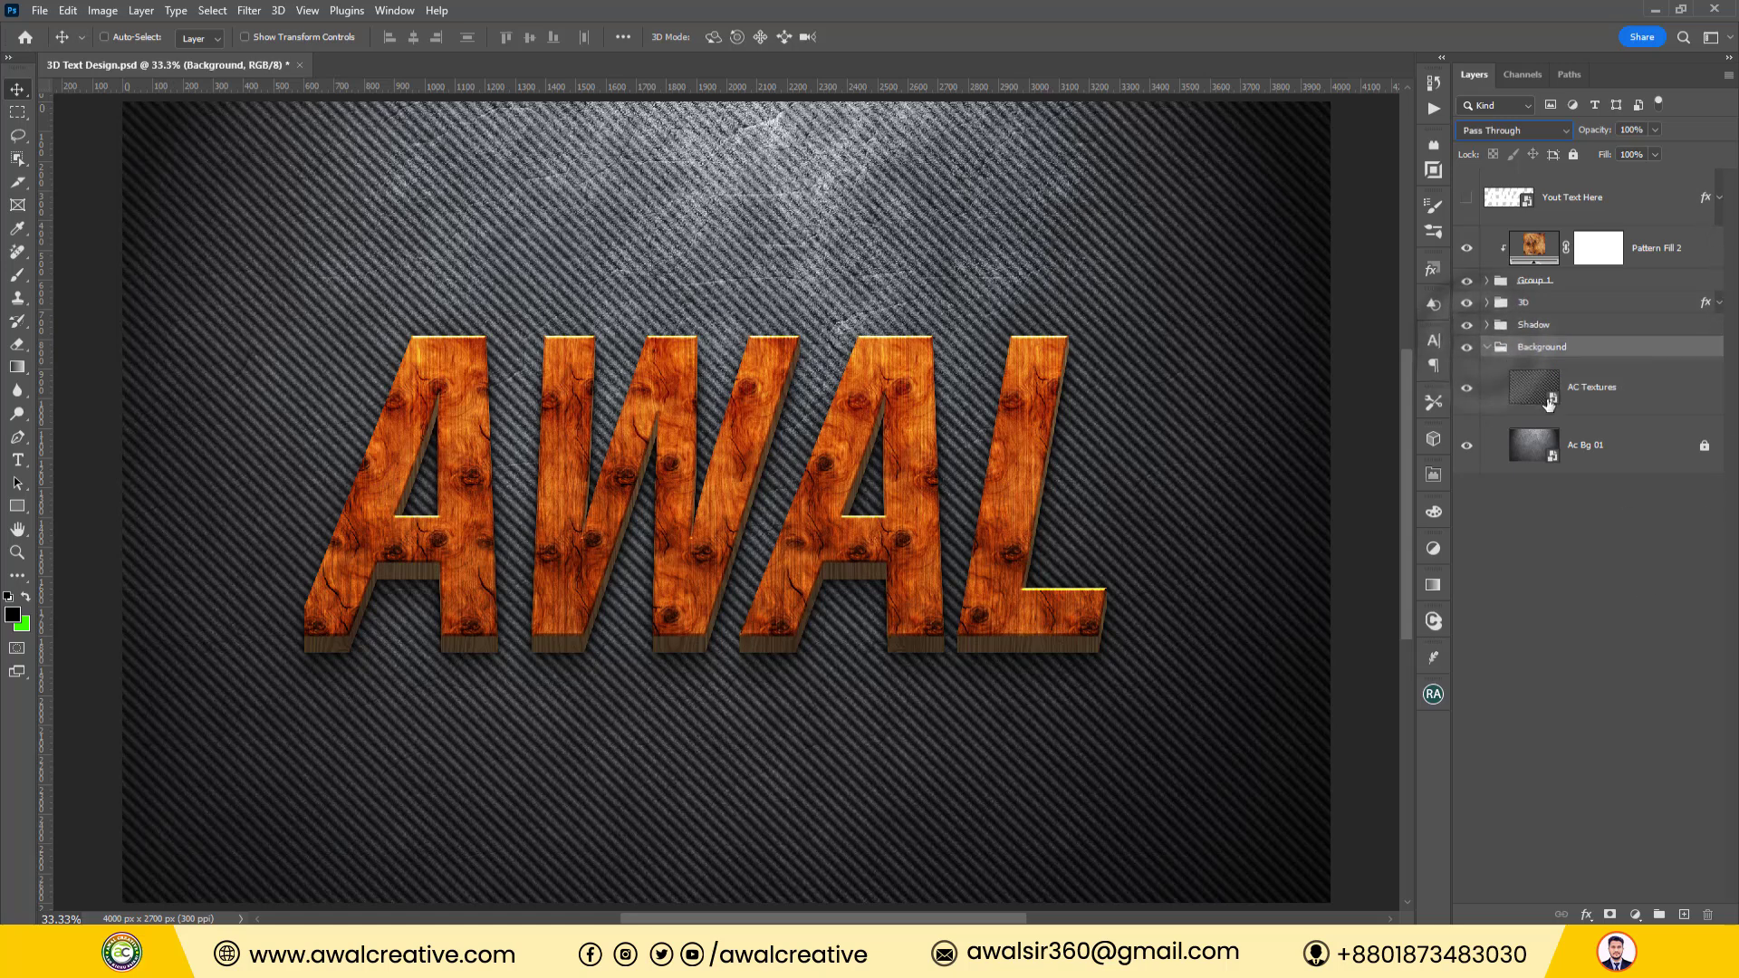
pyautogui.click(1621, 382)
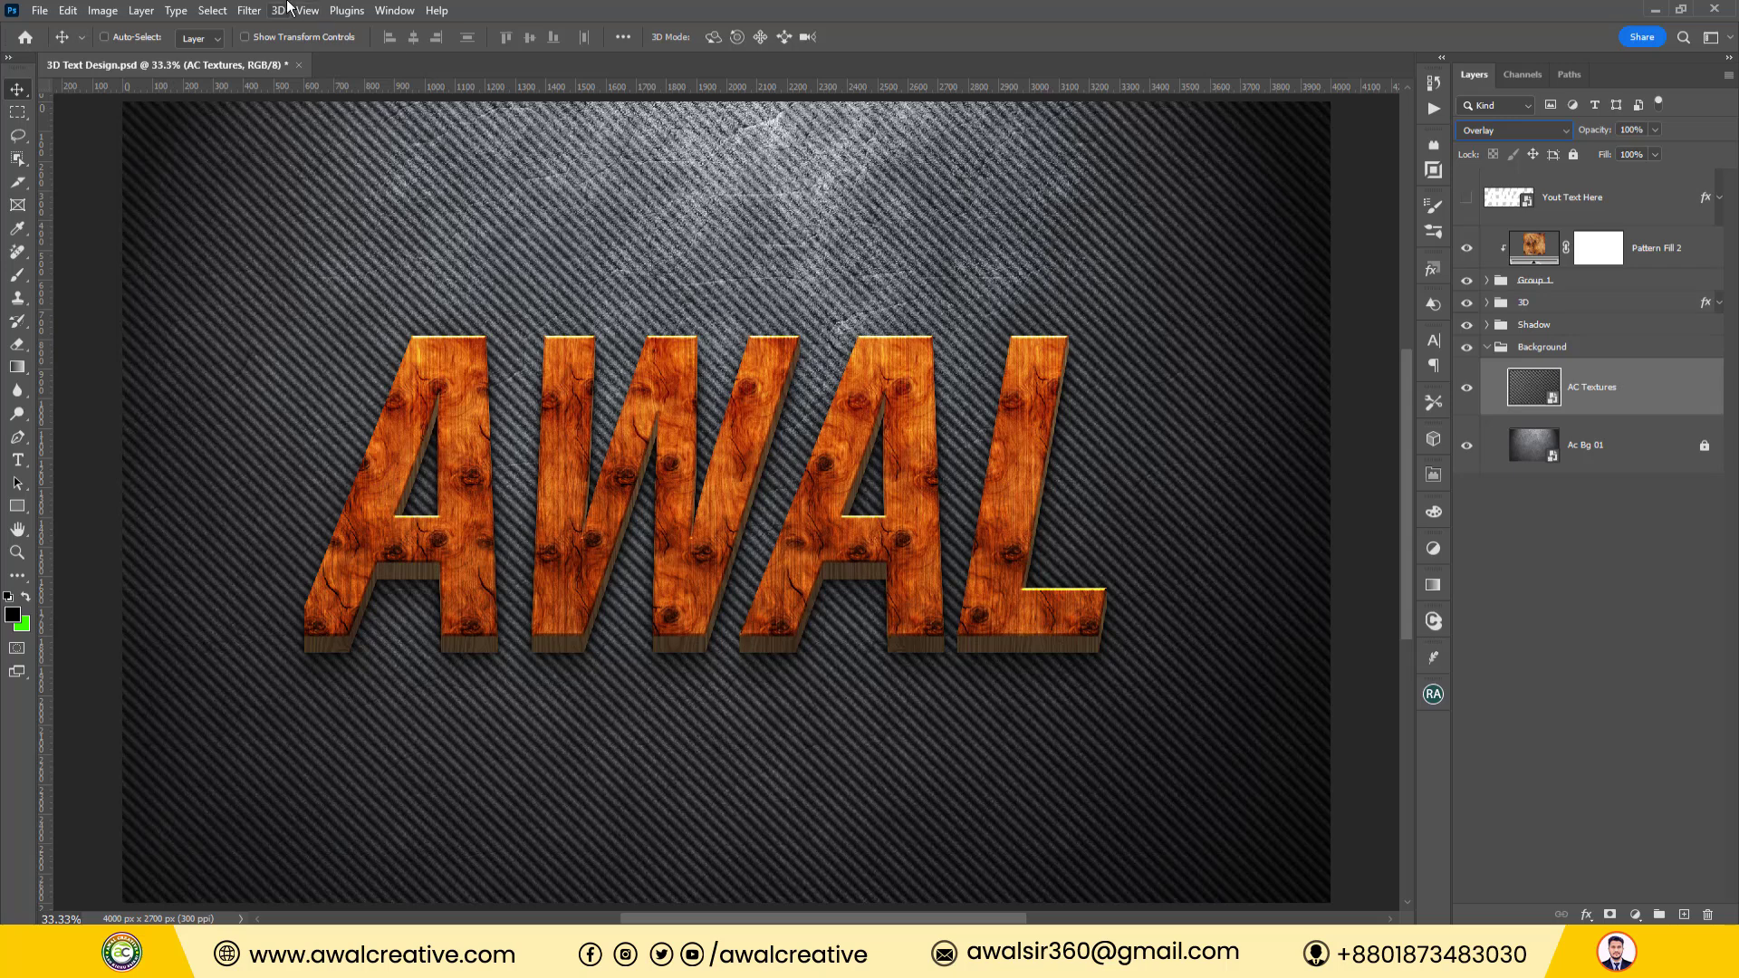
pyautogui.click(253, 10)
pyautogui.click(302, 237)
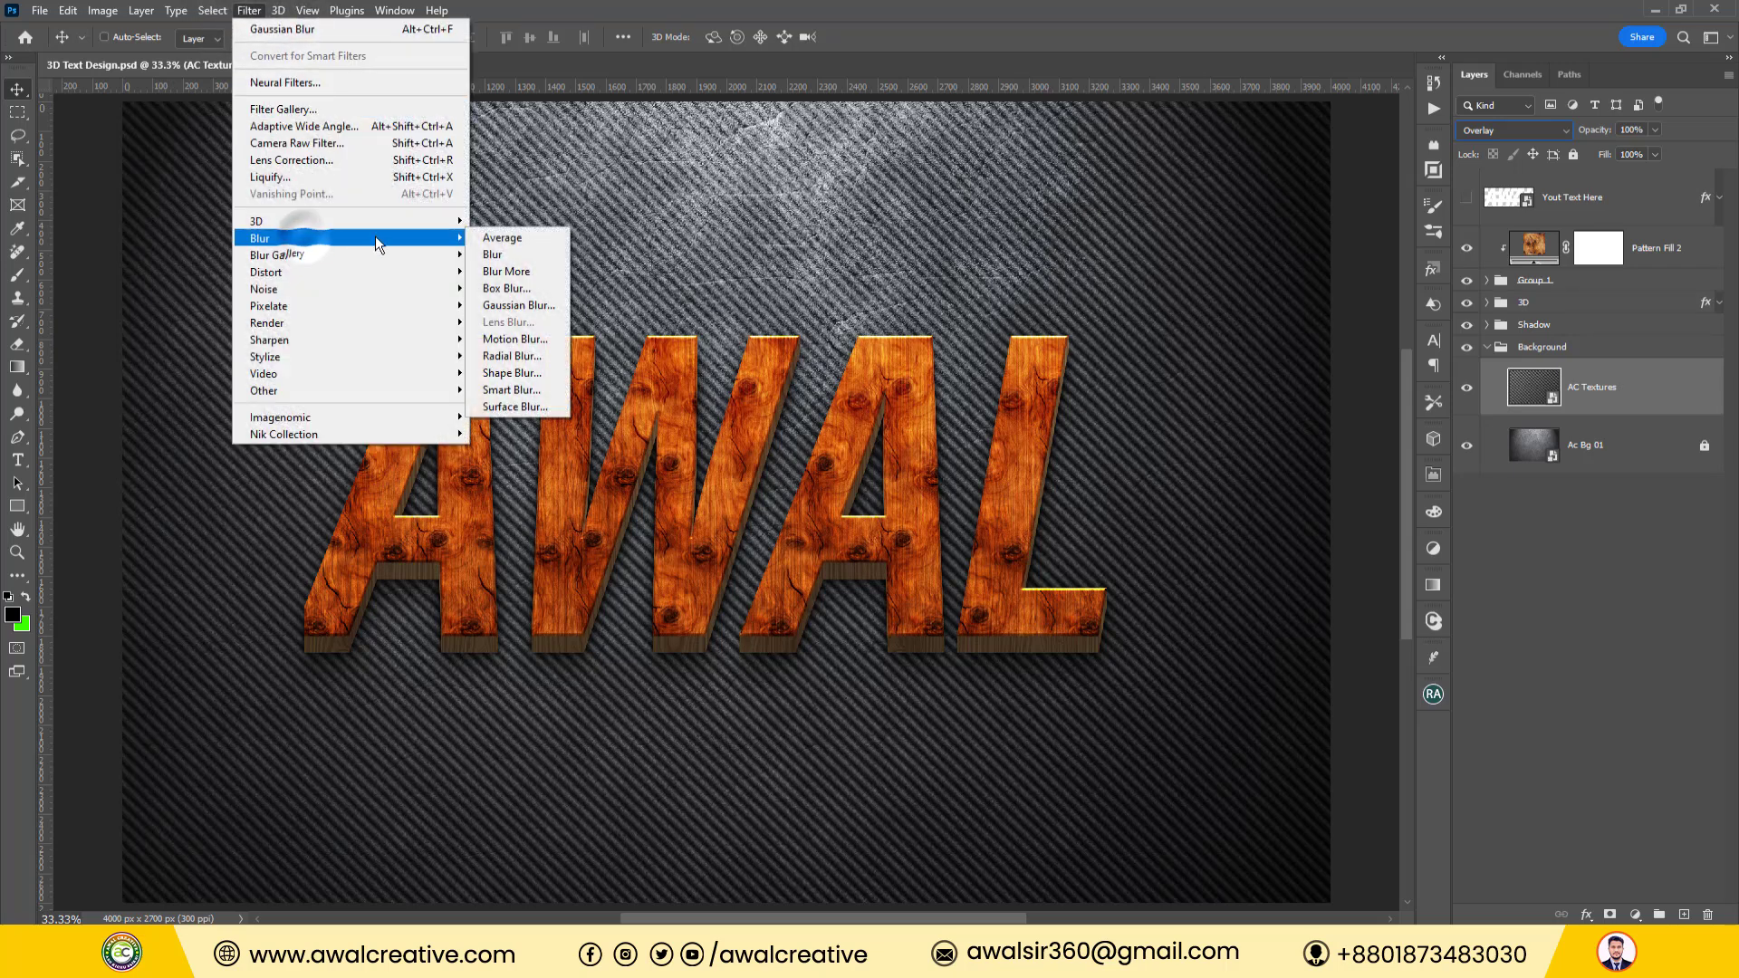
pyautogui.click(540, 301)
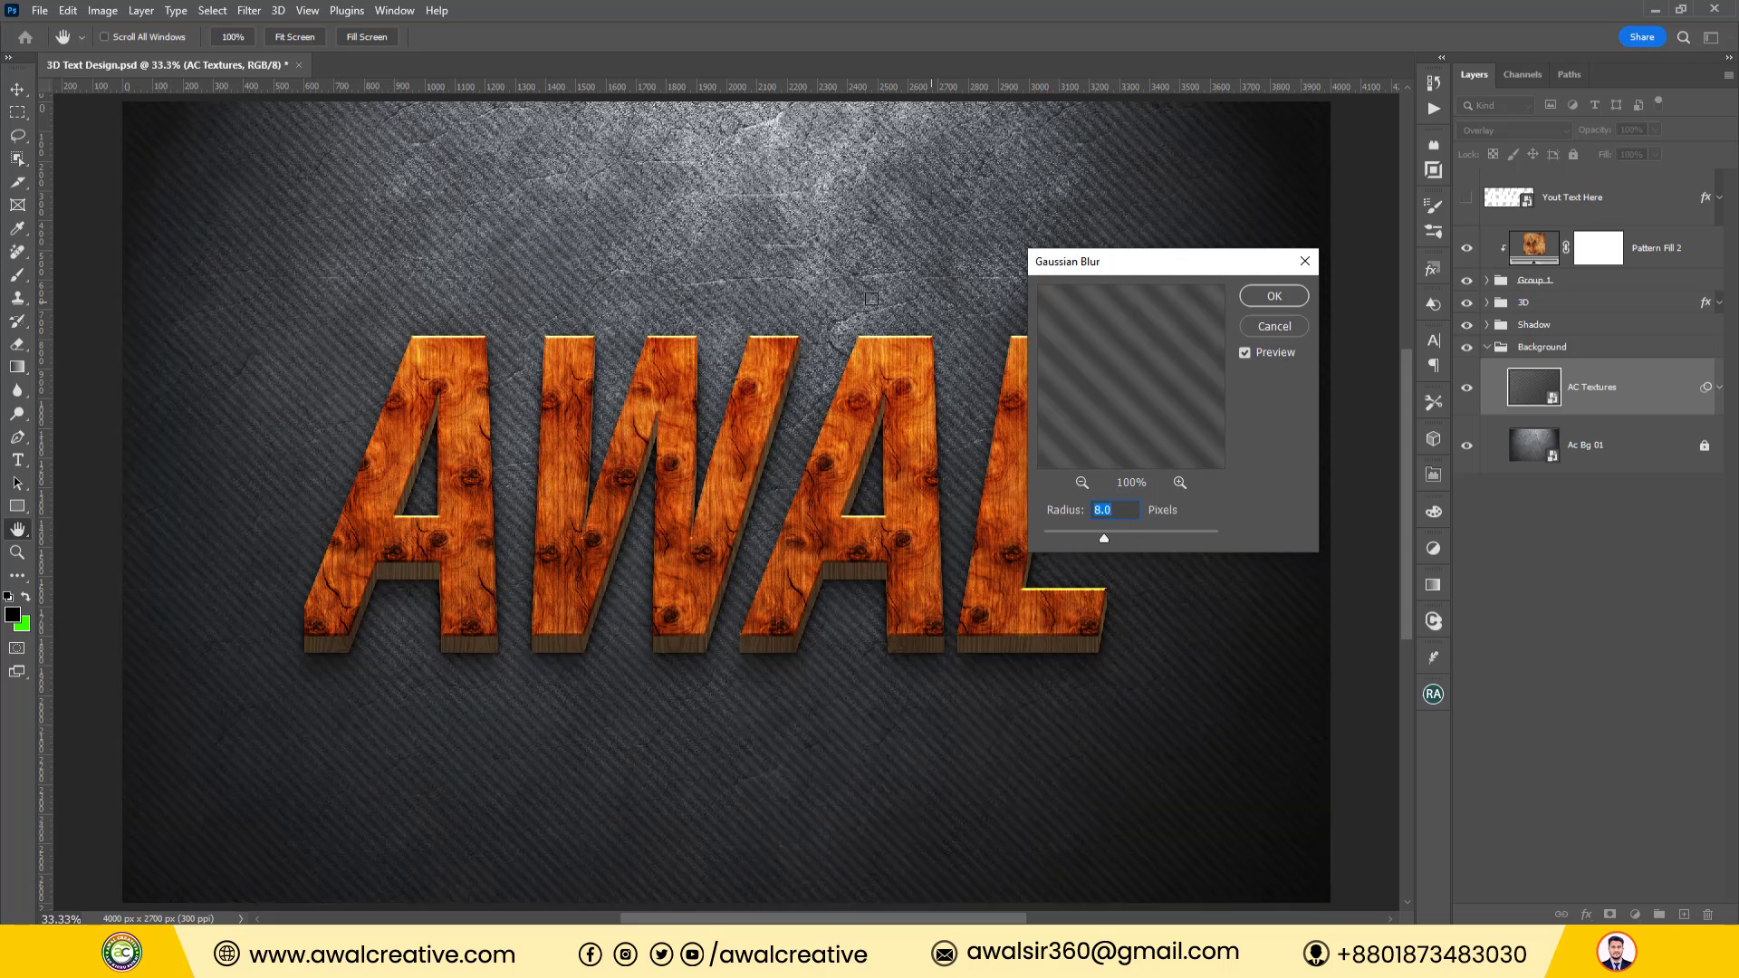
pyautogui.click(1264, 299)
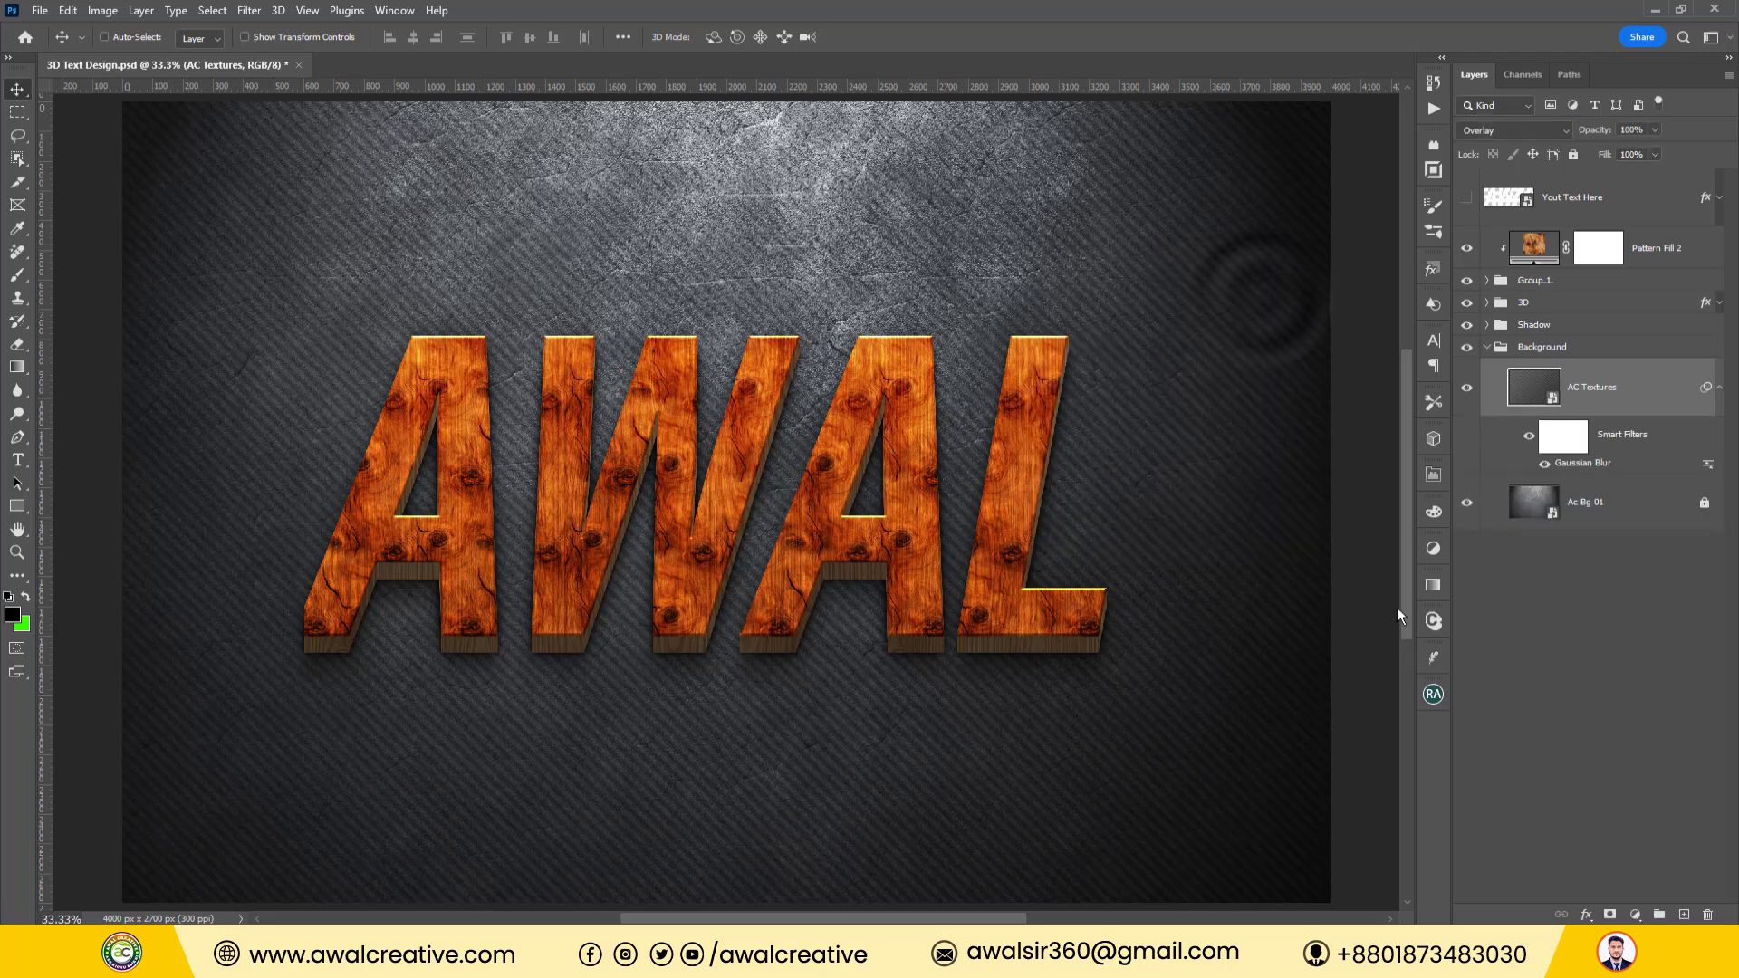
pyautogui.click(1573, 603)
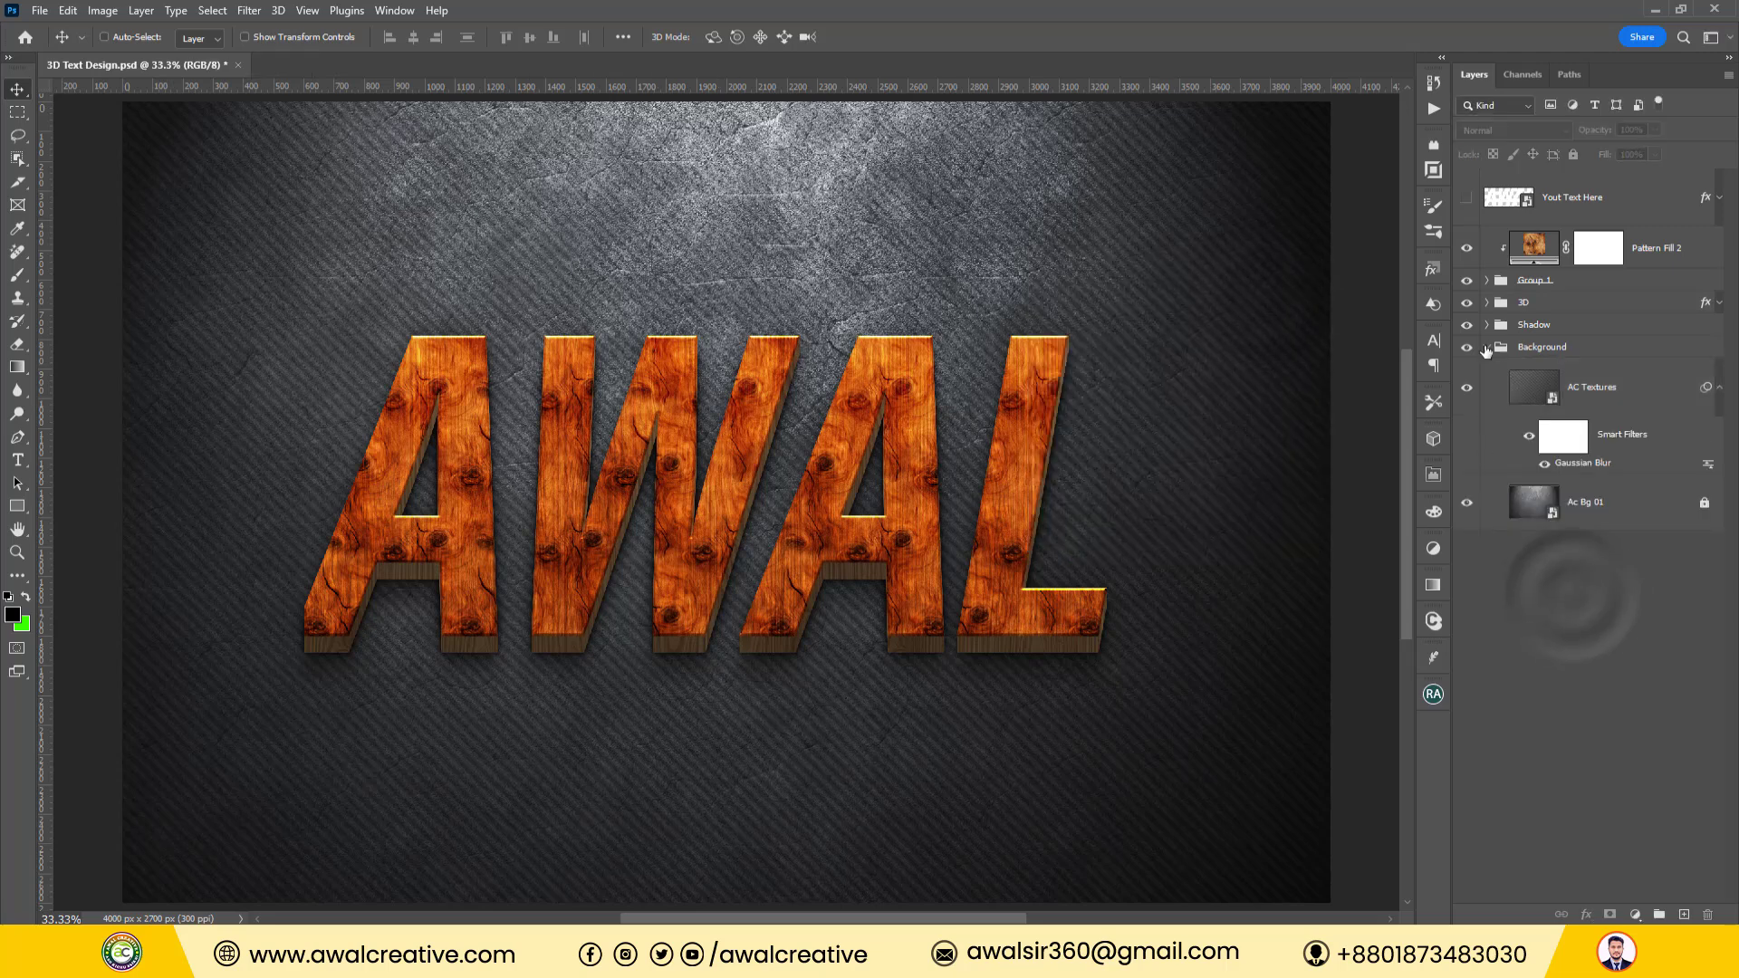